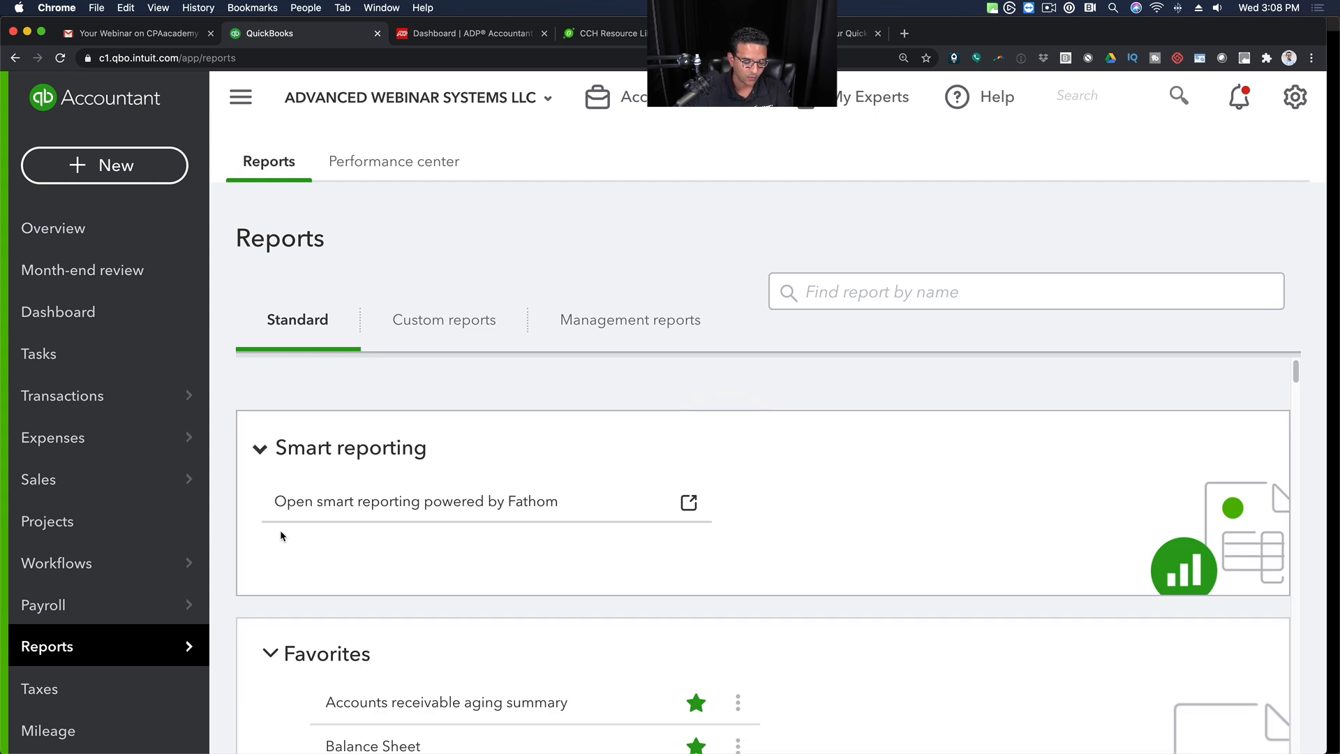
Step: Examine the standard reports listed under Favorites and Business overview
{"action": "key", "text": "super+minus"}
{"action": "key", "text": "super+minus"}
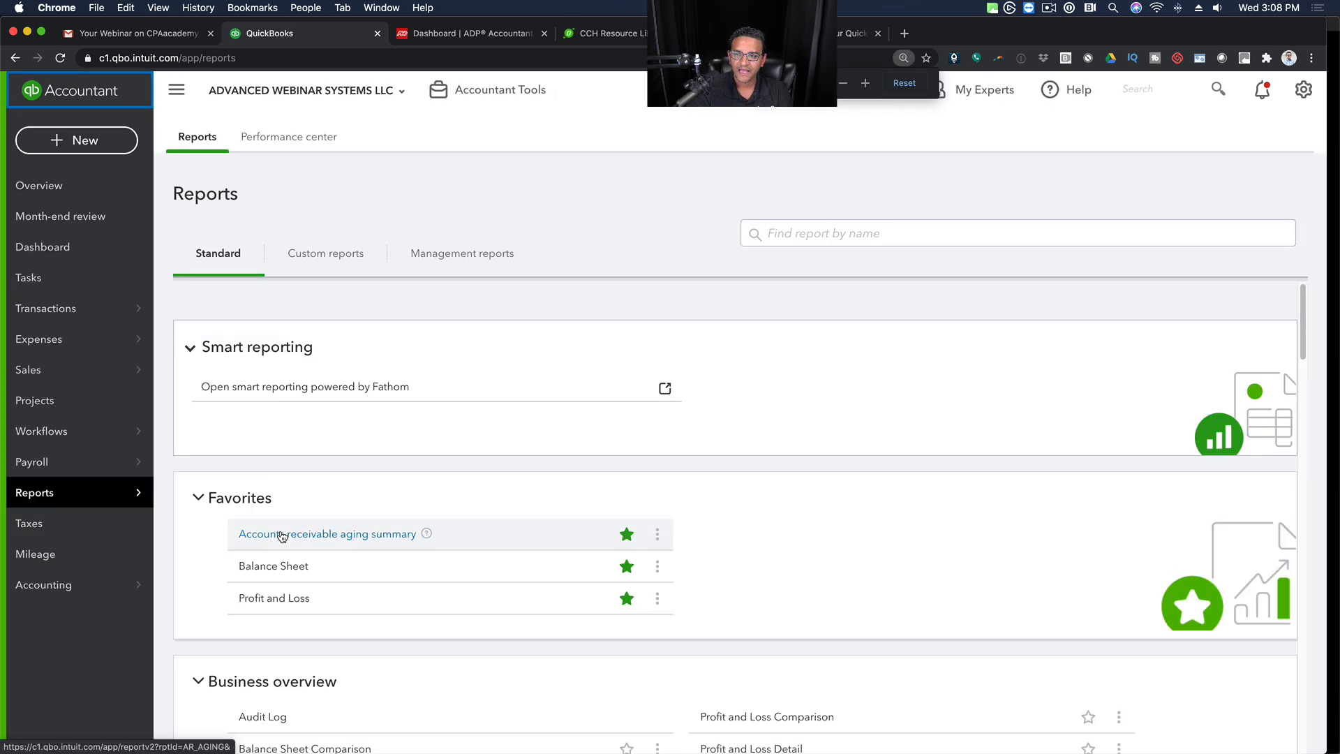
{"action": "key", "text": "super+equal"}
{"action": "key", "text": "super+equal"}
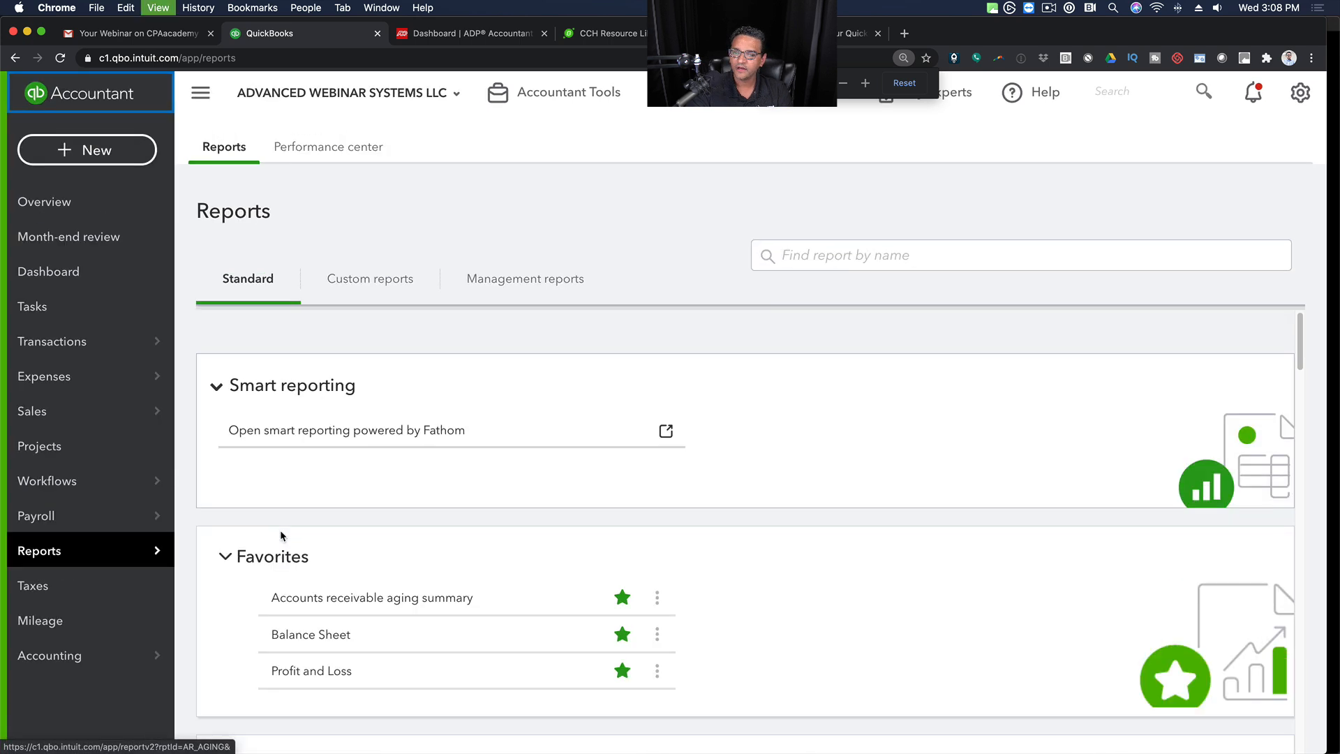
{"action": "key", "text": "super+minus"}
{"action": "key", "text": "super+minus"}
{"action": "key", "text": "super+equal"}
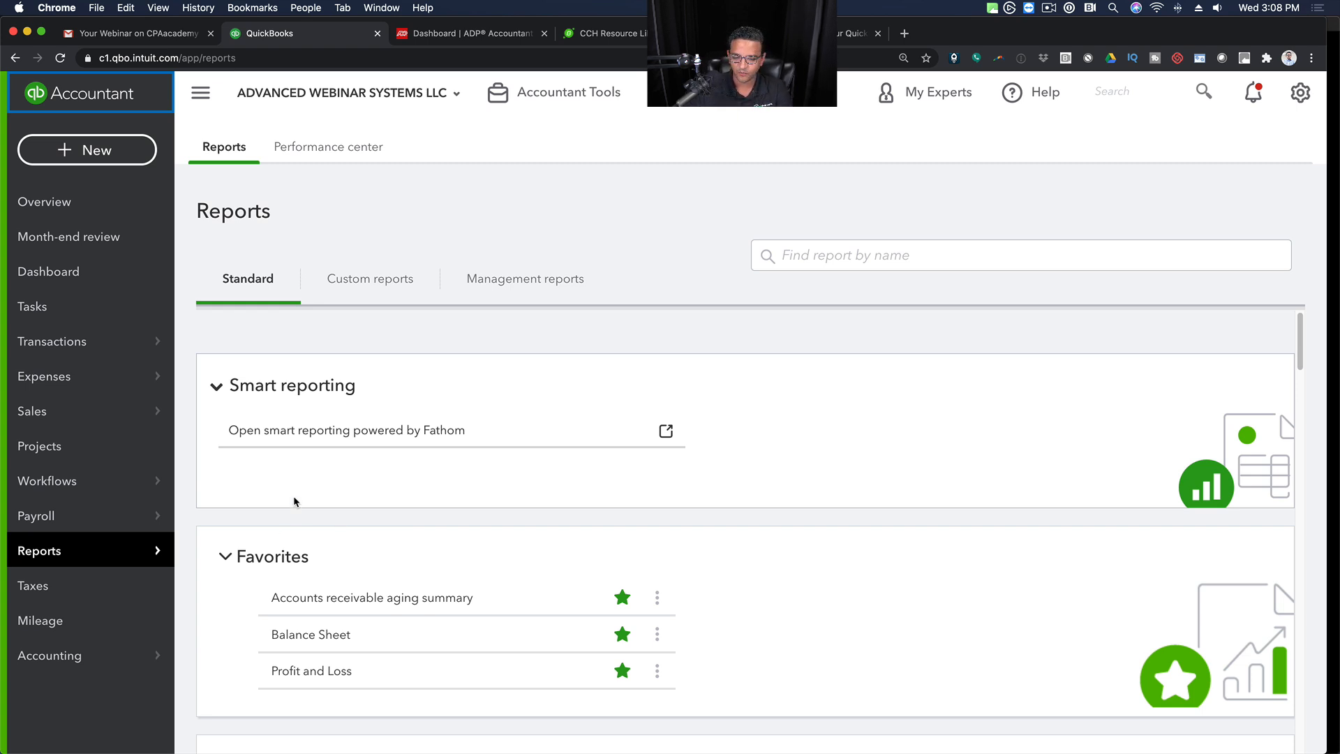
{"action": "scroll", "coordinate": [547, 554], "scroll_direction": "down", "scroll_amount": 1}
{"action": "scroll", "coordinate": [547, 554], "scroll_direction": "down", "scroll_amount": 4}
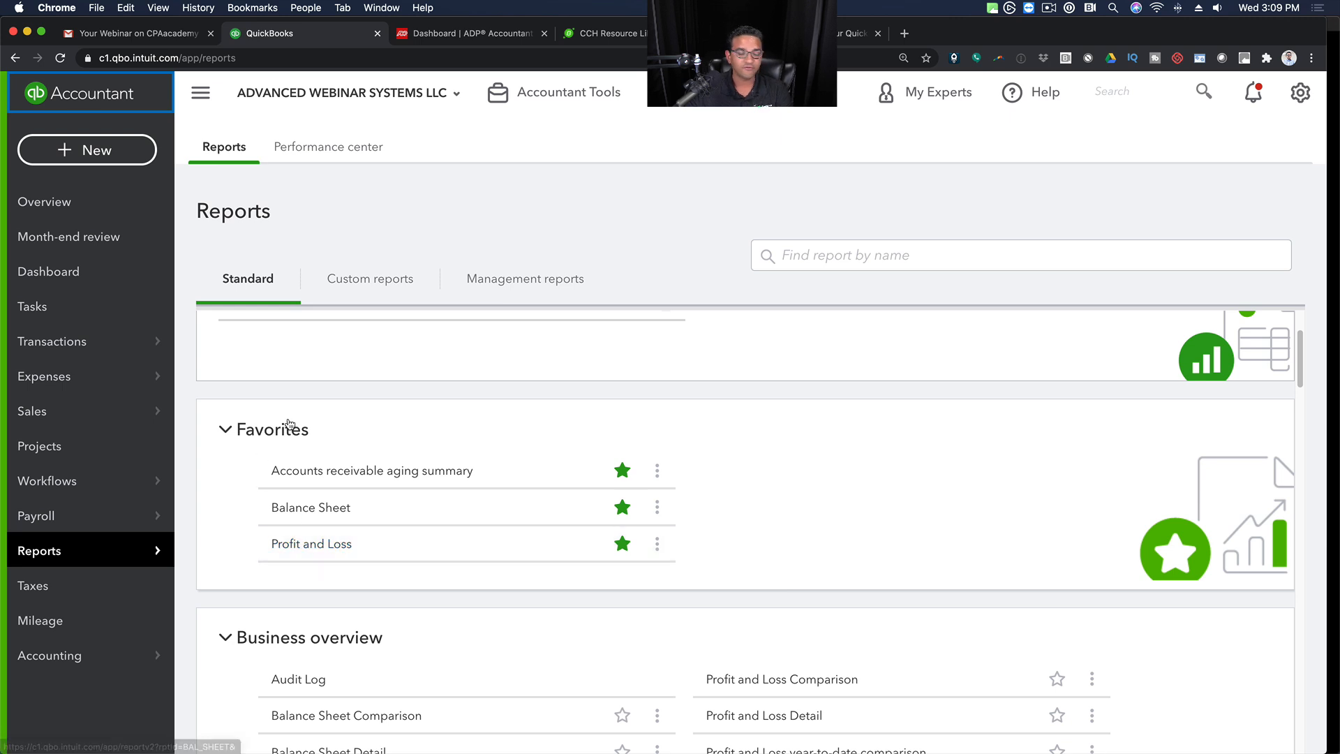
{"action": "scroll", "coordinate": [341, 555], "scroll_direction": "down", "scroll_amount": 6}
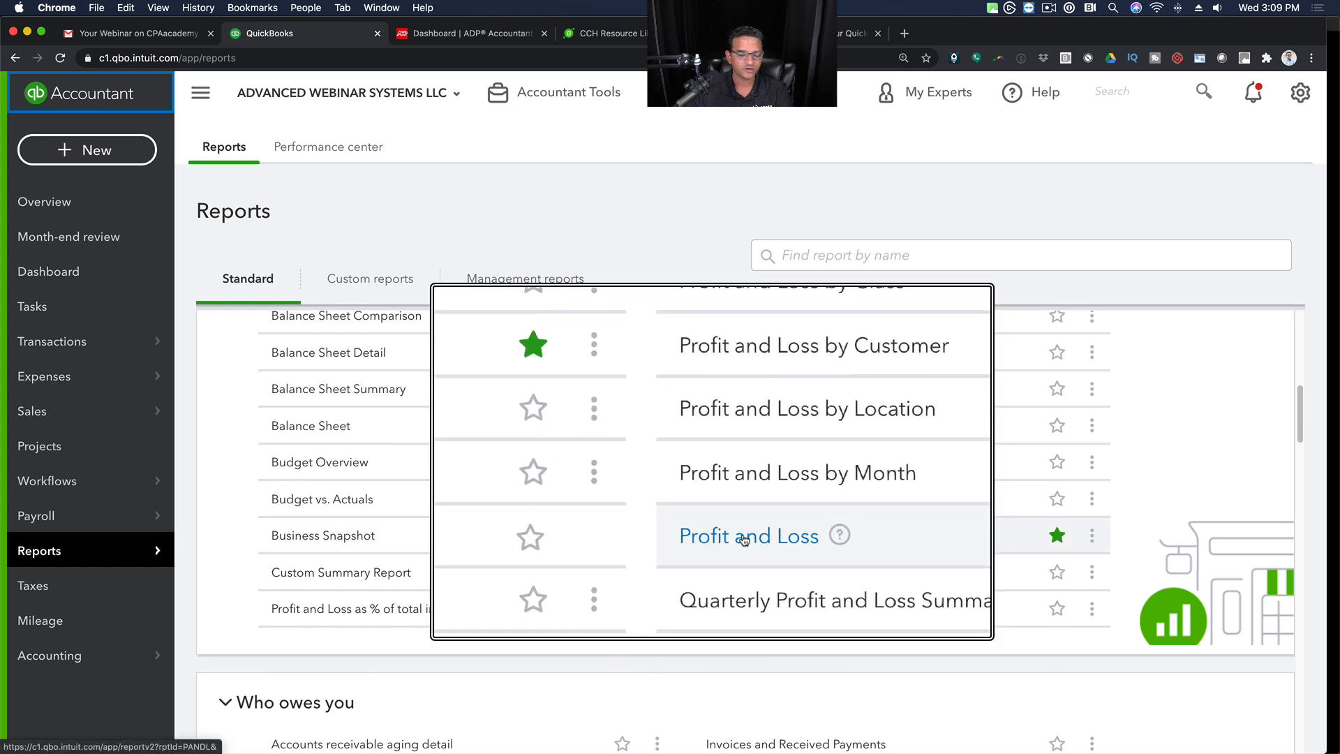
{"action": "scroll", "coordinate": [551, 500], "scroll_direction": "up", "scroll_amount": 2}
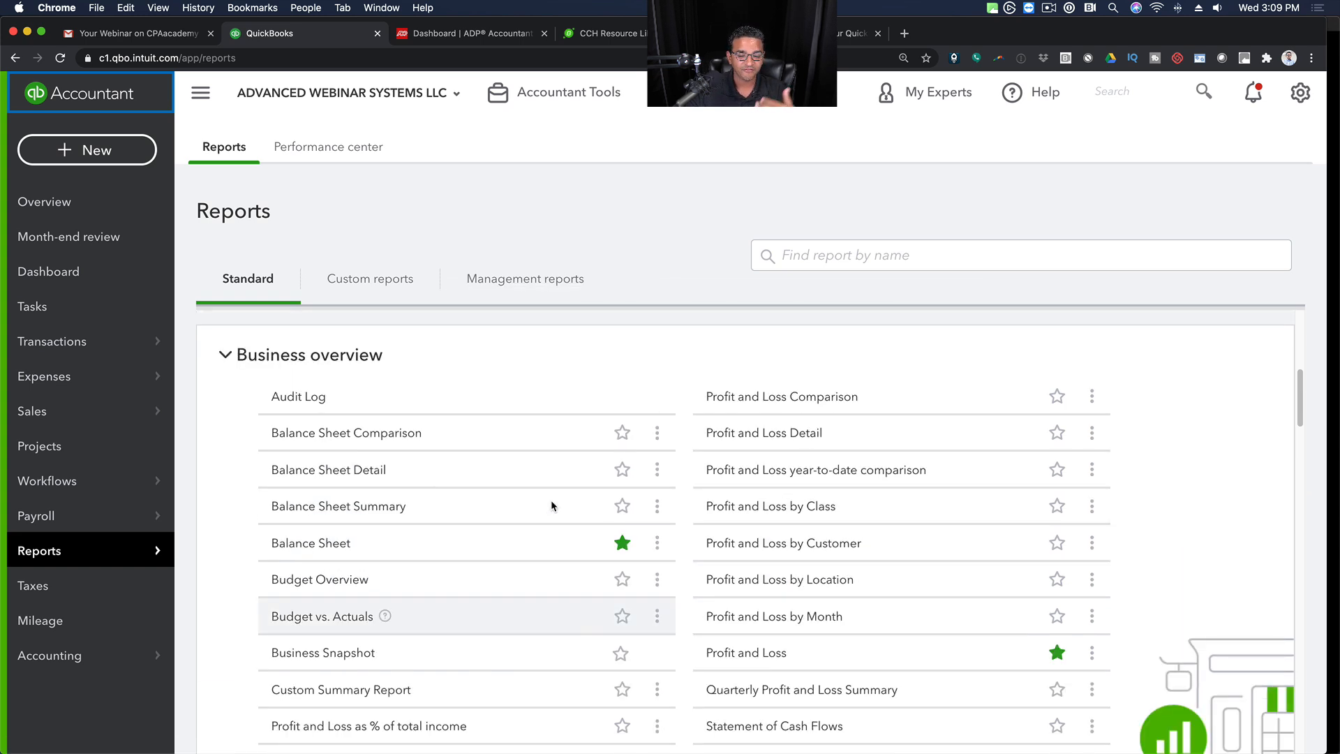
Step: Search the reports list by name for "profit" and clear the search text
{"action": "left_click", "coordinate": [806, 263]}
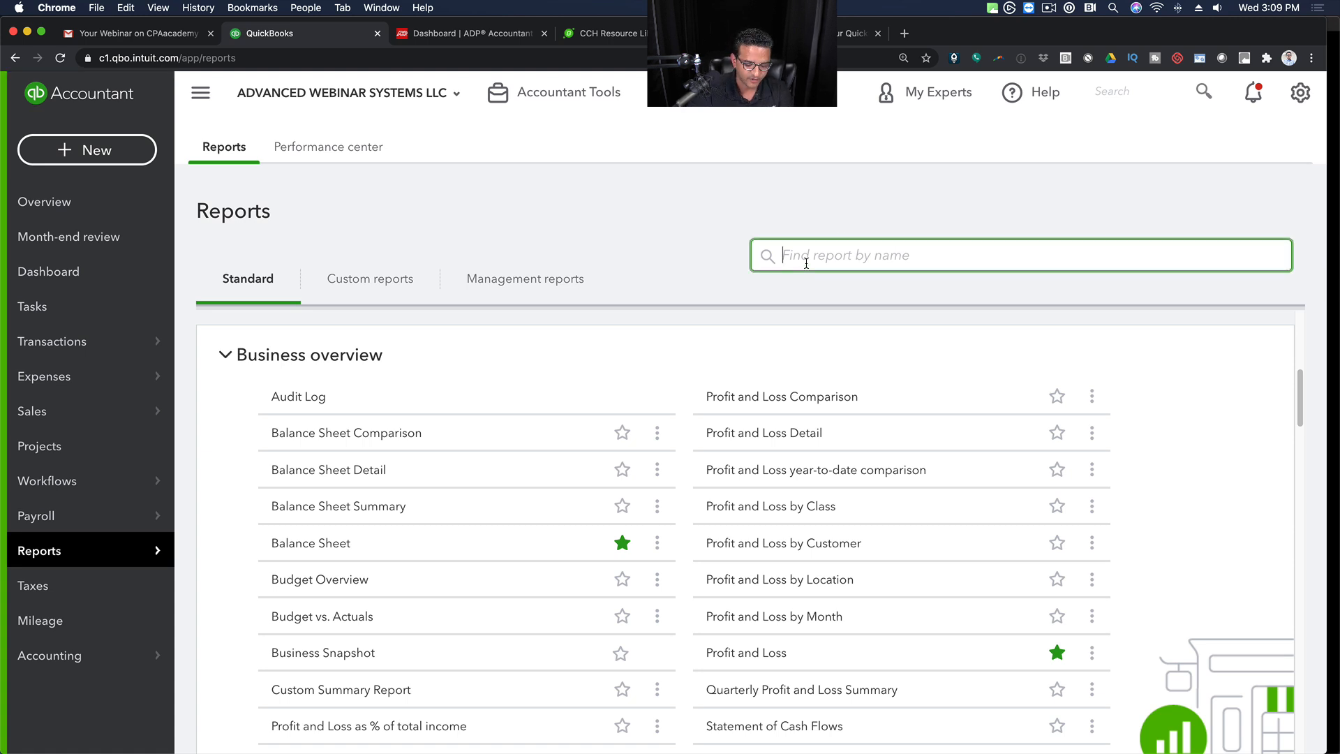
{"action": "type", "text": "profit"}
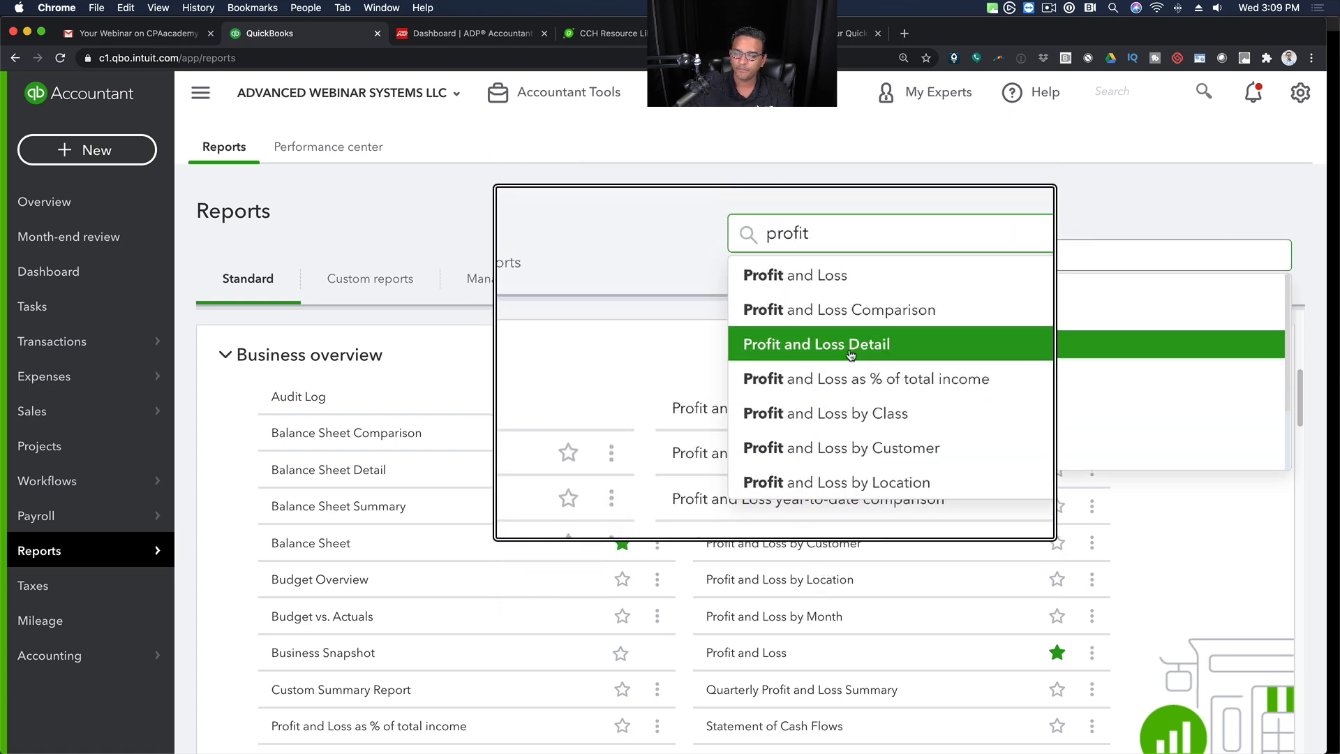
{"action": "left_click_drag", "start_coordinate": [830, 263], "coordinate": [706, 242]}
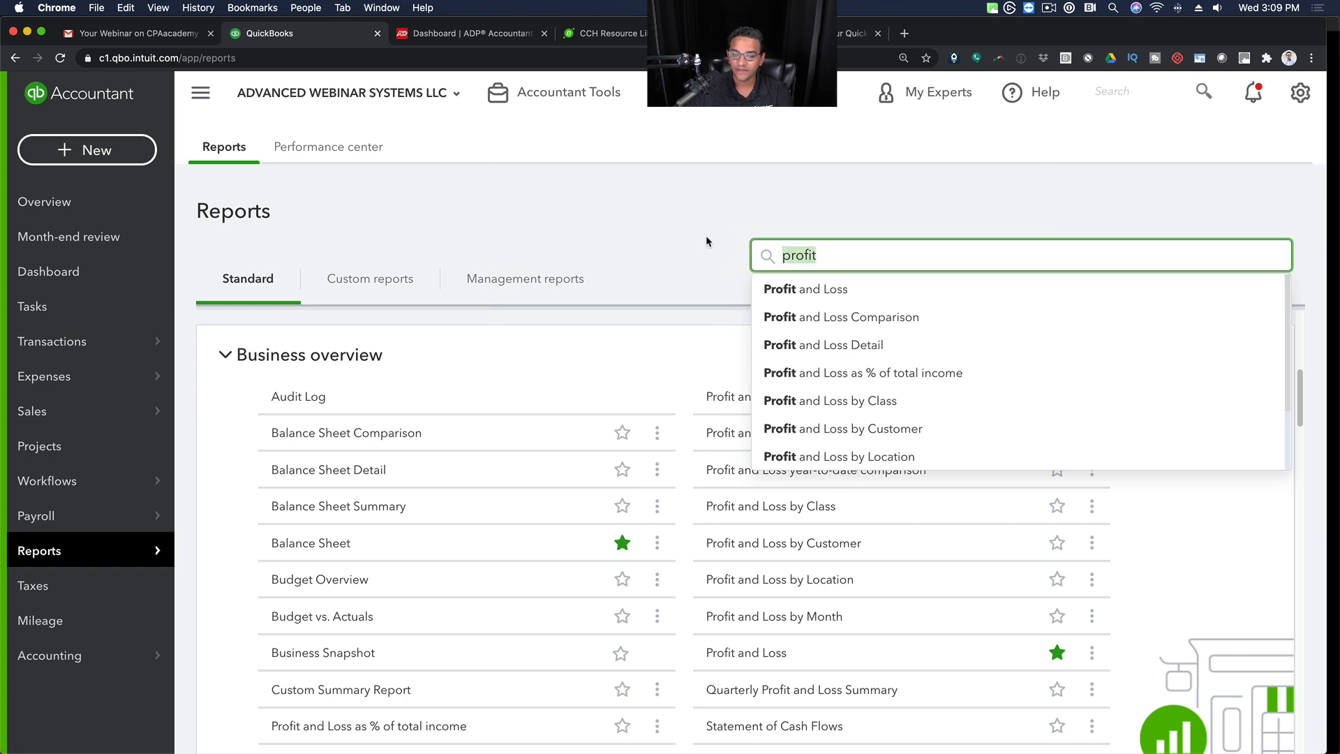
{"action": "key", "text": "BackSpace"}
Step: Find "profit" with the company-wide search and open the Profit and Loss report
{"action": "left_click", "coordinate": [1131, 94]}
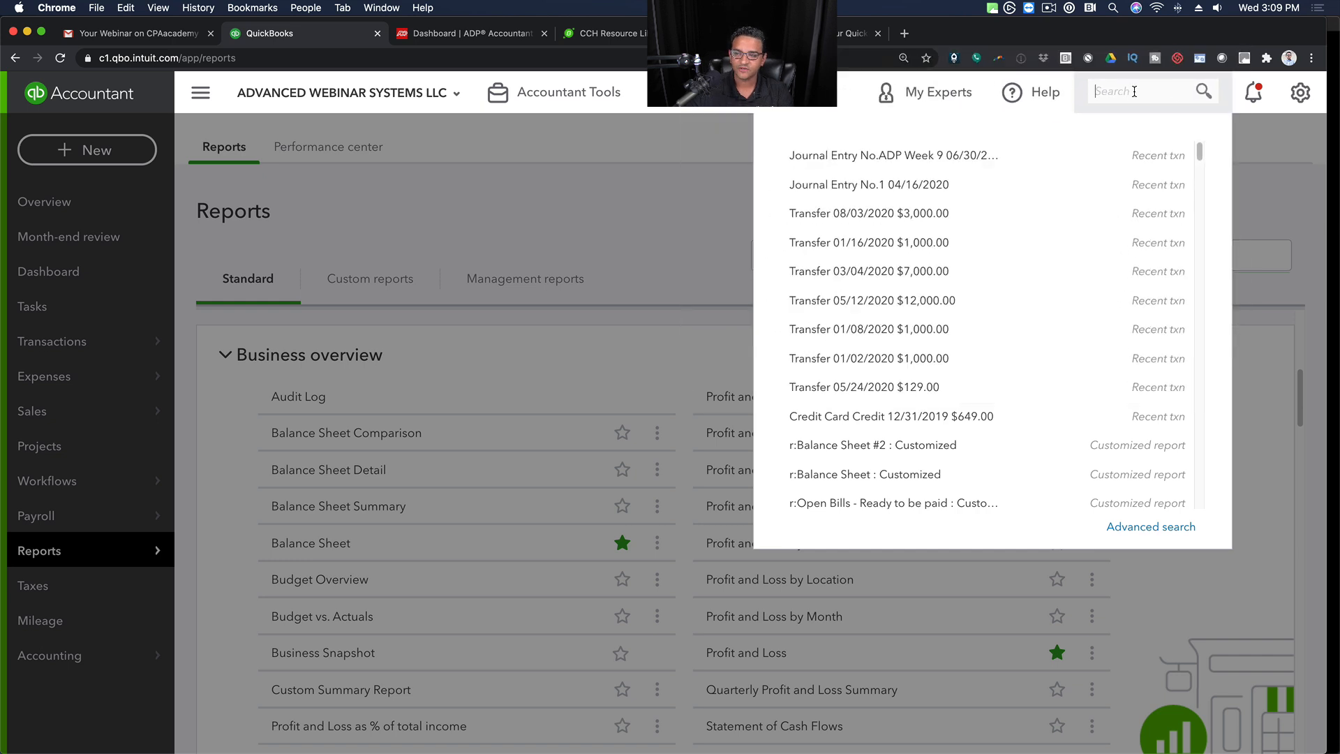
{"action": "type", "text": "profit"}
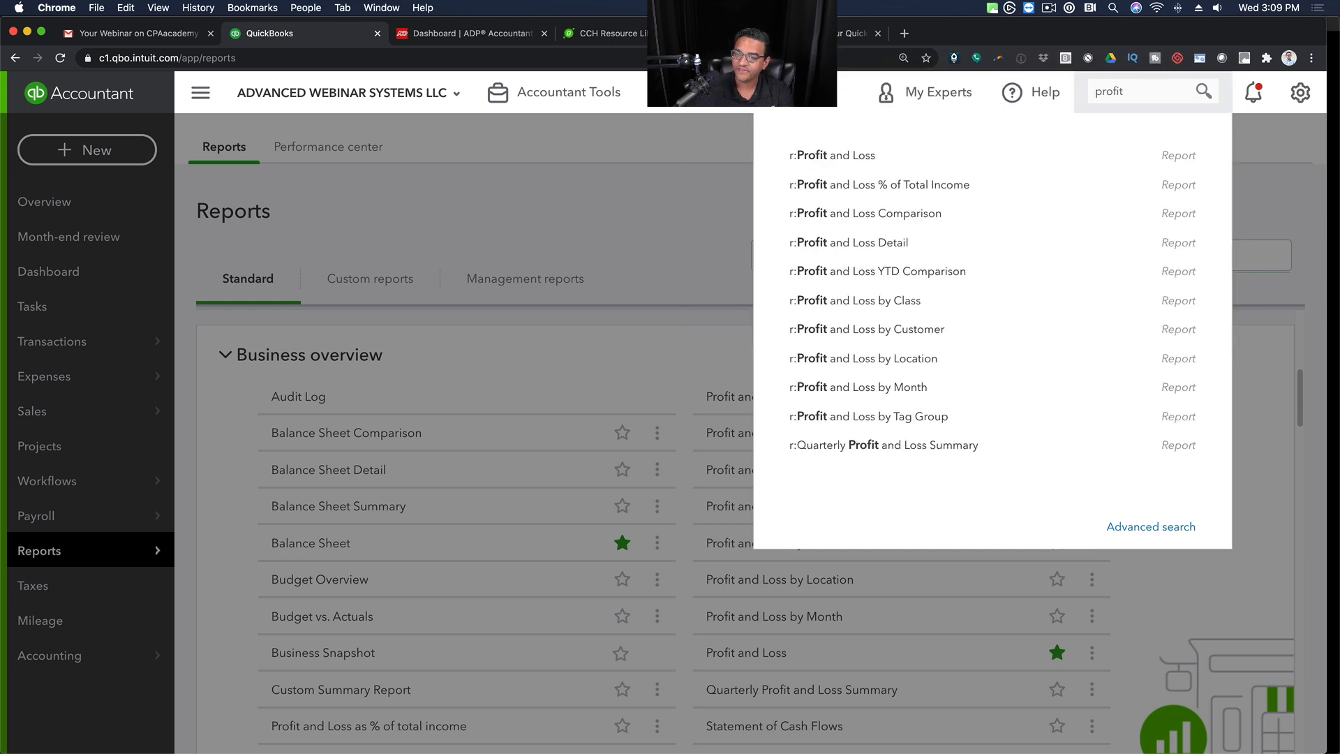
{"action": "left_click", "coordinate": [828, 154]}
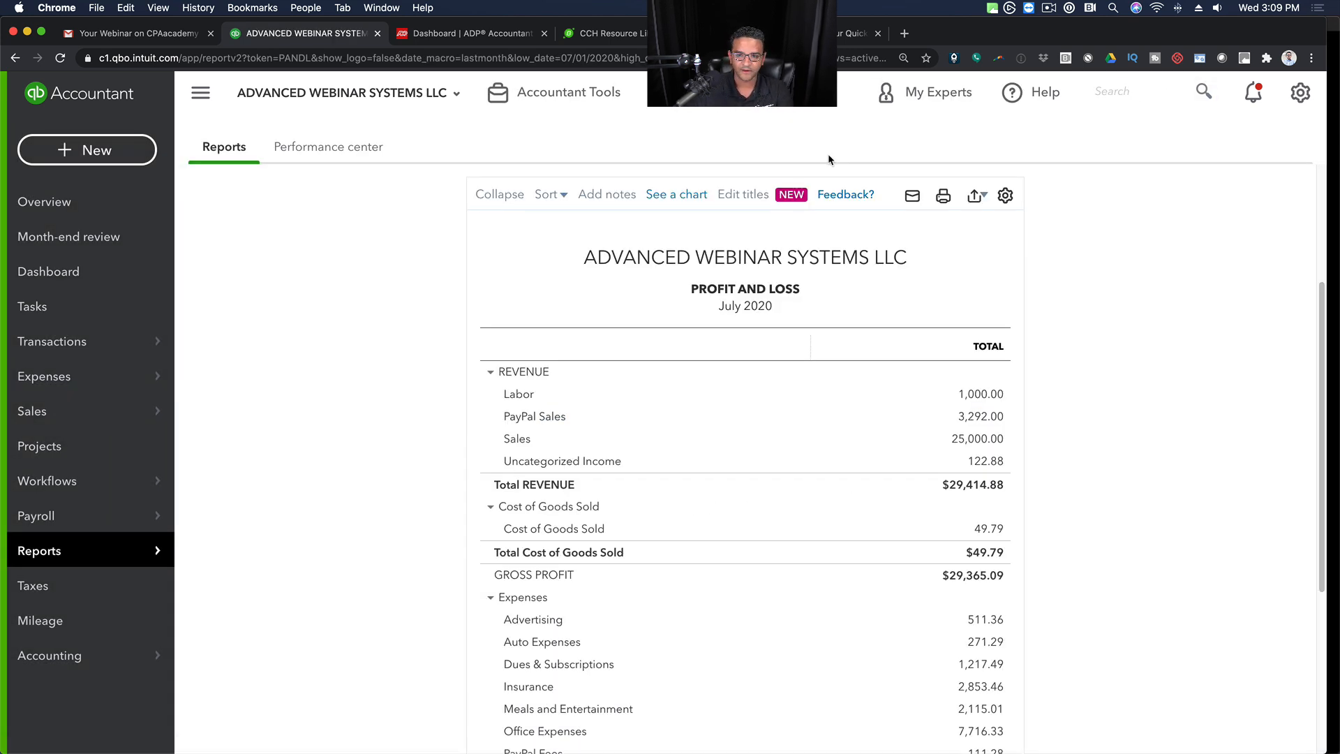
Step: Show the browser's bookmarks bar
{"action": "left_click", "coordinate": [1311, 58]}
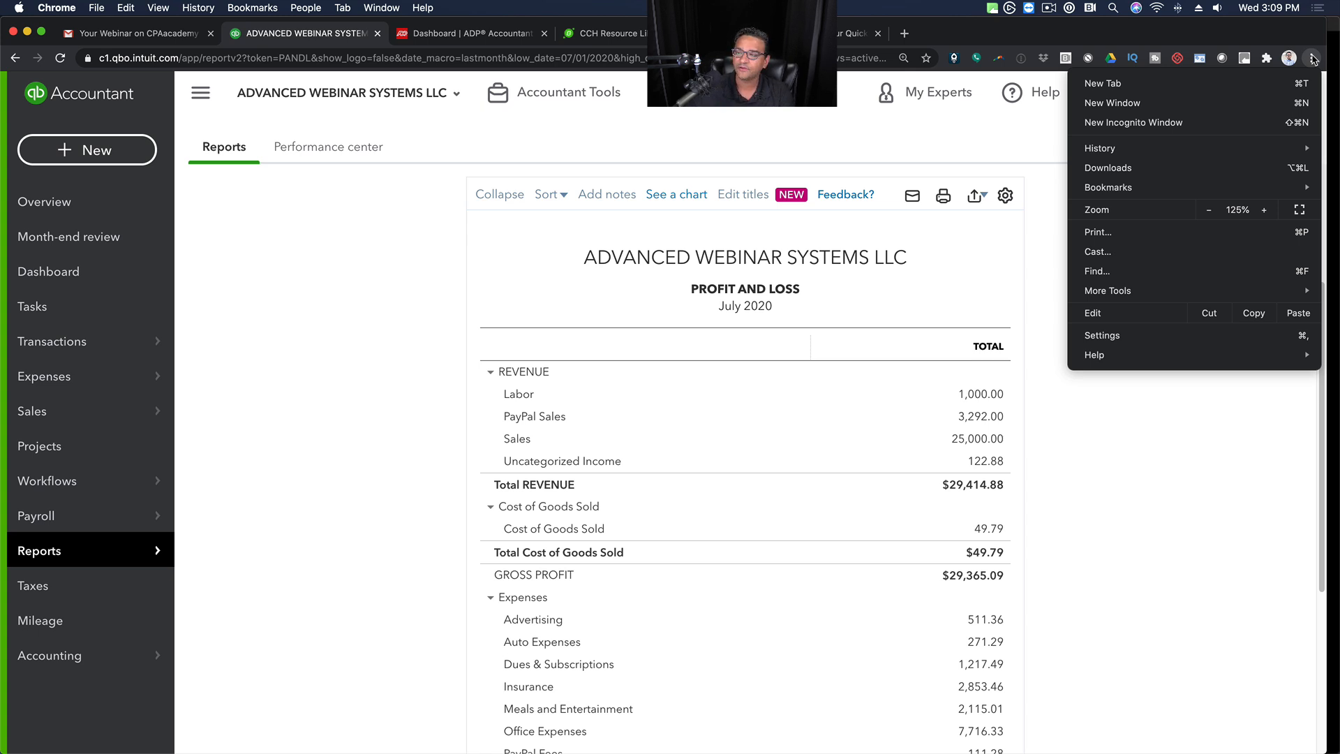
{"action": "left_click", "coordinate": [1313, 58]}
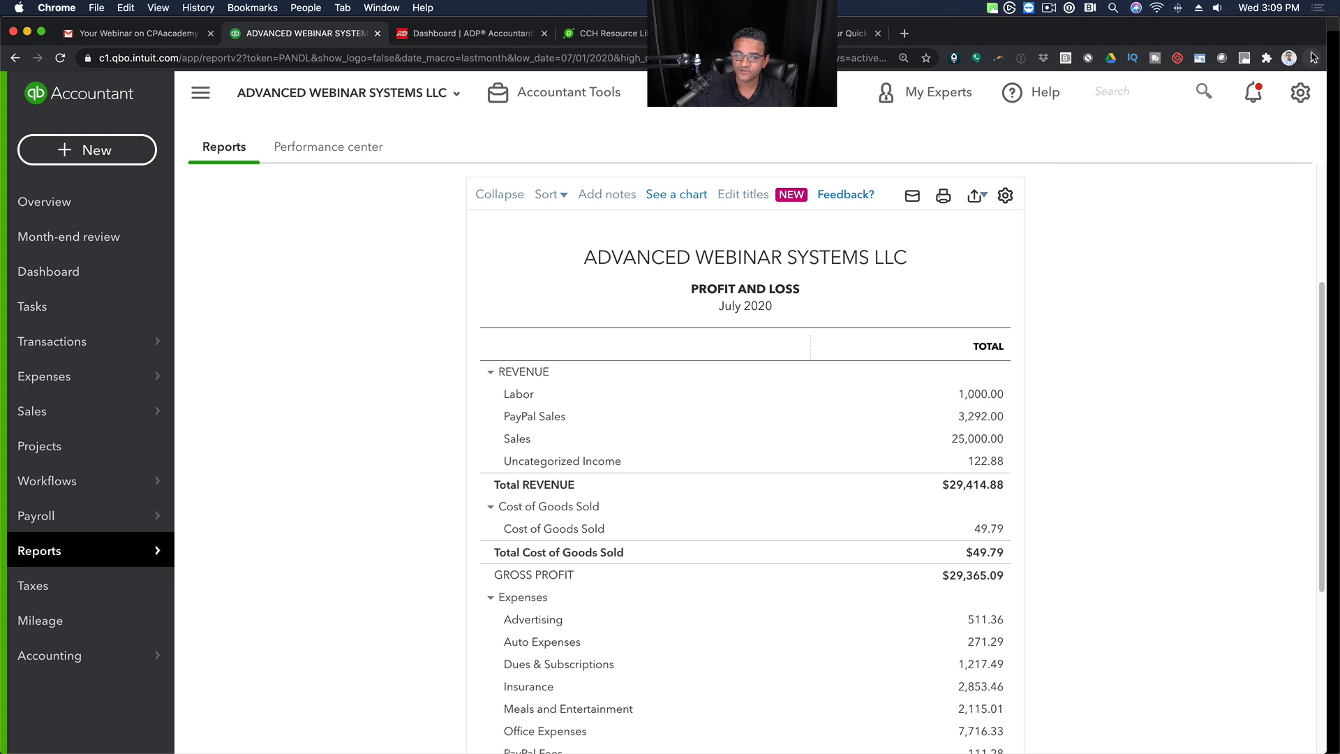
{"action": "left_click", "coordinate": [1313, 57]}
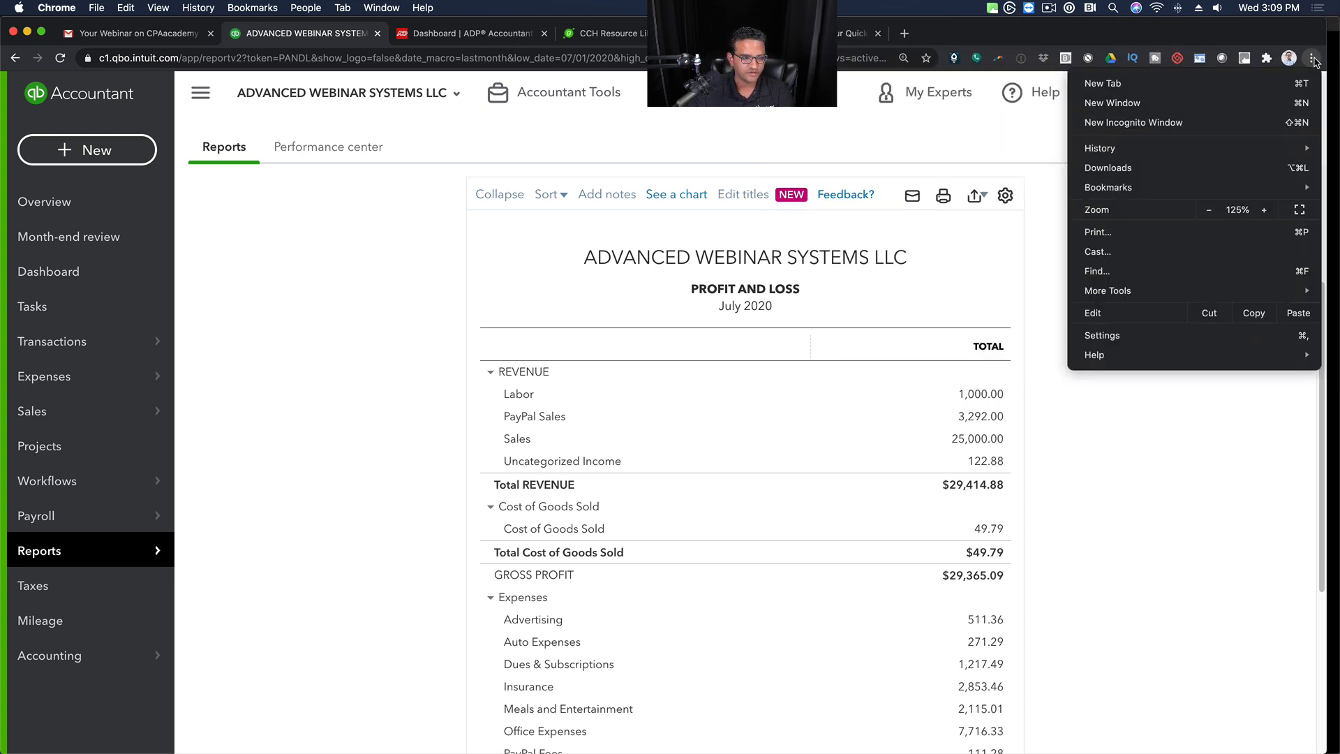
{"action": "mouse_move", "coordinate": [1120, 188]}
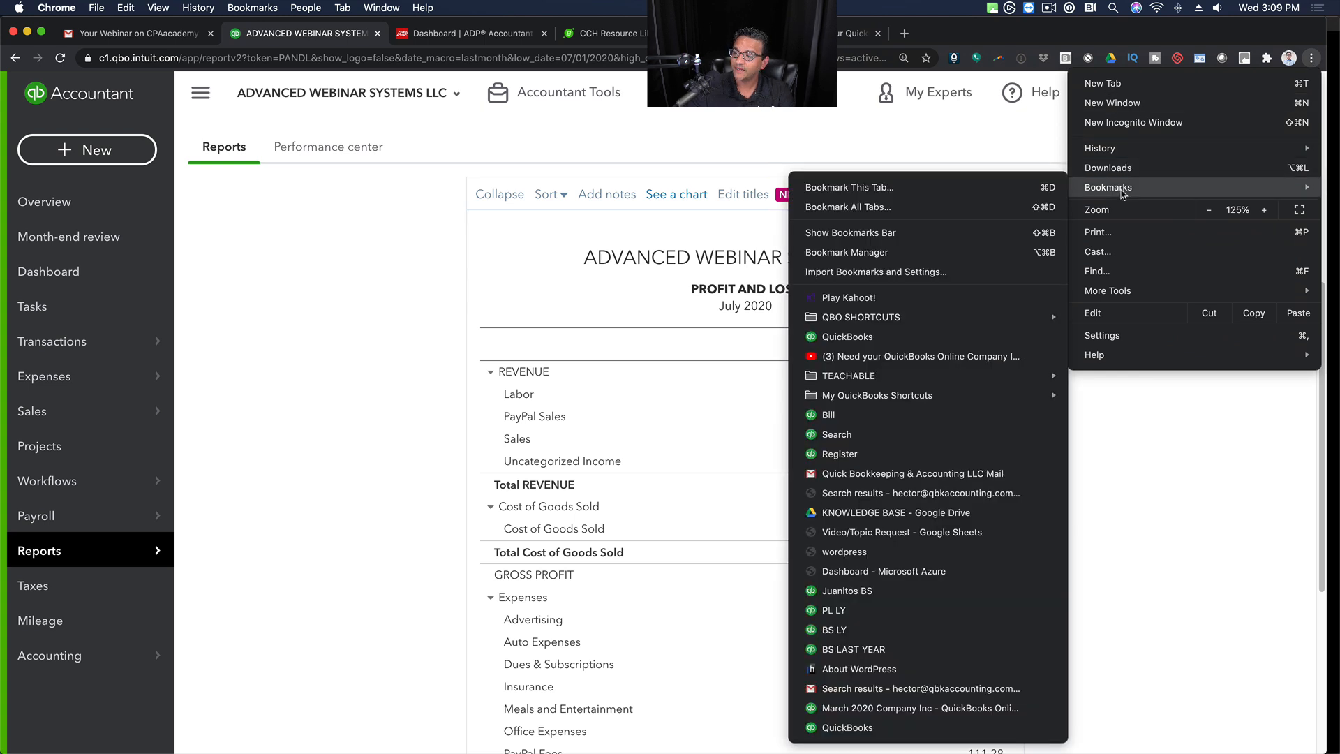
{"action": "left_click", "coordinate": [860, 235]}
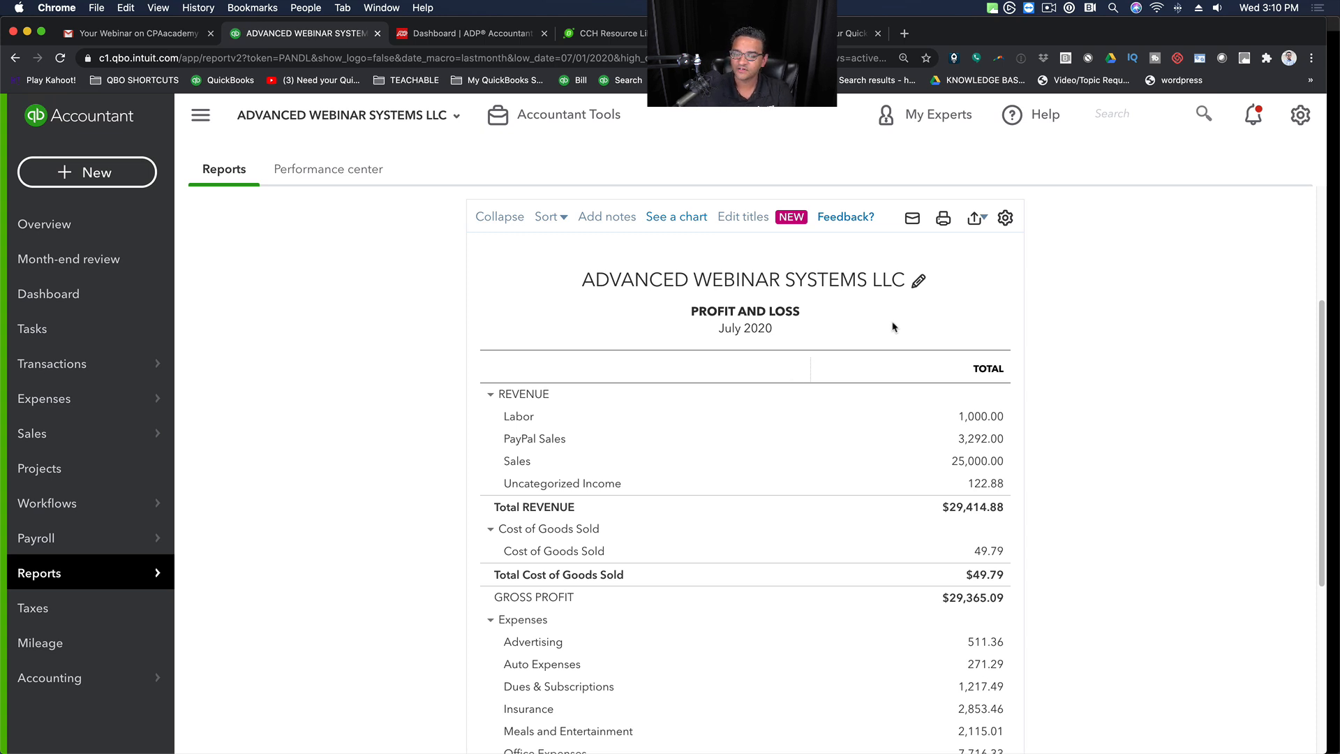
Step: Set the Profit and Loss report period to This Year-to-date and rerun the report
{"action": "scroll", "coordinate": [489, 470], "scroll_direction": "up", "scroll_amount": 1}
{"action": "scroll", "coordinate": [488, 464], "scroll_direction": "up", "scroll_amount": 5}
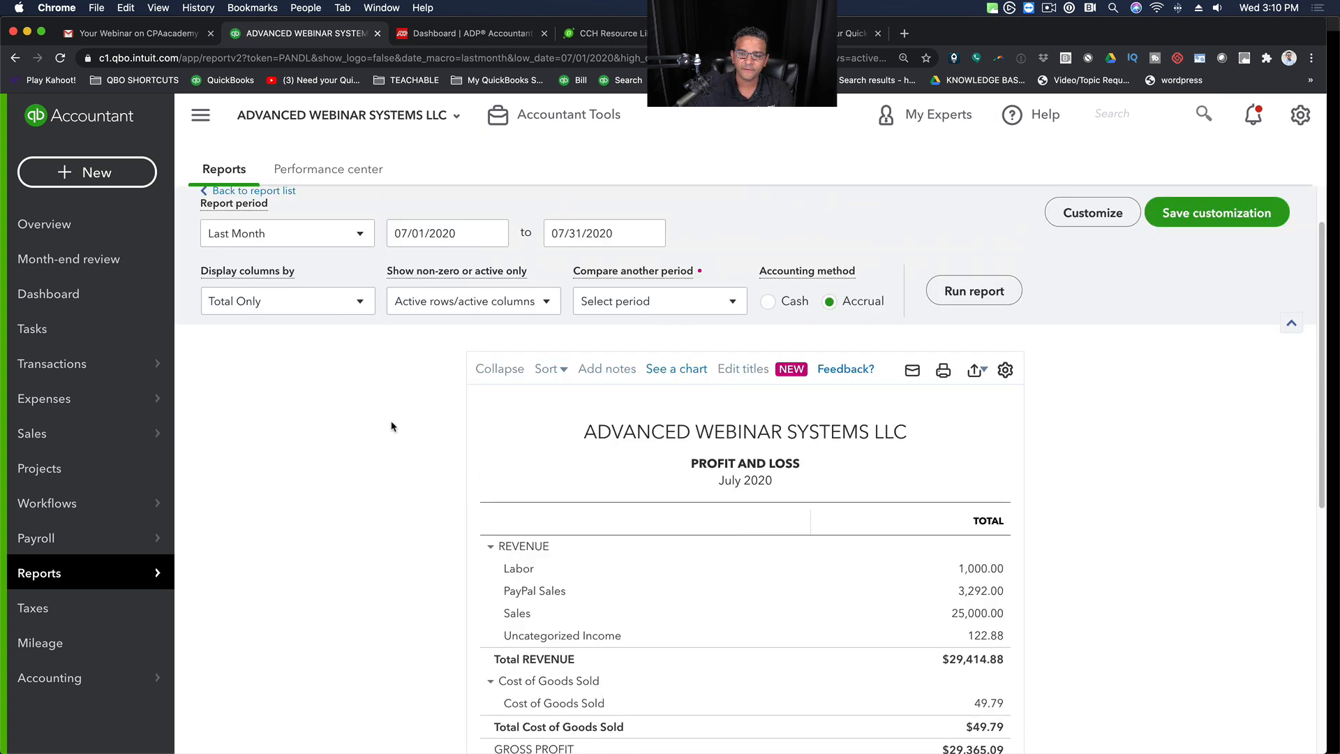
{"action": "left_click", "coordinate": [256, 305]}
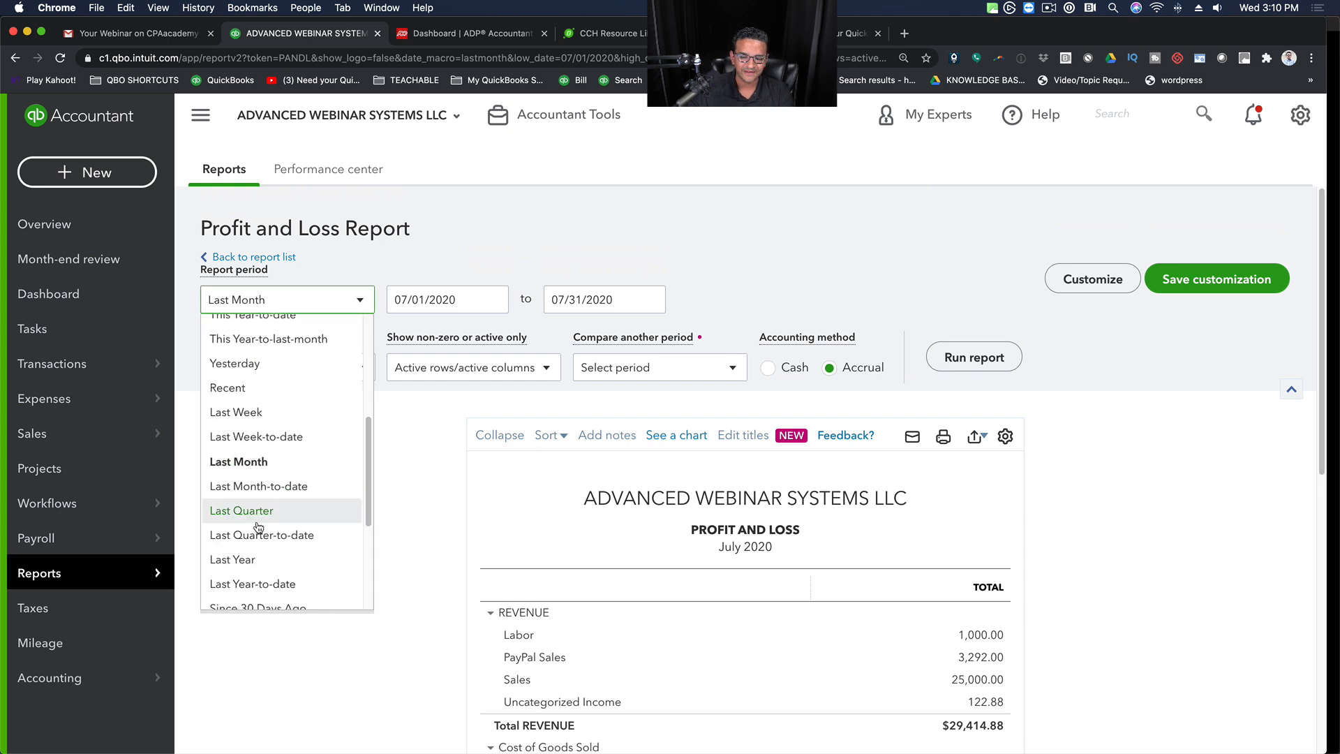
{"action": "scroll", "coordinate": [272, 531], "scroll_direction": "down", "scroll_amount": 3}
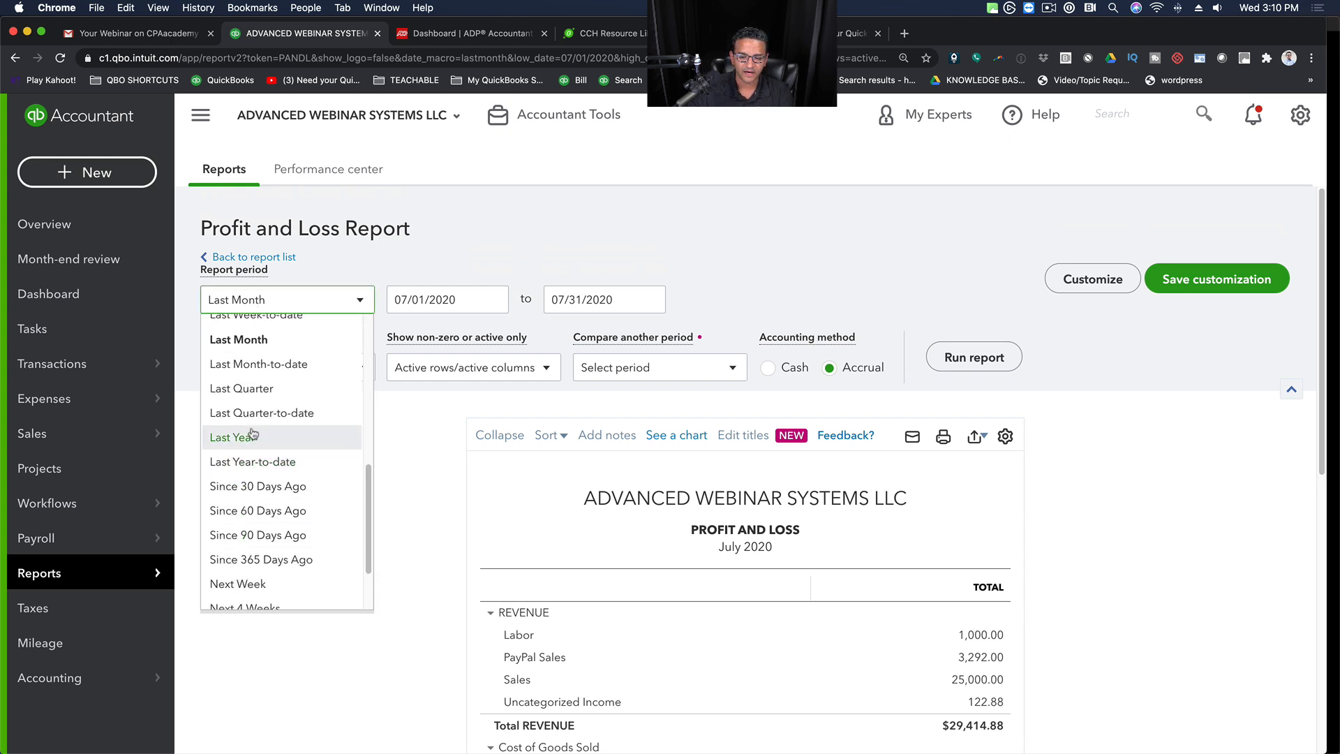
{"action": "scroll", "coordinate": [244, 418], "scroll_direction": "up", "scroll_amount": 4}
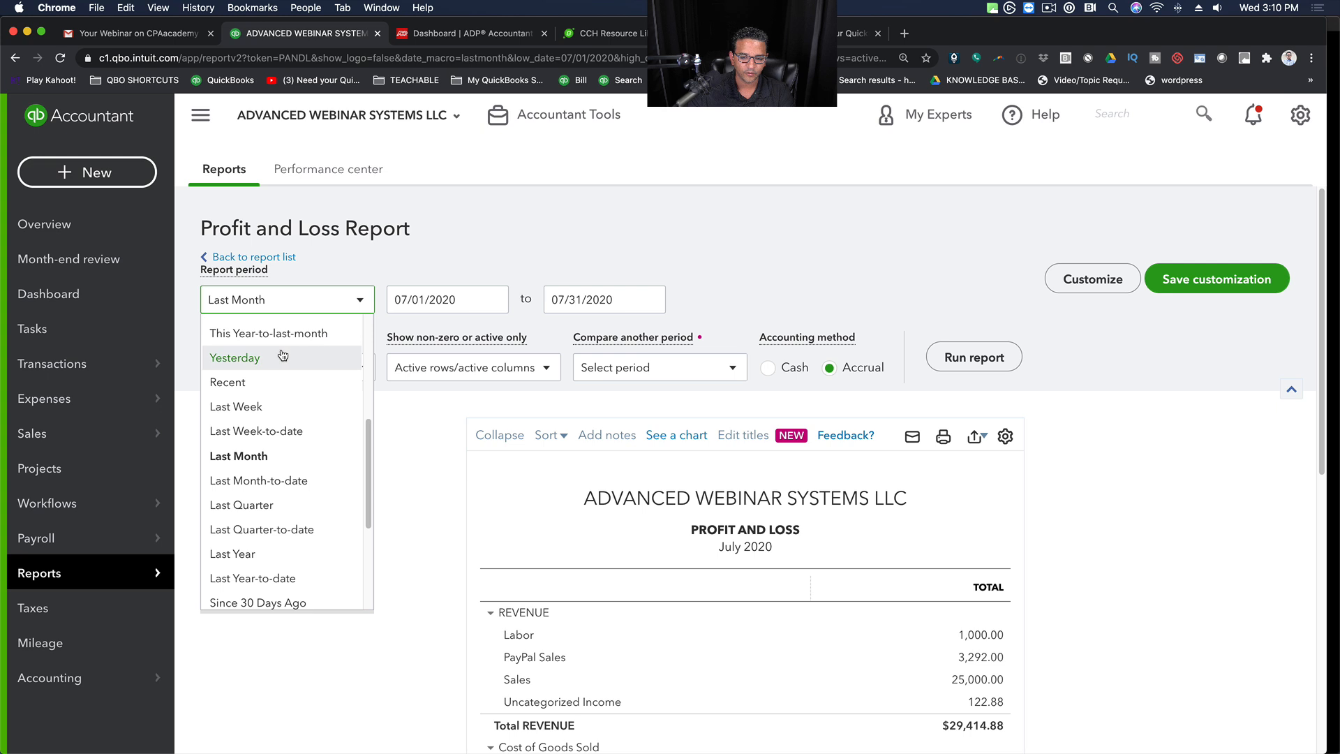
{"action": "scroll", "coordinate": [272, 356], "scroll_direction": "up", "scroll_amount": 1}
{"action": "left_click", "coordinate": [254, 336]}
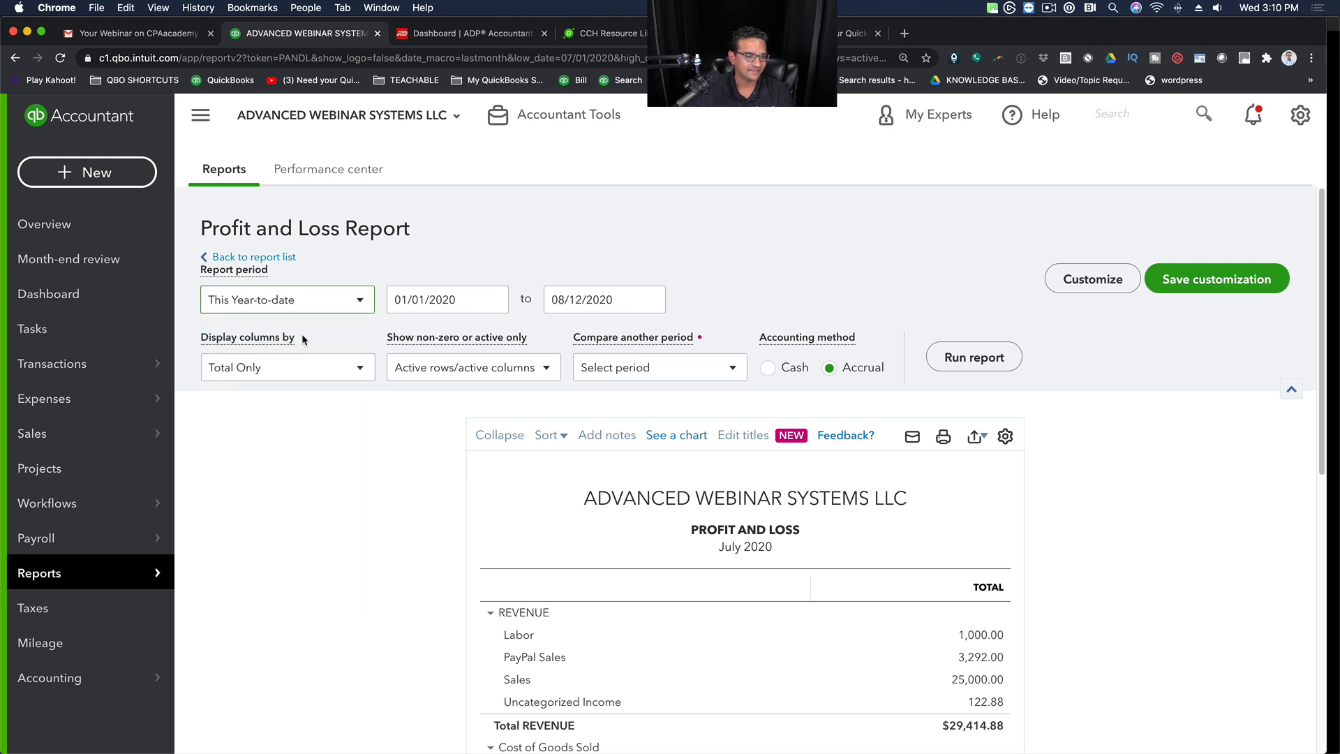
{"action": "left_click", "coordinate": [974, 357]}
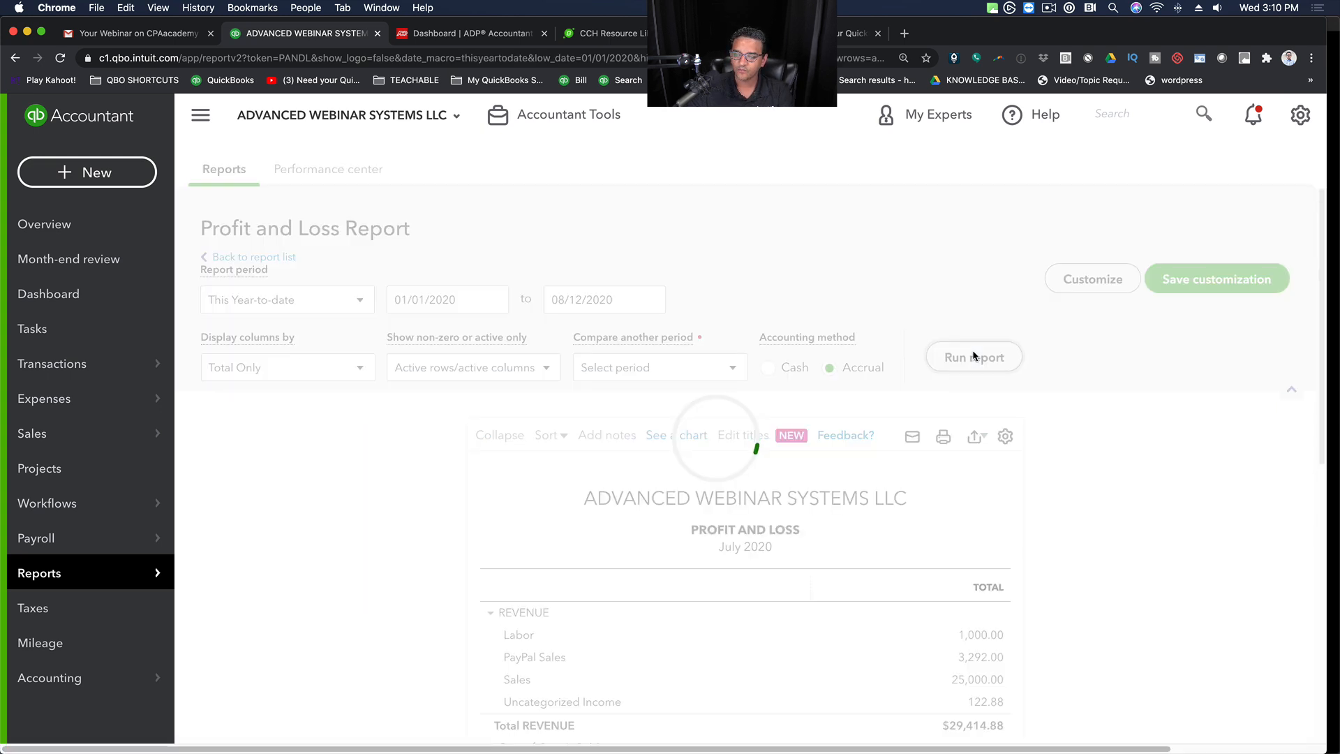
Step: Bookmark the Profit and Loss report at the start of the bookmarks bar and rename the bookmark "P&L"
{"action": "left_click", "coordinate": [139, 58]}
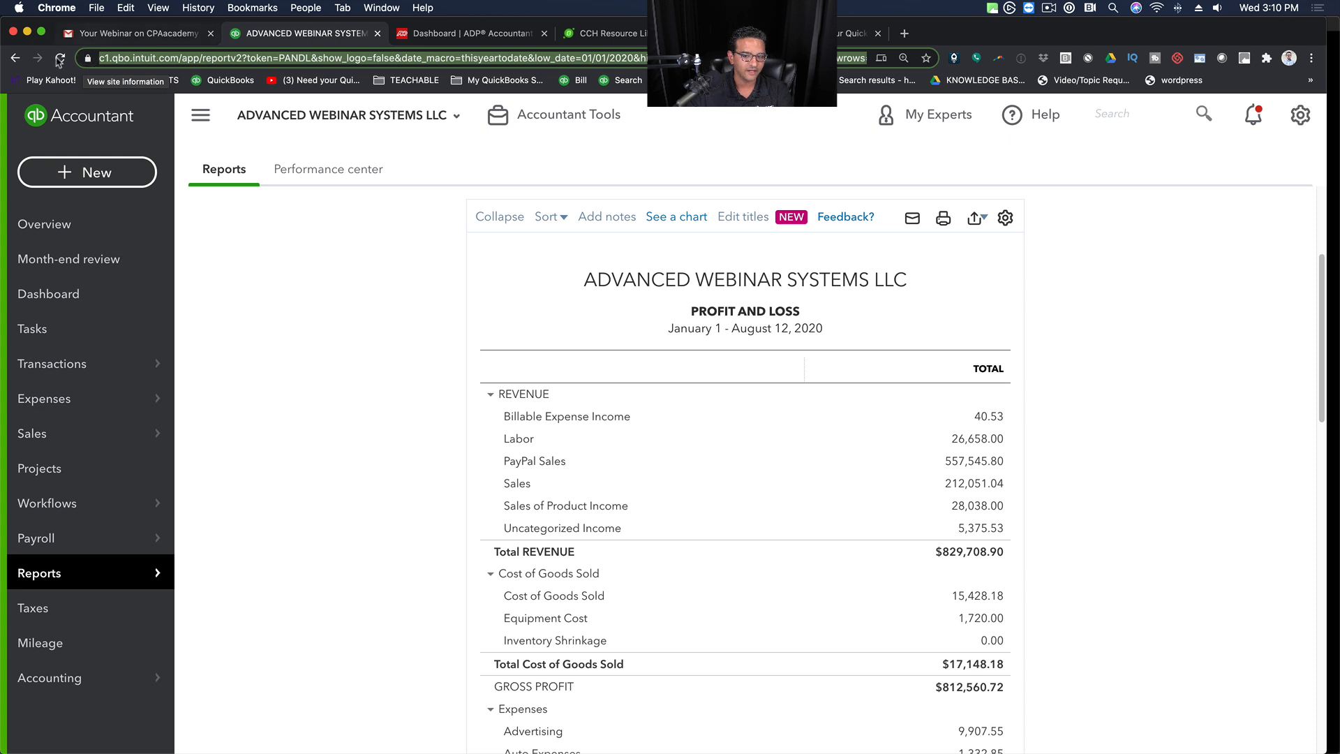
{"action": "left_click_drag", "start_coordinate": [88, 62], "coordinate": [13, 87]}
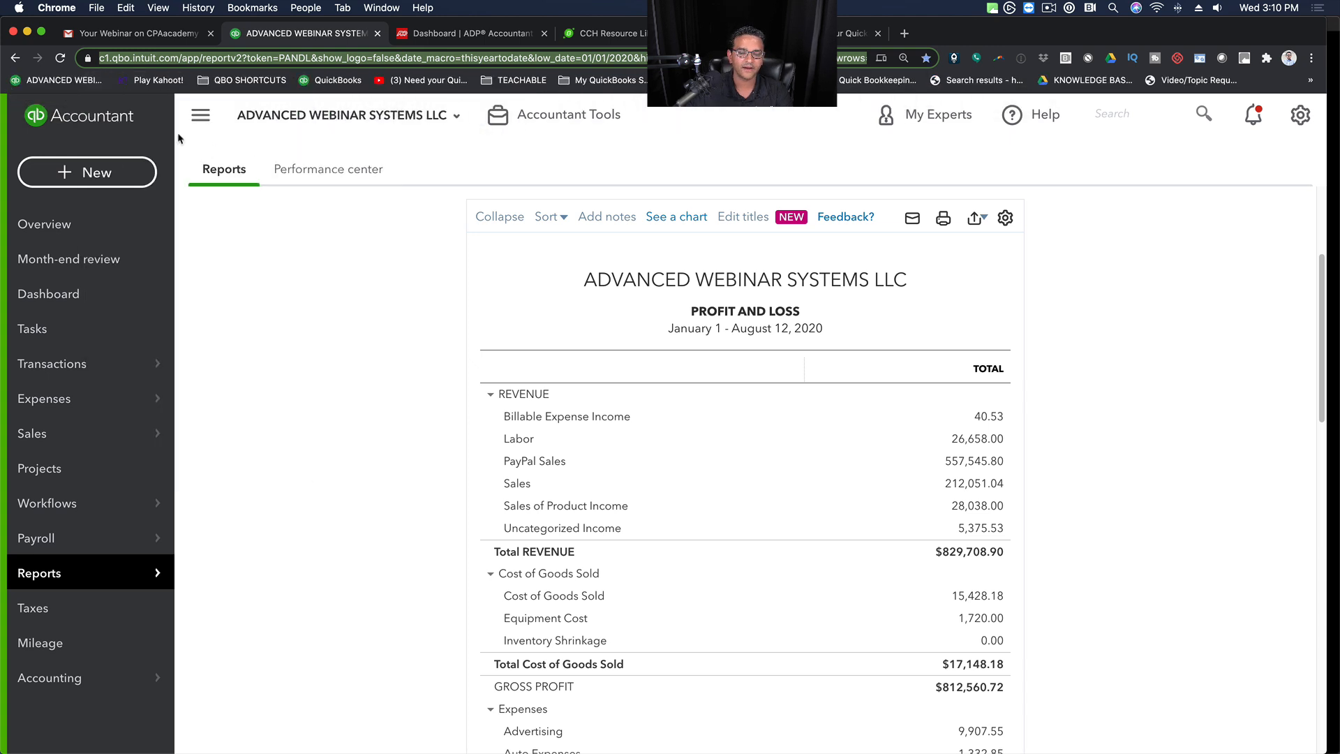
{"action": "right_click", "coordinate": [36, 81]}
{"action": "left_click", "coordinate": [64, 160]}
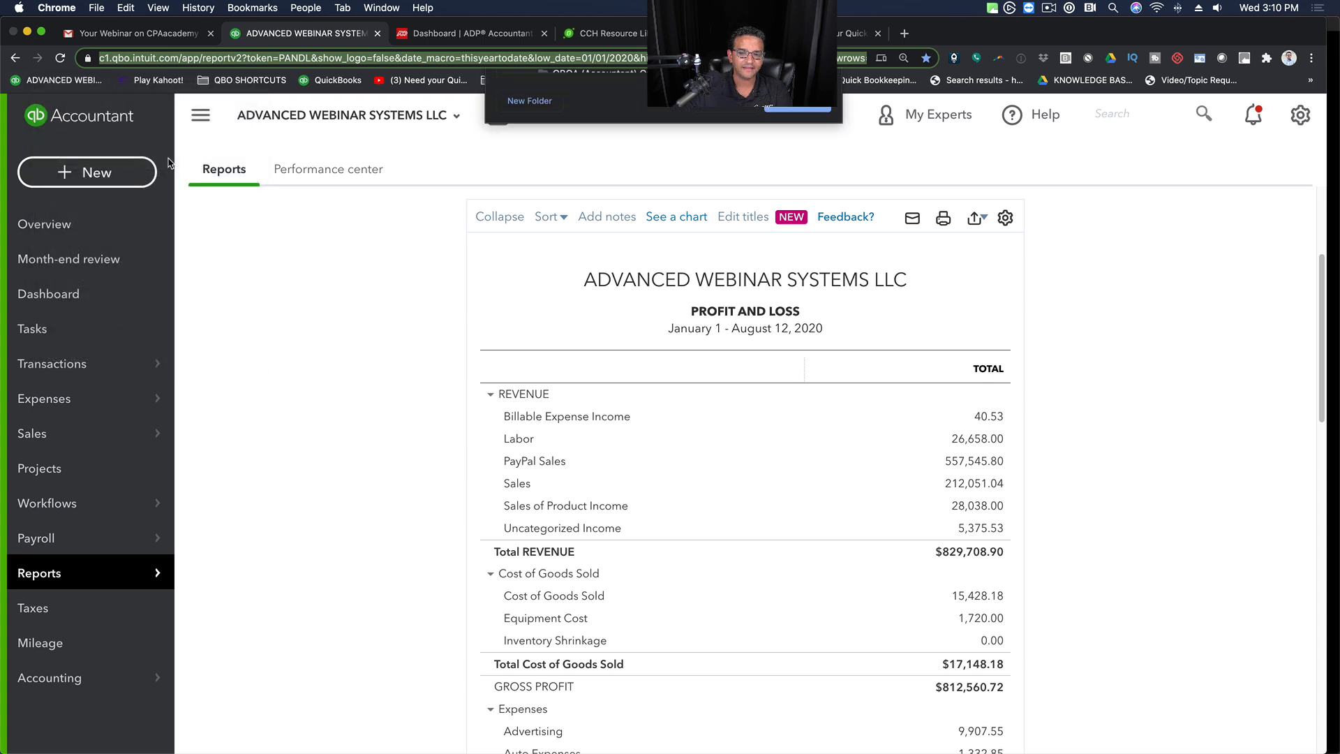
{"action": "type", "text": "P&L"}
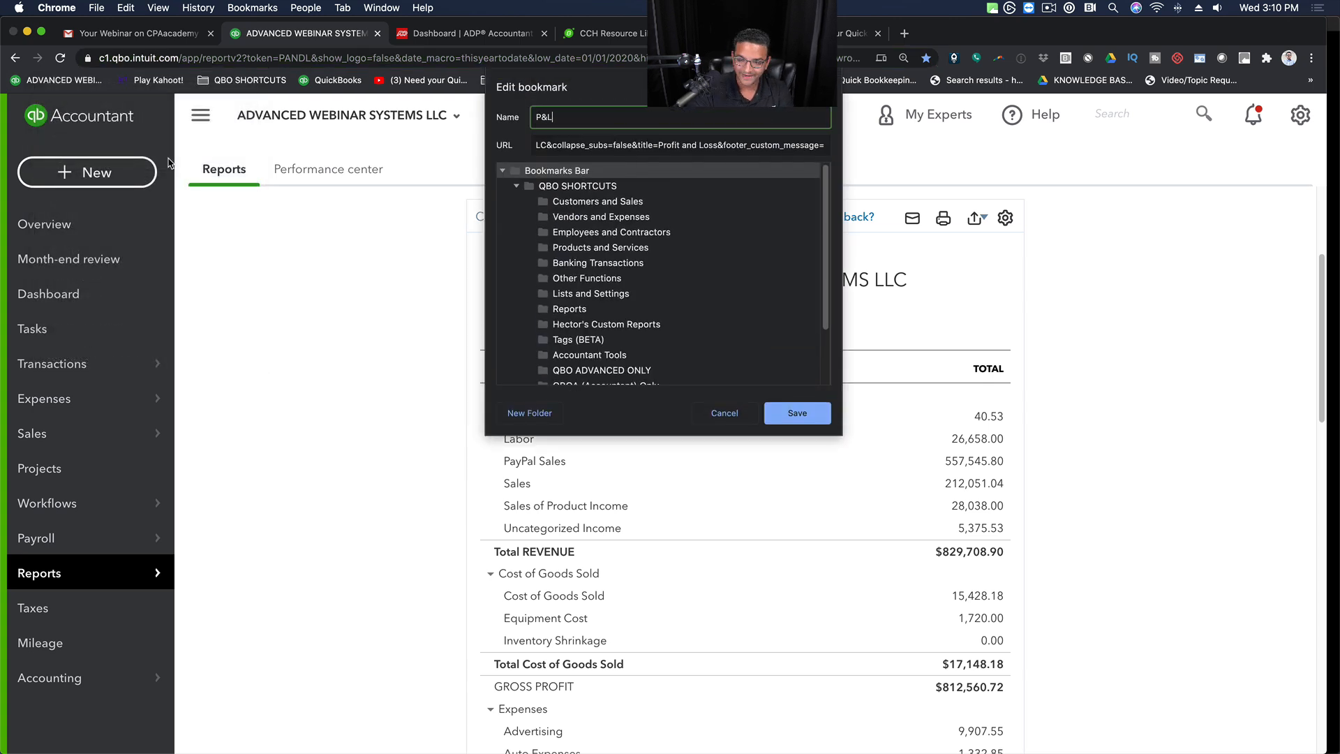
{"action": "left_click", "coordinate": [806, 417]}
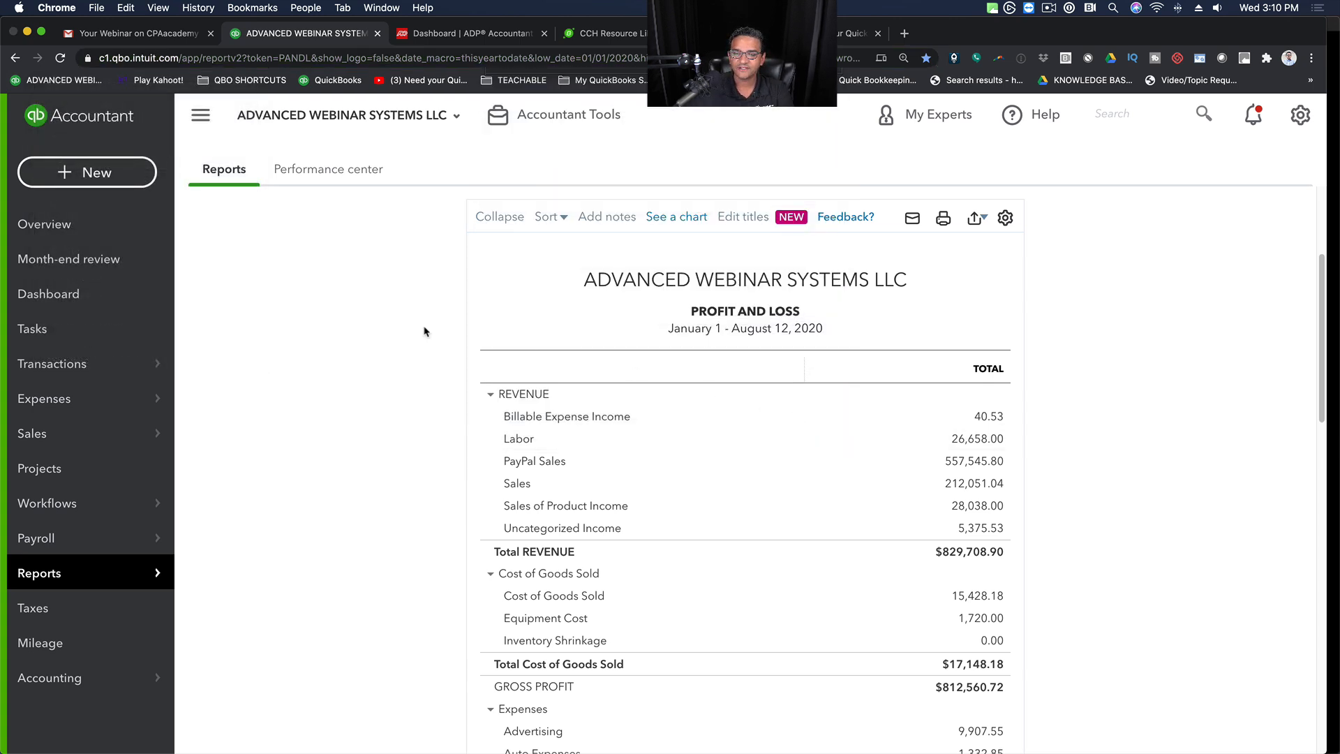
Step: Go to the client overview and reopen the Profit and Loss report through the P&L bookmark
{"action": "left_click", "coordinate": [70, 227]}
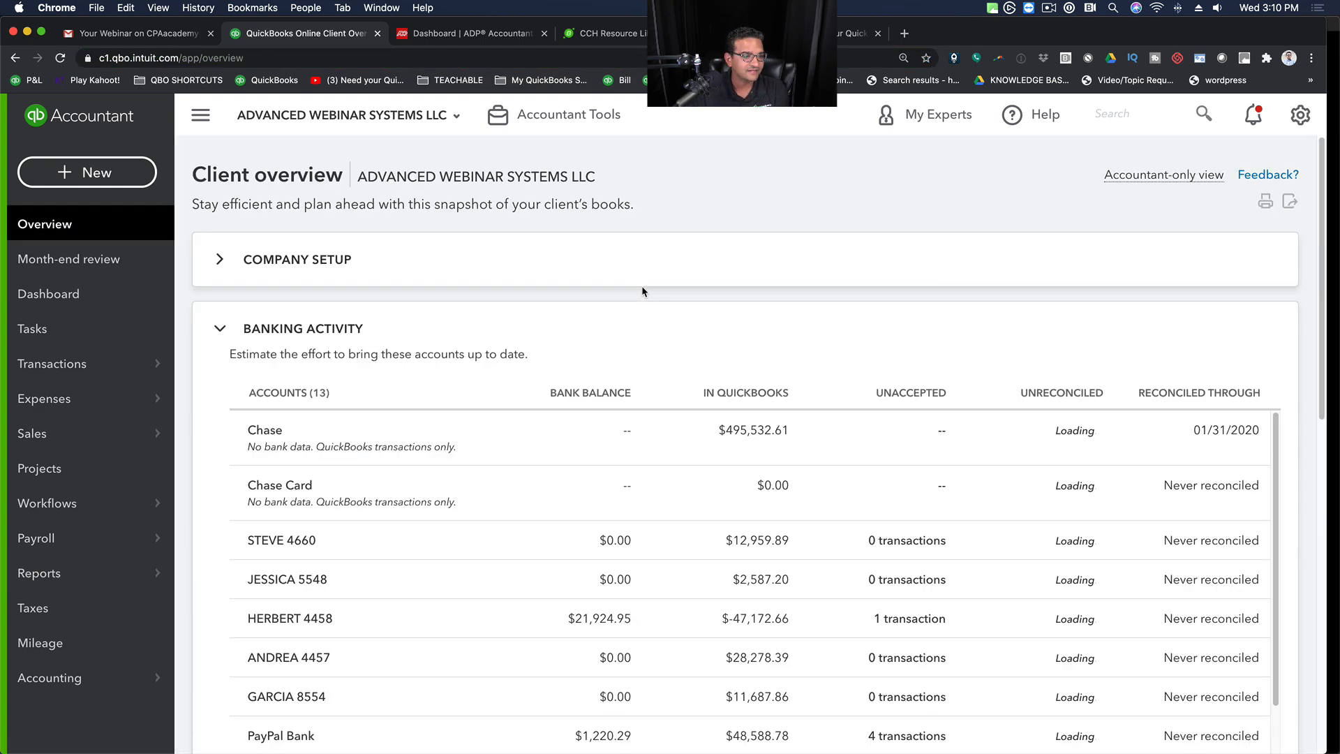
{"action": "left_click", "coordinate": [21, 81]}
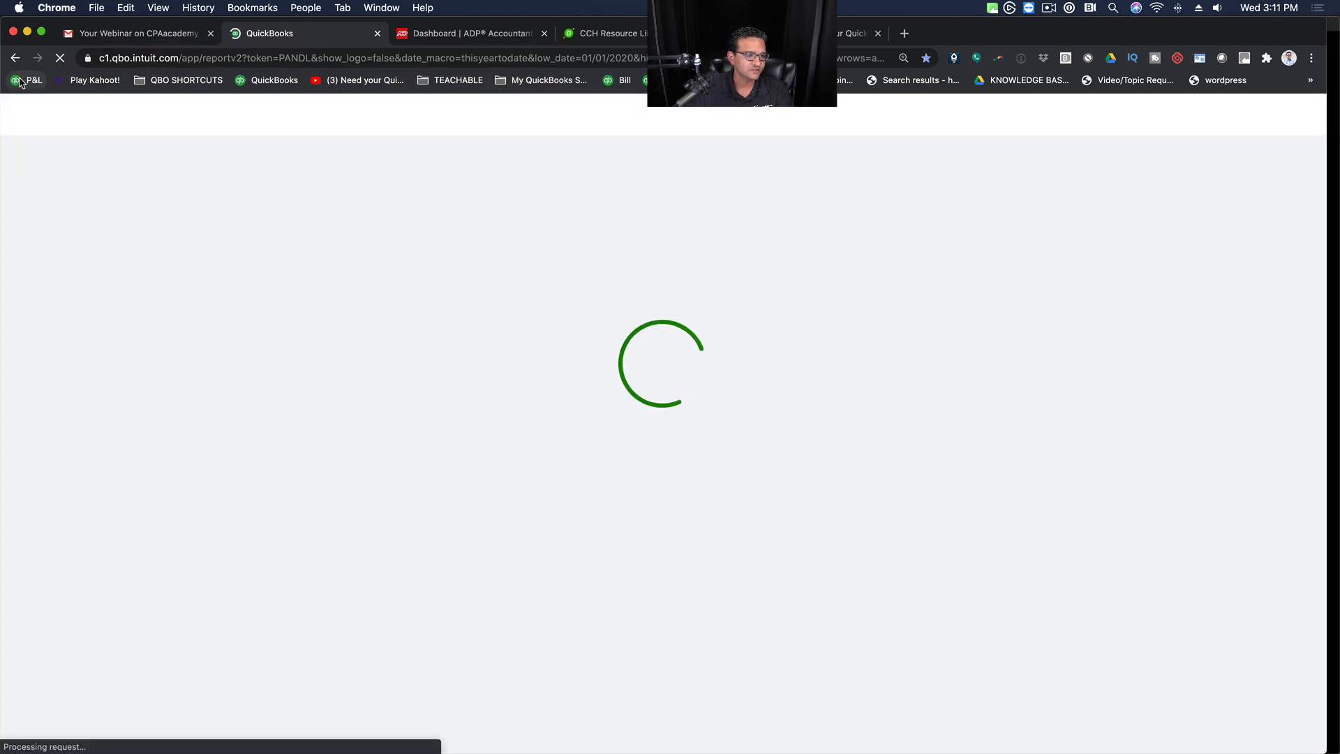
Step: Look over the browser's full list of saved bookmarks and close it
{"action": "left_click", "coordinate": [249, 8]}
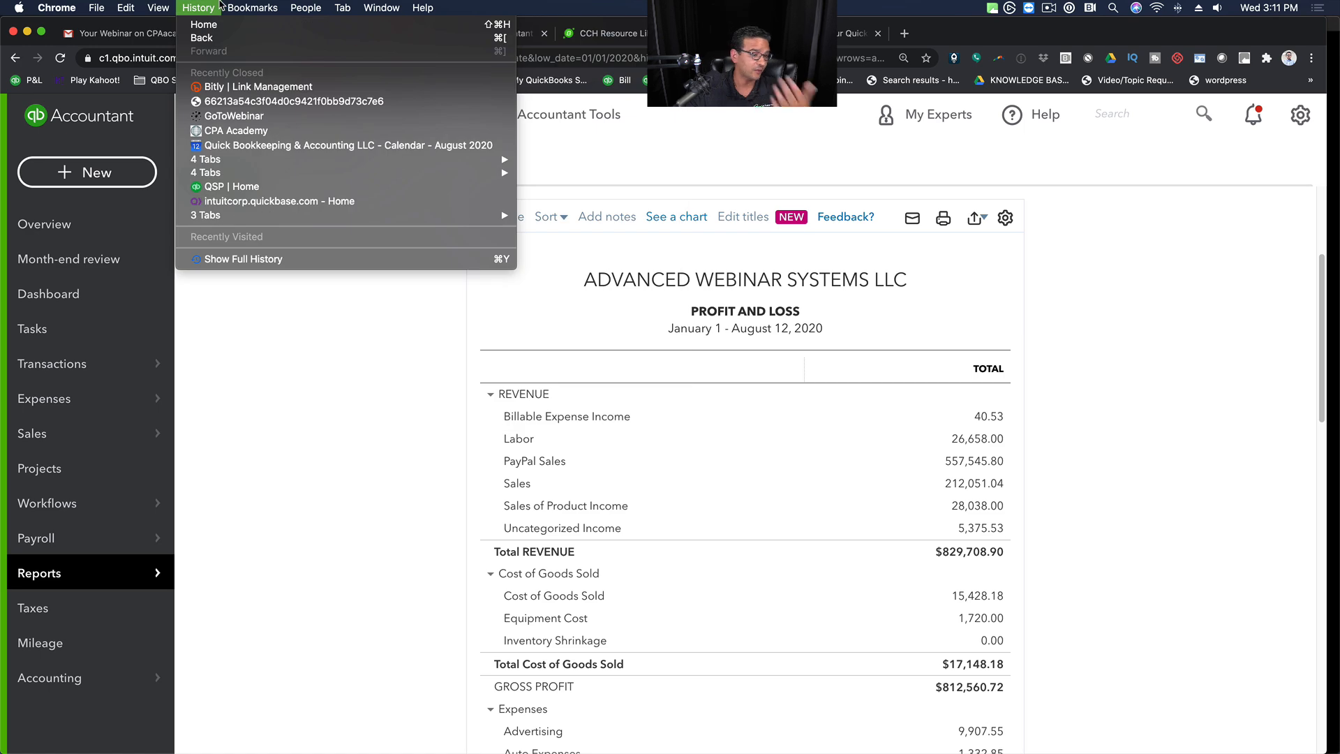
{"action": "left_click", "coordinate": [252, 7]}
{"action": "left_click", "coordinate": [252, 7]}
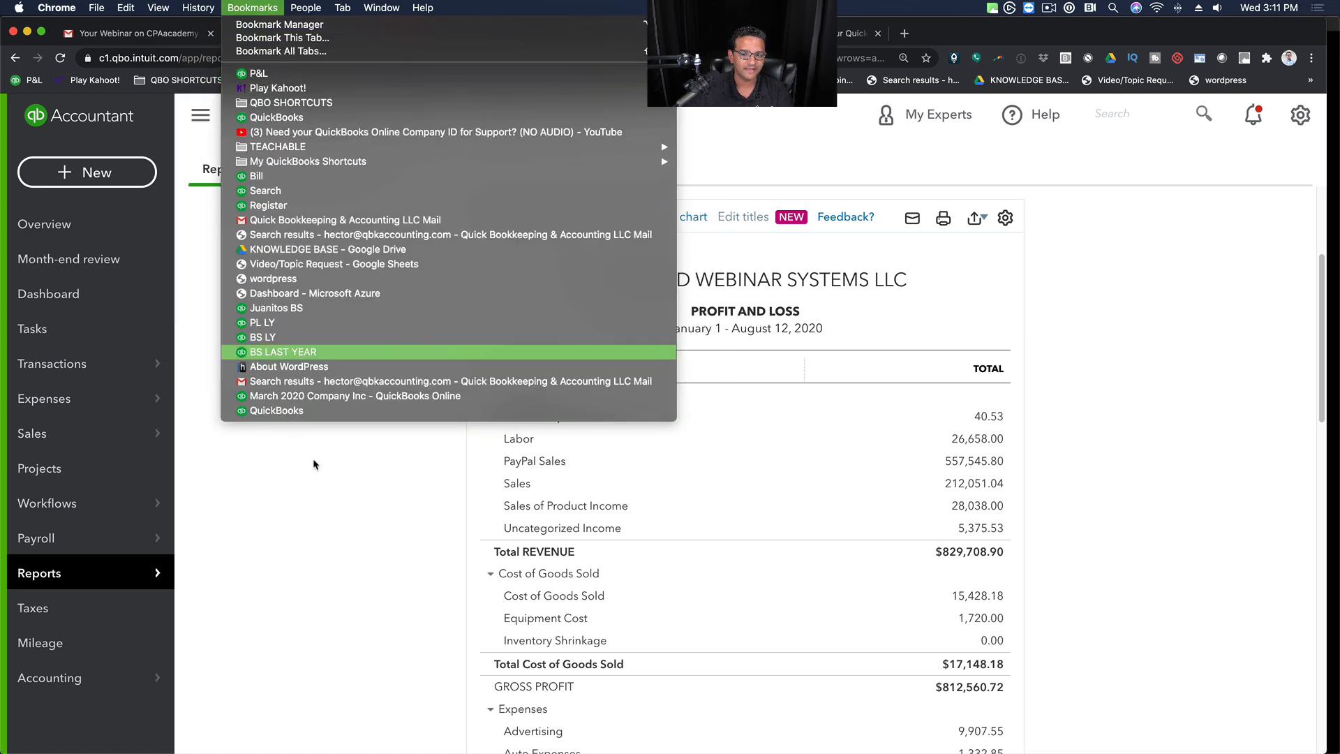
{"action": "left_click", "coordinate": [350, 591]}
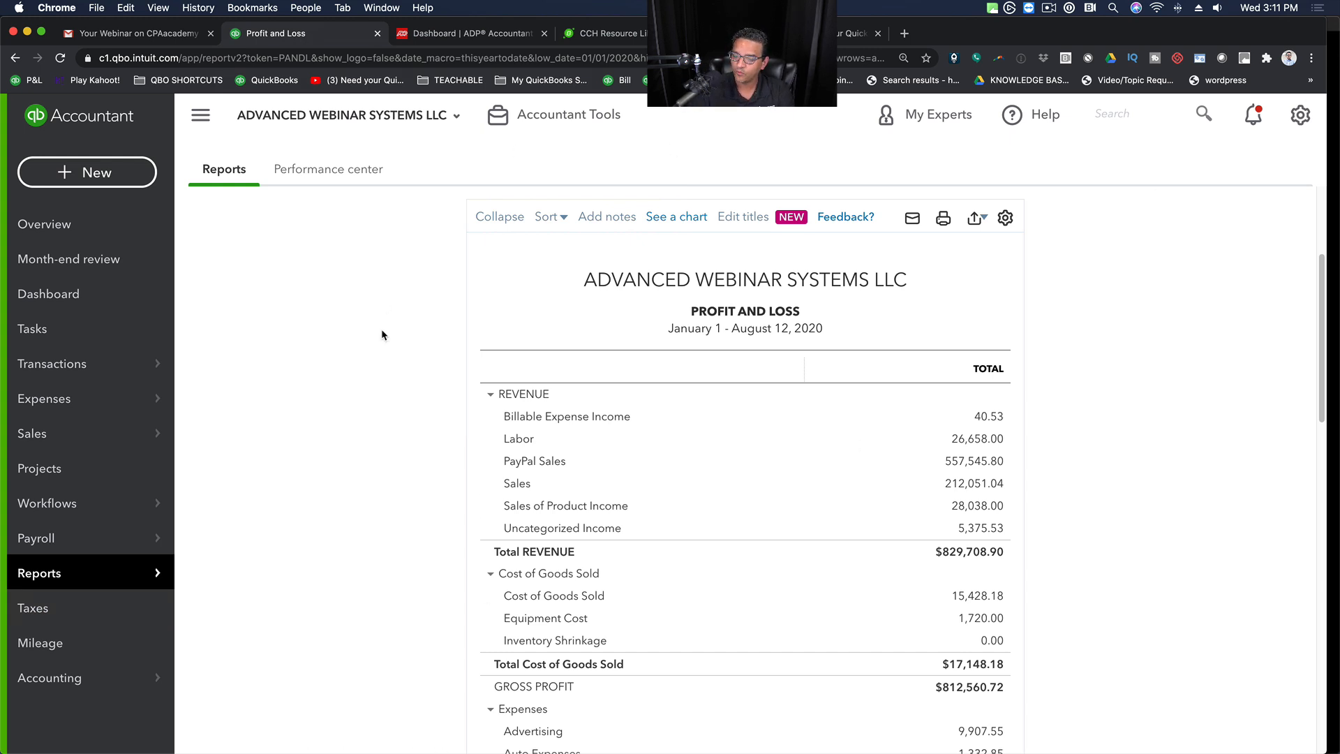
Step: Browse the report period options and change the Profit and Loss report's start date to 01/02/2020
{"action": "scroll", "coordinate": [382, 335], "scroll_direction": "up", "scroll_amount": 3}
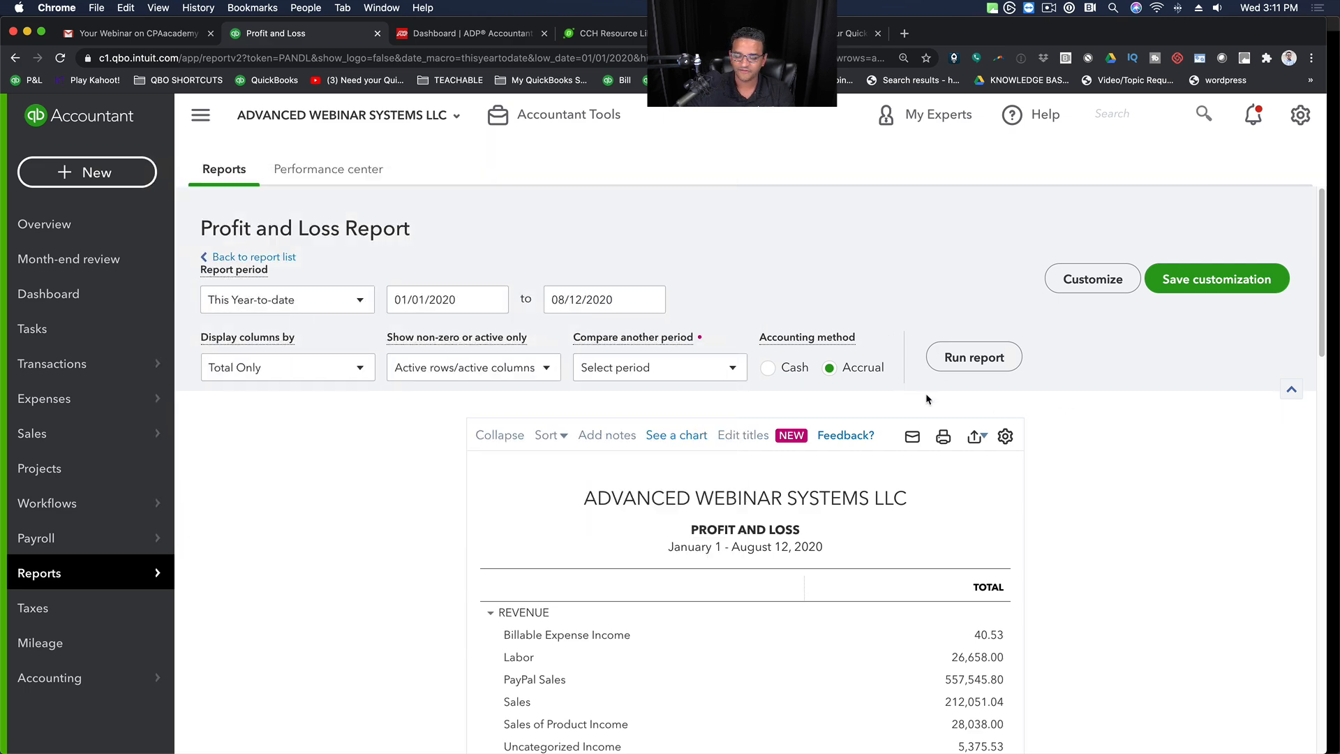
{"action": "left_click", "coordinate": [284, 302]}
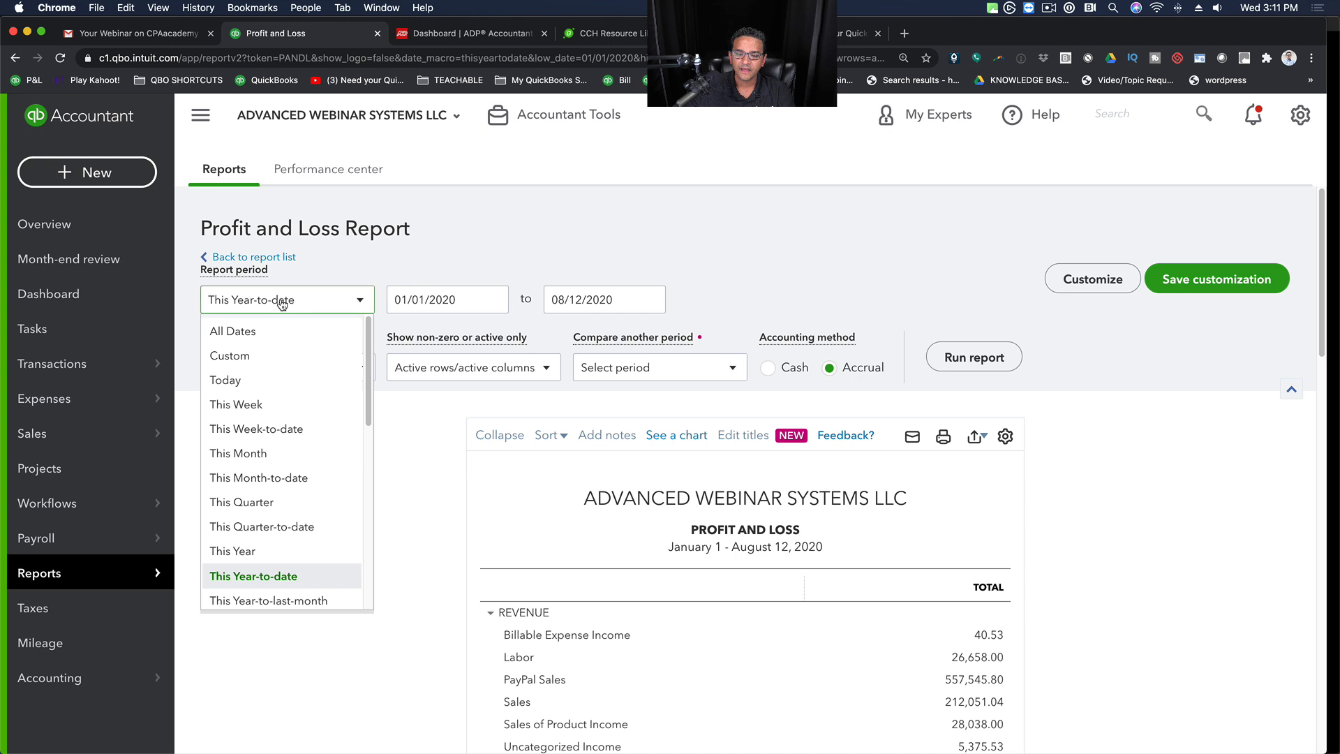
{"action": "scroll", "coordinate": [370, 358], "scroll_direction": "down", "scroll_amount": 10}
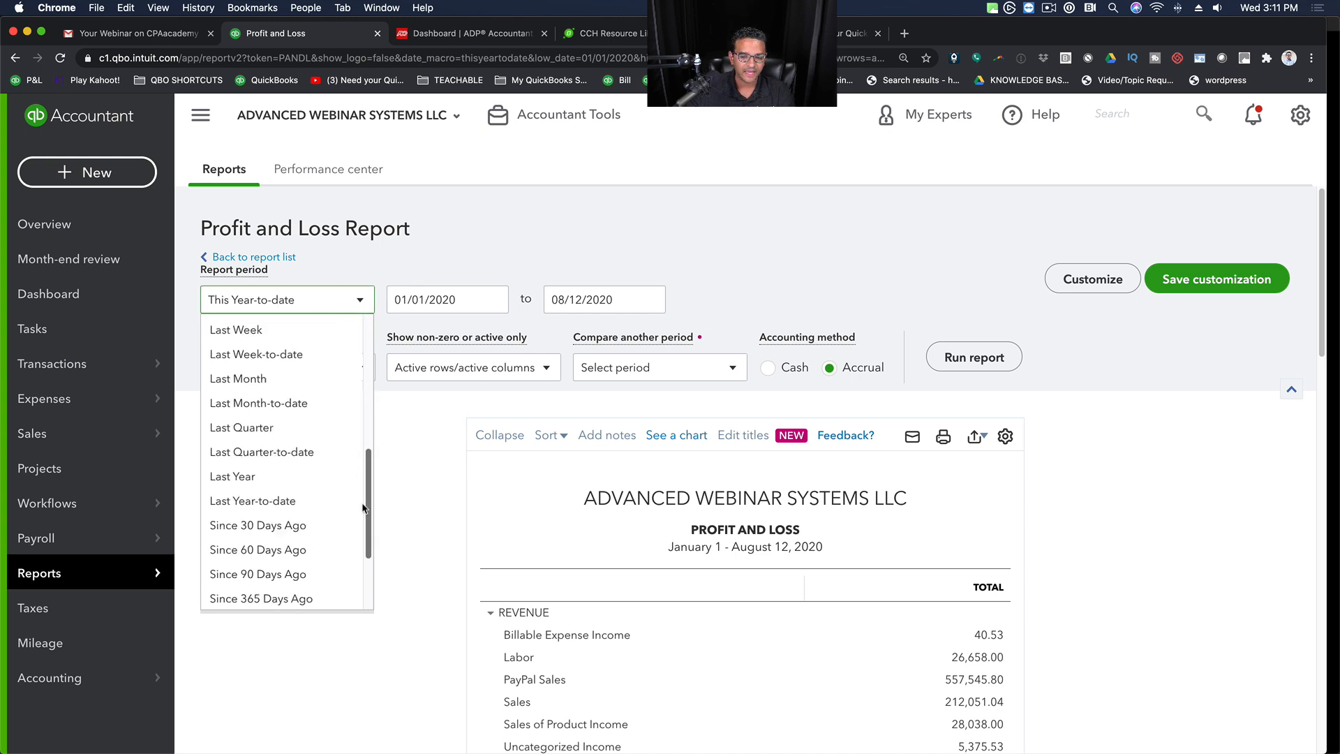
{"action": "left_click", "coordinate": [440, 300]}
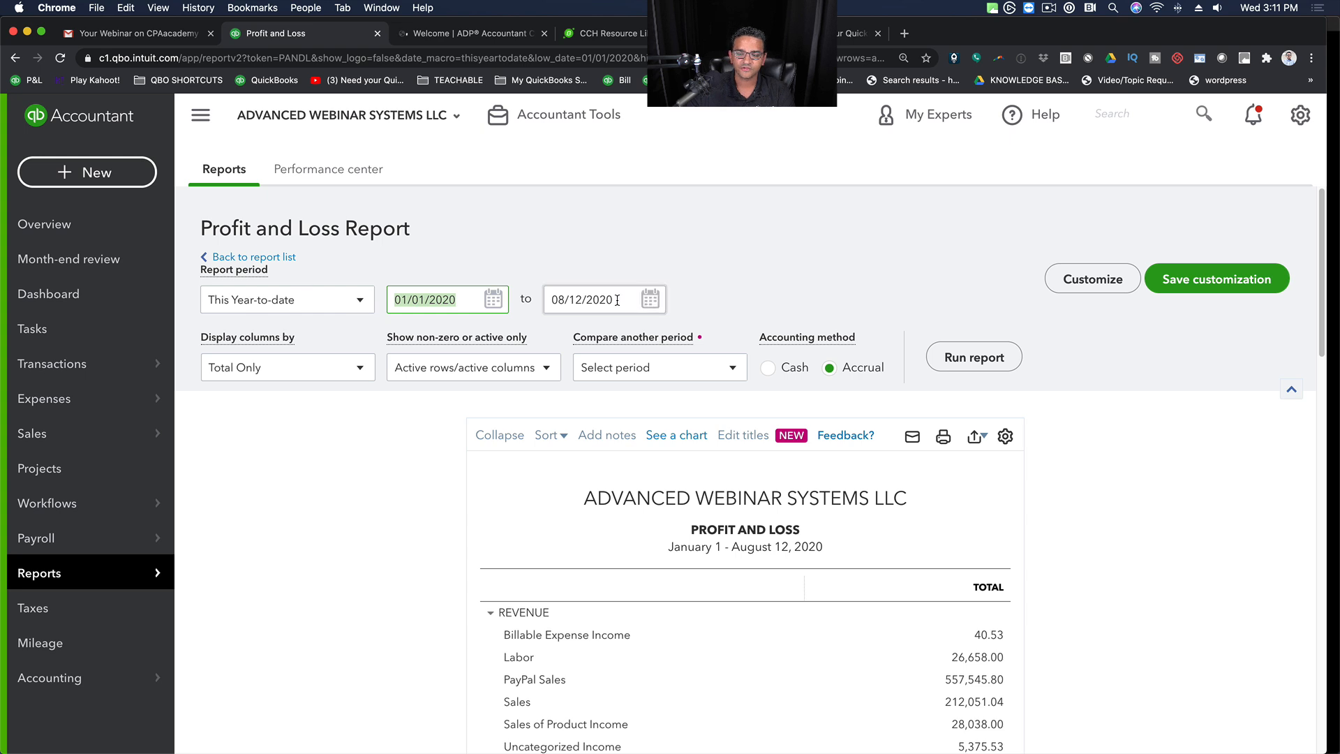
{"action": "left_click", "coordinate": [586, 302]}
{"action": "left_click", "coordinate": [479, 305]}
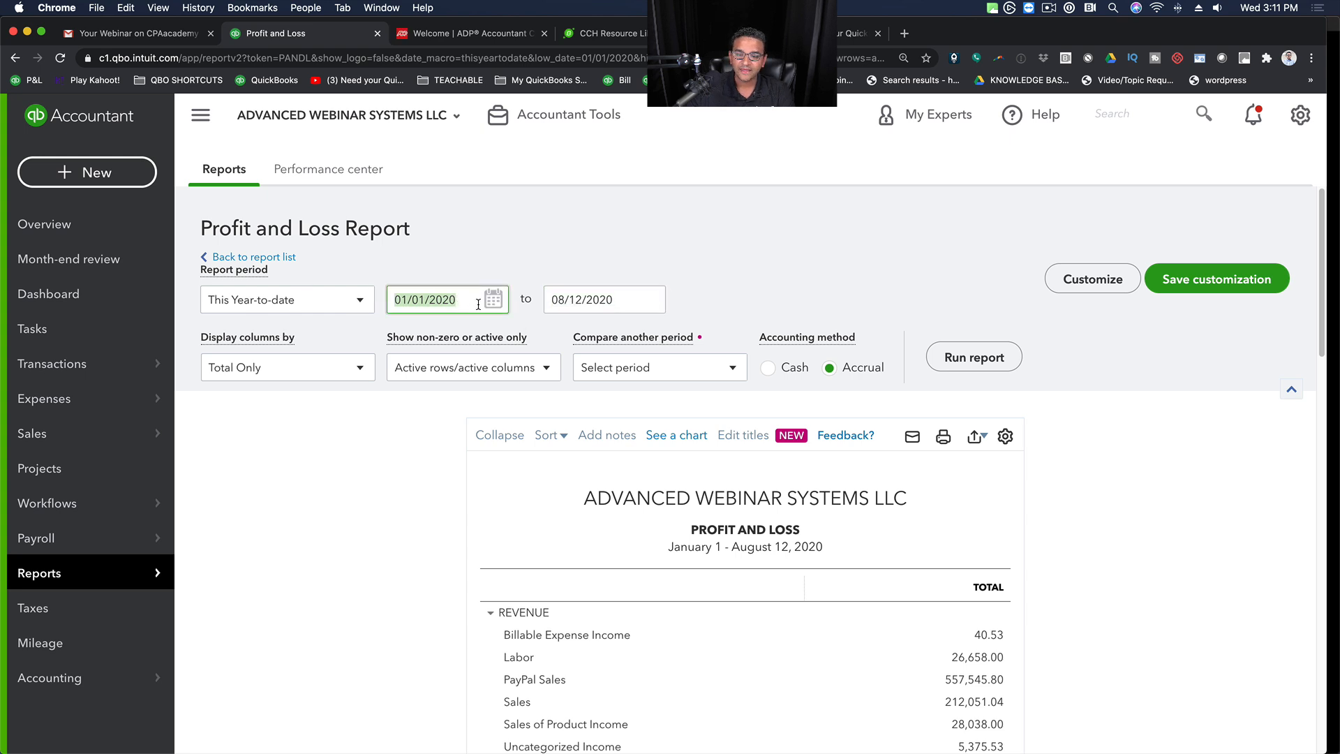
{"action": "type", "text": "+"}
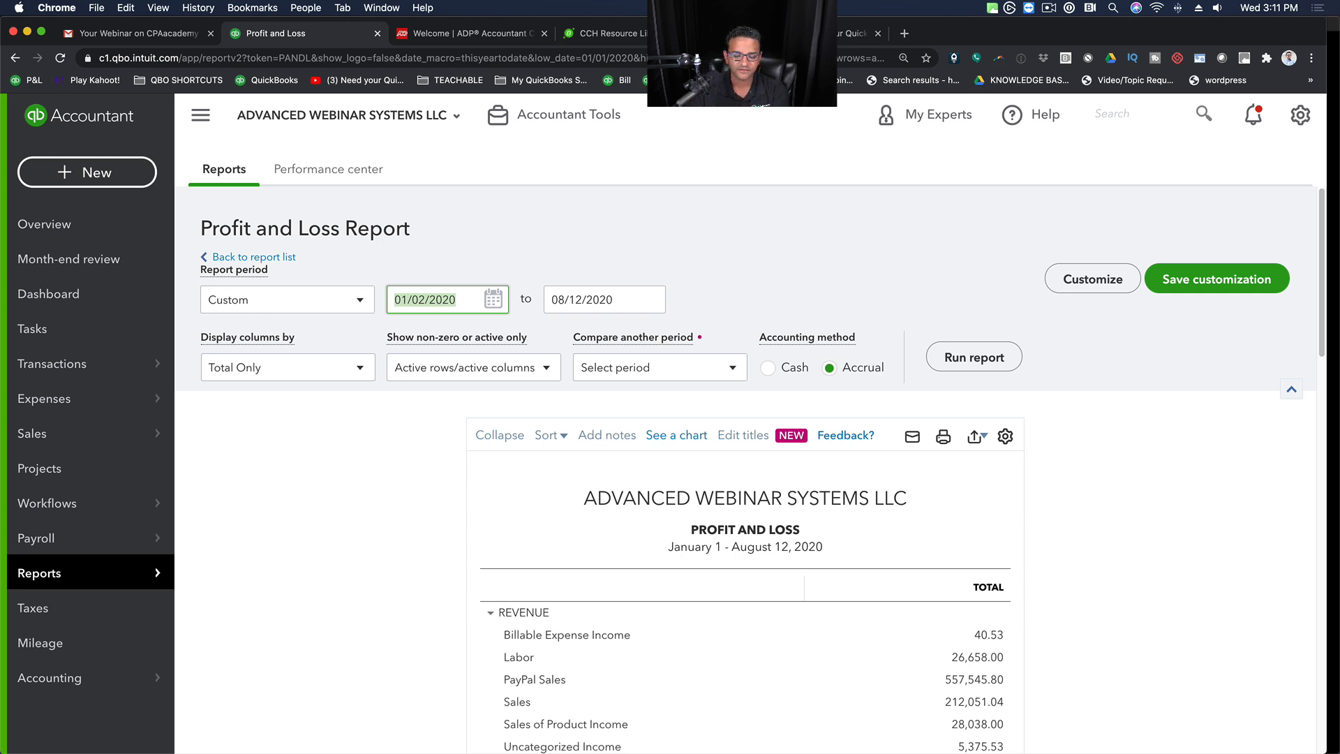
{"action": "left_click", "coordinate": [271, 297]}
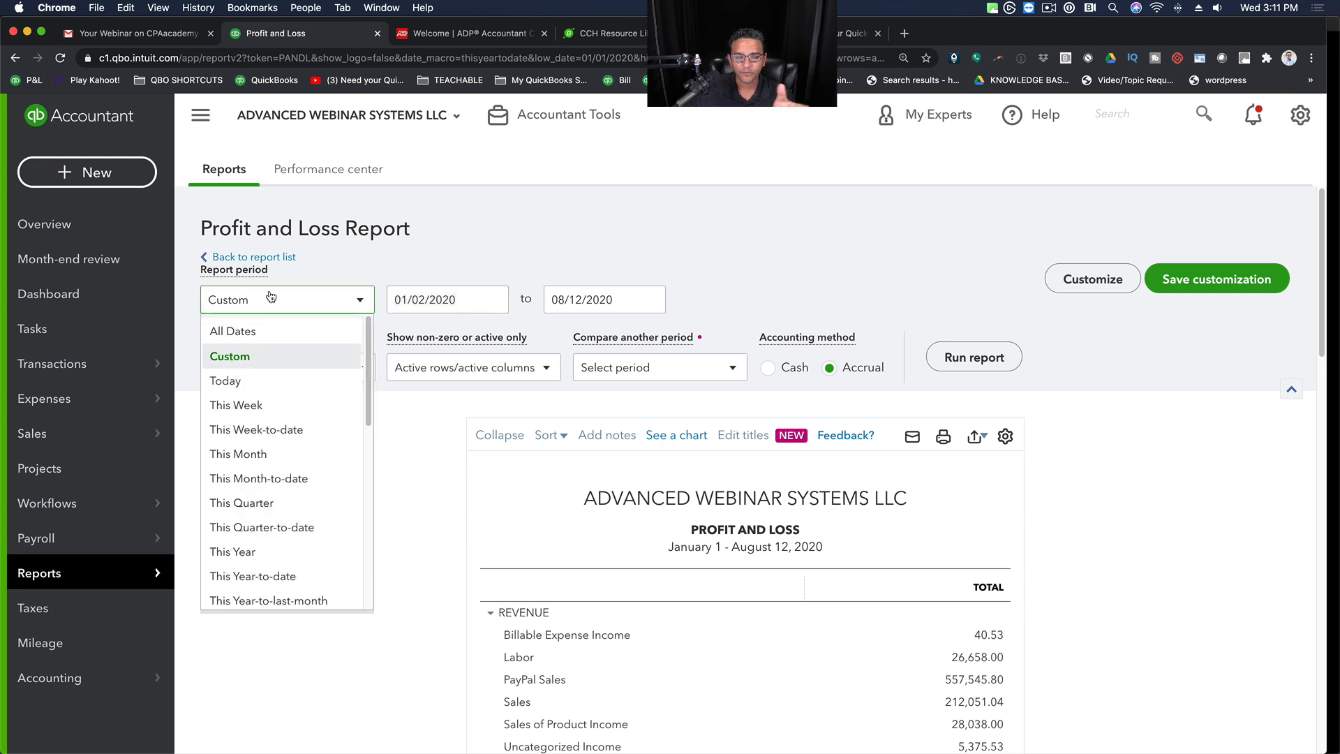
{"action": "left_click", "coordinate": [512, 270]}
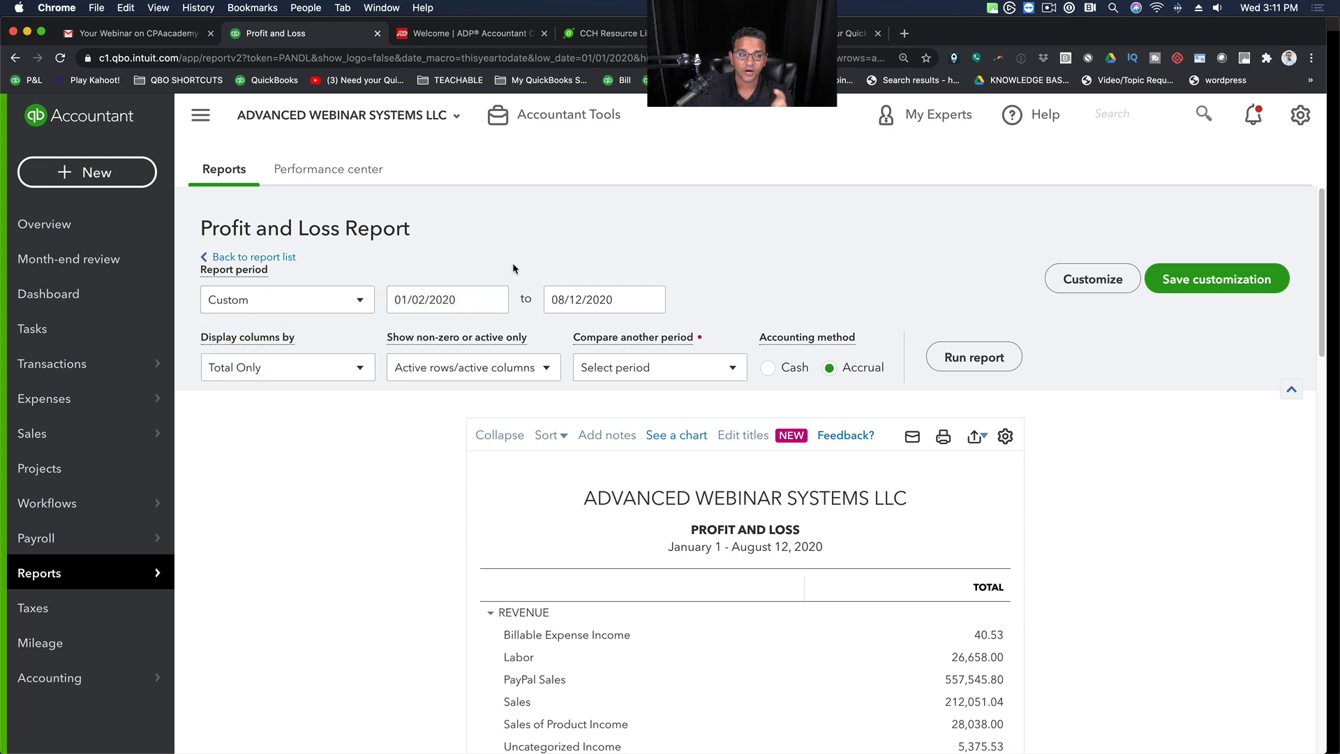
{"action": "left_click", "coordinate": [458, 296]}
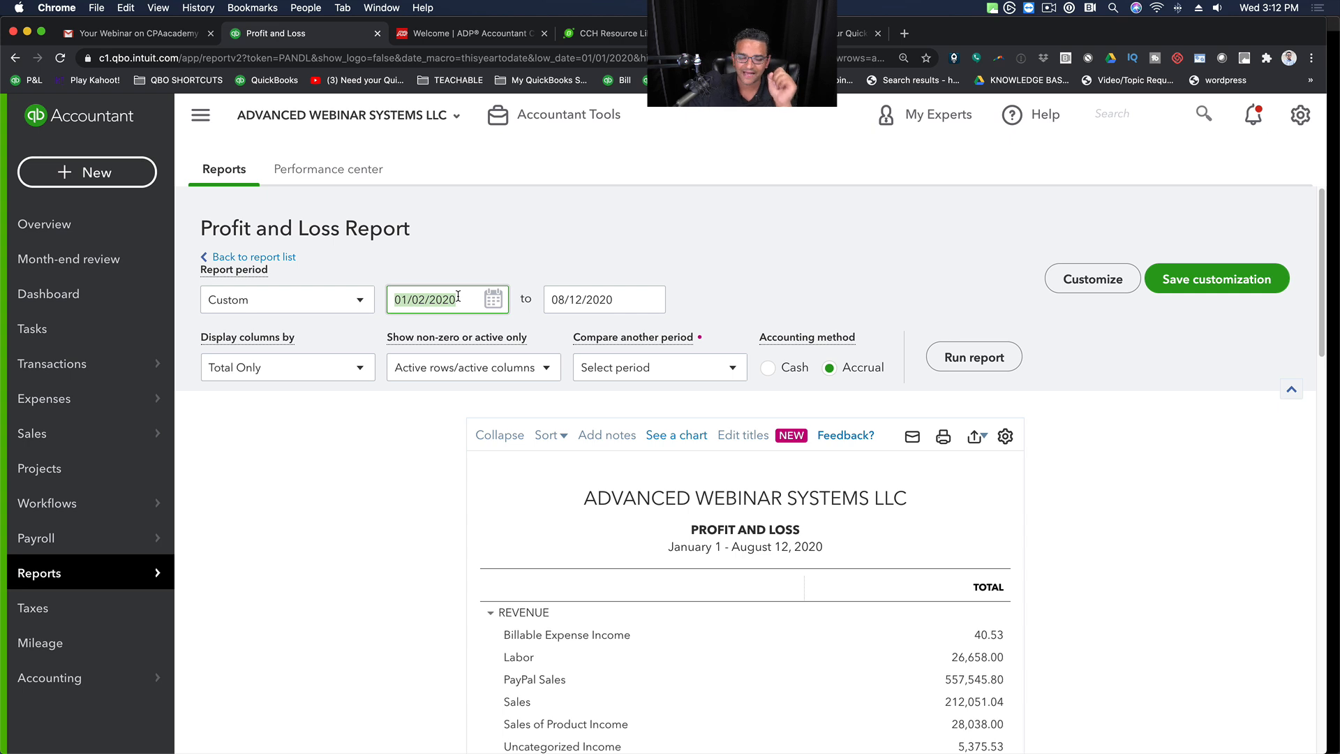
Step: Set the Profit and Loss report period to This Year-to-last-month
{"action": "left_click", "coordinate": [302, 300]}
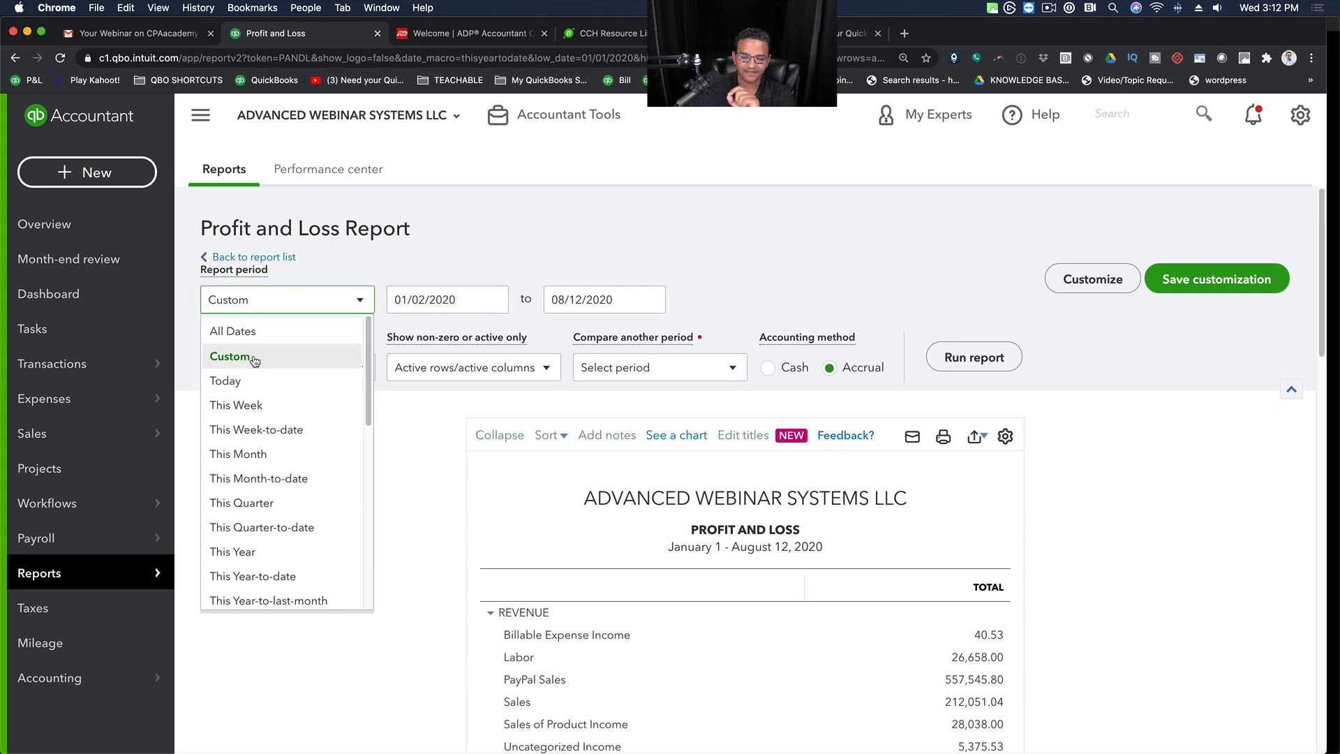
{"action": "scroll", "coordinate": [264, 489], "scroll_direction": "down", "scroll_amount": 2}
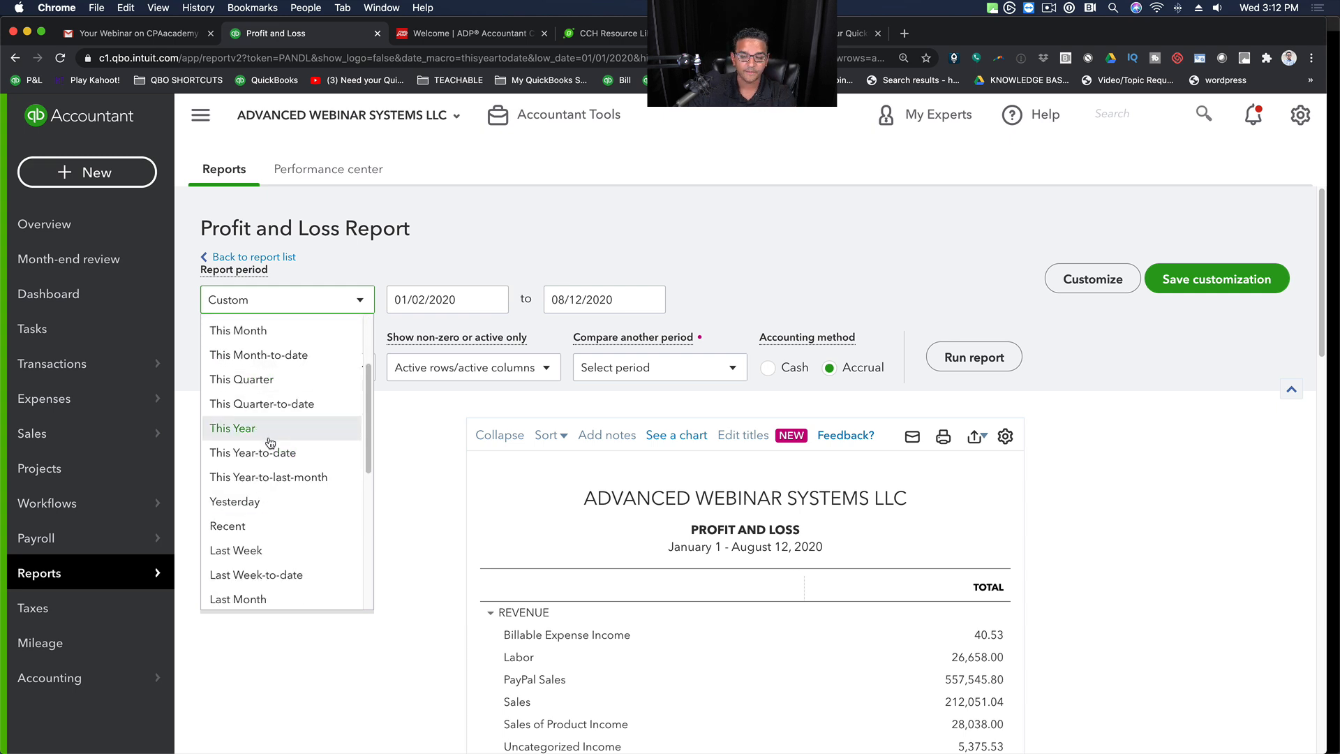
{"action": "left_click", "coordinate": [266, 480]}
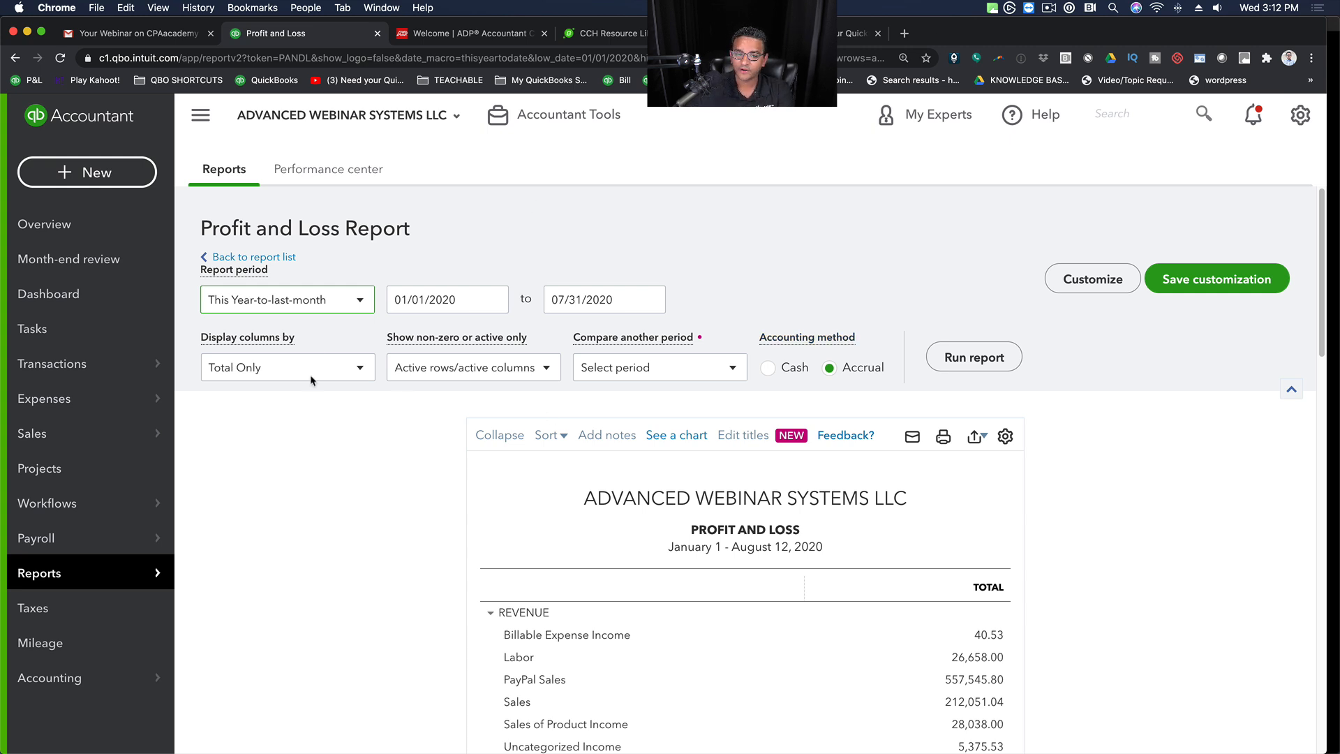
Step: Move the report's start date to 01/02/2020 and set the report period to Custom
{"action": "left_click", "coordinate": [317, 308]}
{"action": "left_click", "coordinate": [437, 298]}
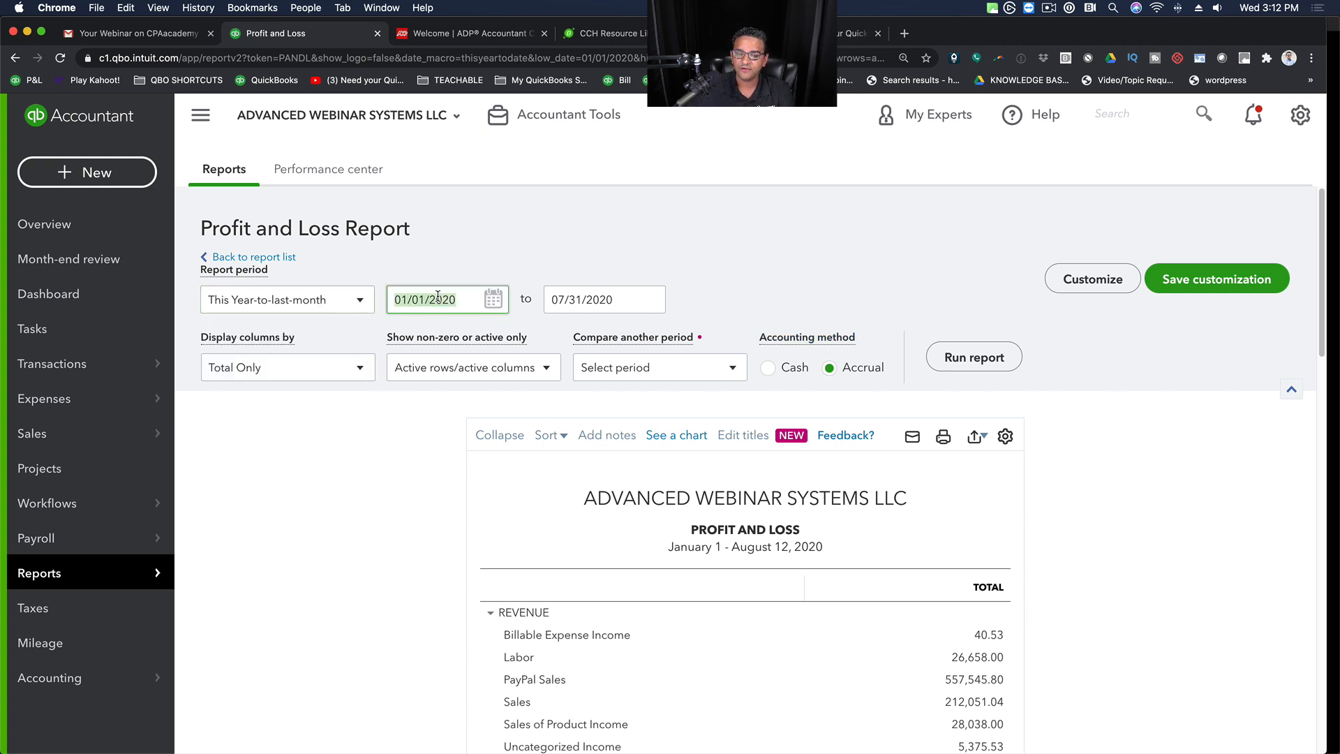
{"action": "key", "text": "plus"}
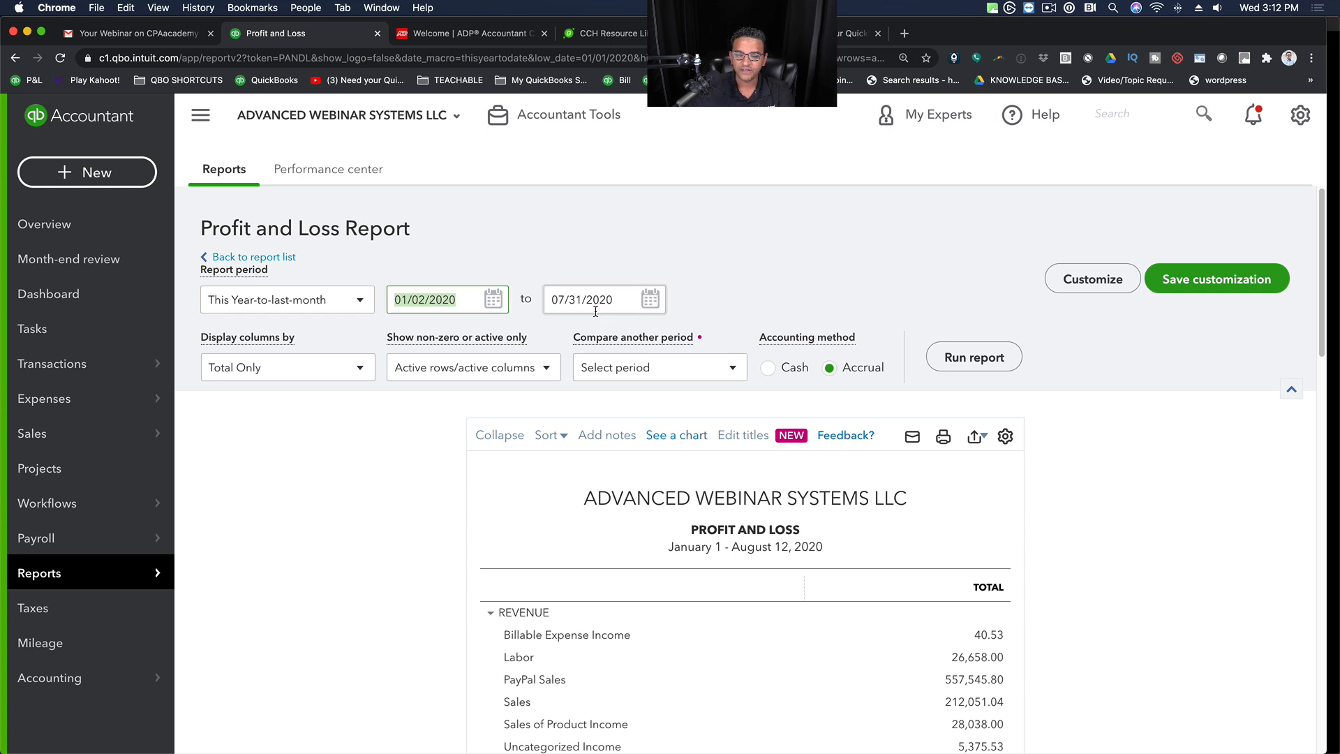
{"action": "key", "text": "Tab"}
{"action": "left_click", "coordinate": [335, 301]}
{"action": "scroll", "coordinate": [308, 340], "scroll_direction": "up", "scroll_amount": 3}
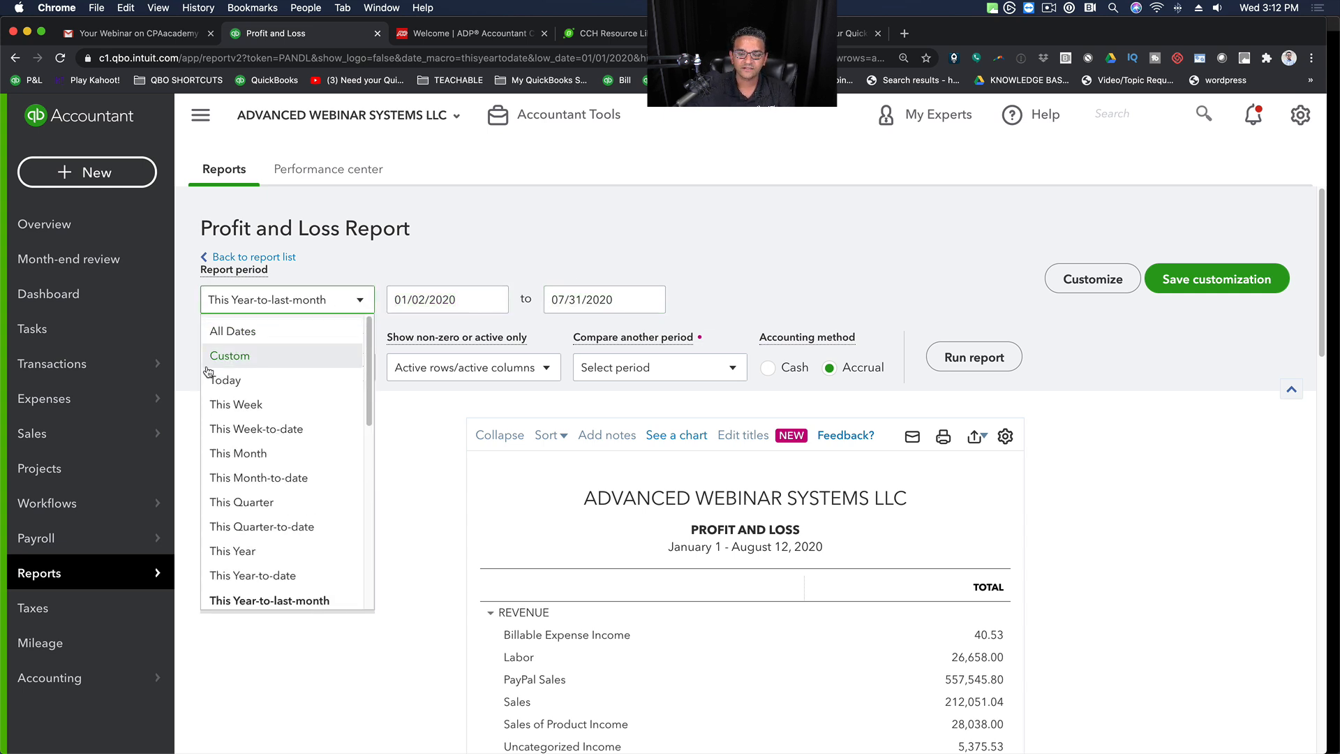
{"action": "left_click", "coordinate": [265, 354]}
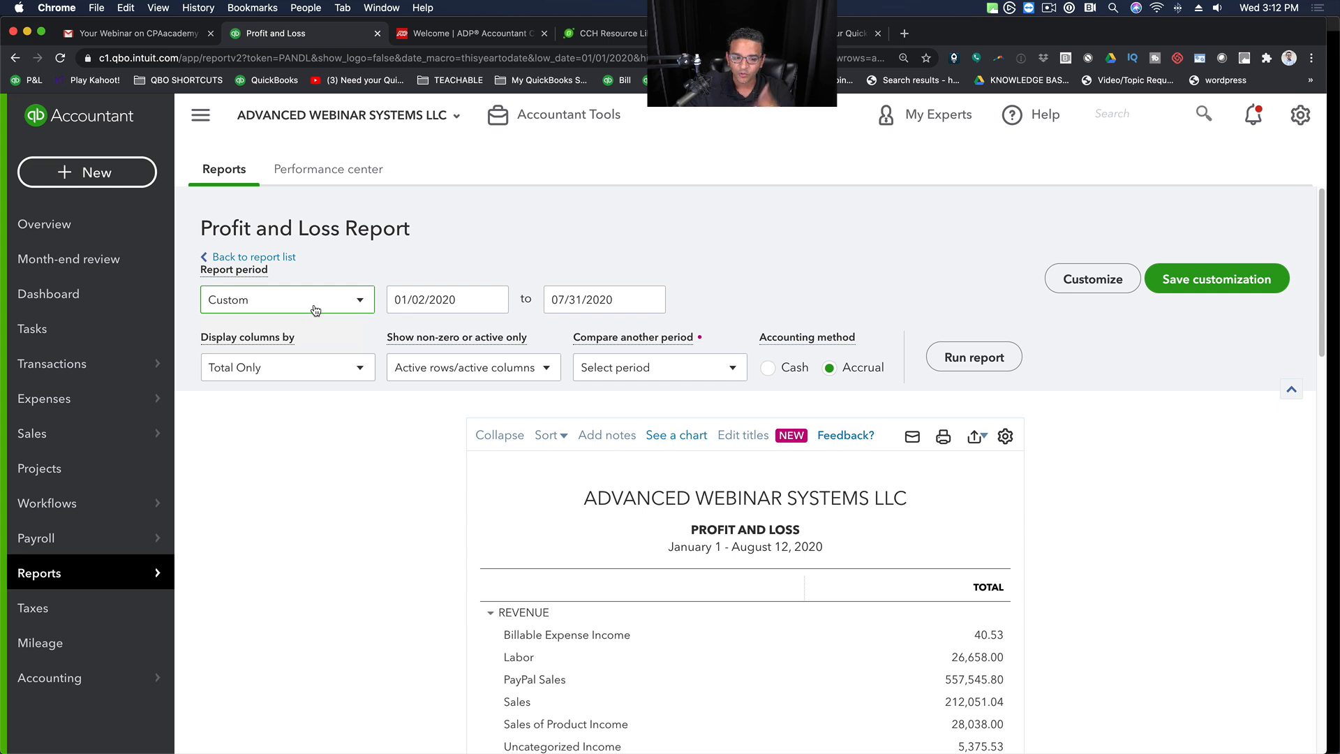
Step: Switch the report period from Custom to This Year-to-last-month and run the Profit and Loss report
{"action": "left_click", "coordinate": [286, 306]}
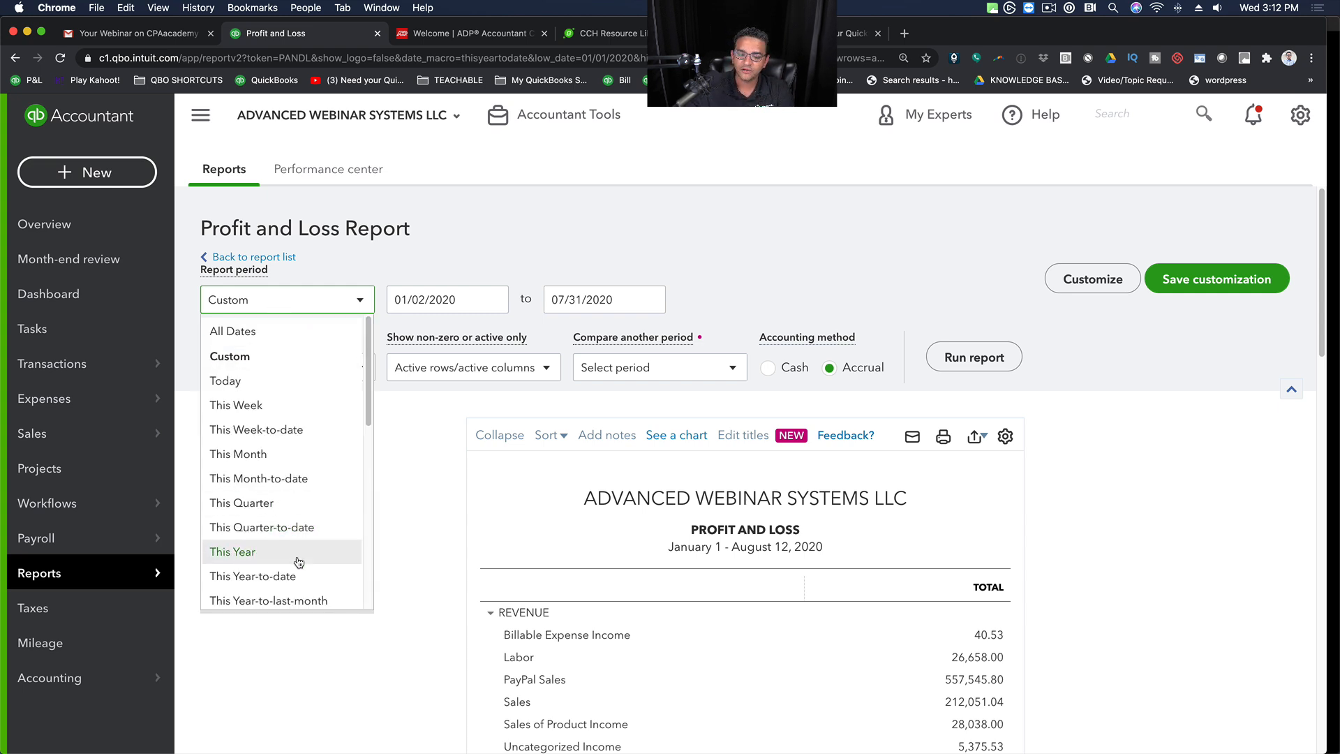
{"action": "scroll", "coordinate": [251, 555], "scroll_direction": "down", "scroll_amount": 1}
{"action": "left_click", "coordinate": [286, 578]}
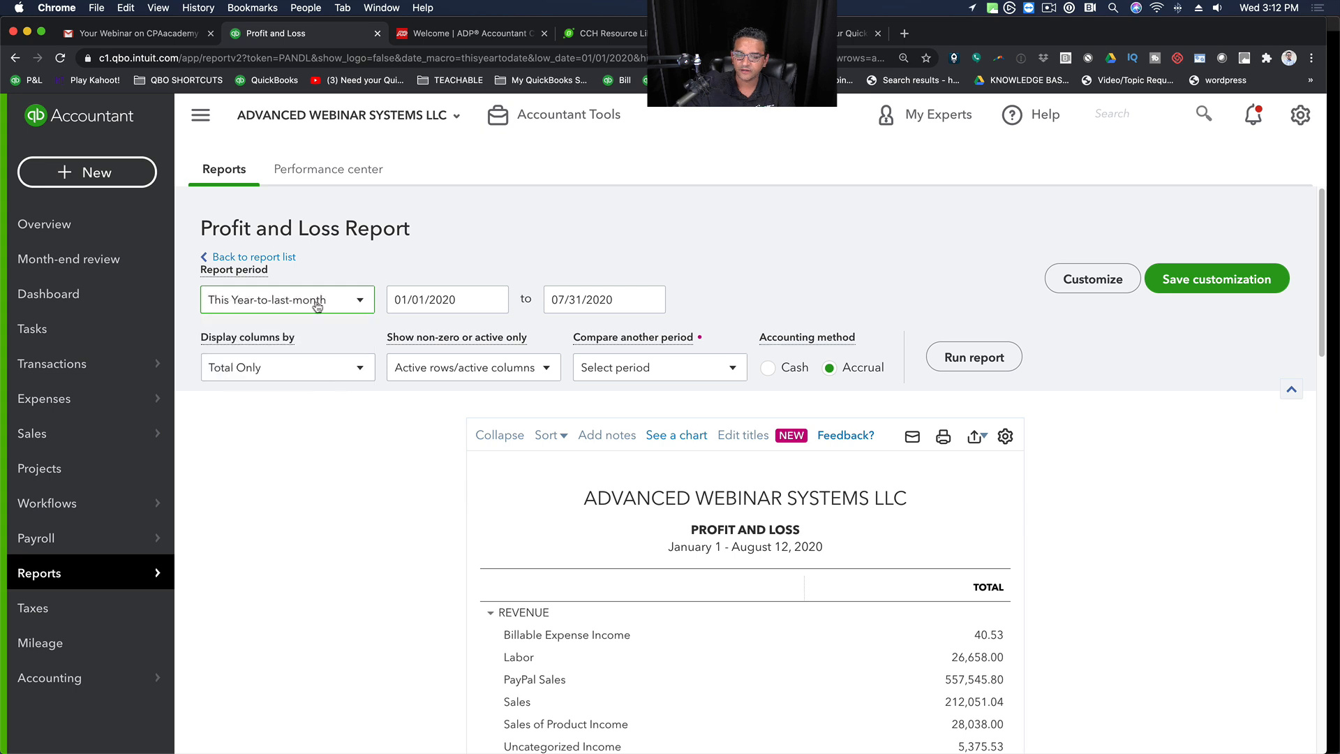
{"action": "left_click", "coordinate": [975, 356]}
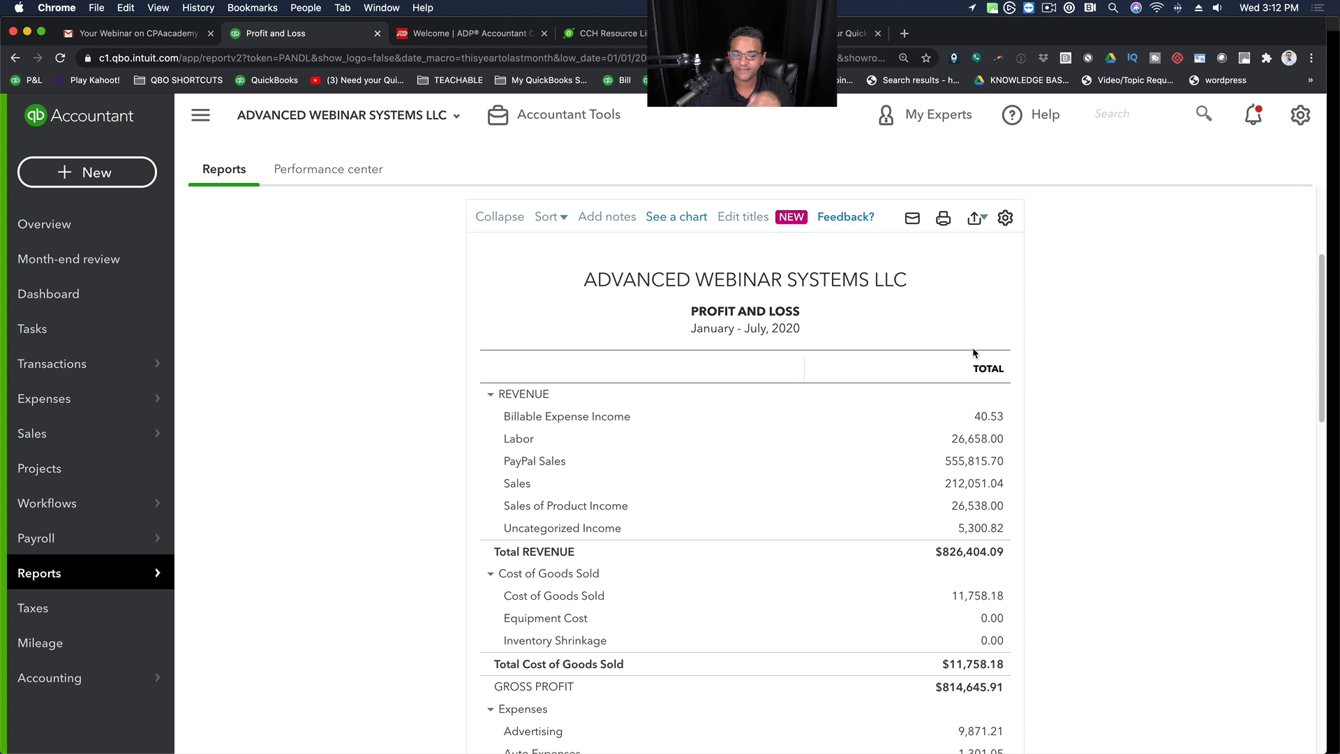
Step: Open the accountant's Reports options and set the default report date range to This Year-to-date
{"action": "scroll", "coordinate": [441, 331], "scroll_direction": "up", "scroll_amount": 3}
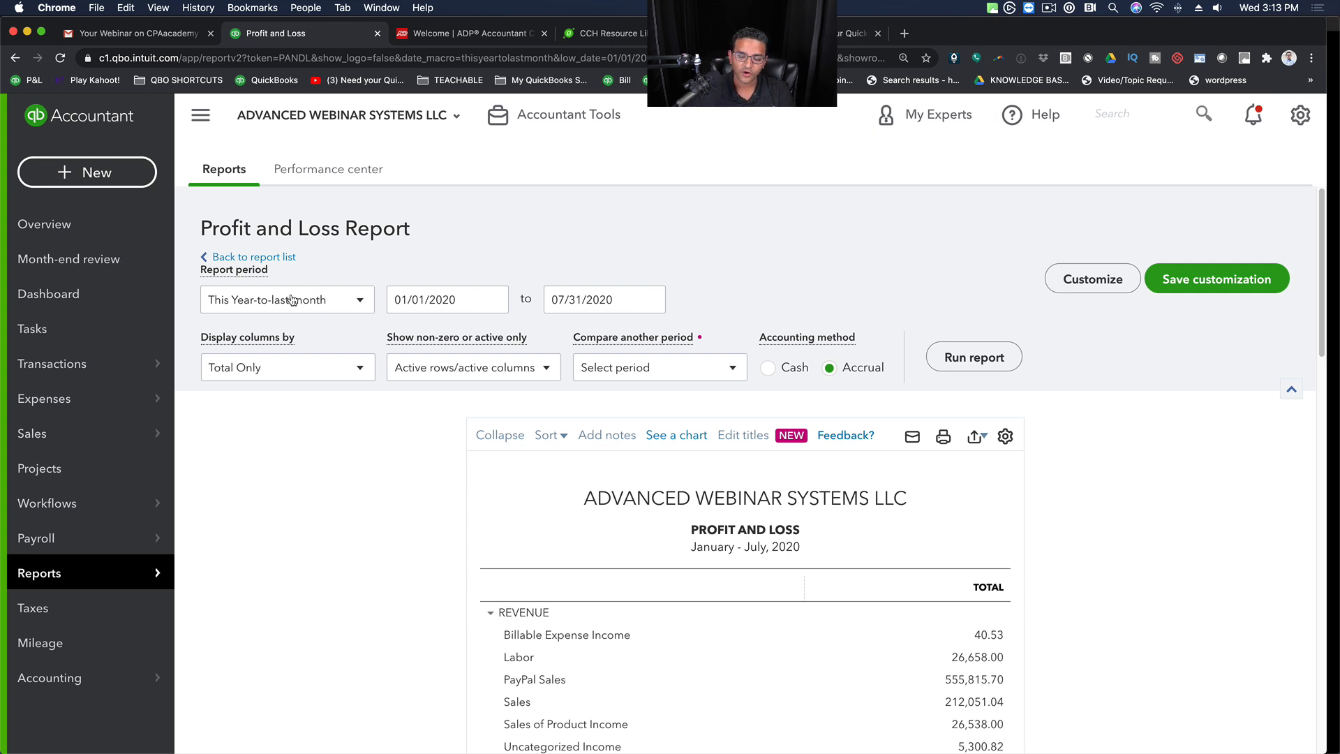
{"action": "left_click", "coordinate": [570, 112]}
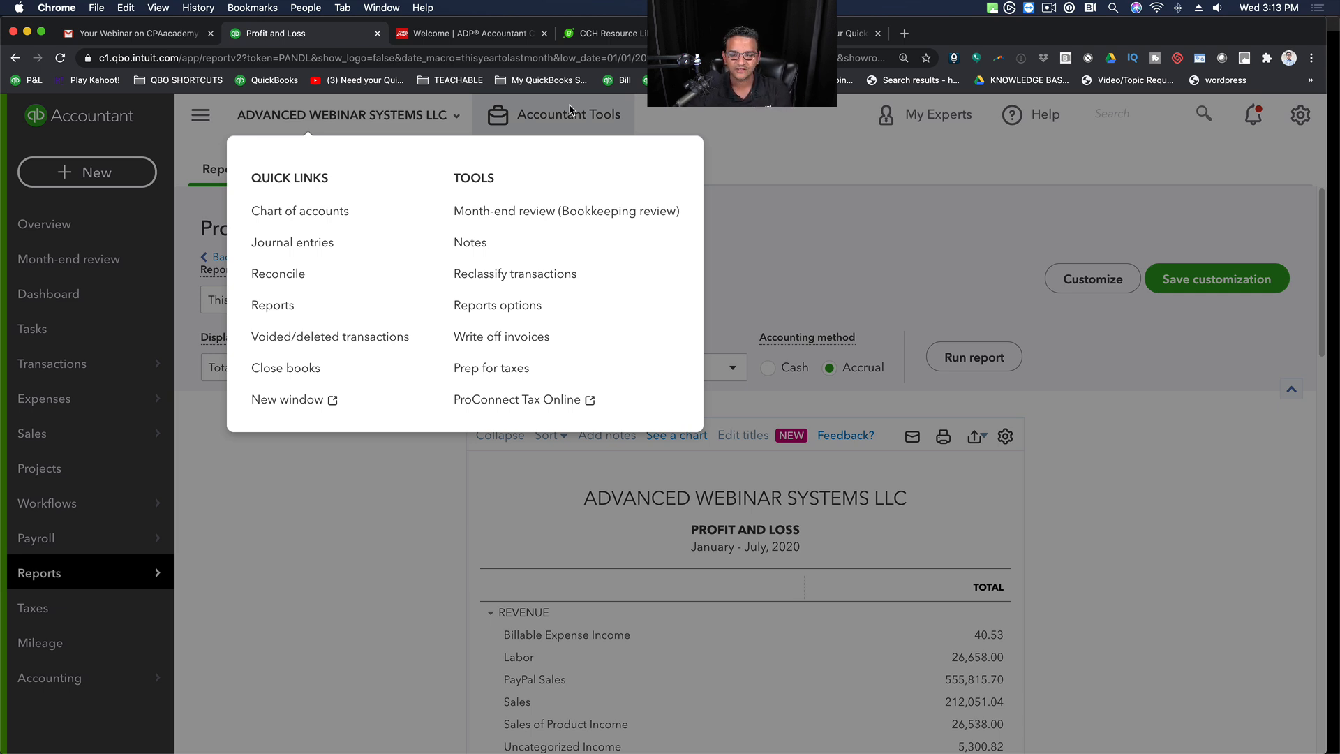
{"action": "left_click", "coordinate": [511, 311]}
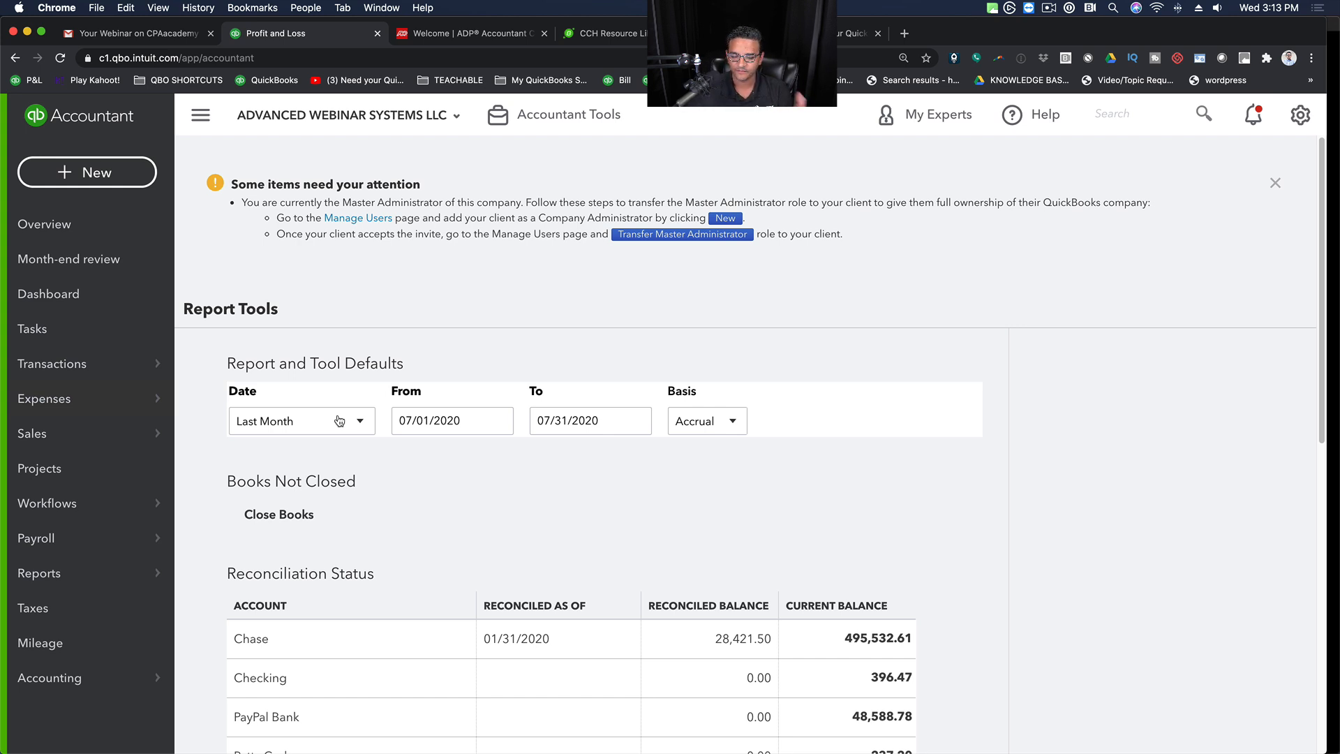
{"action": "left_click", "coordinate": [339, 421]}
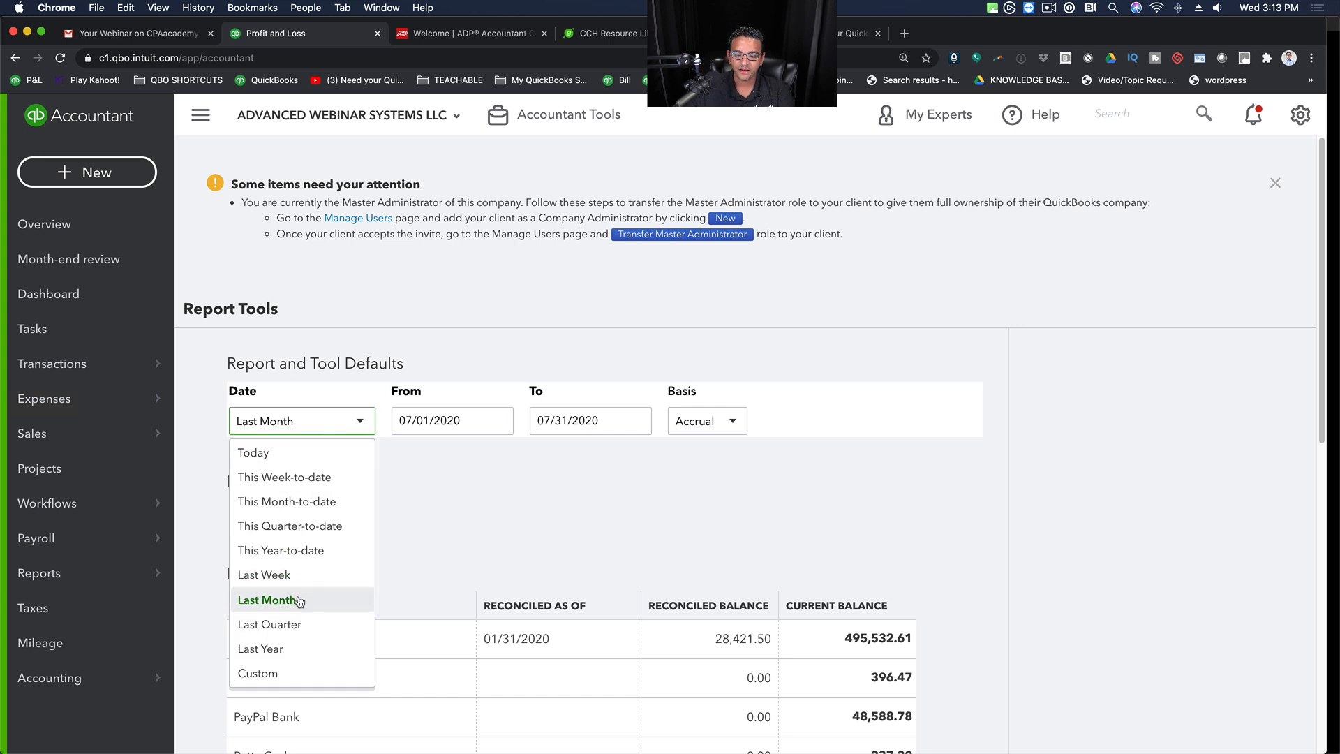
{"action": "left_click", "coordinate": [312, 551]}
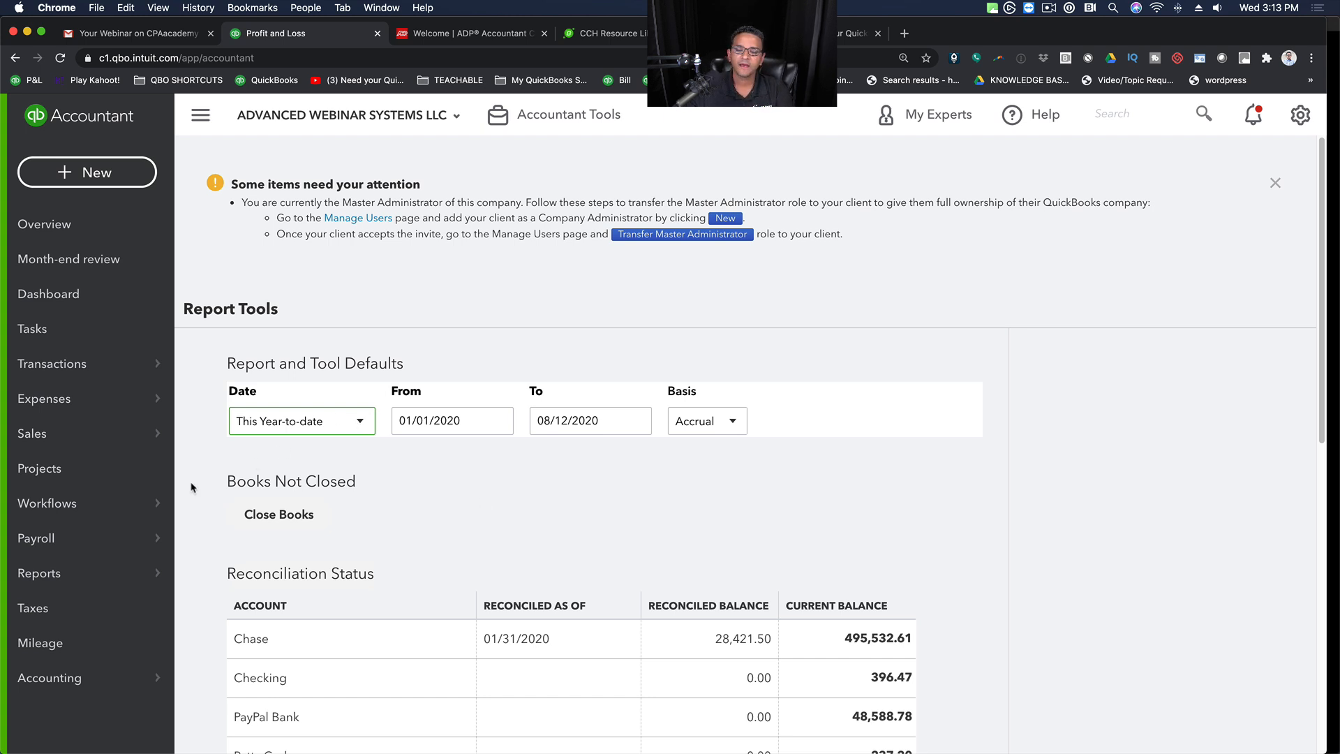
Step: Reopen the Profit and Loss report from the reports list and briefly view the accountant tools
{"action": "mouse_move", "coordinate": [92, 567]}
{"action": "left_click", "coordinate": [205, 573]}
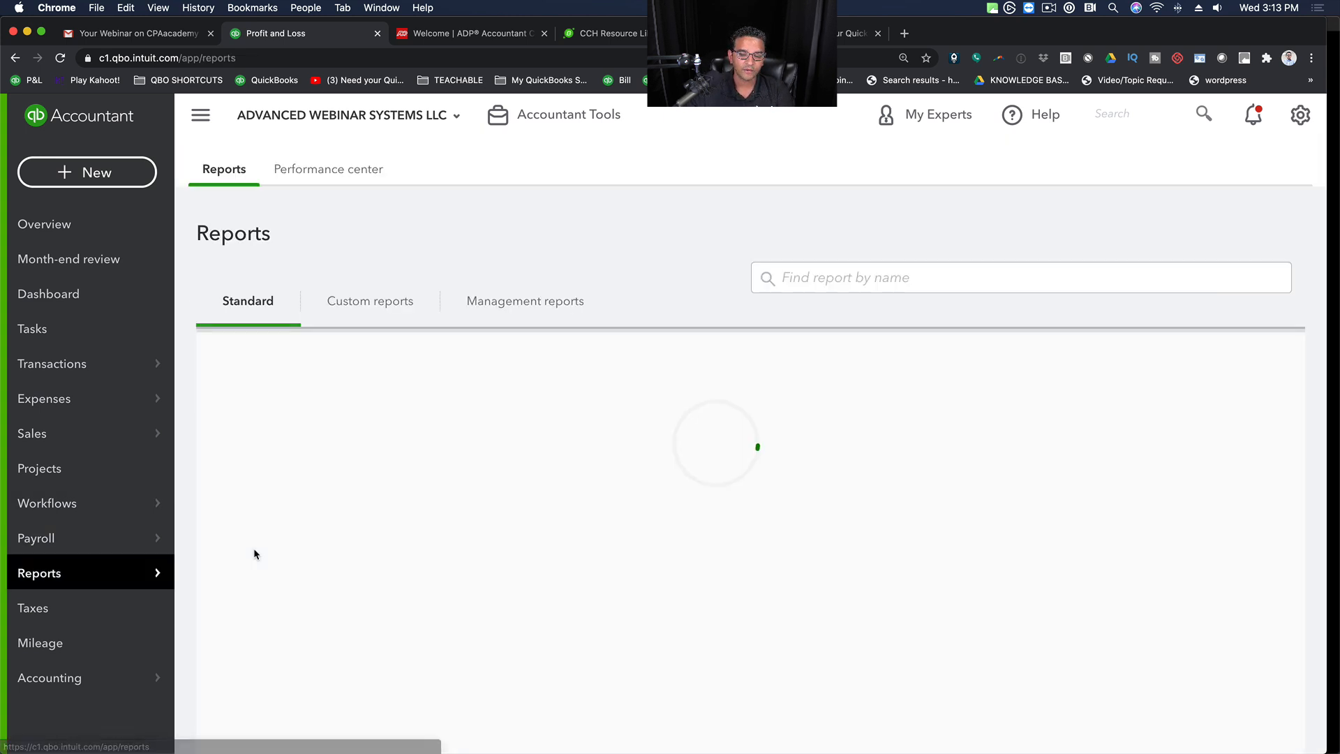
{"action": "left_click", "coordinate": [311, 693]}
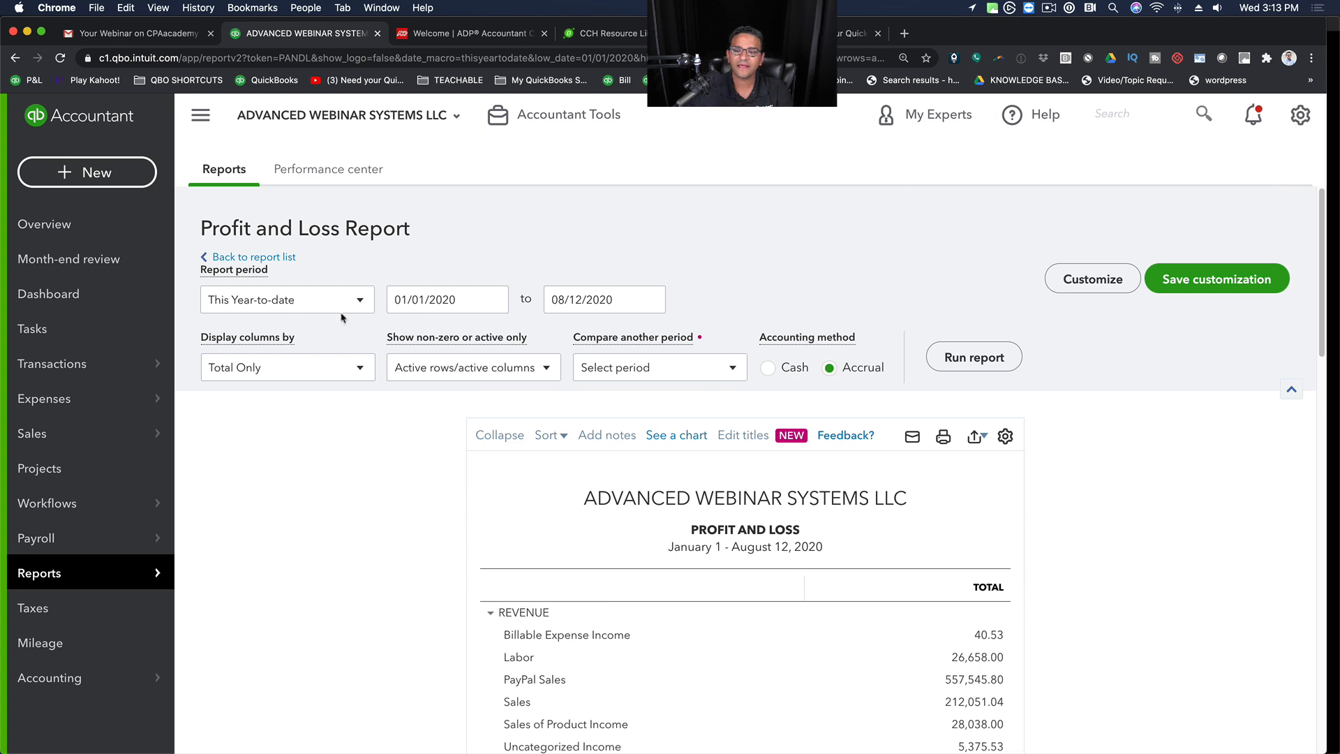
{"action": "left_click", "coordinate": [572, 114]}
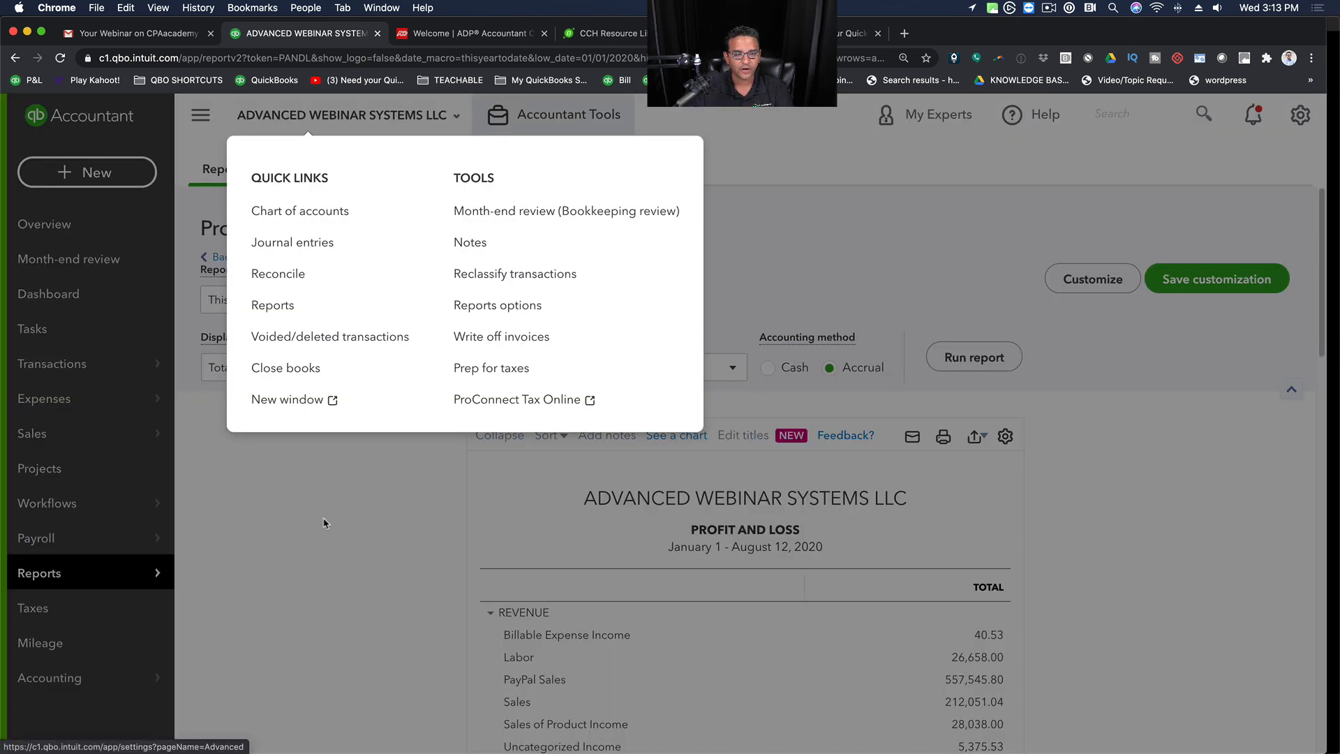
{"action": "left_click", "coordinate": [337, 534]}
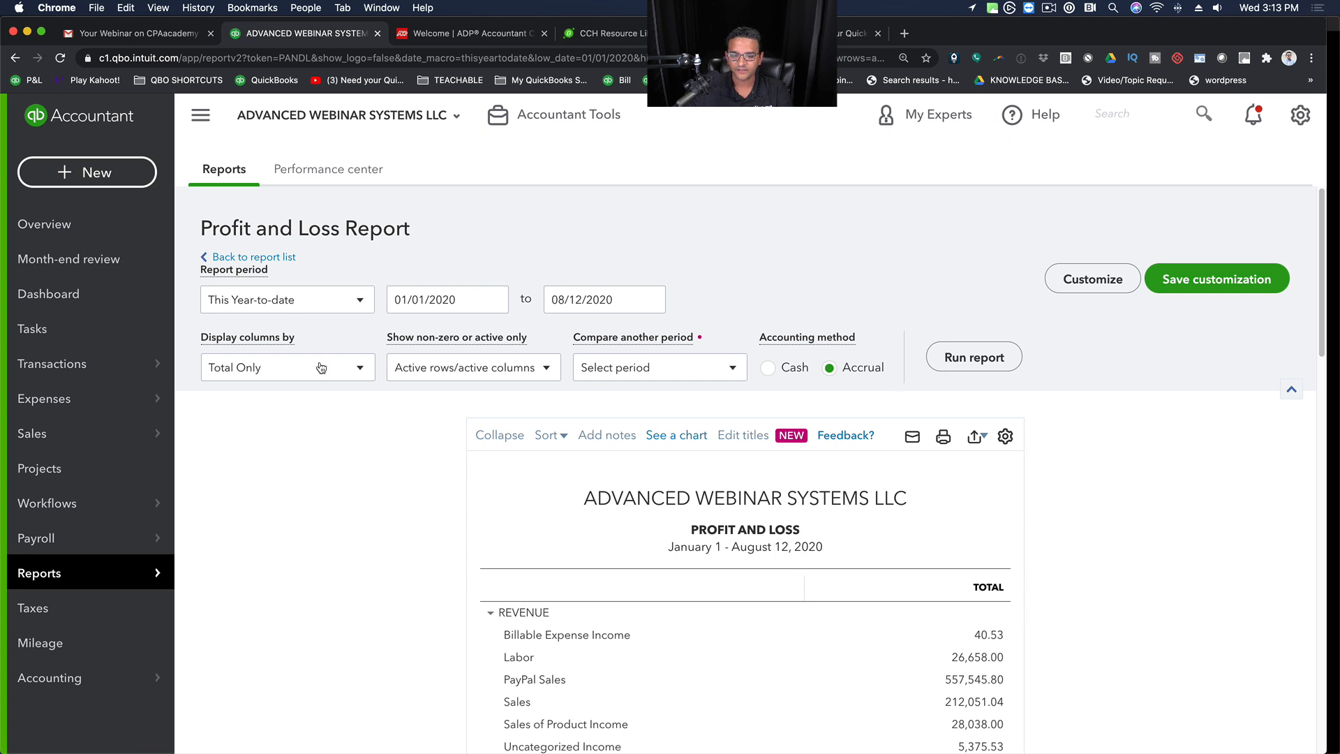
Step: Change the reopened Profit and Loss report's period to This Year-to-last-month and rerun it
{"action": "left_click", "coordinate": [267, 369]}
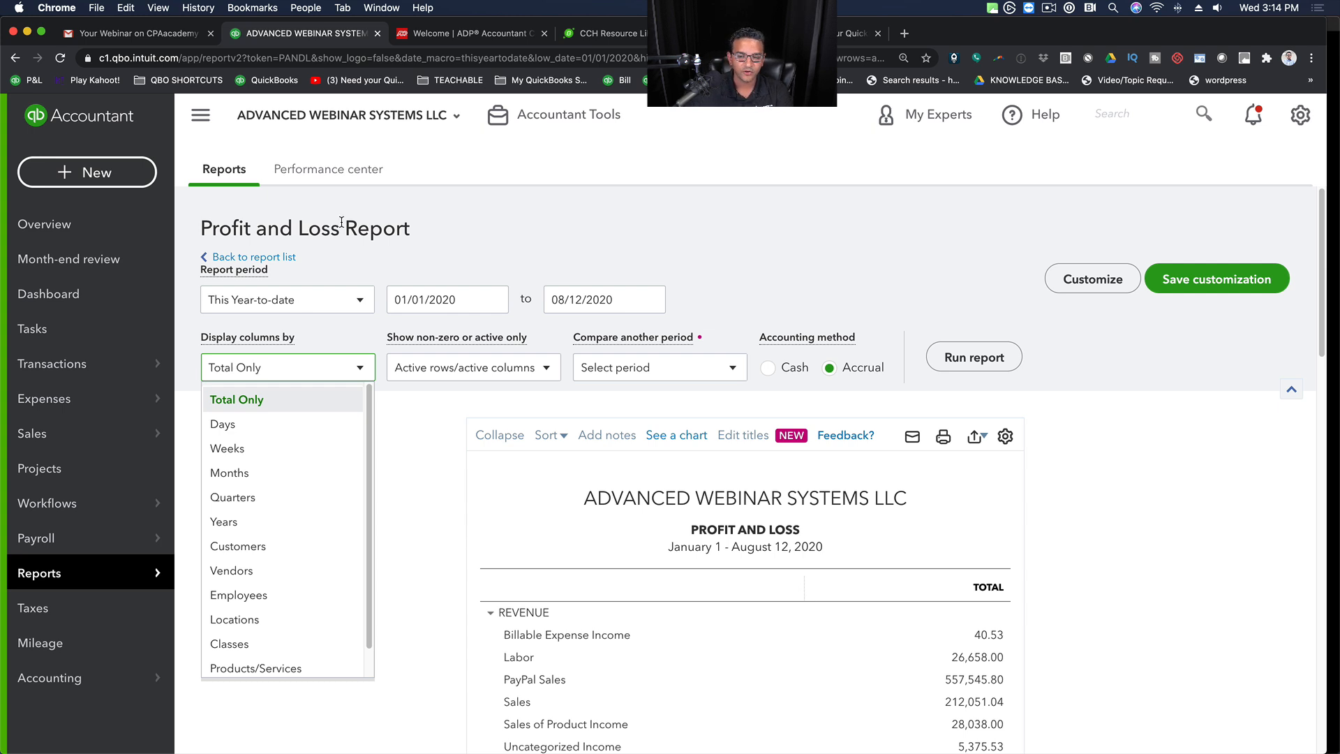
{"action": "left_click", "coordinate": [286, 304]}
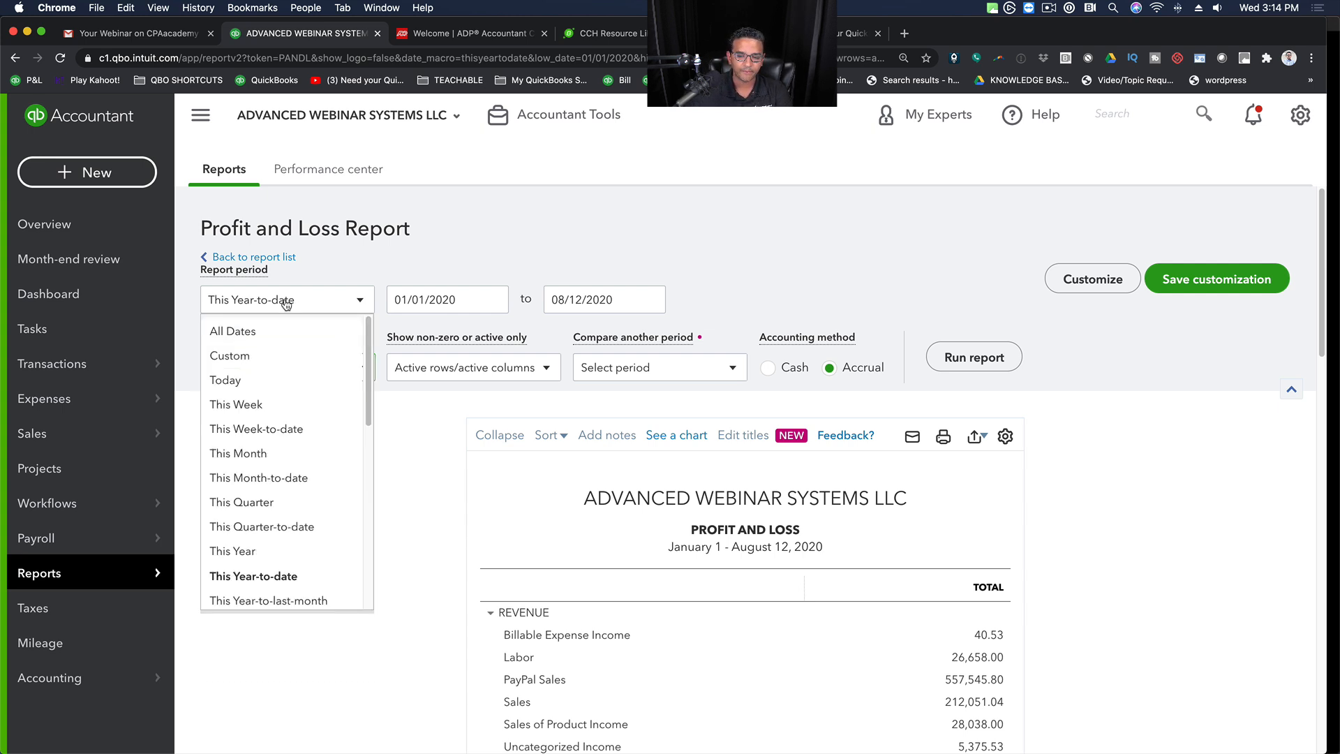
{"action": "left_click", "coordinate": [280, 601]}
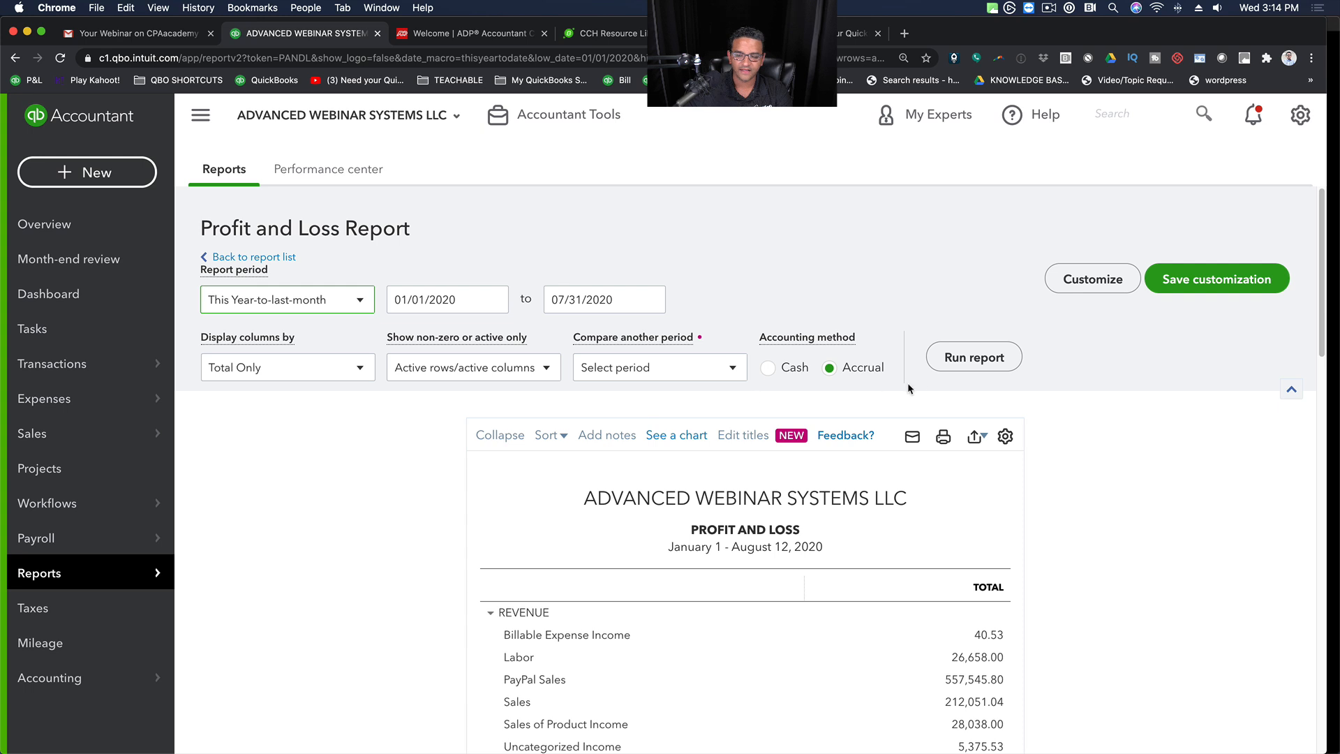
{"action": "left_click", "coordinate": [974, 357]}
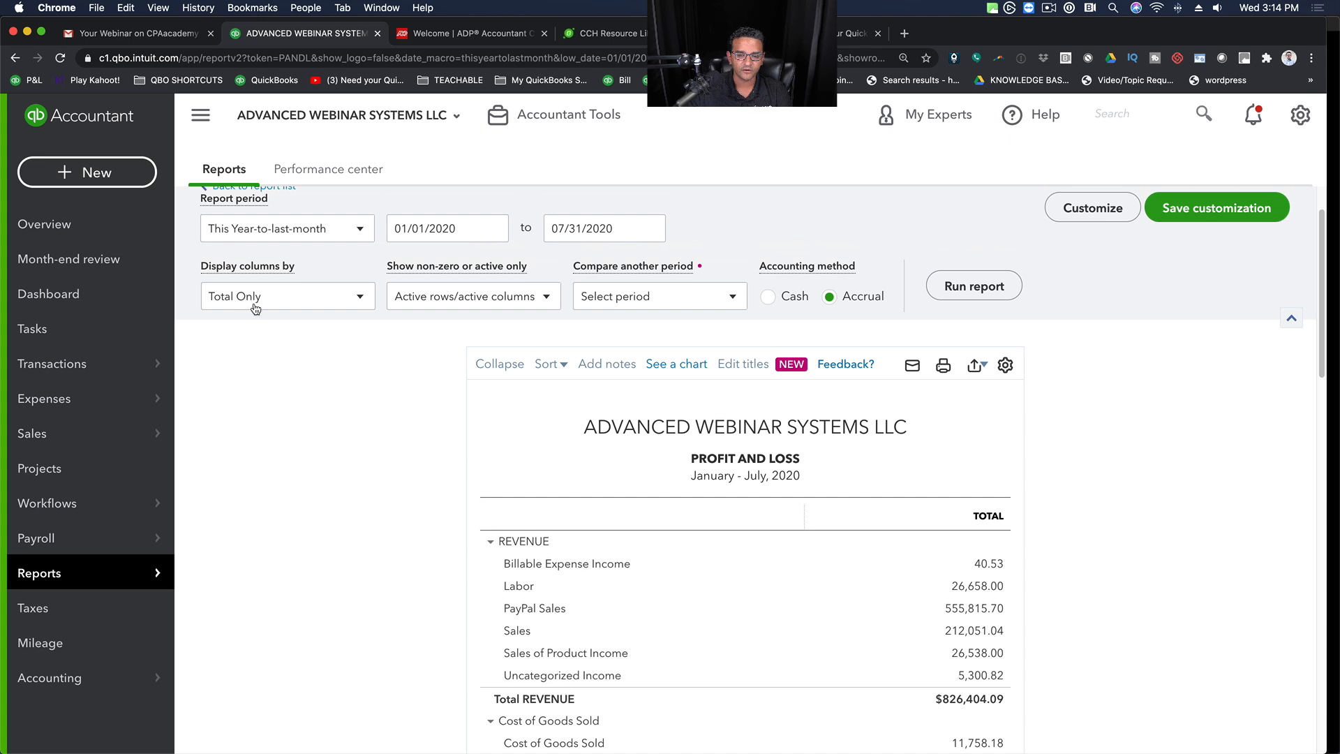
Step: Display the Profit and Loss report's columns by Months and rerun the report
{"action": "left_click", "coordinate": [266, 301]}
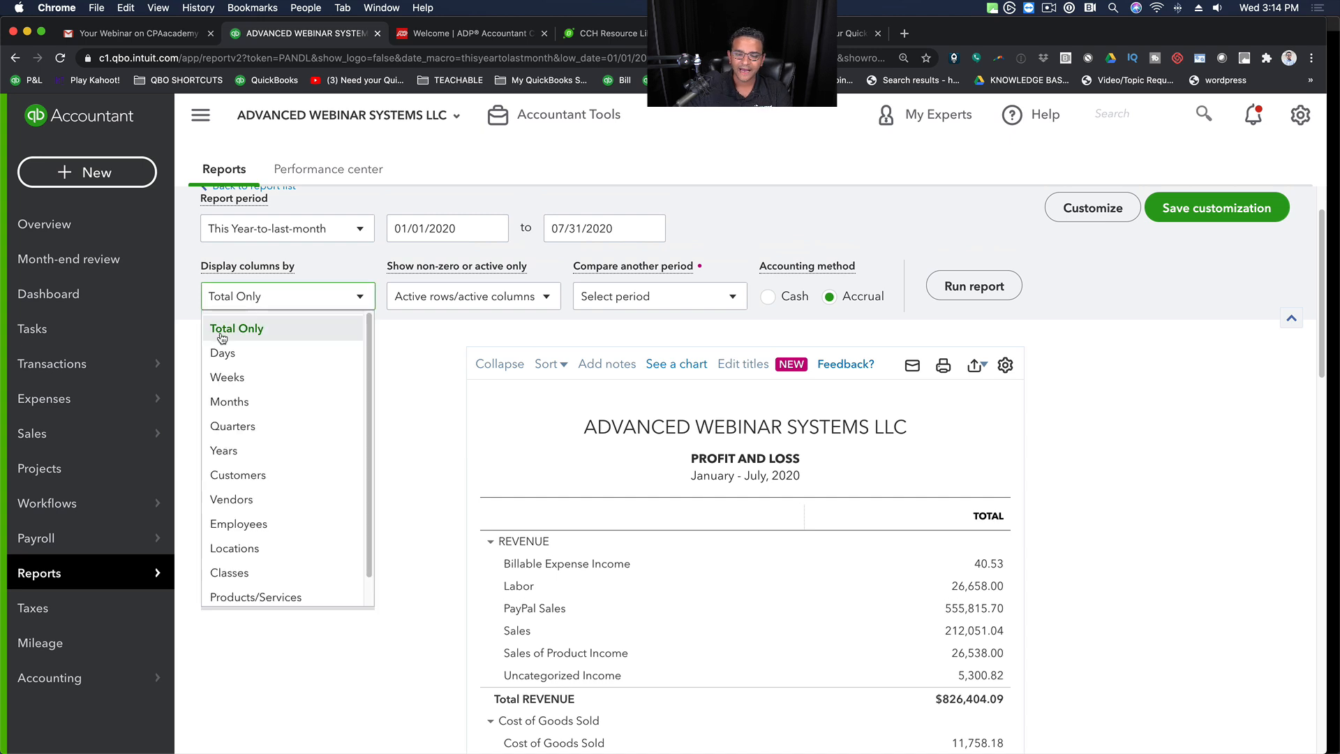
{"action": "left_click", "coordinate": [233, 403]}
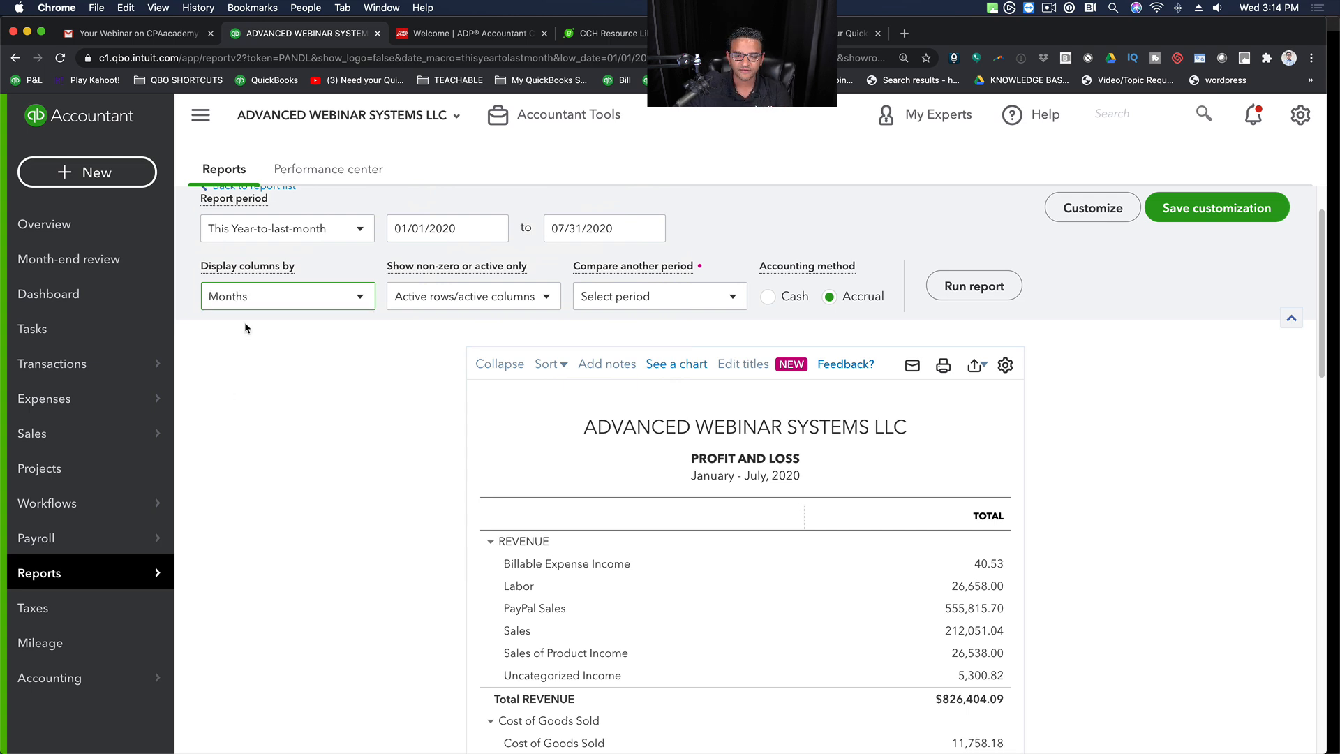
{"action": "left_click", "coordinate": [980, 302]}
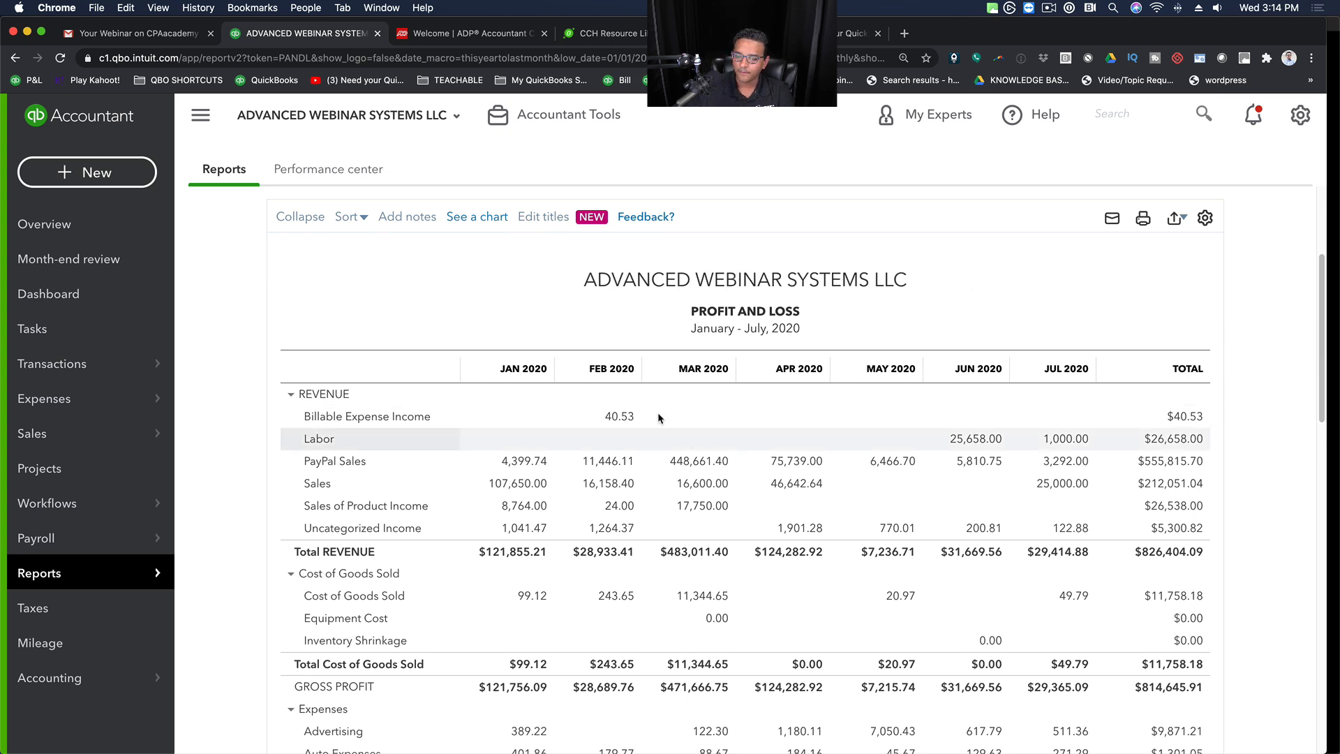
Step: Sort the Profit and Loss report by total in descending order, leaving the report titles as they are
{"action": "scroll", "coordinate": [360, 321], "scroll_direction": "up", "scroll_amount": 4}
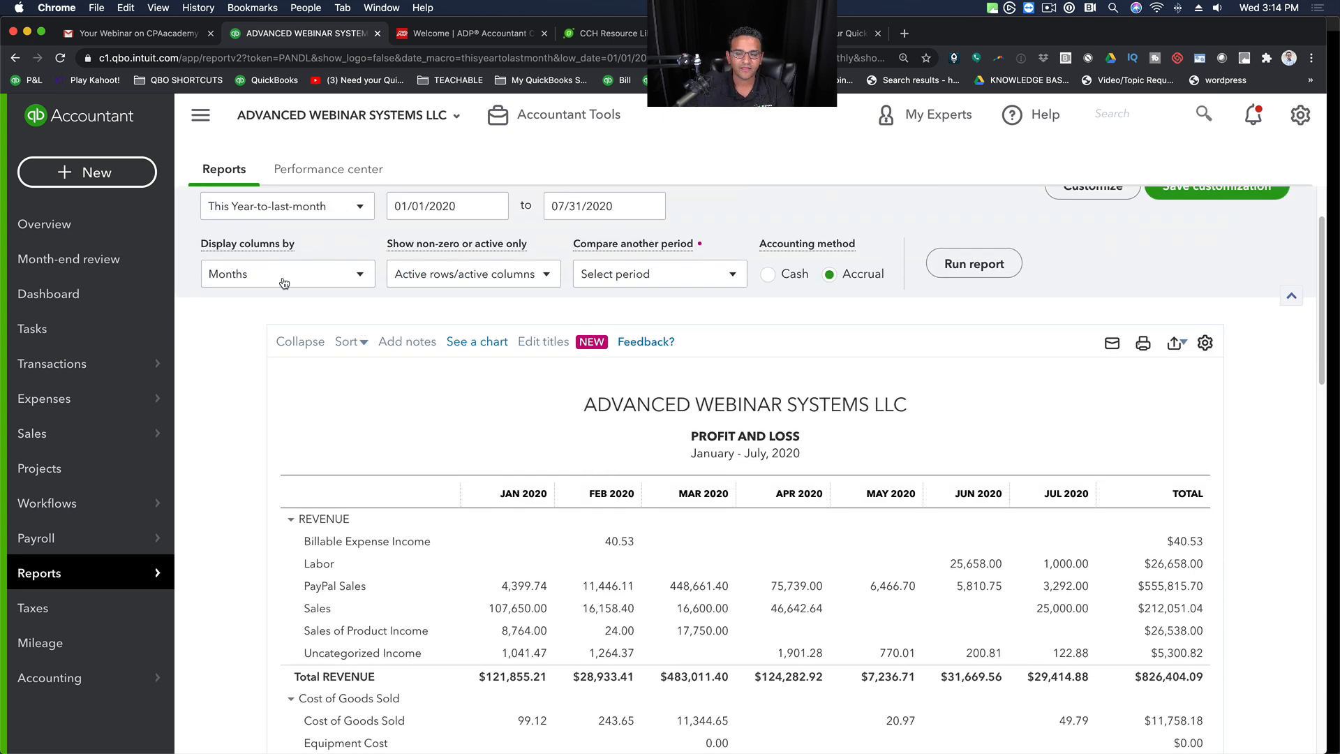
{"action": "scroll", "coordinate": [1108, 584], "scroll_direction": "down", "scroll_amount": 3}
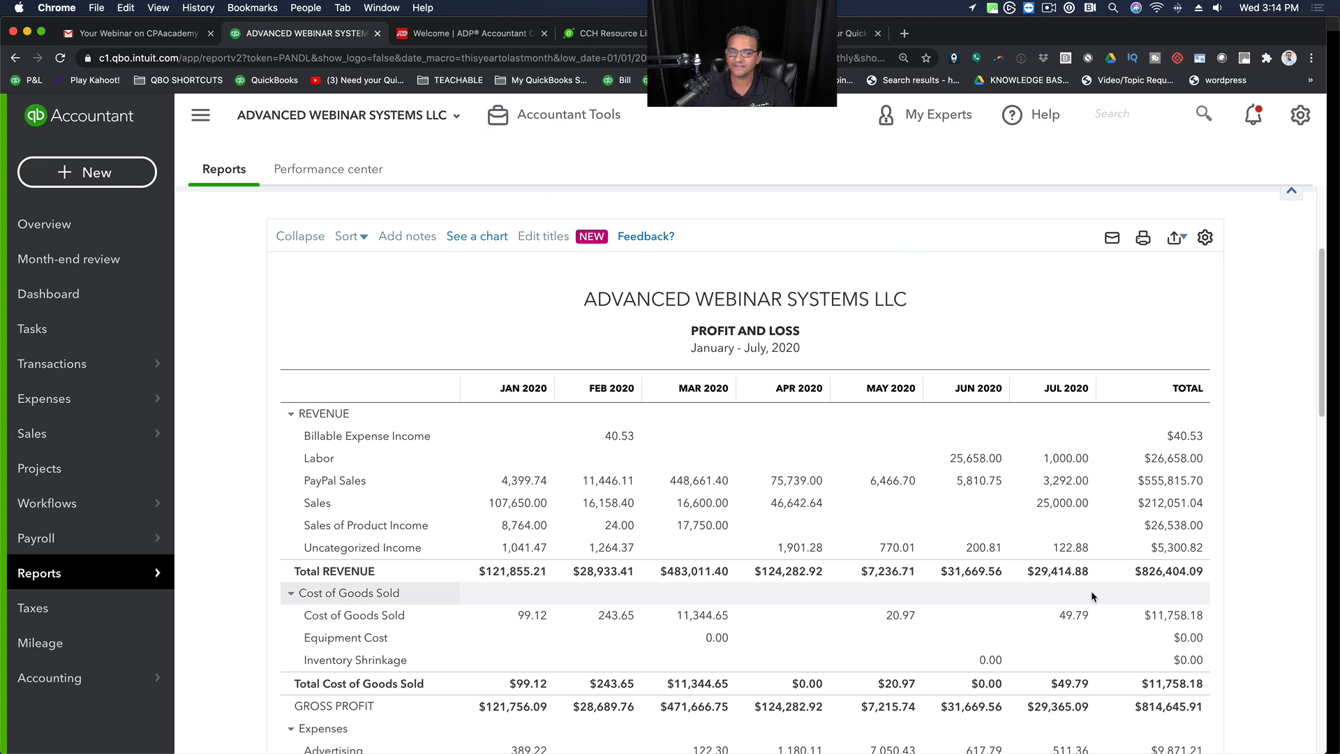
{"action": "left_click", "coordinate": [353, 238]}
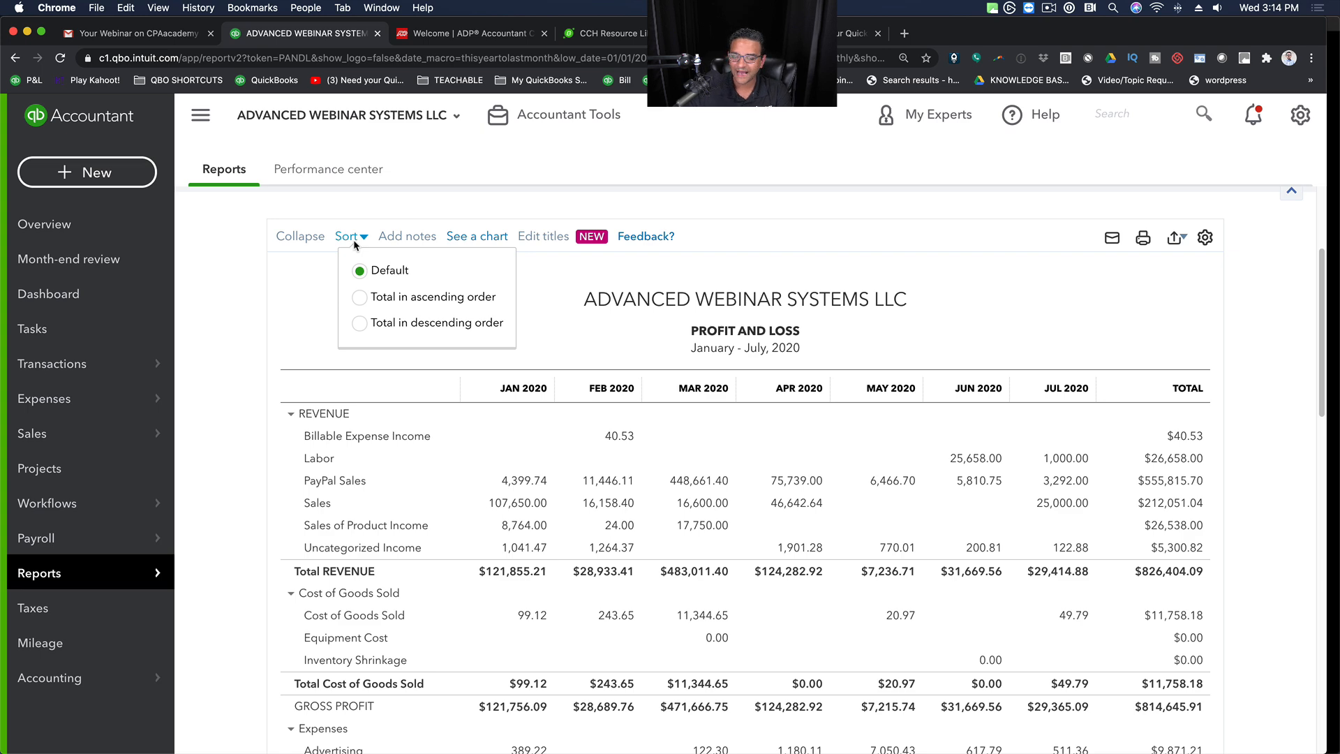
{"action": "left_click", "coordinate": [359, 324]}
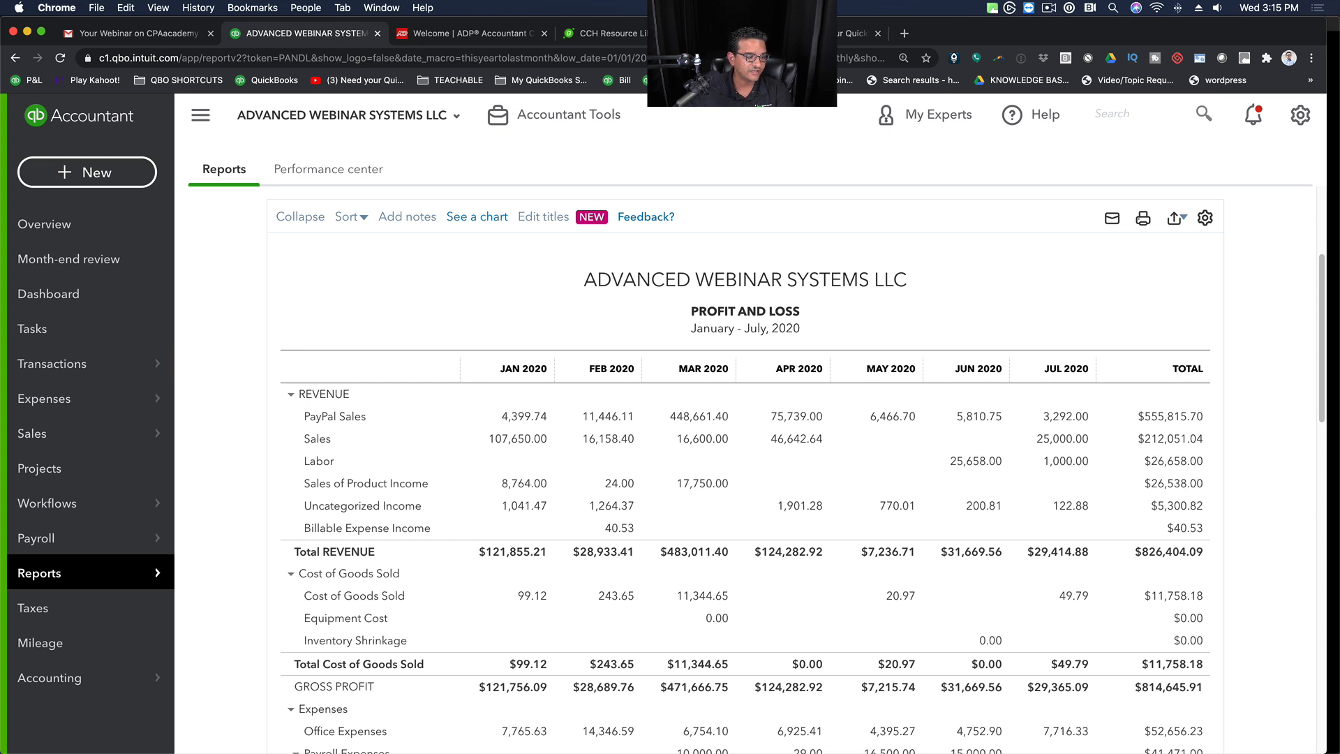
{"action": "left_click", "coordinate": [291, 292]}
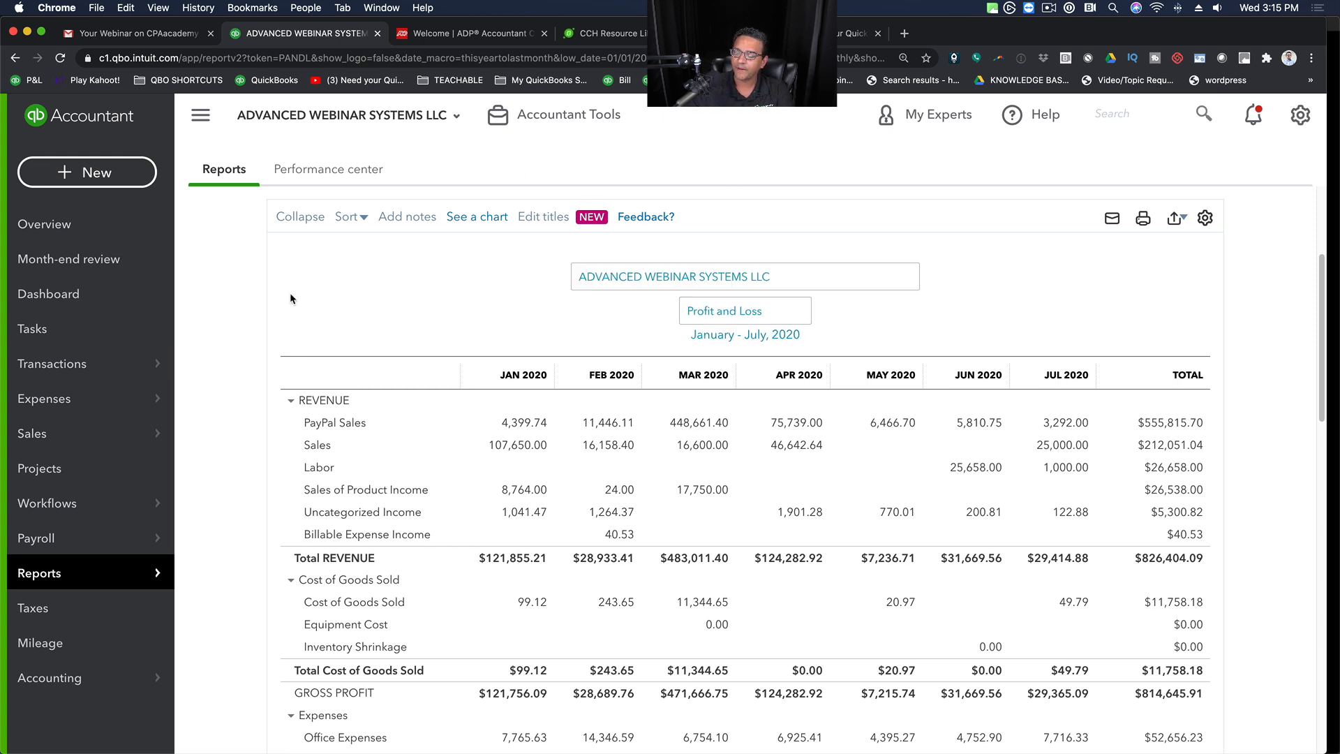
{"action": "left_click", "coordinate": [206, 290]}
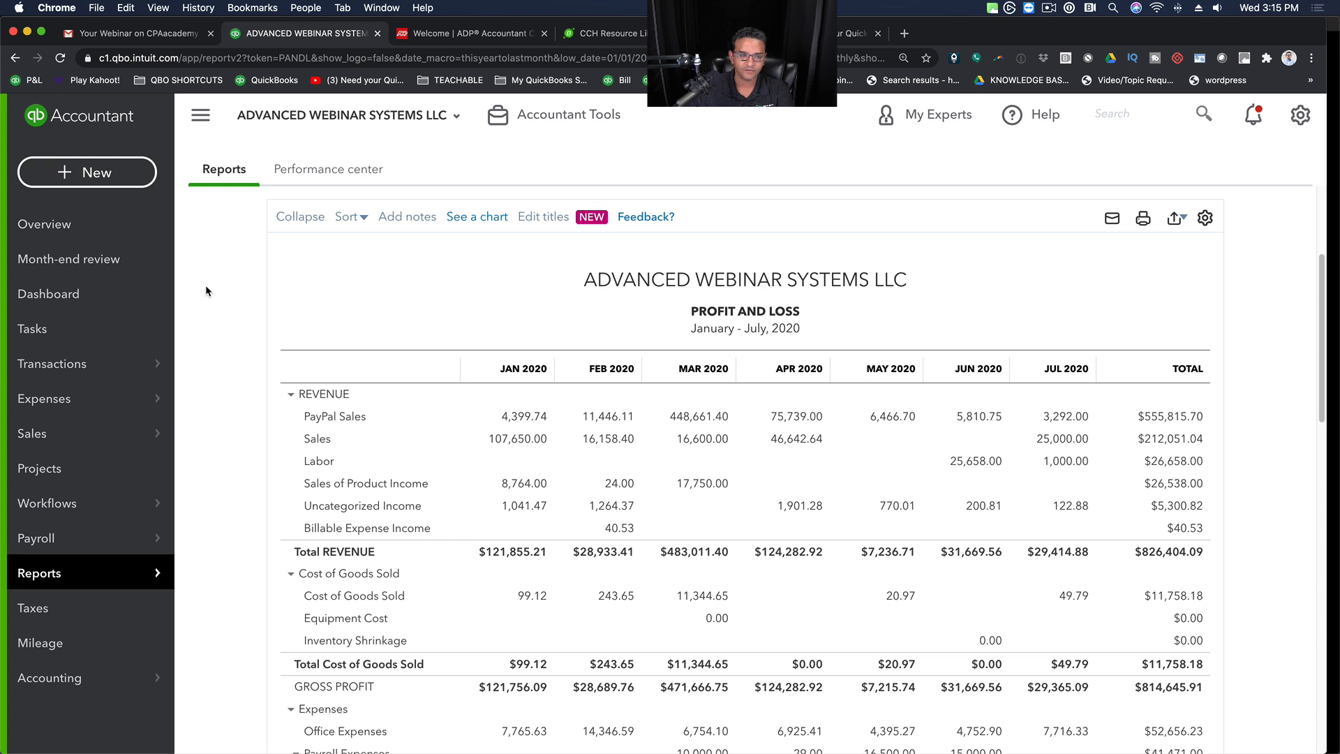
Step: Enlarge the page and hide the navigation sidebar, reloading the report so its monthly columns fit the view
{"action": "key", "text": "super+equal"}
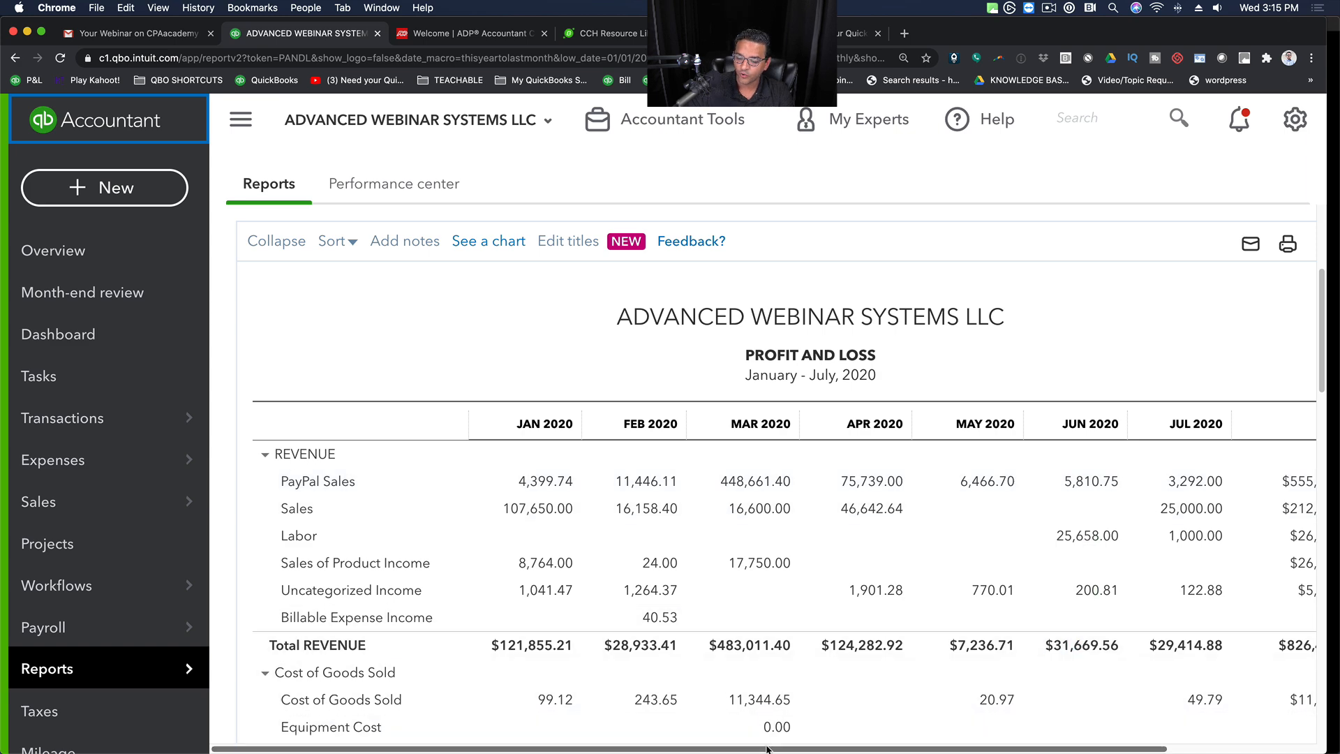
{"action": "scroll", "coordinate": [742, 733], "scroll_direction": "right", "scroll_amount": 5}
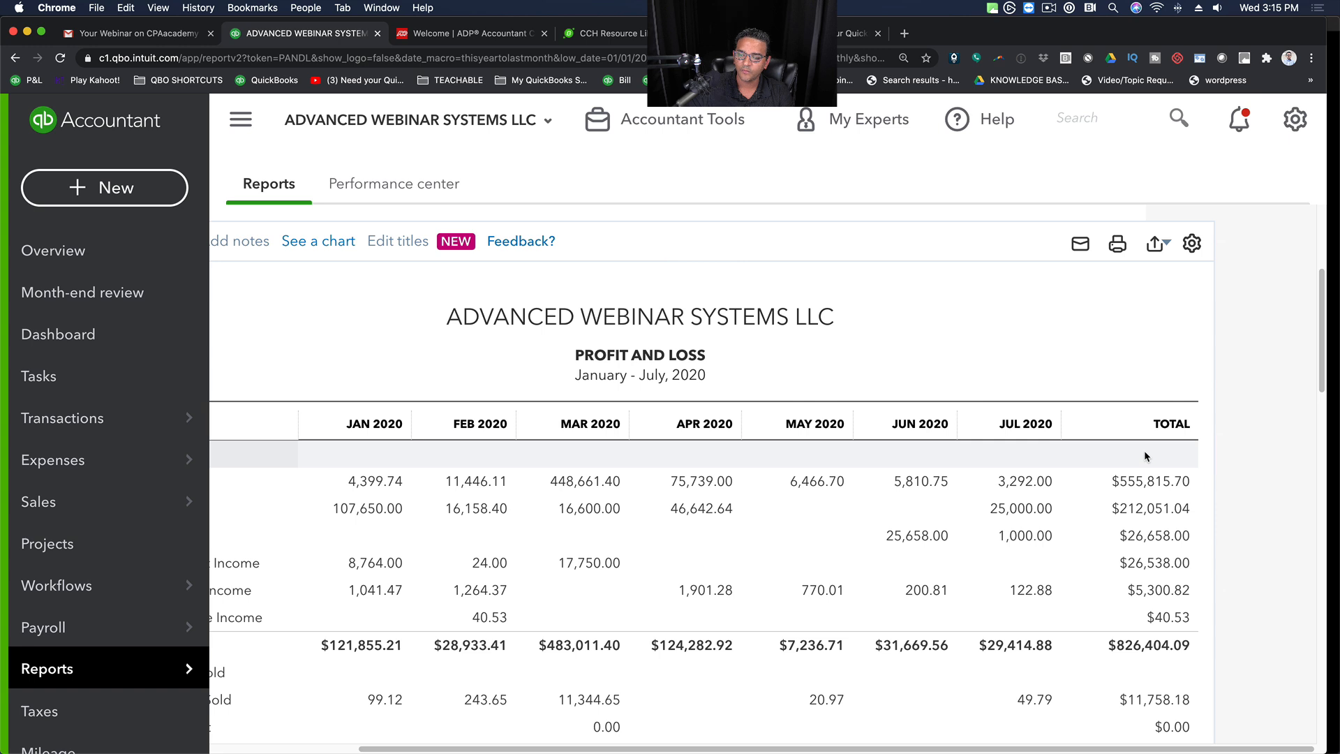
{"action": "left_click_drag", "start_coordinate": [601, 751], "coordinate": [490, 750]}
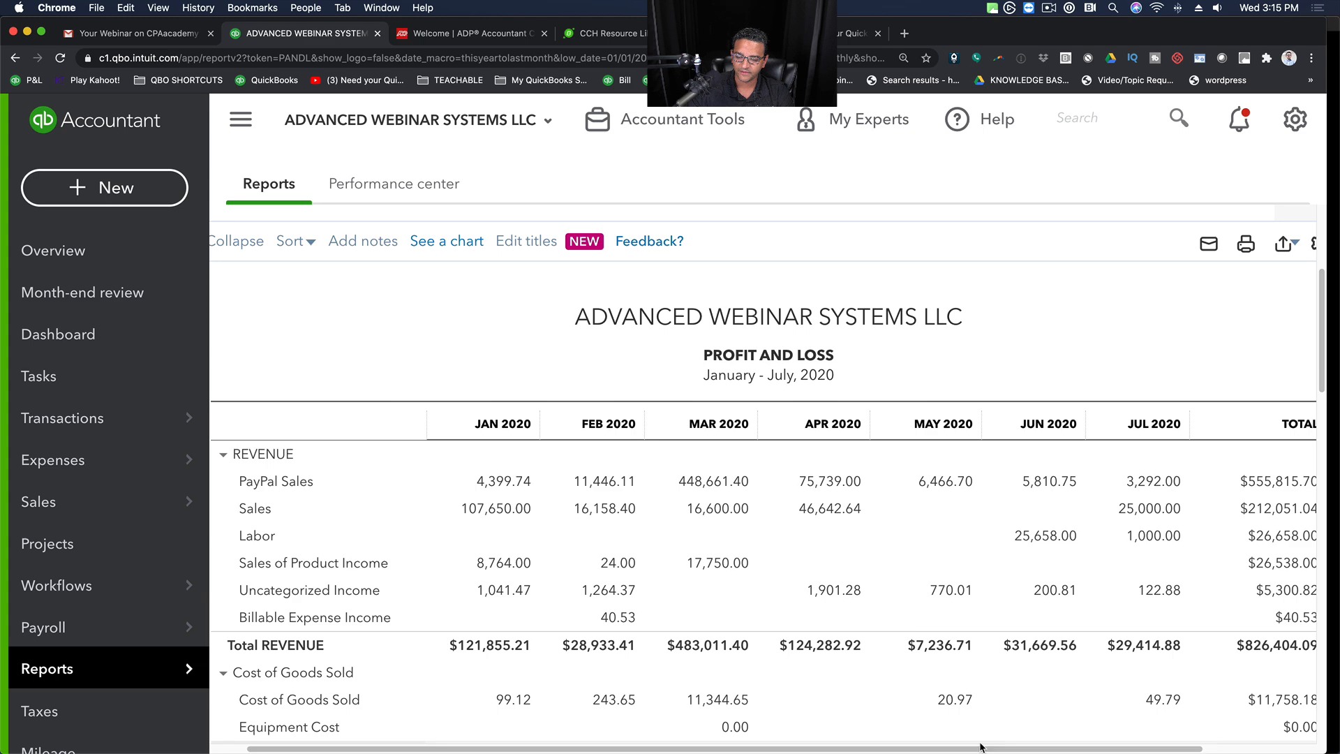
{"action": "scroll", "coordinate": [1153, 566], "scroll_direction": "right", "scroll_amount": 3}
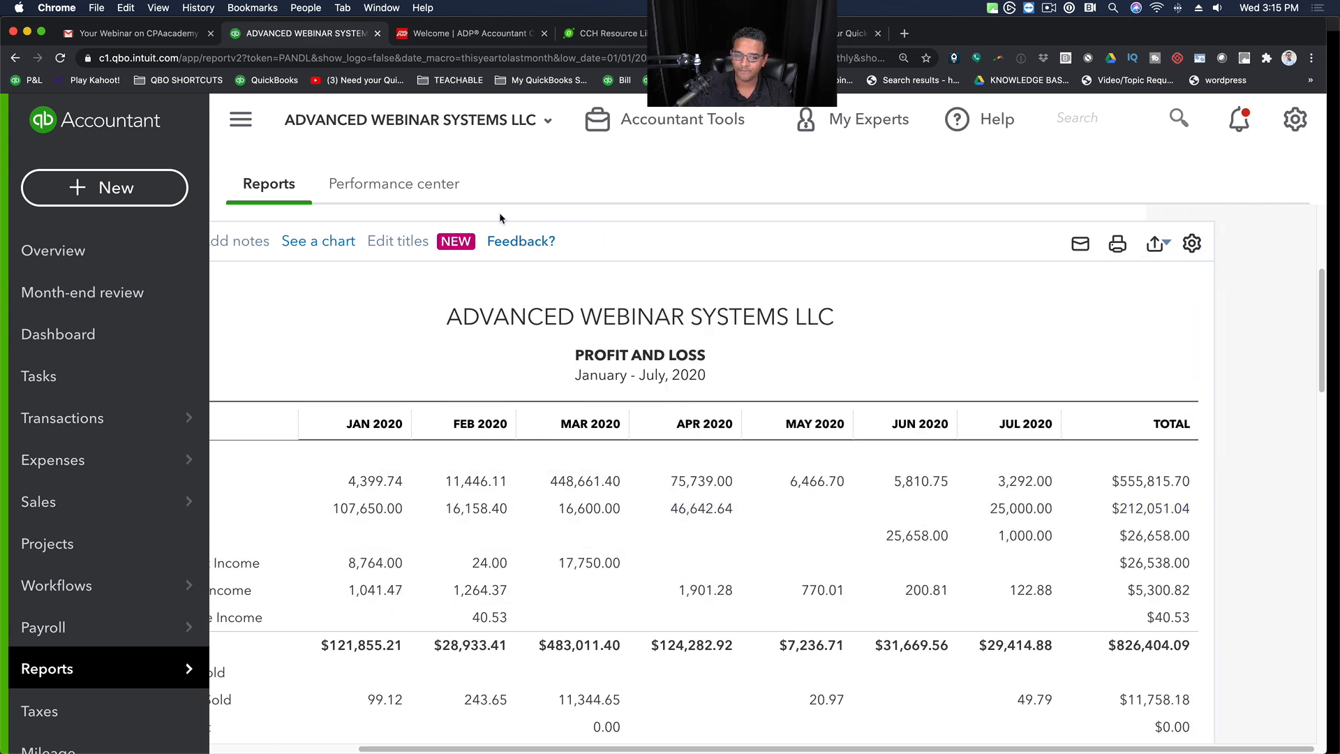
{"action": "left_click", "coordinate": [238, 120]}
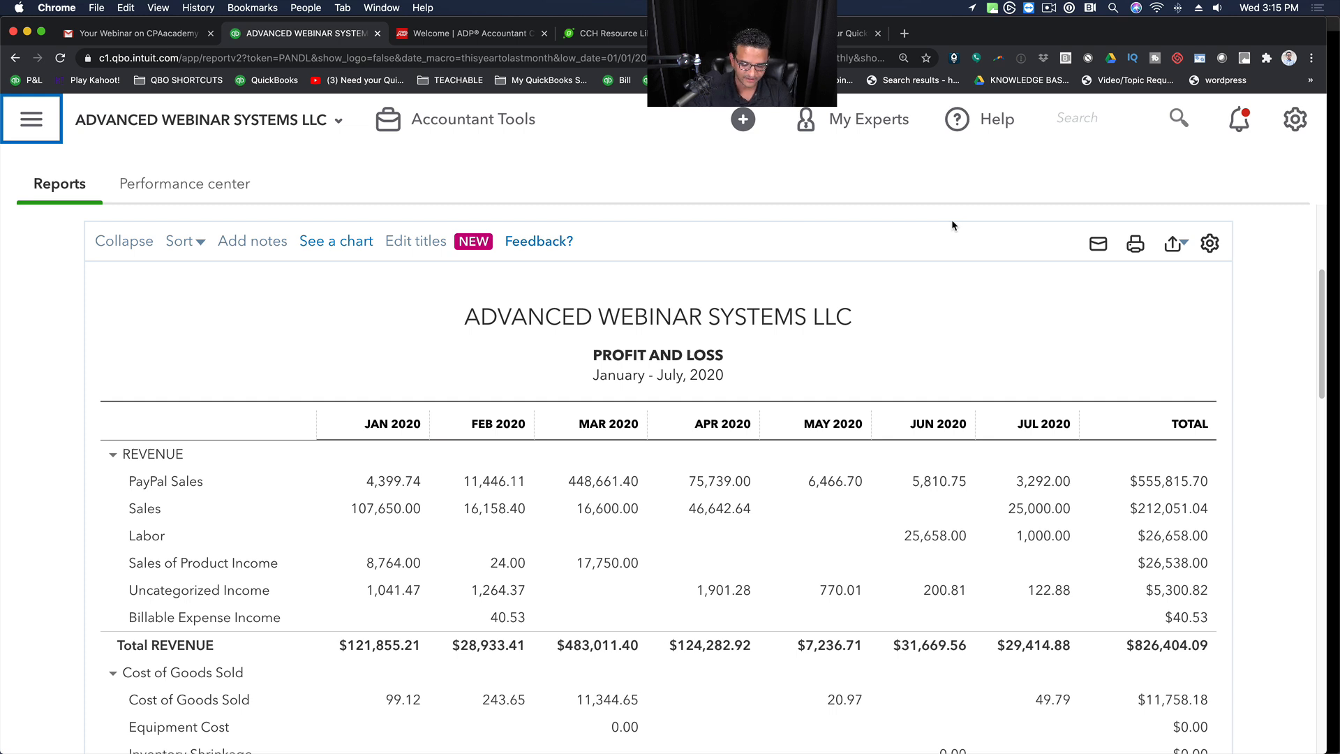
{"action": "key", "text": "super+equal"}
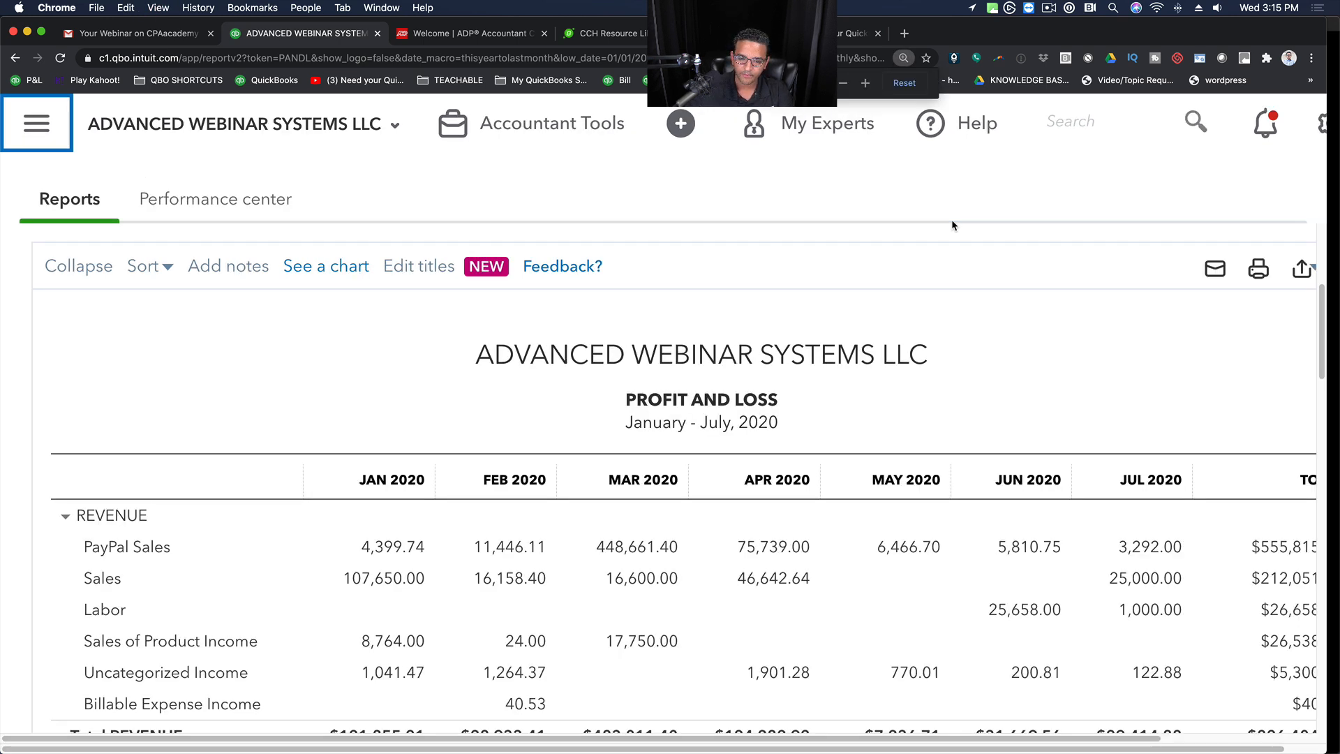
{"action": "left_click", "coordinate": [59, 60]}
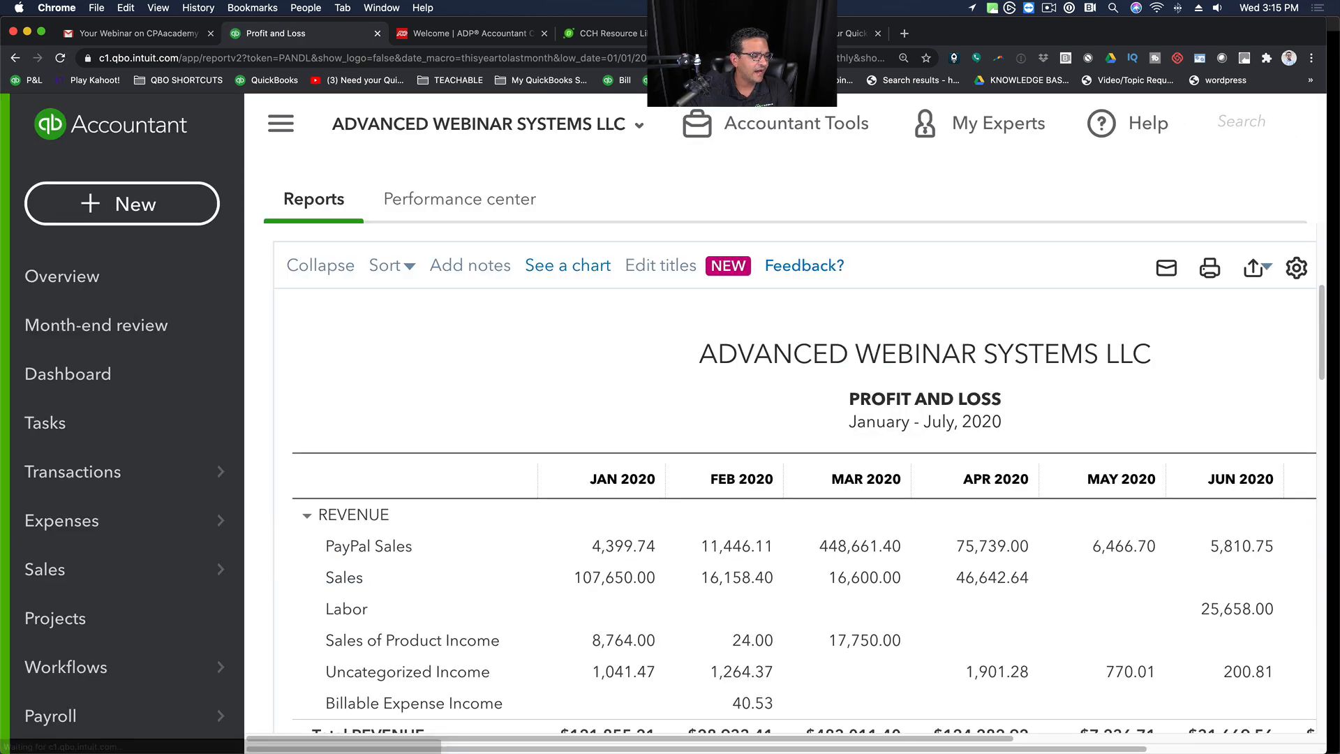
{"action": "left_click", "coordinate": [280, 121]}
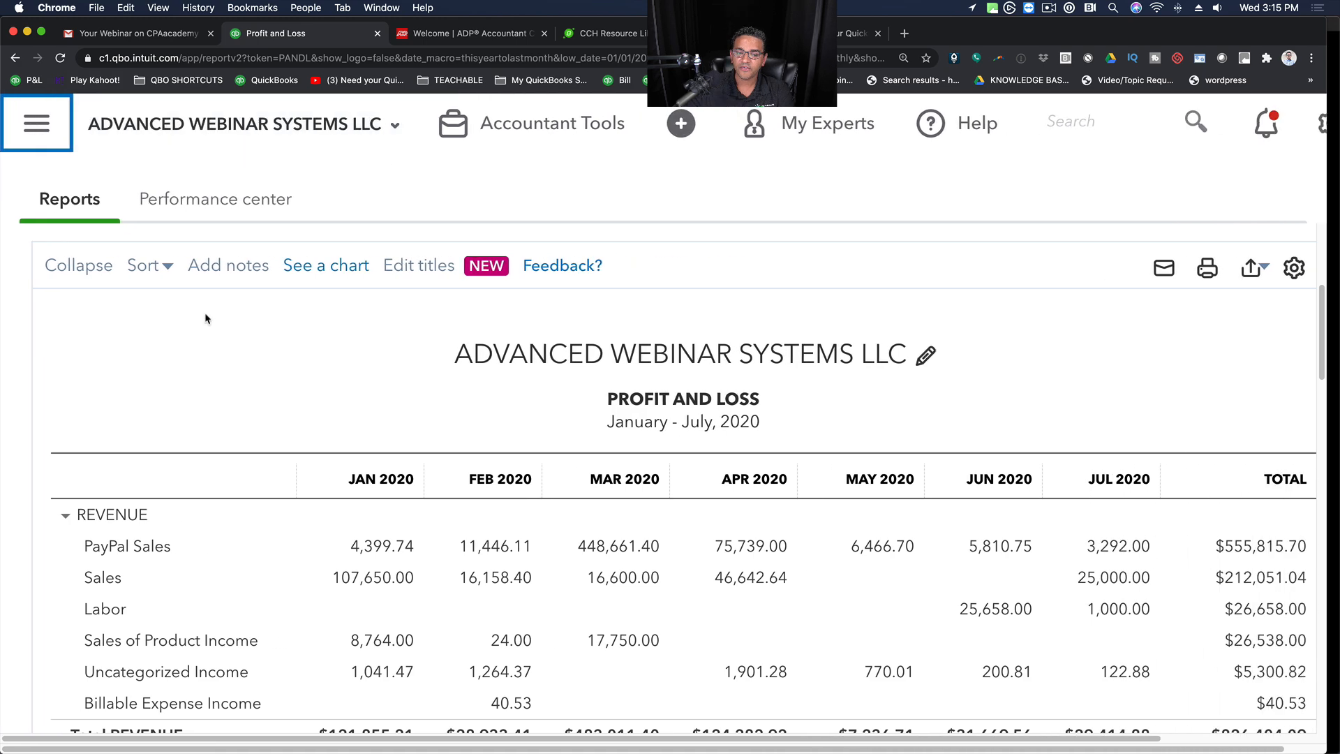
Step: Display the Profit and Loss report's columns by Quarters and rerun the report
{"action": "scroll", "coordinate": [200, 386], "scroll_direction": "up", "scroll_amount": 3}
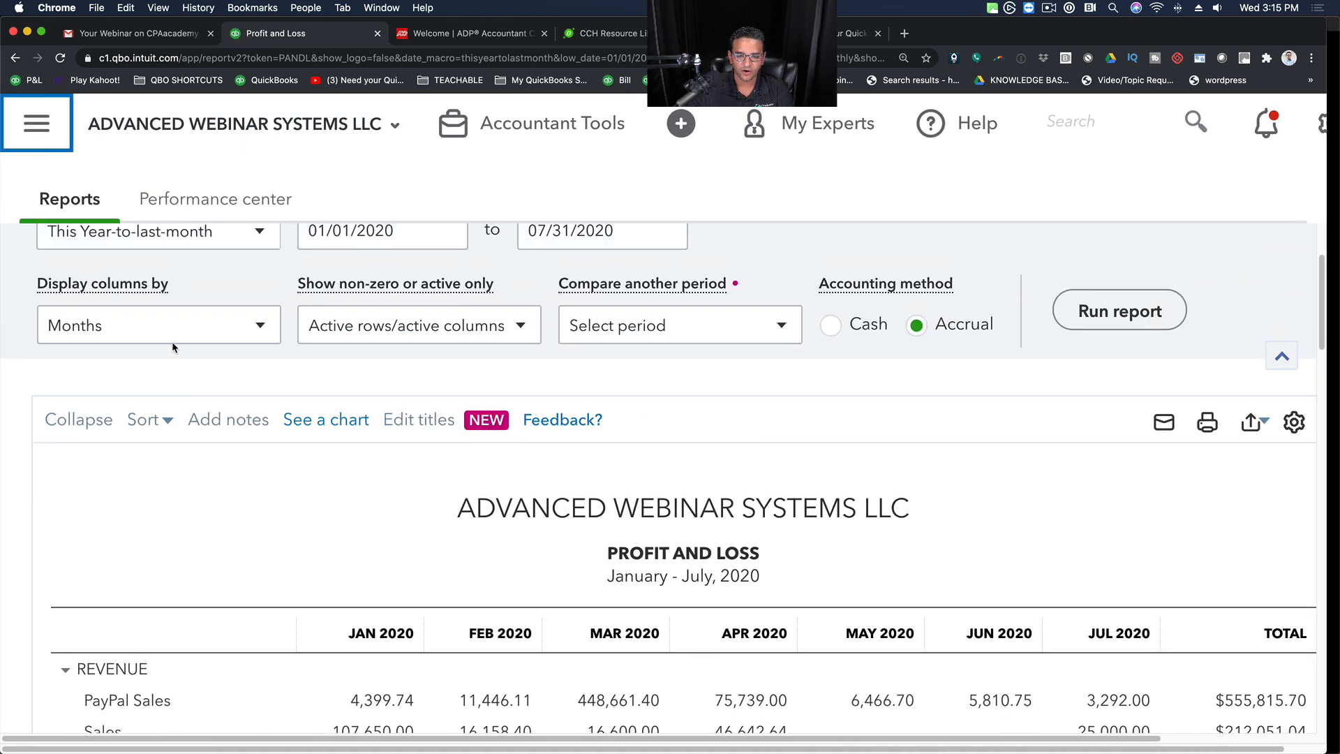
{"action": "left_click", "coordinate": [115, 332]}
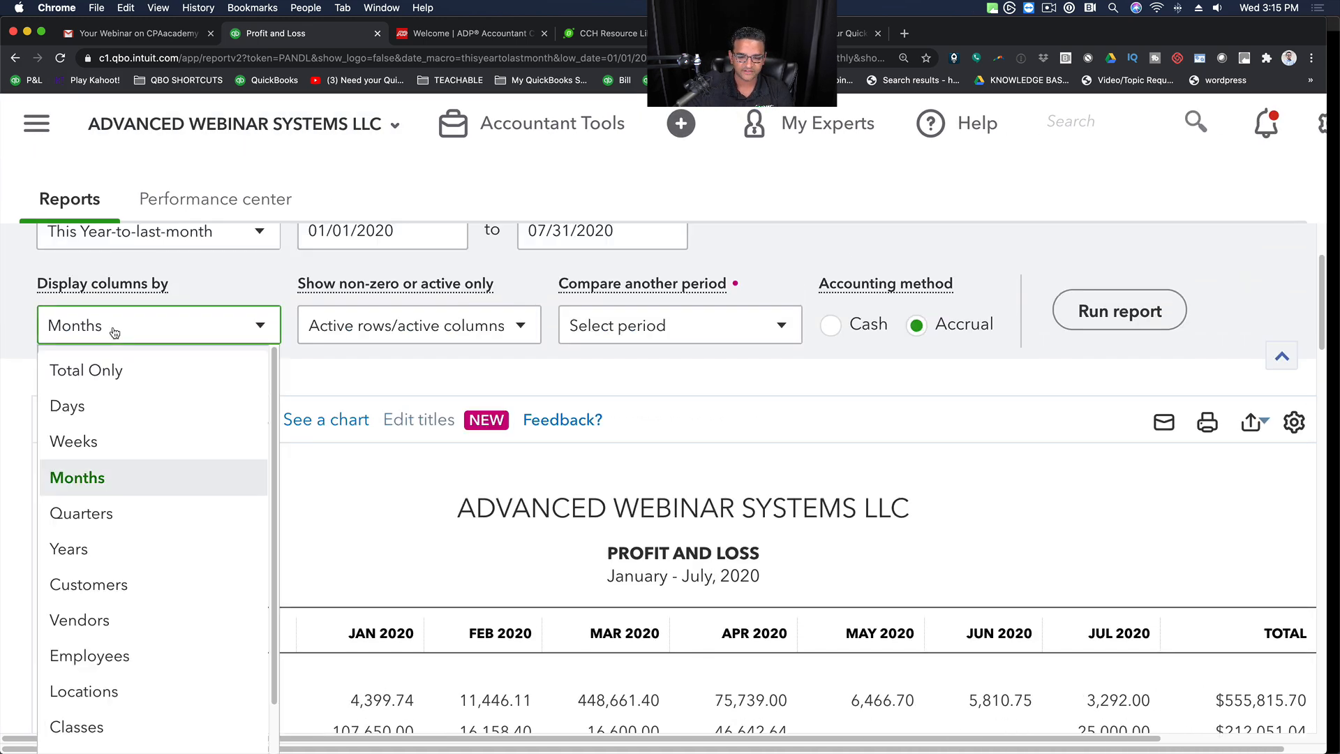
{"action": "left_click", "coordinate": [75, 513]}
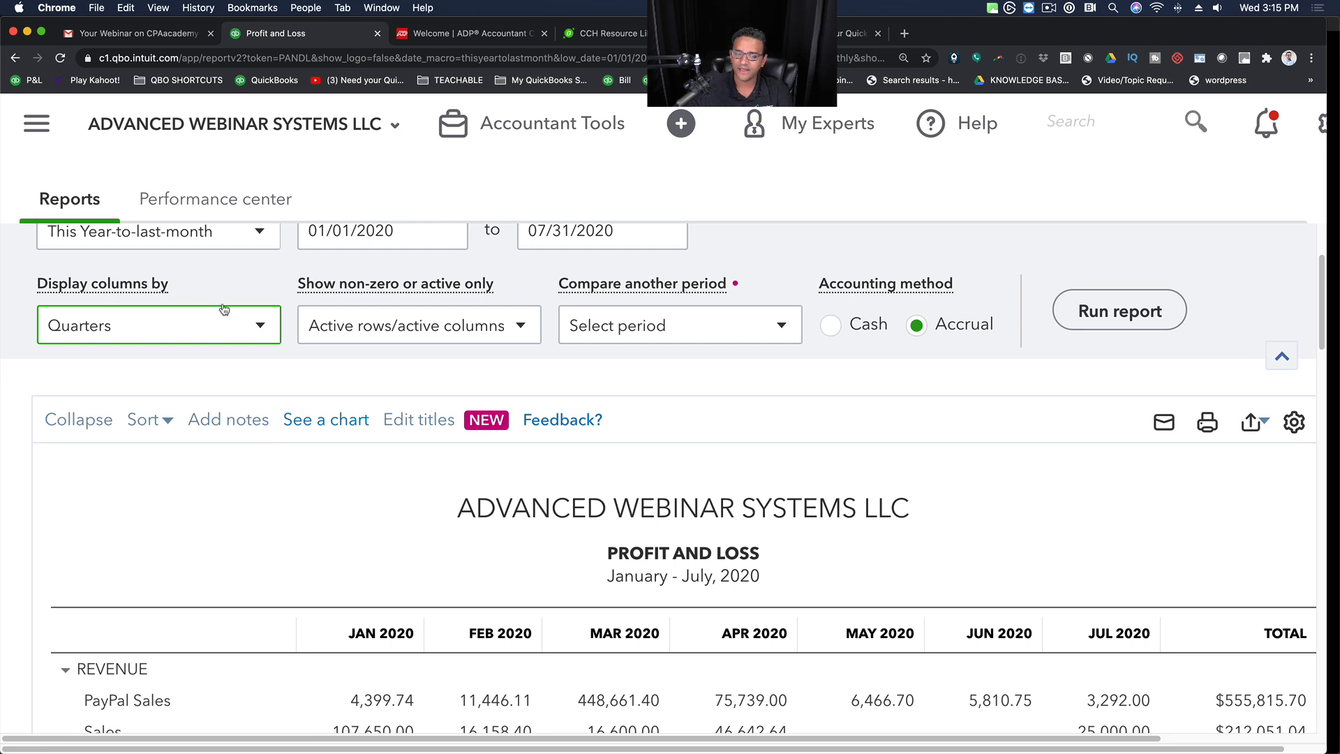
{"action": "left_click", "coordinate": [1104, 309]}
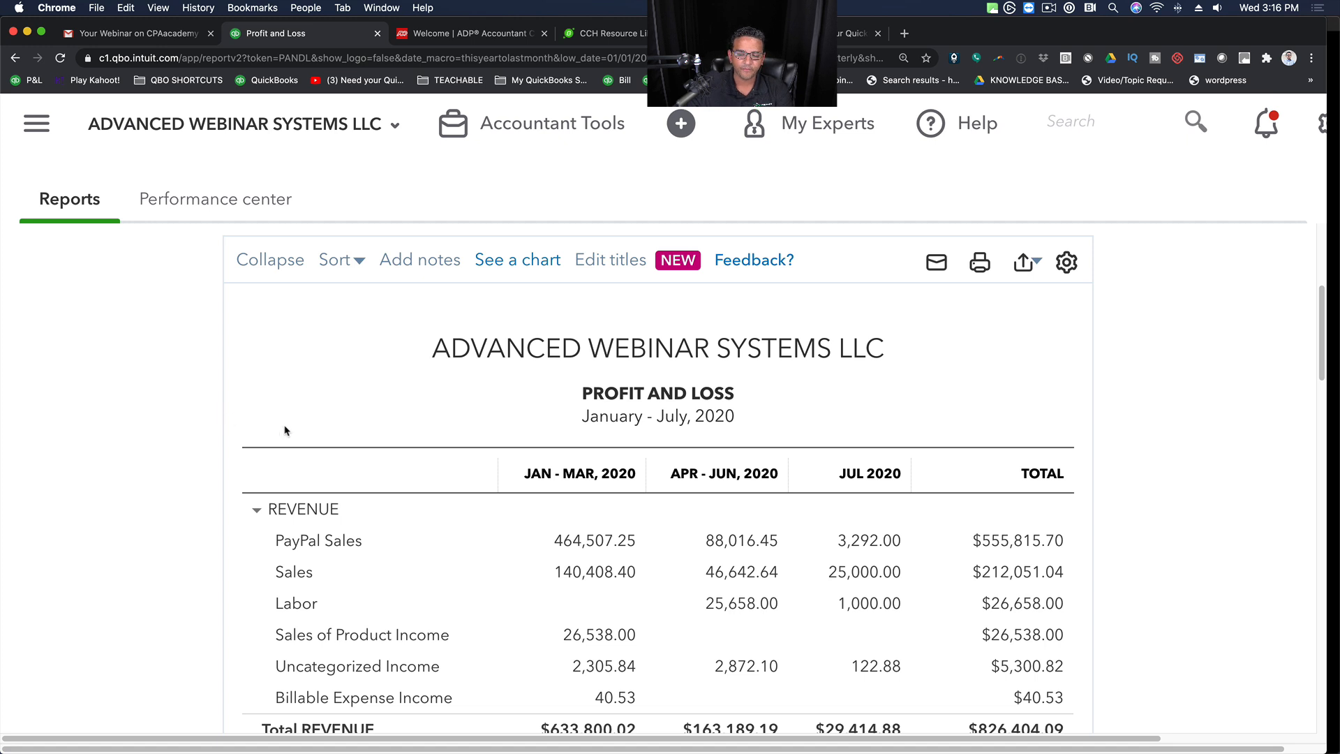
{"action": "scroll", "coordinate": [314, 447], "scroll_direction": "down", "scroll_amount": 1}
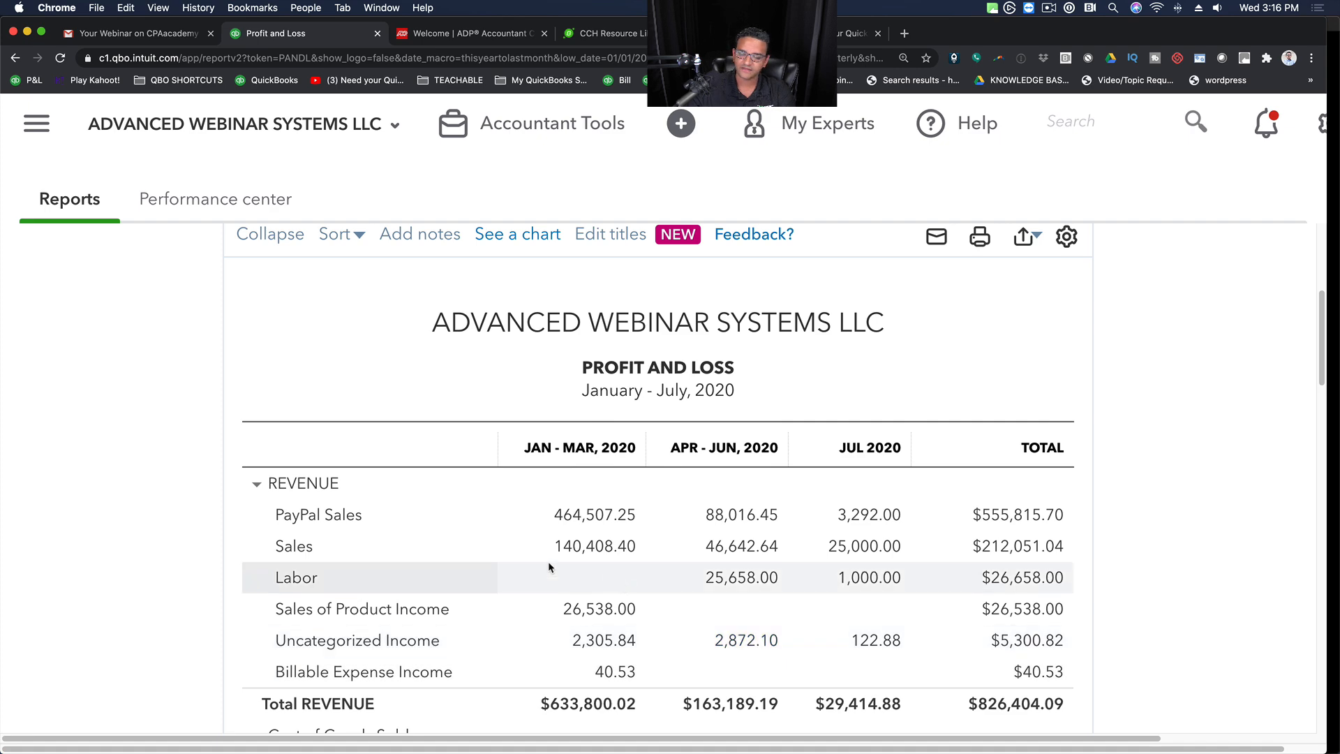
Step: Customize the report's number format by turning off Except zero amount, and rerun it to check the empty cells
{"action": "scroll", "coordinate": [1088, 391], "scroll_direction": "up", "scroll_amount": 5}
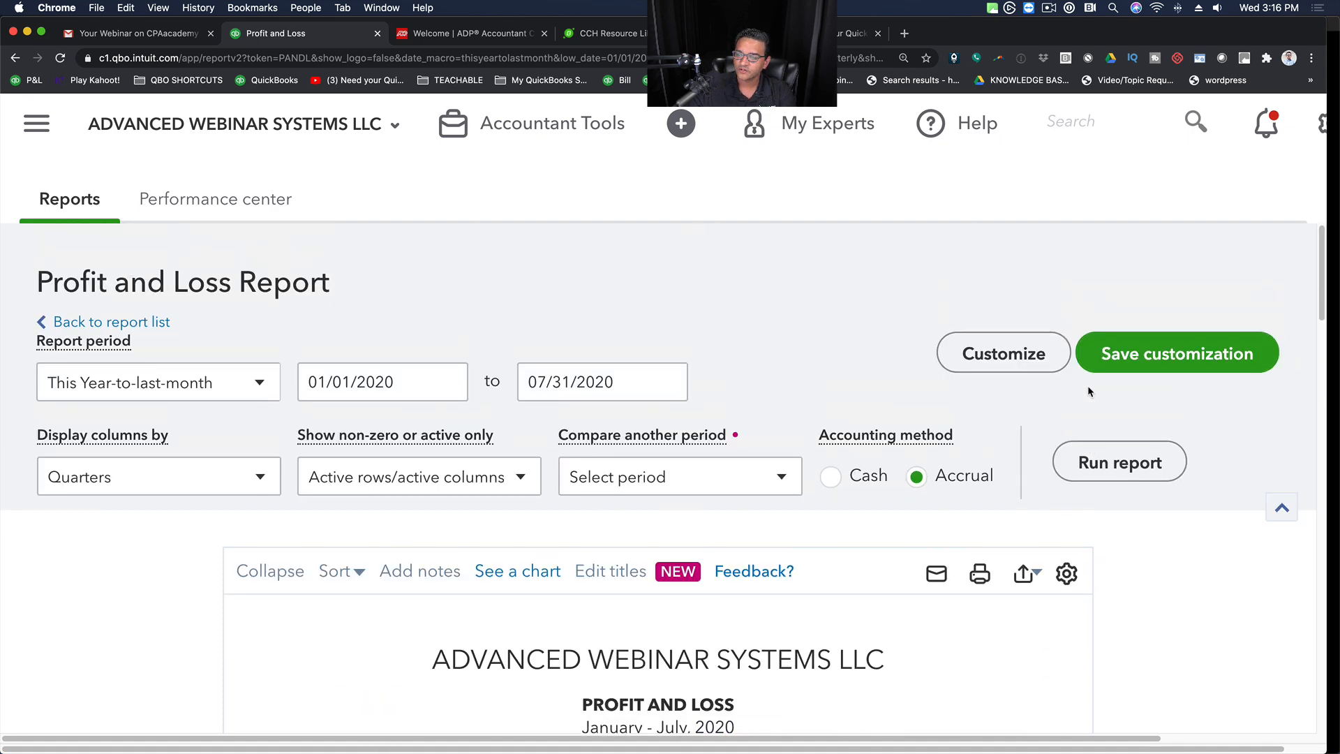
{"action": "left_click", "coordinate": [1014, 359]}
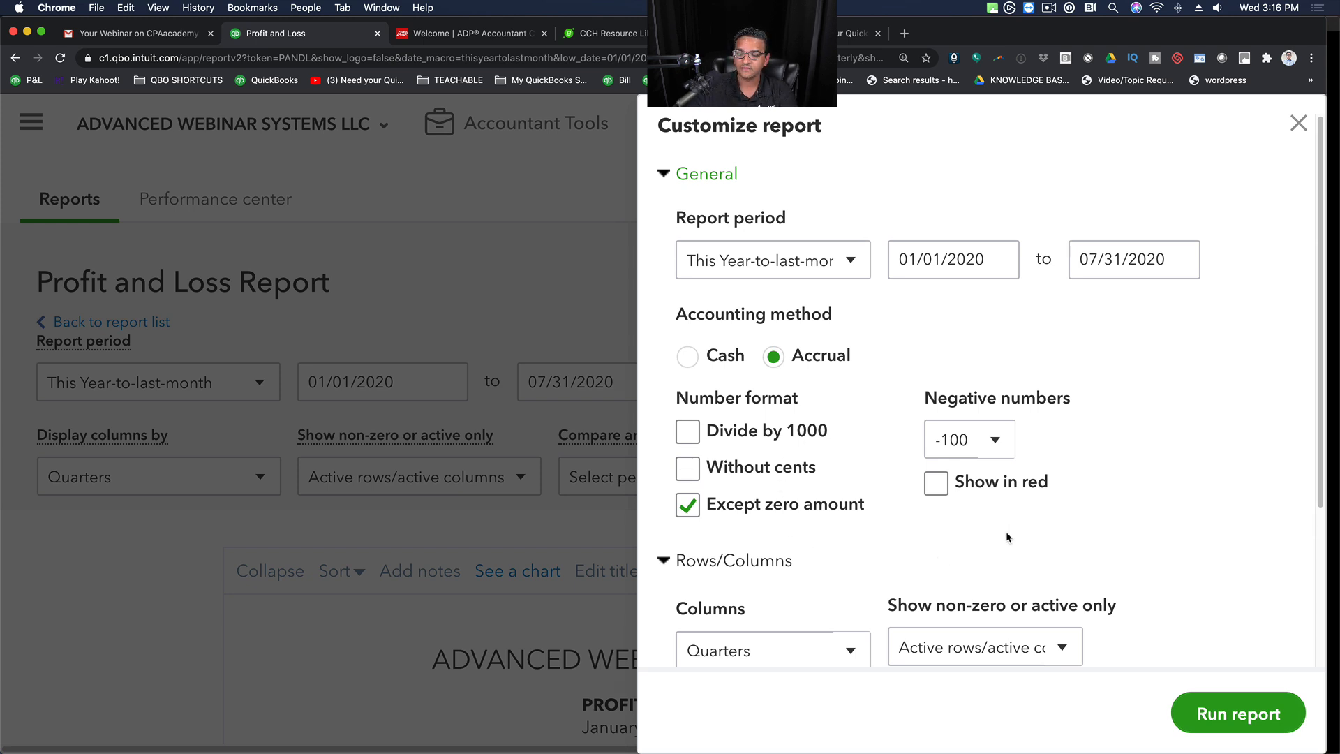
{"action": "scroll", "coordinate": [930, 526], "scroll_direction": "down", "scroll_amount": 2}
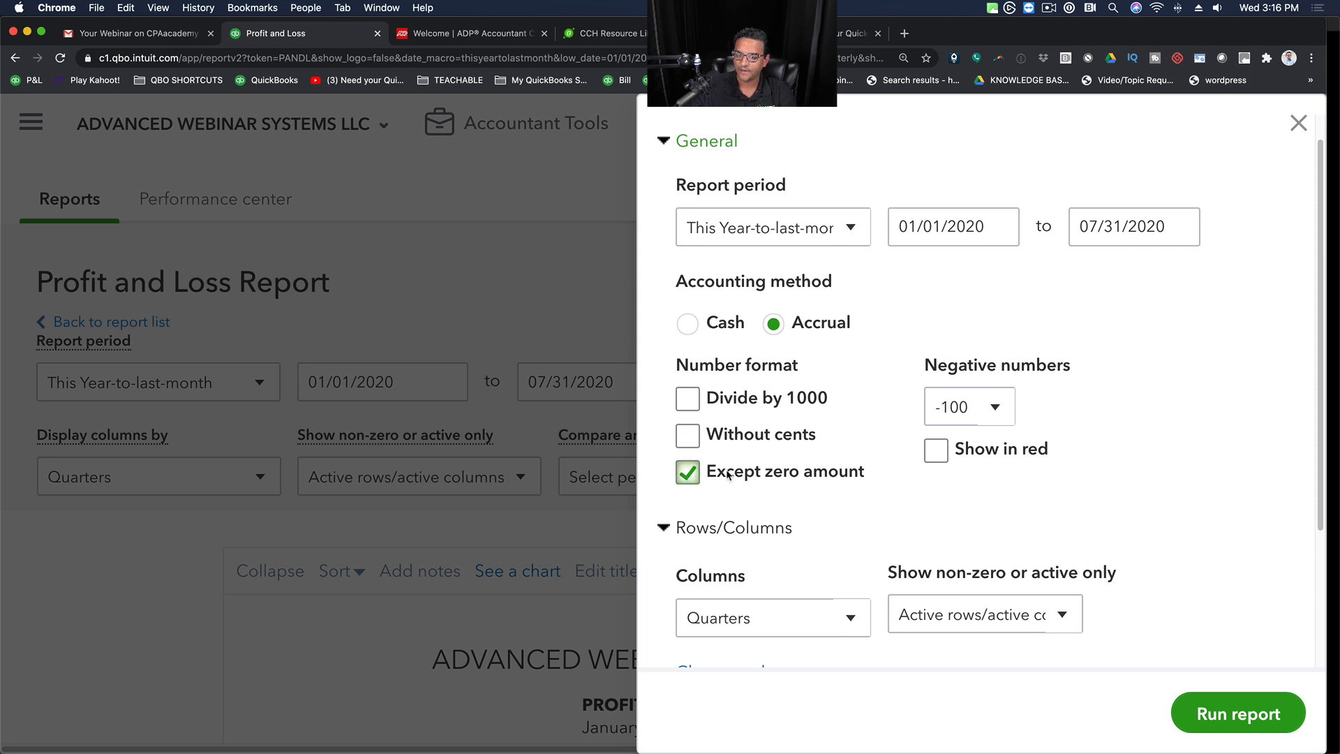
{"action": "left_click", "coordinate": [687, 476]}
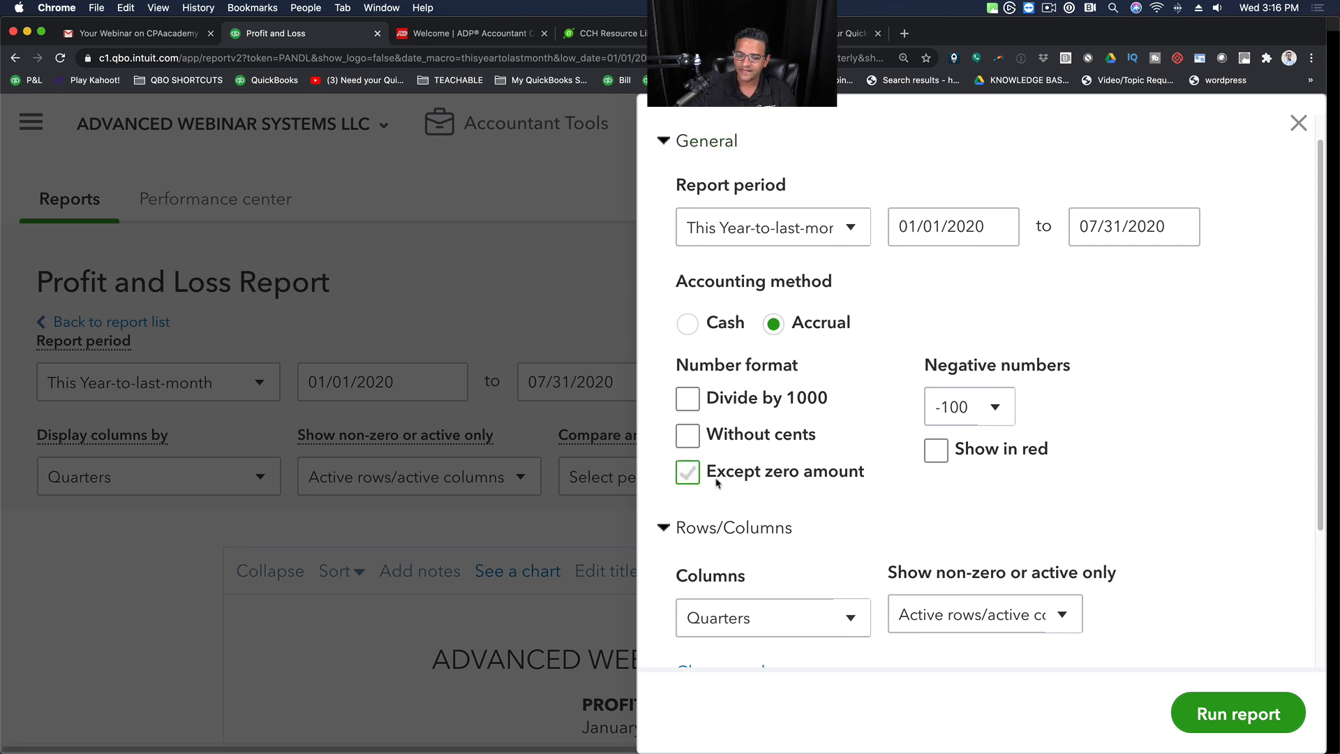
{"action": "left_click", "coordinate": [1223, 714]}
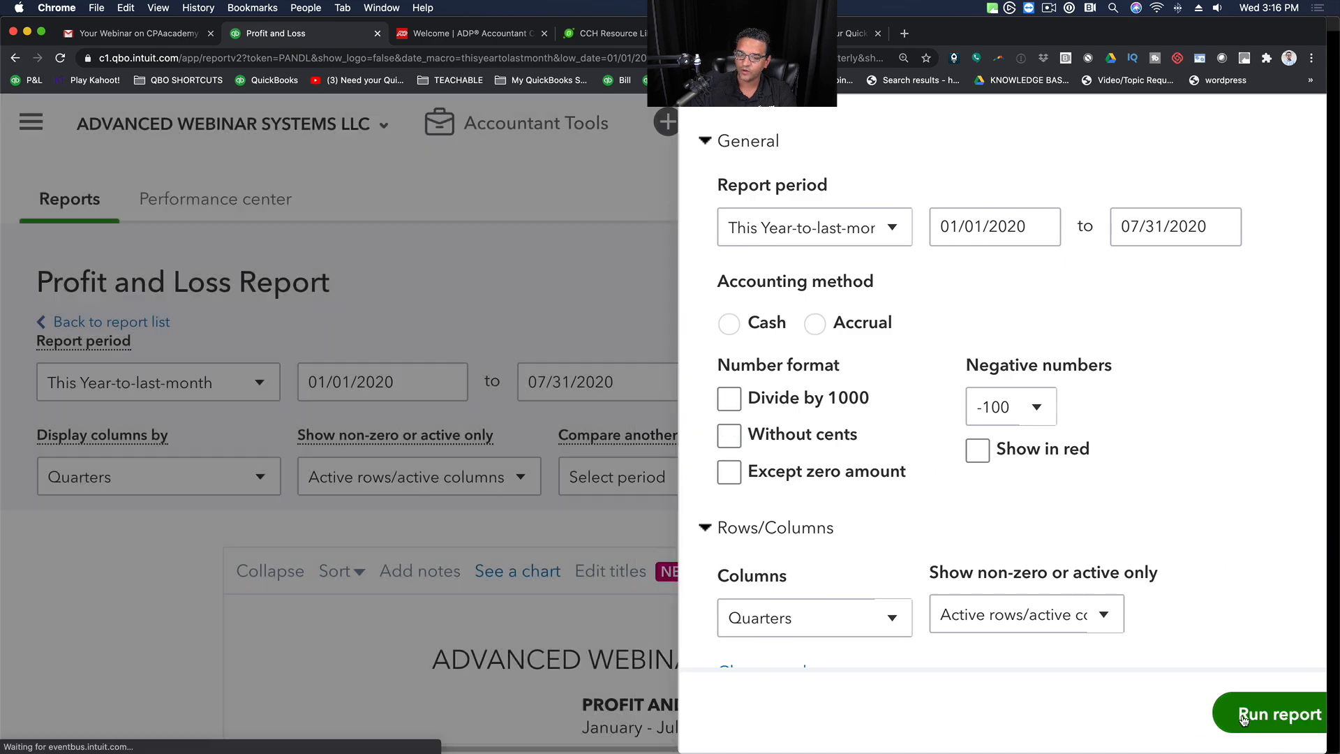
{"action": "scroll", "coordinate": [849, 572], "scroll_direction": "down", "scroll_amount": 5}
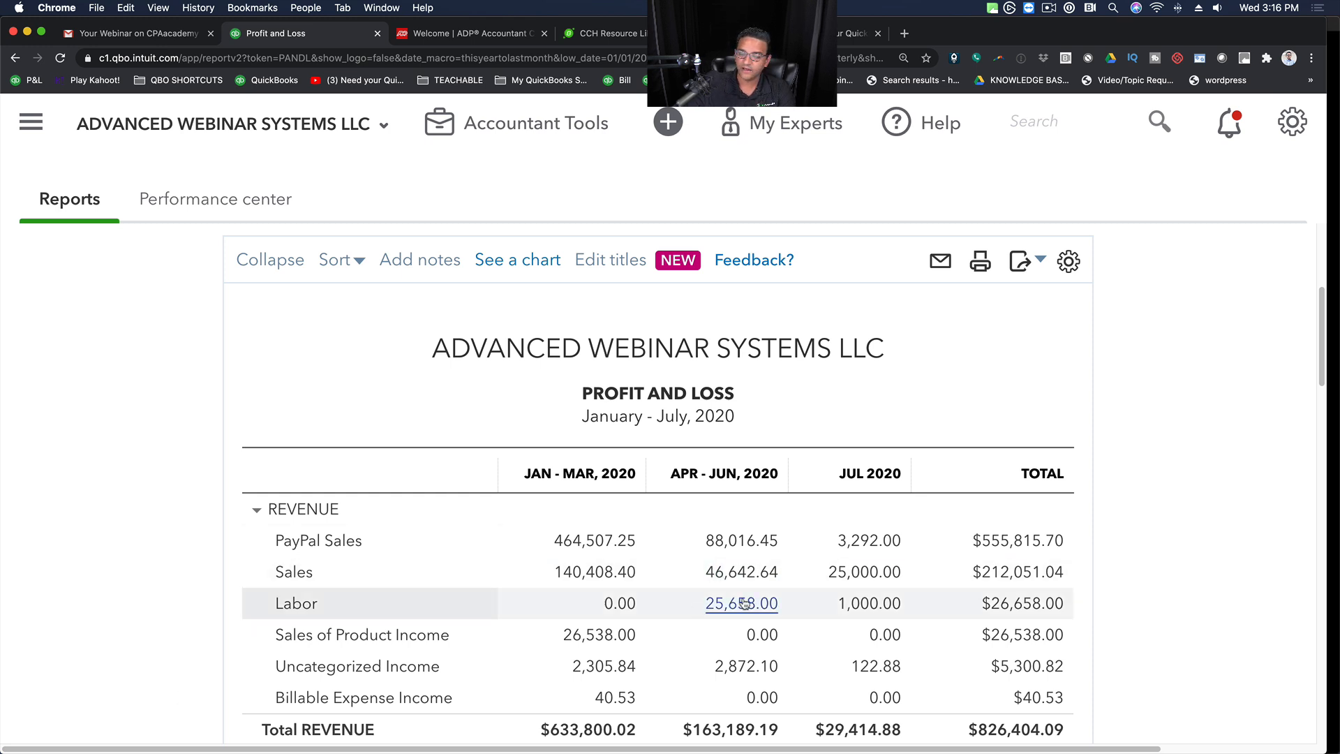
{"action": "scroll", "coordinate": [740, 601], "scroll_direction": "down", "scroll_amount": 2}
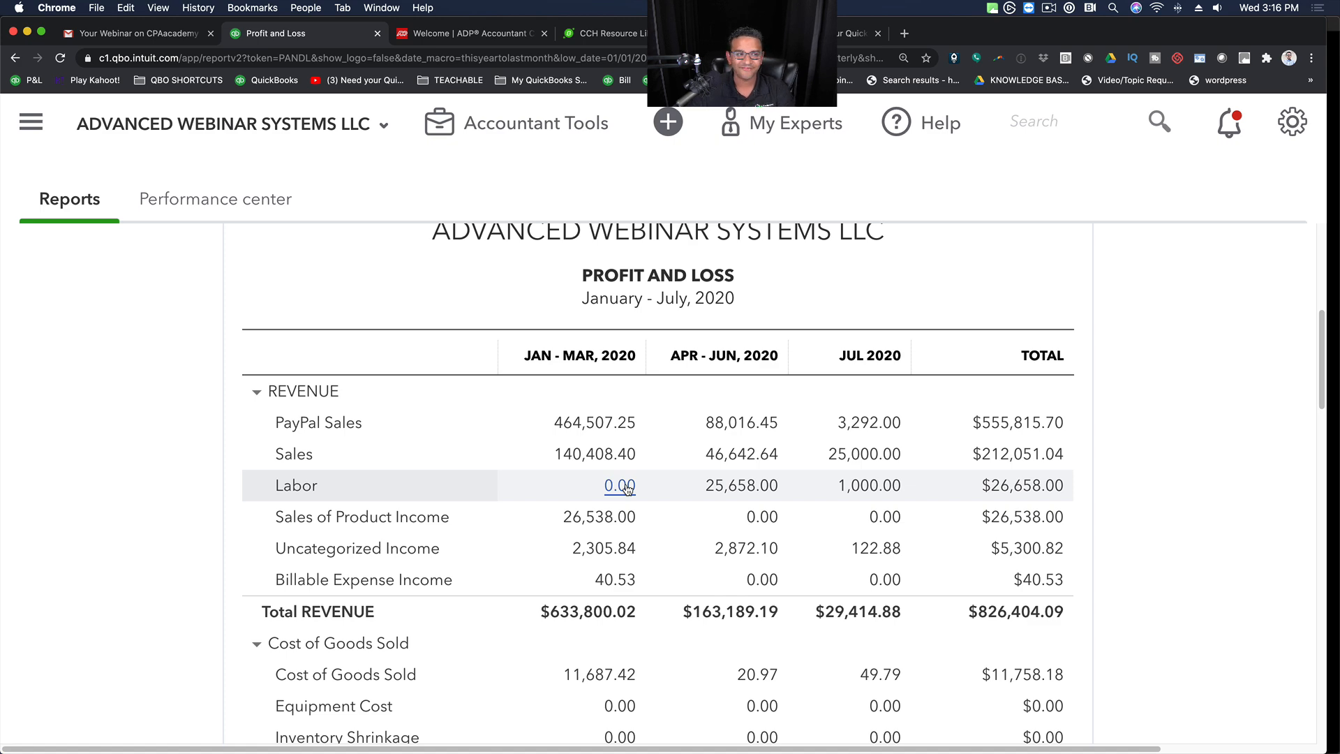
{"action": "scroll", "coordinate": [488, 454], "scroll_direction": "up", "scroll_amount": 5}
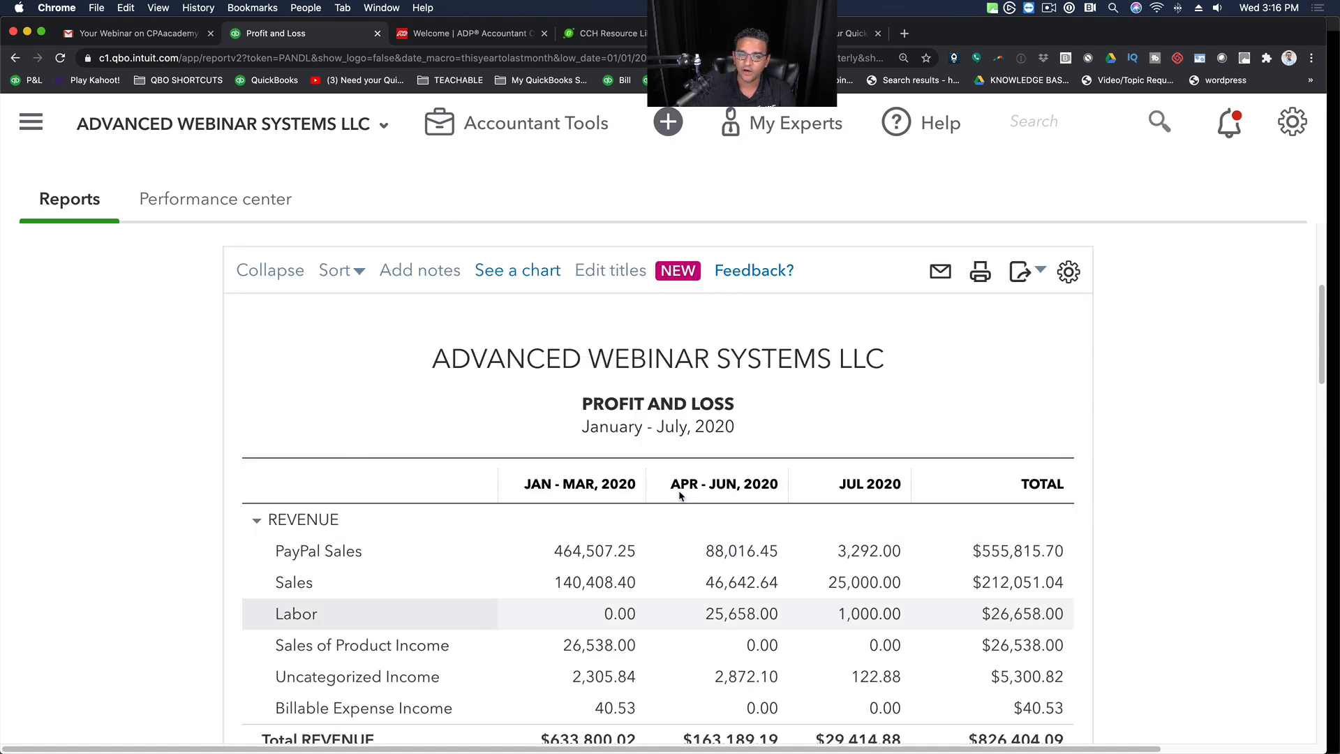
{"action": "left_click", "coordinate": [147, 434]}
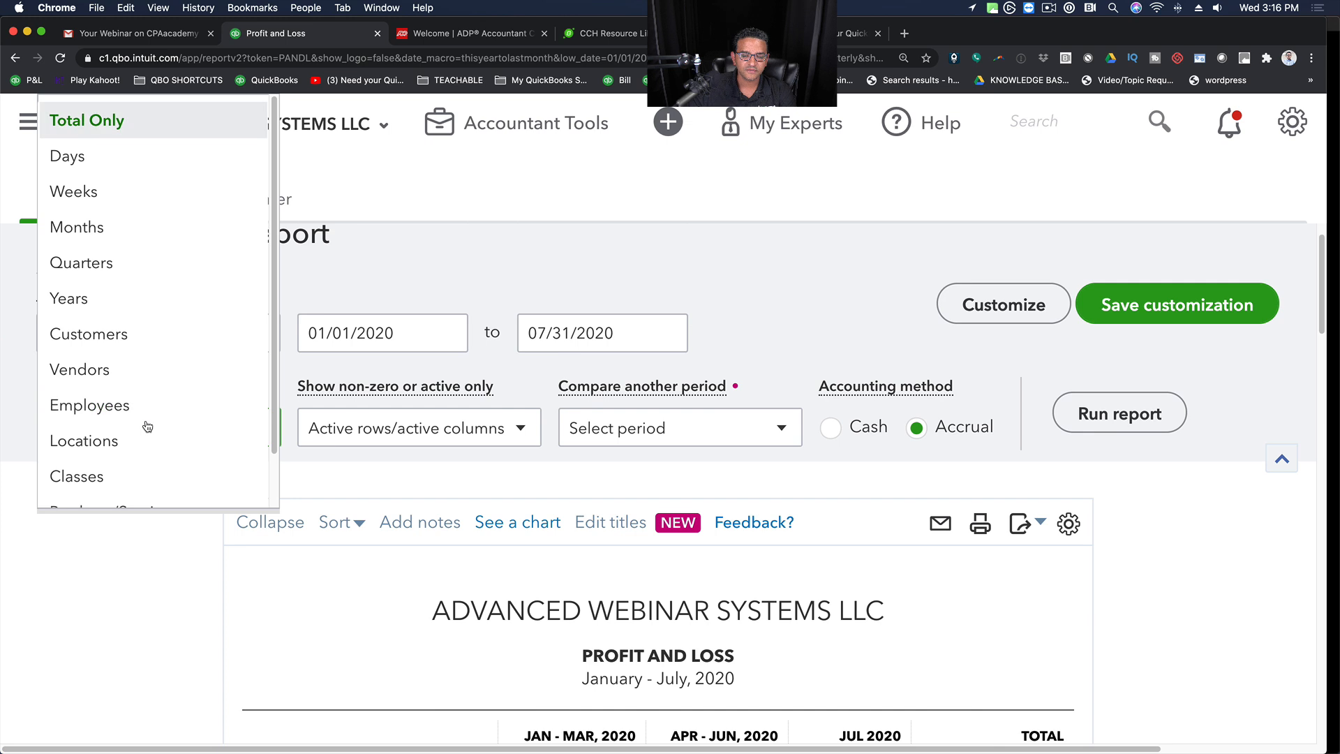
{"action": "left_click", "coordinate": [356, 525]}
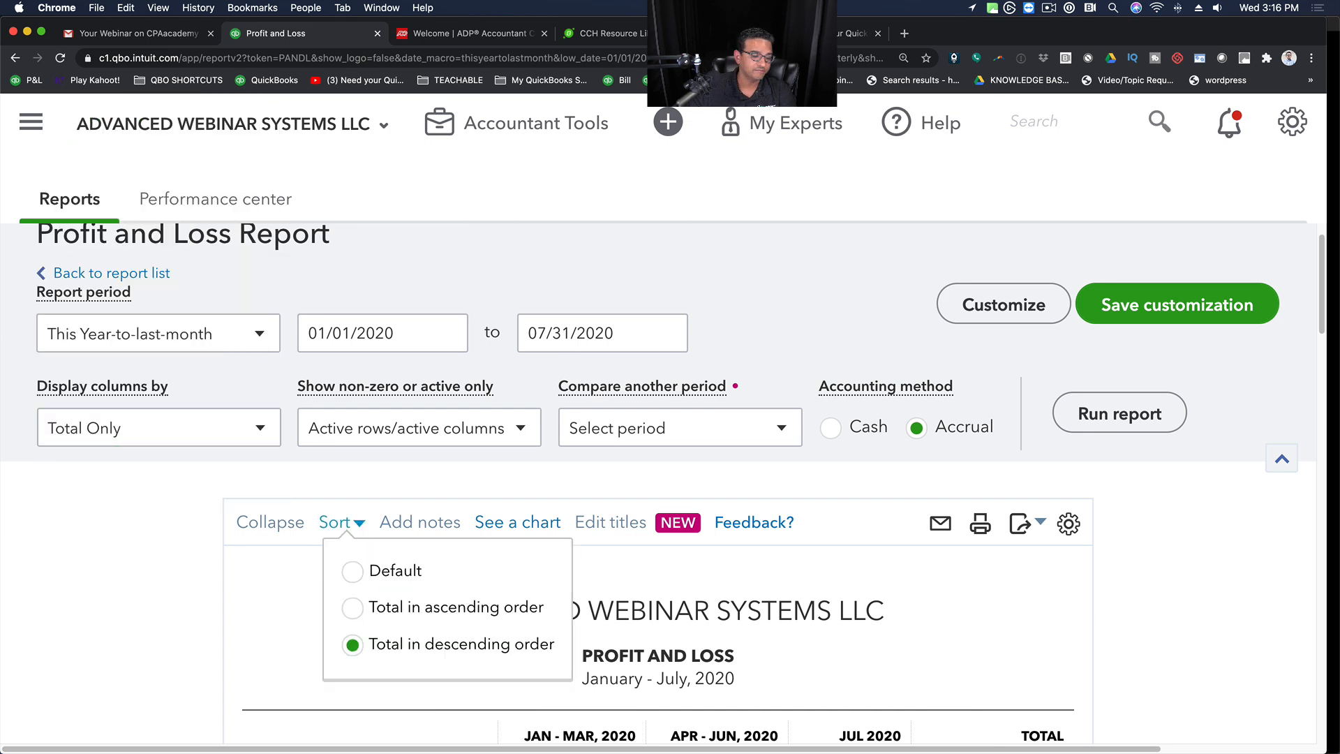
{"action": "left_click", "coordinate": [116, 543]}
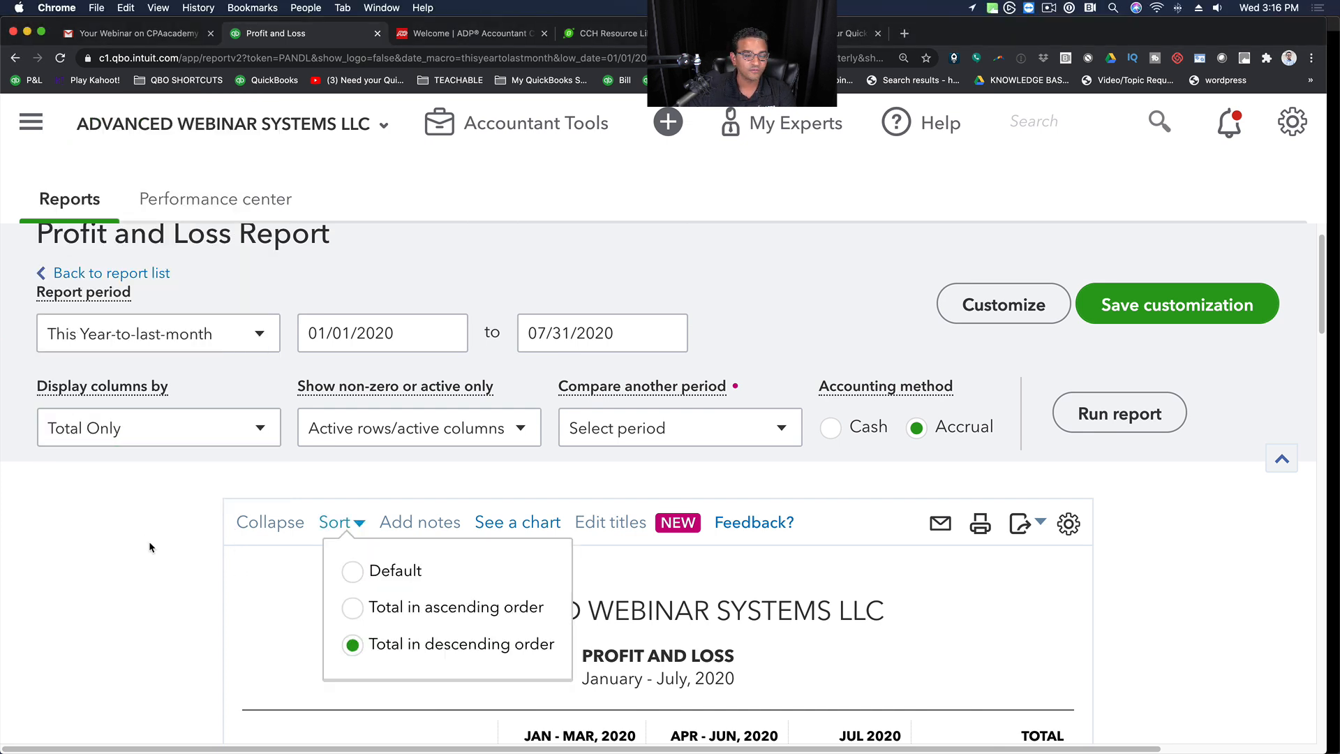
{"action": "left_click", "coordinate": [148, 542]}
Step: Collapse and re-expand the Payroll Expenses group in the report's Expenses section
{"action": "scroll", "coordinate": [413, 555], "scroll_direction": "down", "scroll_amount": 5}
{"action": "scroll", "coordinate": [413, 554], "scroll_direction": "down", "scroll_amount": 4}
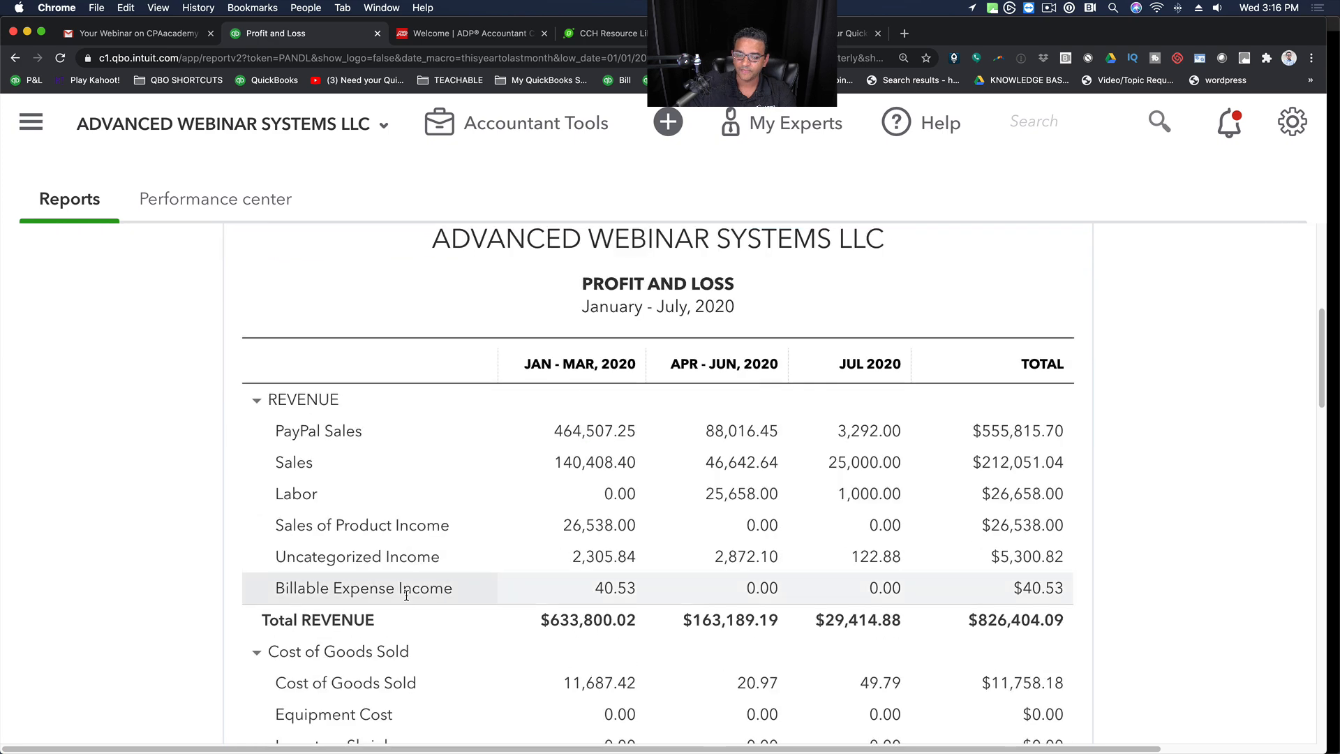
{"action": "scroll", "coordinate": [433, 557], "scroll_direction": "down", "scroll_amount": 3}
{"action": "scroll", "coordinate": [507, 619], "scroll_direction": "down", "scroll_amount": 6}
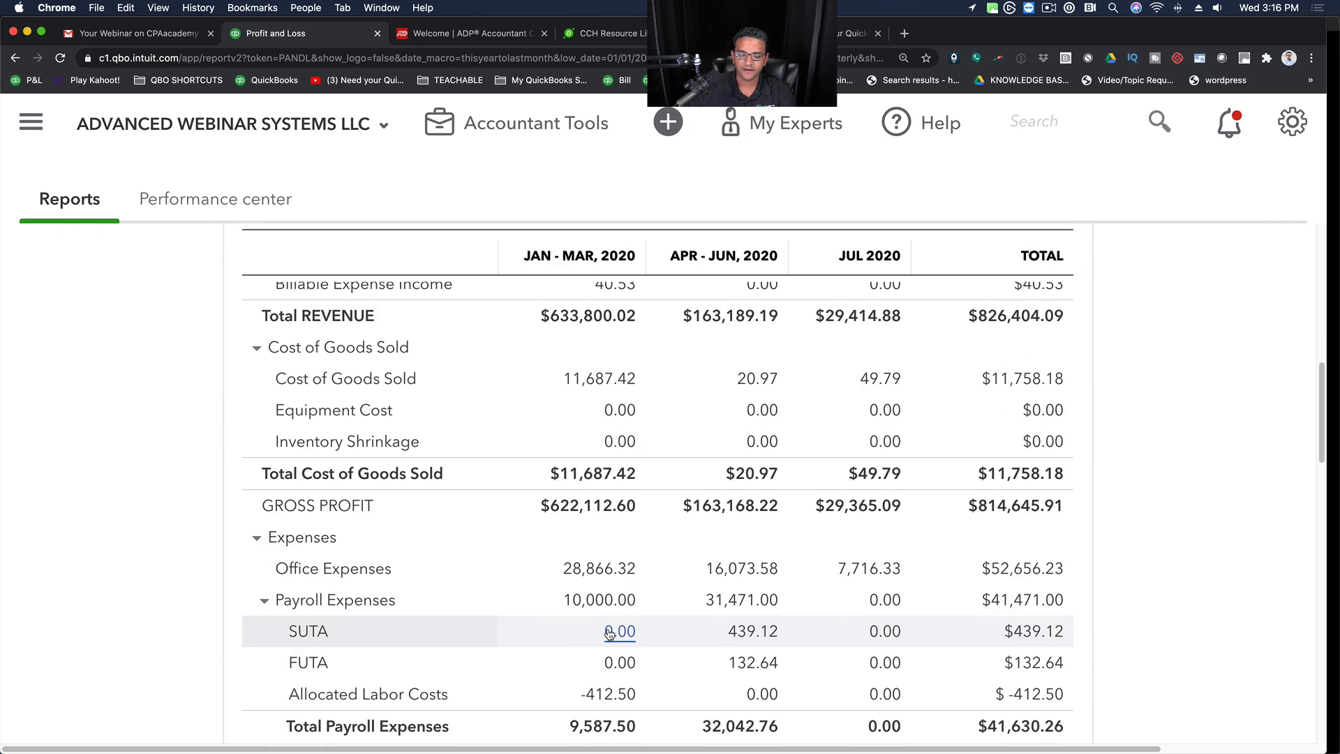
{"action": "scroll", "coordinate": [590, 640], "scroll_direction": "down", "scroll_amount": 1}
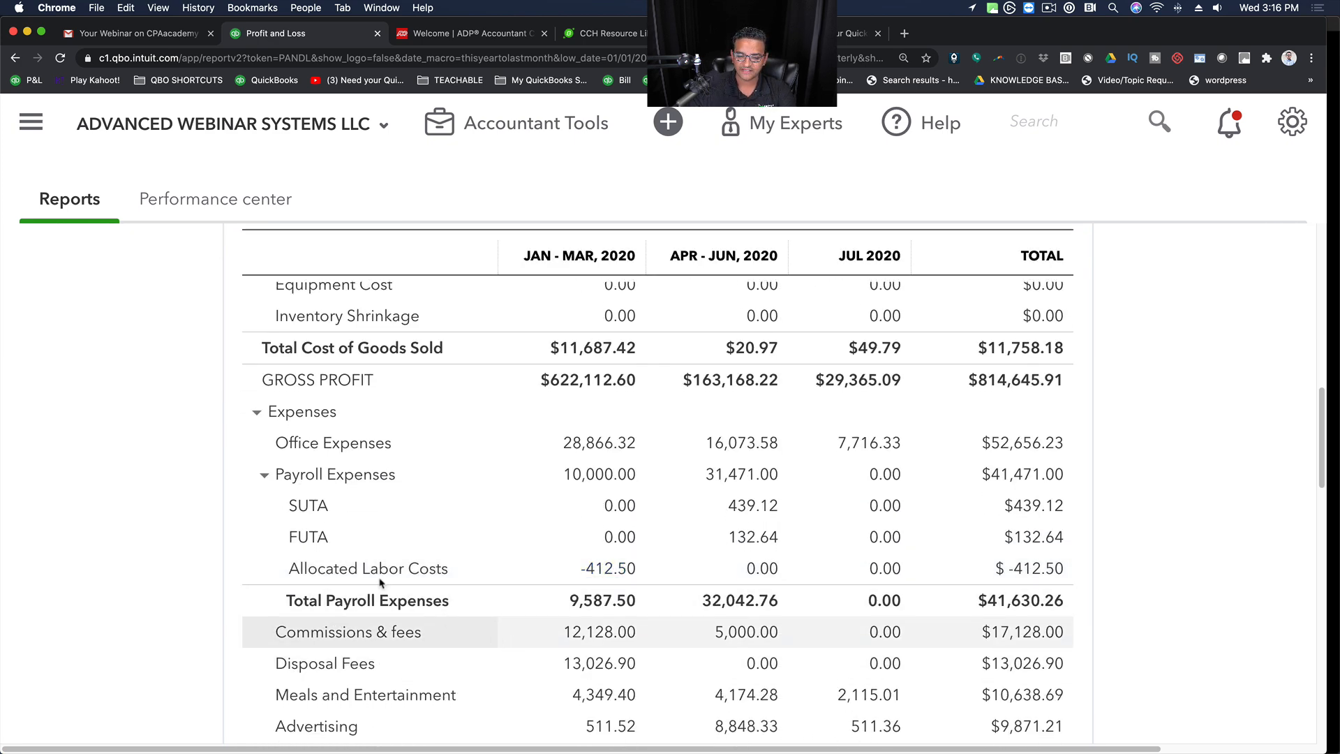
{"action": "left_click", "coordinate": [265, 475]}
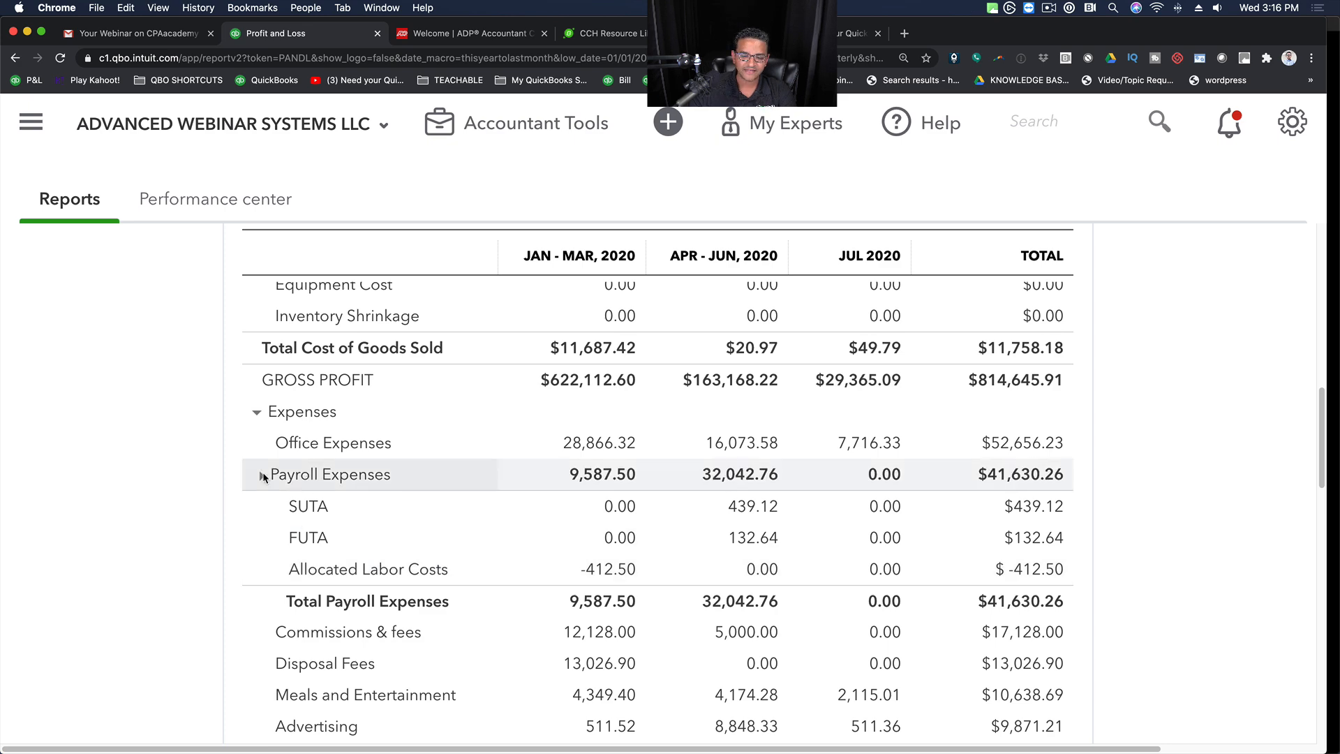
{"action": "left_click", "coordinate": [263, 475]}
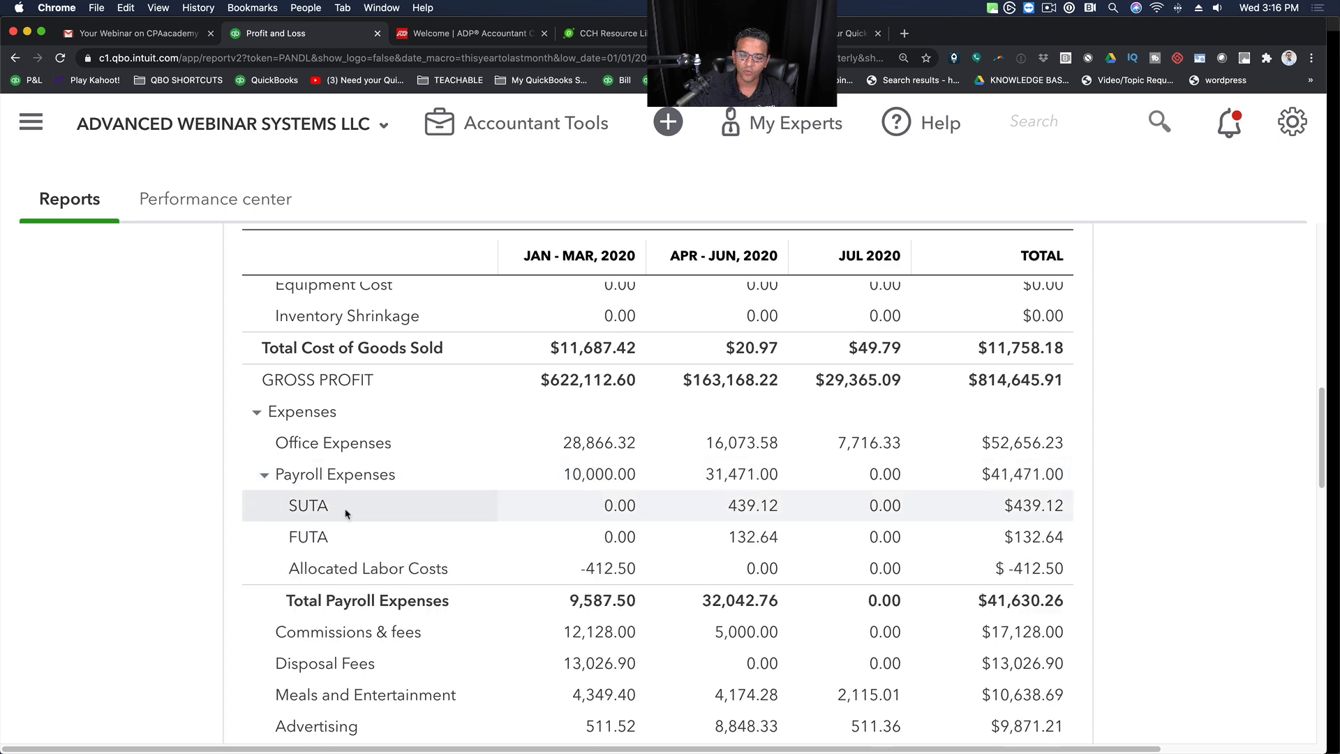
Step: Collapse and re-expand the Payroll Taxes and Payroll Expenses groups in the report's Expenses section
{"action": "scroll", "coordinate": [412, 608], "scroll_direction": "down", "scroll_amount": 15}
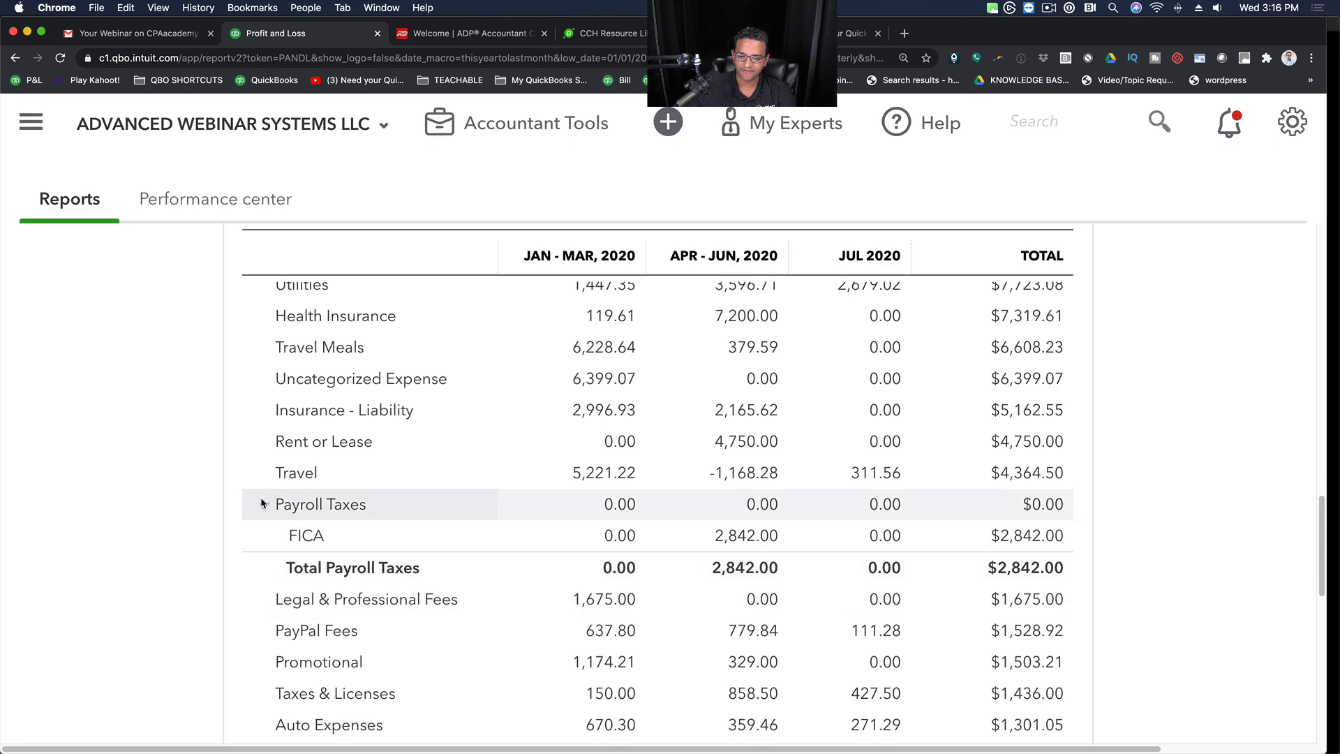
{"action": "left_click", "coordinate": [263, 504]}
{"action": "left_click", "coordinate": [263, 504]}
{"action": "scroll", "coordinate": [458, 590], "scroll_direction": "down", "scroll_amount": 5}
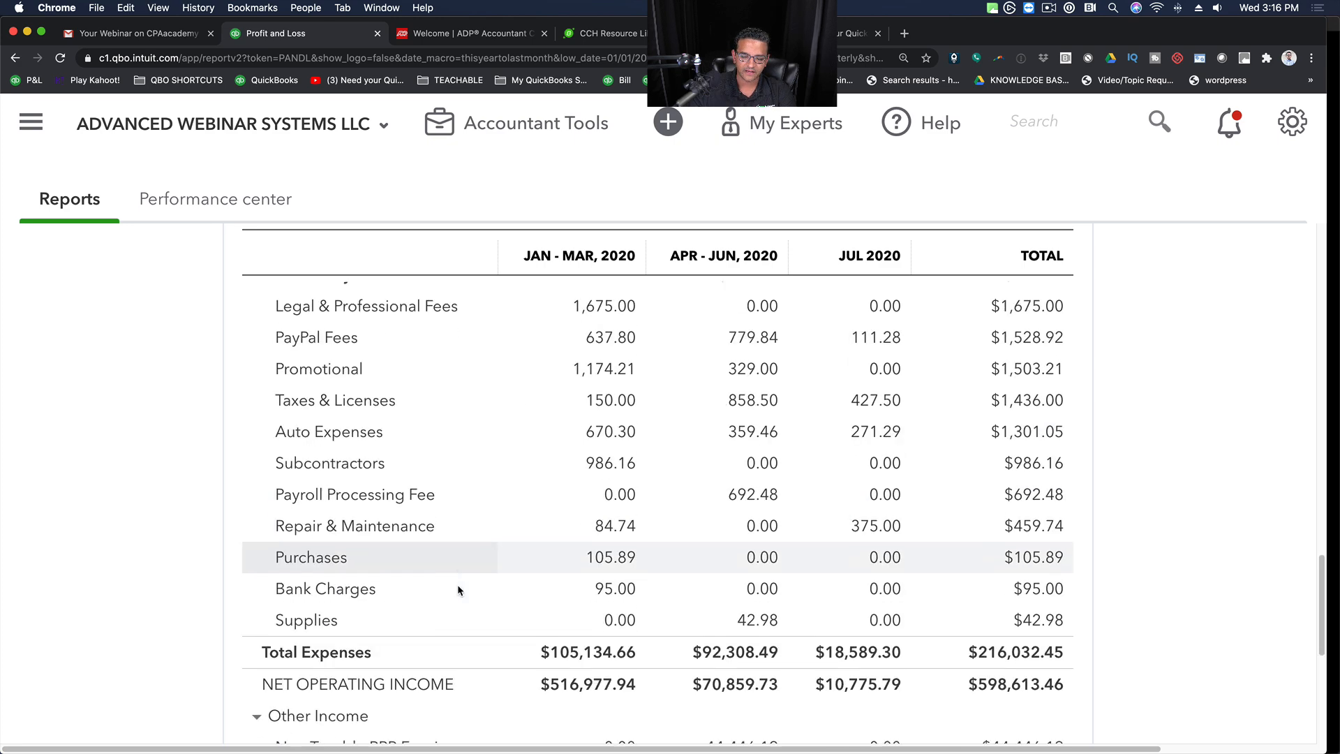
{"action": "scroll", "coordinate": [458, 590], "scroll_direction": "up", "scroll_amount": 12}
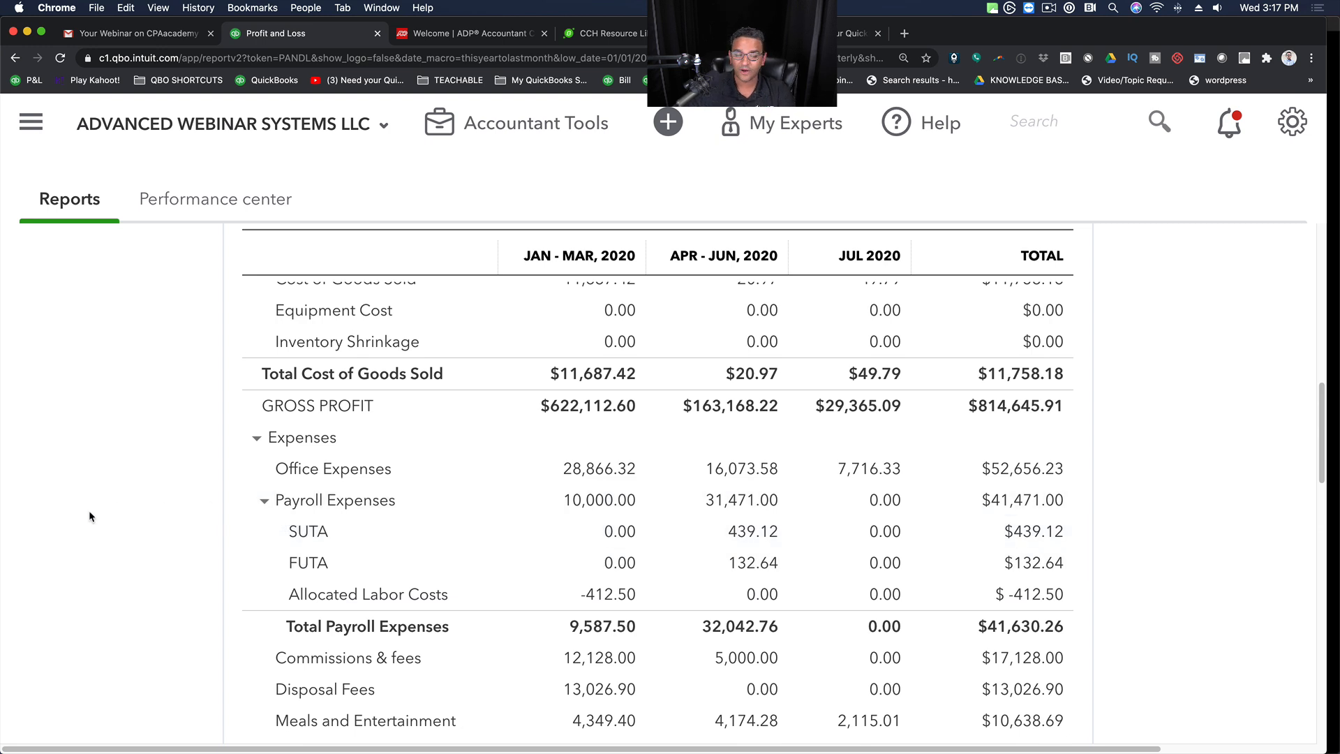
{"action": "left_click", "coordinate": [264, 504]}
{"action": "left_click", "coordinate": [263, 503]}
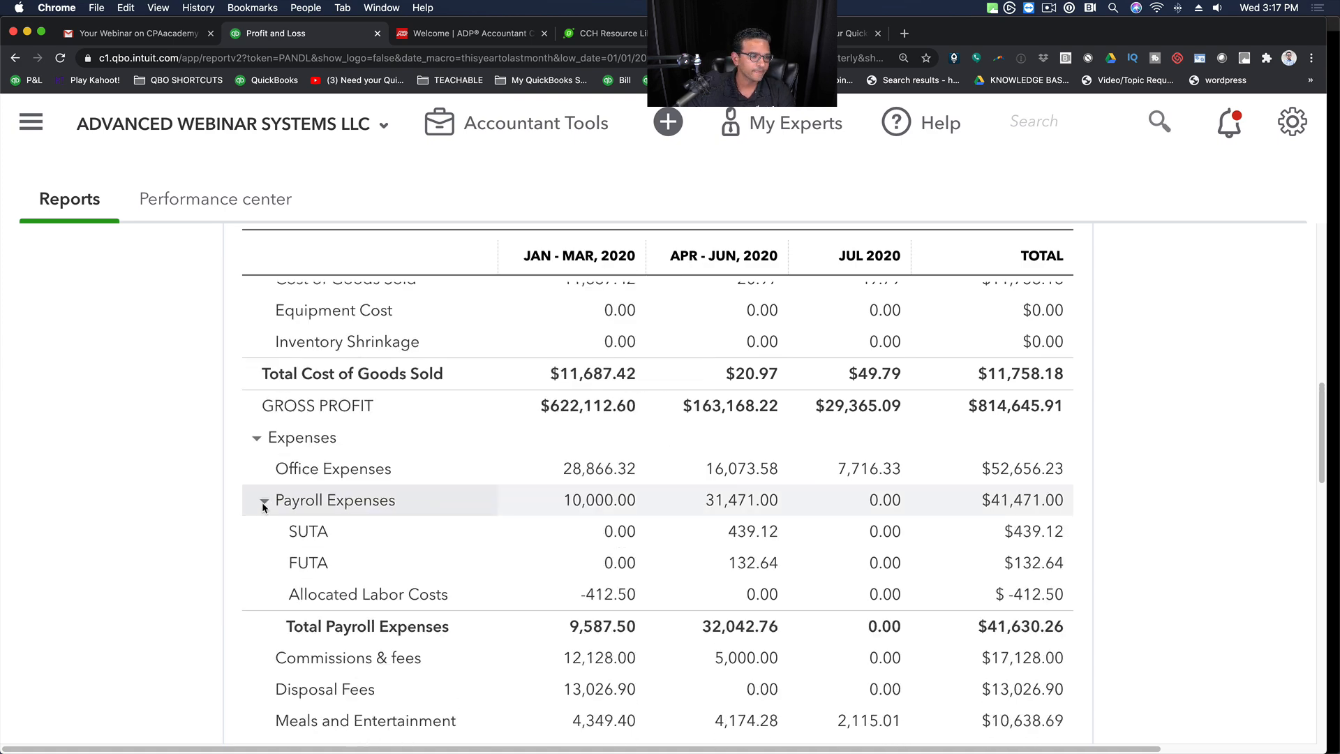
Step: Collapse all account groups in the Profit and Loss report at once and review the condensed rows
{"action": "scroll", "coordinate": [229, 501], "scroll_direction": "up", "scroll_amount": 10}
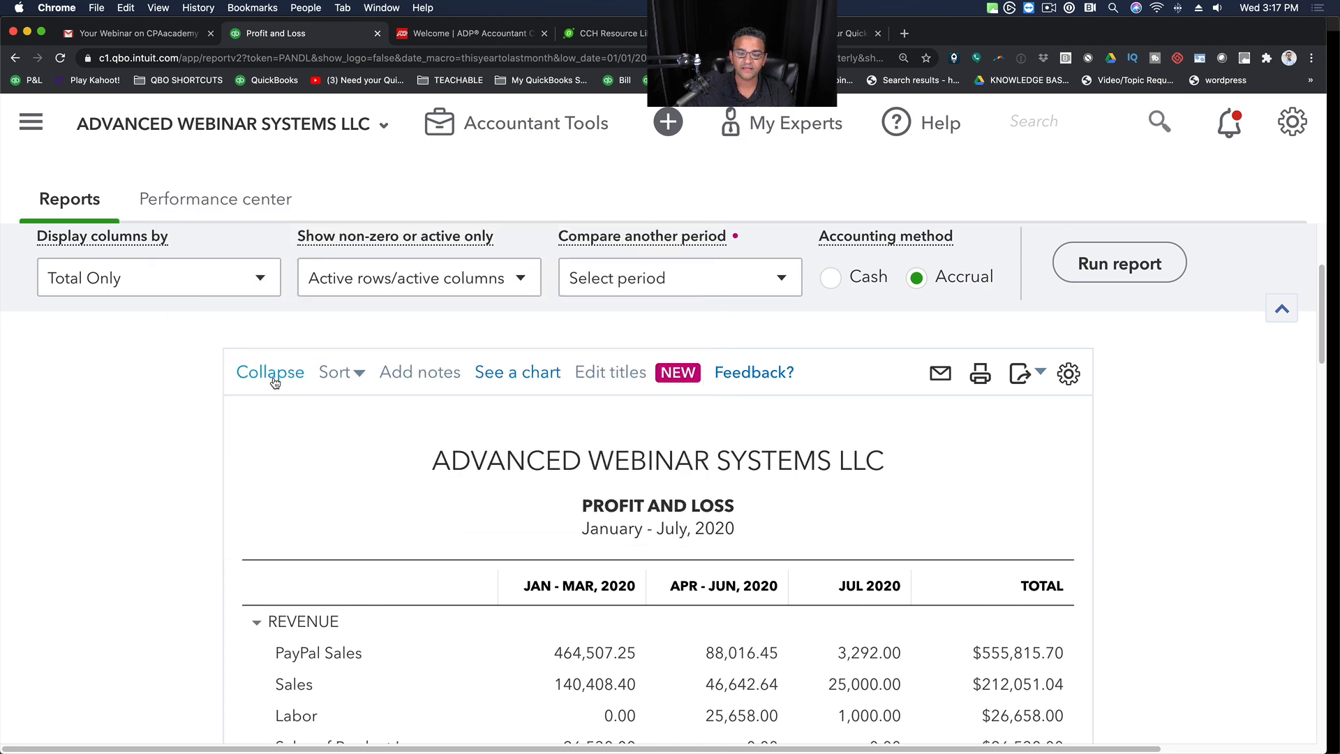
{"action": "left_click", "coordinate": [274, 380]}
{"action": "scroll", "coordinate": [131, 446], "scroll_direction": "down", "scroll_amount": 2}
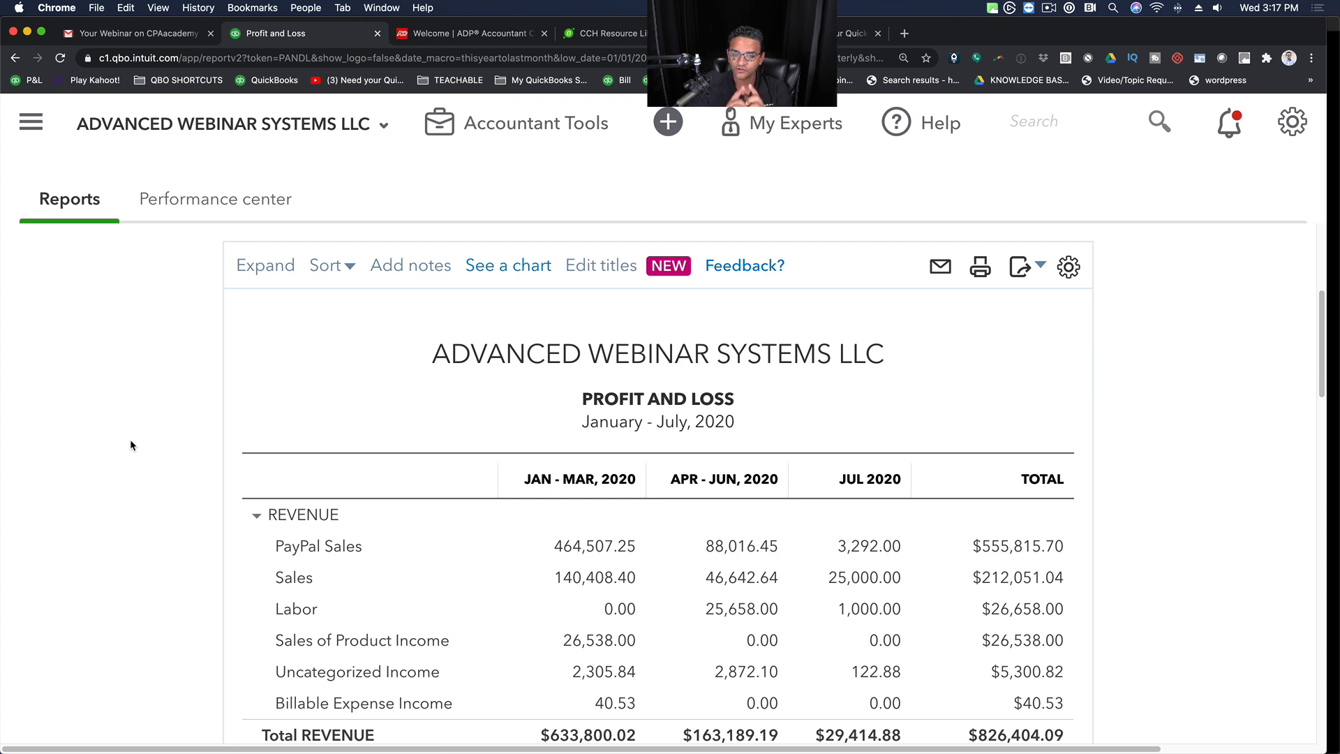
{"action": "scroll", "coordinate": [144, 542], "scroll_direction": "down", "scroll_amount": 3}
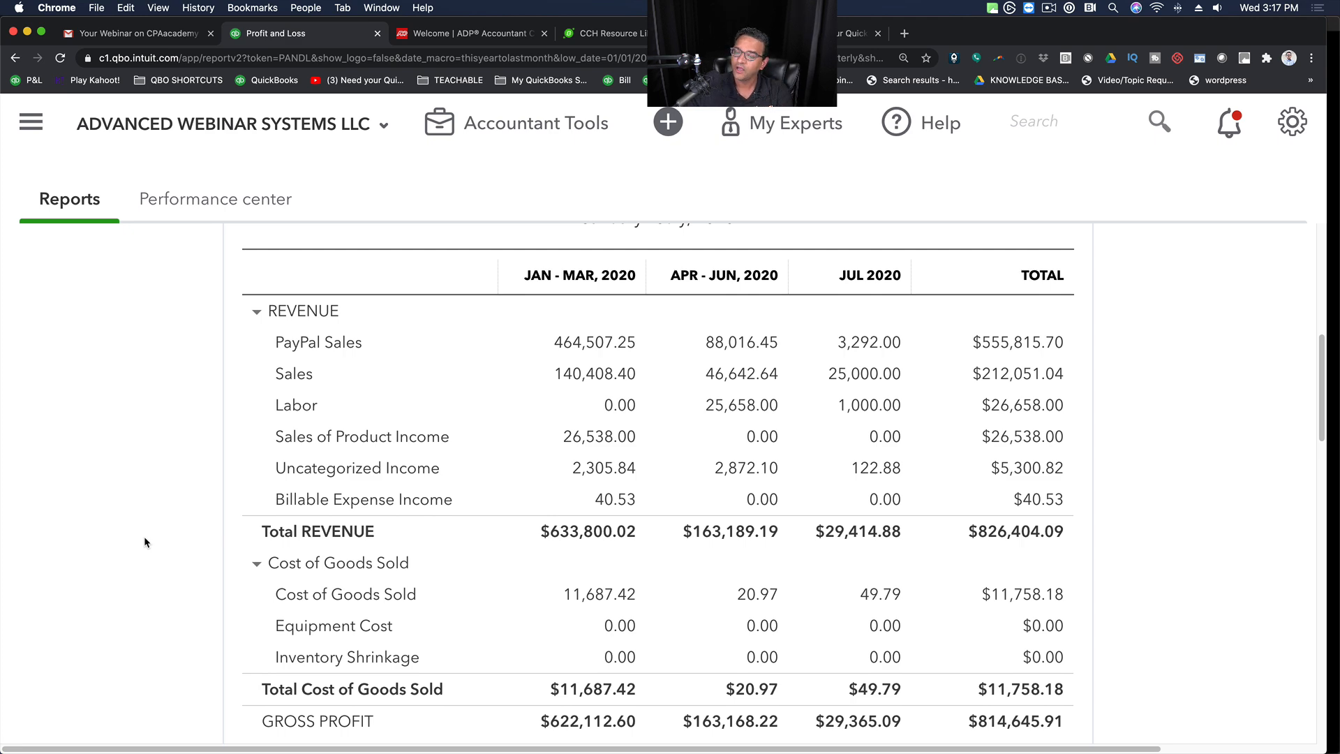
{"action": "scroll", "coordinate": [145, 542], "scroll_direction": "down", "scroll_amount": 2}
{"action": "scroll", "coordinate": [145, 541], "scroll_direction": "up", "scroll_amount": 6}
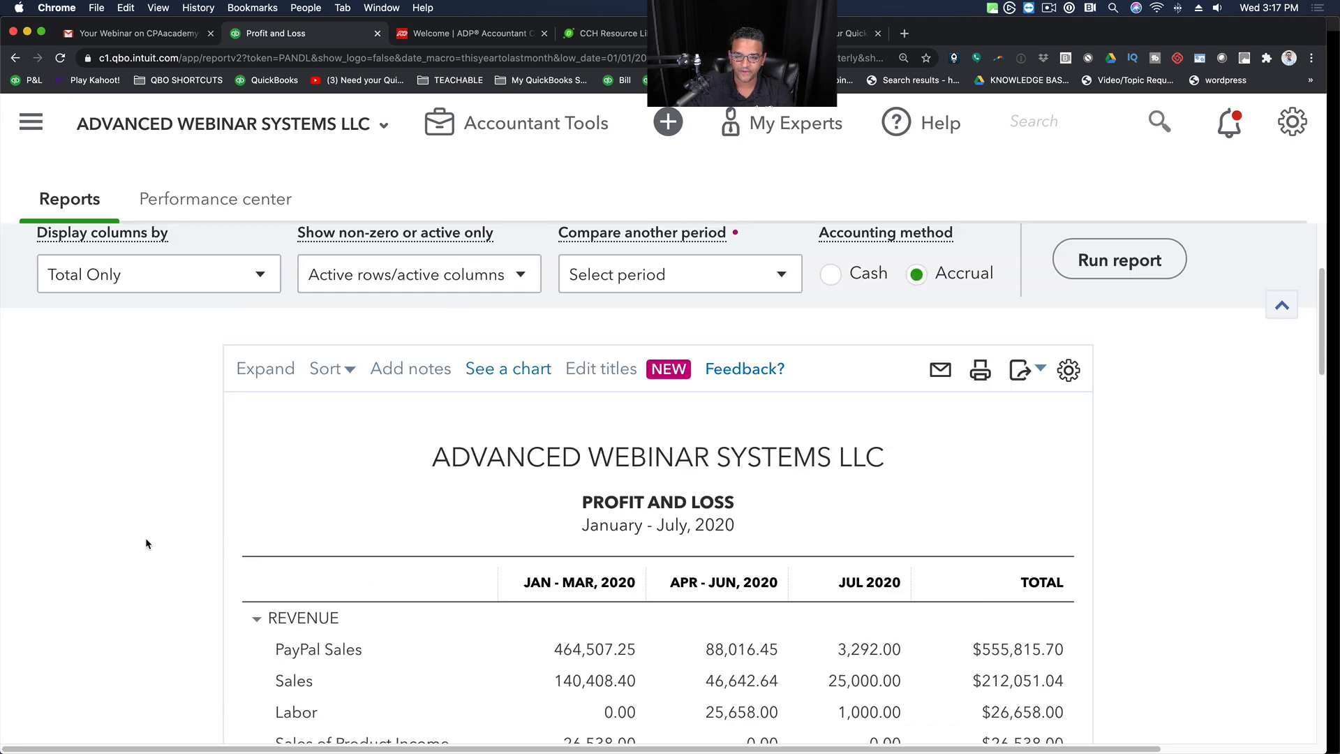
Step: Expand all the report's account groups again, then collapse only the Payroll Expenses group and check Payroll Taxes
{"action": "left_click", "coordinate": [262, 368]}
{"action": "scroll", "coordinate": [139, 567], "scroll_direction": "down", "scroll_amount": 5}
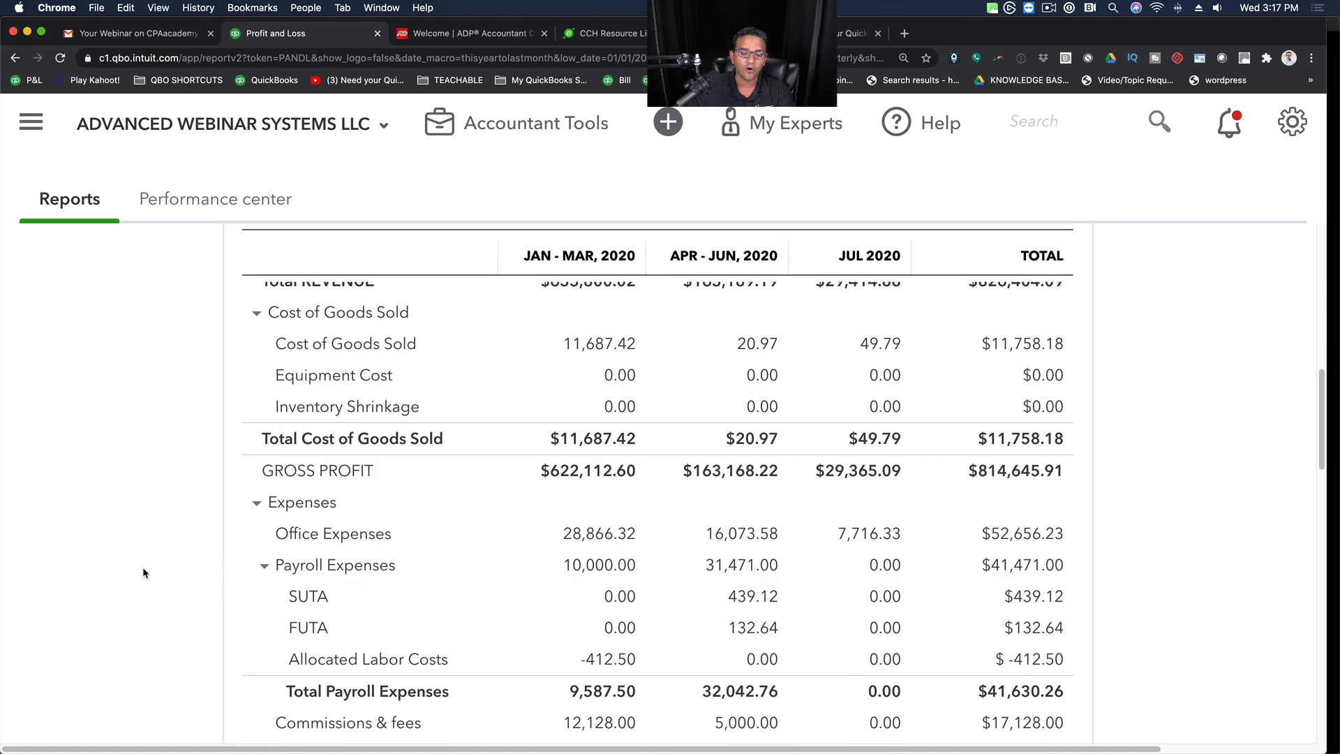
{"action": "scroll", "coordinate": [143, 569], "scroll_direction": "down", "scroll_amount": 1}
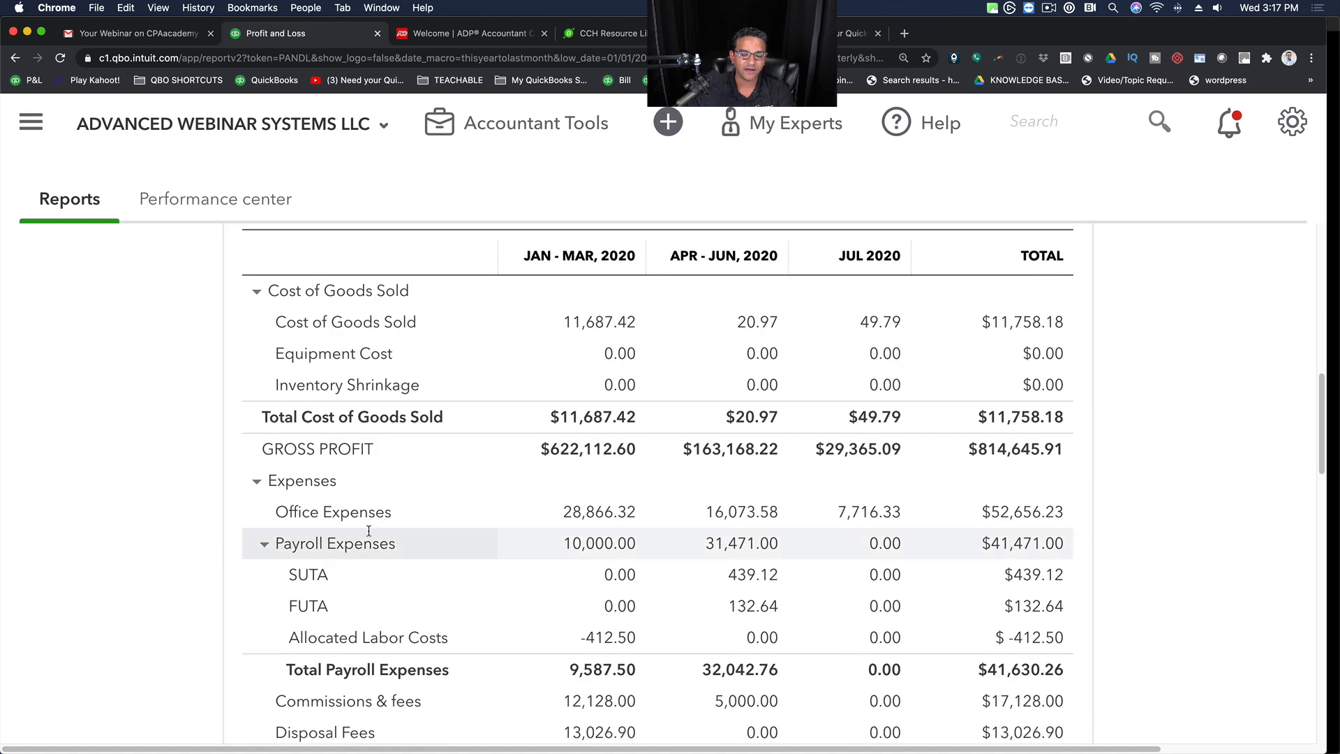
{"action": "left_click", "coordinate": [265, 543]}
{"action": "scroll", "coordinate": [250, 605], "scroll_direction": "down", "scroll_amount": 5}
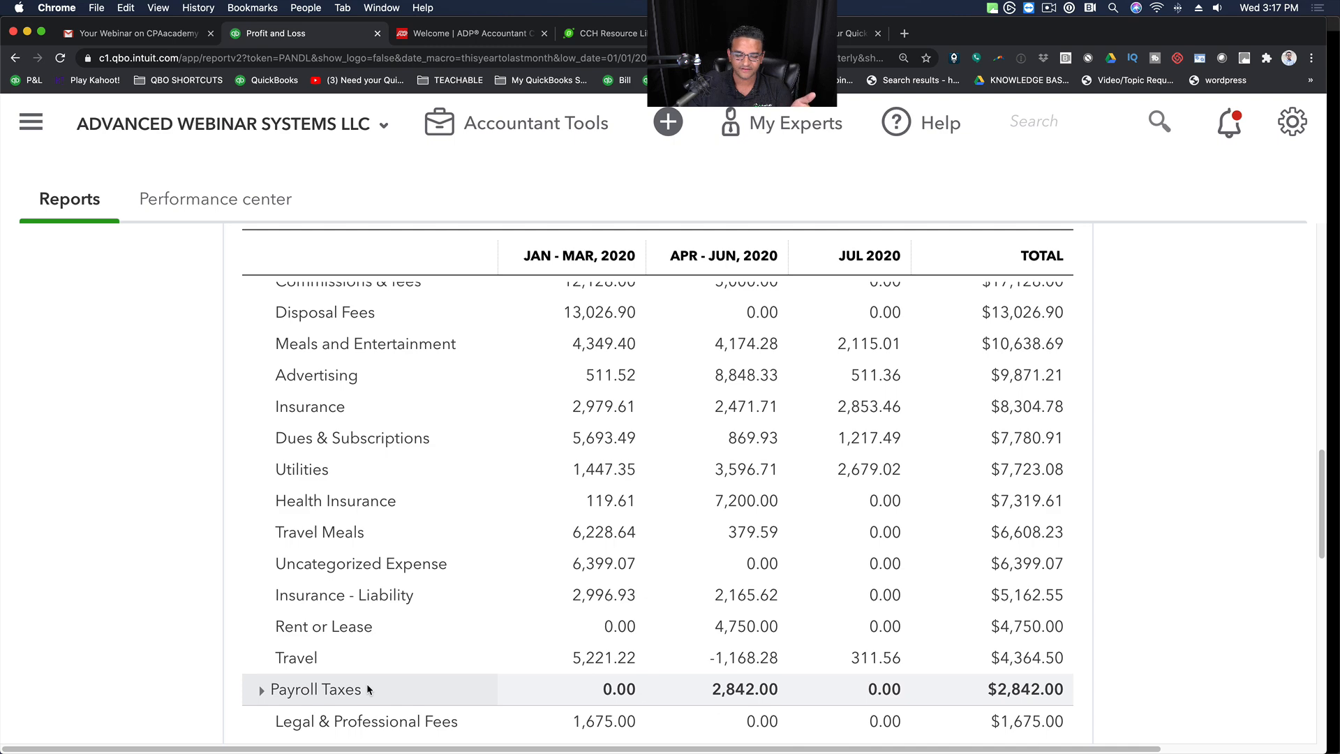
Step: Collapse all account groups in the Profit and Loss report at once again
{"action": "scroll", "coordinate": [375, 559], "scroll_direction": "up", "scroll_amount": 5}
{"action": "scroll", "coordinate": [375, 565], "scroll_direction": "up", "scroll_amount": 10}
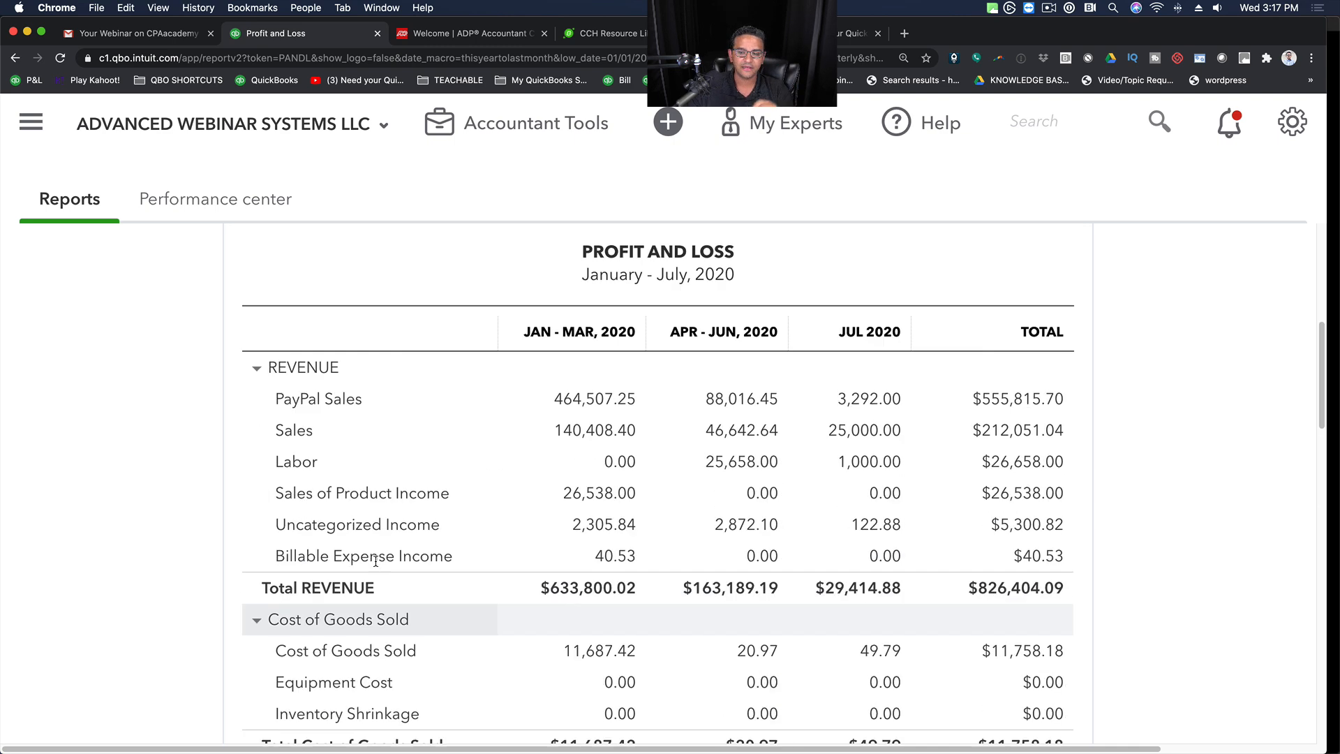
{"action": "left_click", "coordinate": [278, 418]}
{"action": "scroll", "coordinate": [278, 417], "scroll_direction": "down", "scroll_amount": 3}
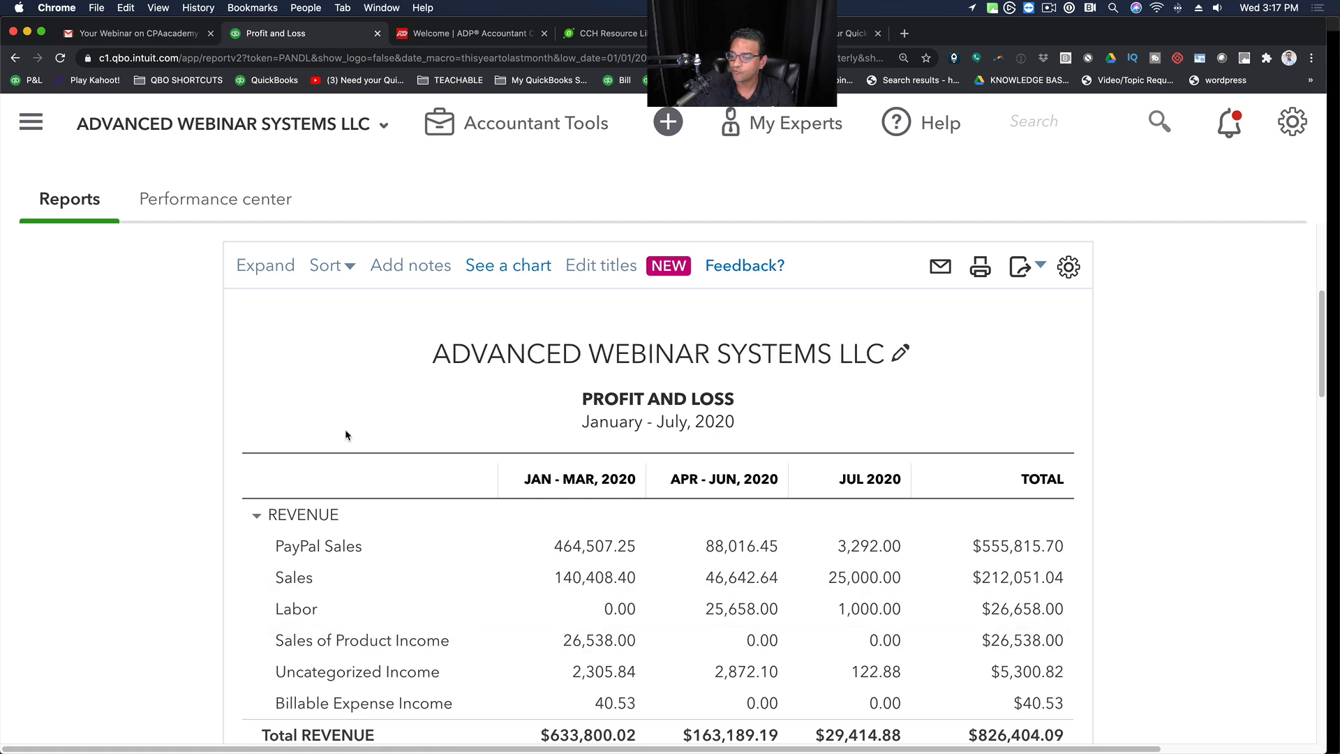
Step: Examine the collapsed quarterly report from Revenue and Cost of Goods Sold through Expenses, Other Income and Other Expenses
{"action": "scroll", "coordinate": [90, 556], "scroll_direction": "down", "scroll_amount": 6}
{"action": "scroll", "coordinate": [116, 551], "scroll_direction": "down", "scroll_amount": 2}
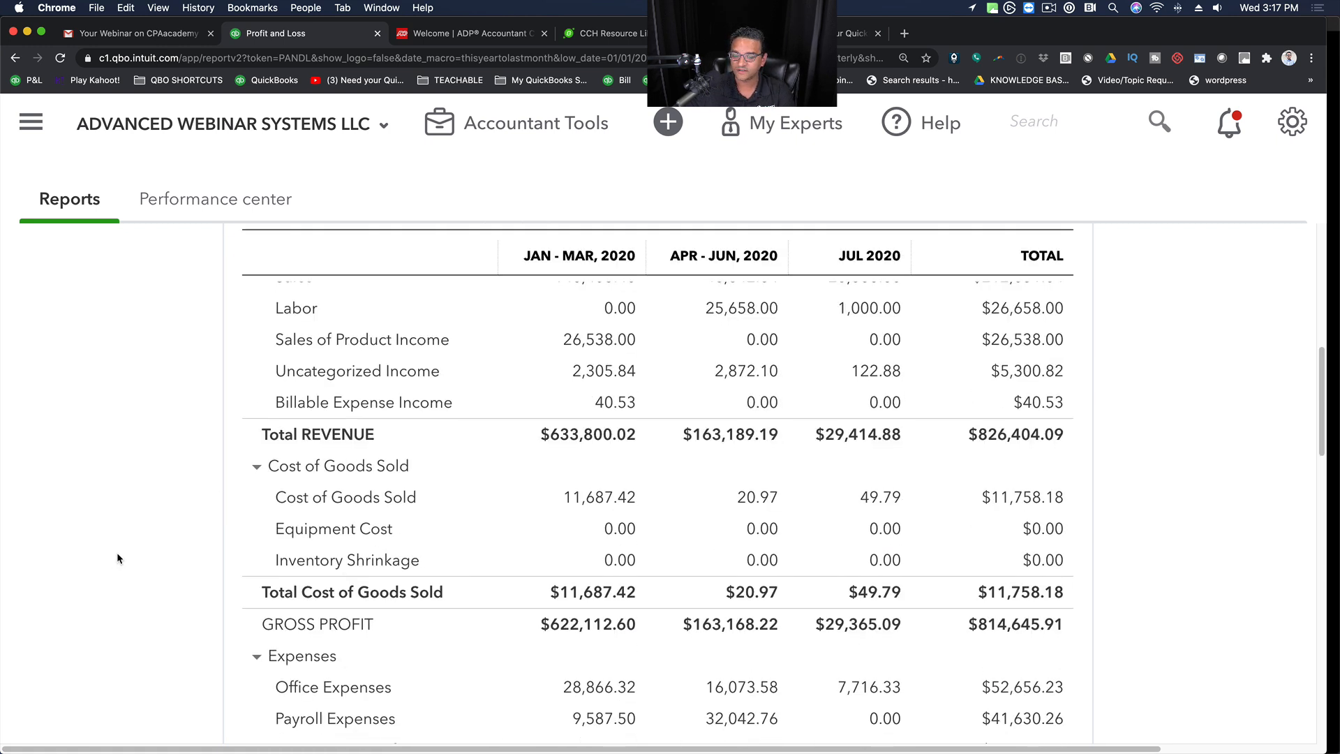
{"action": "scroll", "coordinate": [94, 475], "scroll_direction": "down", "scroll_amount": 4}
{"action": "scroll", "coordinate": [95, 480], "scroll_direction": "down", "scroll_amount": 6}
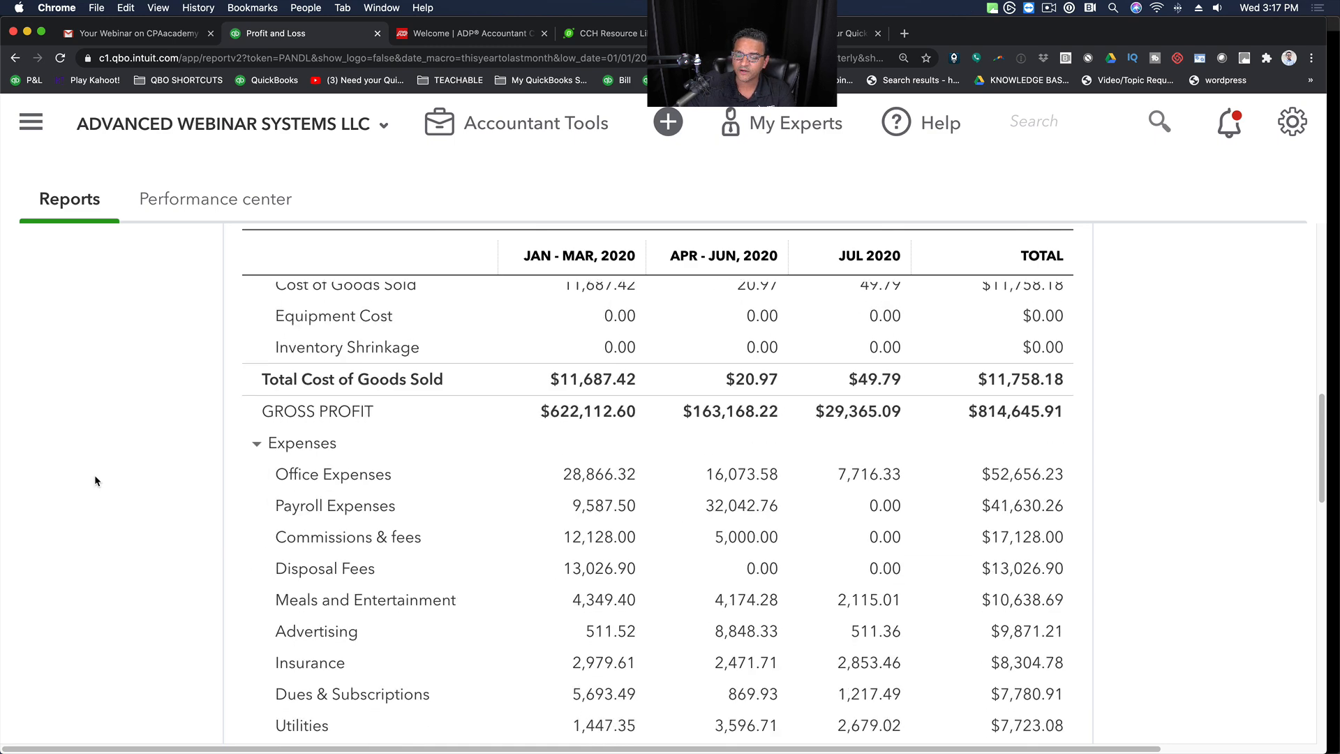
{"action": "scroll", "coordinate": [99, 479], "scroll_direction": "down", "scroll_amount": 12}
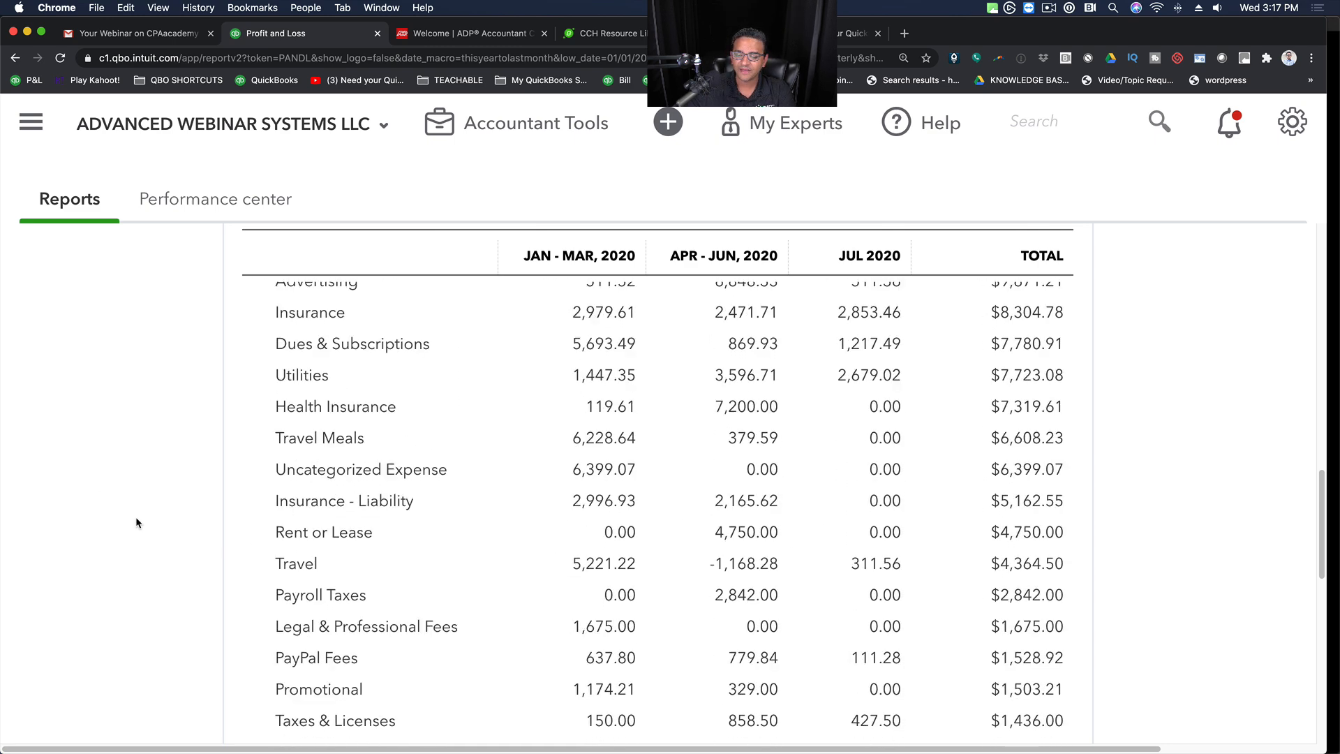
{"action": "scroll", "coordinate": [592, 496], "scroll_direction": "up", "scroll_amount": 1}
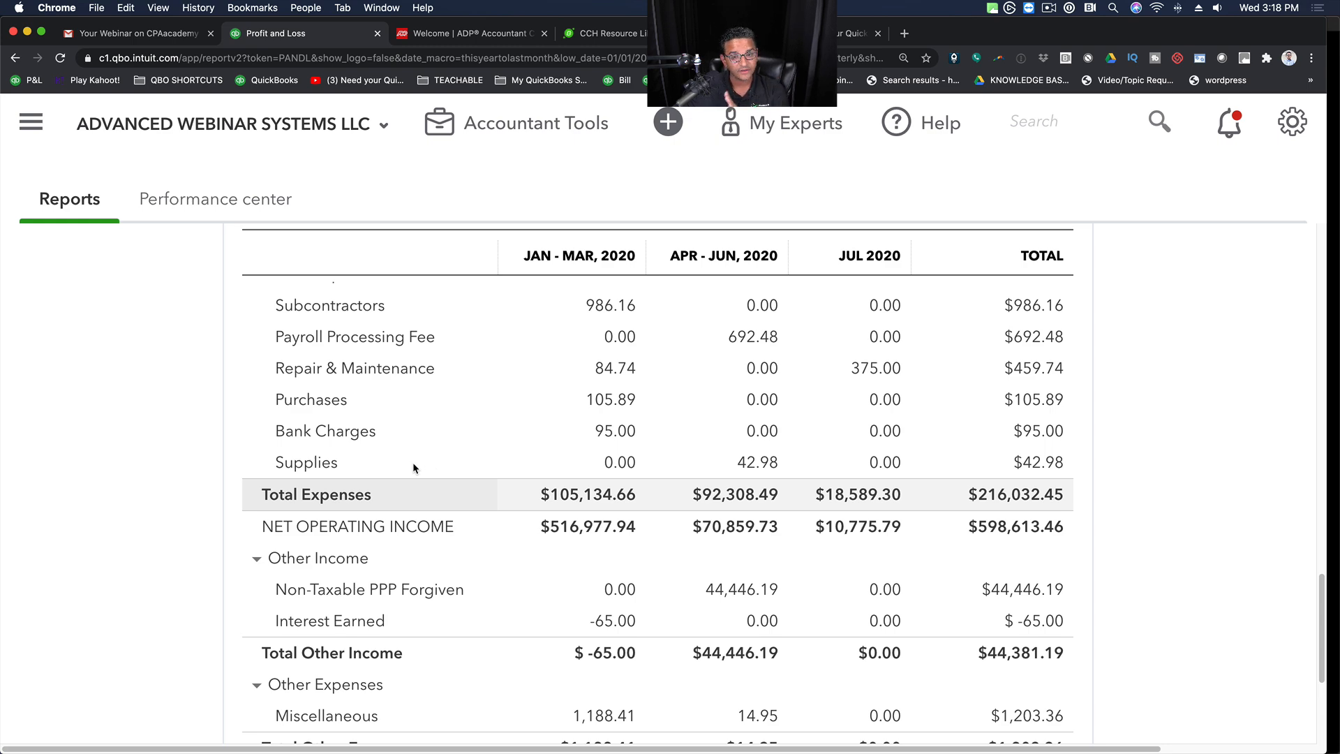
{"action": "scroll", "coordinate": [413, 463], "scroll_direction": "up", "scroll_amount": 6}
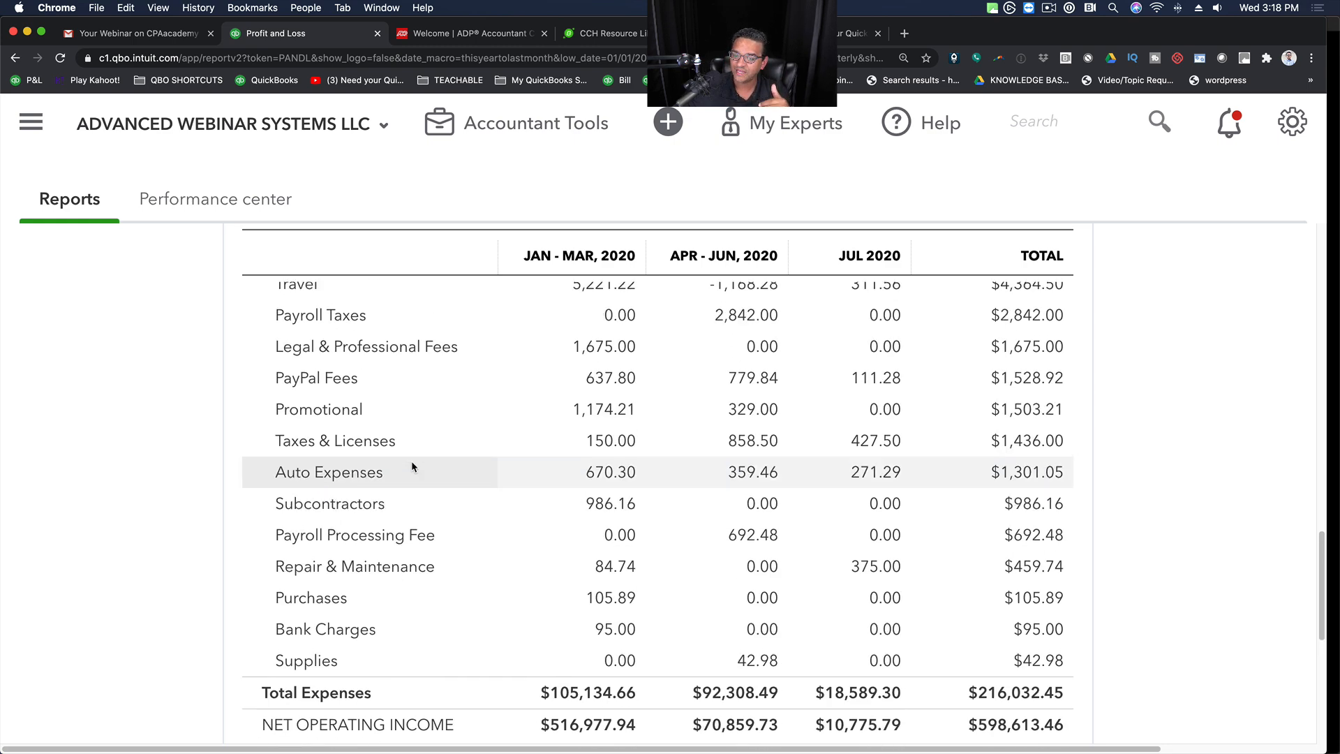
{"action": "scroll", "coordinate": [411, 462], "scroll_direction": "up", "scroll_amount": 10}
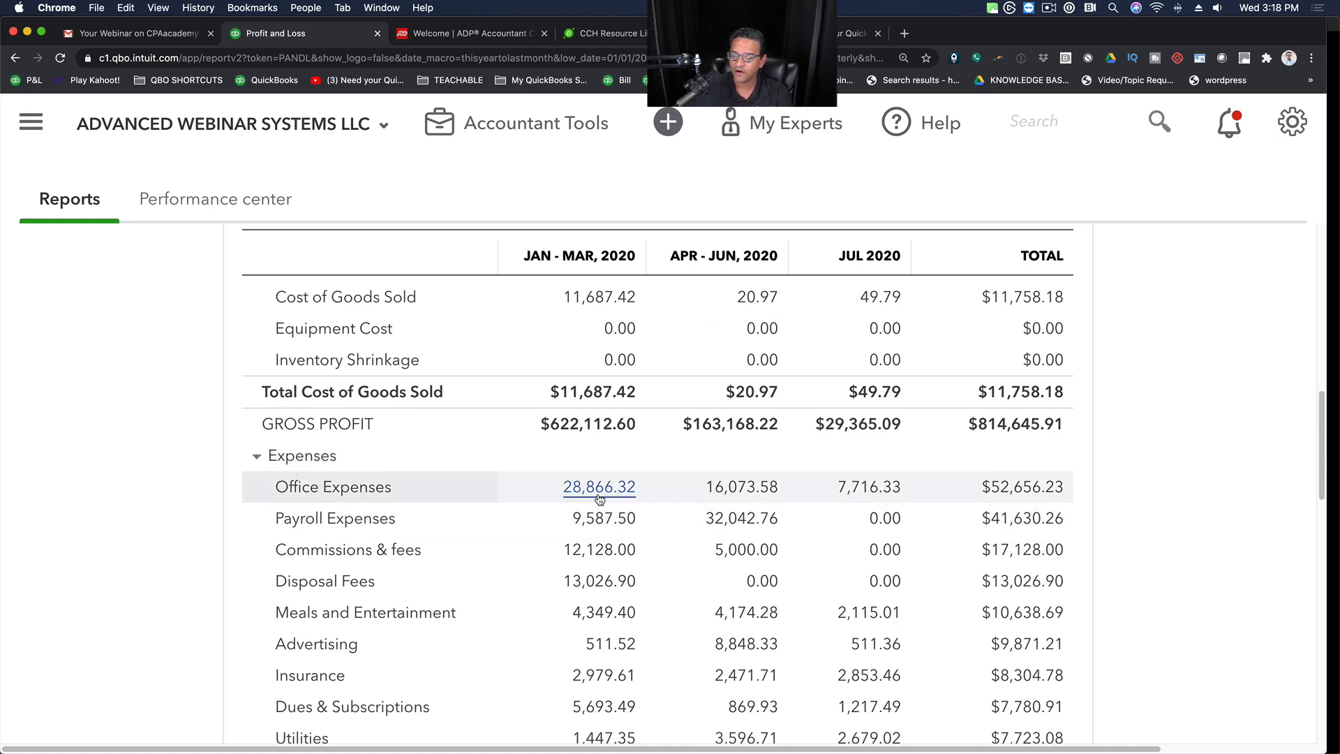
{"action": "scroll", "coordinate": [599, 497], "scroll_direction": "up", "scroll_amount": 12}
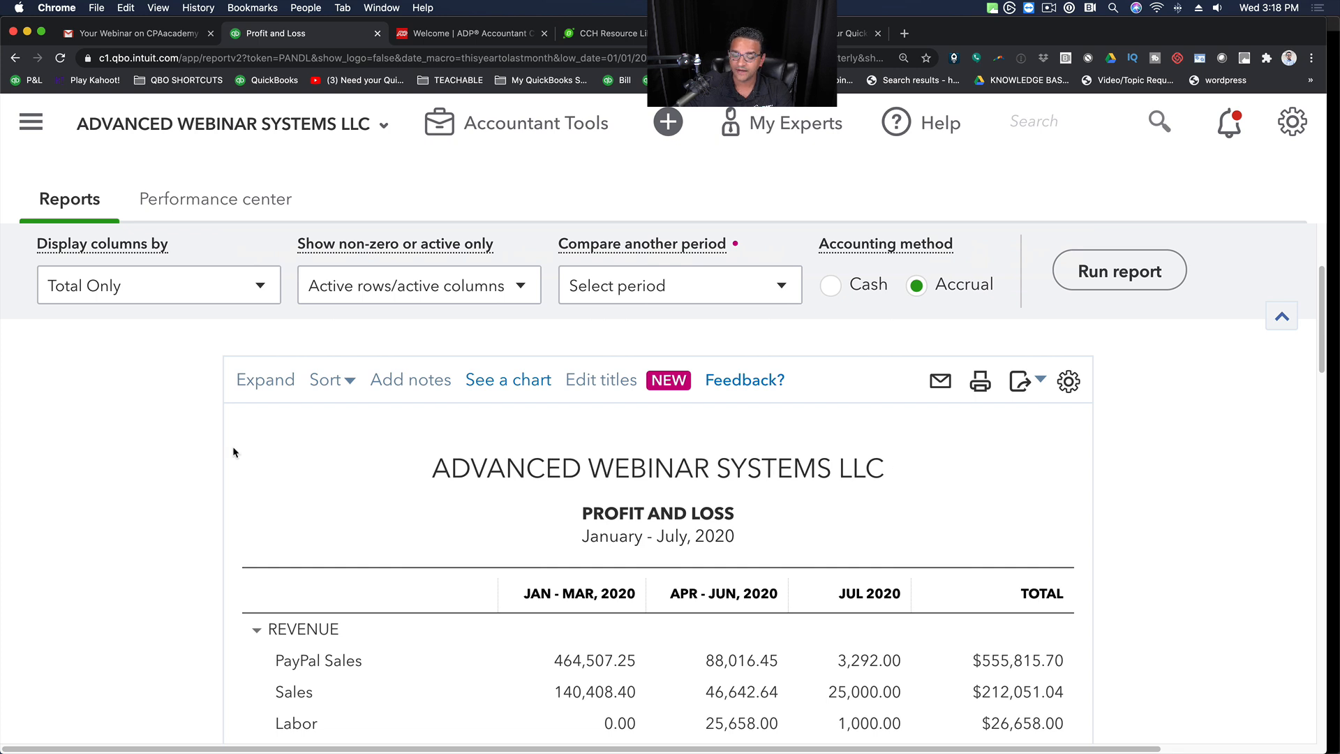
Step: View the active, all and non-zero choices for the report's rows and columns, then close them
{"action": "left_click", "coordinate": [492, 273]}
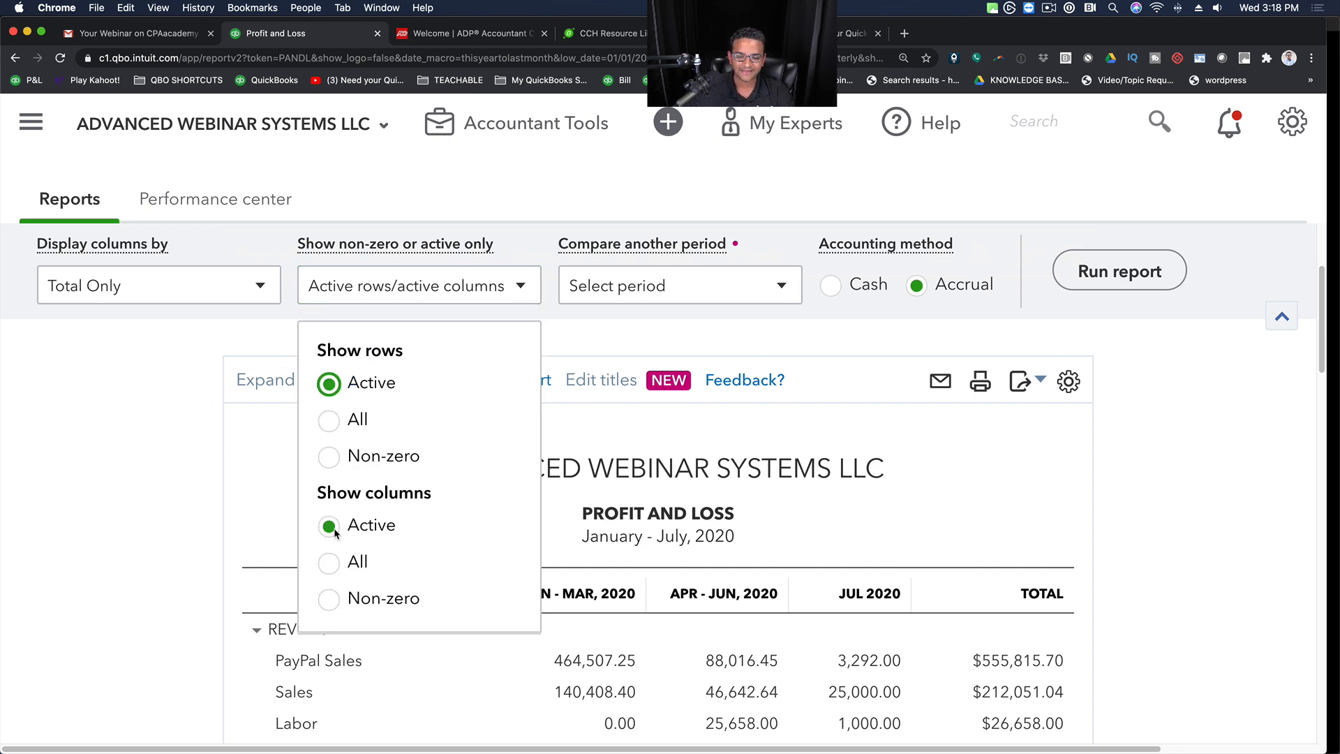
{"action": "left_click", "coordinate": [176, 404]}
{"action": "scroll", "coordinate": [176, 405], "scroll_direction": "down", "scroll_amount": 2}
{"action": "scroll", "coordinate": [175, 405], "scroll_direction": "up", "scroll_amount": 1}
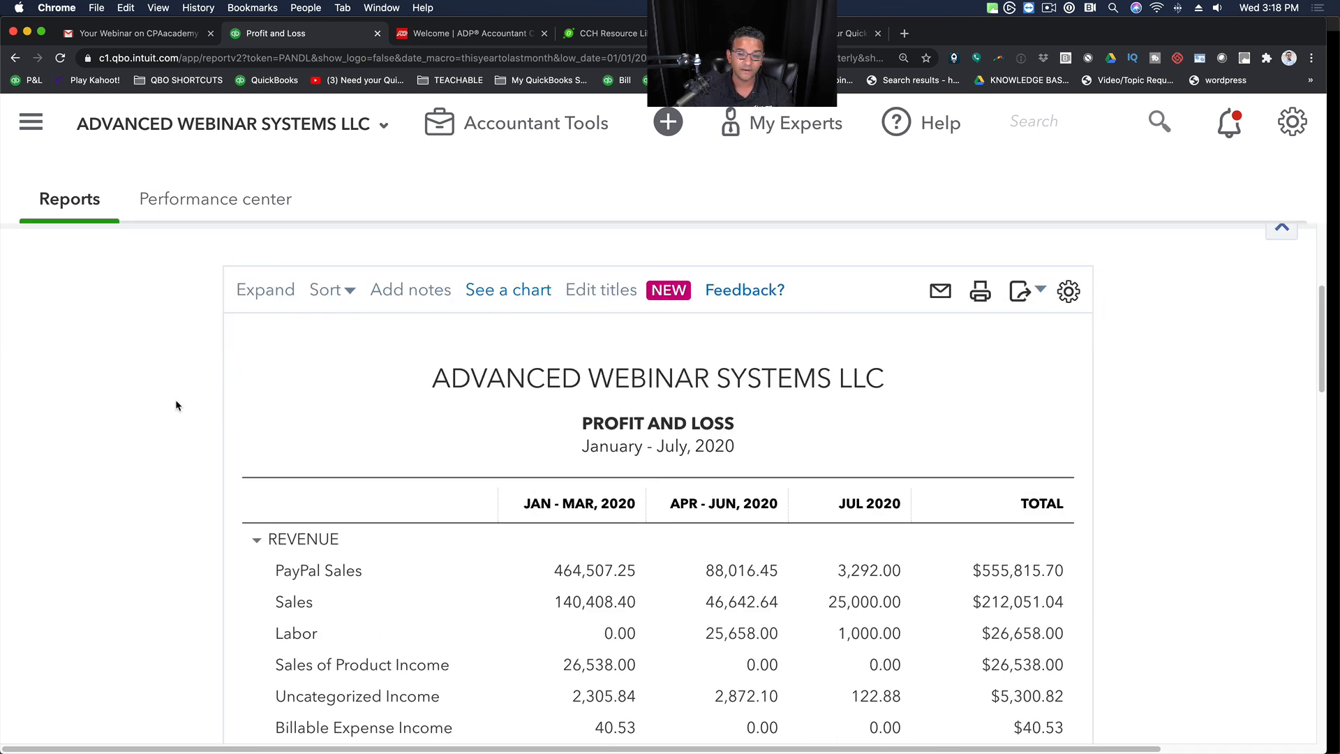
Step: Set the report period to Last Month and rerun the Profit and Loss report
{"action": "scroll", "coordinate": [260, 410], "scroll_direction": "up", "scroll_amount": 3}
{"action": "left_click", "coordinate": [167, 332]}
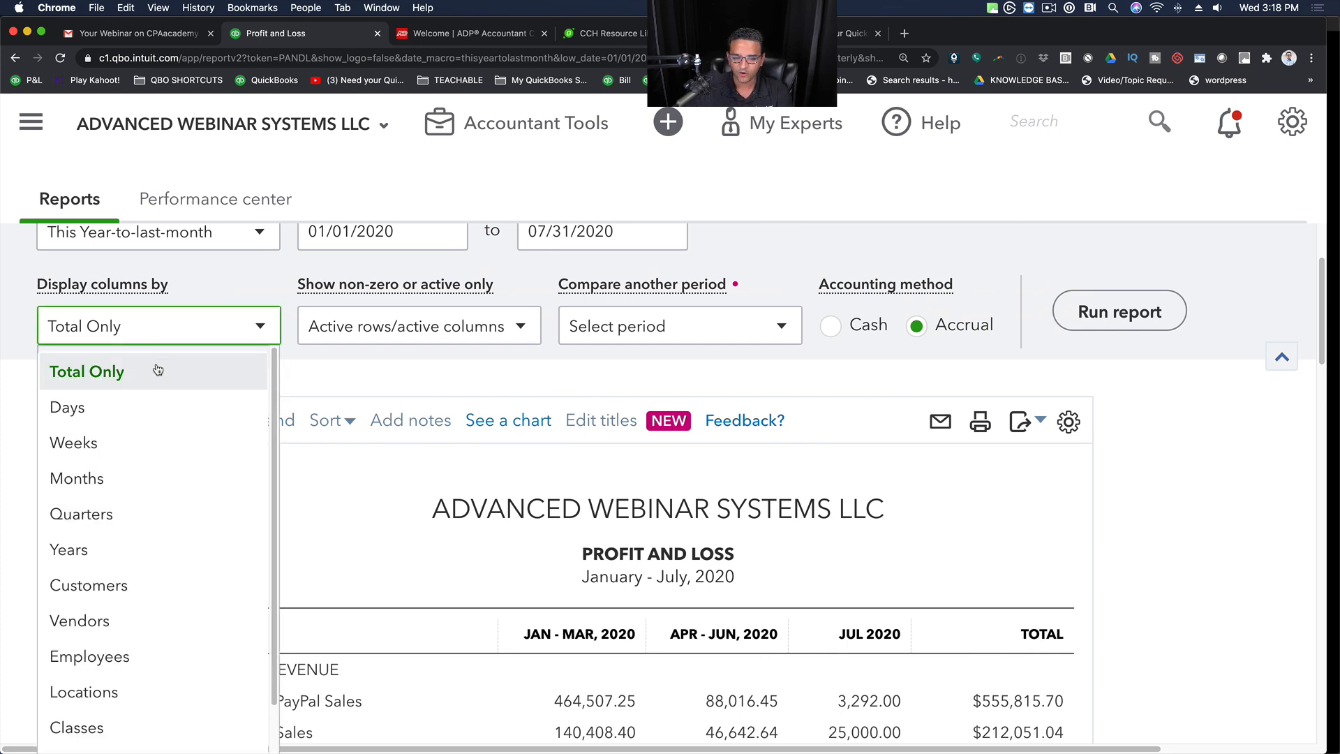
{"action": "scroll", "coordinate": [135, 329], "scroll_direction": "up", "scroll_amount": 2}
{"action": "left_click", "coordinate": [140, 352]}
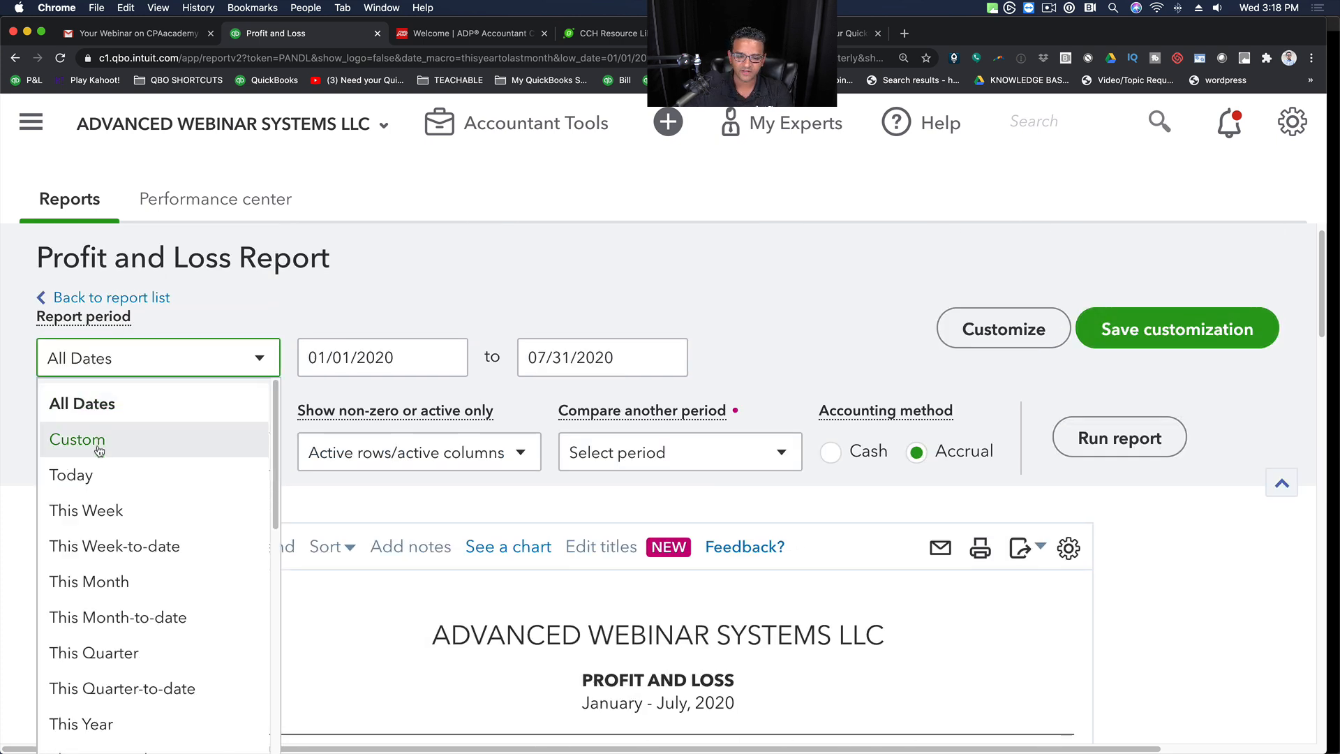
{"action": "scroll", "coordinate": [165, 607], "scroll_direction": "down", "scroll_amount": 2}
{"action": "scroll", "coordinate": [207, 640], "scroll_direction": "down", "scroll_amount": 6}
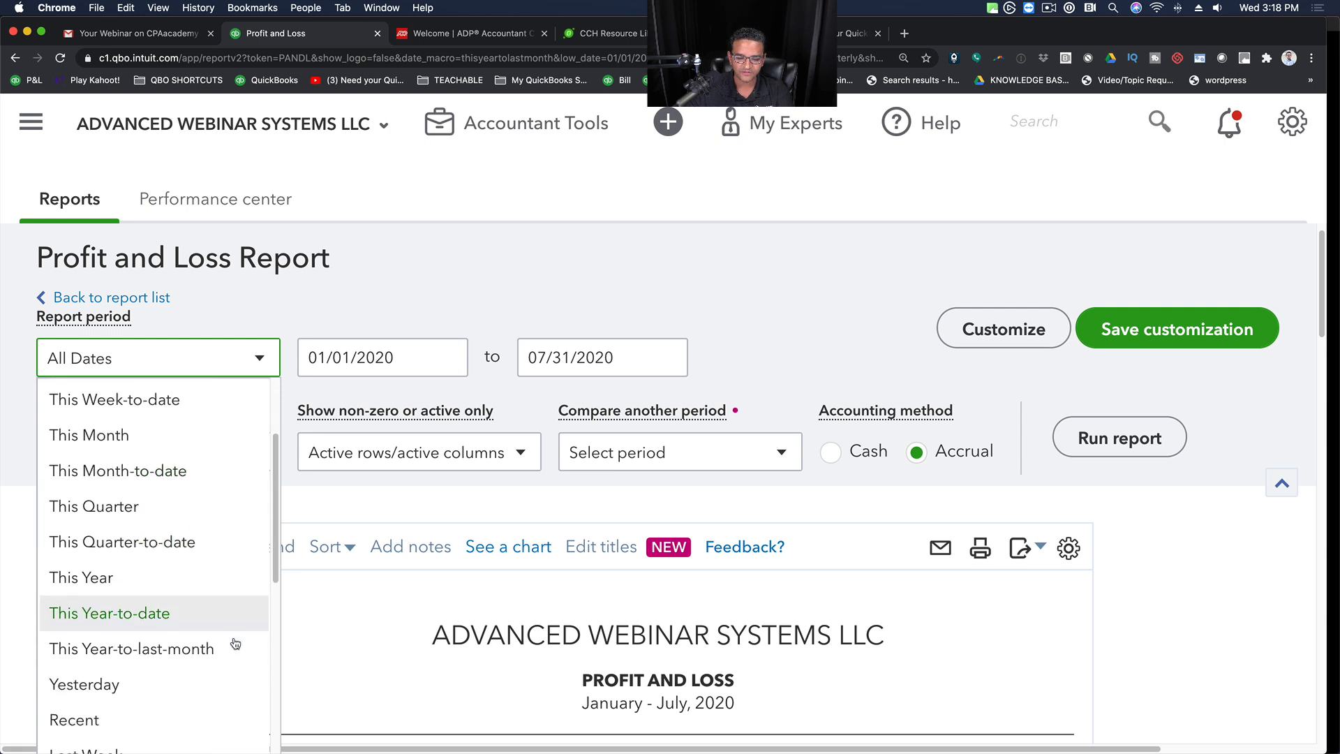
{"action": "scroll", "coordinate": [117, 468], "scroll_direction": "up", "scroll_amount": 1}
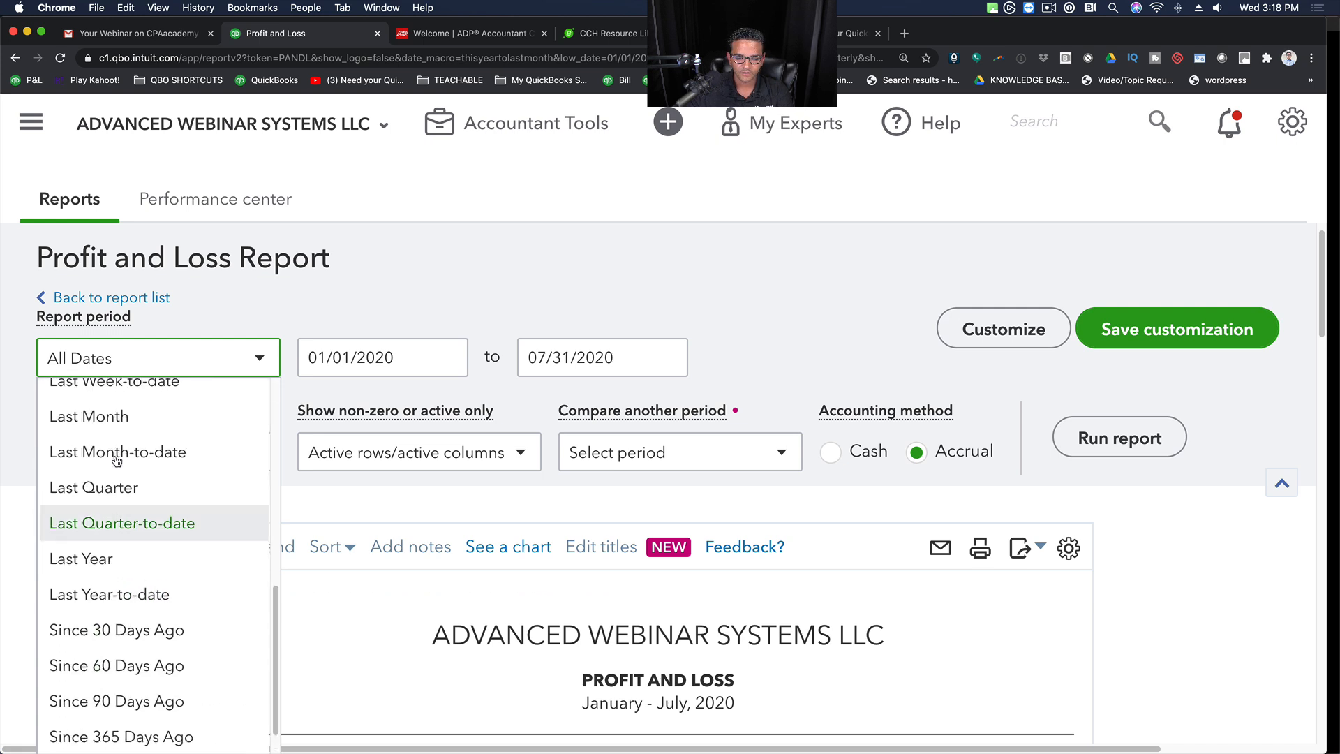
{"action": "left_click", "coordinate": [123, 419]}
{"action": "left_click", "coordinate": [1172, 447]}
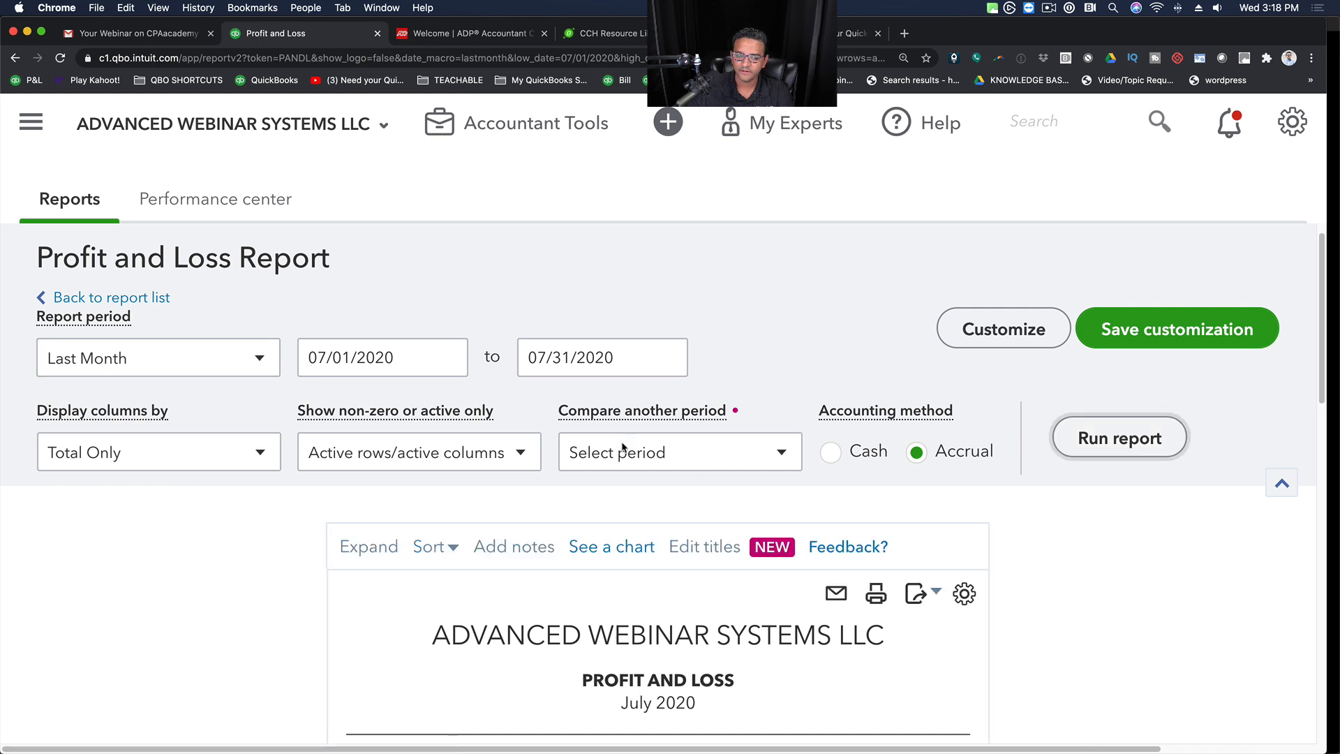
Step: Set the report to show All rows with active columns and rerun it
{"action": "scroll", "coordinate": [400, 321], "scroll_direction": "down", "scroll_amount": 3}
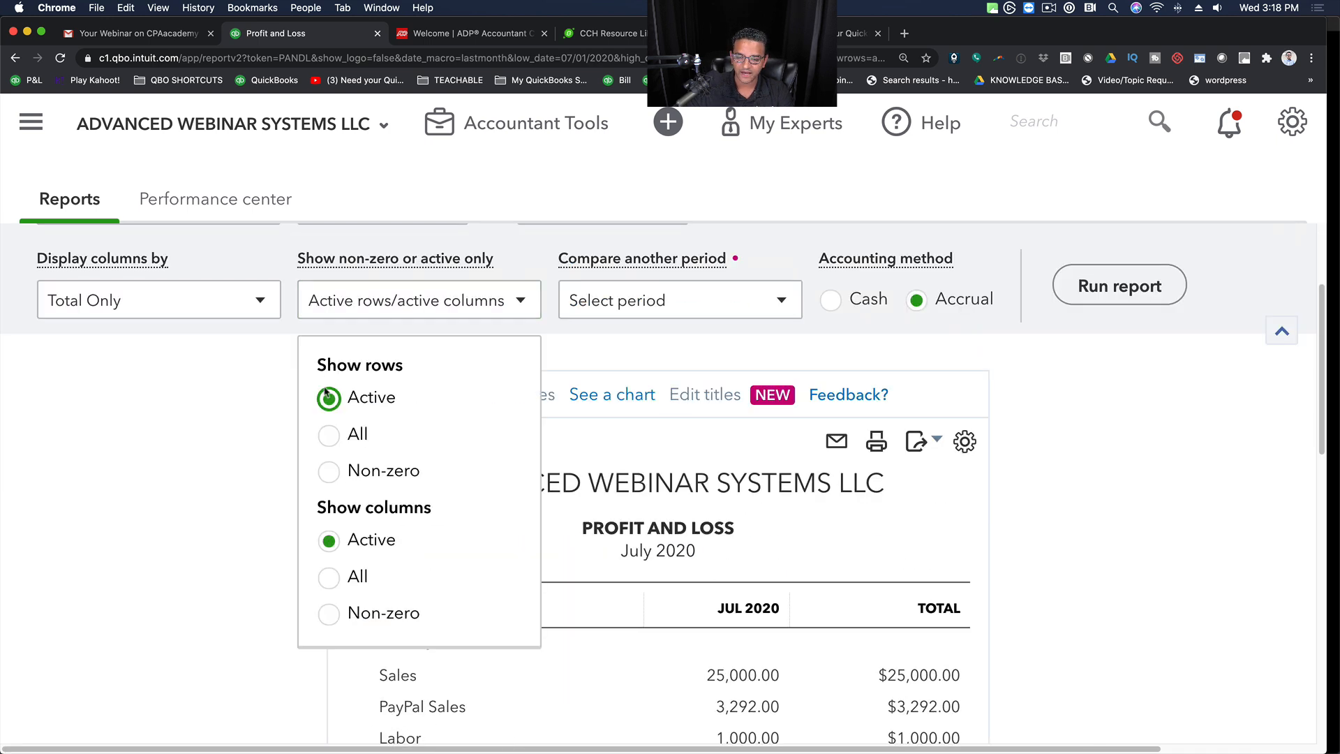
{"action": "left_click", "coordinate": [328, 440]}
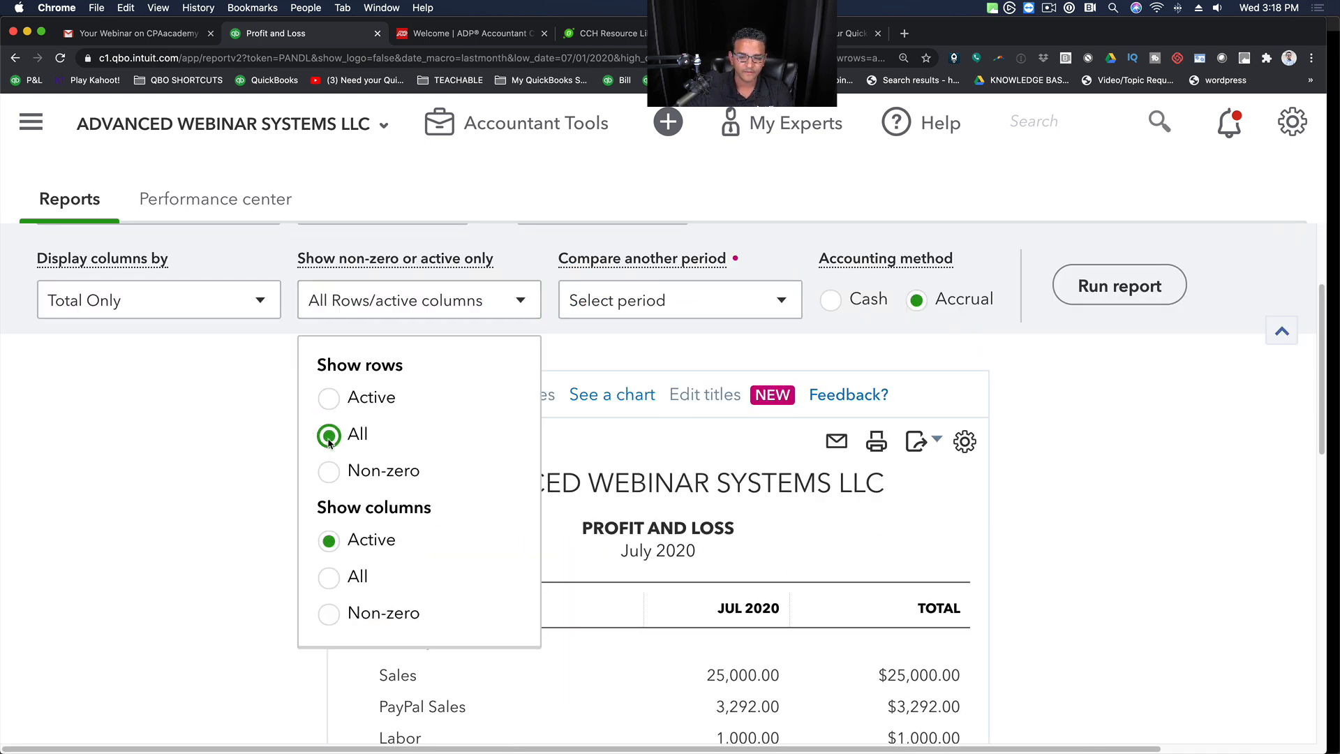
{"action": "left_click", "coordinate": [1124, 291]}
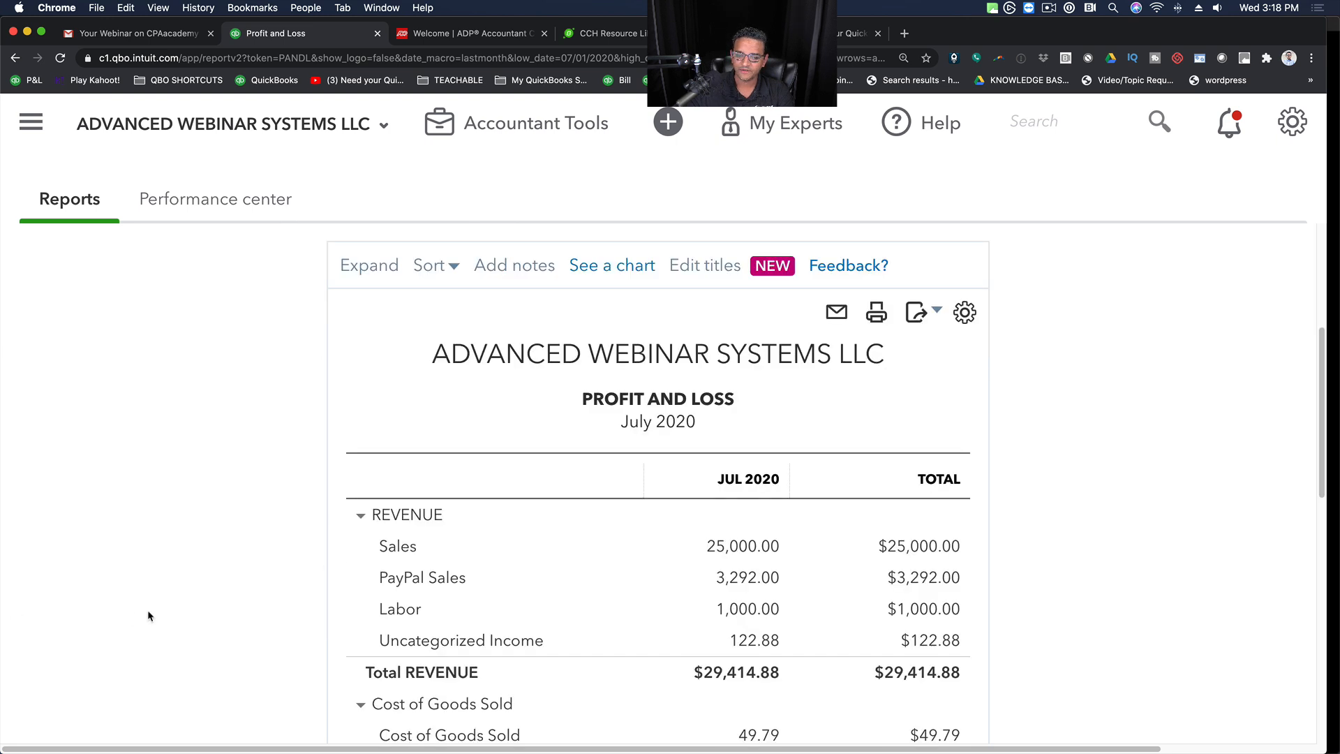
{"action": "scroll", "coordinate": [876, 440], "scroll_direction": "up", "scroll_amount": 4}
{"action": "left_click", "coordinate": [1117, 431]}
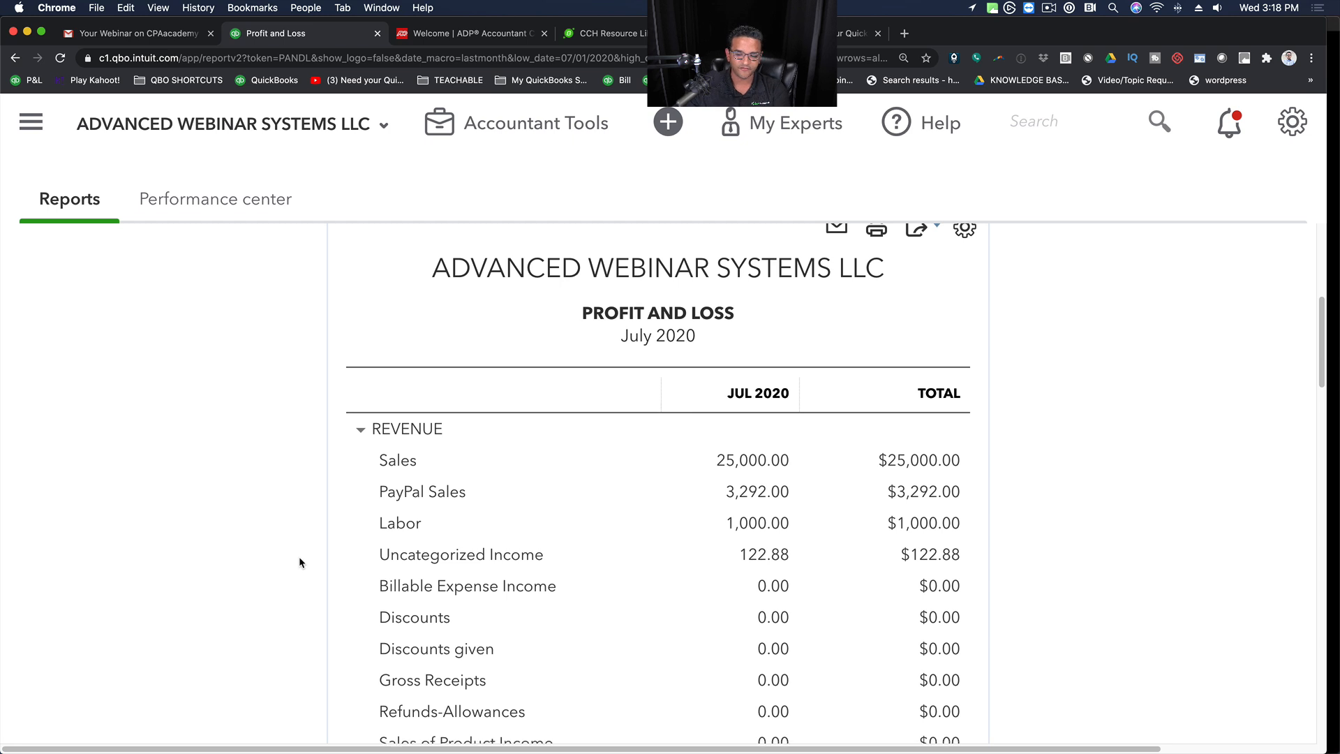
Step: Examine the zero-balance accounts listed in the July report's Revenue and Expenses sections
{"action": "scroll", "coordinate": [301, 563], "scroll_direction": "down", "scroll_amount": 3}
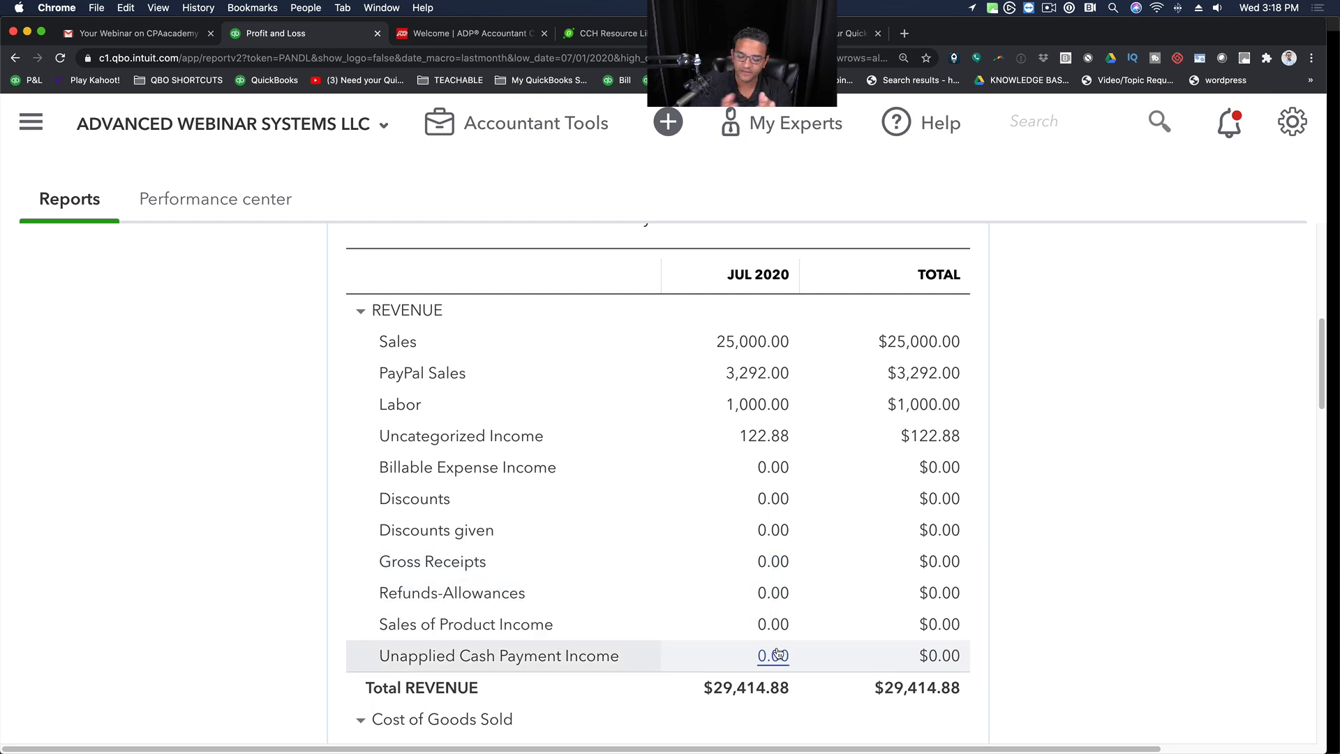
{"action": "scroll", "coordinate": [777, 653], "scroll_direction": "down", "scroll_amount": 10}
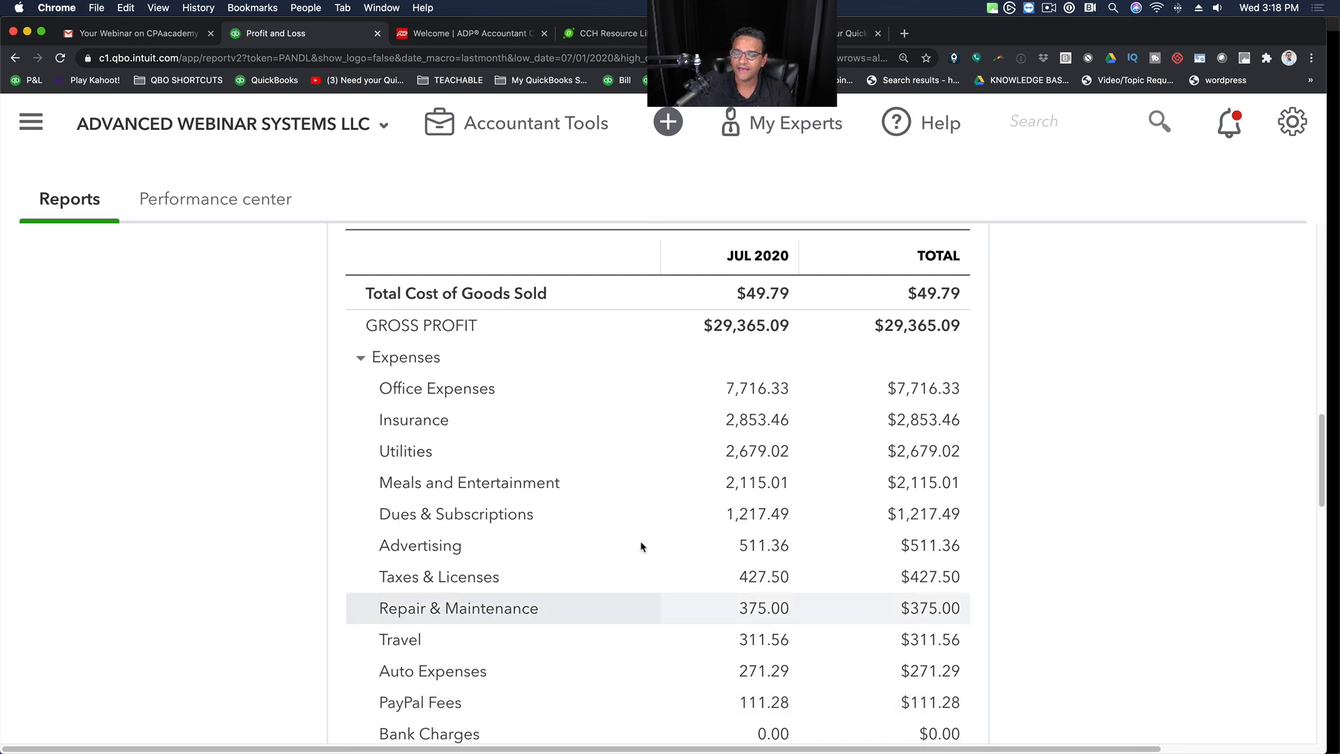
{"action": "scroll", "coordinate": [775, 559], "scroll_direction": "down", "scroll_amount": 4}
{"action": "scroll", "coordinate": [772, 560], "scroll_direction": "down", "scroll_amount": 7}
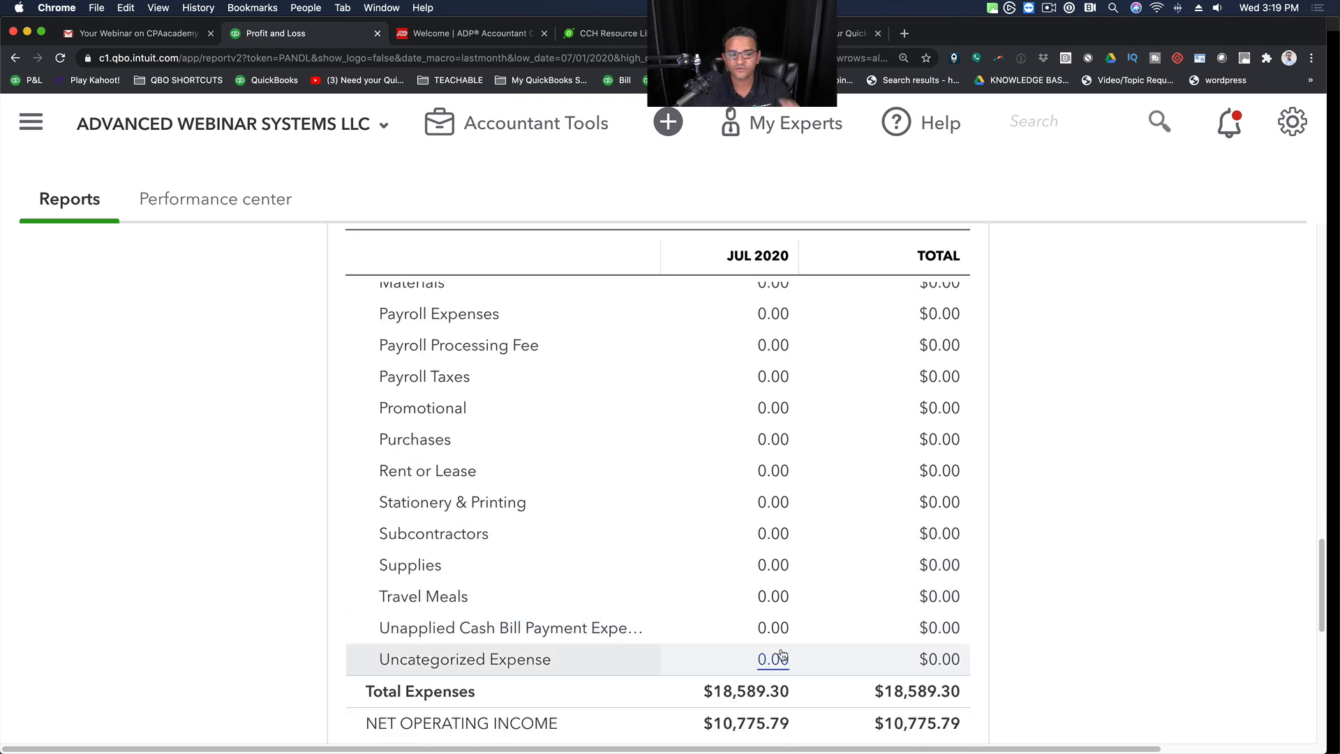
Step: Set the Profit and Loss report to show Non-zero rows with active columns and rerun it to review the July accounts
{"action": "scroll", "coordinate": [782, 656], "scroll_direction": "up", "scroll_amount": 15}
{"action": "left_click", "coordinate": [457, 443]}
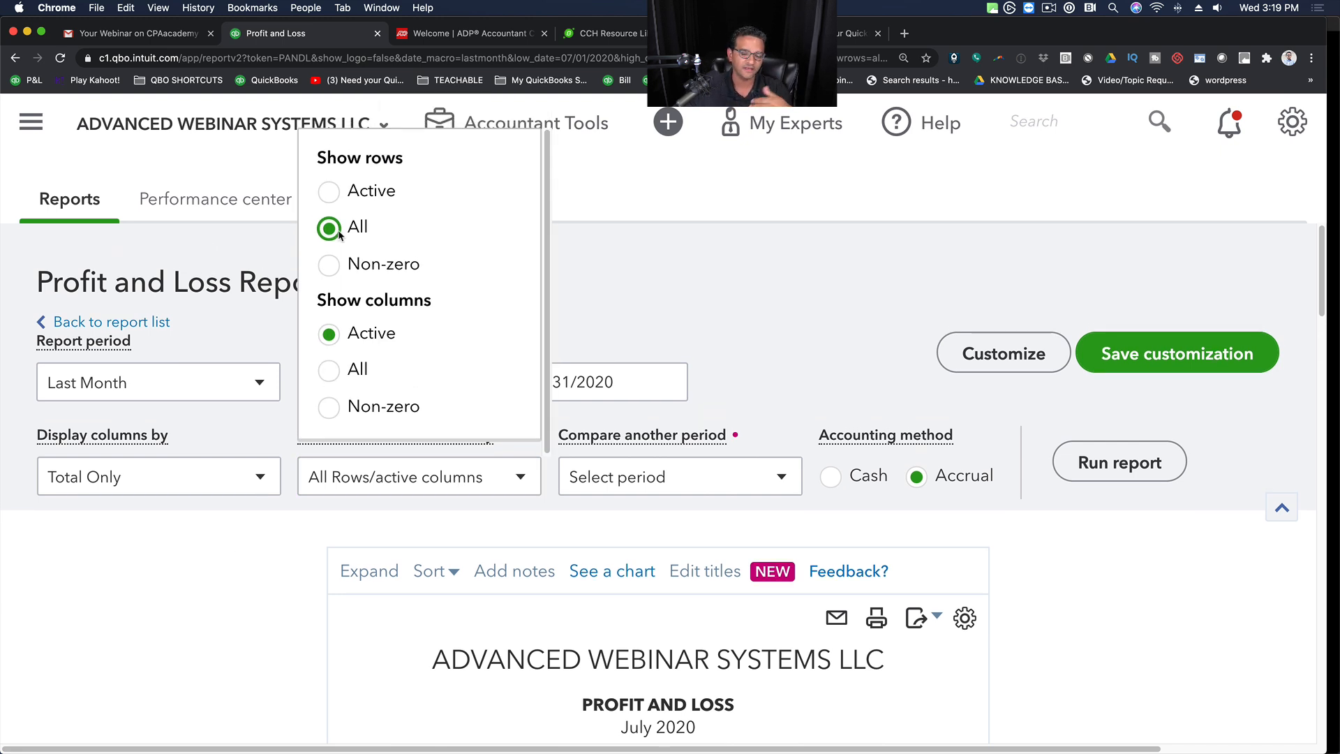
{"action": "left_click", "coordinate": [330, 268]}
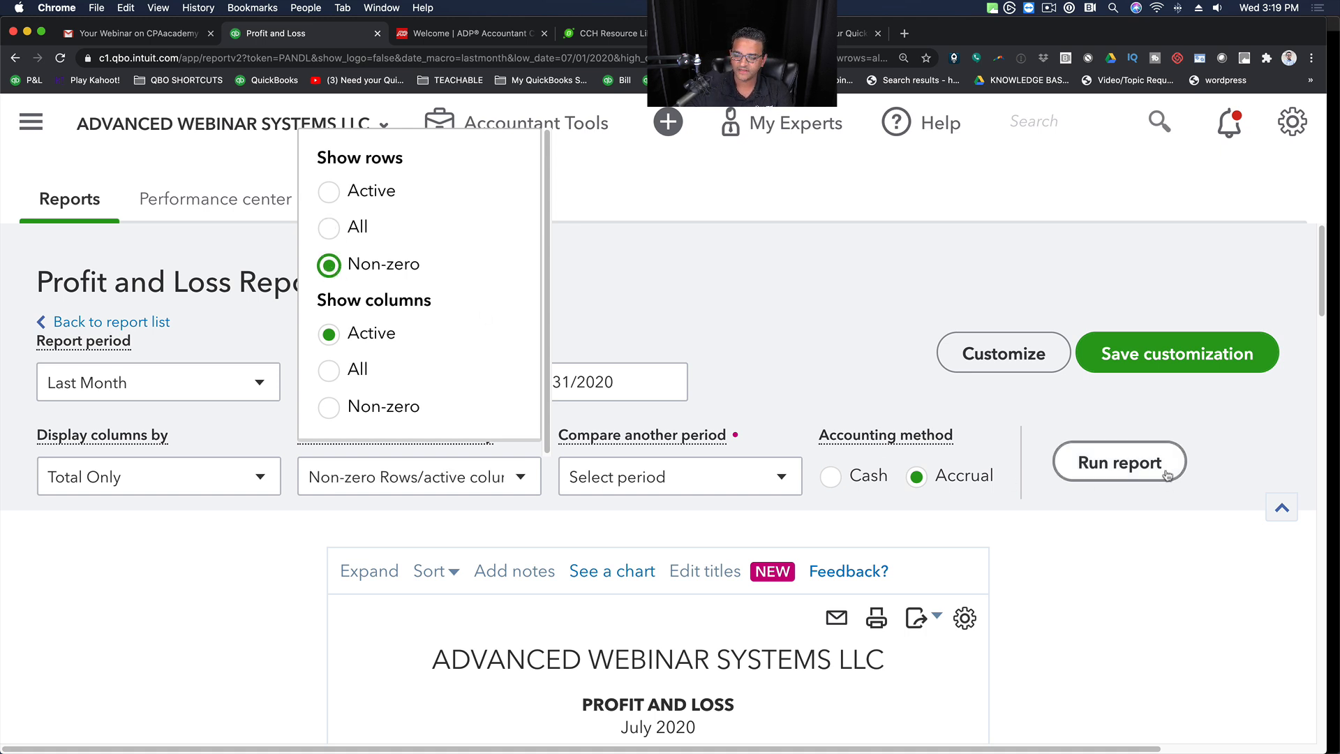
{"action": "left_click", "coordinate": [1134, 462]}
{"action": "left_click", "coordinate": [1100, 455]}
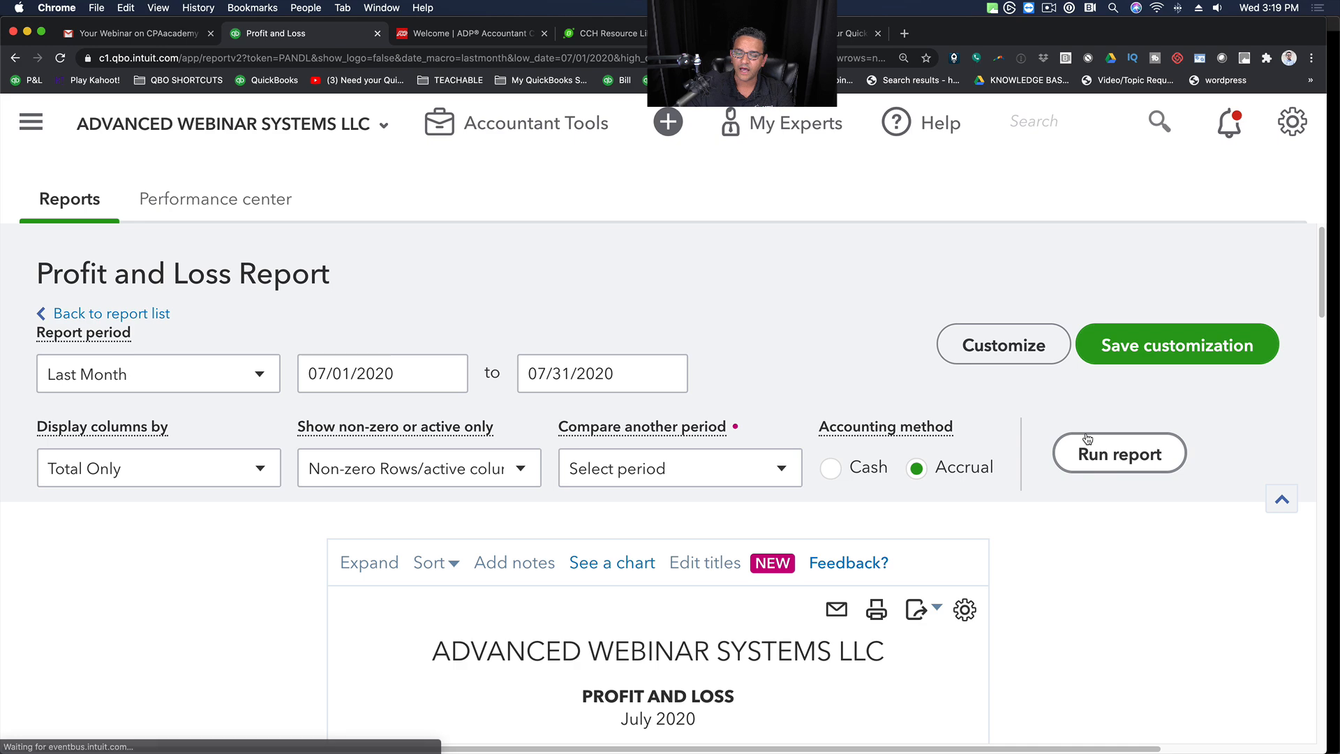
{"action": "scroll", "coordinate": [1096, 575], "scroll_direction": "down", "scroll_amount": 7}
{"action": "scroll", "coordinate": [1096, 576], "scroll_direction": "down", "scroll_amount": 5}
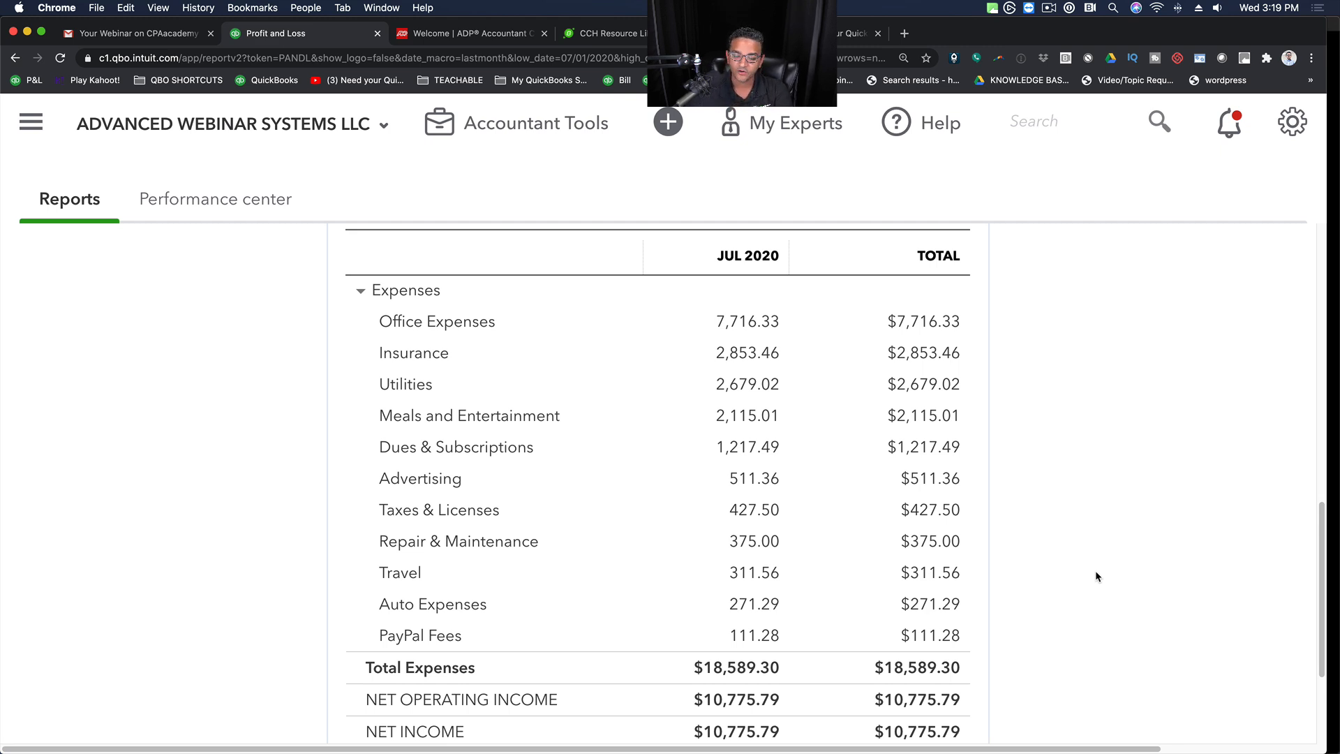
{"action": "scroll", "coordinate": [1106, 576], "scroll_direction": "down", "scroll_amount": 5}
Step: Set the report to show Active rows with active columns and rerun it to review the listed expenses
{"action": "scroll", "coordinate": [1046, 573], "scroll_direction": "up", "scroll_amount": 8}
{"action": "scroll", "coordinate": [1046, 573], "scroll_direction": "up", "scroll_amount": 10}
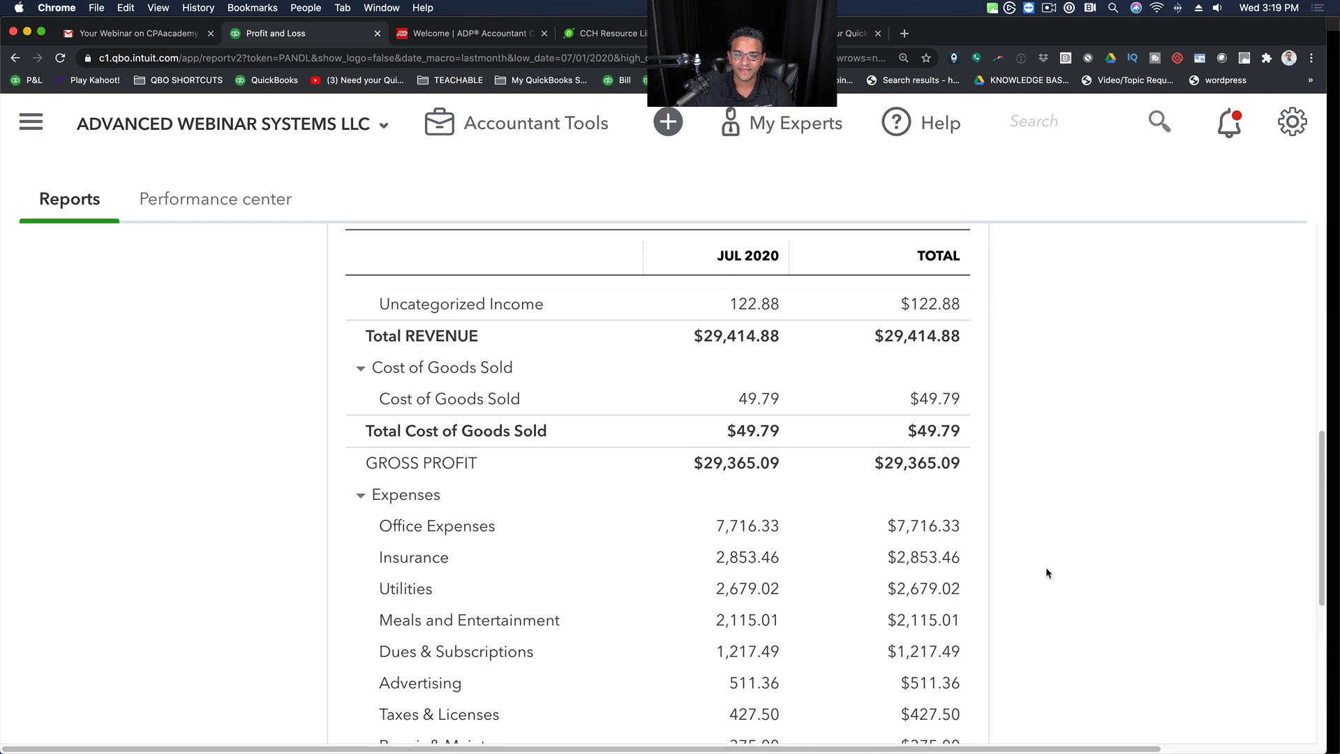
{"action": "left_click", "coordinate": [509, 353]}
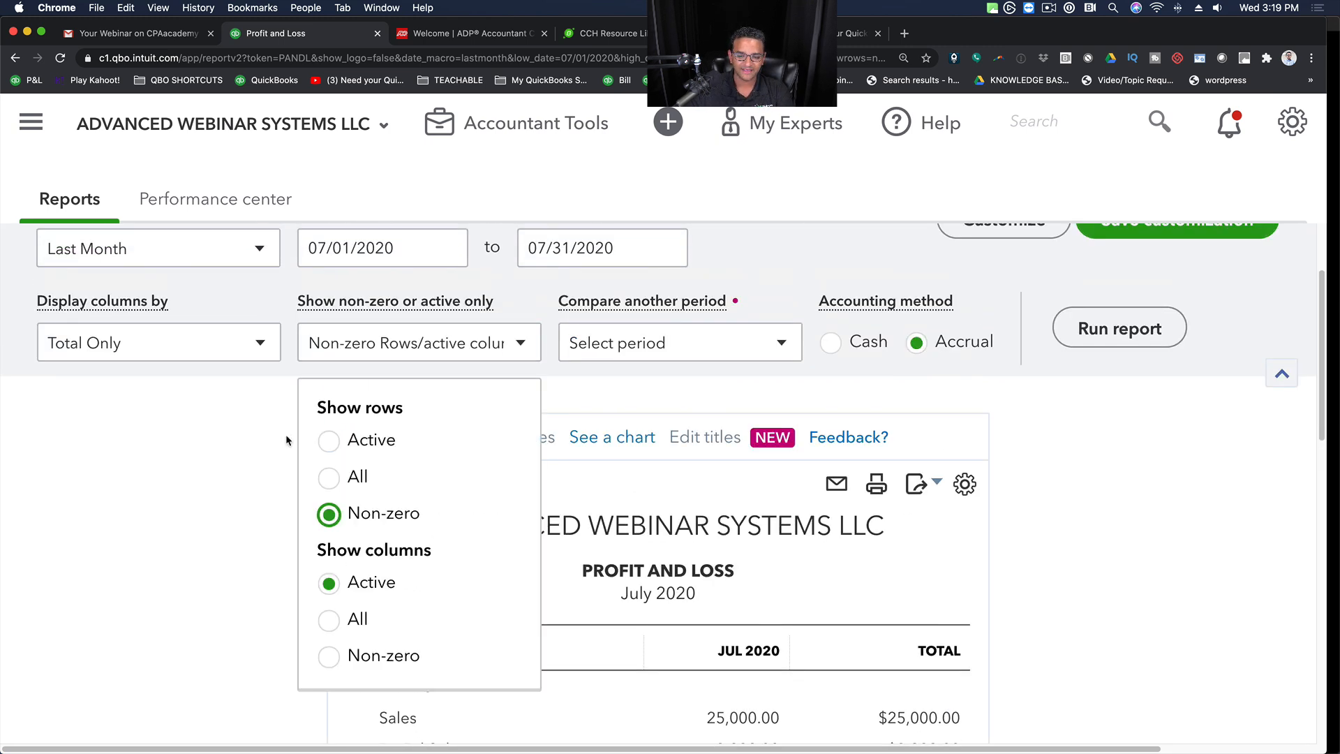
{"action": "left_click", "coordinate": [329, 441]}
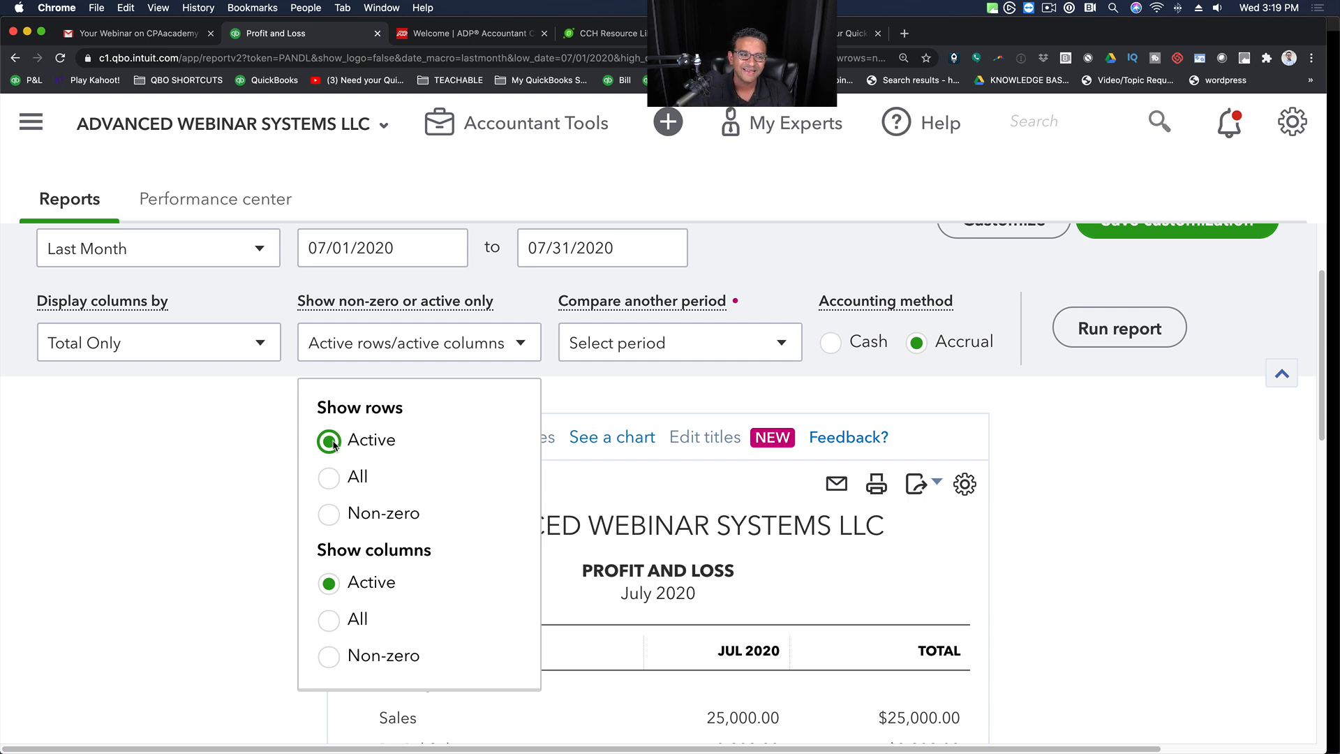
{"action": "left_click", "coordinate": [1120, 340]}
{"action": "scroll", "coordinate": [1119, 337], "scroll_direction": "up", "scroll_amount": 5}
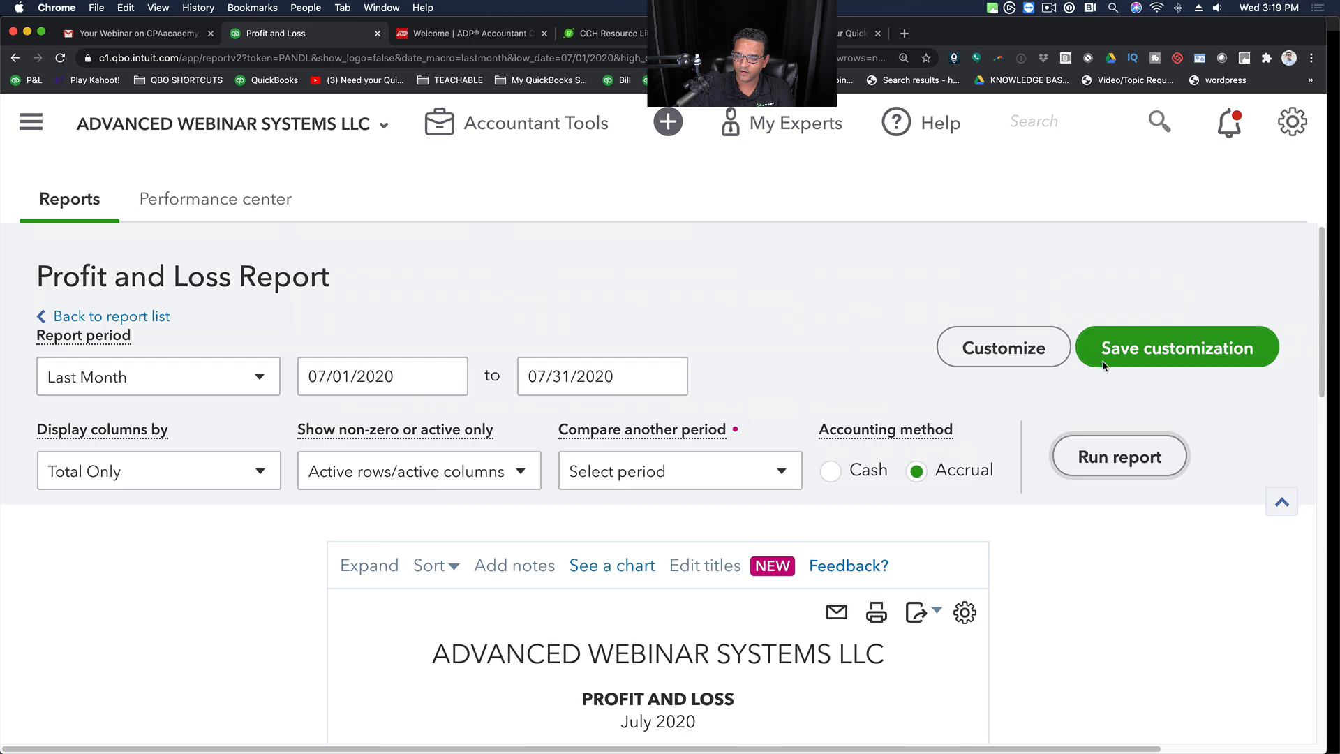
{"action": "left_click", "coordinate": [1137, 458]}
{"action": "scroll", "coordinate": [1026, 565], "scroll_direction": "down", "scroll_amount": 10}
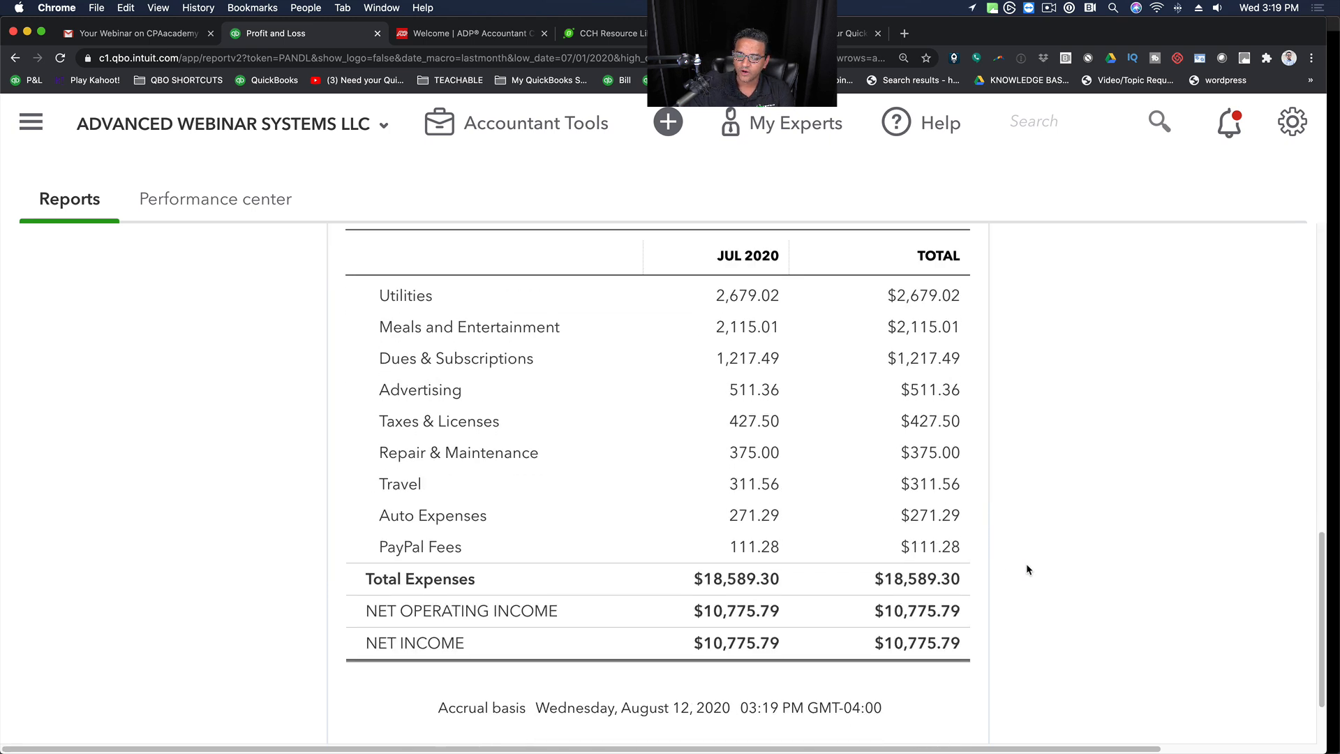
{"action": "scroll", "coordinate": [1027, 569], "scroll_direction": "up", "scroll_amount": 1}
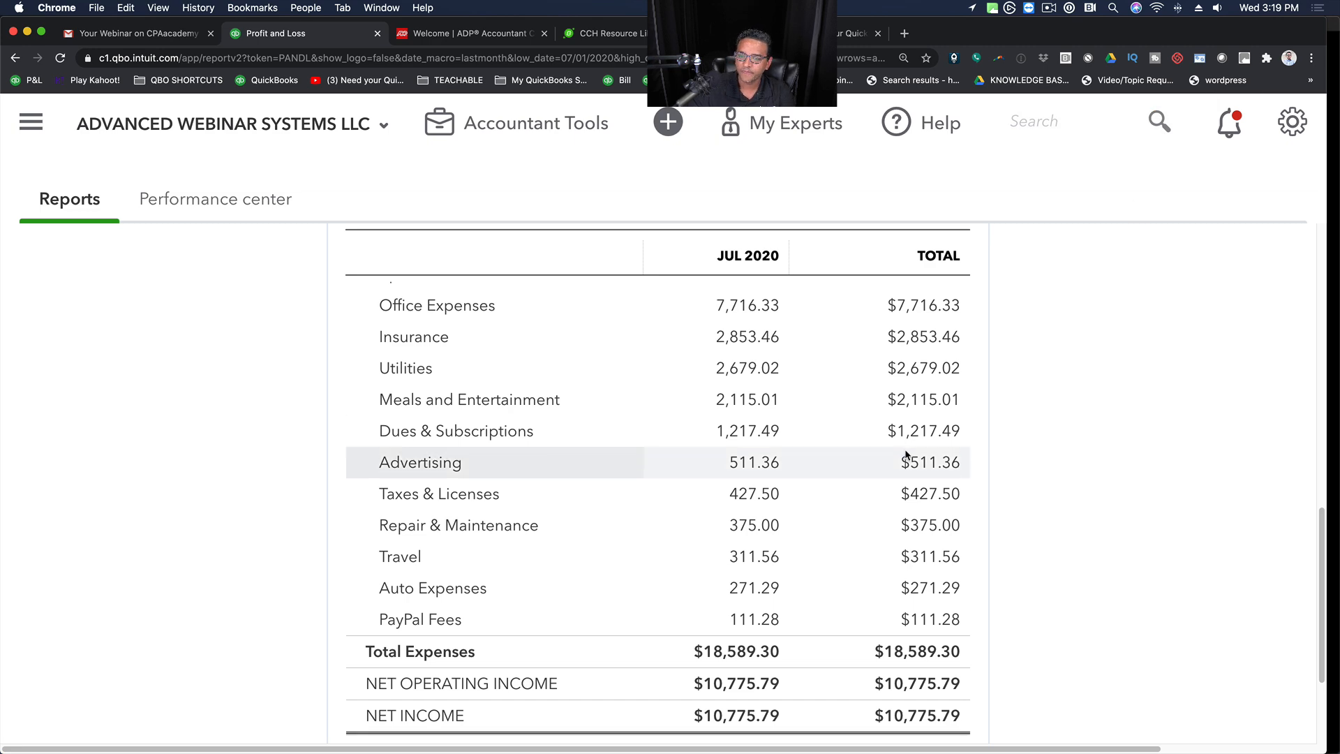
Step: Start a new expense transaction with 7-eleven as the payee
{"action": "scroll", "coordinate": [630, 517], "scroll_direction": "up", "scroll_amount": 15}
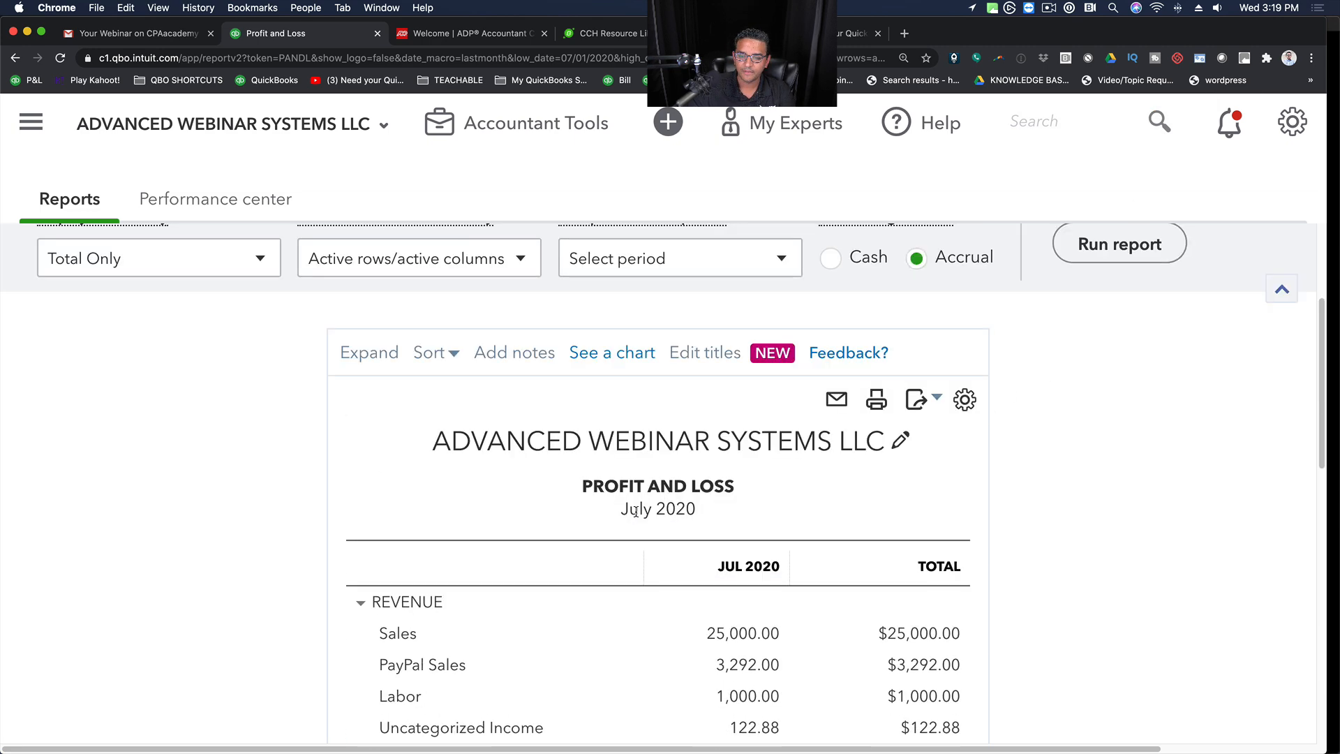
{"action": "left_click", "coordinate": [30, 122]}
{"action": "left_click", "coordinate": [105, 203]}
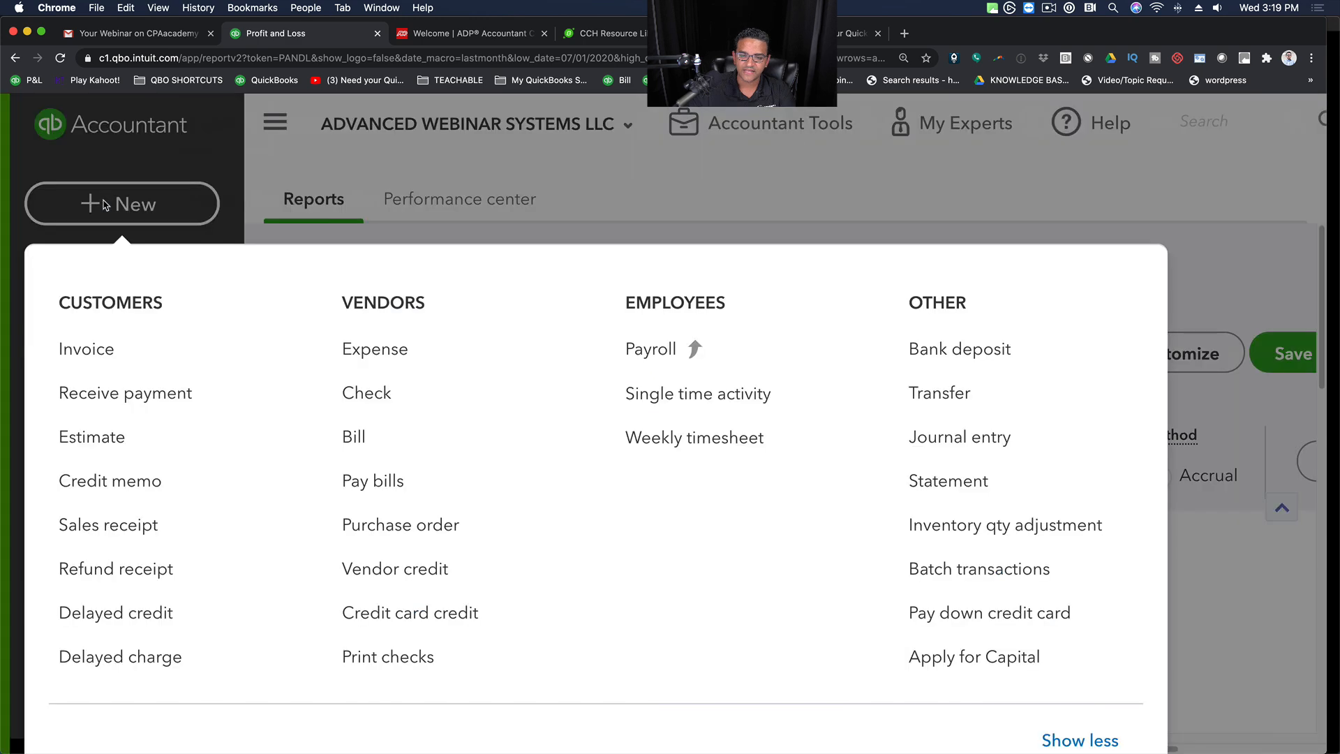
{"action": "left_click", "coordinate": [378, 348]}
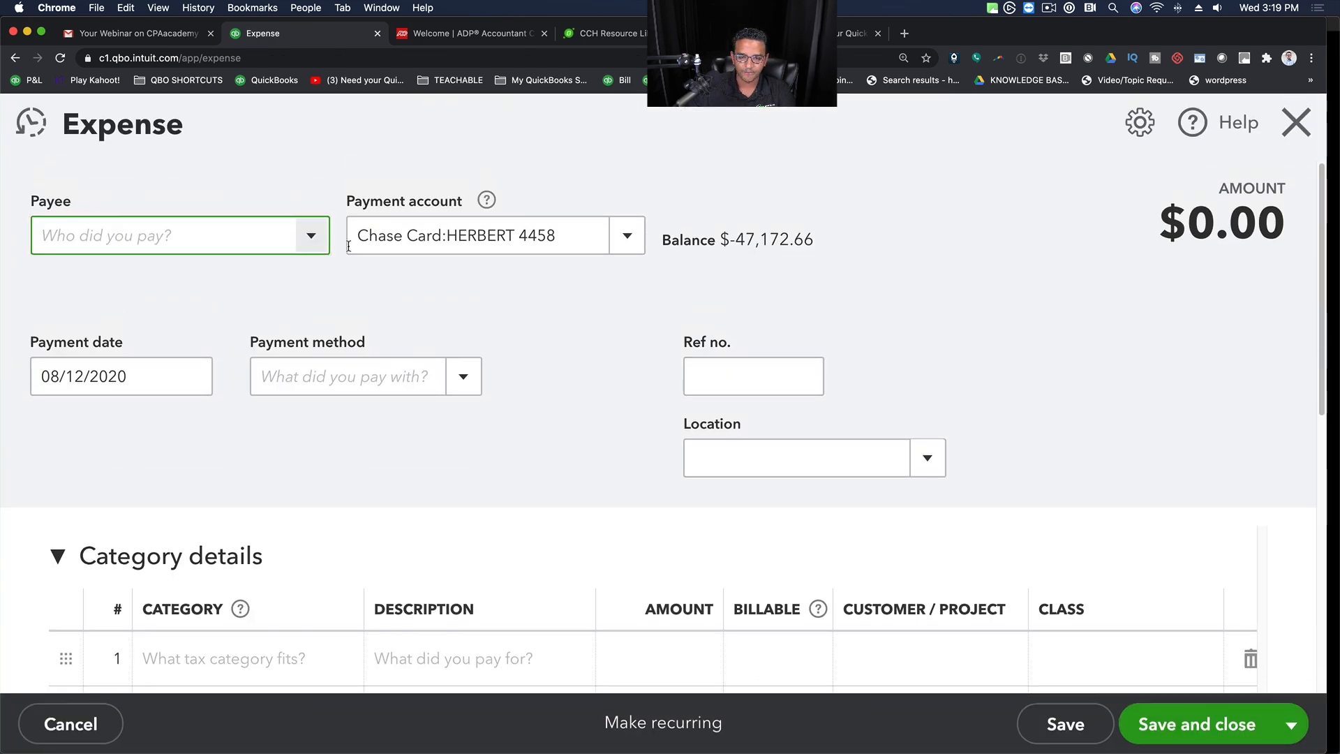
{"action": "left_click", "coordinate": [311, 235]}
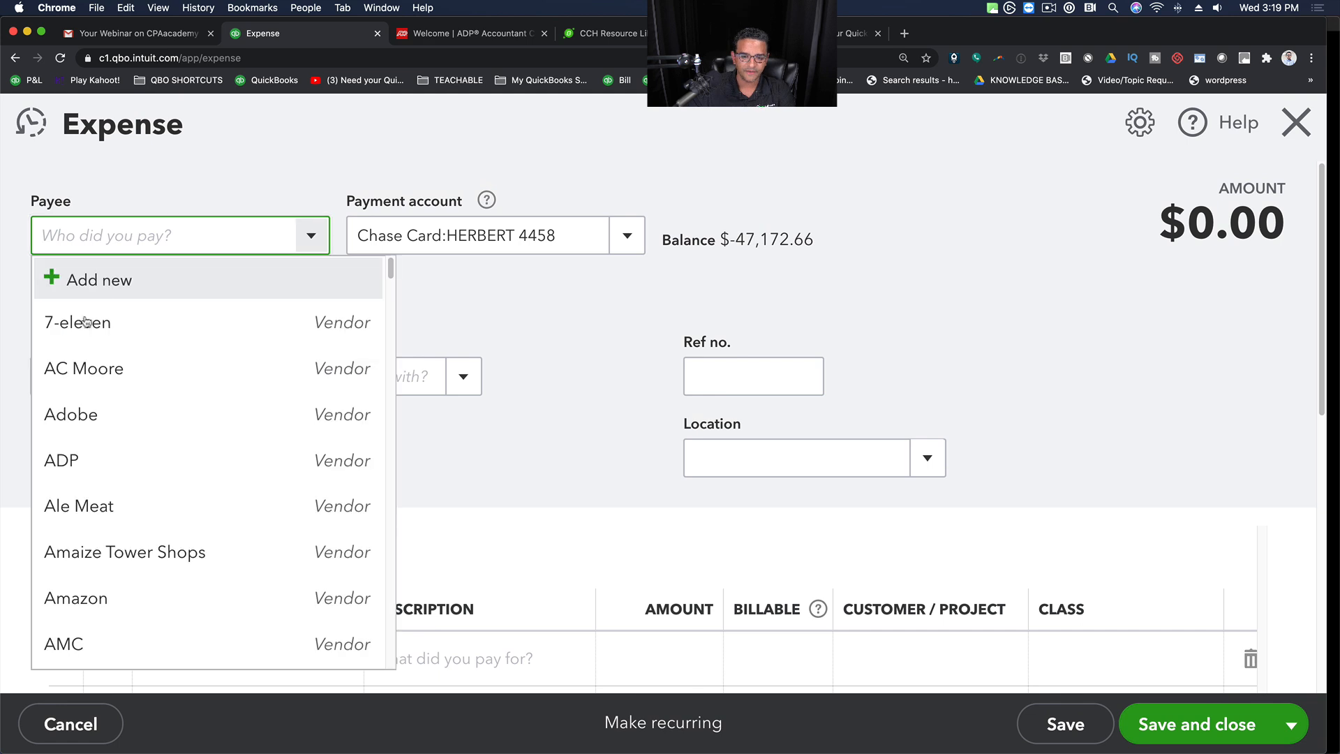
{"action": "left_click", "coordinate": [105, 323]}
{"action": "scroll", "coordinate": [297, 531], "scroll_direction": "down", "scroll_amount": 2}
Step: Set the category of the expense's first line to Uncategorized Income
{"action": "left_click", "coordinate": [245, 542]}
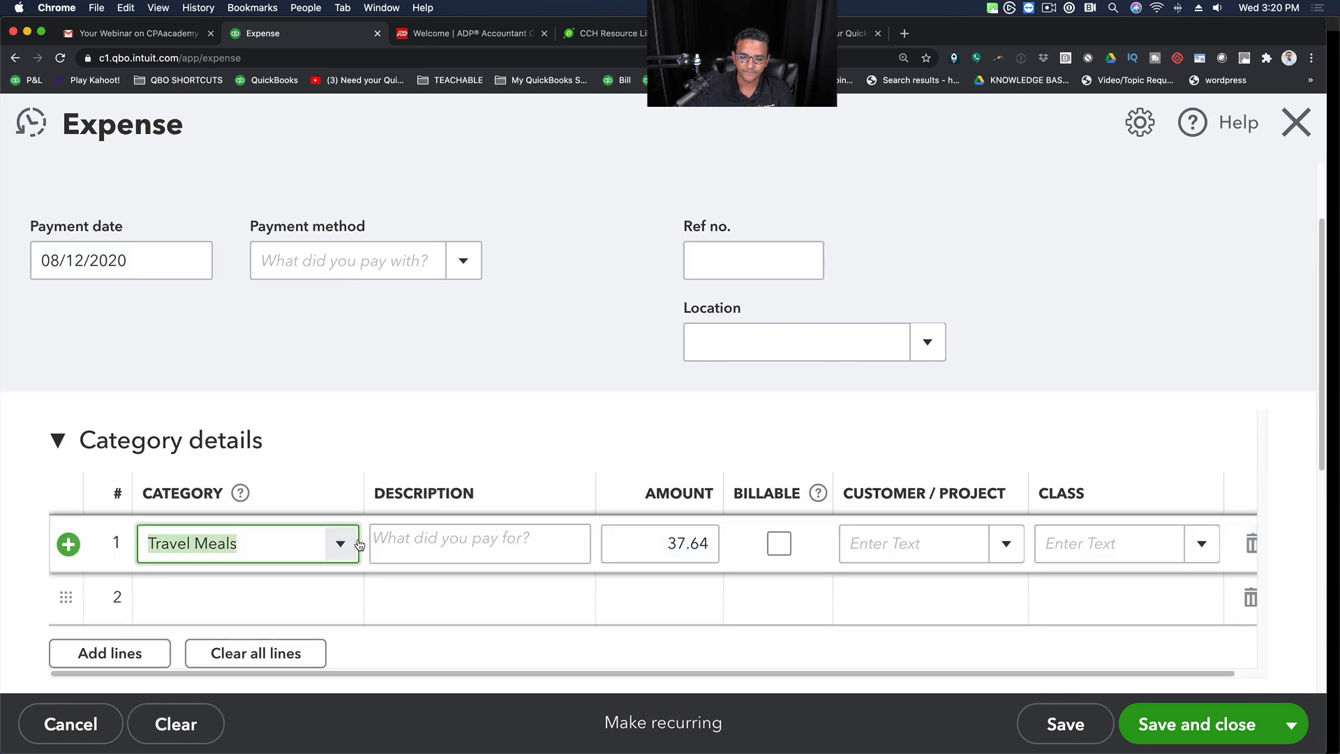
{"action": "left_click", "coordinate": [340, 543]}
{"action": "scroll", "coordinate": [276, 436], "scroll_direction": "down", "scroll_amount": 15}
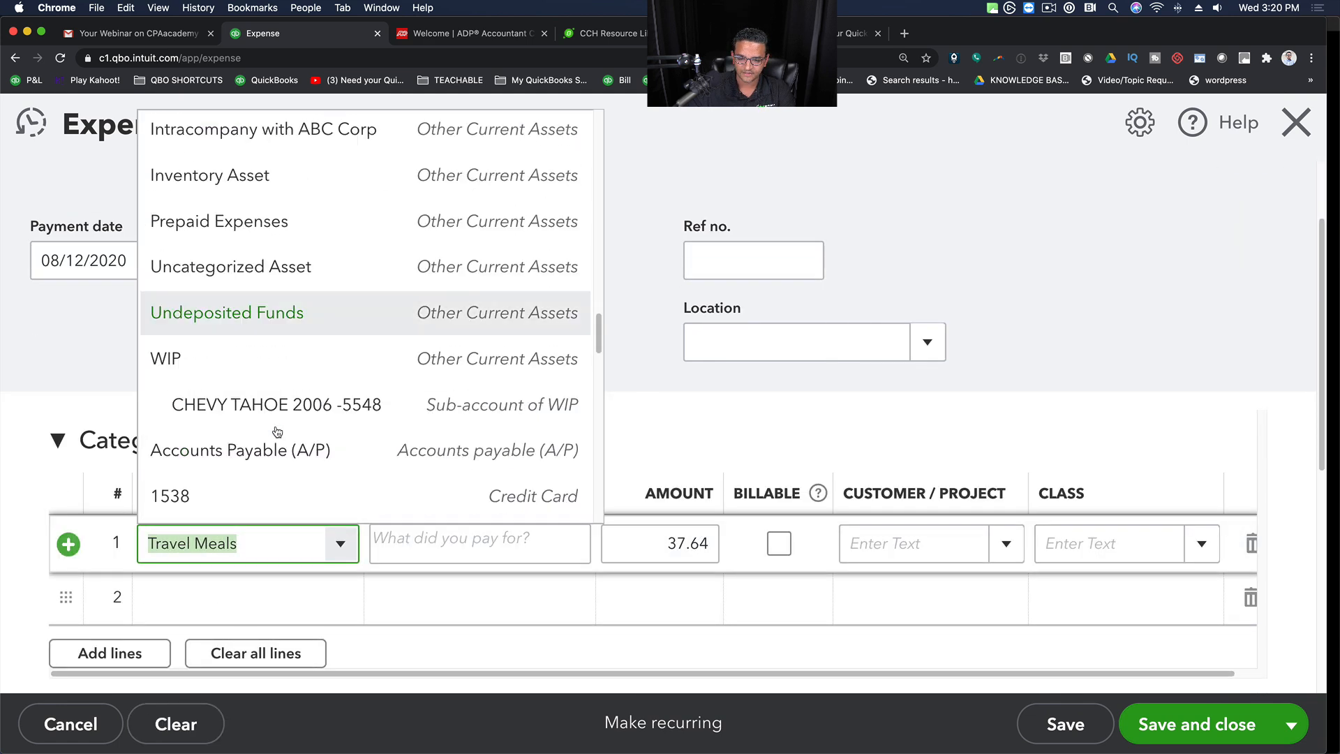
{"action": "scroll", "coordinate": [277, 437], "scroll_direction": "up", "scroll_amount": 1}
{"action": "scroll", "coordinate": [275, 437], "scroll_direction": "down", "scroll_amount": 1}
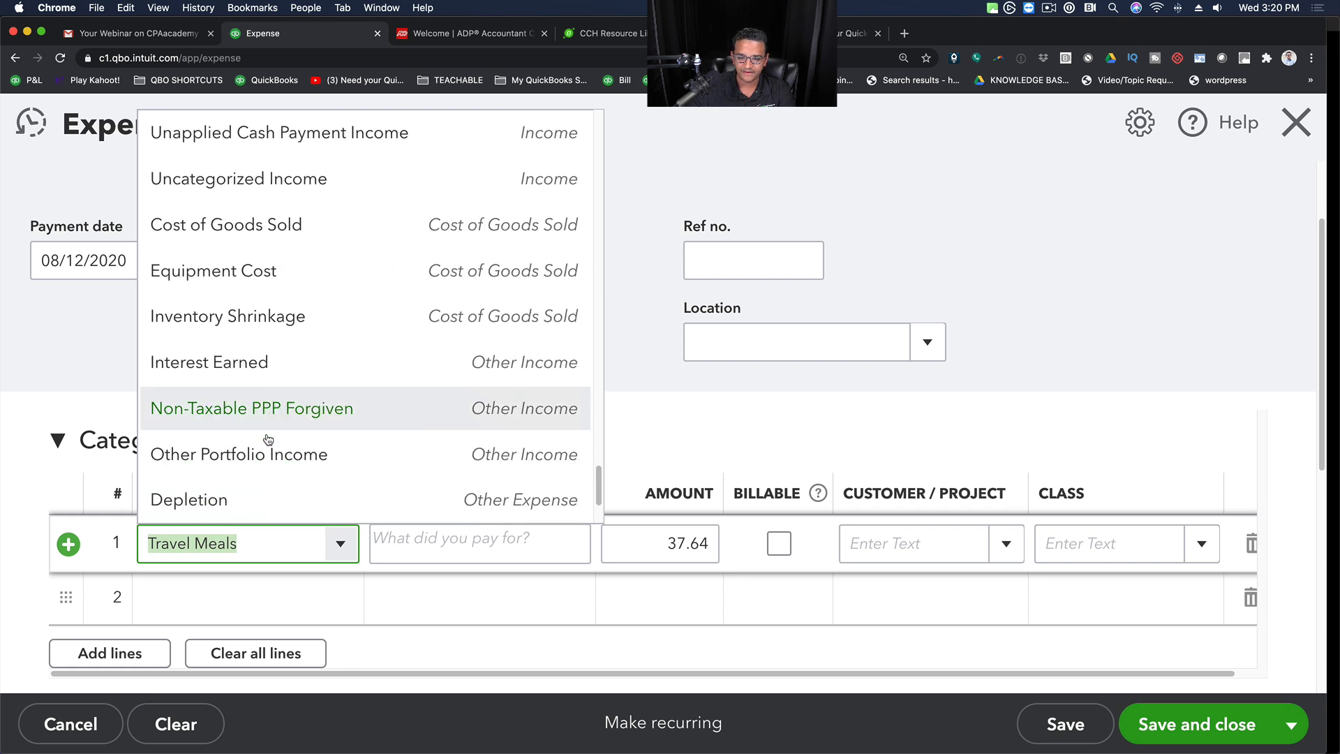
{"action": "scroll", "coordinate": [331, 409], "scroll_direction": "up", "scroll_amount": 1}
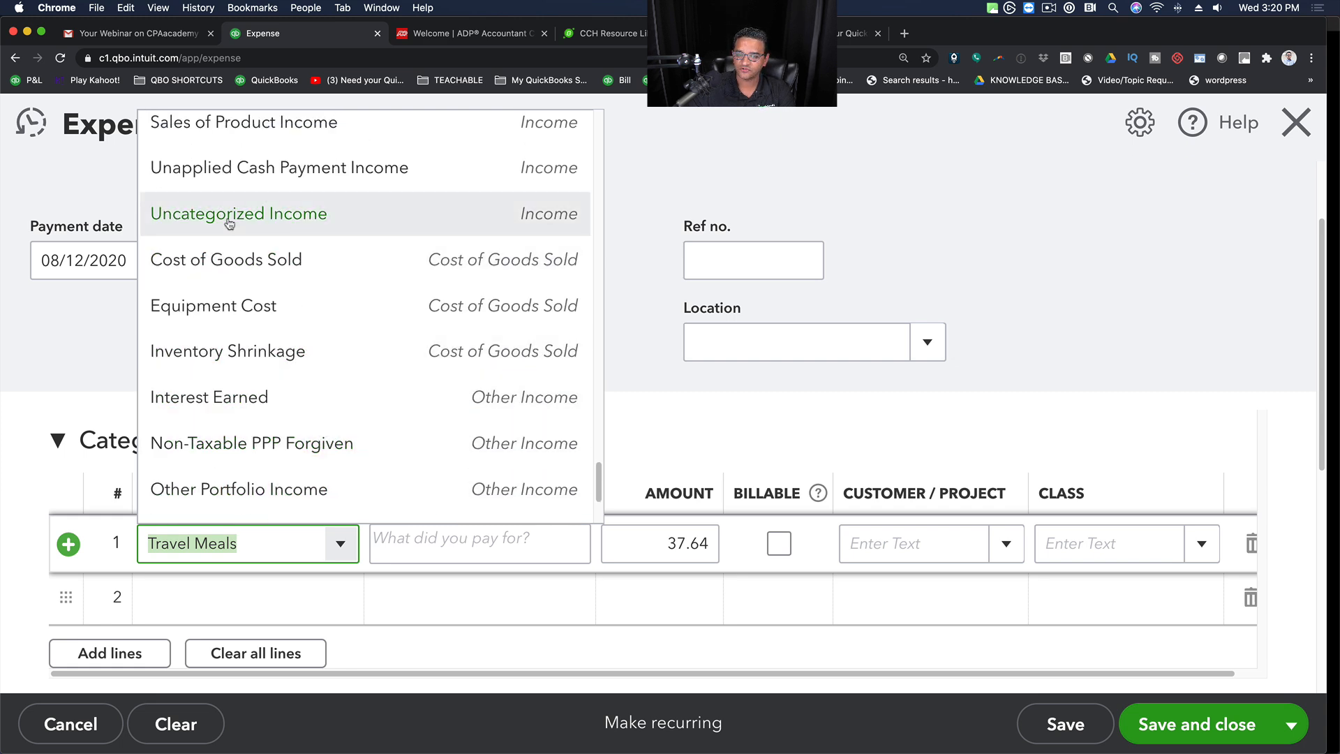
{"action": "left_click", "coordinate": [309, 214]}
Step: Set the expense's first line to the Uncategorized Expense category with an amount of 0
{"action": "left_click", "coordinate": [341, 543]}
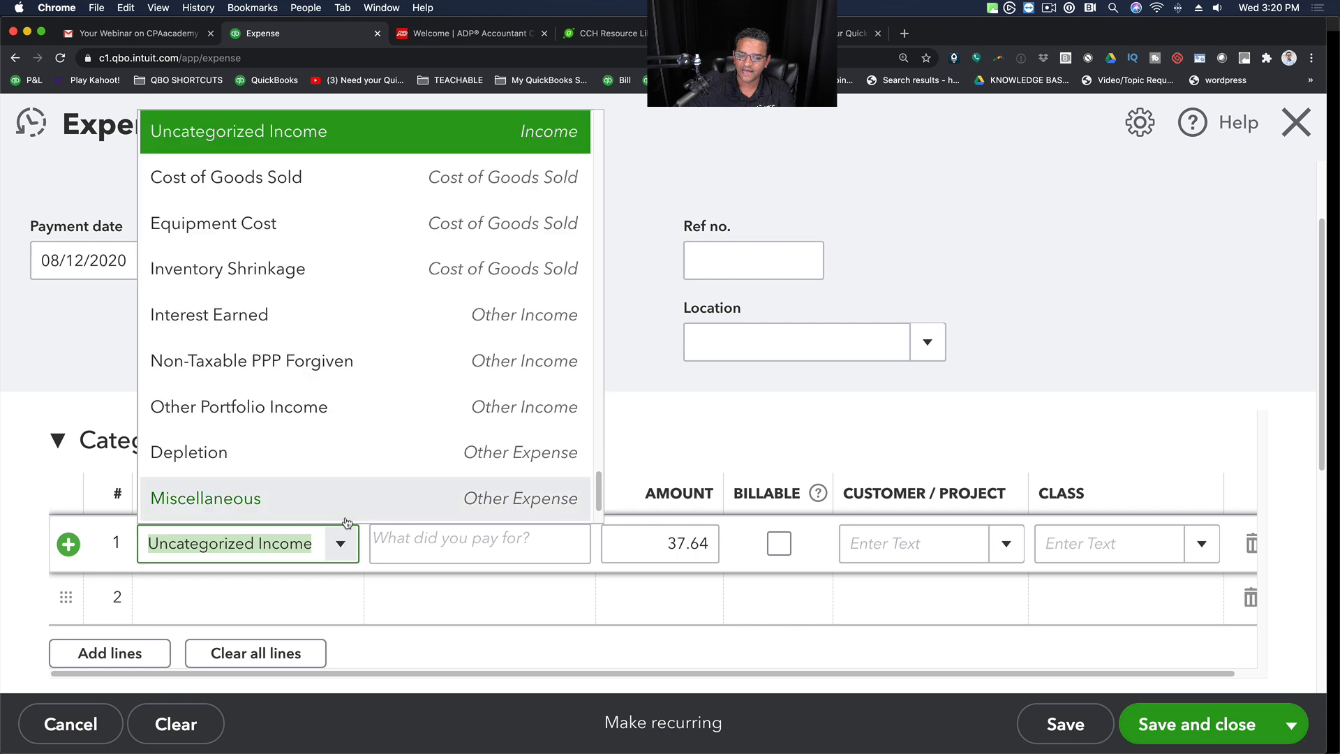
{"action": "scroll", "coordinate": [293, 183], "scroll_direction": "up", "scroll_amount": 2}
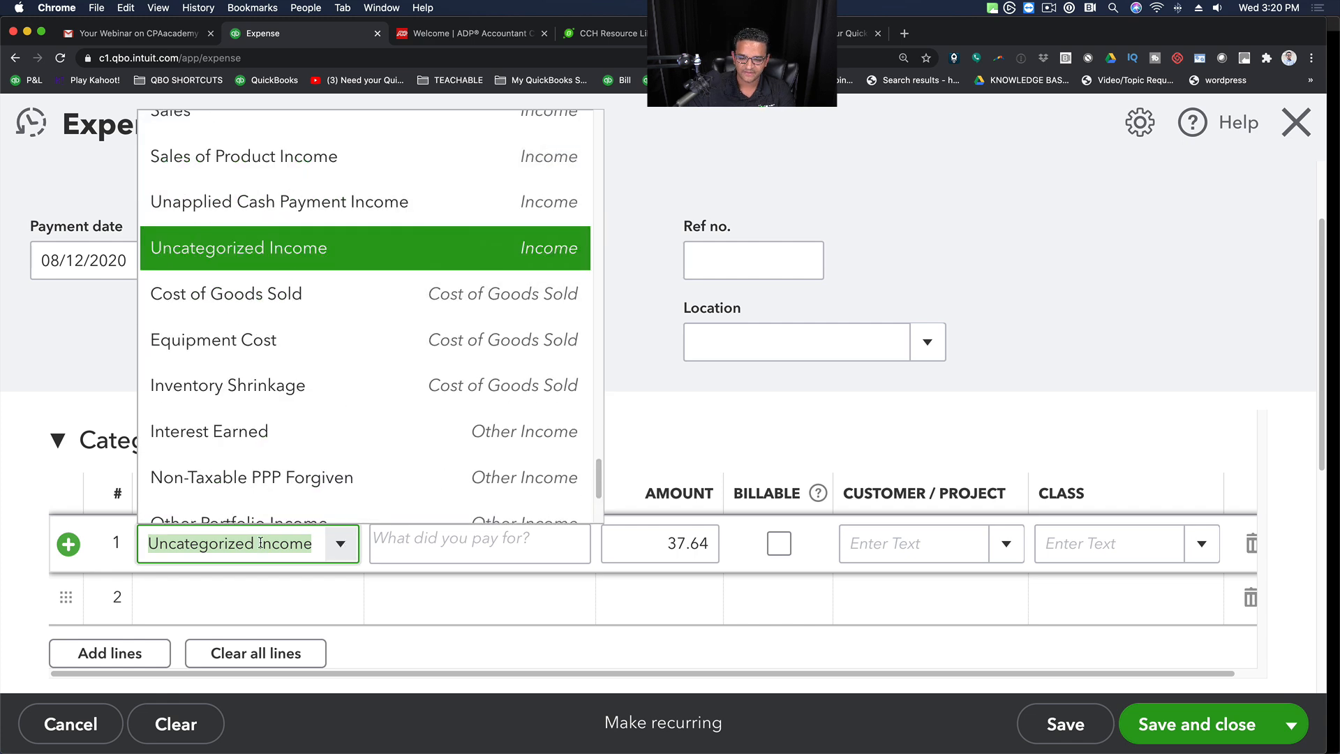
{"action": "type", "text": "unca"}
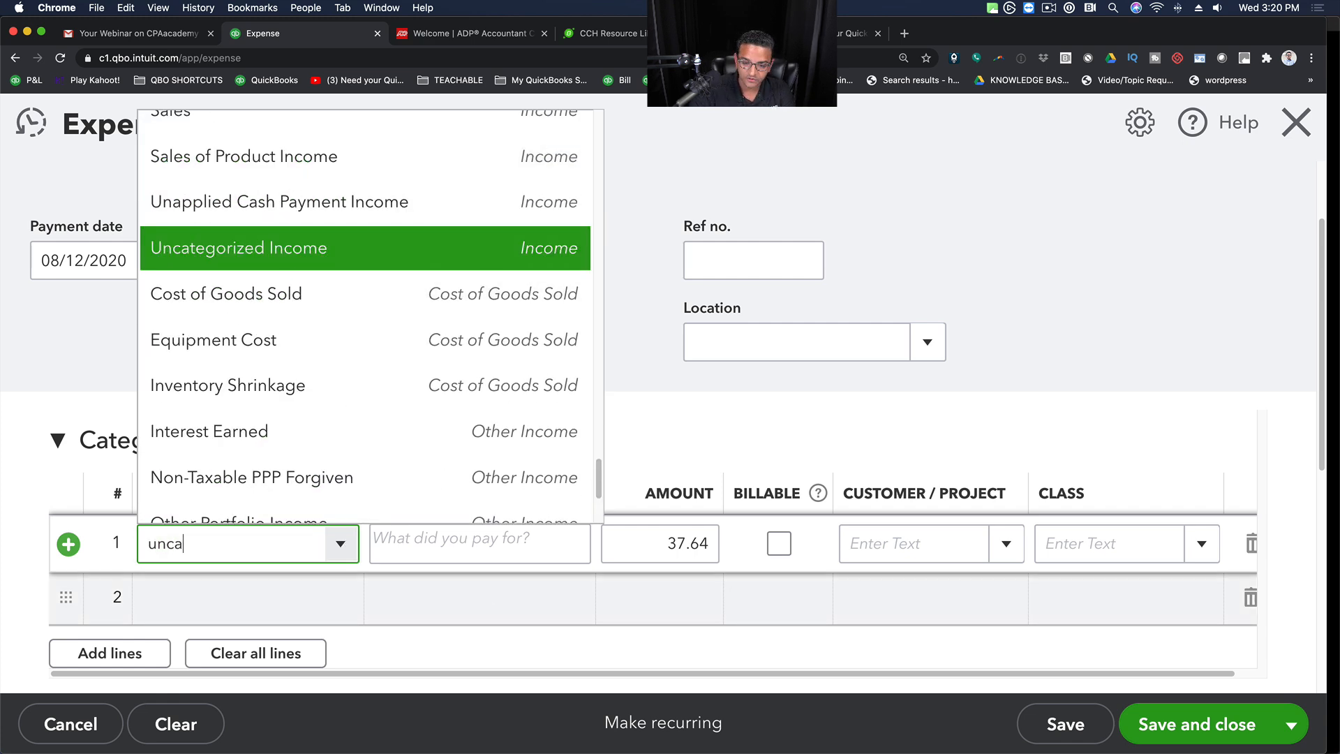
{"action": "left_click", "coordinate": [257, 636]}
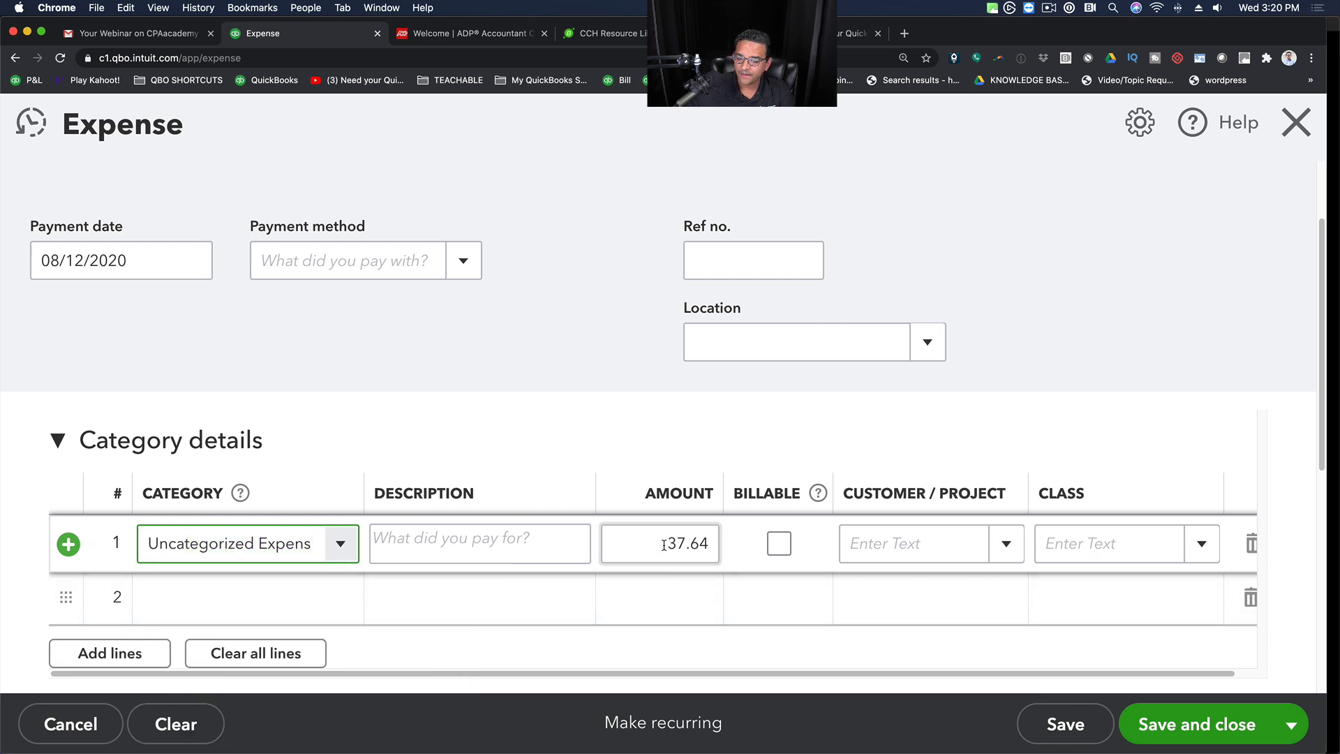
{"action": "left_click_drag", "start_coordinate": [664, 545], "coordinate": [739, 557]}
{"action": "type", "text": "0"}
{"action": "key", "text": "Tab"}
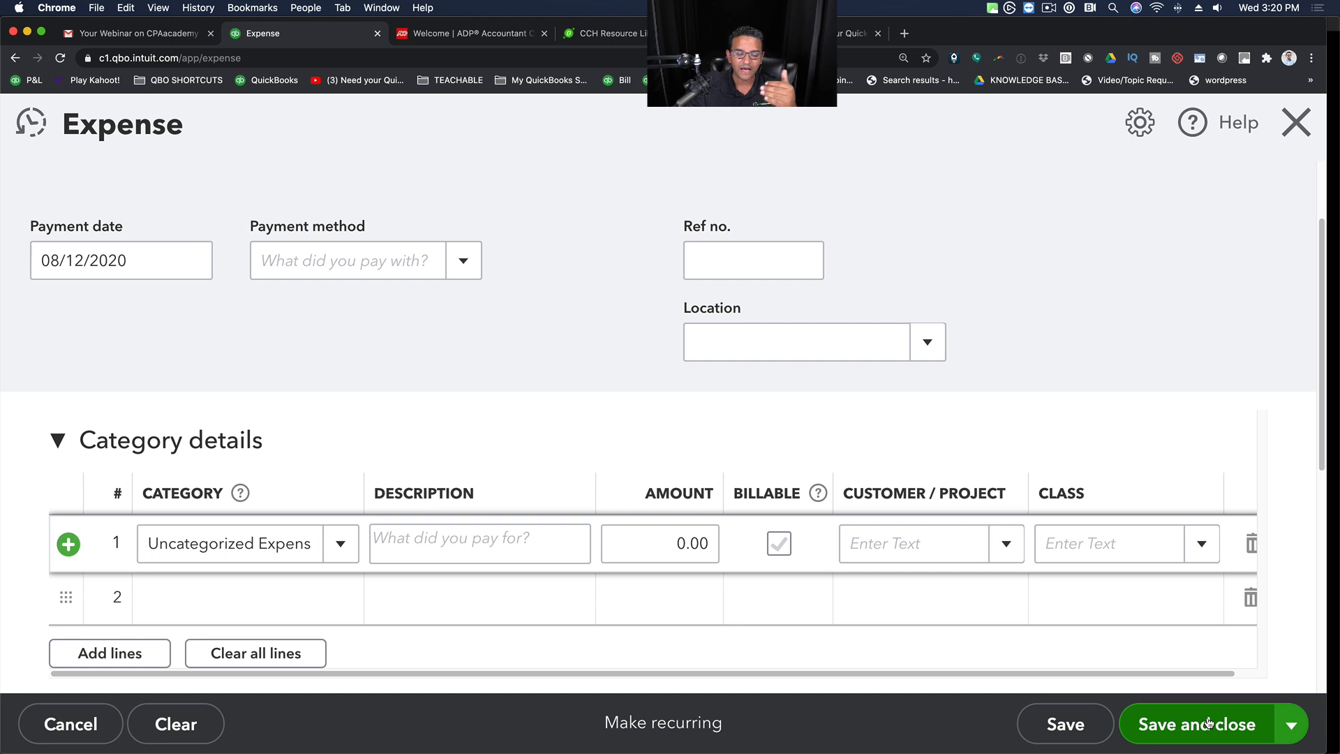
Step: Date the expense 07/31/2020, then save and close it without assigning a class
{"action": "left_click", "coordinate": [111, 261]}
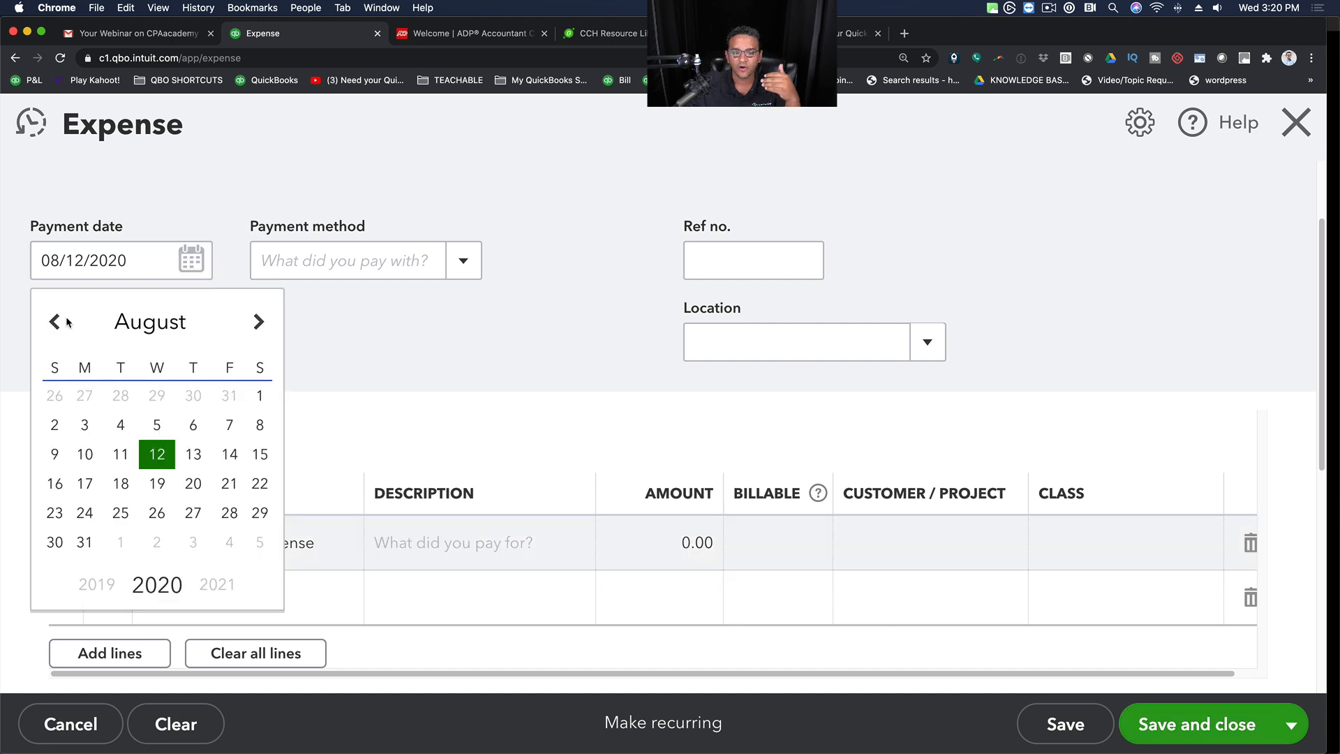
{"action": "left_click", "coordinate": [231, 395]}
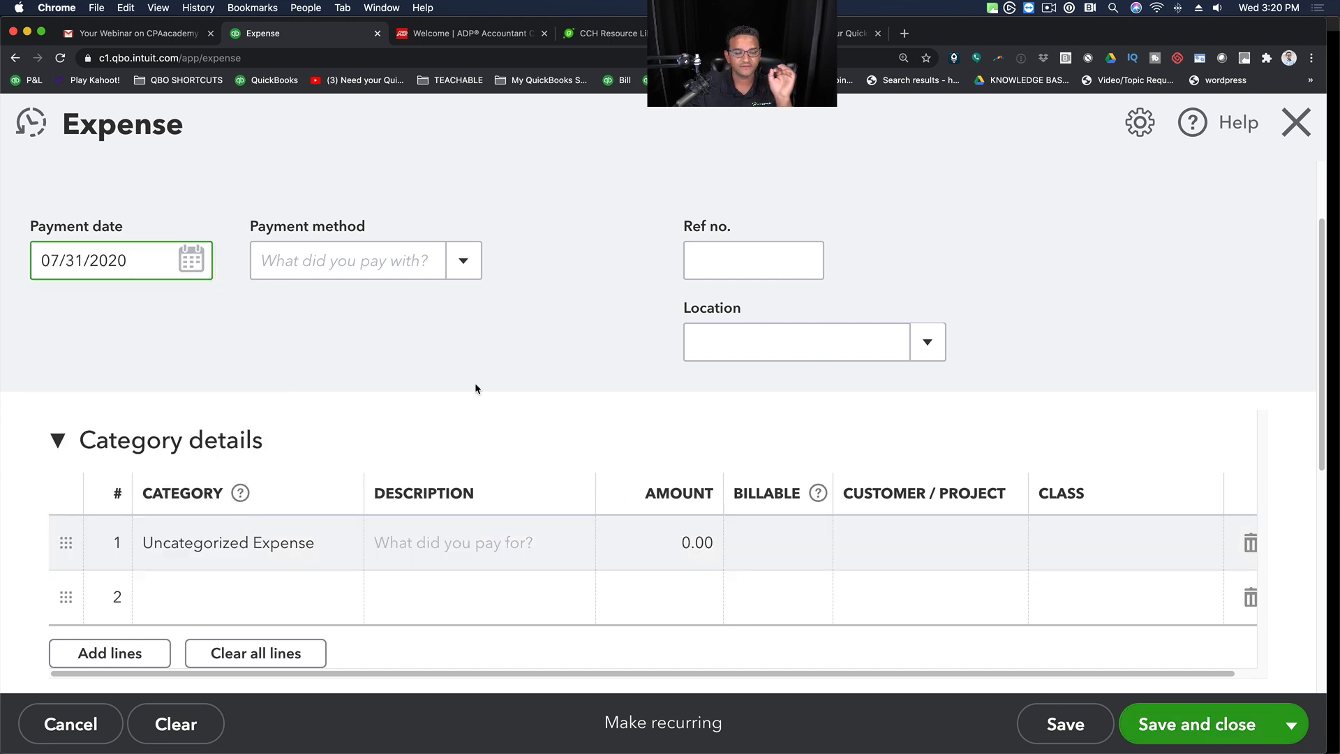
{"action": "left_click", "coordinate": [1198, 726]}
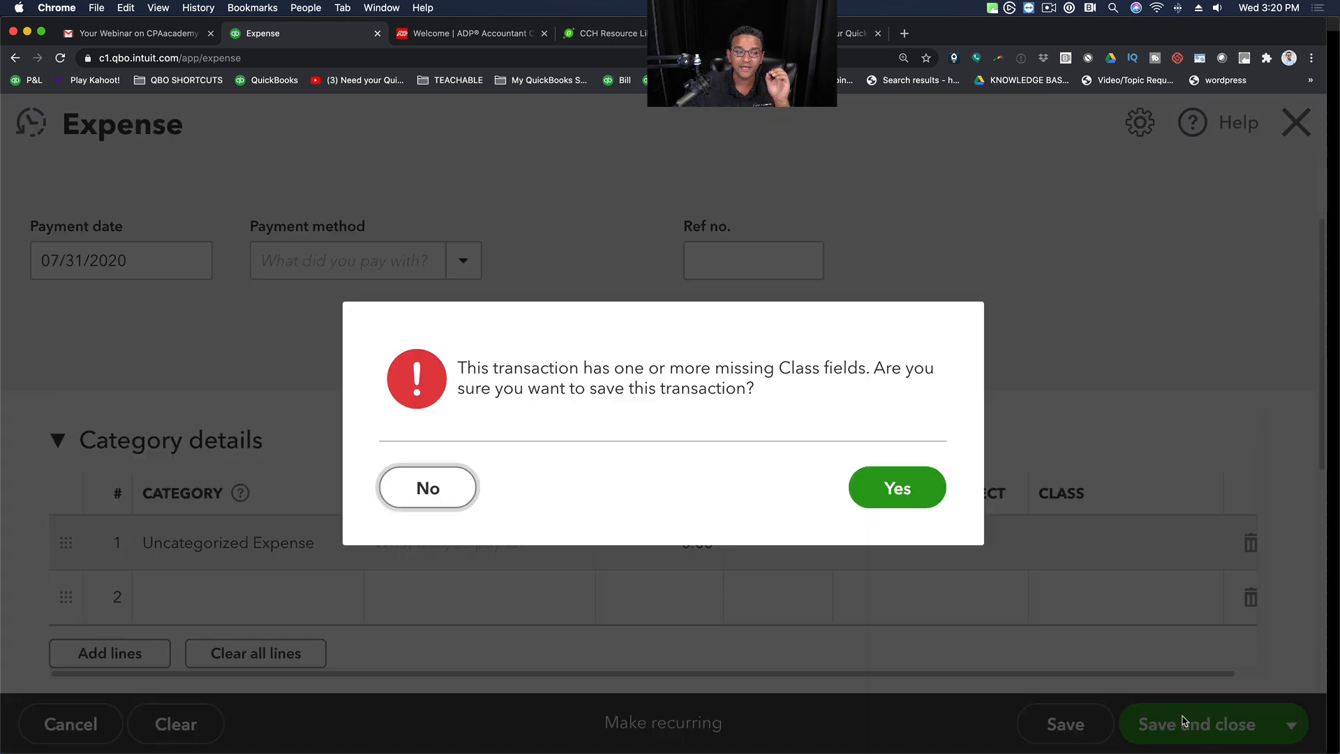
{"action": "left_click", "coordinate": [925, 491]}
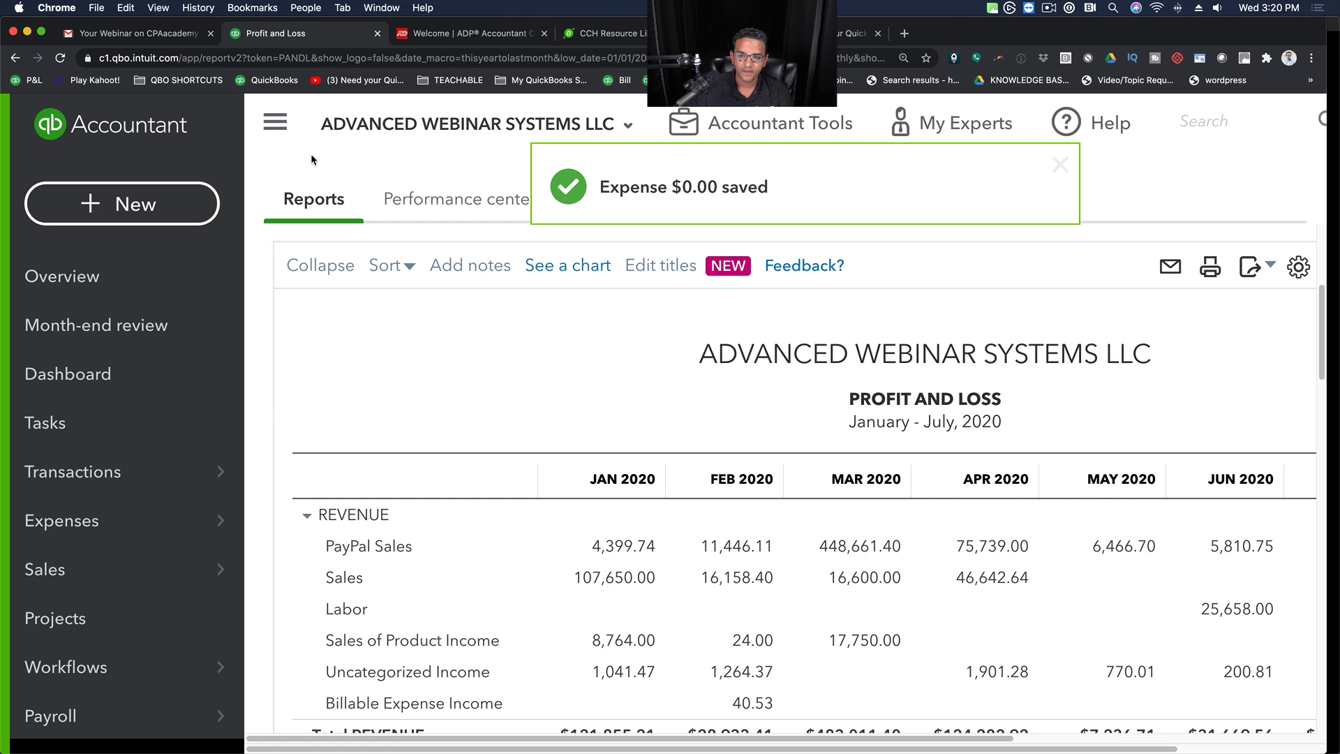
Step: Set the Profit and Loss report to Last Month with Total Only columns, rerun it and review the Expenses section
{"action": "left_click", "coordinate": [259, 123]}
{"action": "scroll", "coordinate": [447, 615], "scroll_direction": "down", "scroll_amount": 4}
{"action": "scroll", "coordinate": [451, 589], "scroll_direction": "up", "scroll_amount": 9}
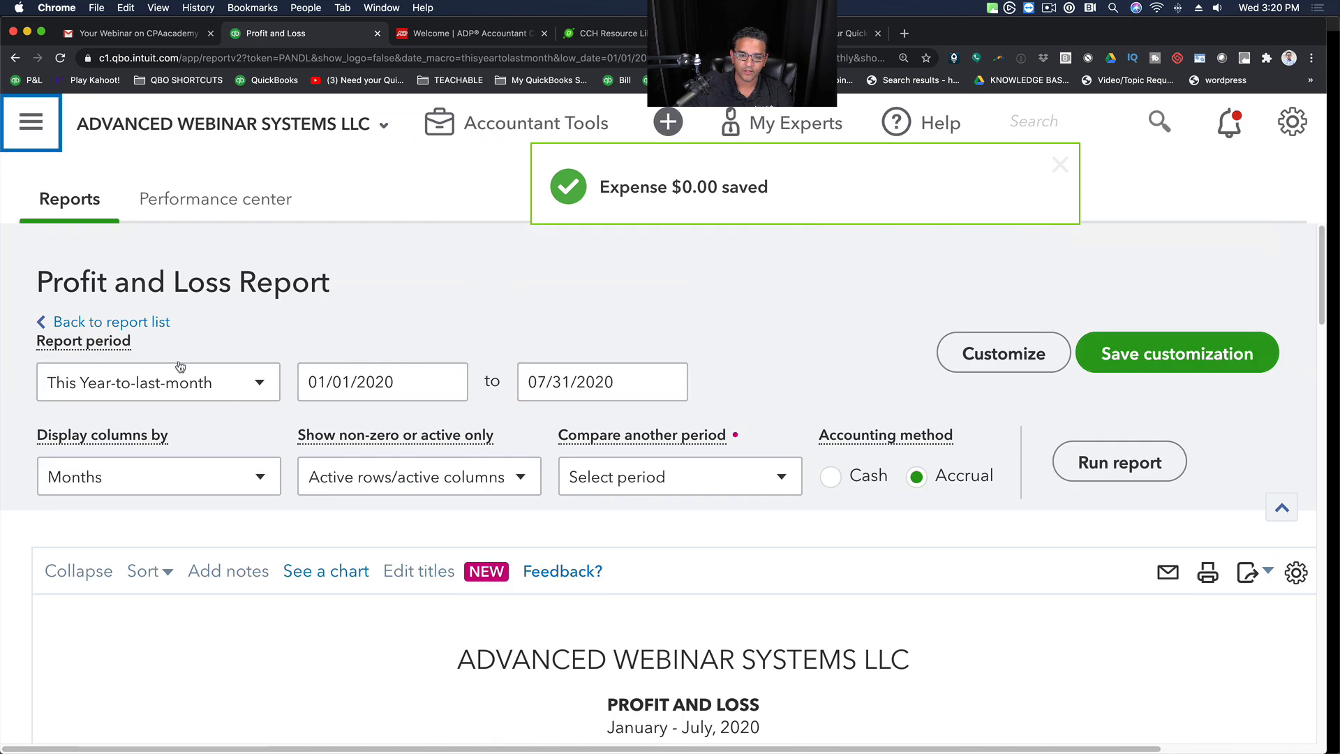
{"action": "left_click", "coordinate": [143, 382]}
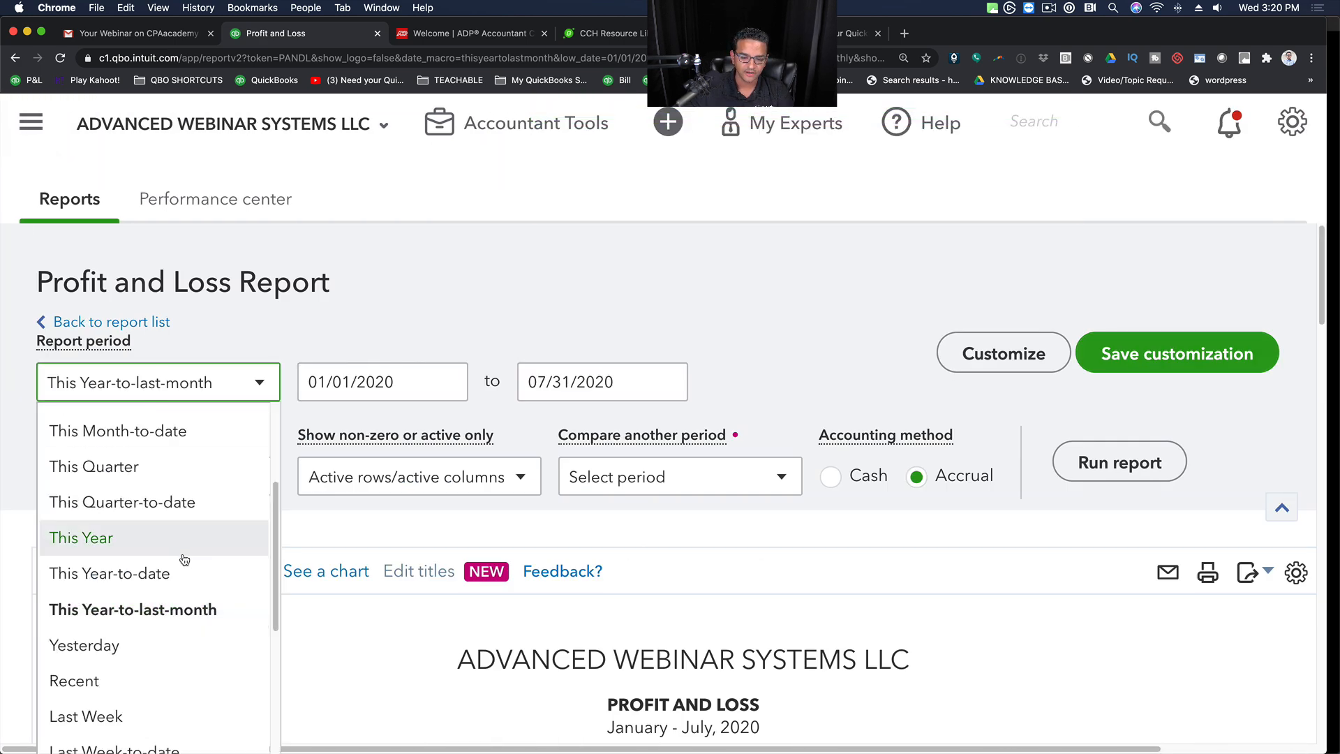
{"action": "scroll", "coordinate": [137, 590], "scroll_direction": "down", "scroll_amount": 5}
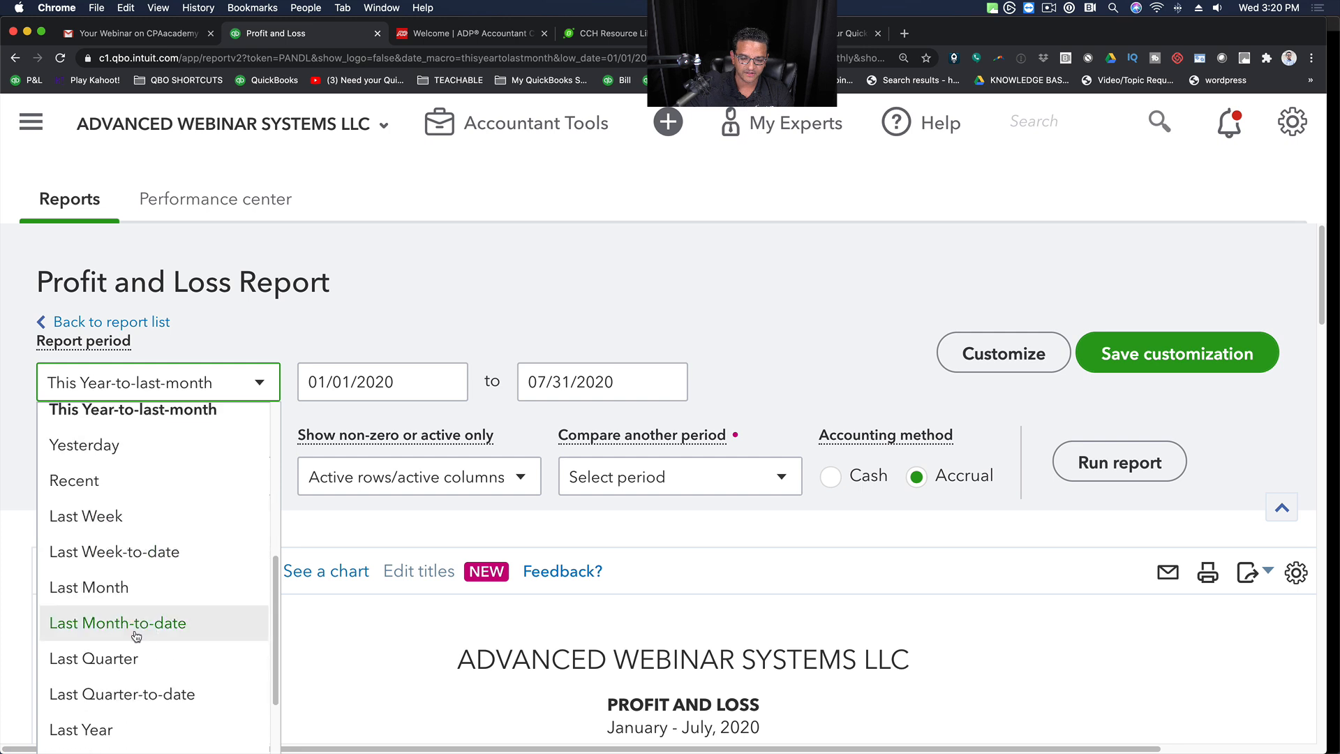
{"action": "left_click", "coordinate": [126, 585]}
{"action": "left_click", "coordinate": [135, 478]}
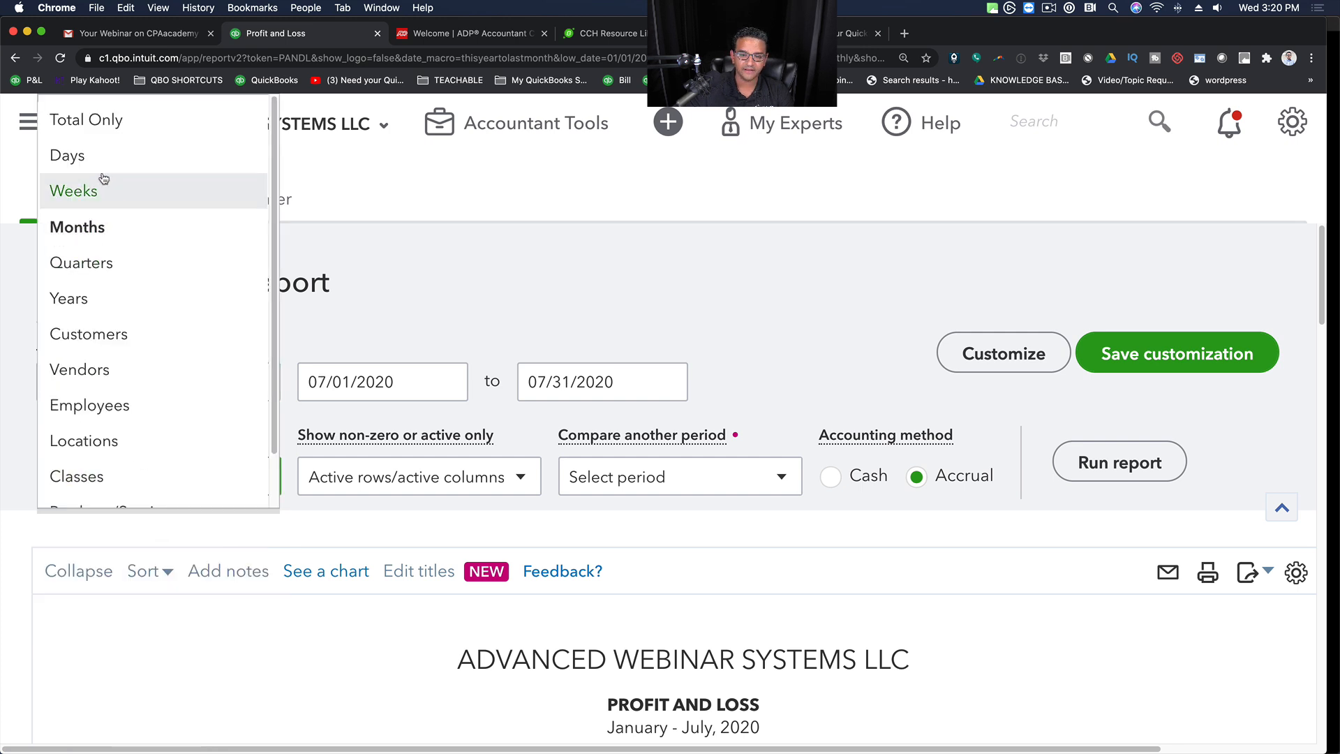
{"action": "left_click", "coordinate": [110, 119]}
{"action": "left_click", "coordinate": [1119, 463]}
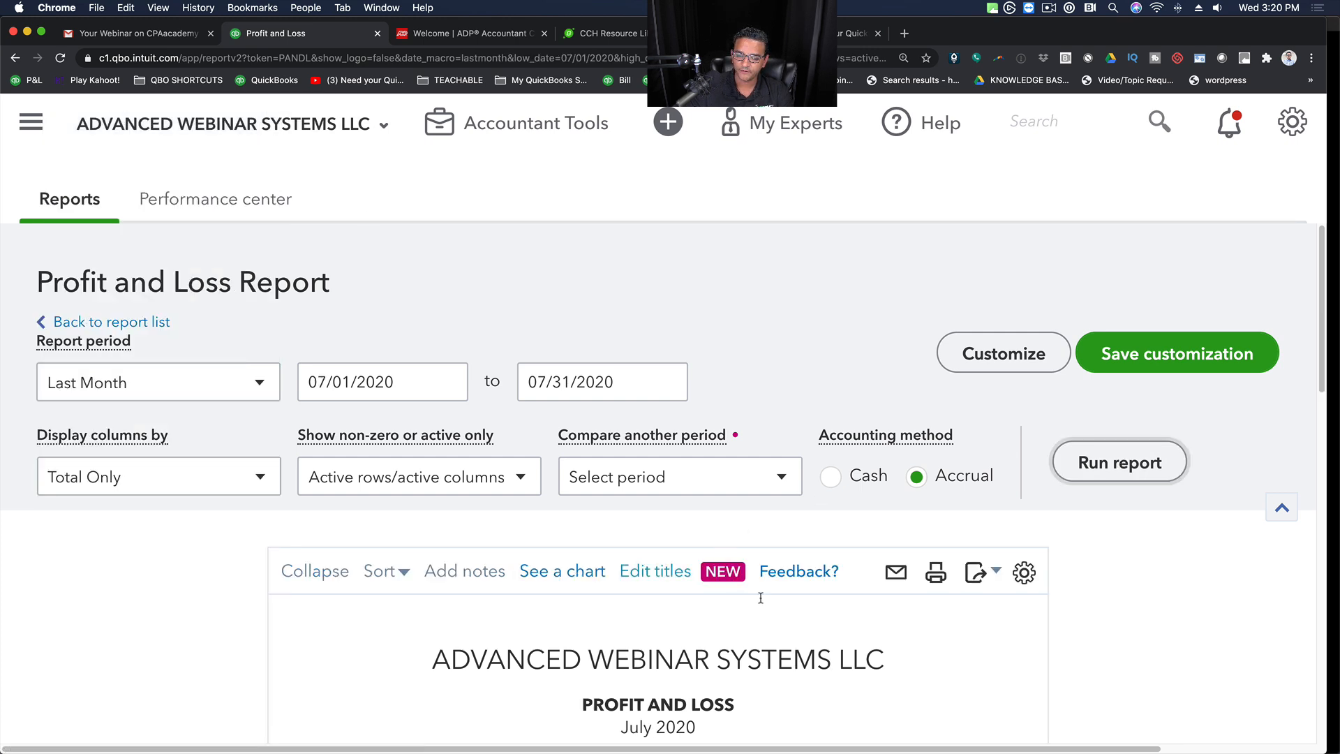
{"action": "scroll", "coordinate": [894, 640], "scroll_direction": "down", "scroll_amount": 10}
{"action": "scroll", "coordinate": [894, 640], "scroll_direction": "down", "scroll_amount": 5}
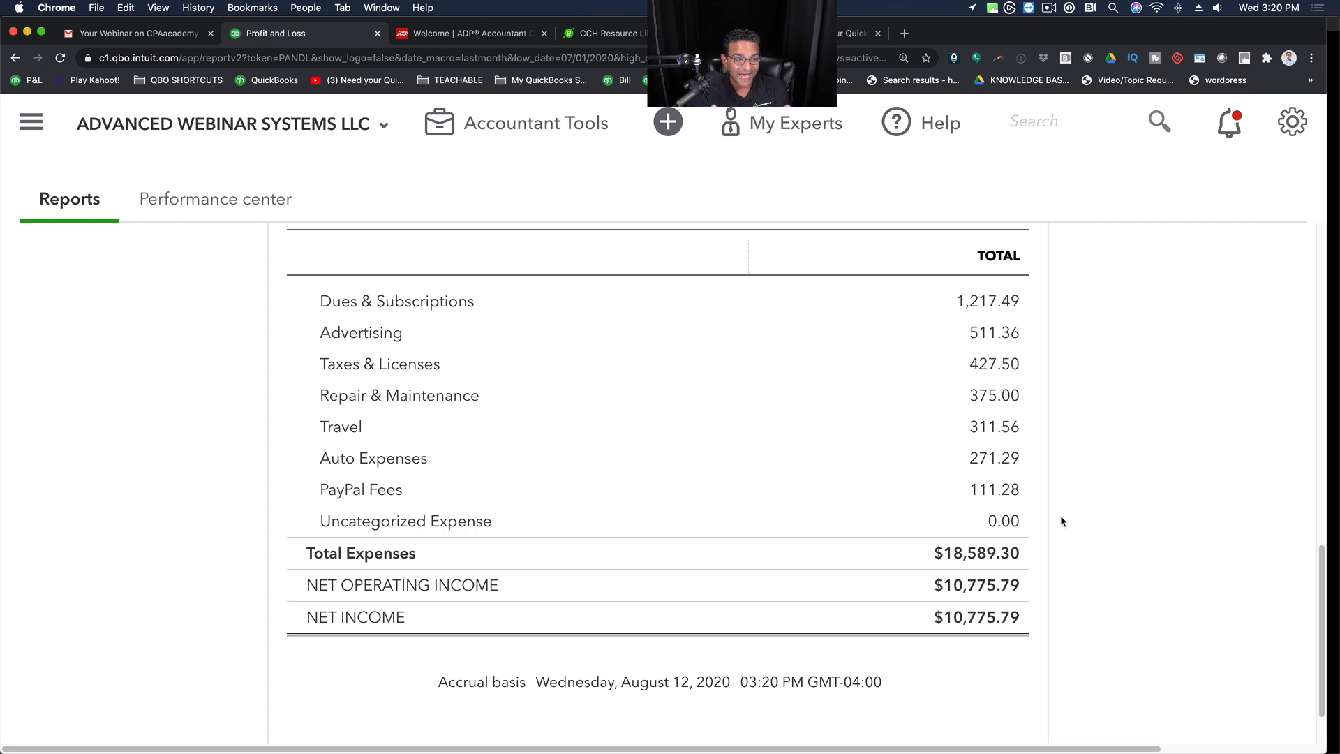
Step: Show only non-zero rows in the Profit and Loss report, rerun it and review the Expenses section
{"action": "scroll", "coordinate": [1067, 689], "scroll_direction": "up", "scroll_amount": 15}
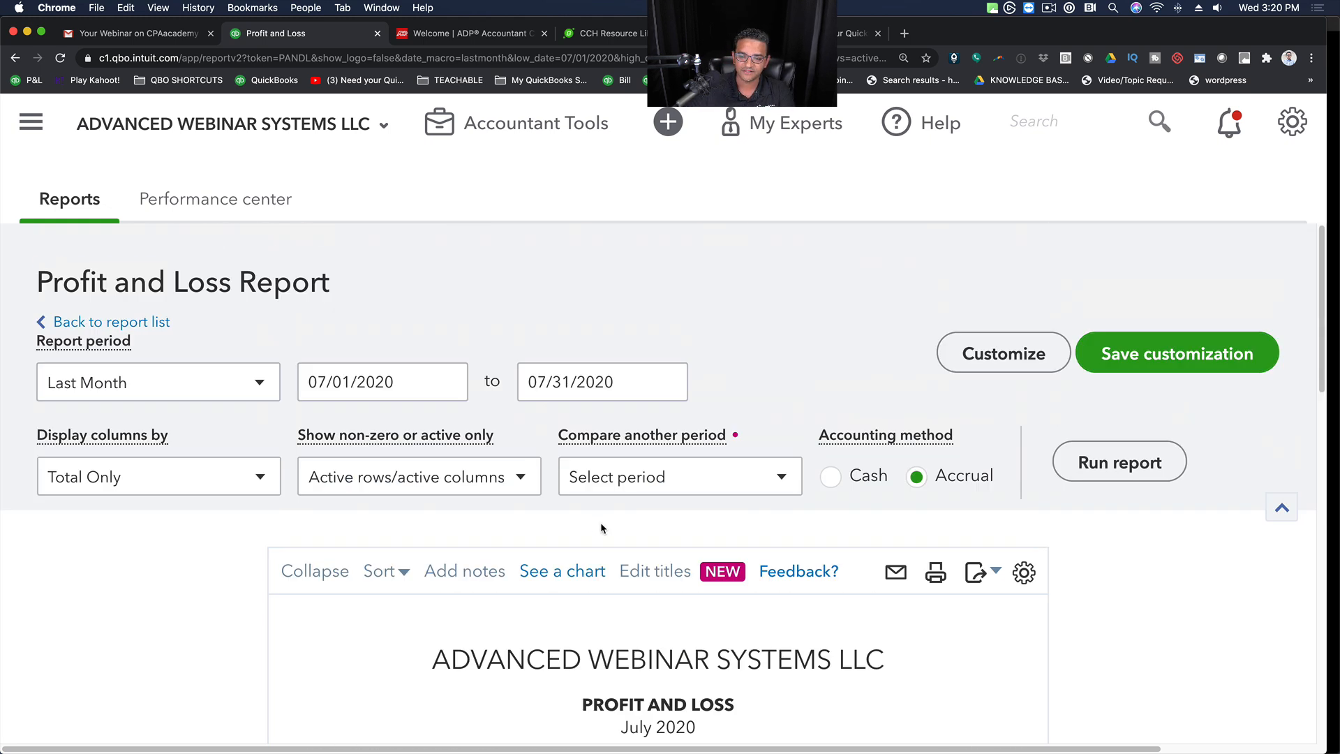
{"action": "left_click", "coordinate": [462, 483]}
{"action": "left_click", "coordinate": [338, 265]}
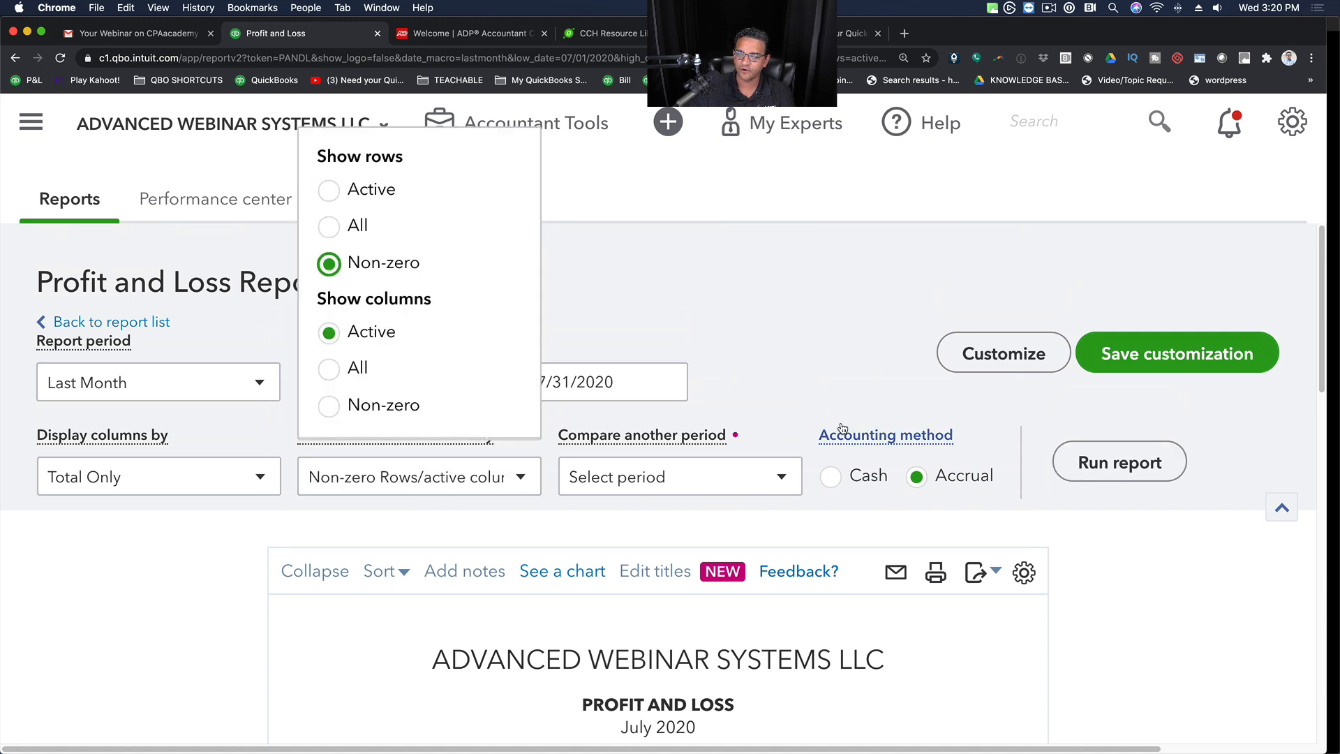
{"action": "left_click", "coordinate": [1110, 471]}
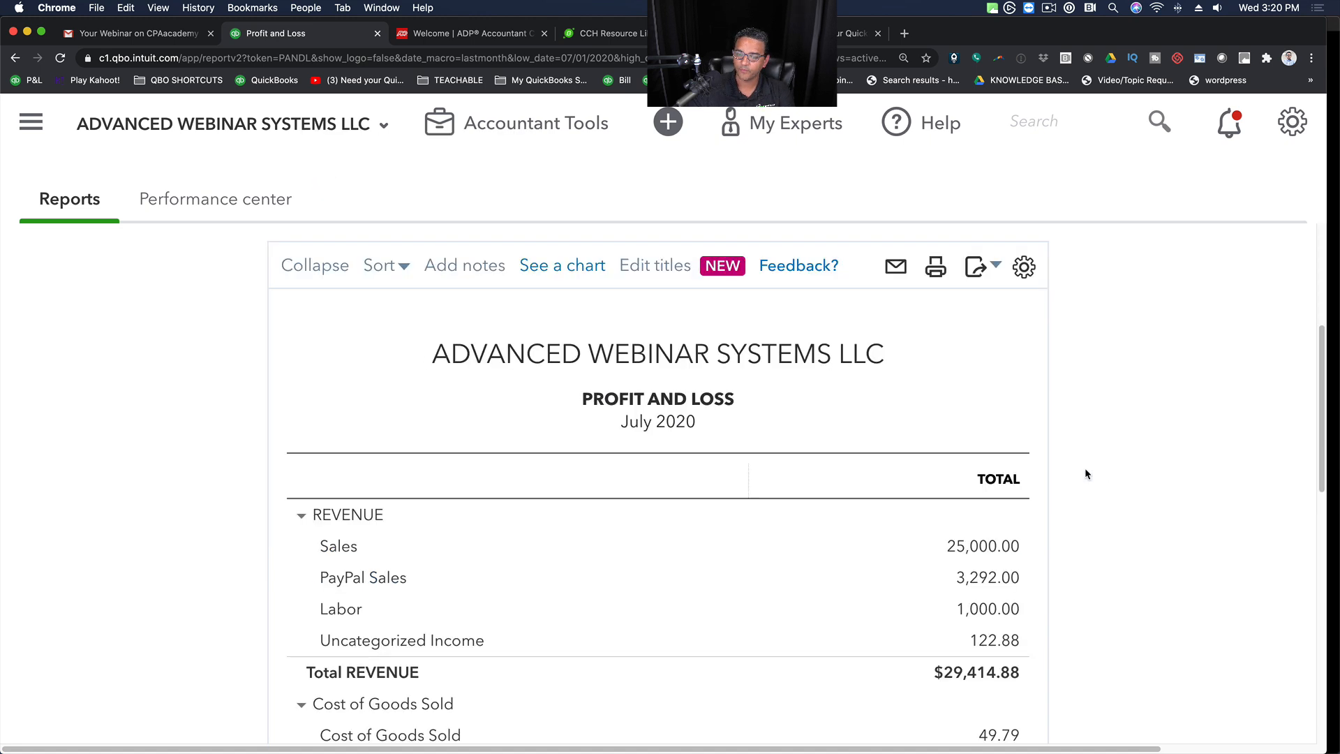
{"action": "scroll", "coordinate": [1137, 643], "scroll_direction": "down", "scroll_amount": 2}
{"action": "scroll", "coordinate": [1138, 643], "scroll_direction": "down", "scroll_amount": 10}
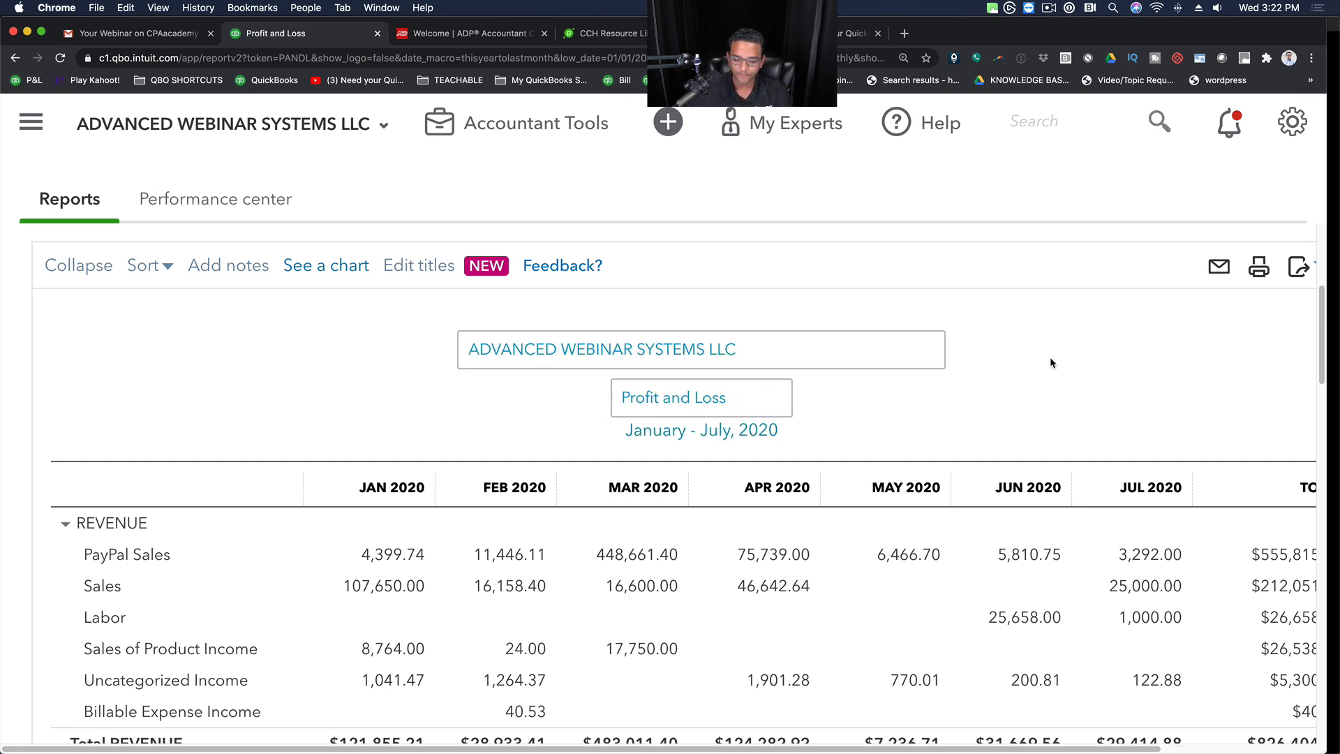
Step: Set the Profit and Loss report period to Last Month and rerun the report
{"action": "key", "text": "super+minus"}
{"action": "key", "text": "super+minus"}
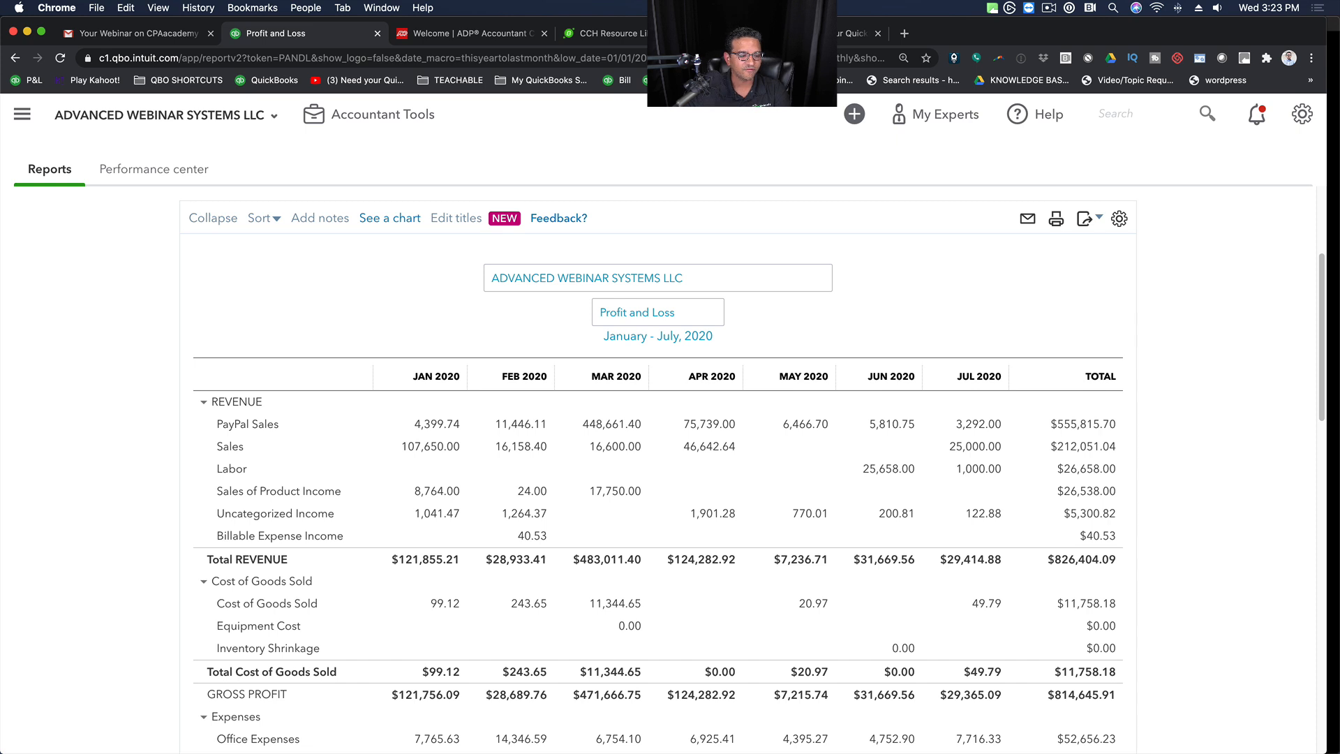
{"action": "scroll", "coordinate": [202, 459], "scroll_direction": "up", "scroll_amount": 3}
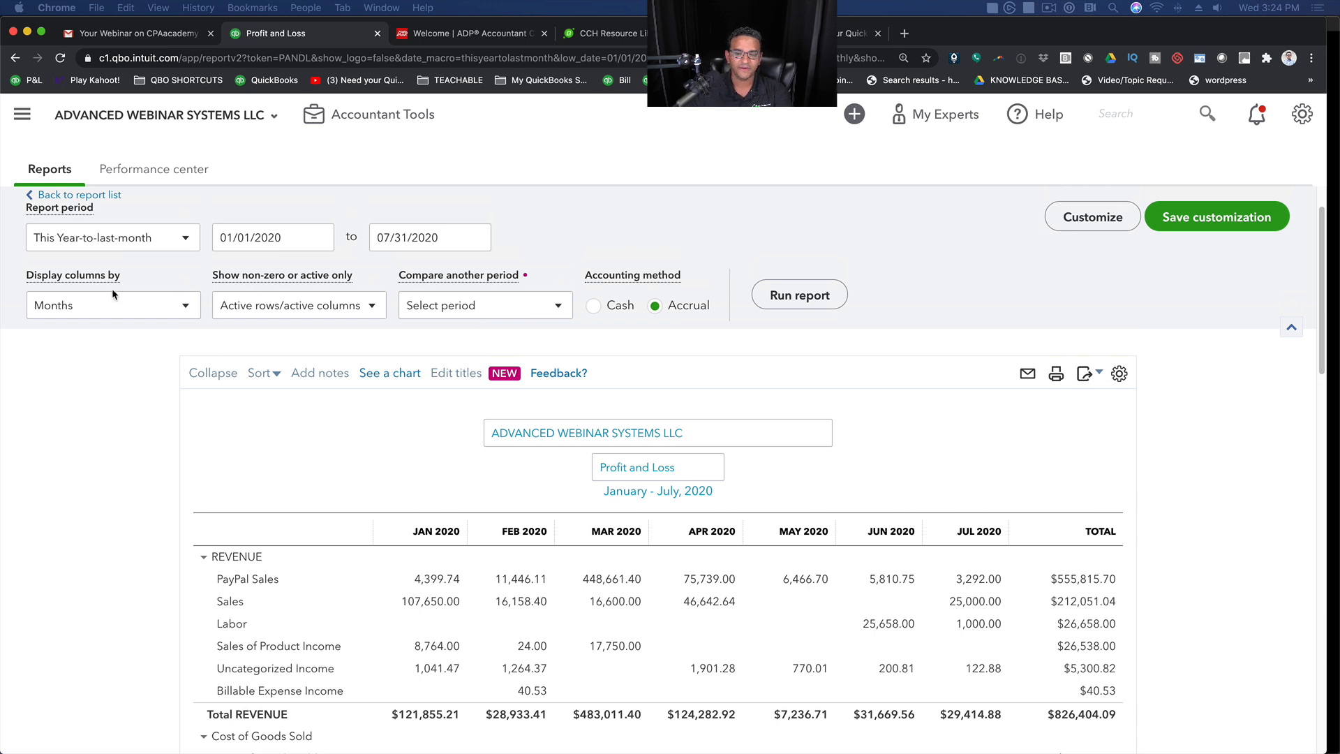
{"action": "left_click", "coordinate": [73, 239]}
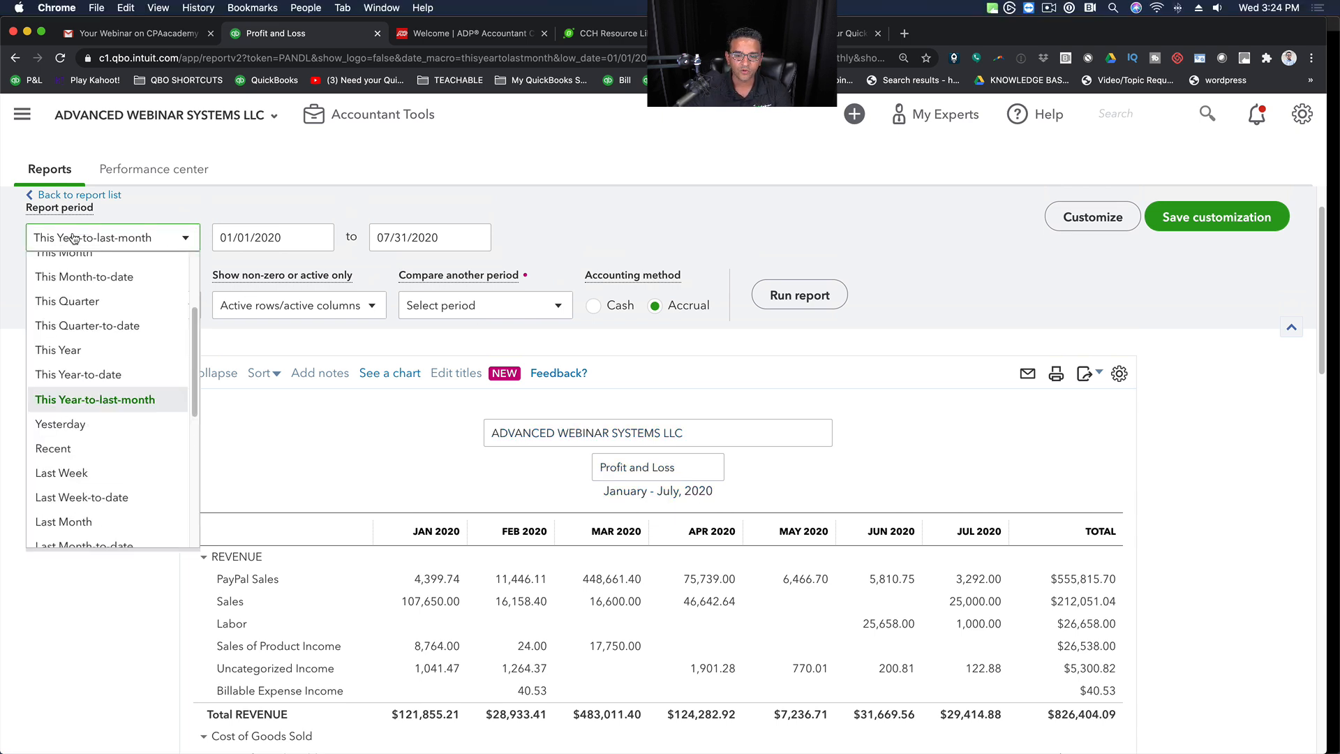
{"action": "scroll", "coordinate": [72, 411], "scroll_direction": "up", "scroll_amount": 3}
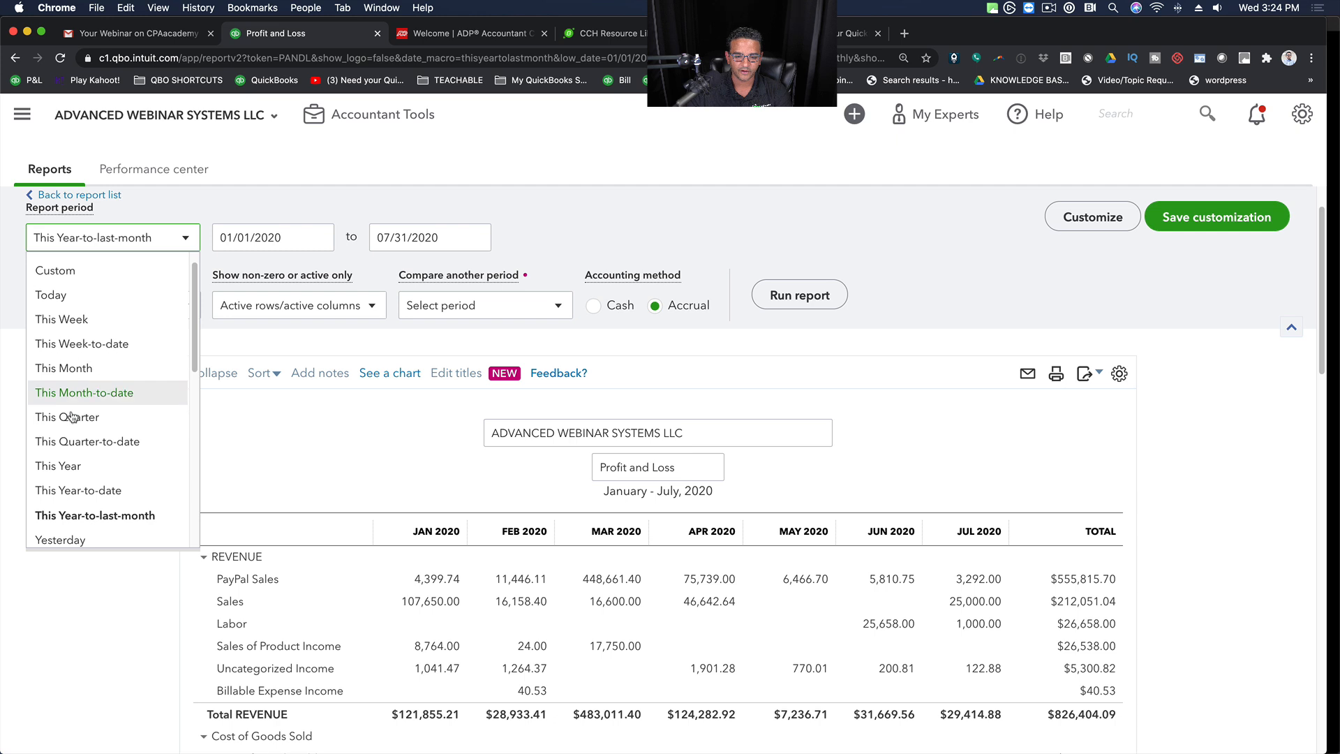
{"action": "scroll", "coordinate": [73, 461], "scroll_direction": "down", "scroll_amount": 4}
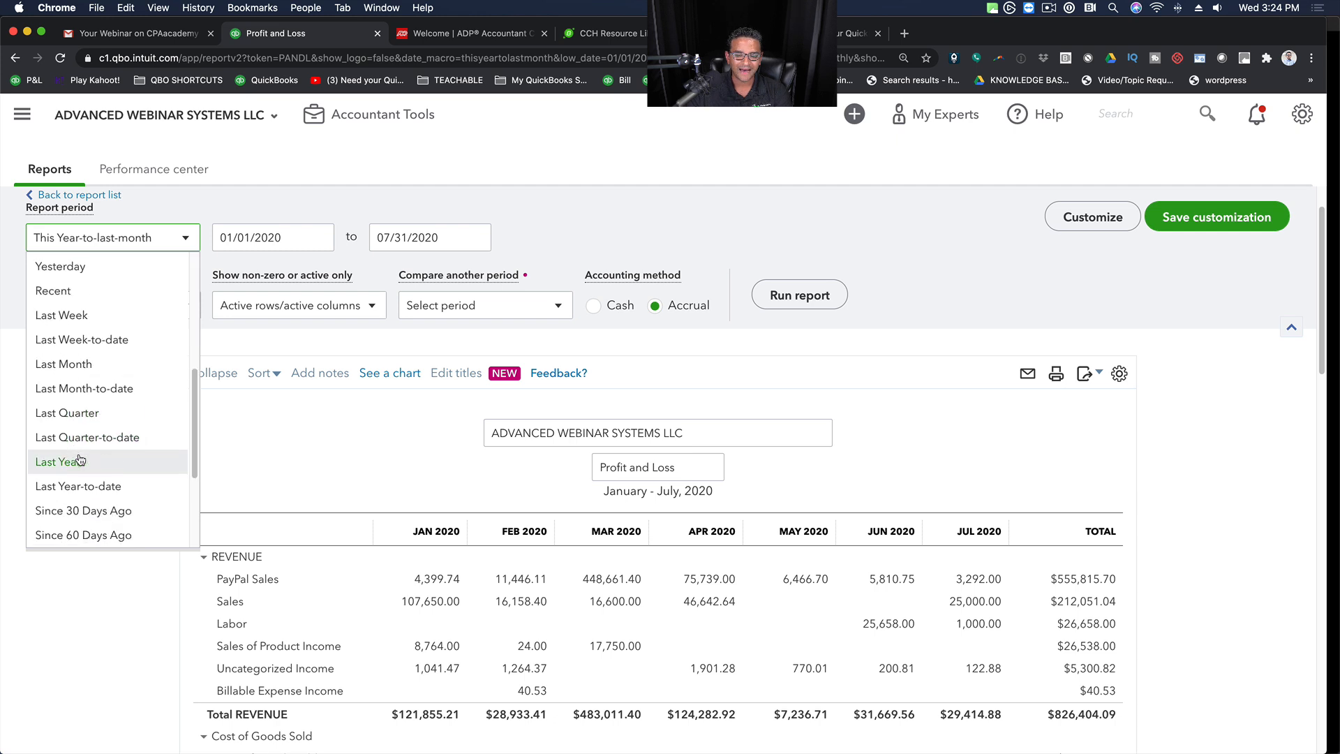
{"action": "left_click", "coordinate": [82, 366]}
{"action": "left_click", "coordinate": [787, 294]}
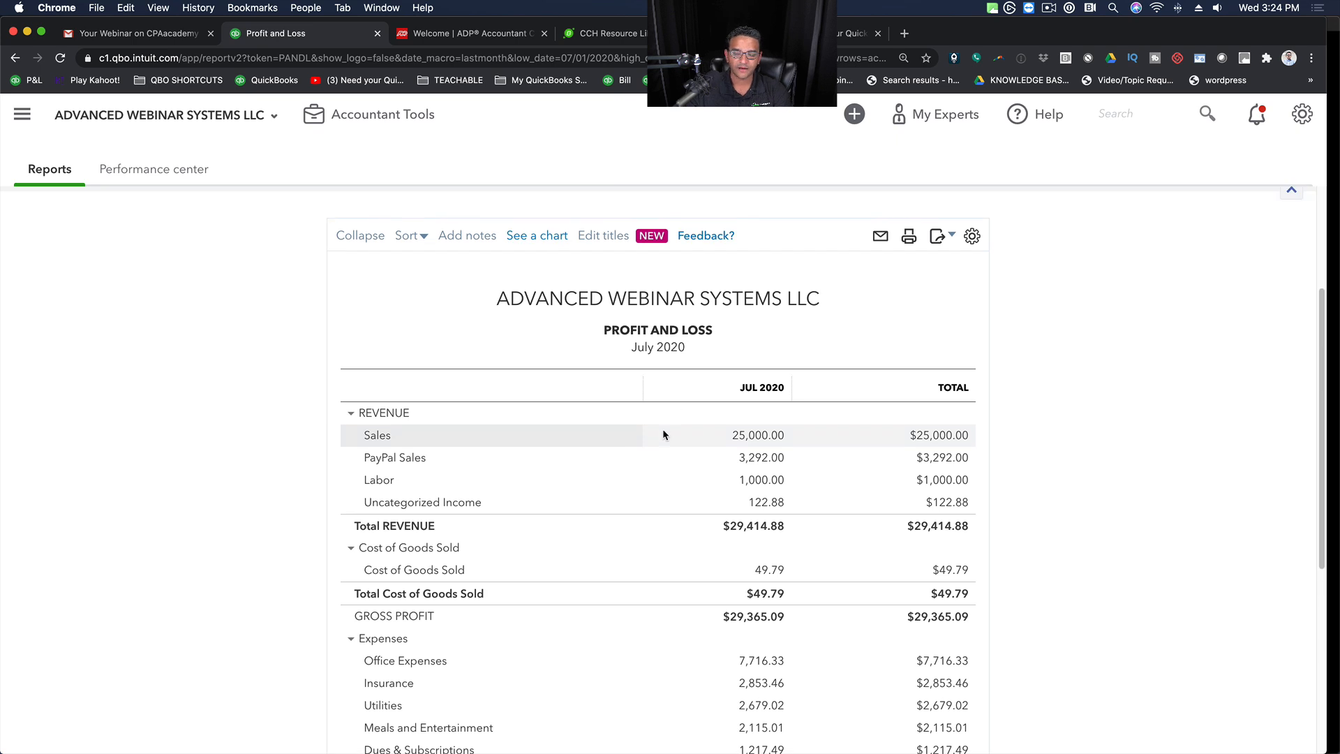
Step: Display the columns as Total Only, add a Previous period (PP) comparison with $ change, and run the report
{"action": "scroll", "coordinate": [663, 428], "scroll_direction": "up", "scroll_amount": 2}
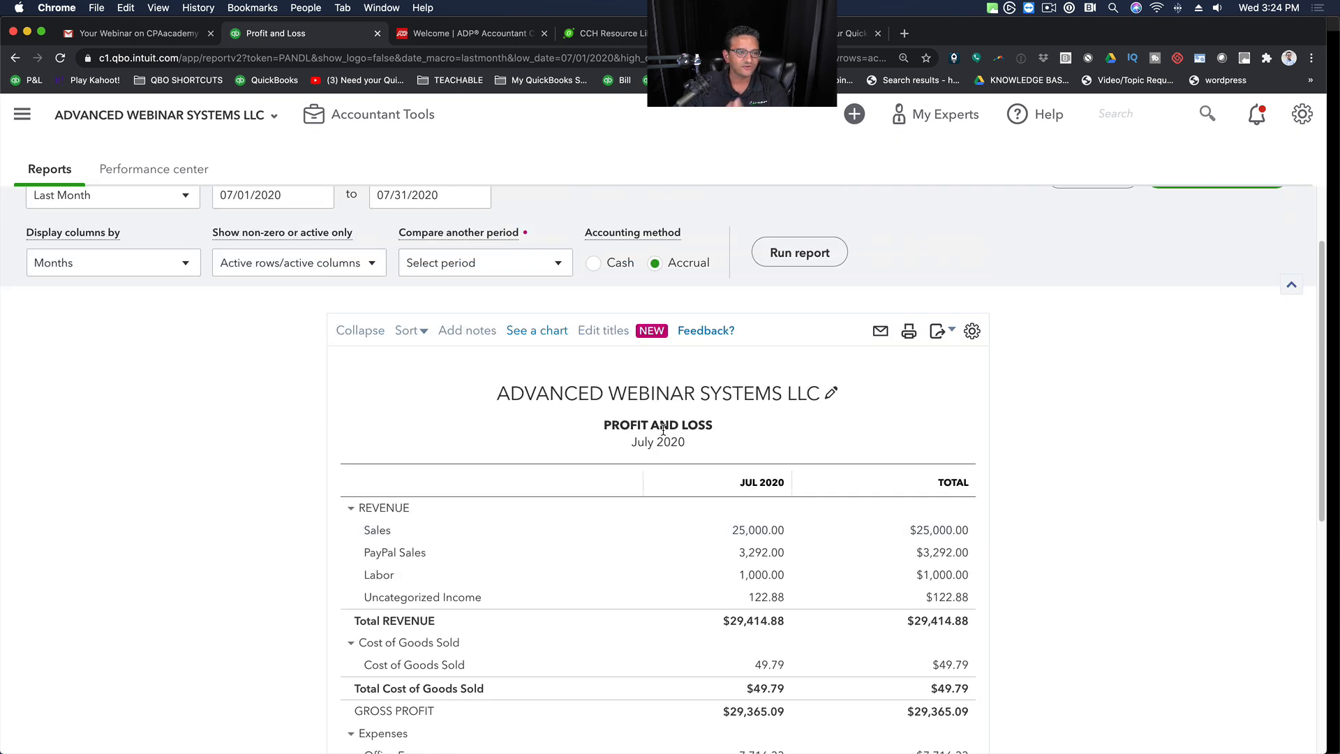
{"action": "left_click", "coordinate": [77, 259]}
{"action": "left_click", "coordinate": [72, 294]}
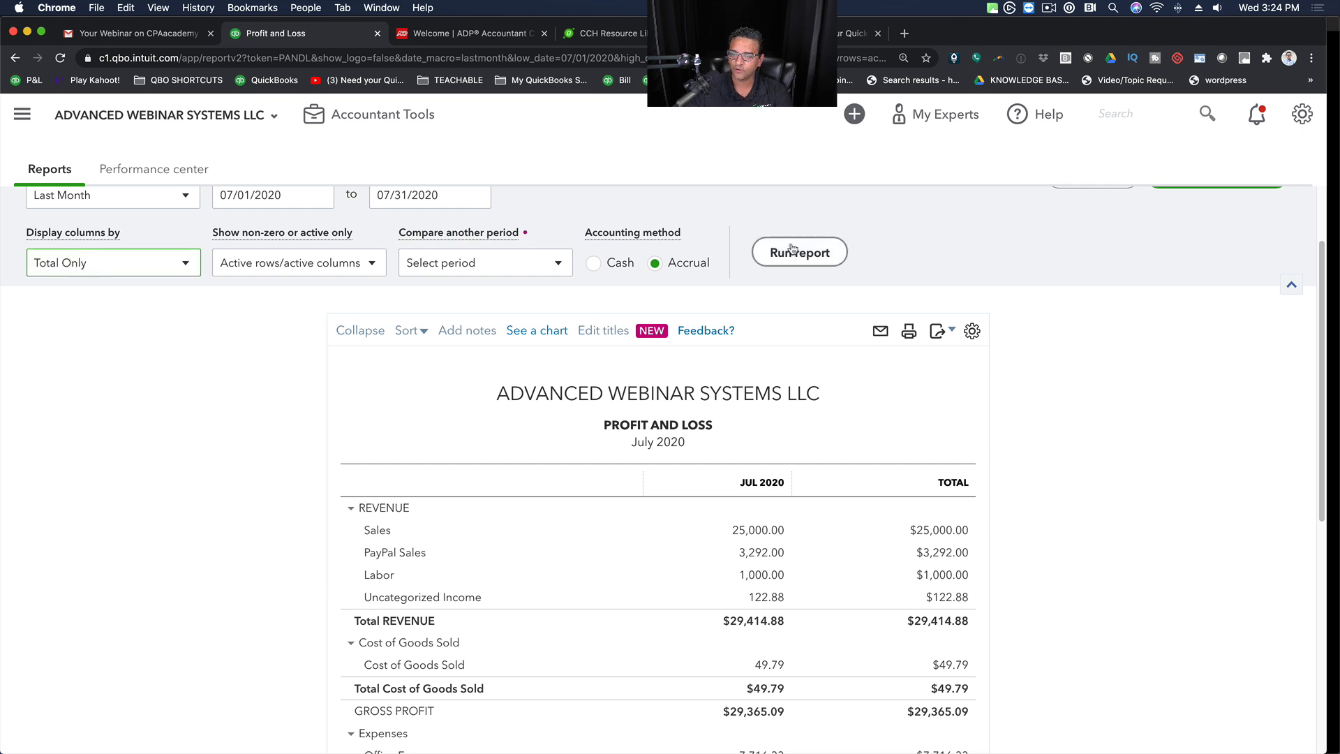
{"action": "left_click", "coordinate": [478, 271]}
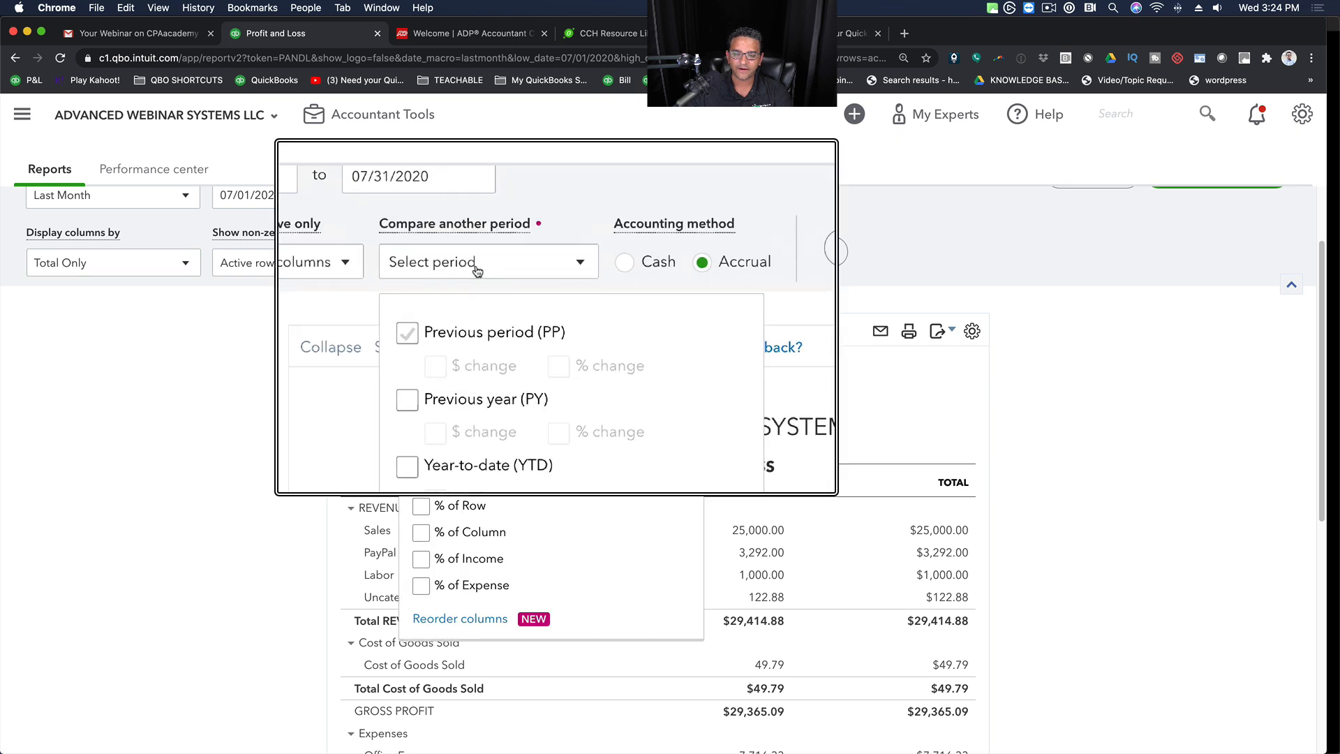
{"action": "left_click", "coordinate": [421, 320]}
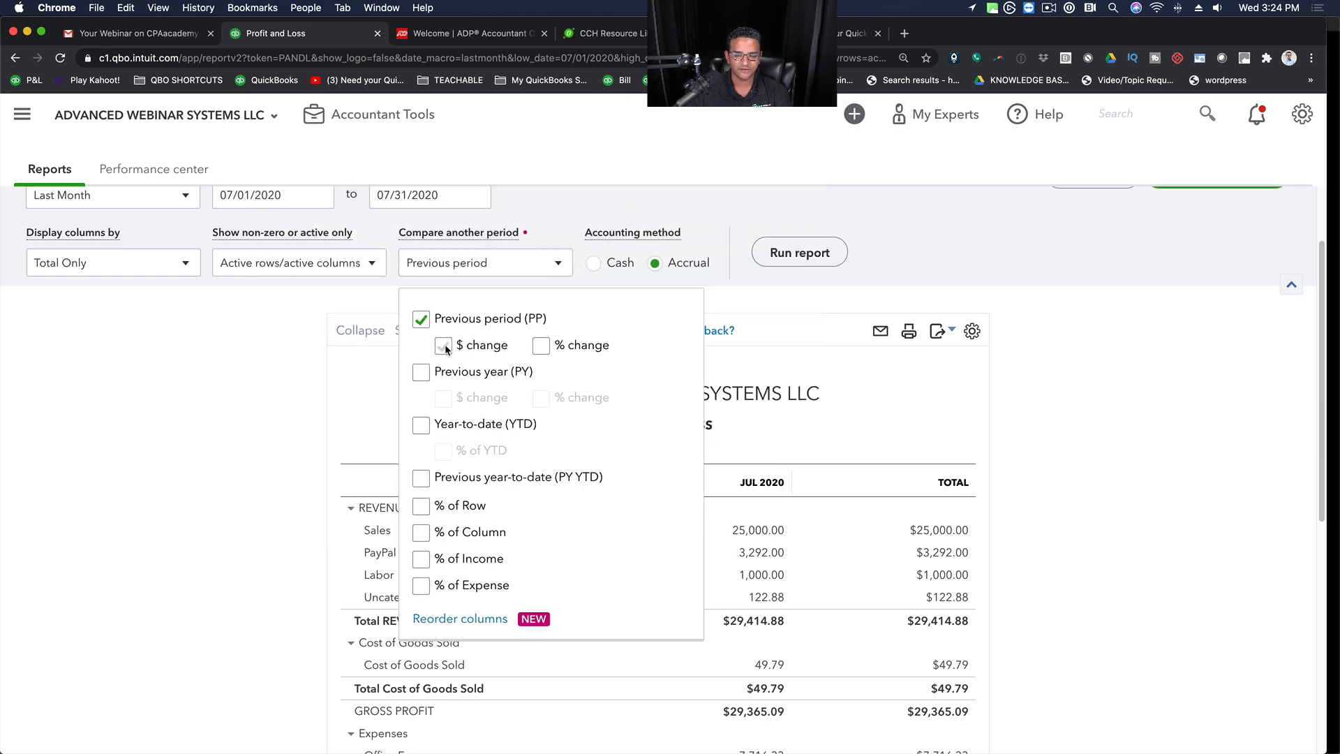
{"action": "left_click", "coordinate": [443, 345]}
{"action": "left_click", "coordinate": [800, 254]}
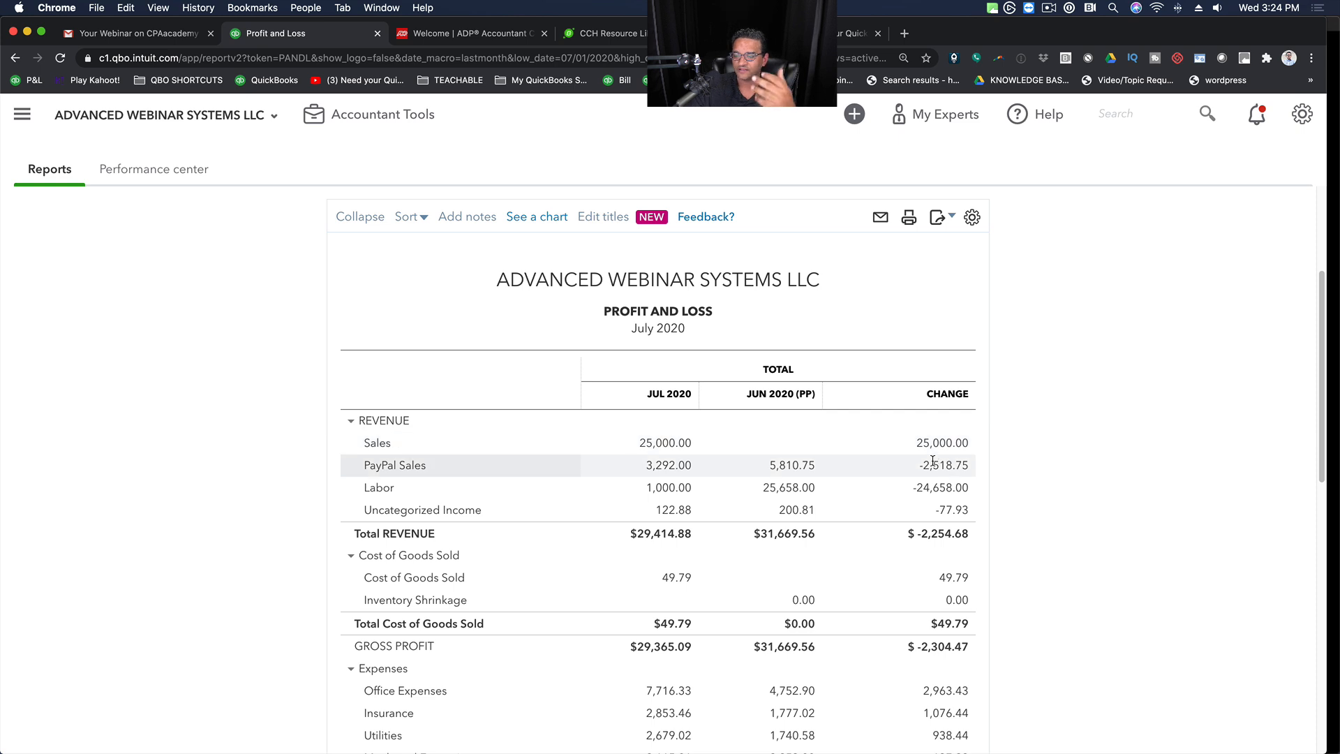
Step: Replace the previous-period comparison's $ change with % change and rerun the report
{"action": "scroll", "coordinate": [772, 542], "scroll_direction": "up", "scroll_amount": 3}
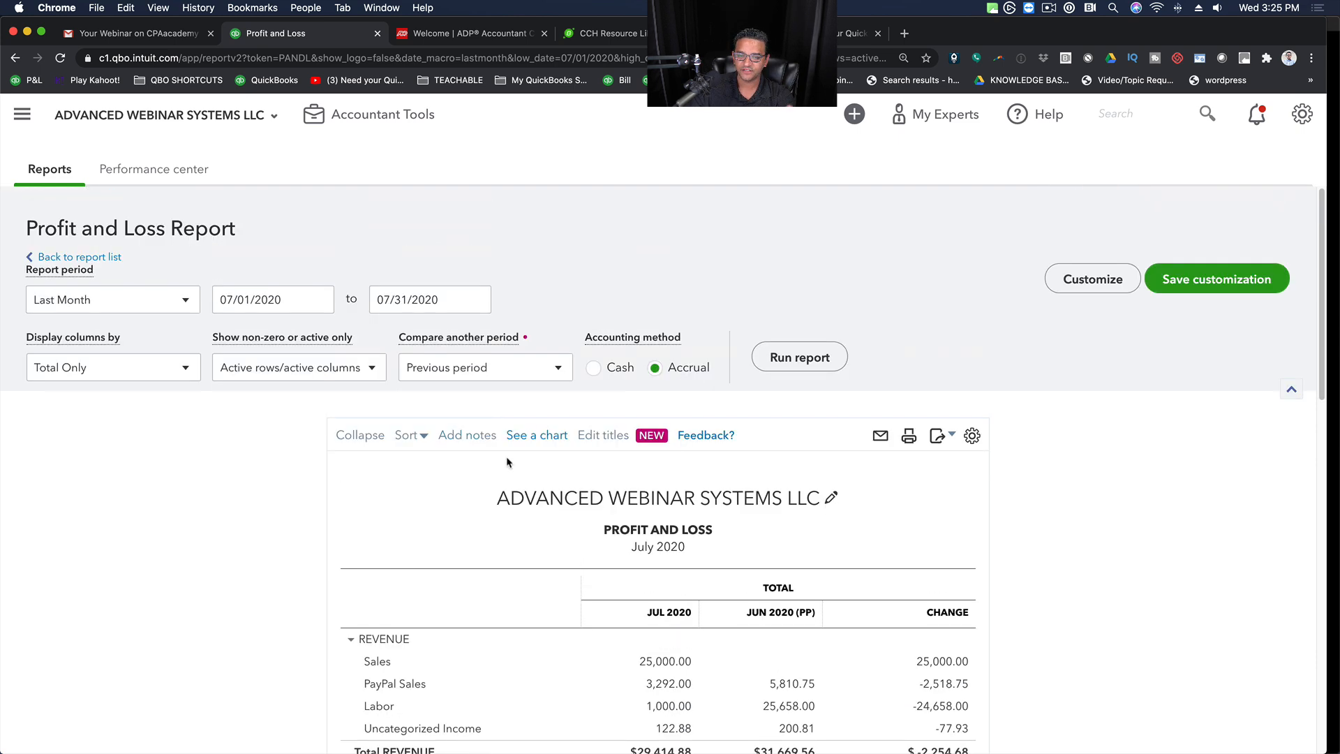
{"action": "left_click", "coordinate": [470, 380]}
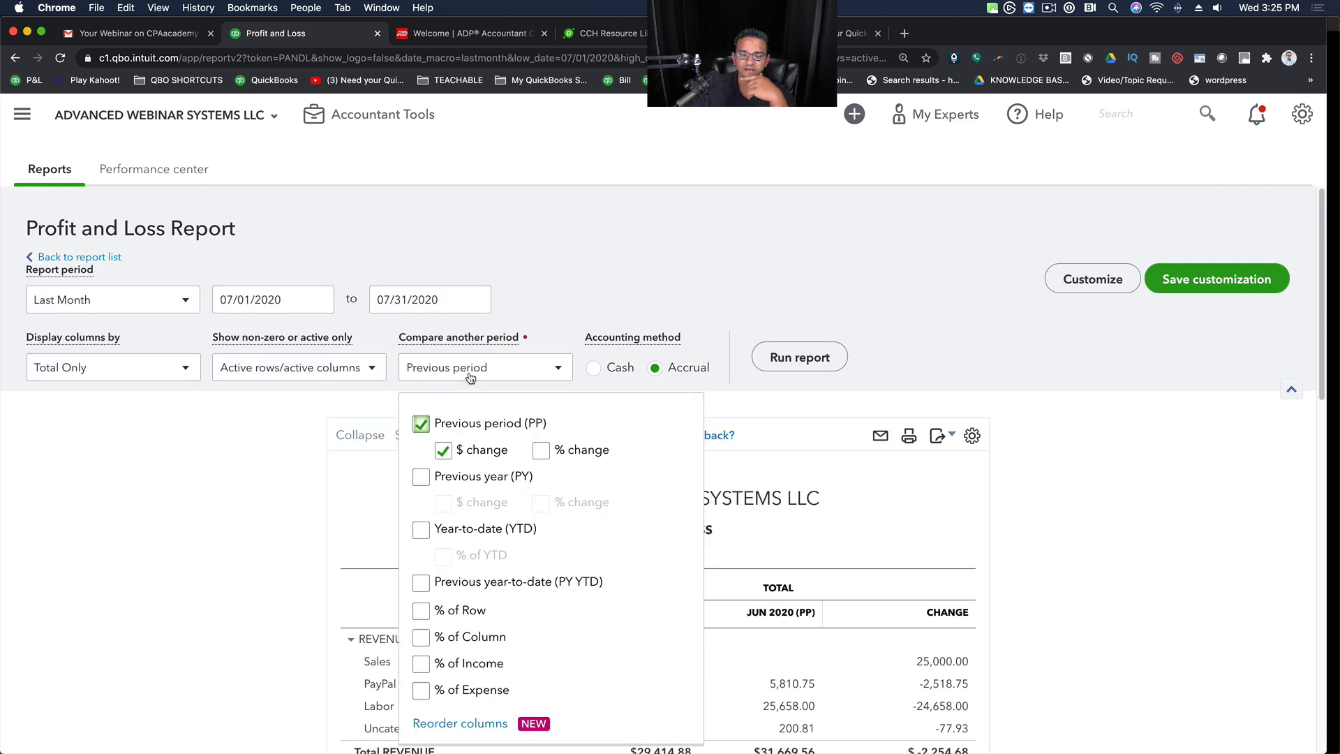
{"action": "left_click", "coordinate": [443, 451]}
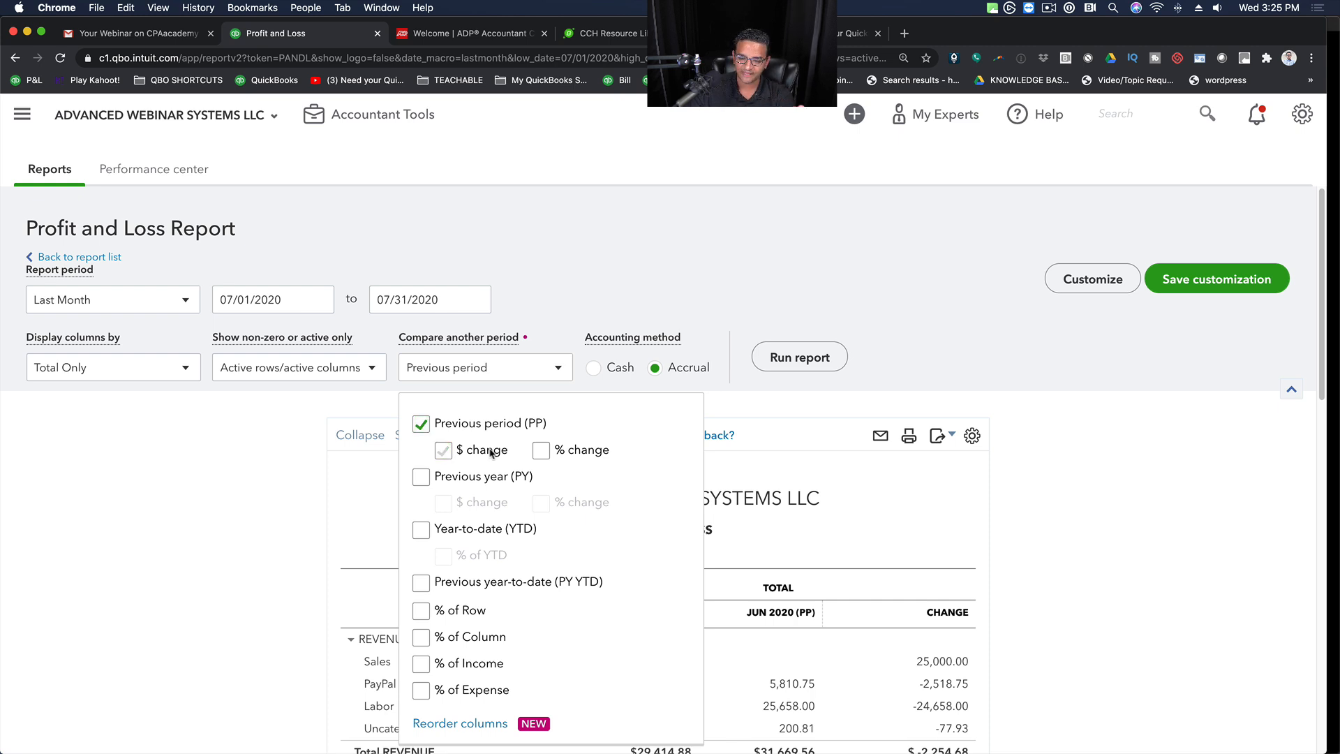
{"action": "left_click", "coordinate": [541, 451]}
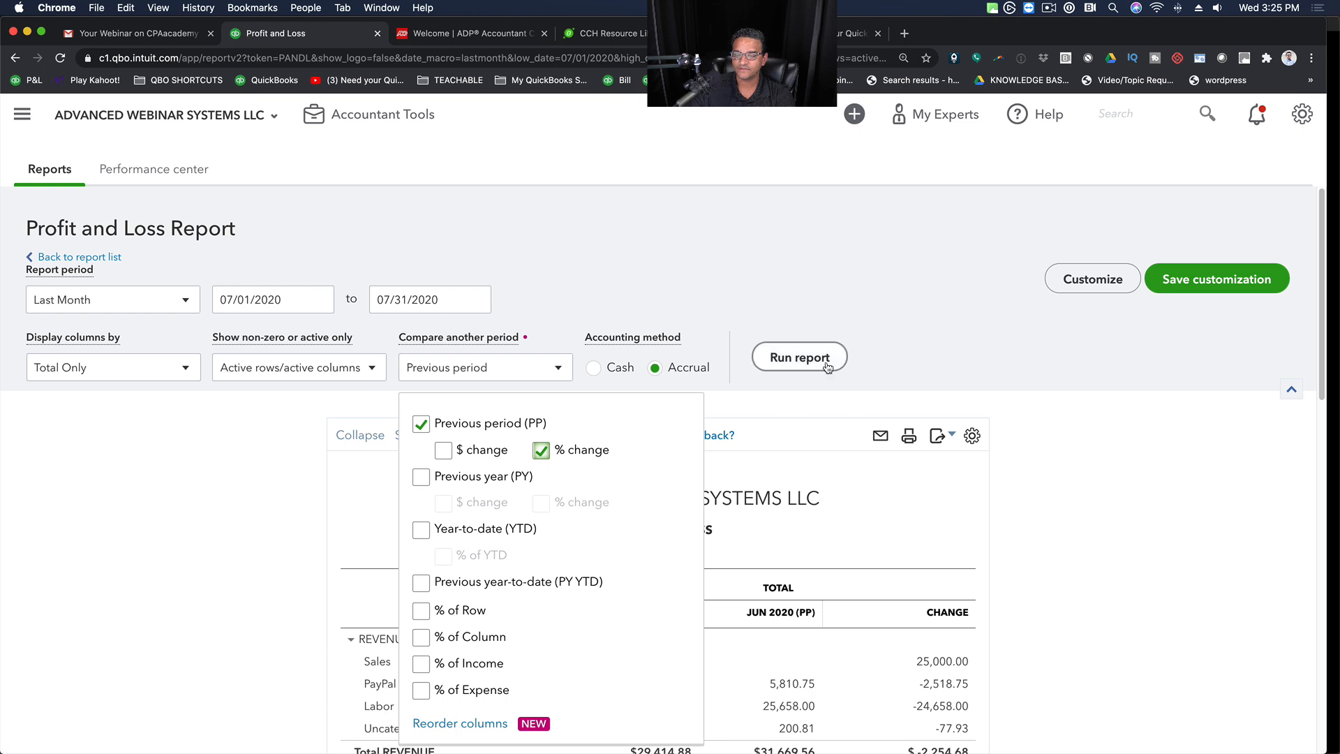
{"action": "left_click", "coordinate": [801, 355]}
{"action": "scroll", "coordinate": [802, 297], "scroll_direction": "up", "scroll_amount": 1}
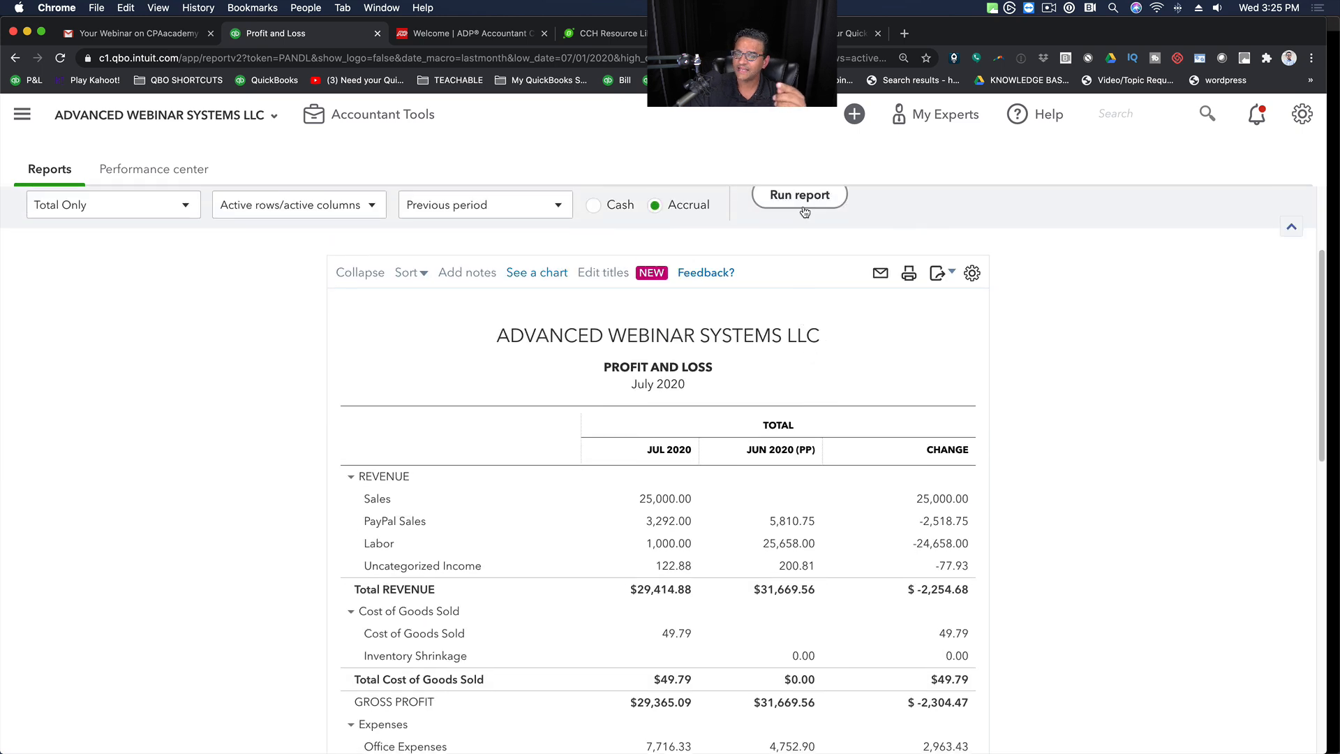
{"action": "left_click", "coordinate": [801, 196]}
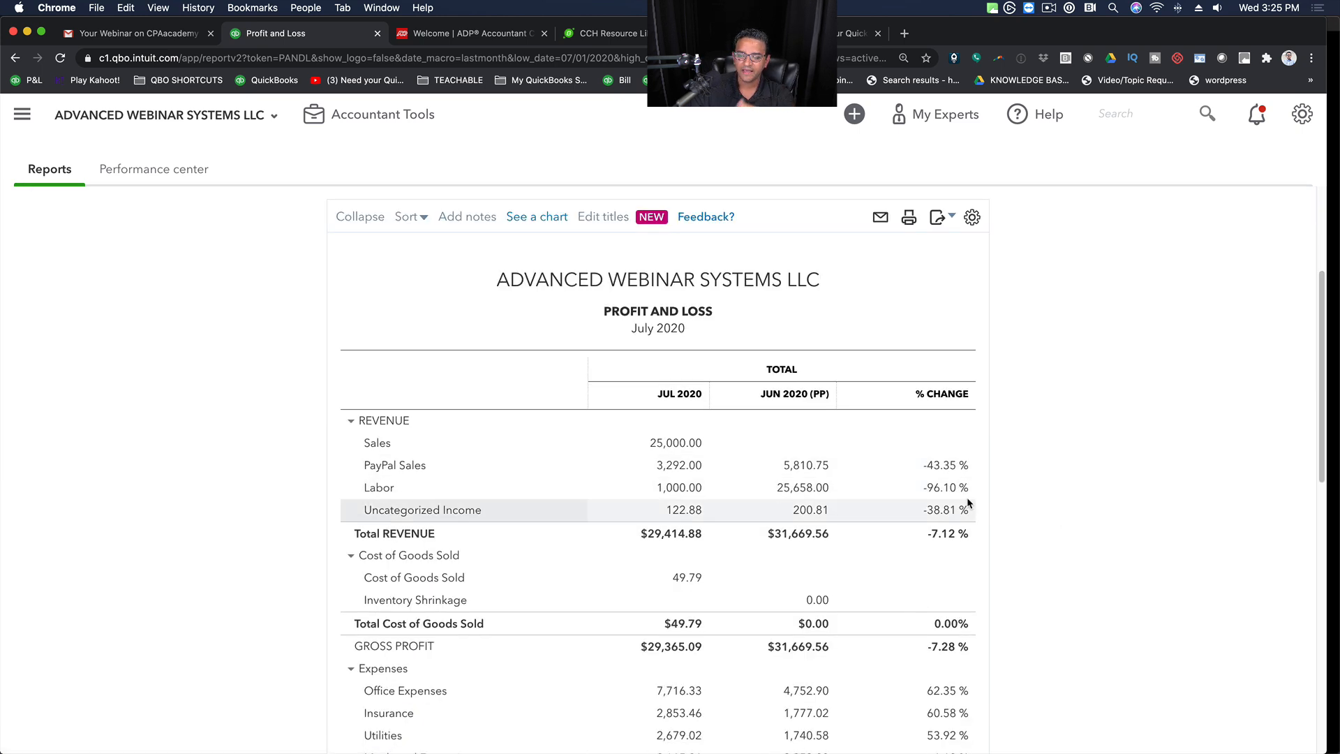
Step: Add $ change alongside % change in the previous-period comparison and rerun the report
{"action": "scroll", "coordinate": [990, 515], "scroll_direction": "up", "scroll_amount": 2}
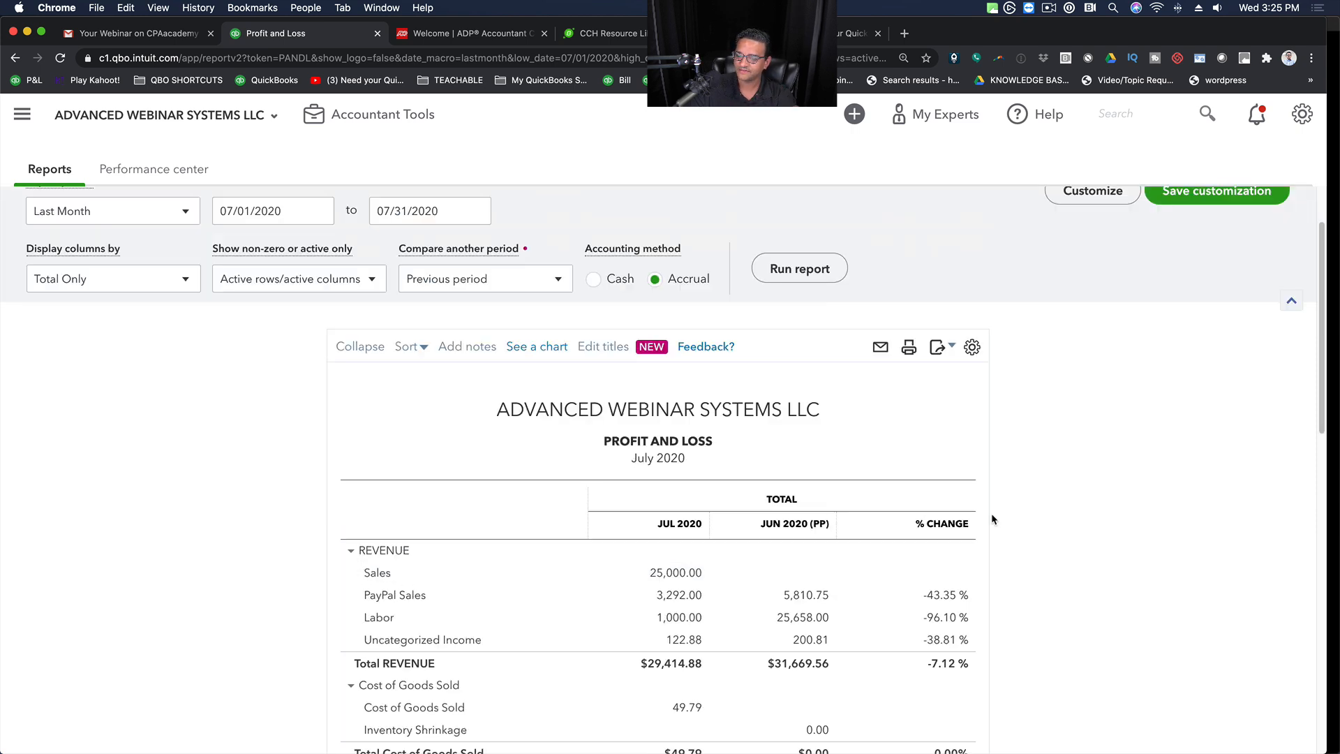
{"action": "left_click", "coordinate": [501, 307]}
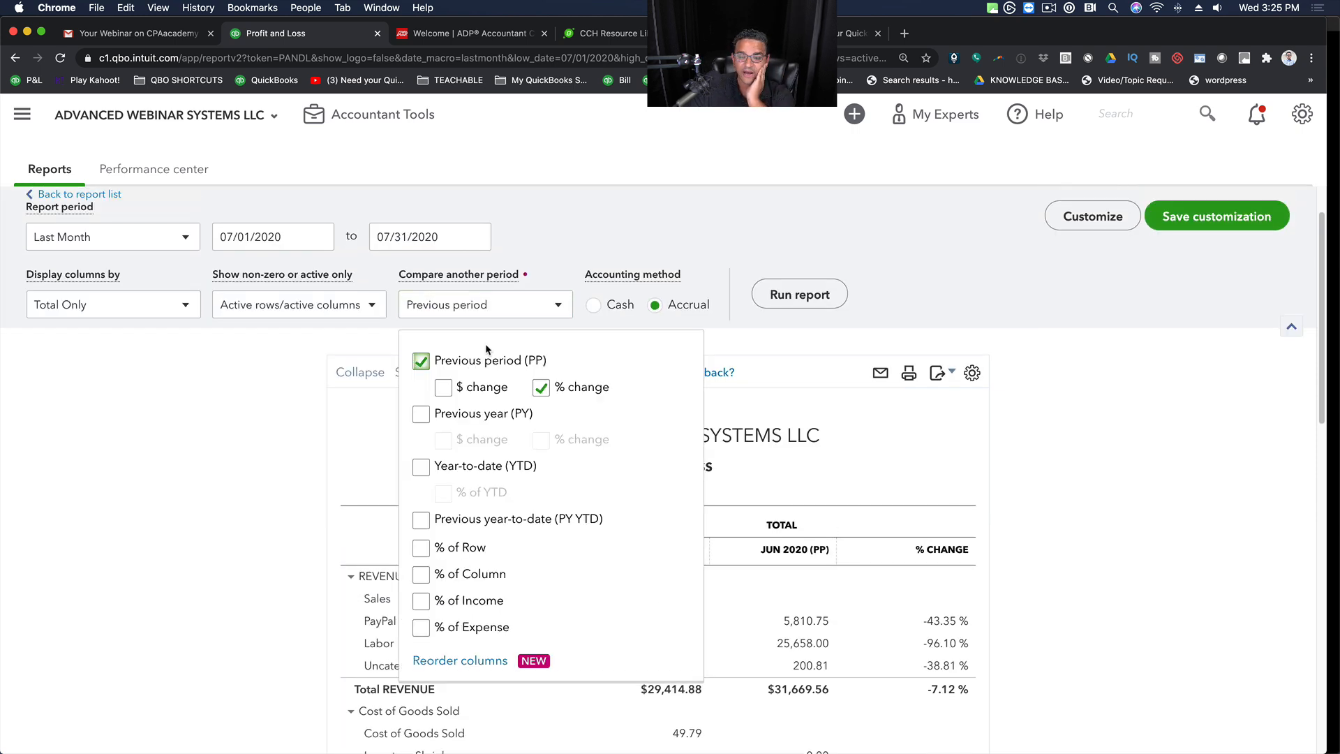
{"action": "left_click", "coordinate": [448, 382]}
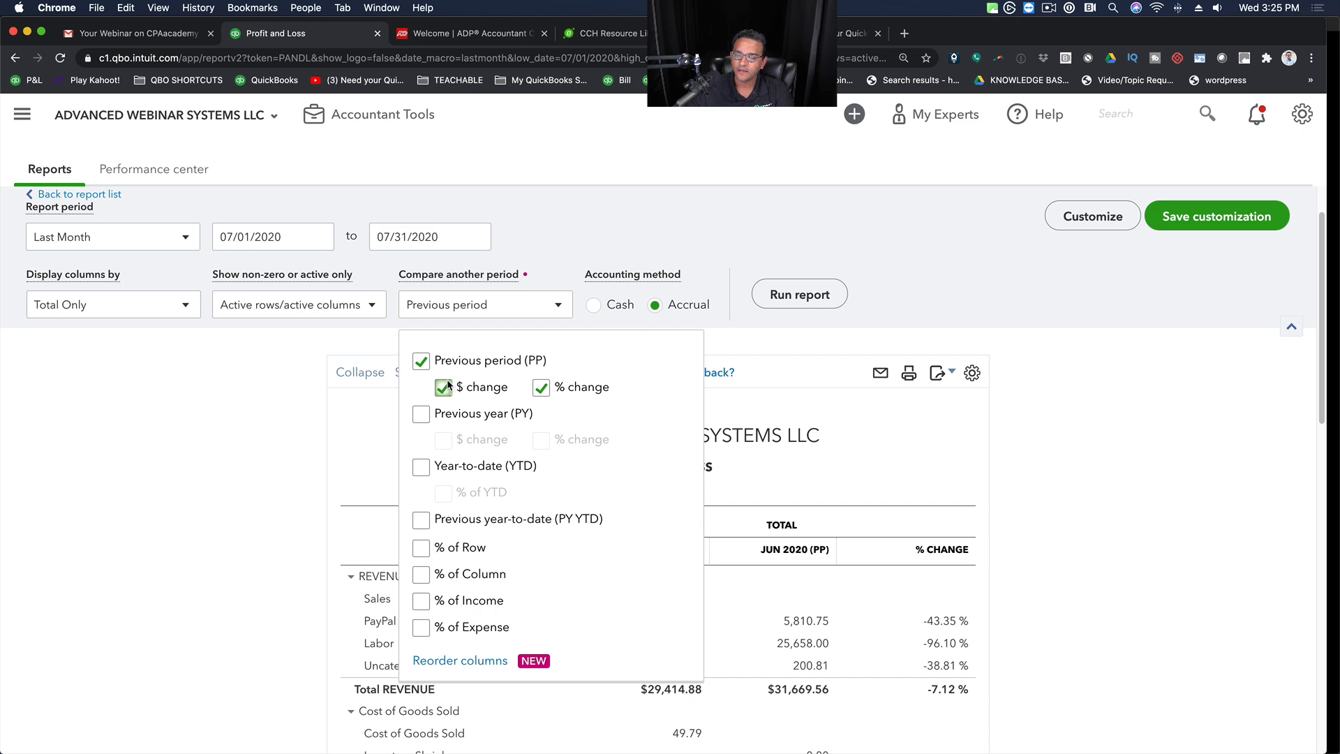
{"action": "left_click", "coordinate": [810, 299]}
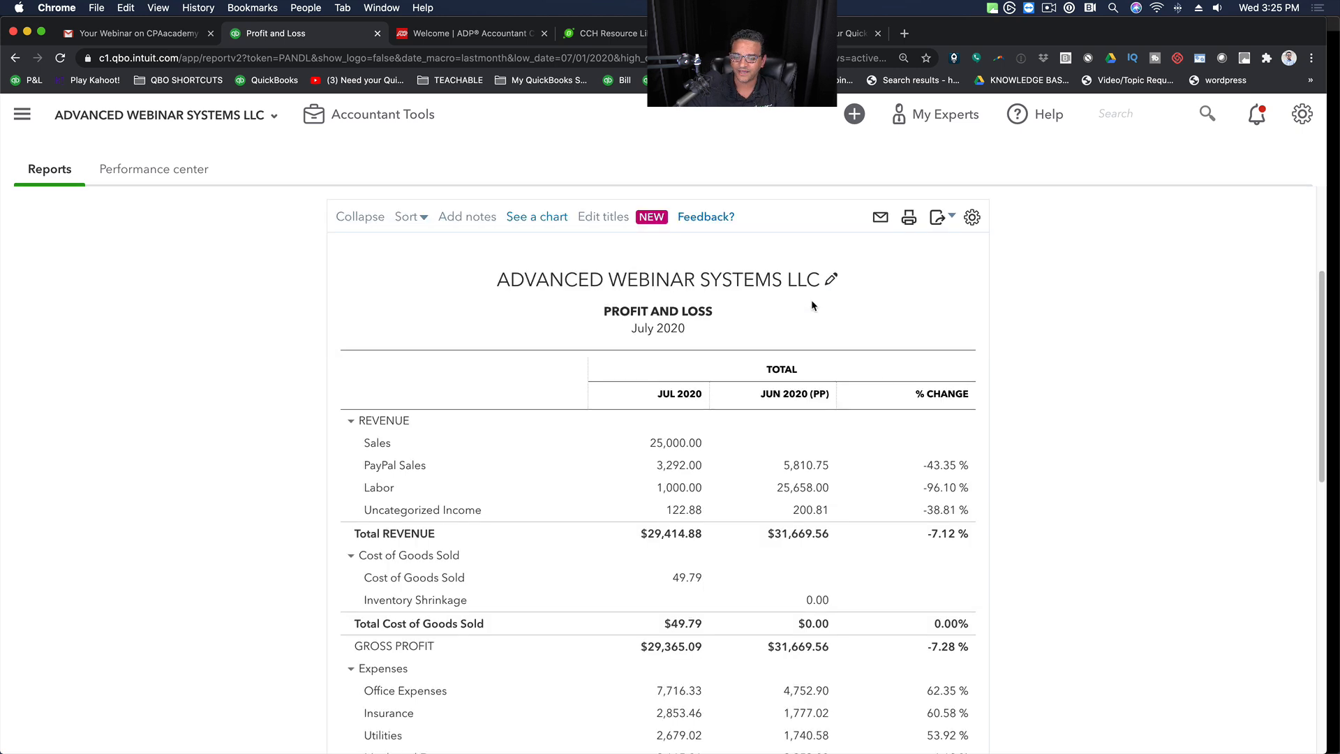
{"action": "scroll", "coordinate": [803, 265], "scroll_direction": "up", "scroll_amount": 2}
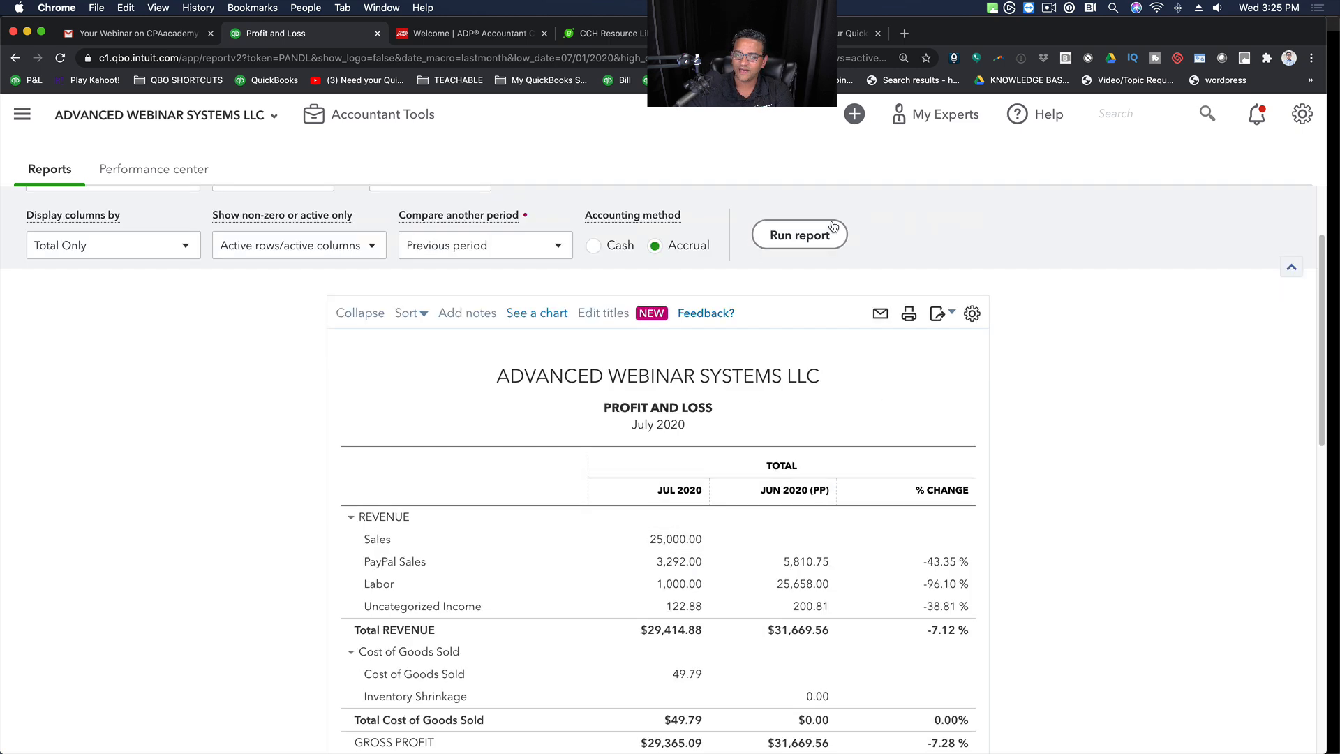
{"action": "left_click", "coordinate": [832, 227]}
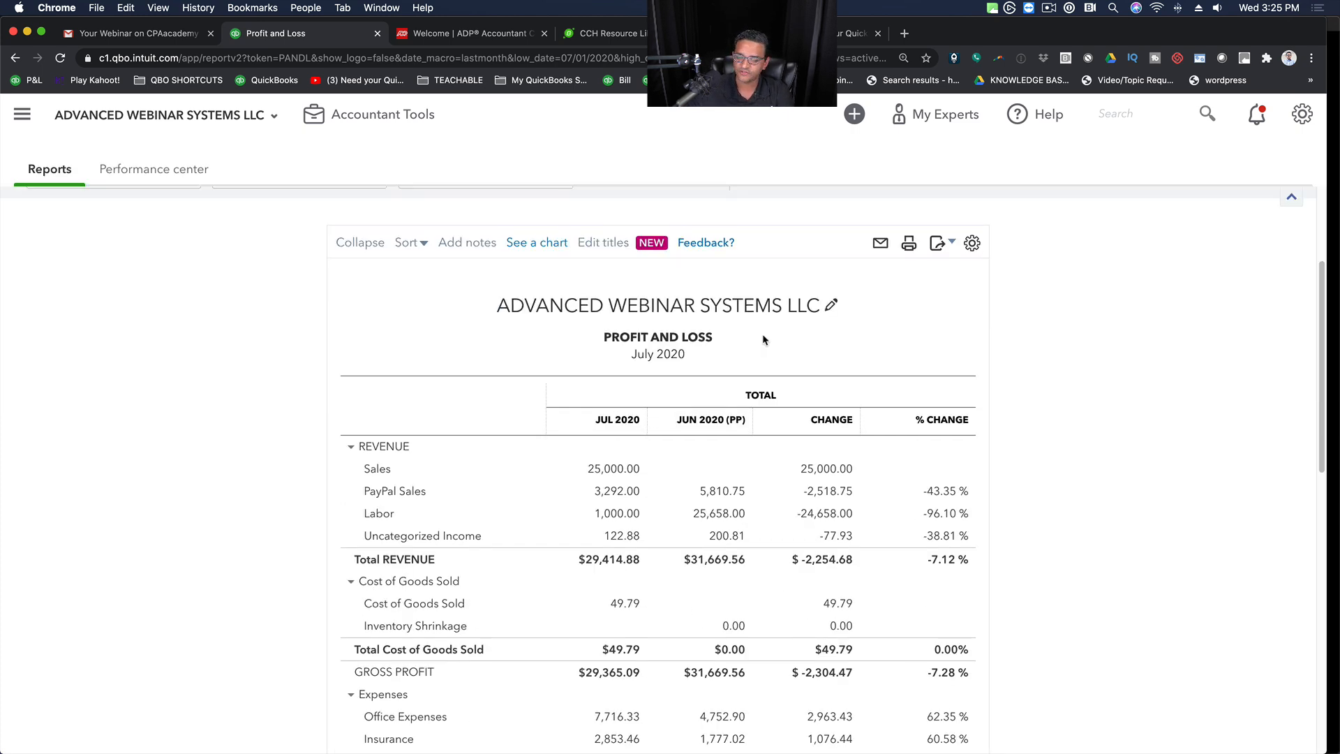
Step: Replace the Previous period comparison with Previous year (PY) and rerun the report
{"action": "scroll", "coordinate": [763, 340], "scroll_direction": "up", "scroll_amount": 3}
{"action": "left_click", "coordinate": [466, 367]}
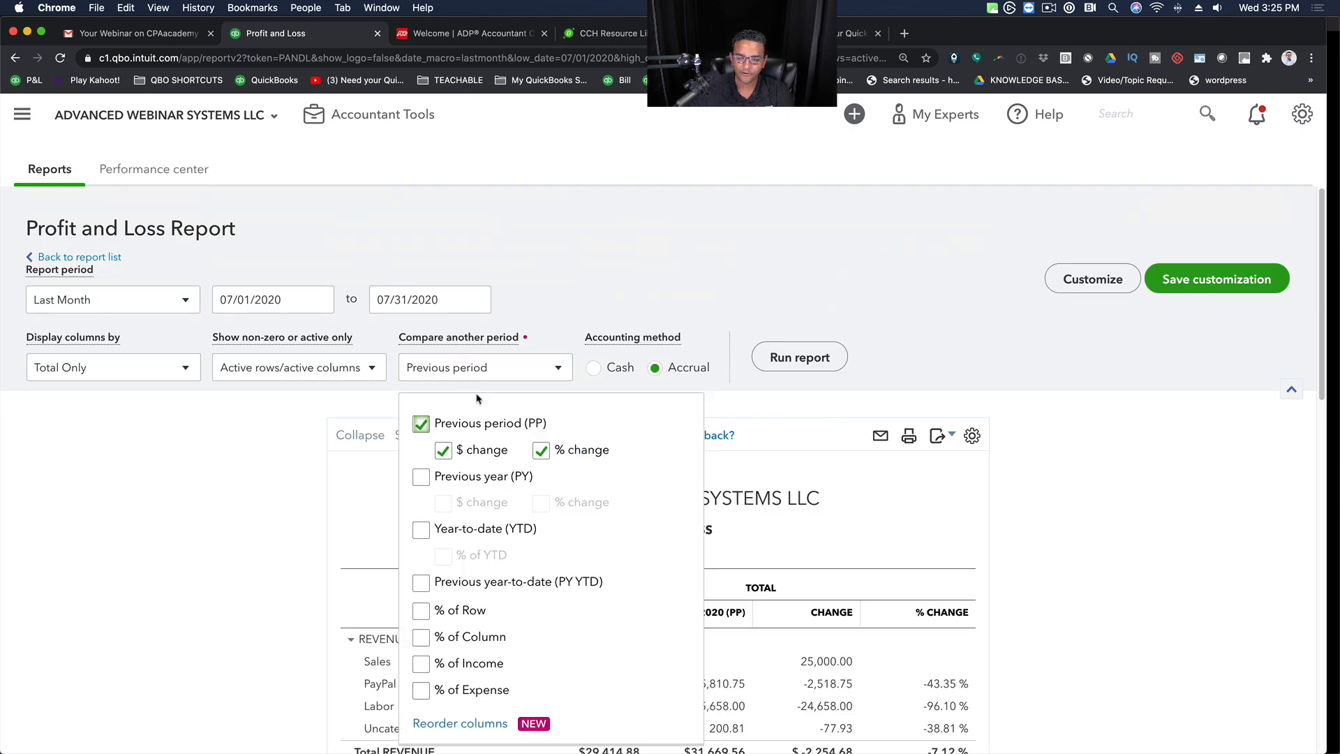
{"action": "left_click", "coordinate": [422, 424]}
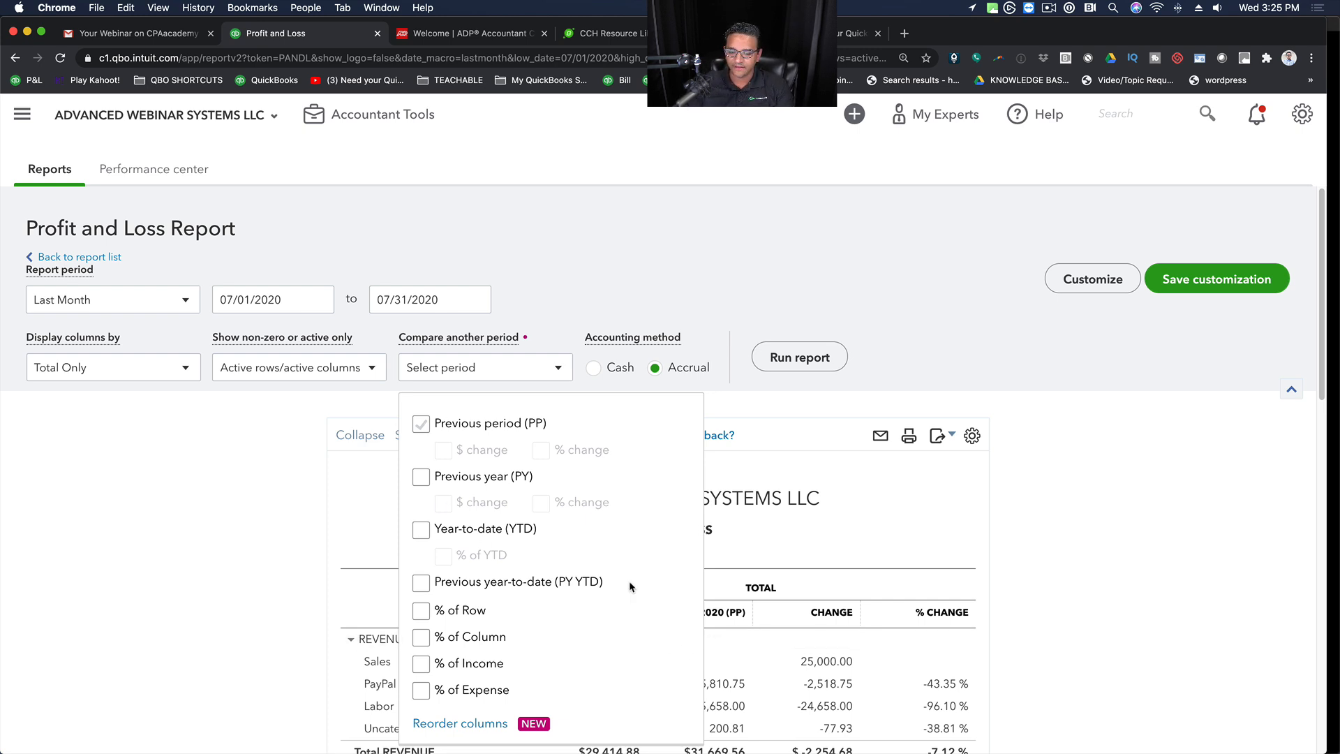
{"action": "left_click", "coordinate": [424, 478]}
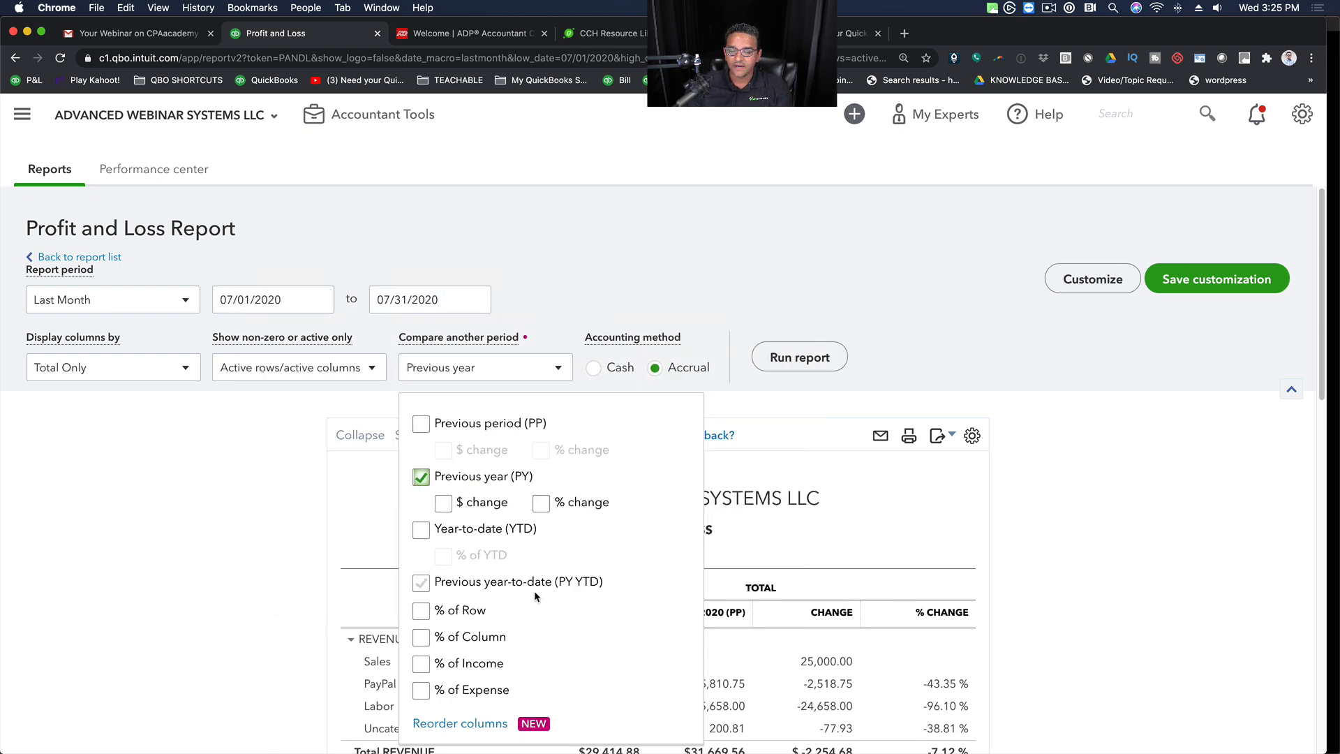
{"action": "left_click", "coordinate": [789, 353]}
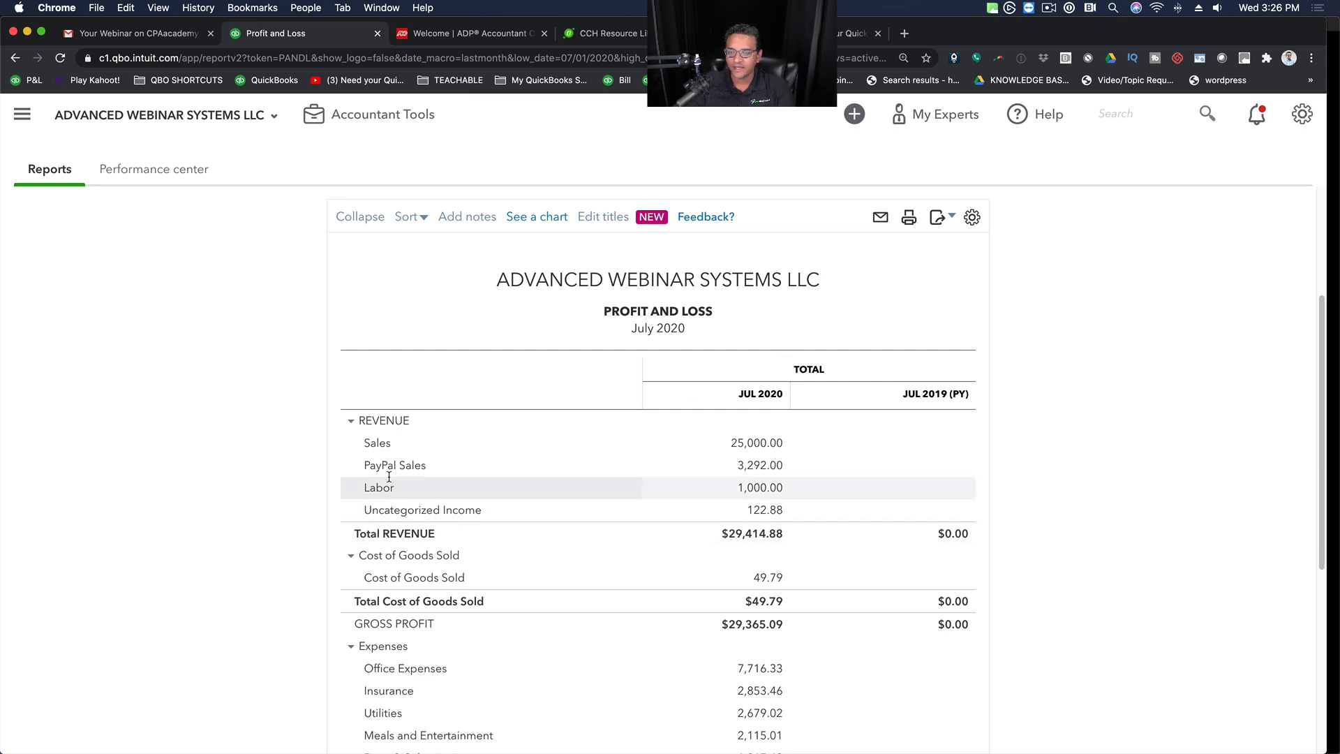
Step: Set the report period to a custom range from 02/15/2020 to 04/26/2020
{"action": "scroll", "coordinate": [531, 391], "scroll_direction": "up", "scroll_amount": 3}
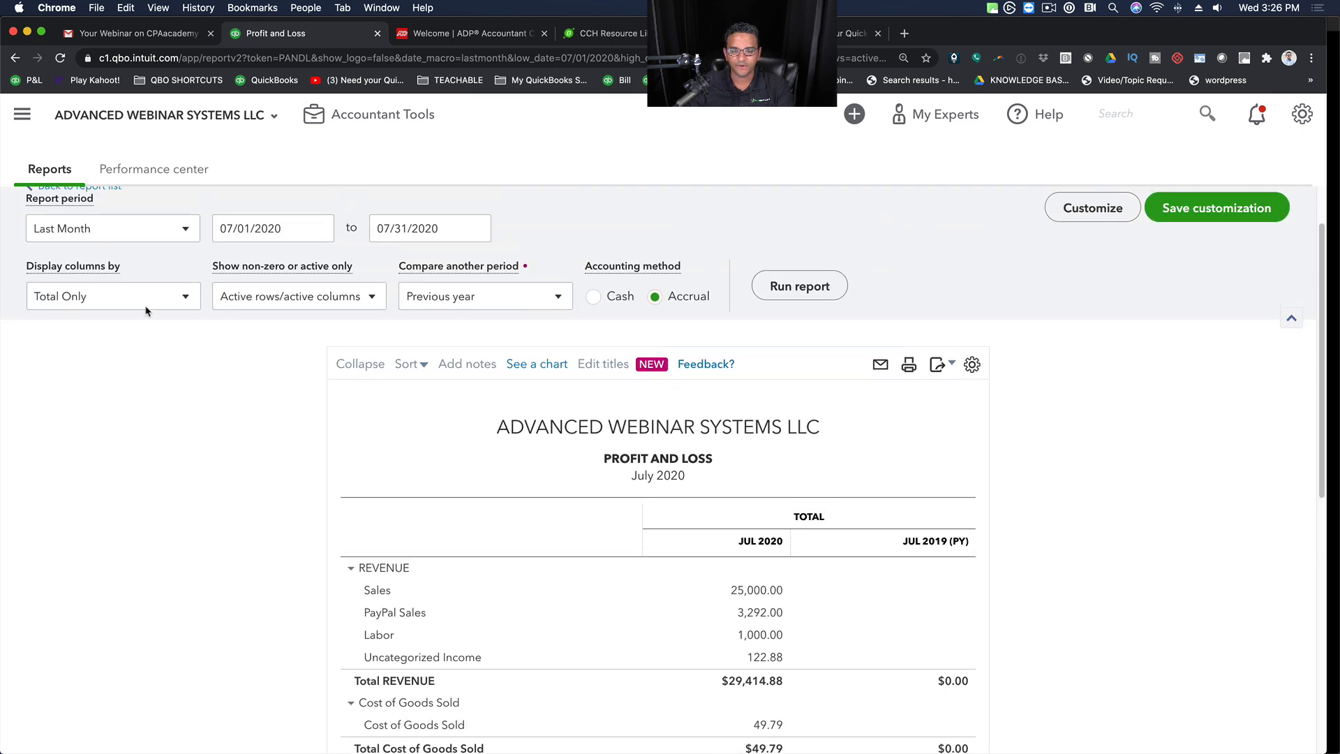
{"action": "left_click", "coordinate": [290, 236]}
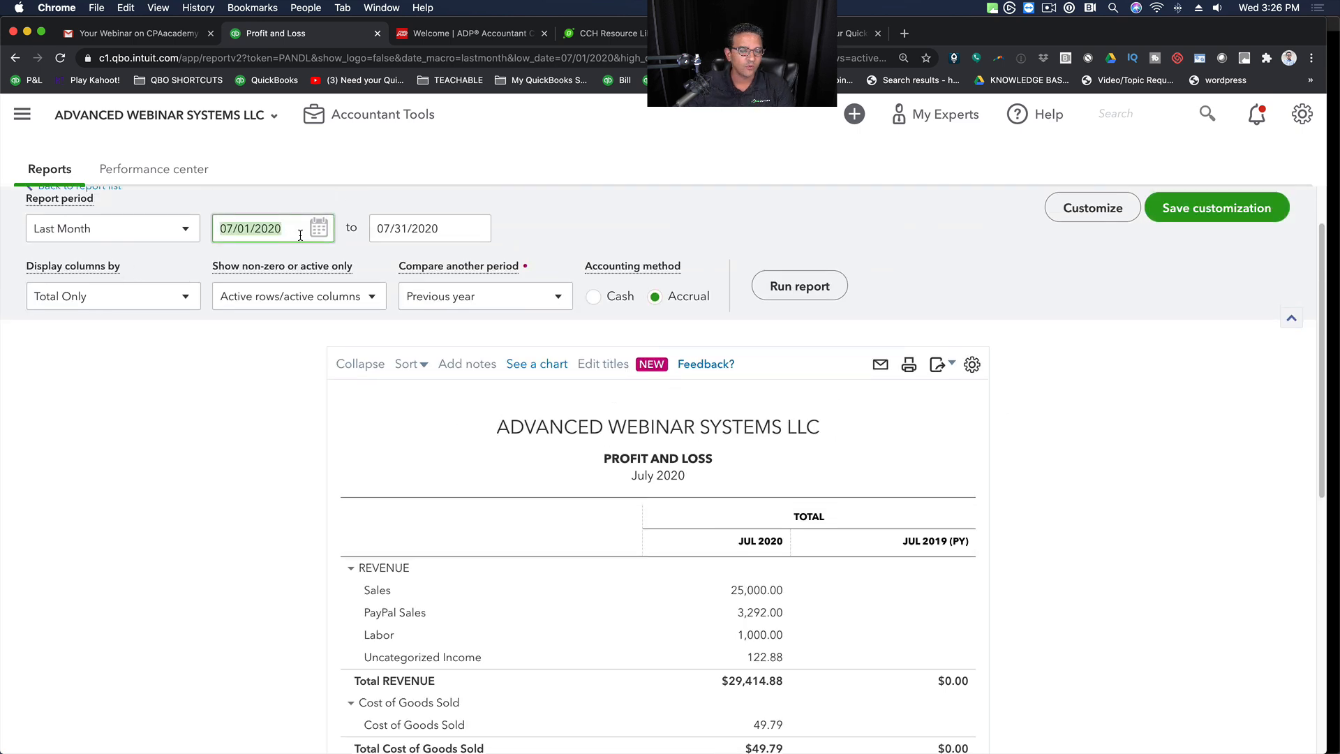
{"action": "key", "text": "BackSpace"}
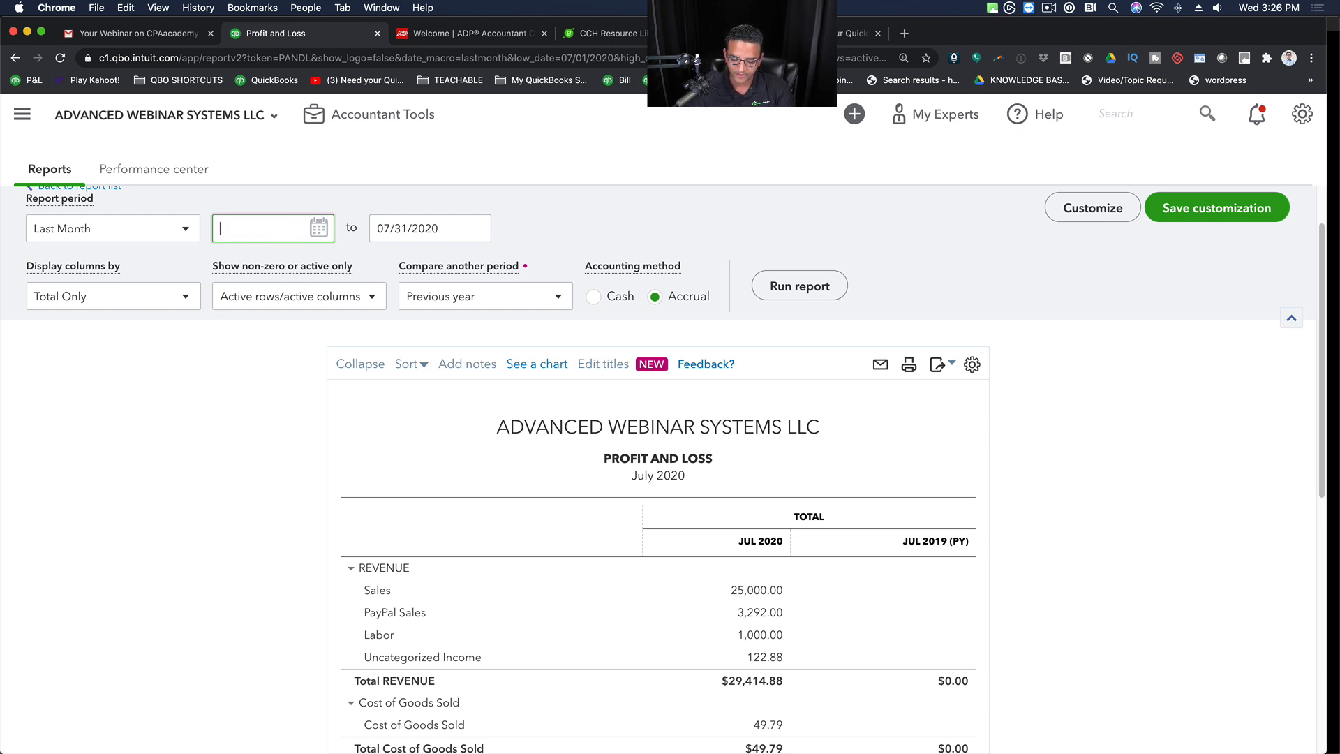
{"action": "type", "text": "021520"}
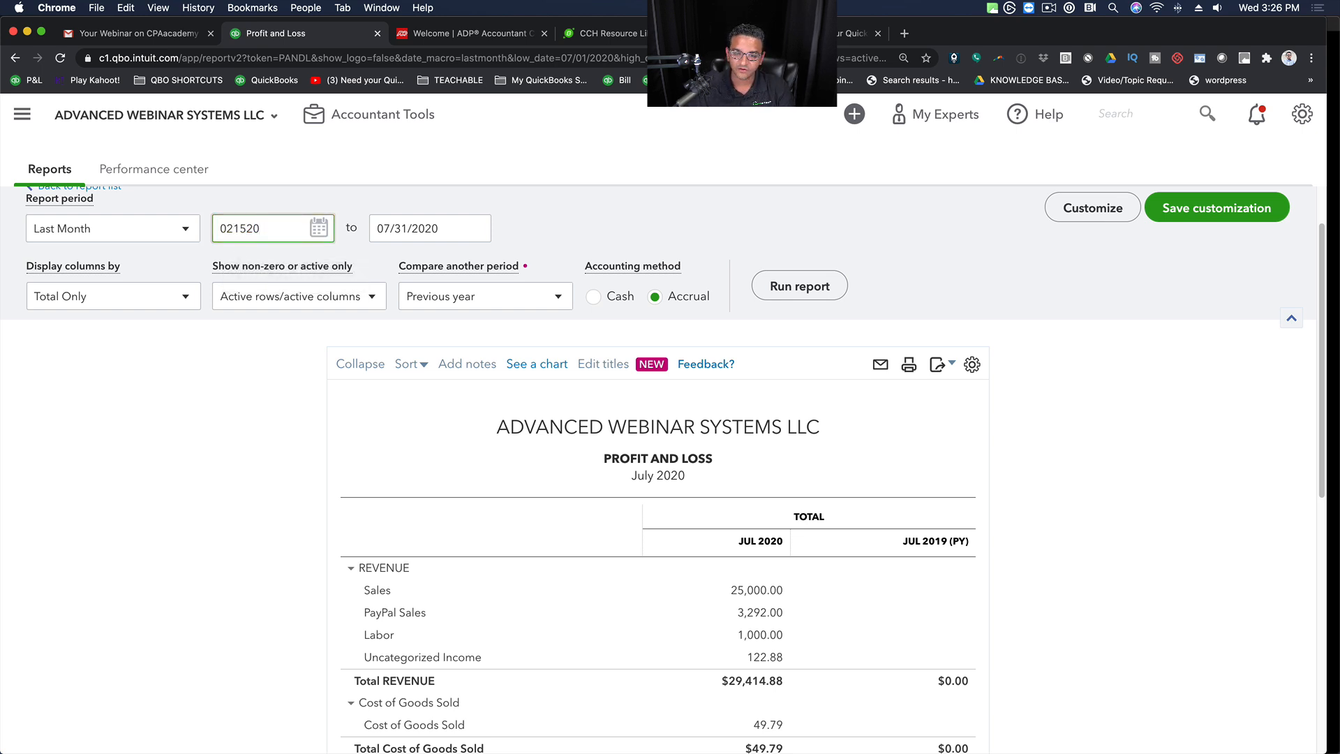
{"action": "key", "text": "Tab"}
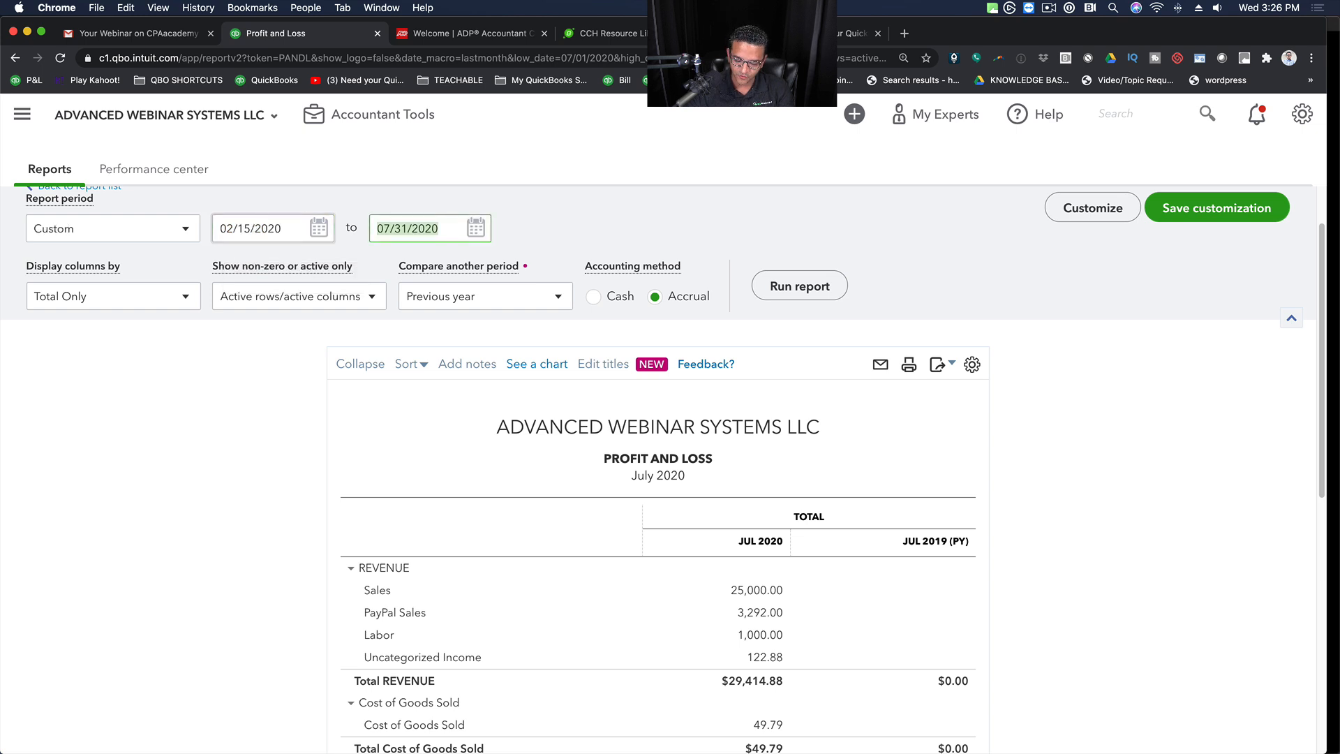
{"action": "type", "text": "04/"}
{"action": "type", "text": "26/202"}
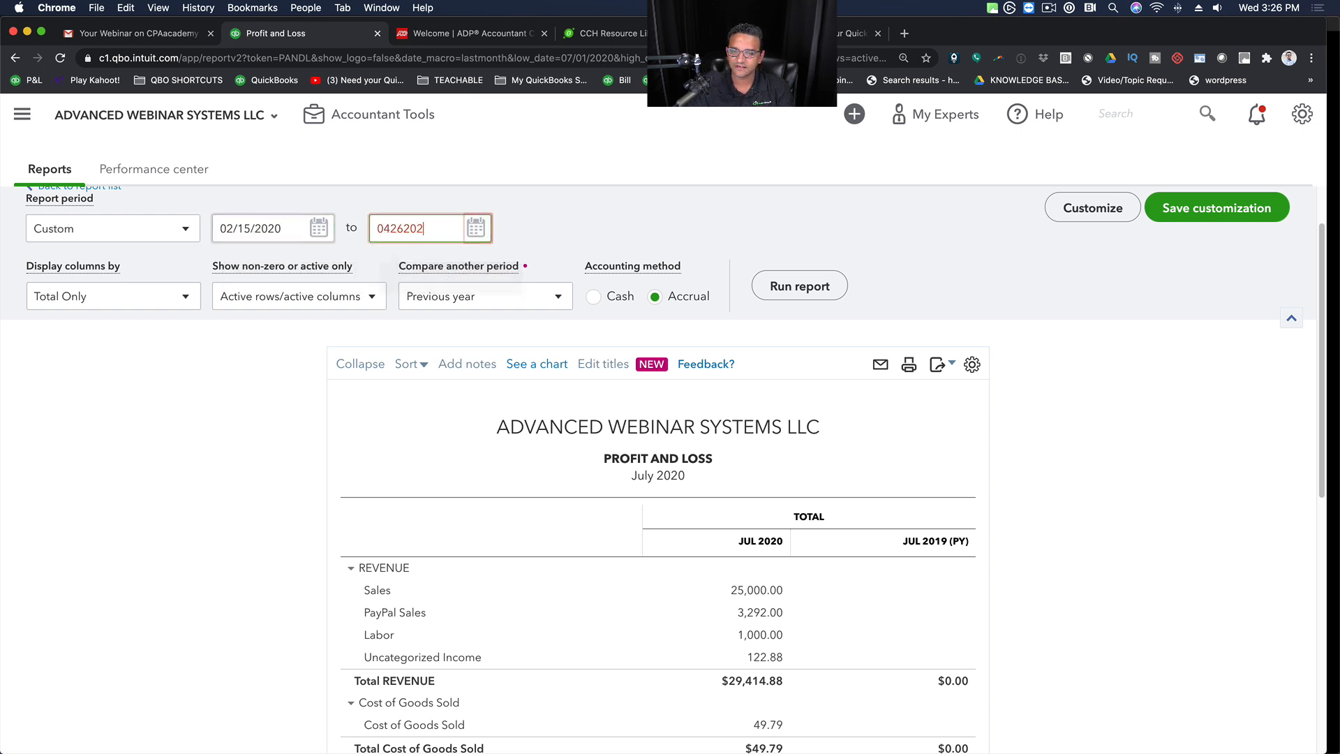
{"action": "key", "text": "Tab"}
{"action": "left_click", "coordinate": [307, 229]}
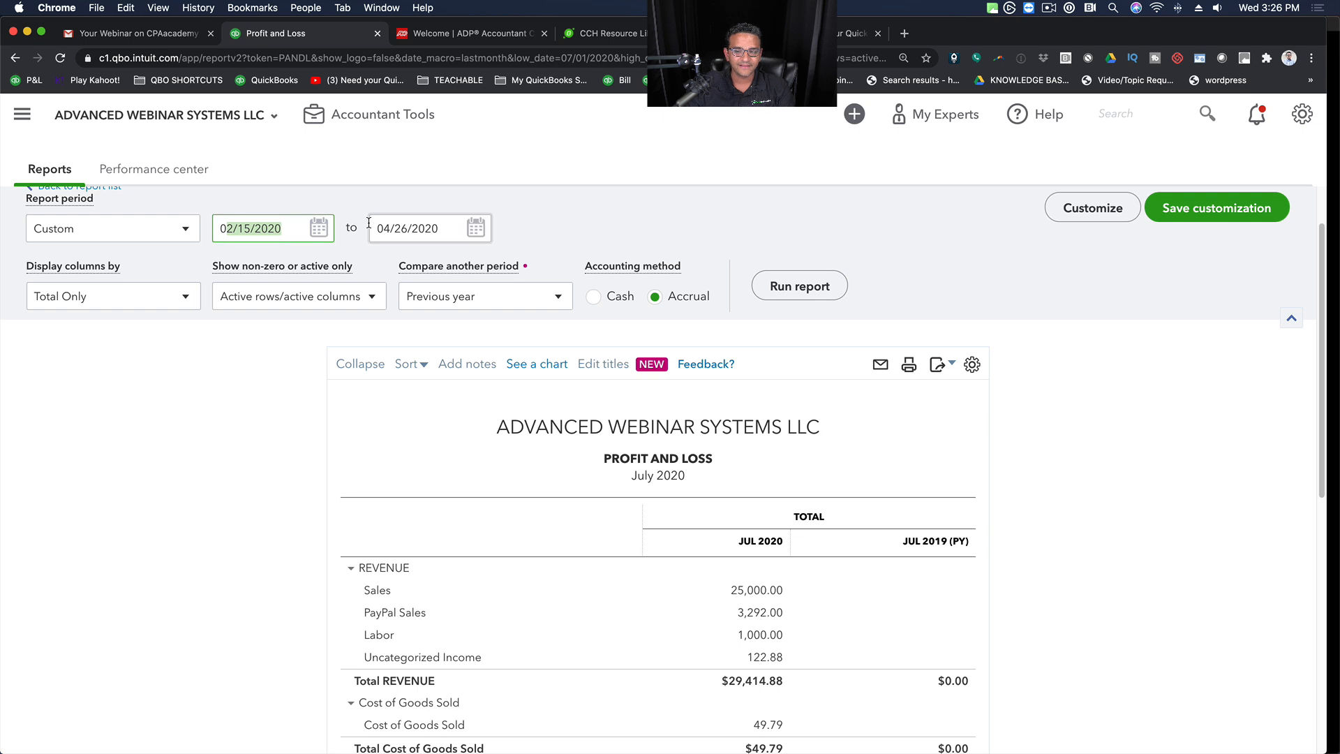
{"action": "left_click", "coordinate": [450, 223]}
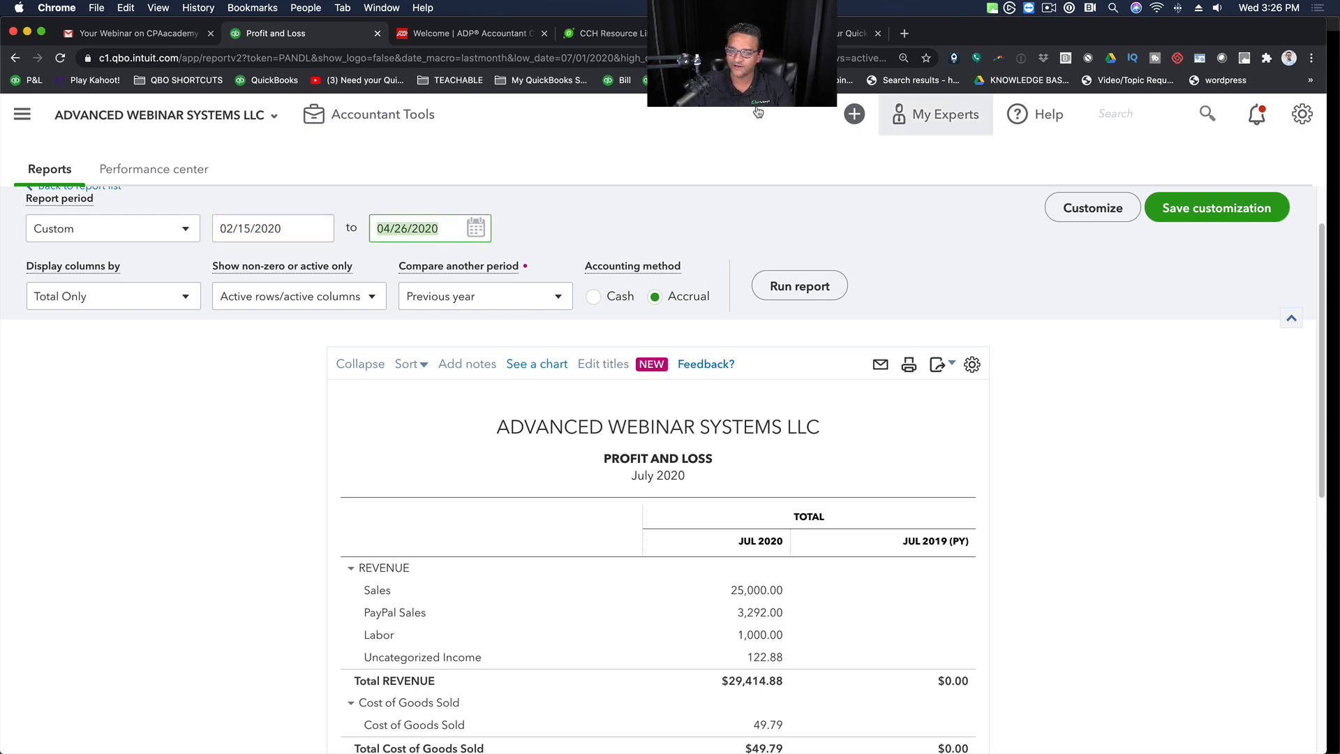
{"action": "left_click", "coordinate": [283, 226]}
Step: Run the report for the custom range and check the date range of the previous-year comparison column
{"action": "left_click", "coordinate": [768, 298]}
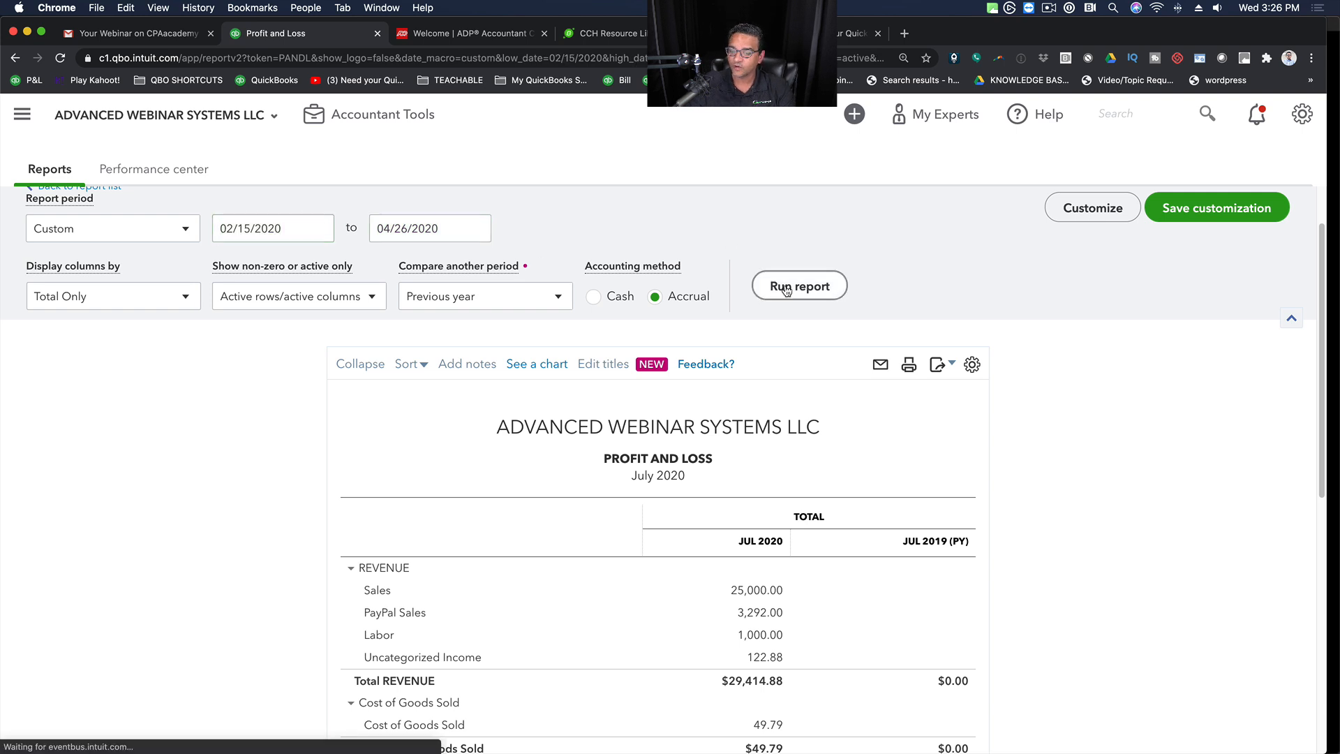
{"action": "scroll", "coordinate": [823, 383], "scroll_direction": "down", "scroll_amount": 2}
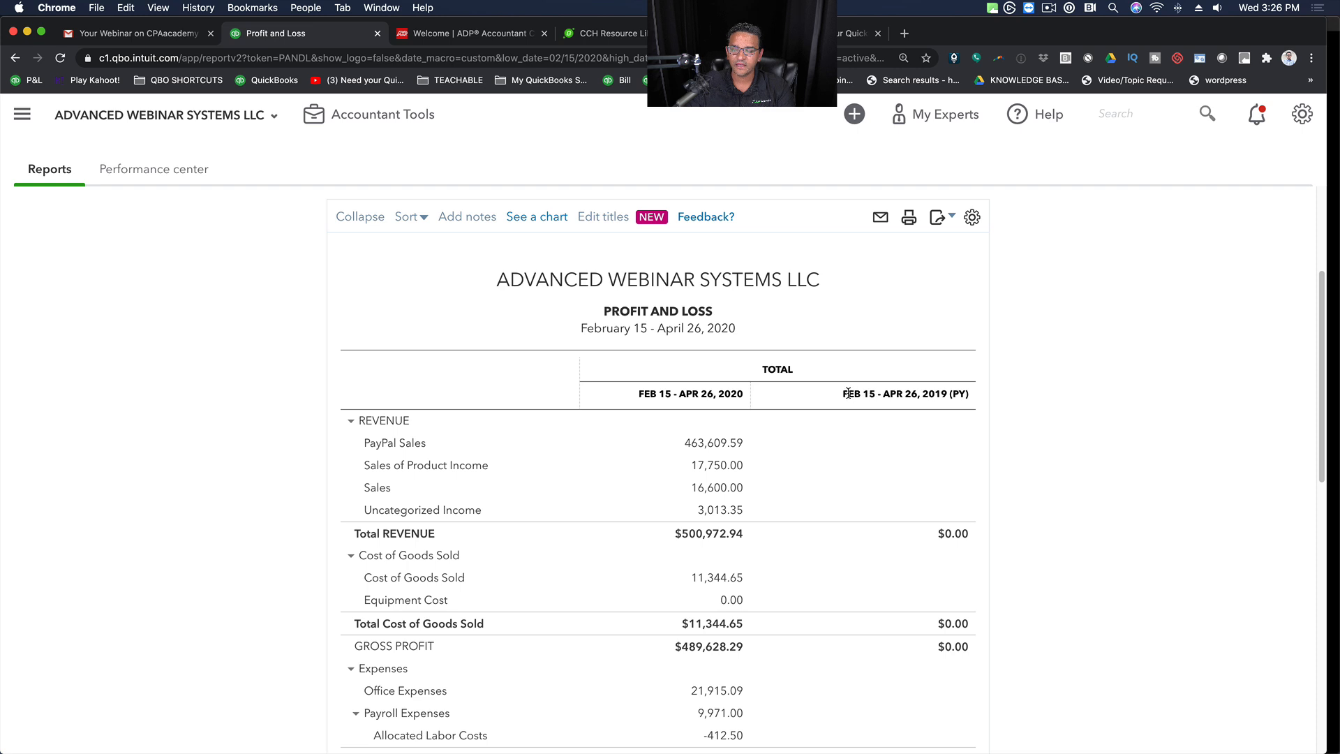
{"action": "left_click_drag", "start_coordinate": [847, 393], "coordinate": [908, 391]}
{"action": "left_click", "coordinate": [898, 428]}
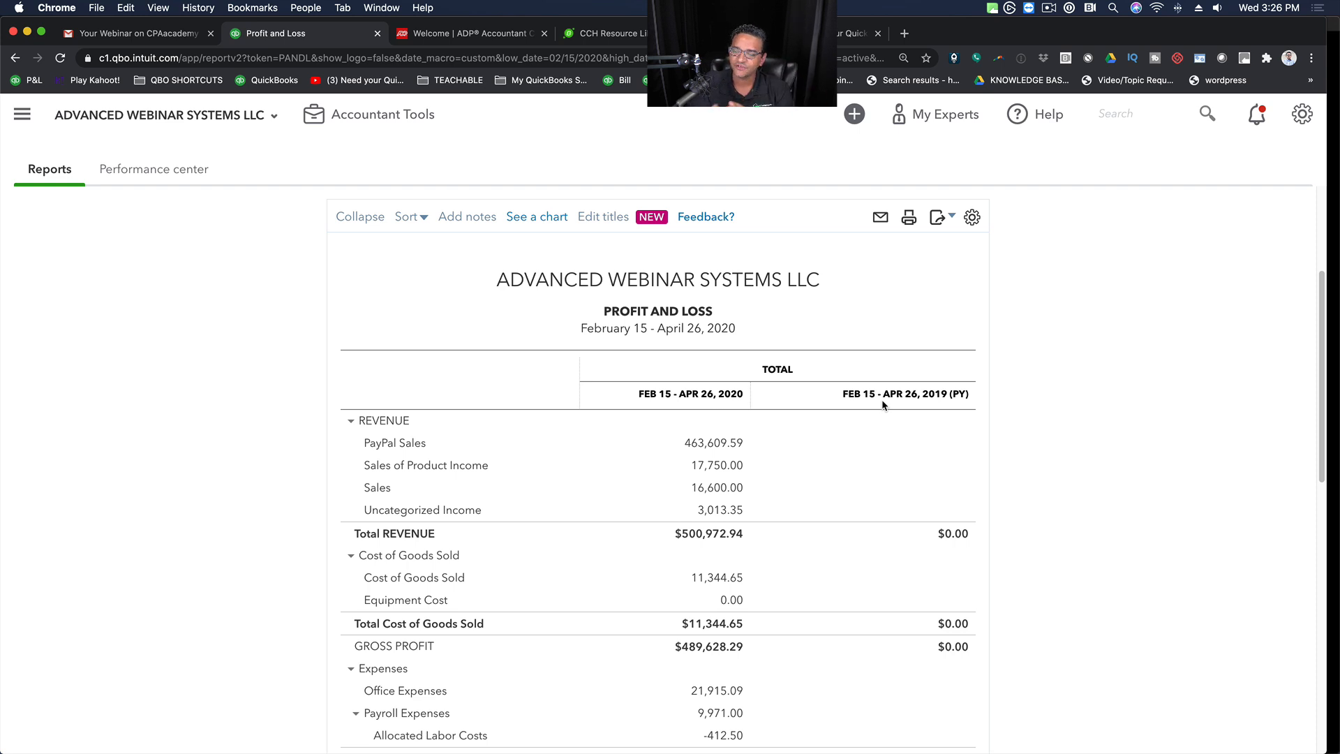
{"action": "left_click", "coordinate": [883, 405]}
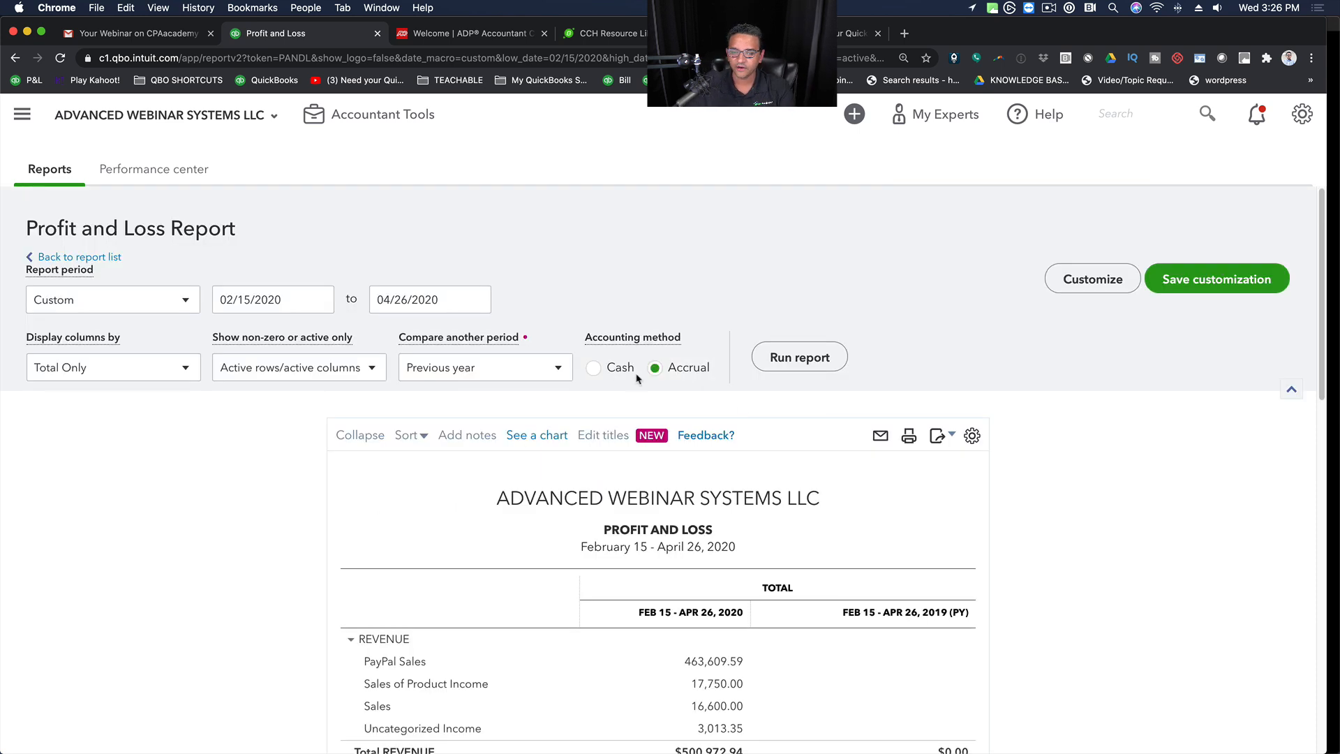
Step: Replace the Previous year (PY) comparison with Previous period (PP), using a custom period
{"action": "left_click", "coordinate": [489, 372]}
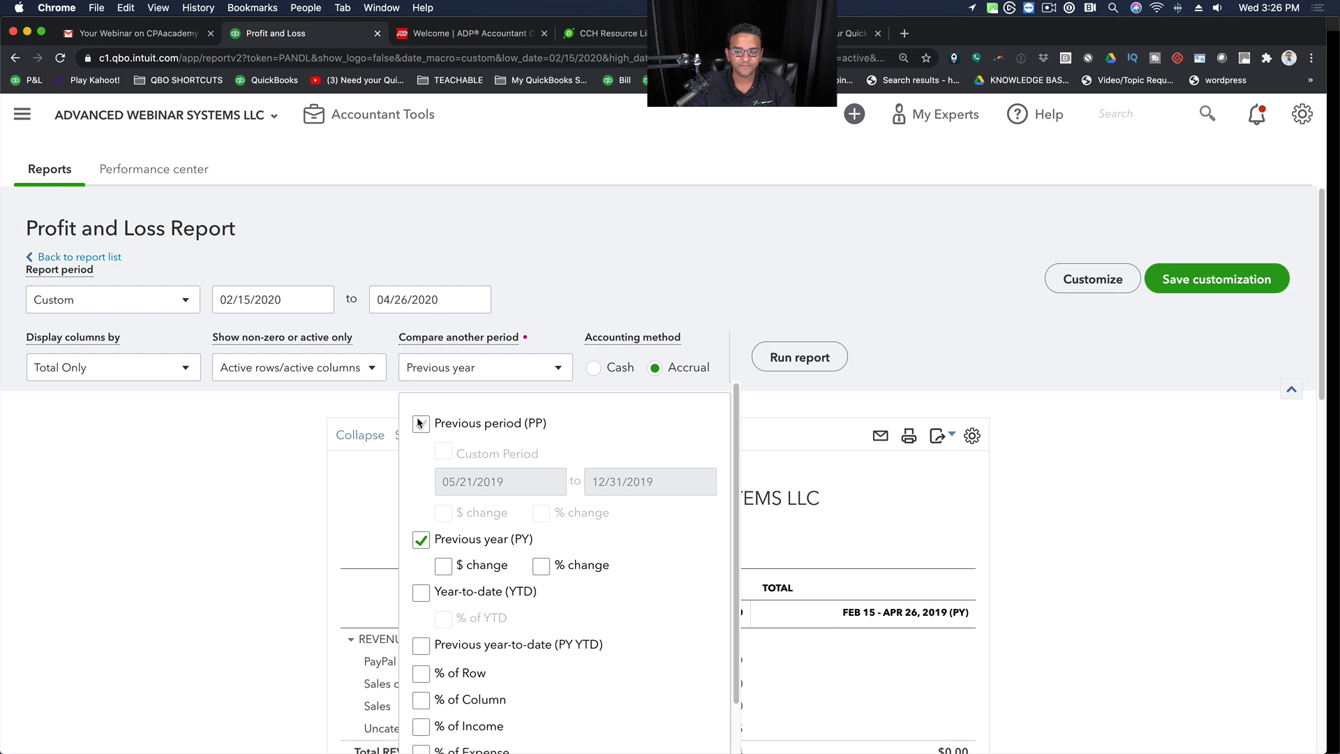
{"action": "left_click", "coordinate": [423, 543]}
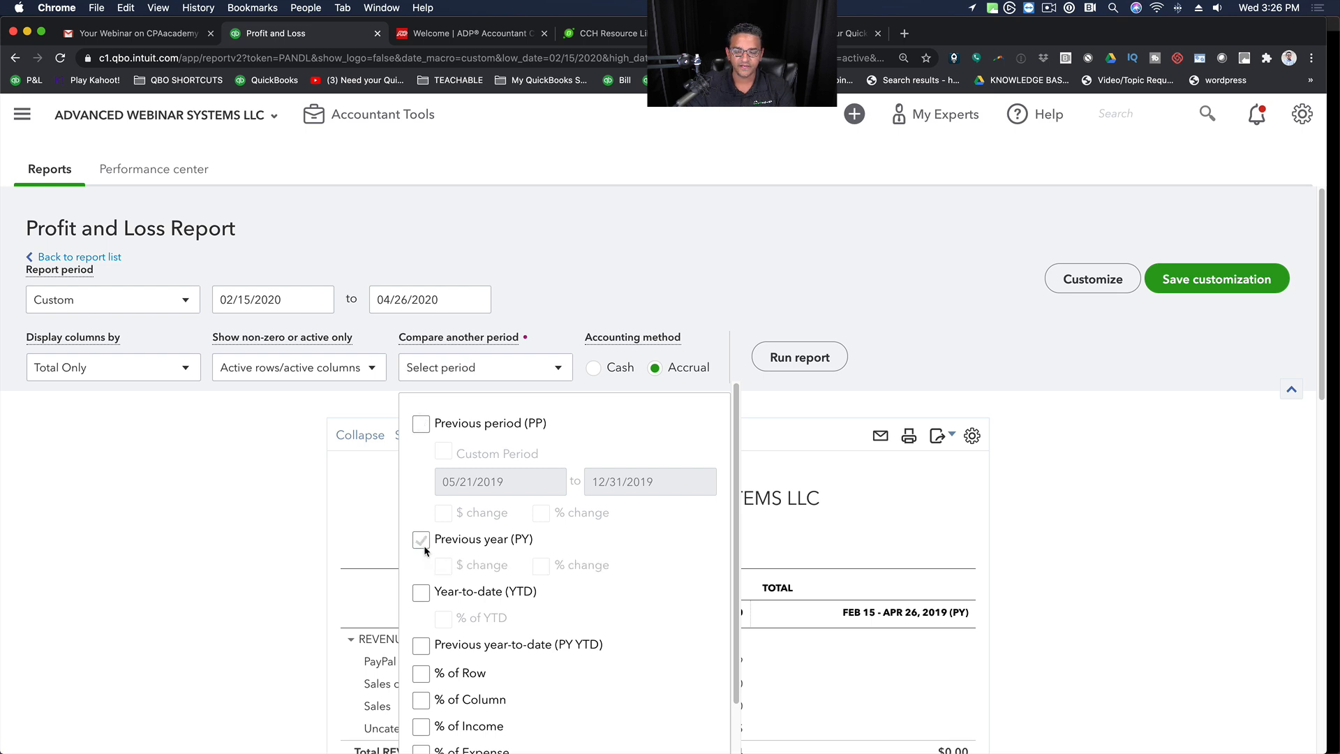
{"action": "left_click", "coordinate": [422, 427]}
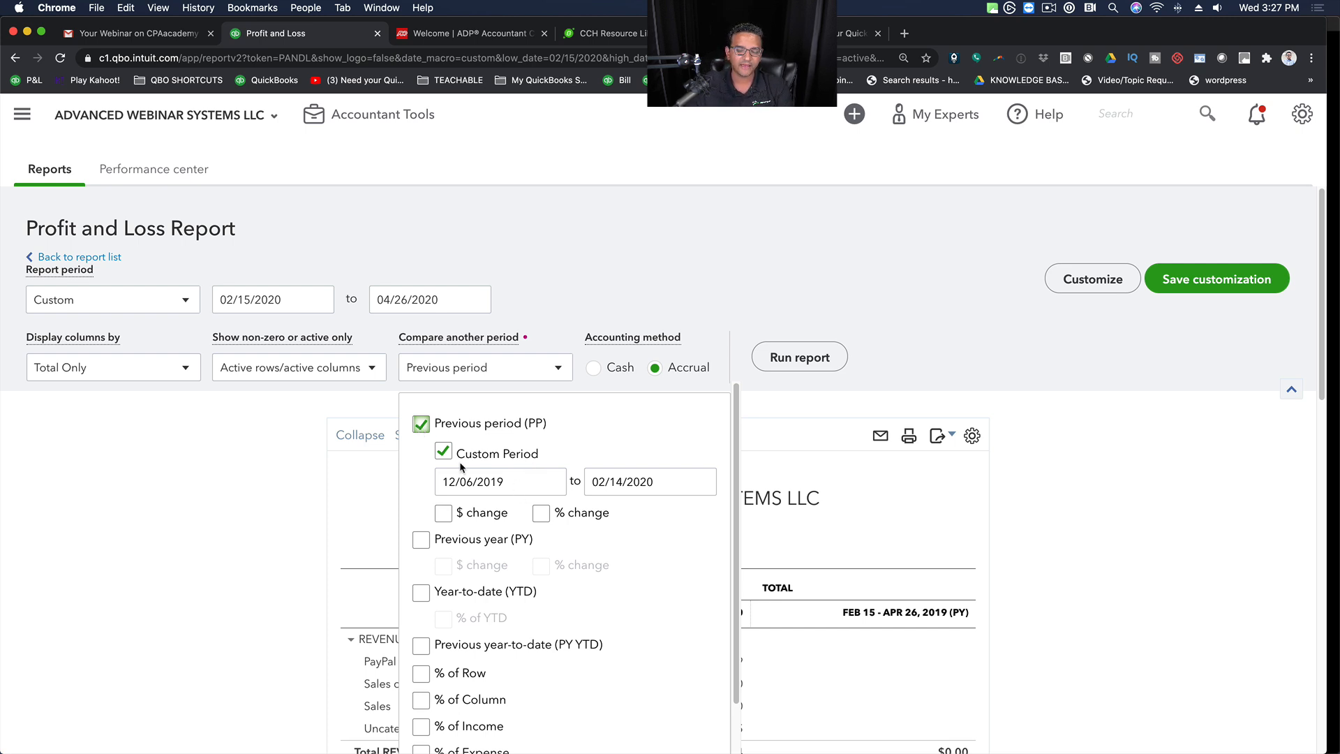
Step: Set the previous period's custom range from 12/01/2019 to 01/31/2020 and rerun the report
{"action": "left_click", "coordinate": [517, 486]}
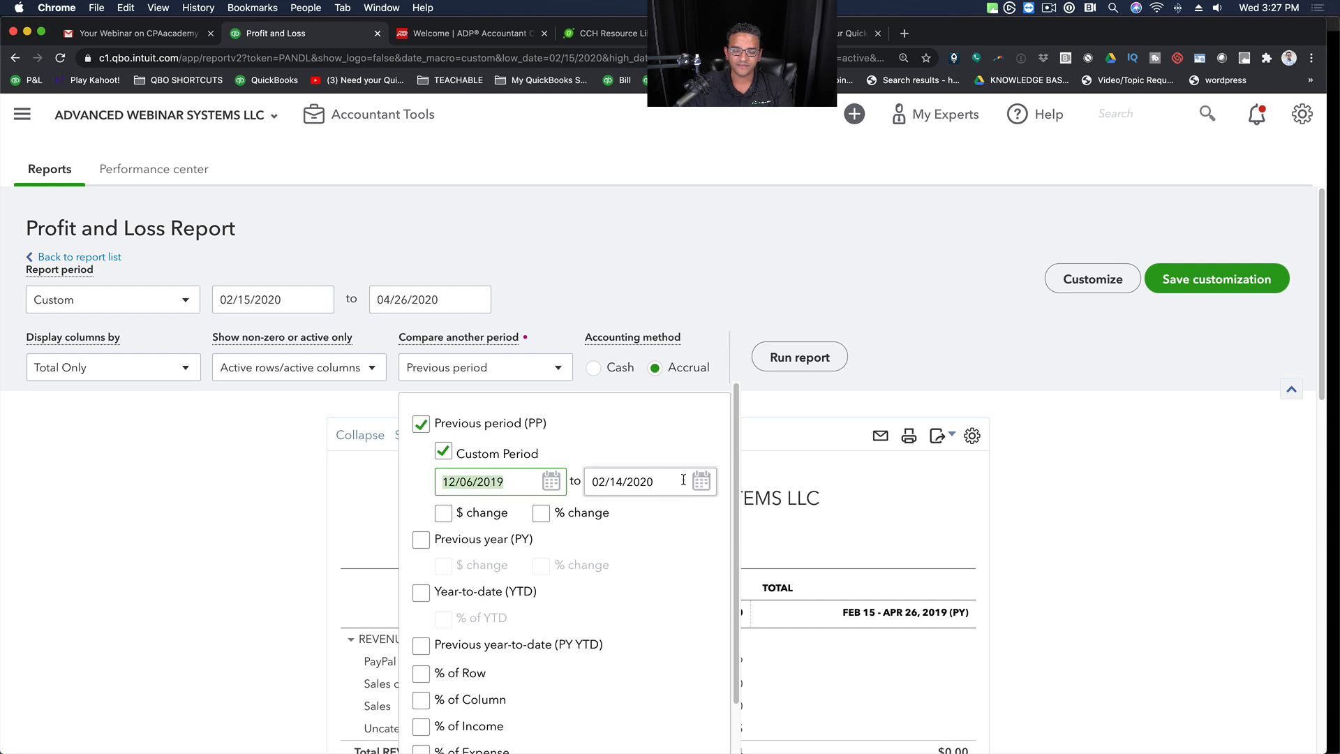
{"action": "key", "text": "Tab"}
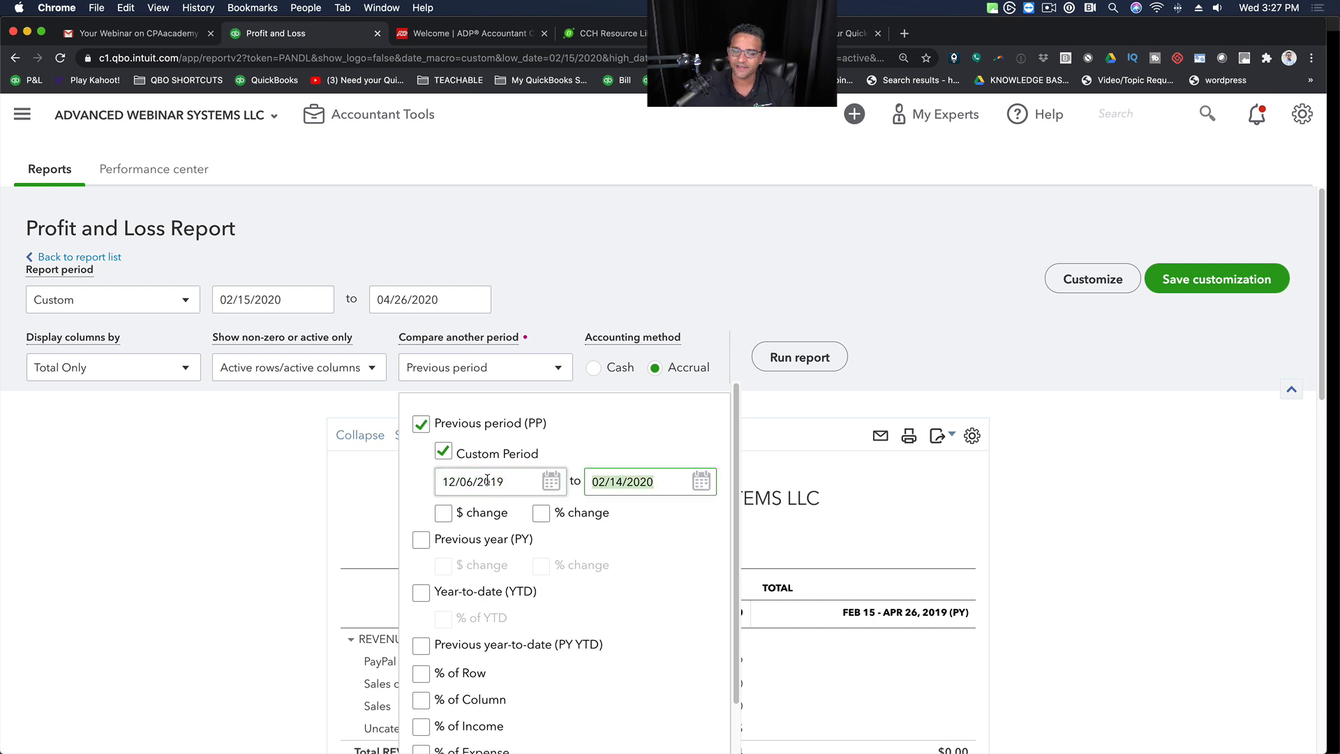
{"action": "left_click", "coordinate": [487, 481]}
{"action": "left_click", "coordinate": [664, 471]}
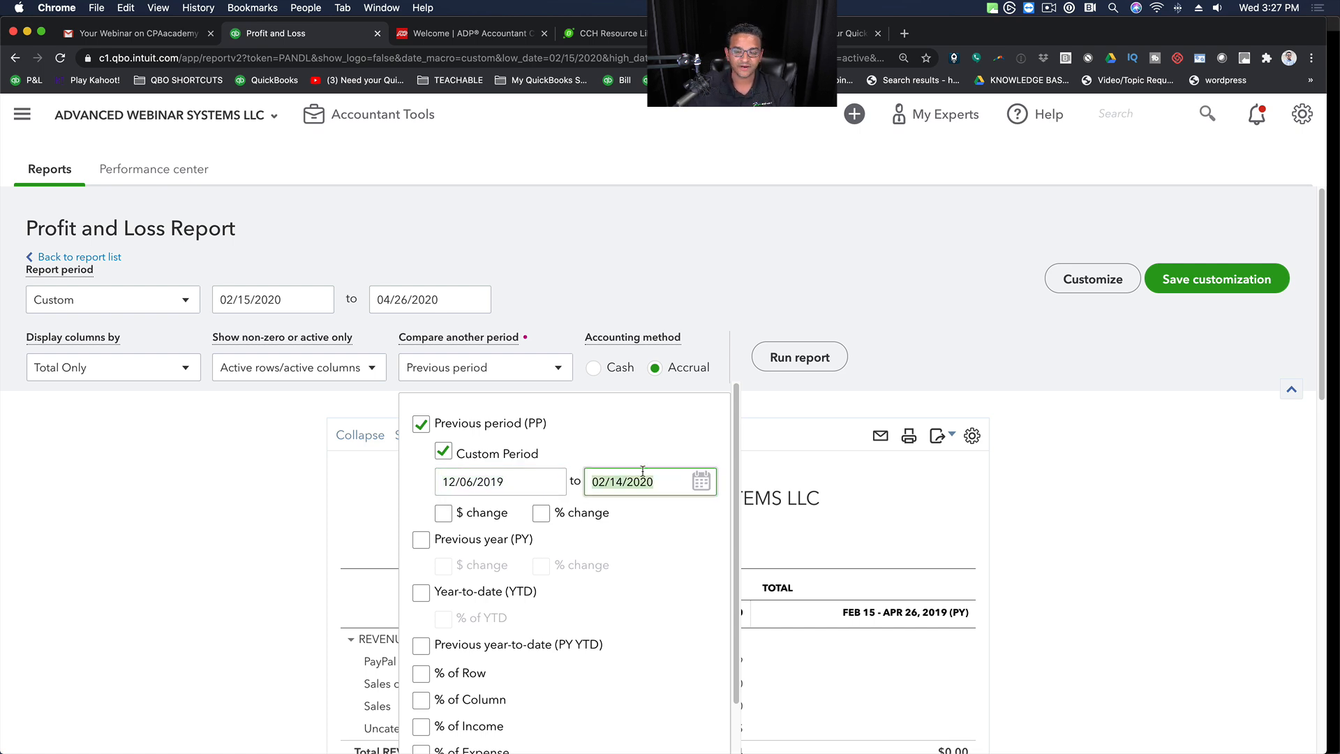
{"action": "left_click", "coordinate": [518, 483]}
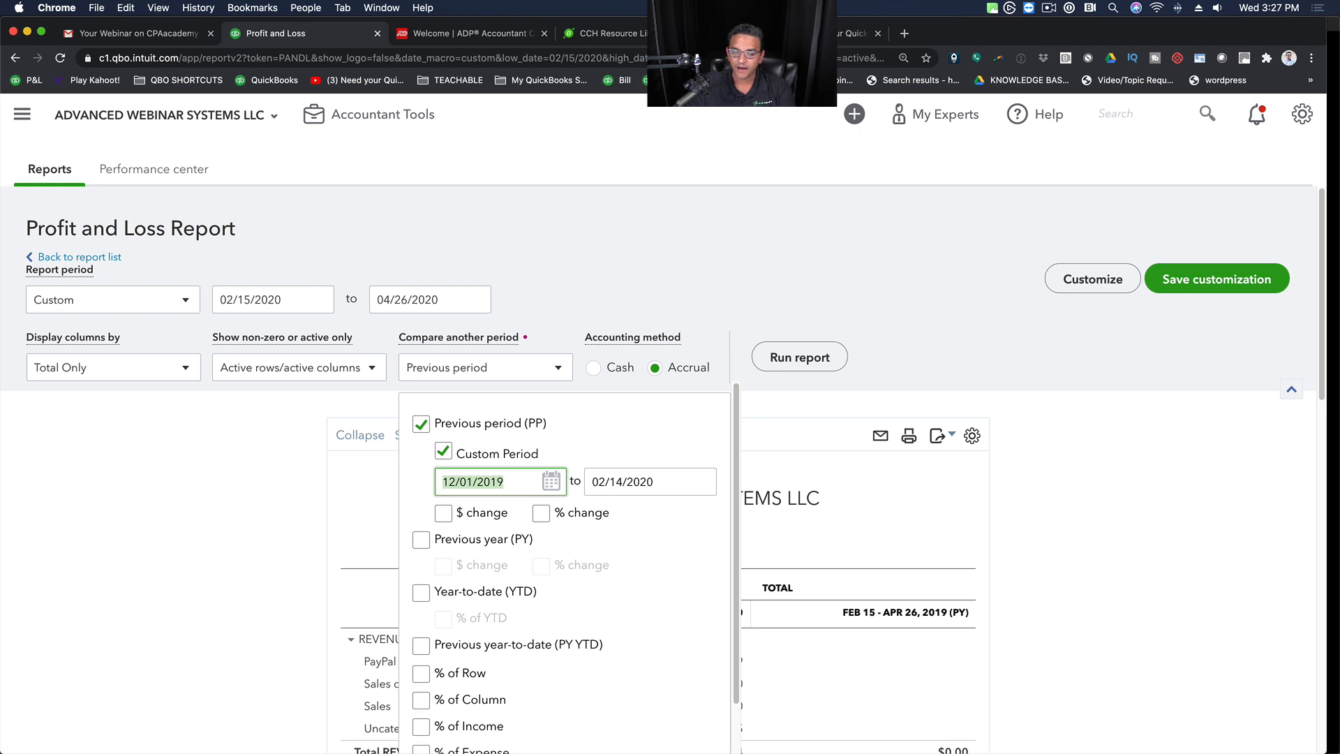
{"action": "left_click", "coordinate": [654, 482]}
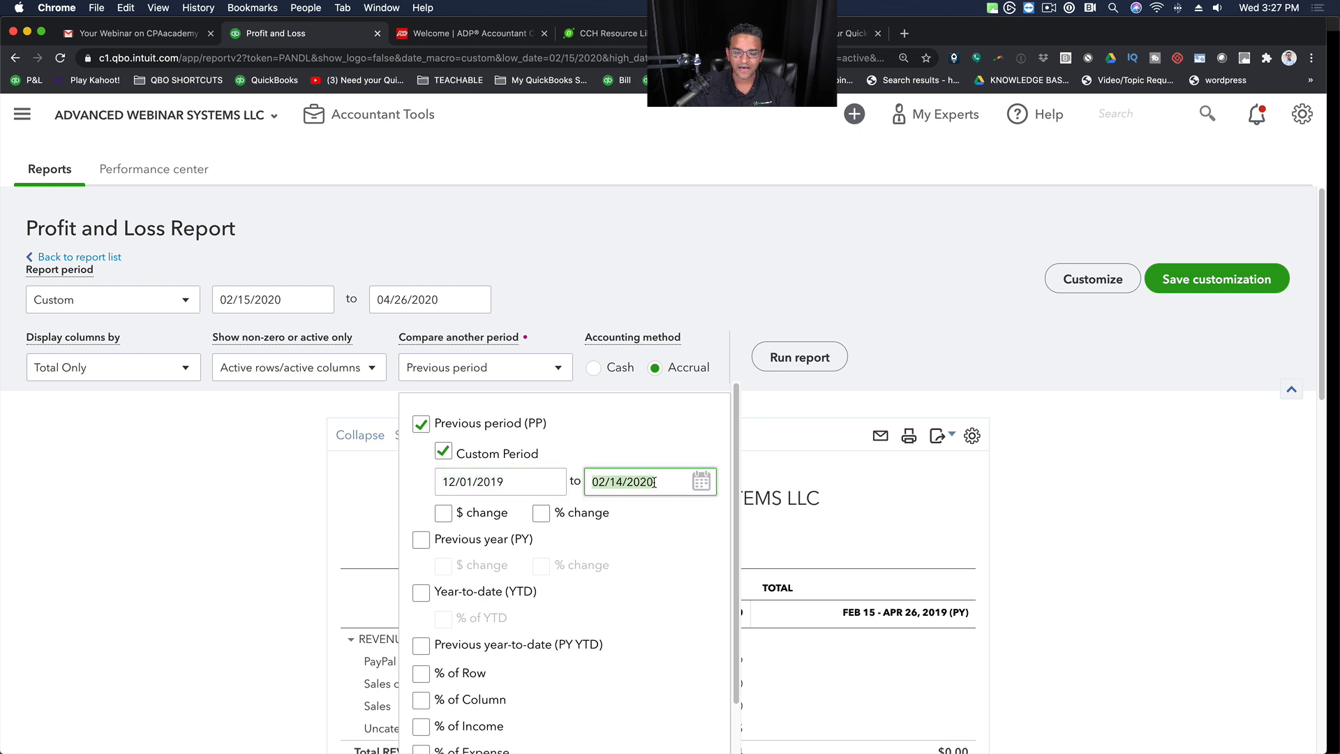
{"action": "type", "text": "02/01/2020"}
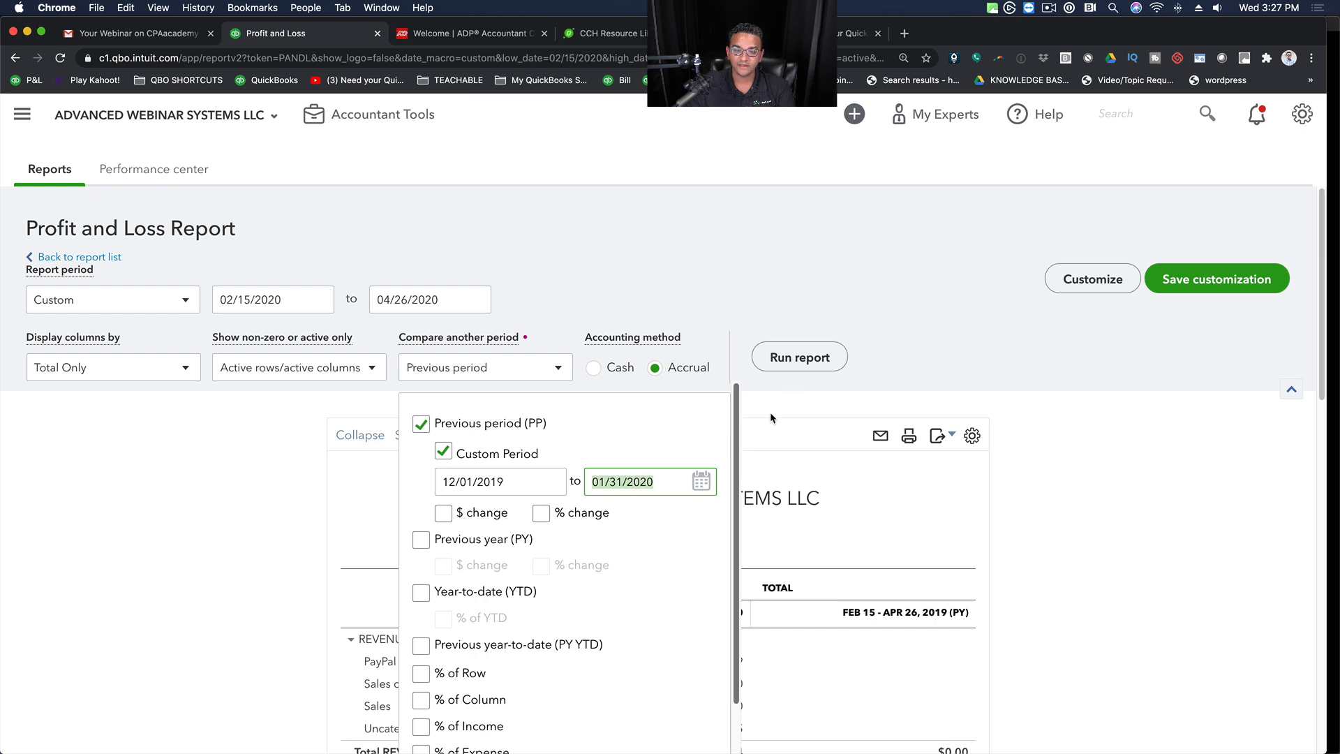
{"action": "left_click", "coordinate": [802, 358]}
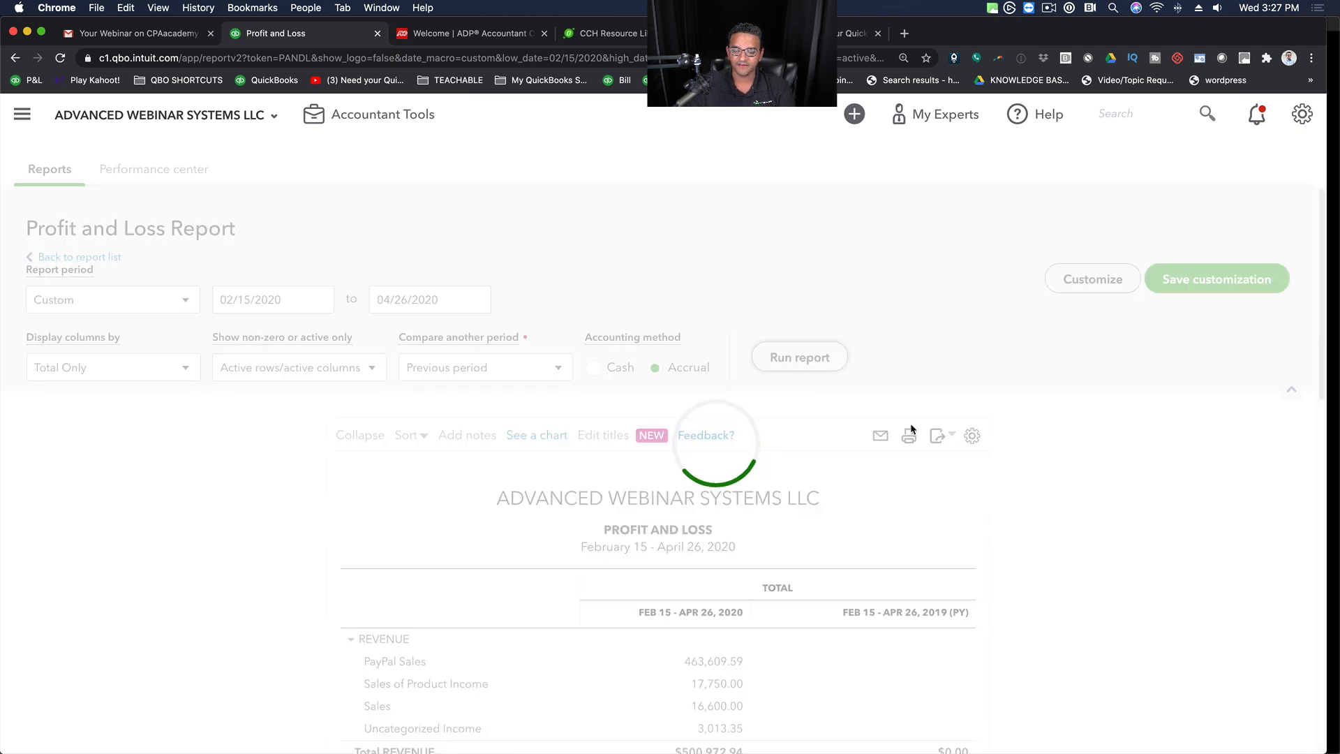
{"action": "scroll", "coordinate": [1091, 530], "scroll_direction": "down", "scroll_amount": 4}
{"action": "scroll", "coordinate": [1091, 530], "scroll_direction": "down", "scroll_amount": 1}
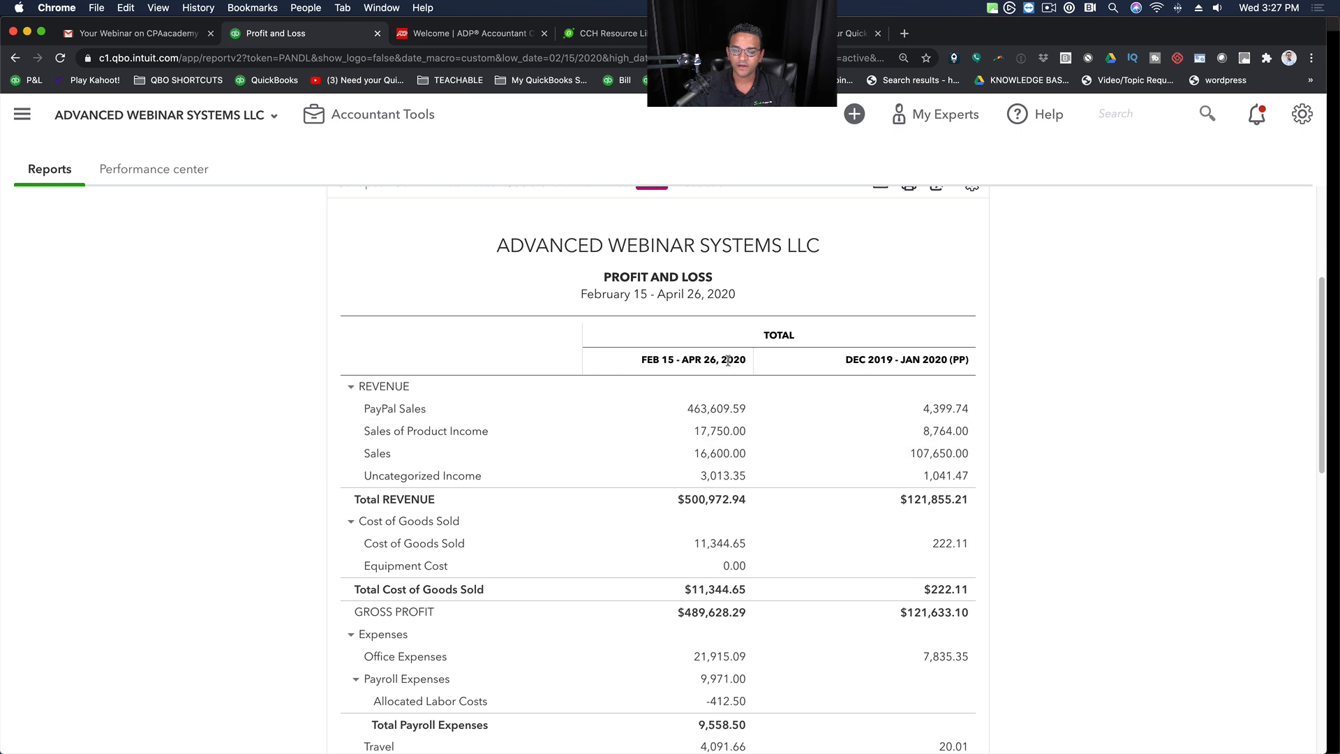
Step: Remove the Previous period (PP) comparison and rerun the report
{"action": "scroll", "coordinate": [1005, 440], "scroll_direction": "up", "scroll_amount": 5}
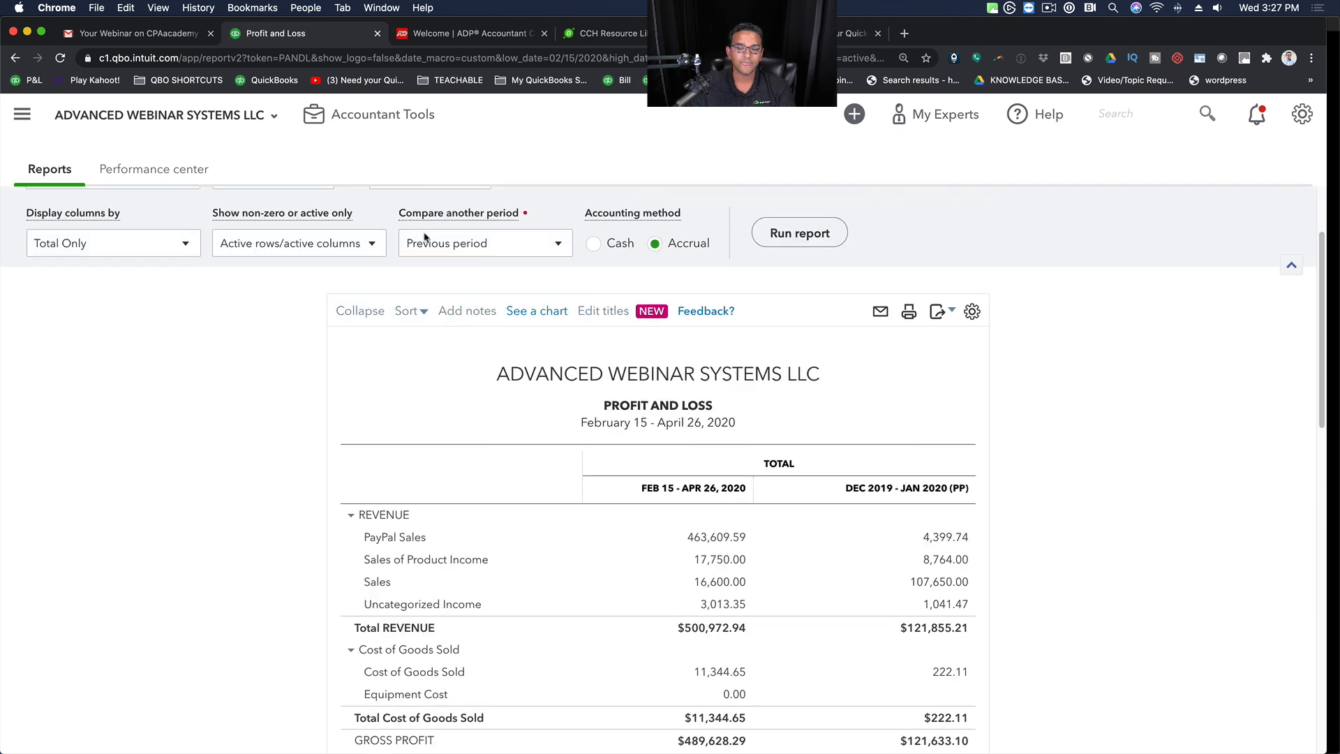
{"action": "left_click", "coordinate": [449, 243]}
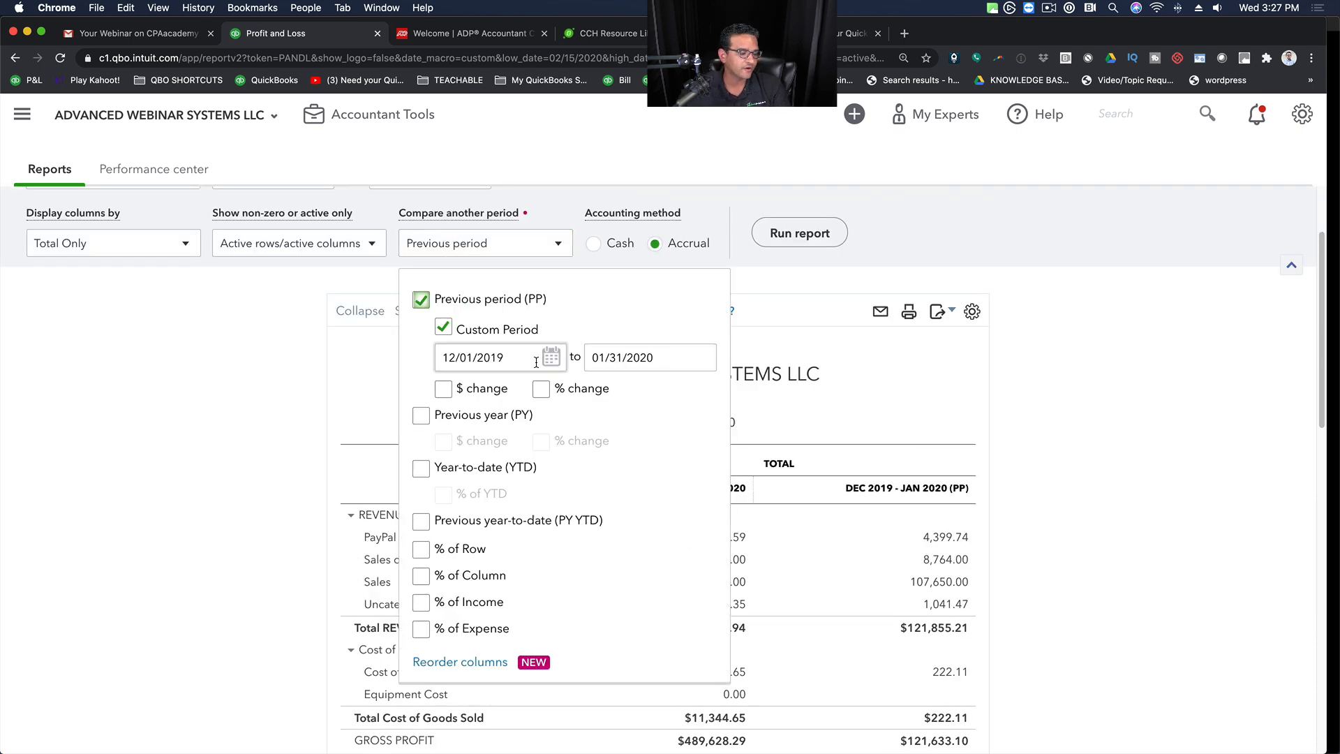
{"action": "left_click", "coordinate": [421, 300]}
{"action": "left_click", "coordinate": [827, 239]}
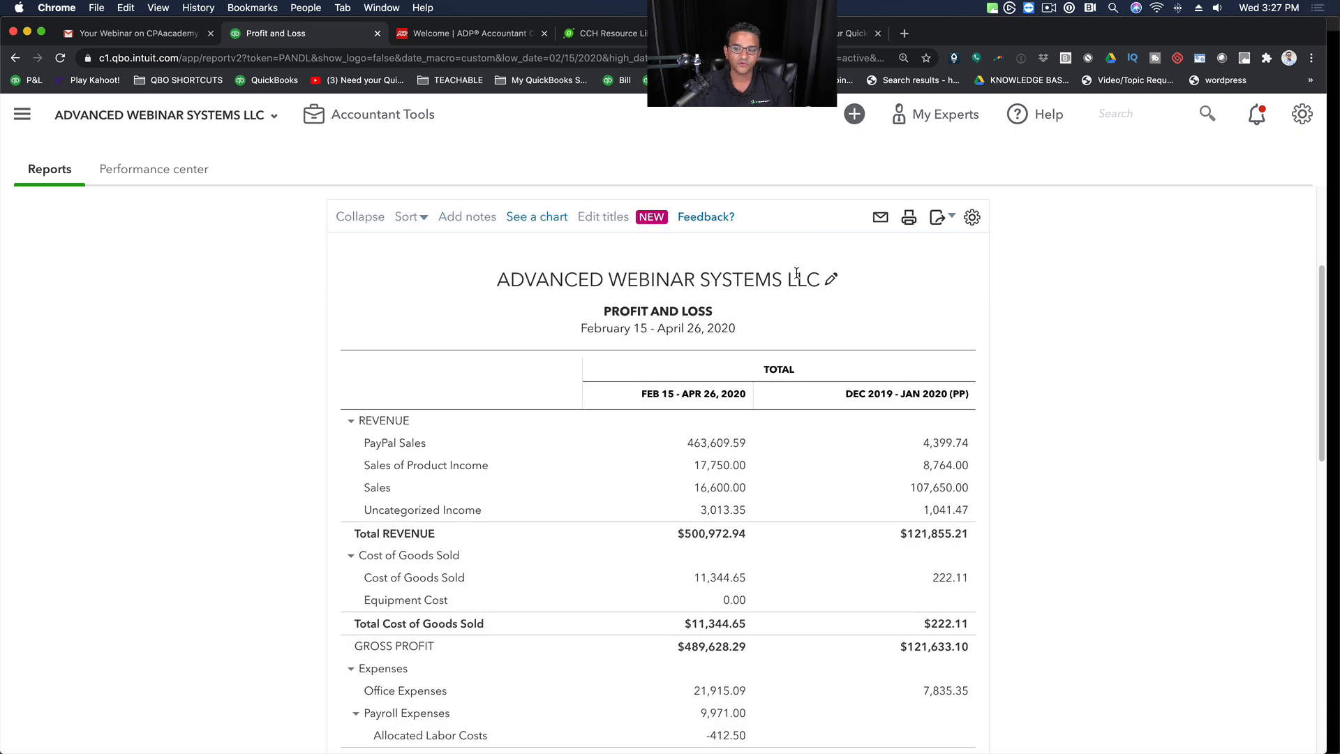
{"action": "scroll", "coordinate": [796, 273], "scroll_direction": "up", "scroll_amount": 3}
{"action": "left_click", "coordinate": [797, 356]}
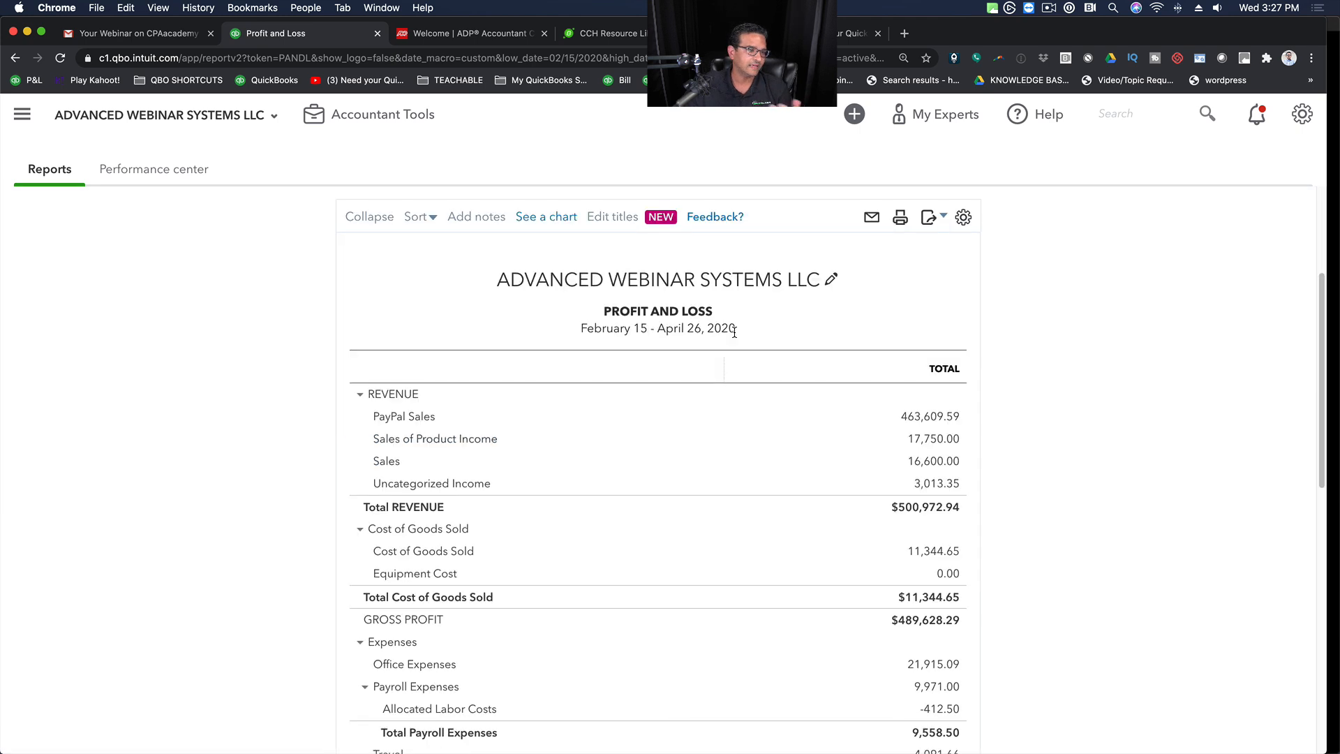
Step: Set the report period to This Year-to-last-month and rerun the report
{"action": "scroll", "coordinate": [478, 349], "scroll_direction": "up", "scroll_amount": 3}
{"action": "left_click", "coordinate": [120, 222]}
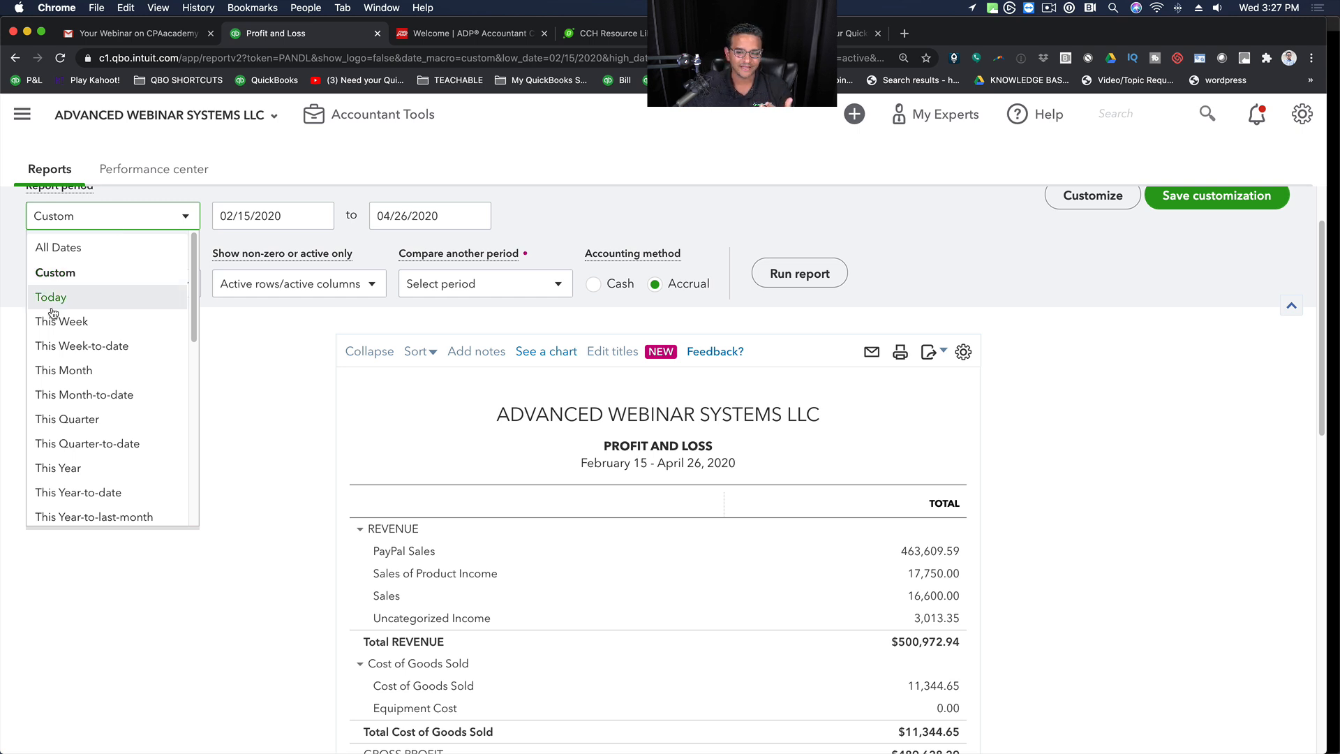
{"action": "scroll", "coordinate": [97, 489], "scroll_direction": "down", "scroll_amount": 2}
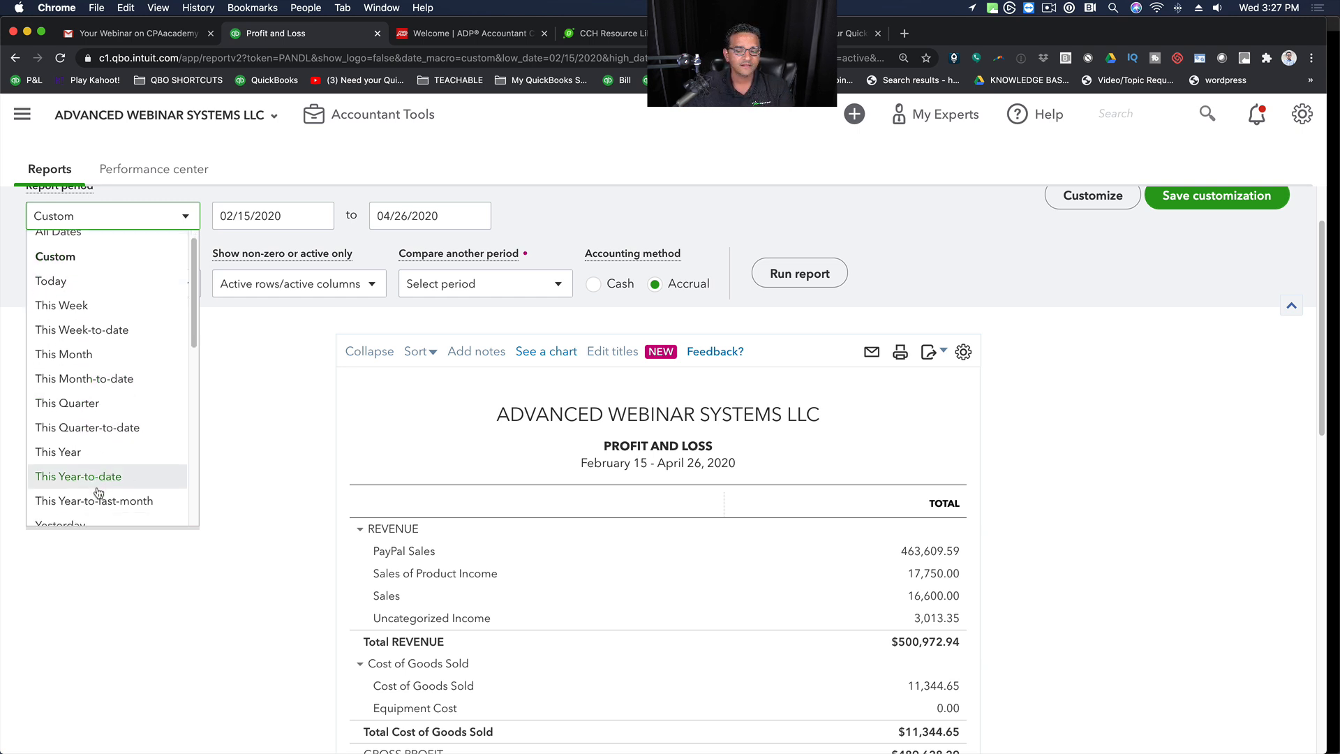
{"action": "left_click", "coordinate": [112, 473]}
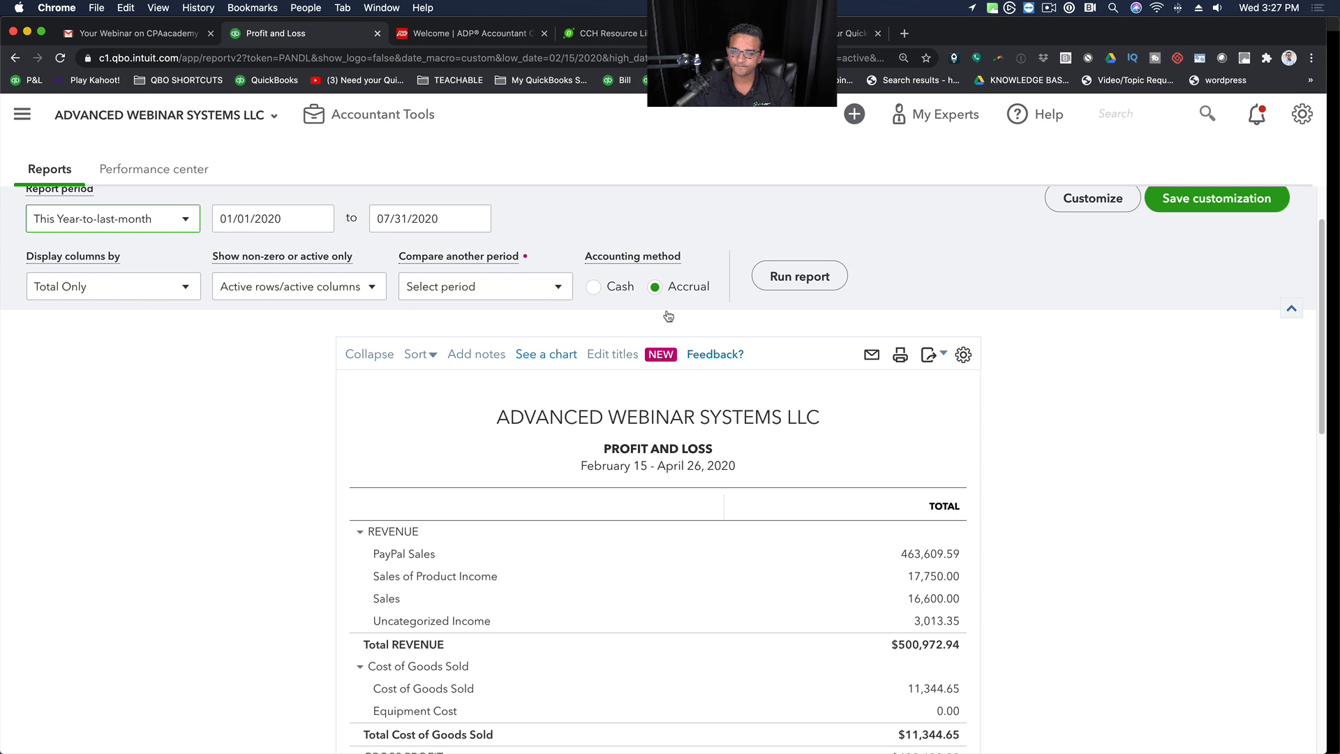
{"action": "left_click", "coordinate": [799, 279]}
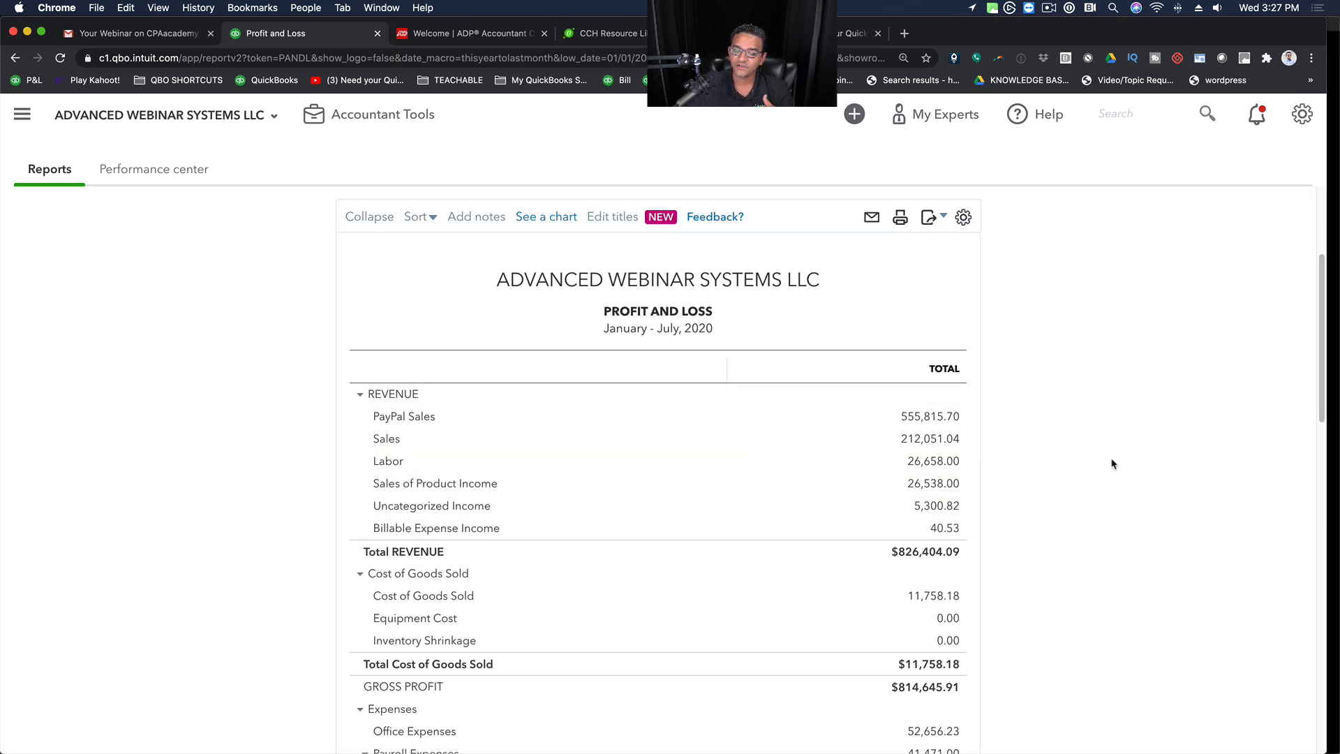
Step: Review the year-to-last-month revenue and expense rows and collapse the report's rows
{"action": "scroll", "coordinate": [1112, 464], "scroll_direction": "down", "scroll_amount": 5}
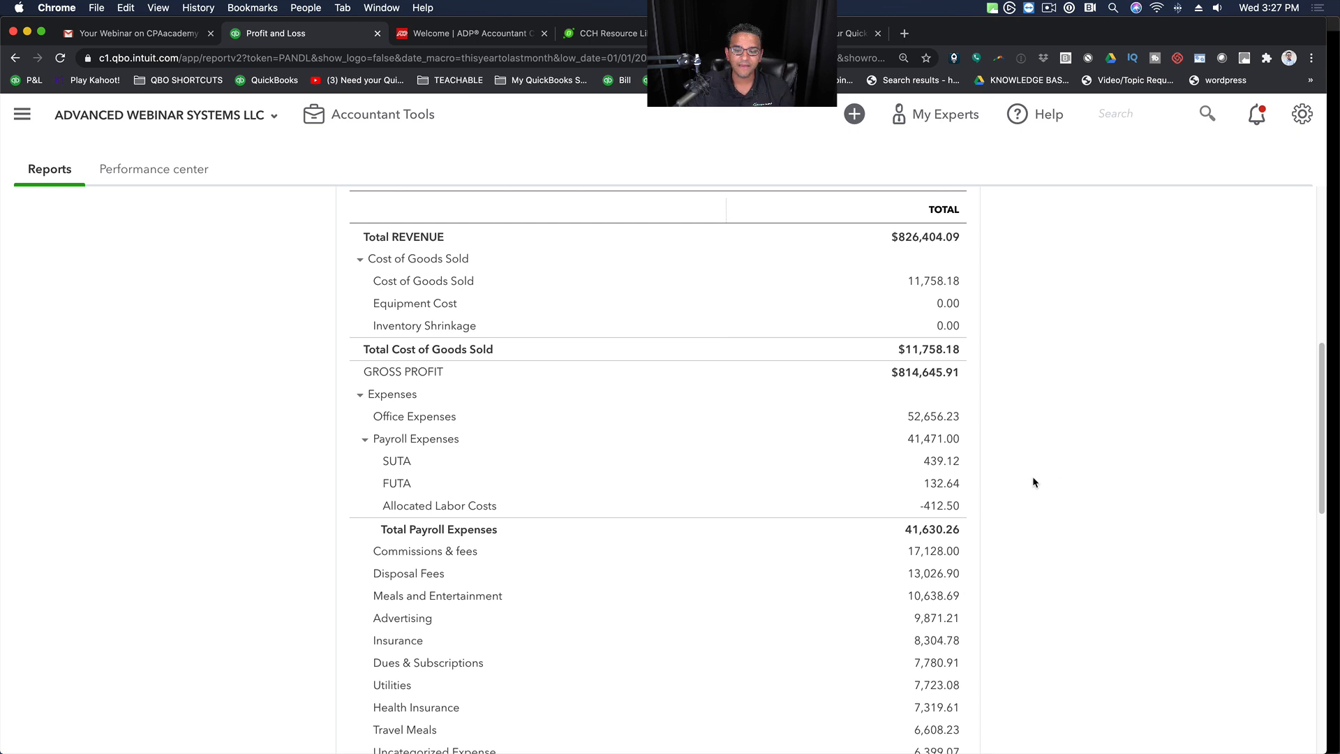
{"action": "scroll", "coordinate": [1033, 480], "scroll_direction": "up", "scroll_amount": 5}
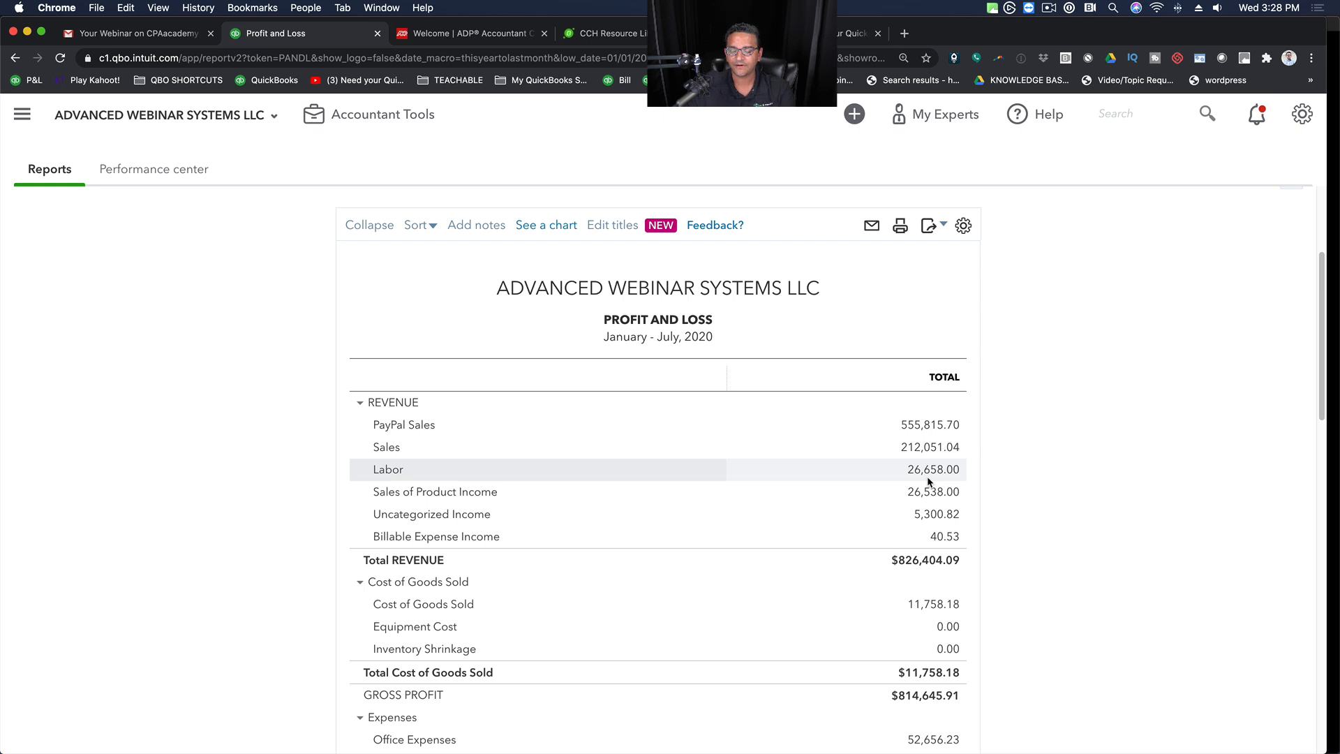
{"action": "left_click", "coordinate": [367, 225]}
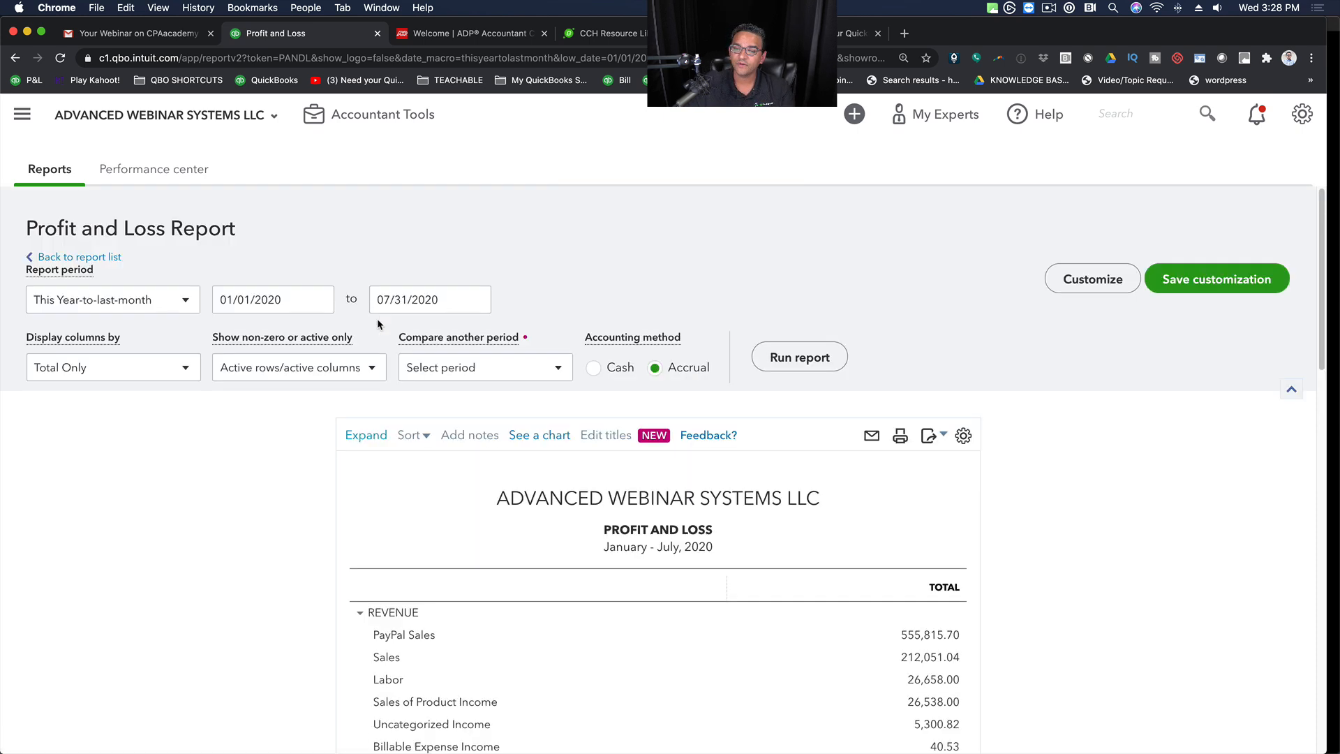
Step: Add a % of Income comparison to the report, rerun it and check the revenue and cost of goods sold percentages
{"action": "left_click", "coordinate": [471, 299]}
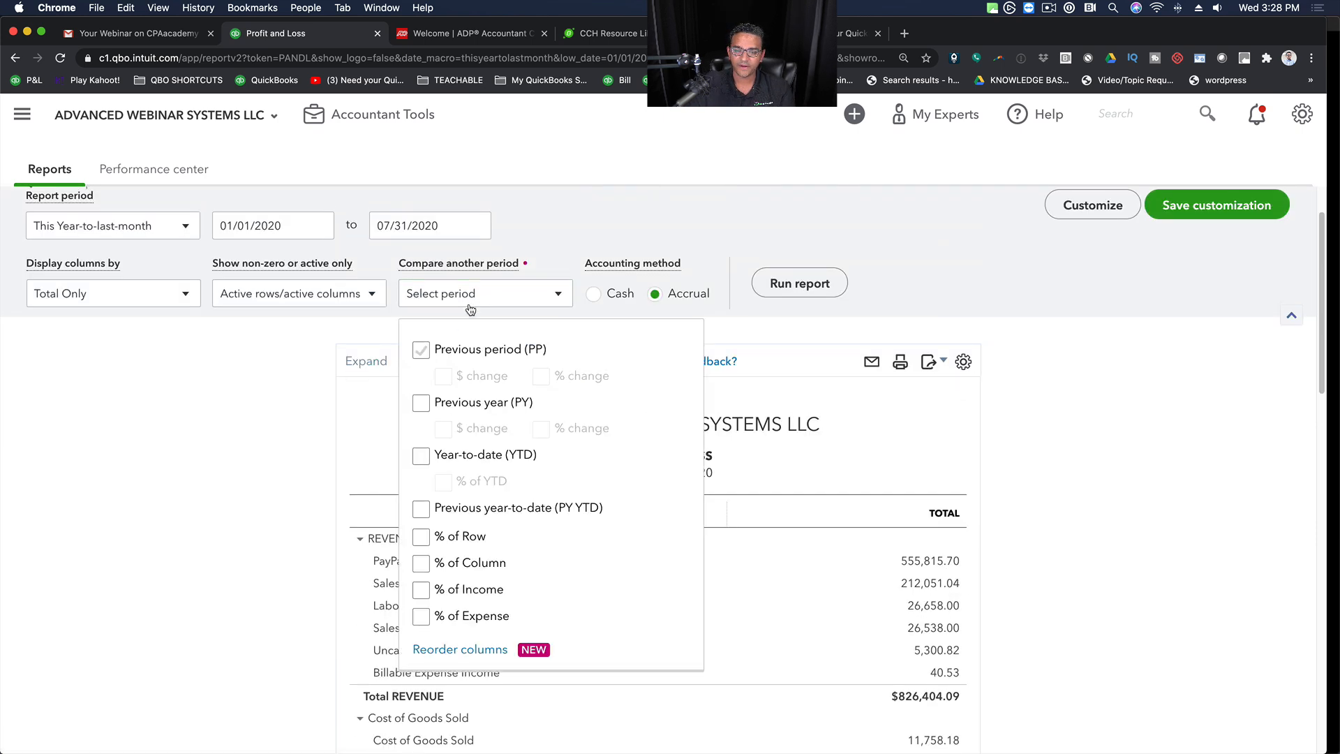
{"action": "left_click", "coordinate": [420, 590]}
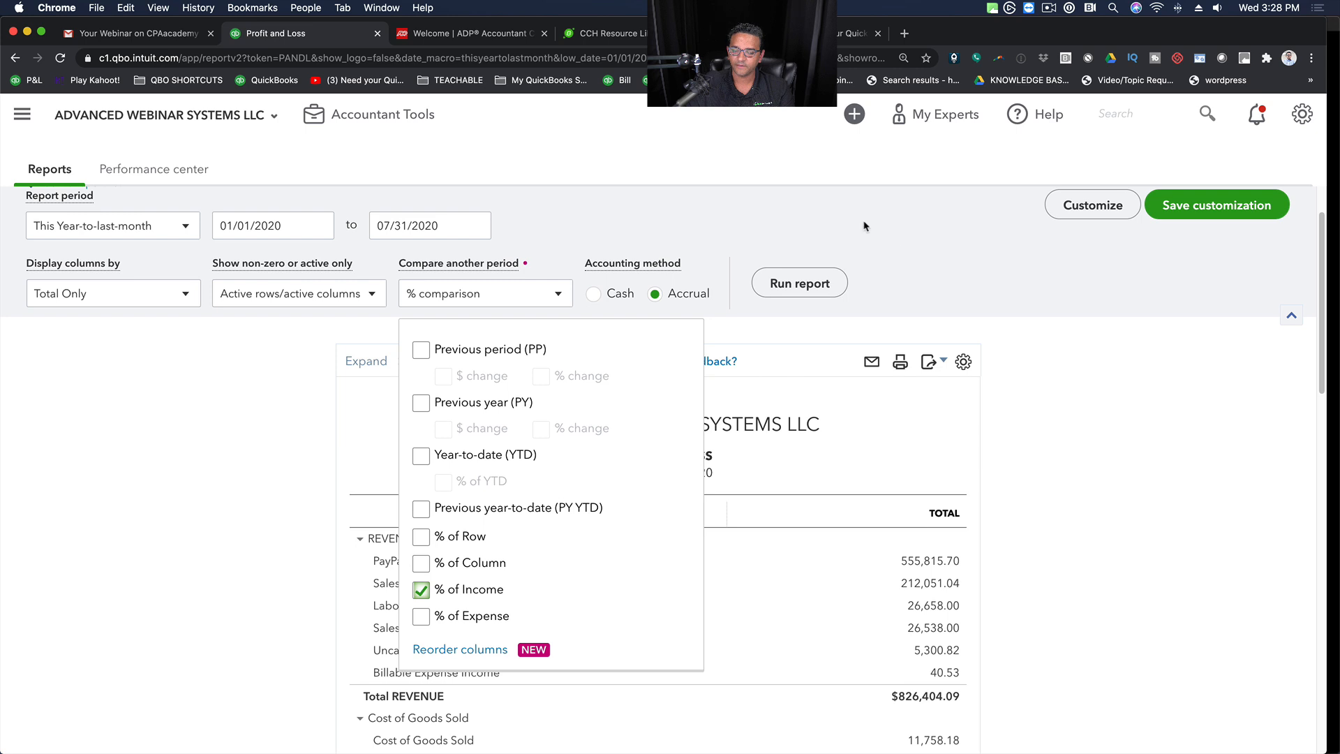
{"action": "left_click", "coordinate": [801, 282]}
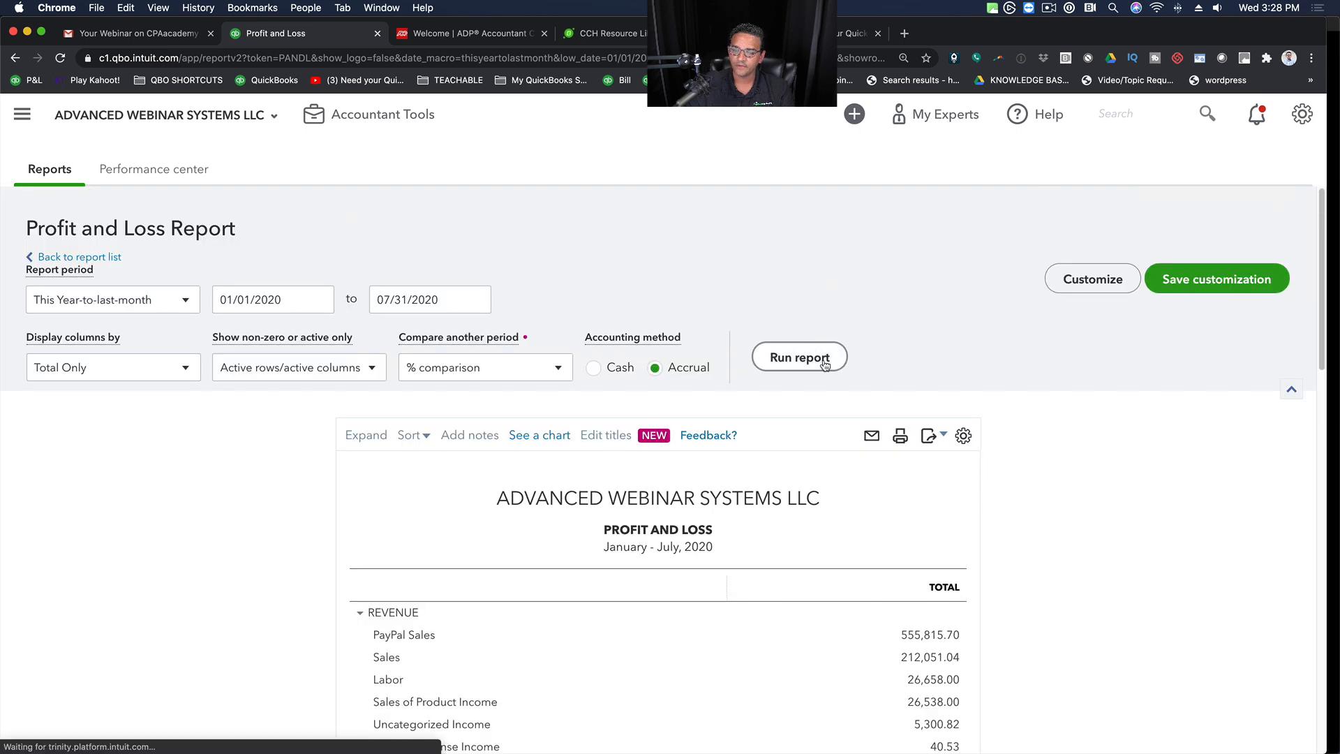
{"action": "scroll", "coordinate": [1112, 585], "scroll_direction": "down", "scroll_amount": 5}
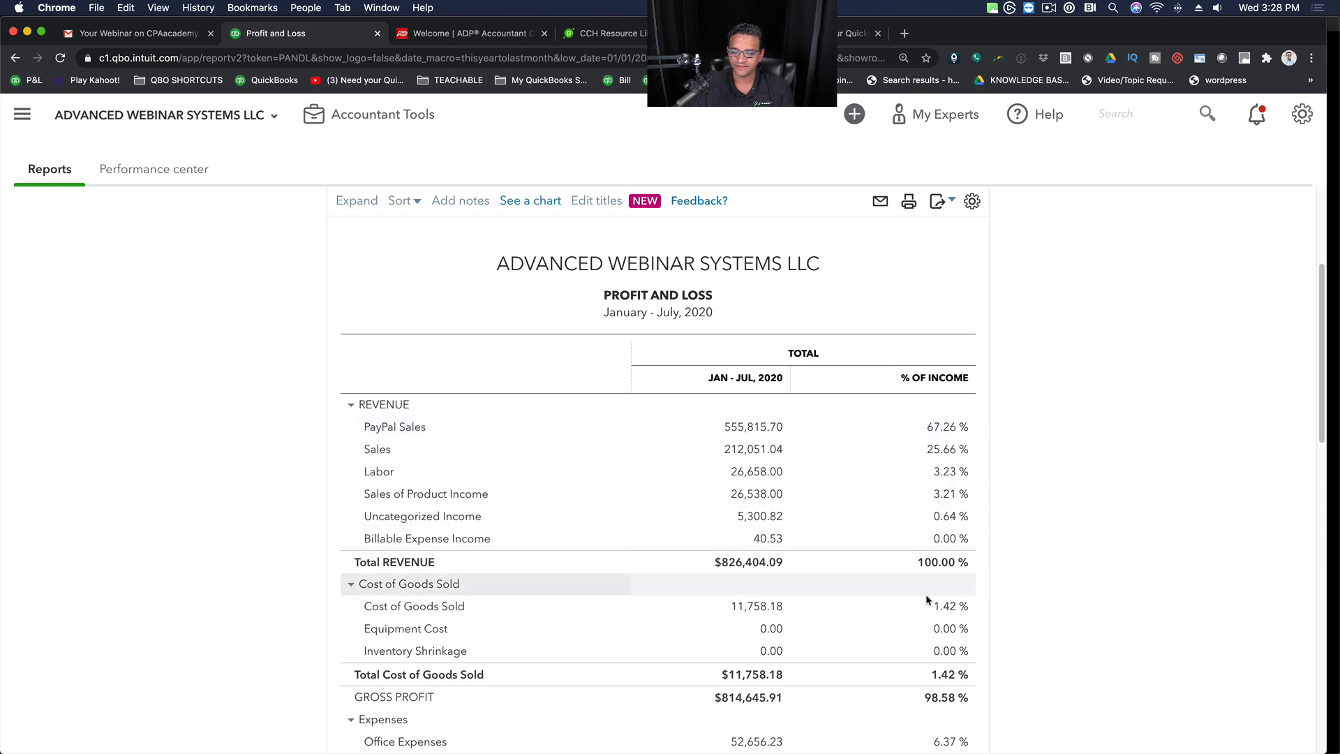
{"action": "scroll", "coordinate": [1041, 621], "scroll_direction": "down", "scroll_amount": 3}
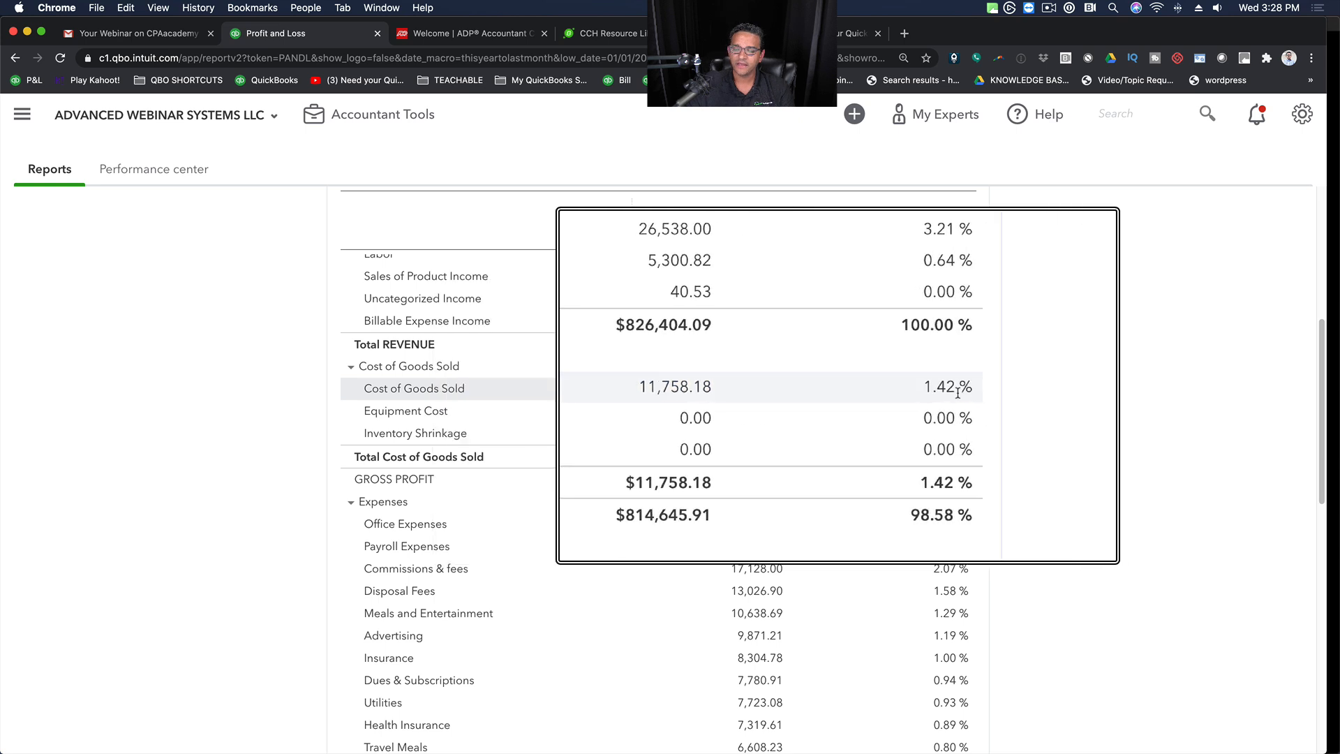
{"action": "scroll", "coordinate": [949, 400], "scroll_direction": "up", "scroll_amount": 3}
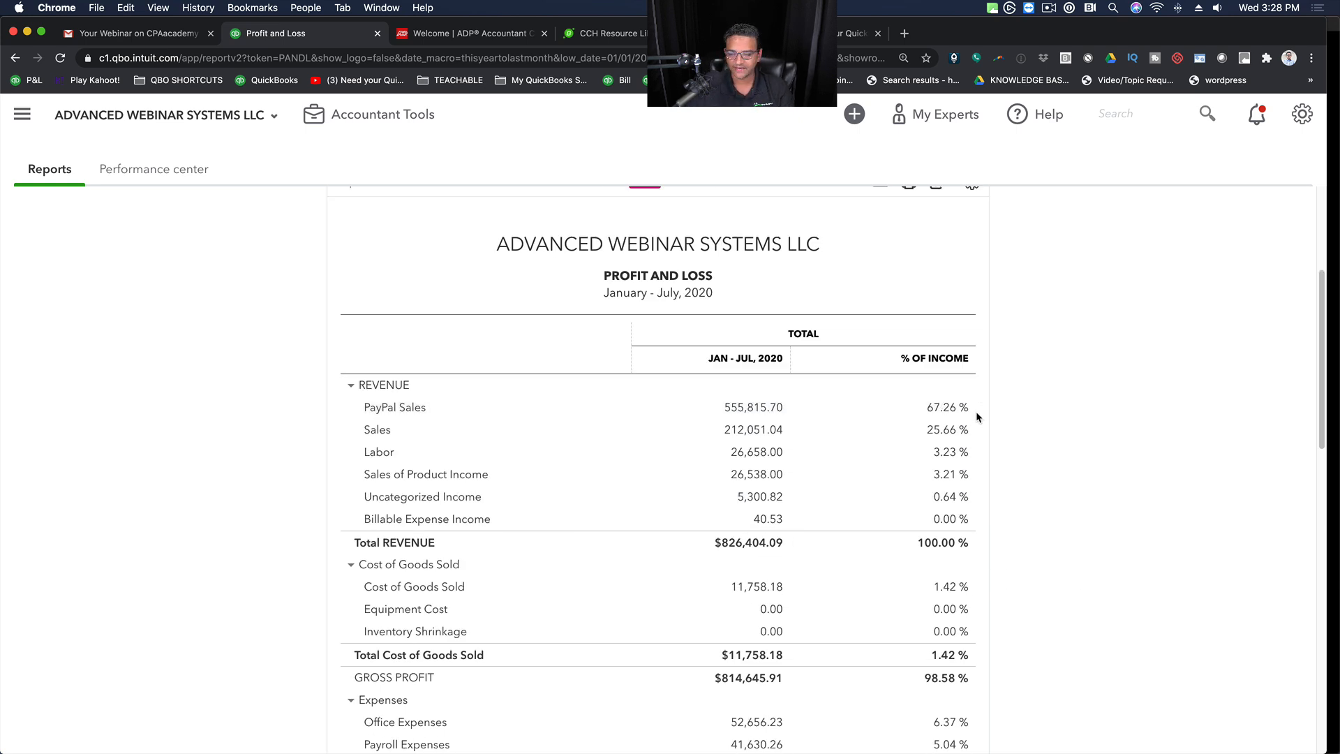
Step: Replace the % of Income comparison with % of Column and rerun the report
{"action": "scroll", "coordinate": [981, 417], "scroll_direction": "up", "scroll_amount": 5}
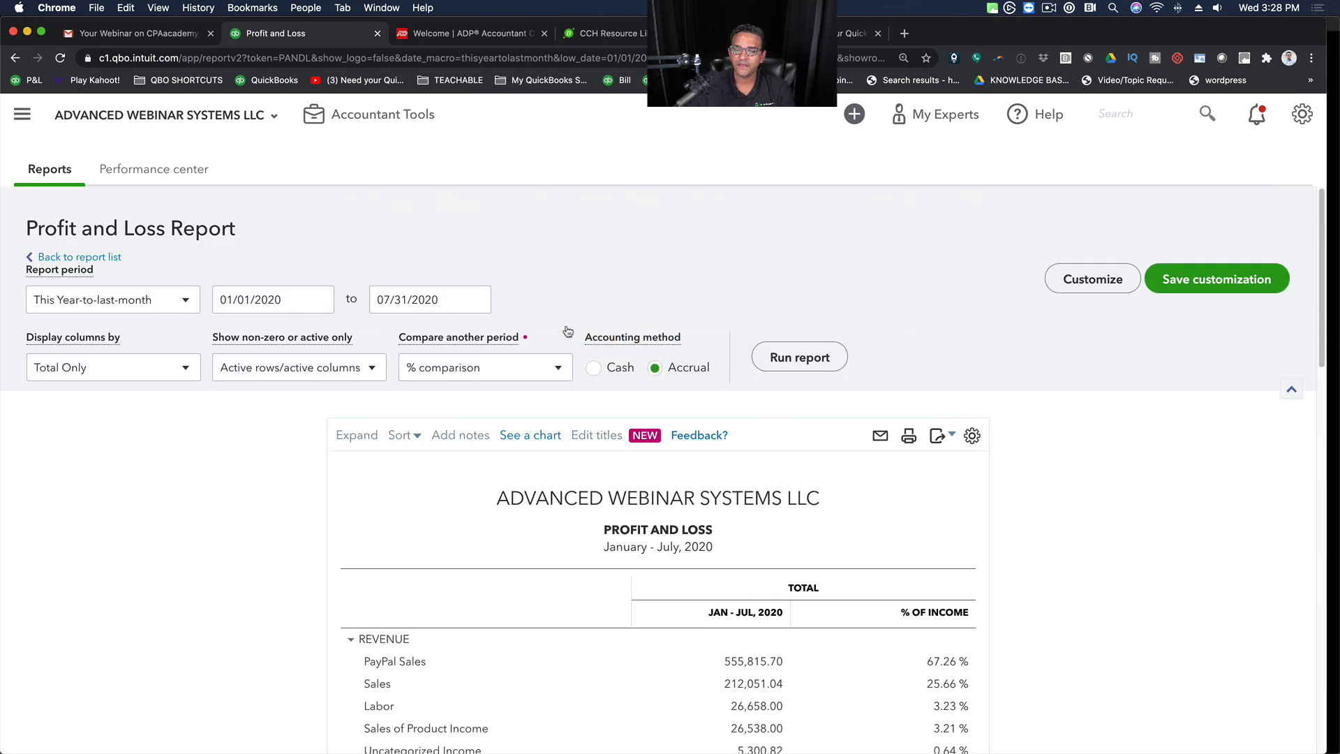
{"action": "left_click", "coordinate": [493, 374]}
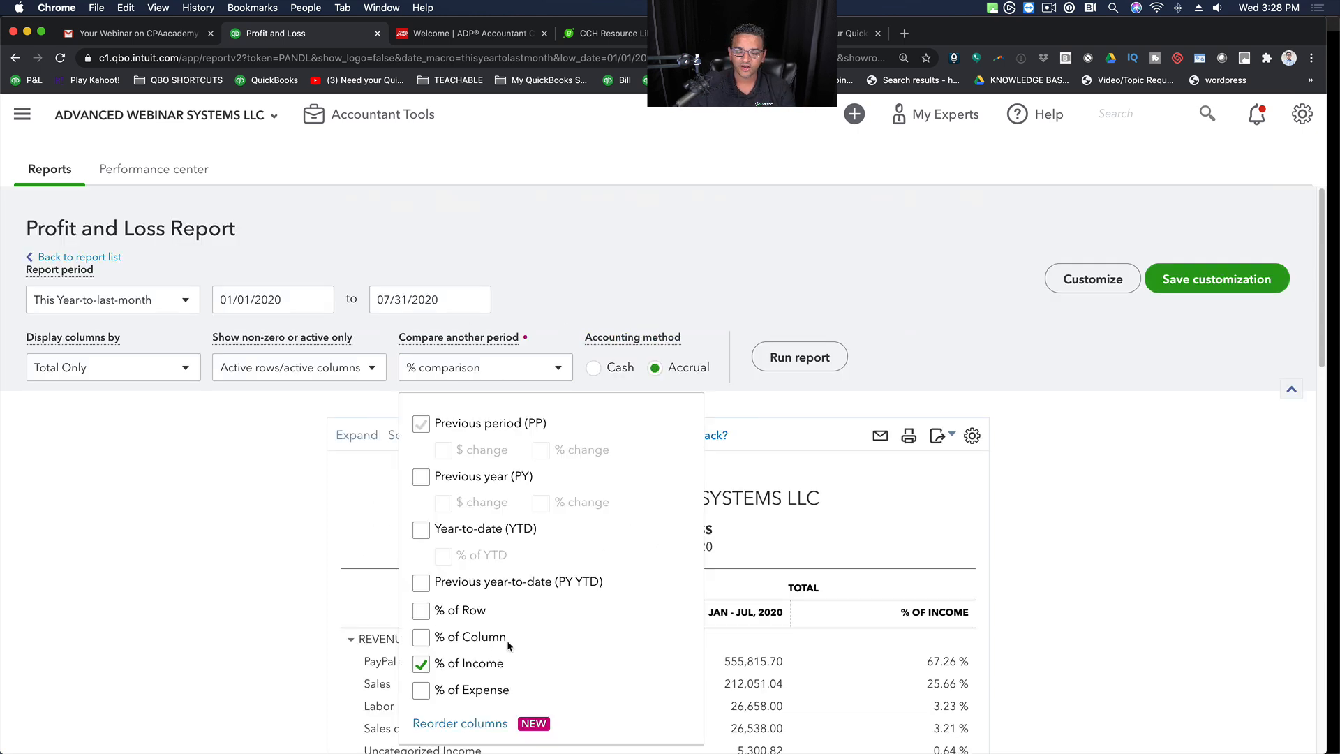
{"action": "left_click", "coordinate": [437, 662]}
{"action": "left_click", "coordinate": [423, 669]}
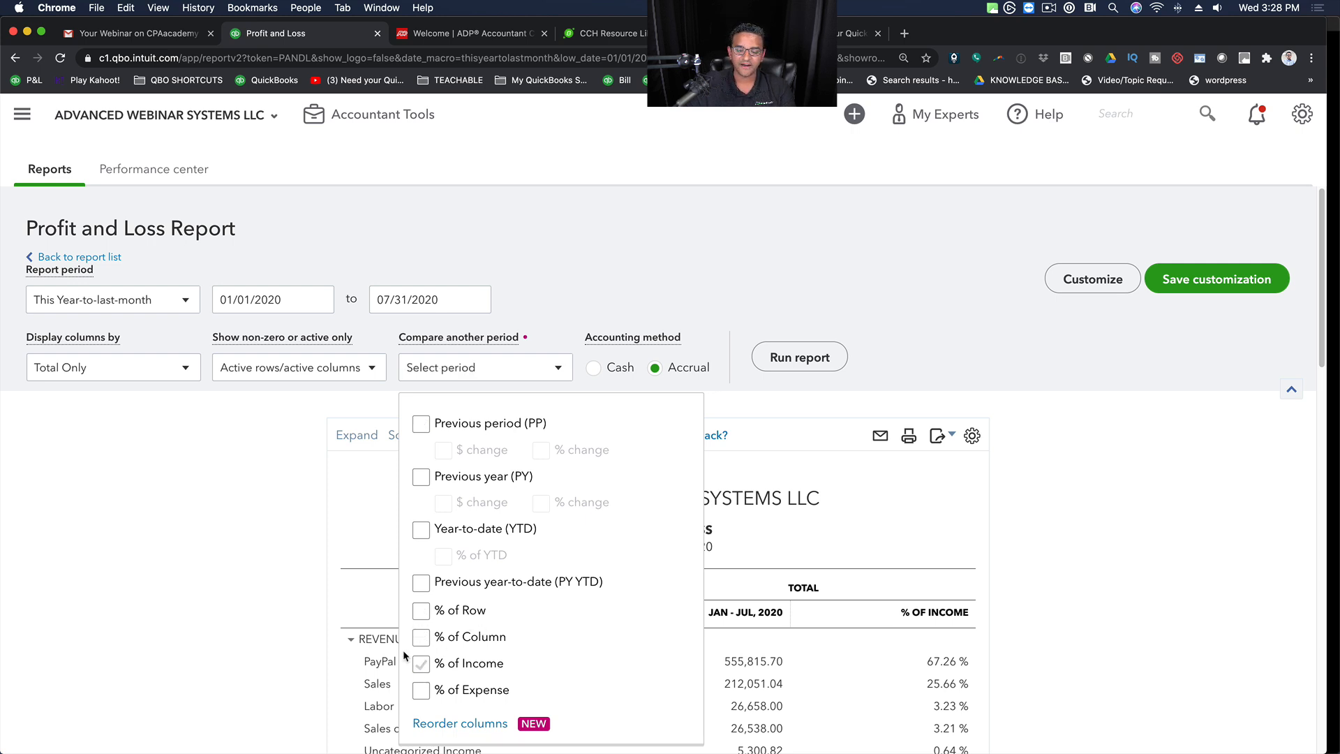
{"action": "left_click", "coordinate": [423, 638]}
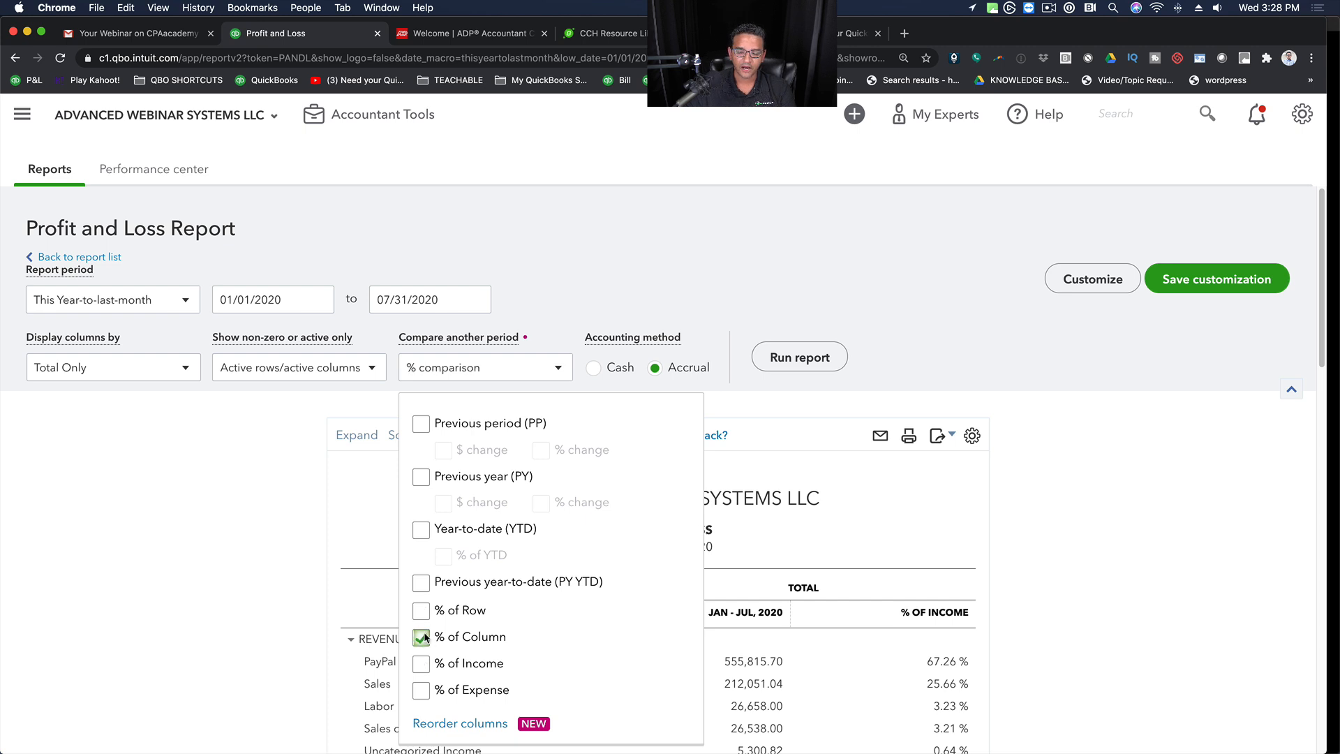
{"action": "scroll", "coordinate": [817, 370], "scroll_direction": "down", "scroll_amount": 3}
{"action": "scroll", "coordinate": [809, 349], "scroll_direction": "up", "scroll_amount": 3}
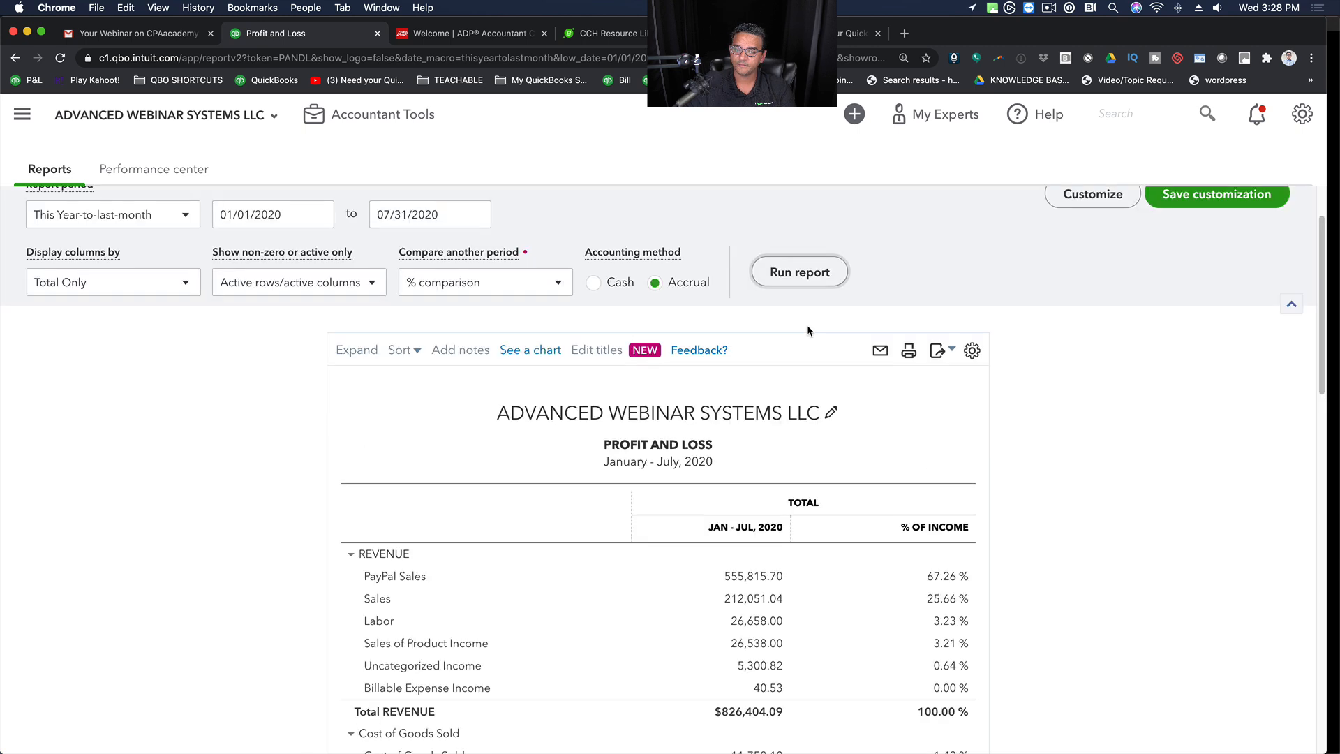
{"action": "left_click", "coordinate": [805, 272]}
{"action": "scroll", "coordinate": [1039, 487], "scroll_direction": "down", "scroll_amount": 3}
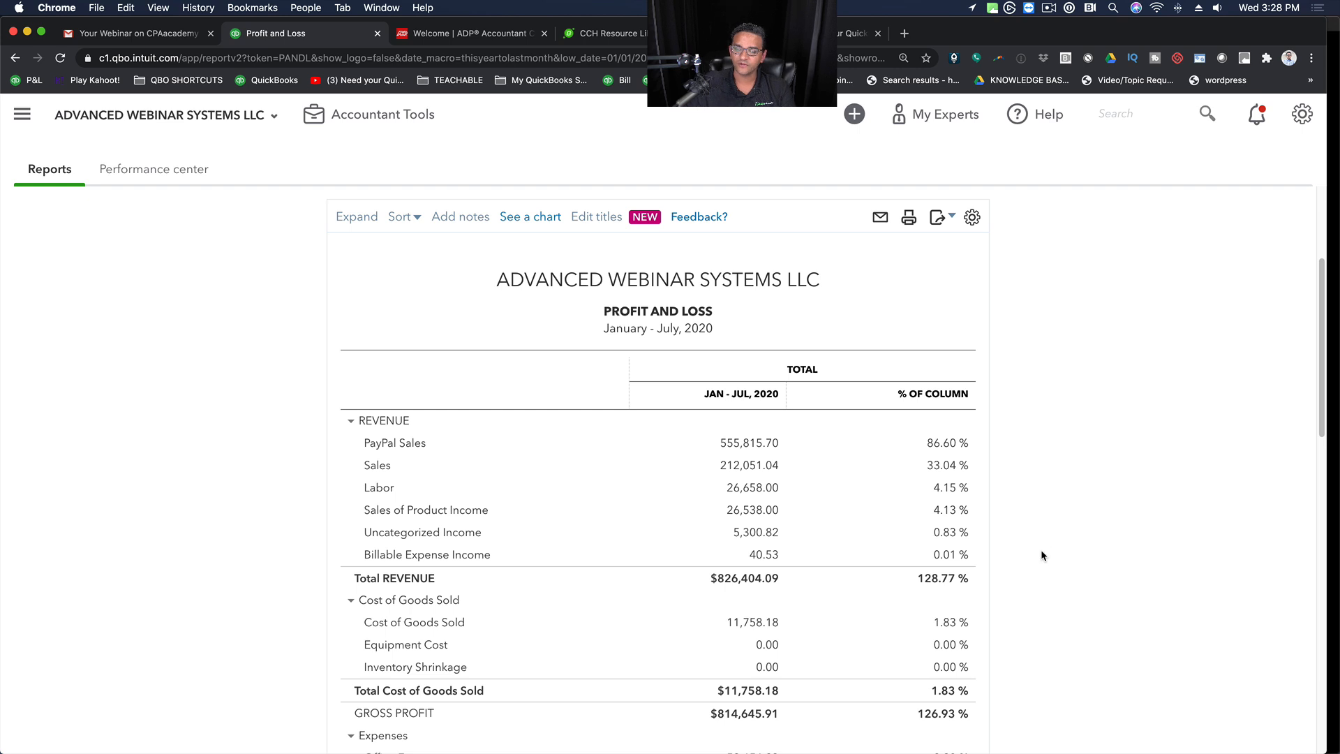
Step: Review the % of Column figures for revenue, expenses and net income, along with the comparison options selected
{"action": "scroll", "coordinate": [1068, 643], "scroll_direction": "down", "scroll_amount": 10}
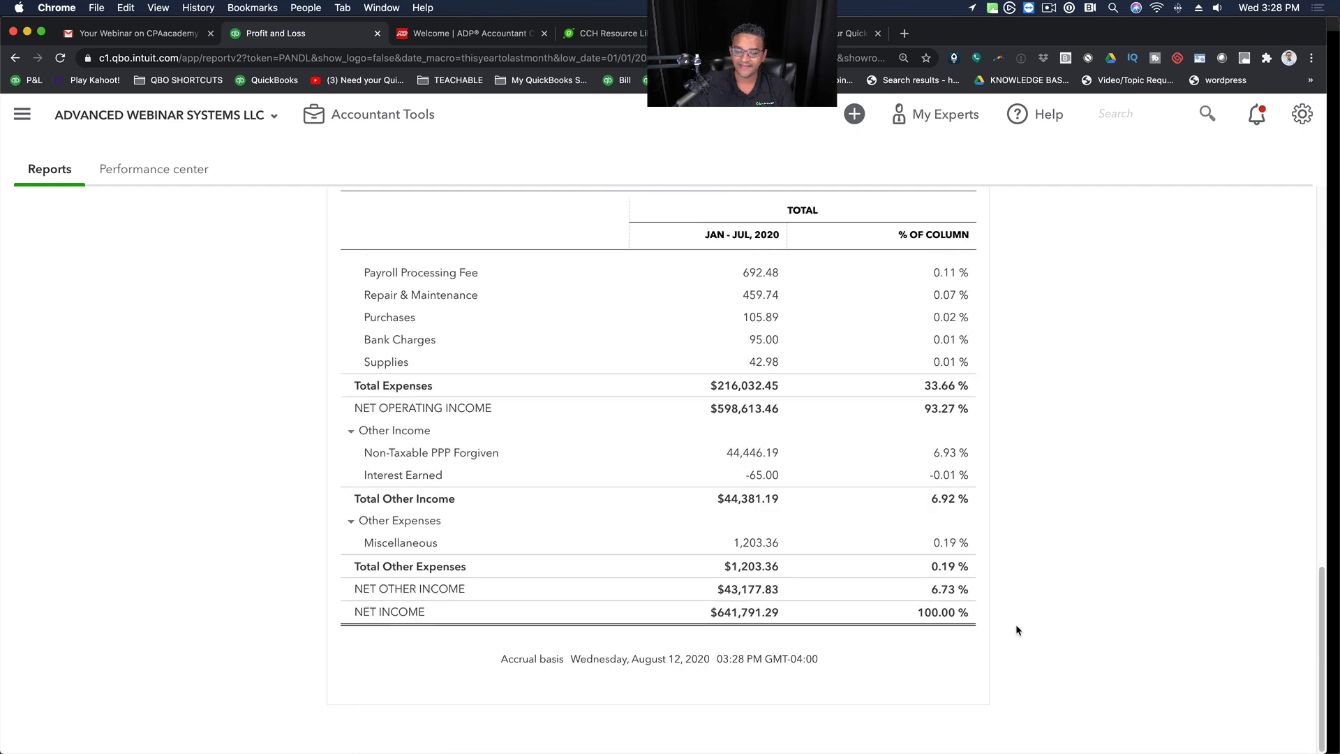
{"action": "scroll", "coordinate": [1016, 624], "scroll_direction": "up", "scroll_amount": 6}
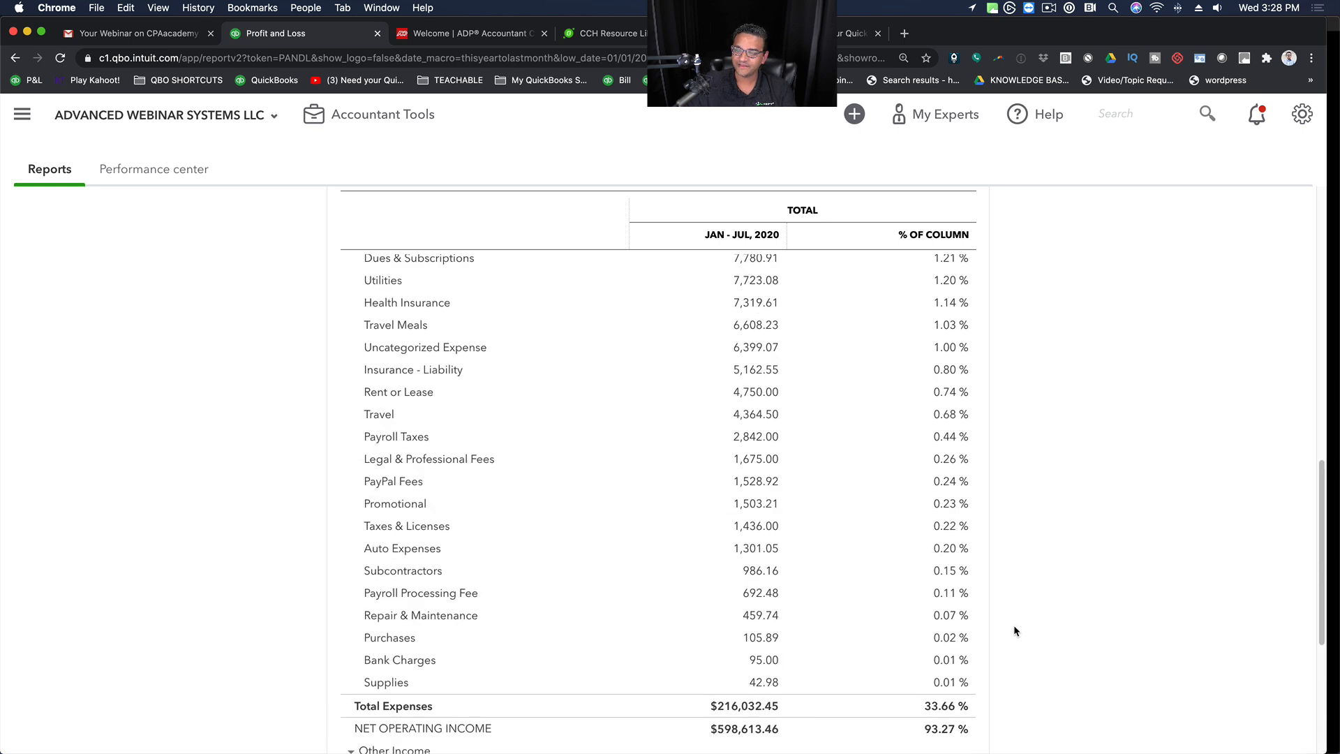
{"action": "scroll", "coordinate": [900, 517], "scroll_direction": "up", "scroll_amount": 2}
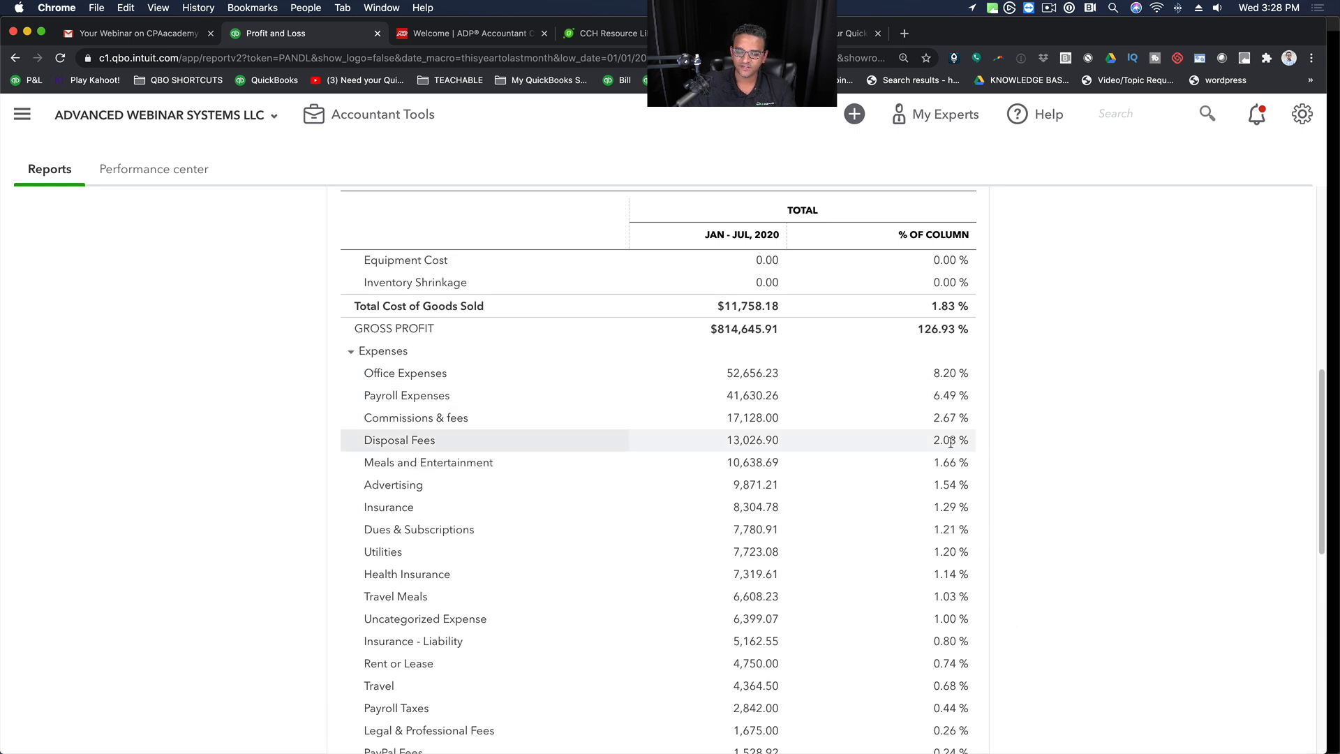
{"action": "scroll", "coordinate": [907, 444], "scroll_direction": "down", "scroll_amount": 4}
{"action": "scroll", "coordinate": [969, 602], "scroll_direction": "up", "scroll_amount": 15}
{"action": "scroll", "coordinate": [967, 558], "scroll_direction": "down", "scroll_amount": 2}
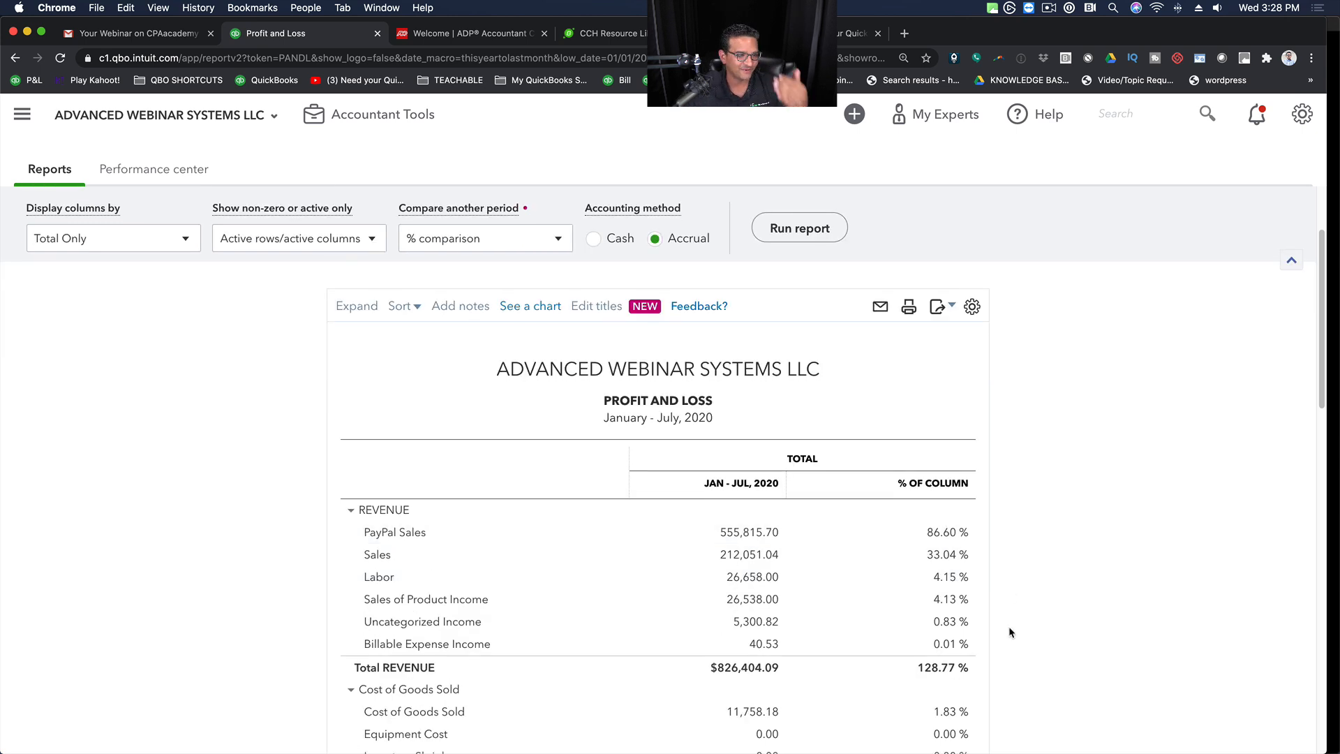
{"action": "left_click", "coordinate": [472, 241]}
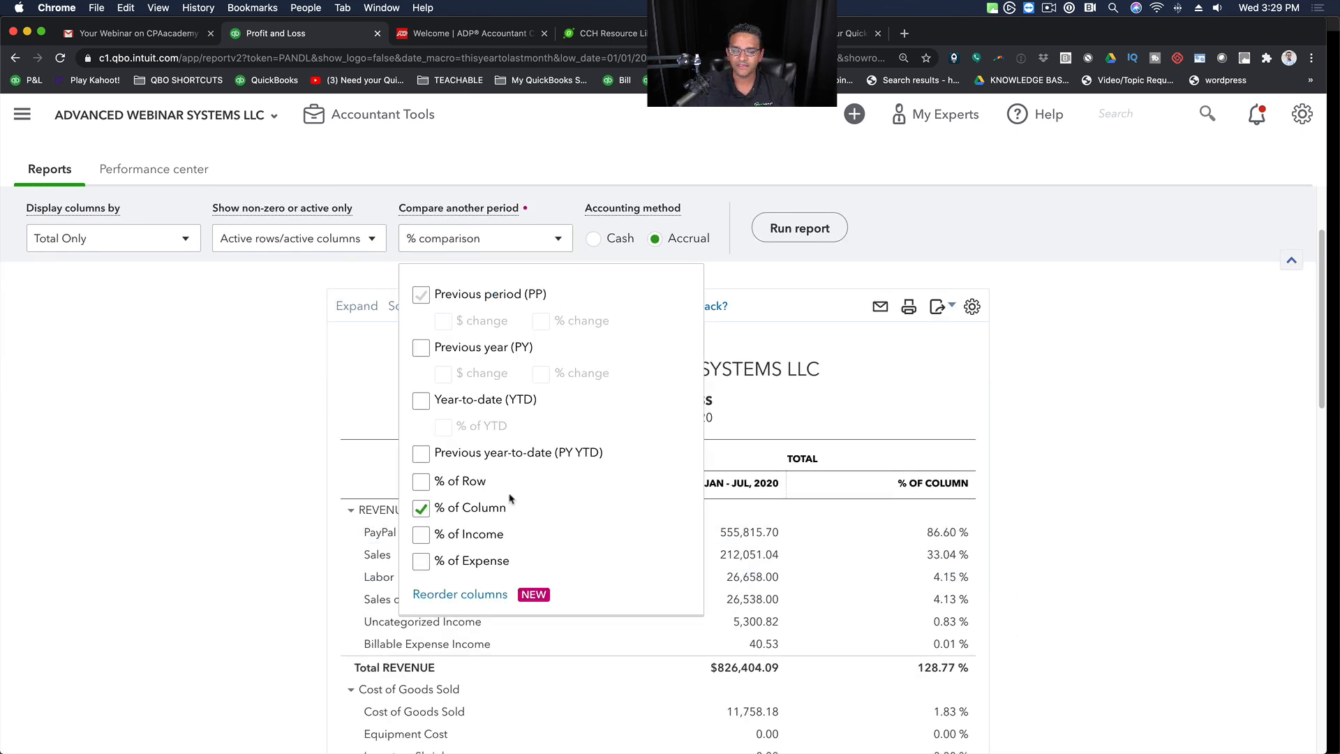
{"action": "scroll", "coordinate": [1062, 574], "scroll_direction": "down", "scroll_amount": 15}
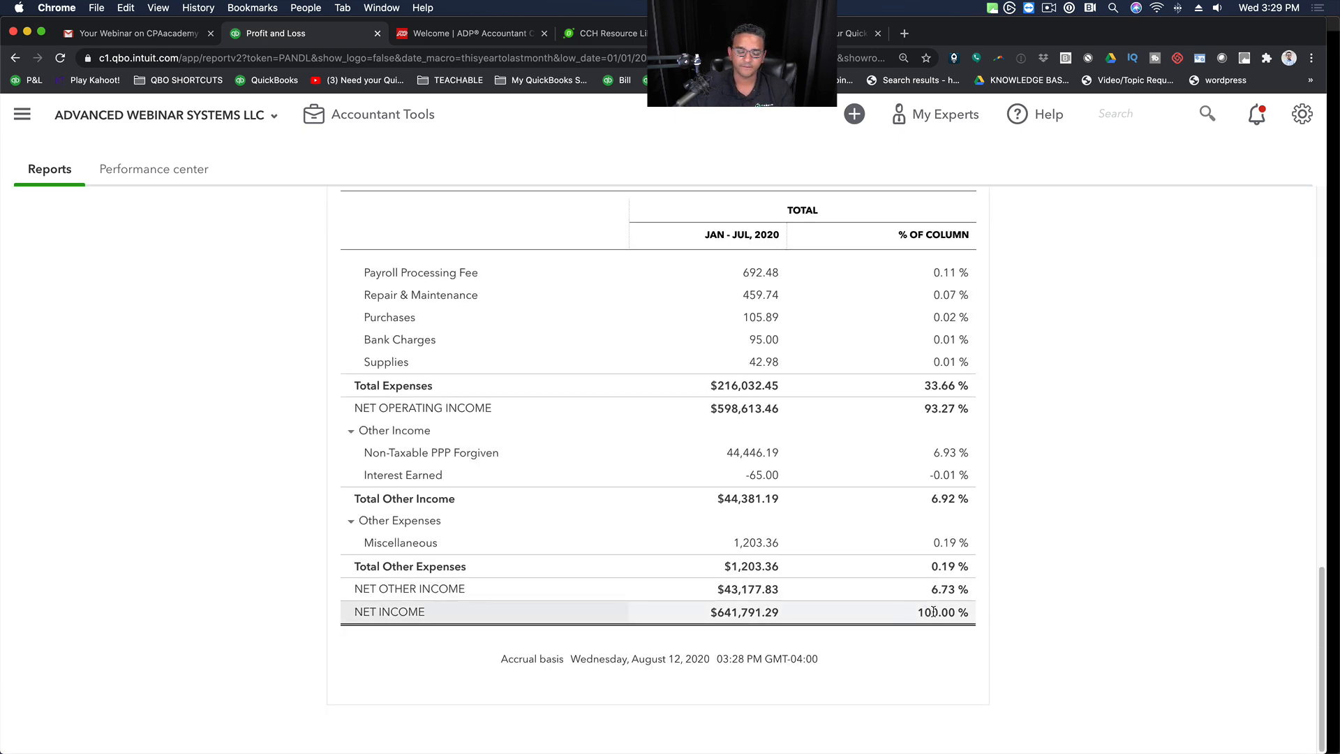
{"action": "scroll", "coordinate": [933, 611], "scroll_direction": "up", "scroll_amount": 15}
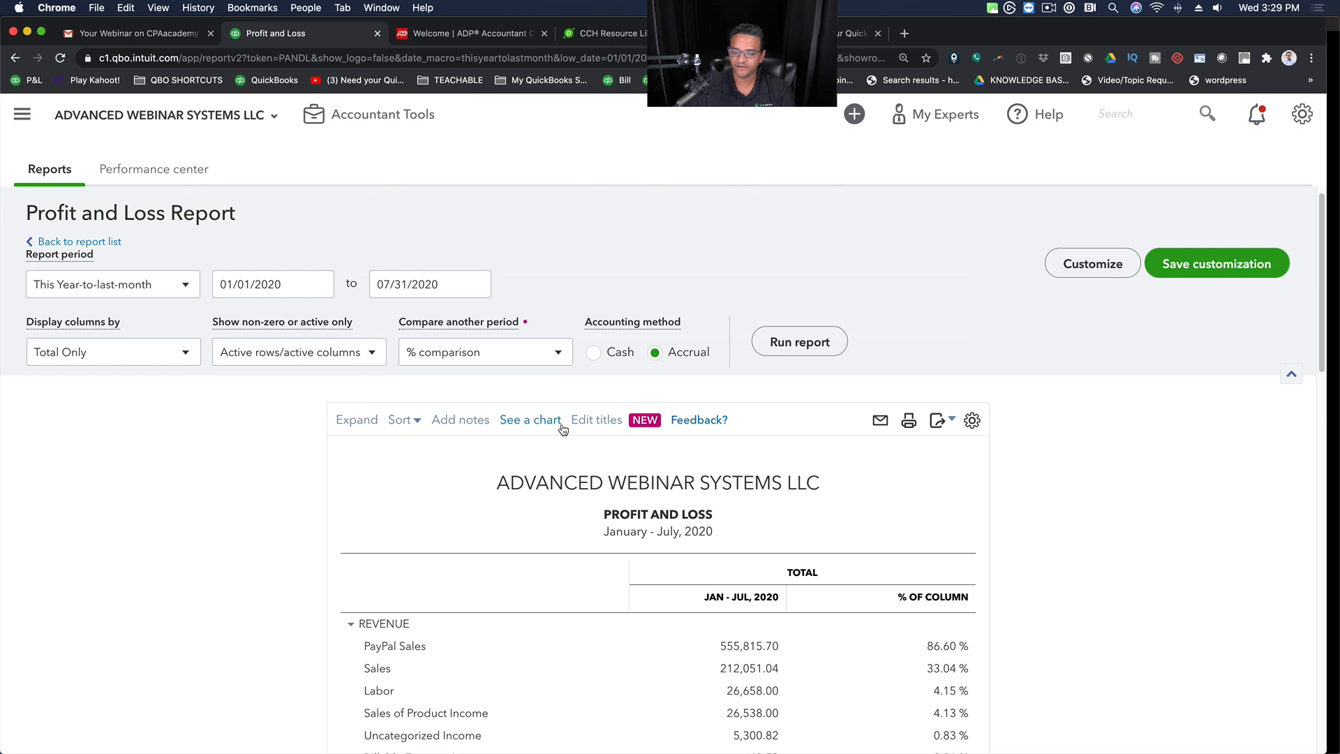
Step: Replace the % of Column comparison with % of Expense, rerun the report and check the expense rows' percentages
{"action": "left_click", "coordinate": [462, 358]}
{"action": "left_click", "coordinate": [421, 622]}
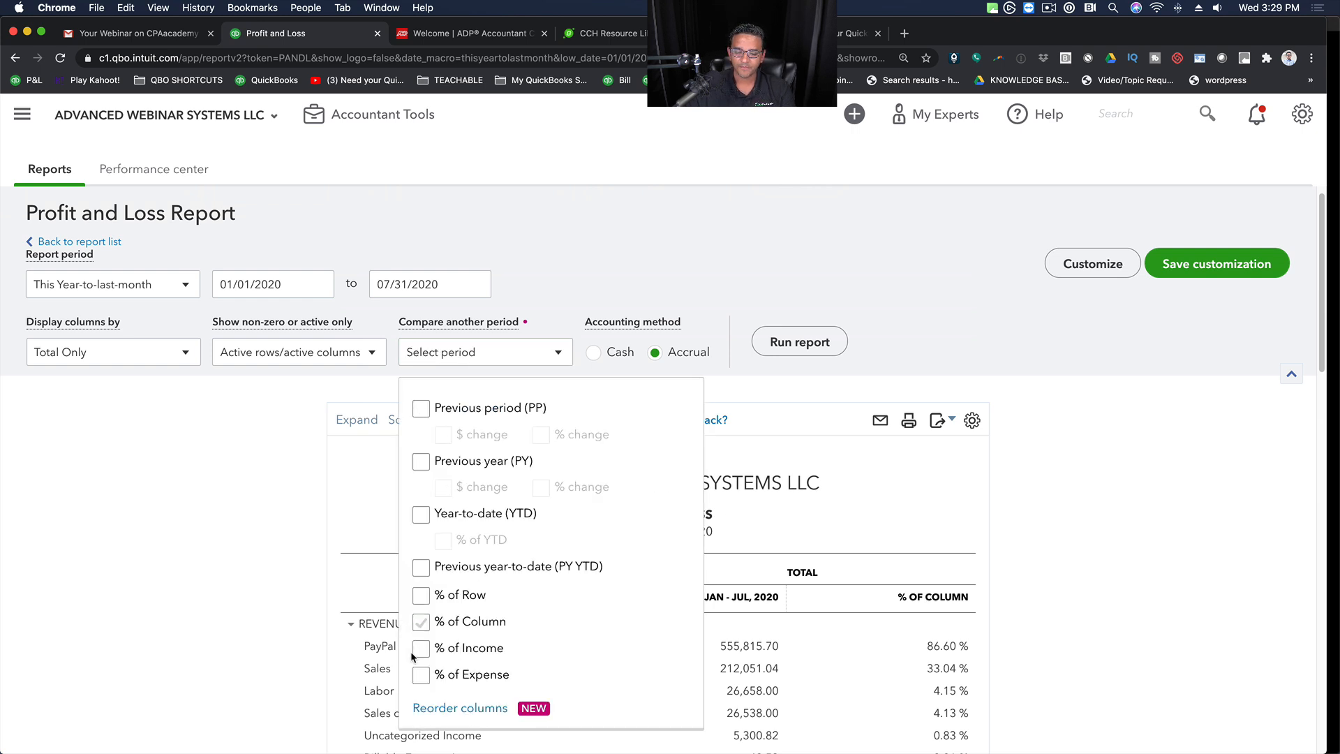
{"action": "left_click", "coordinate": [421, 674]}
{"action": "left_click", "coordinate": [800, 342]}
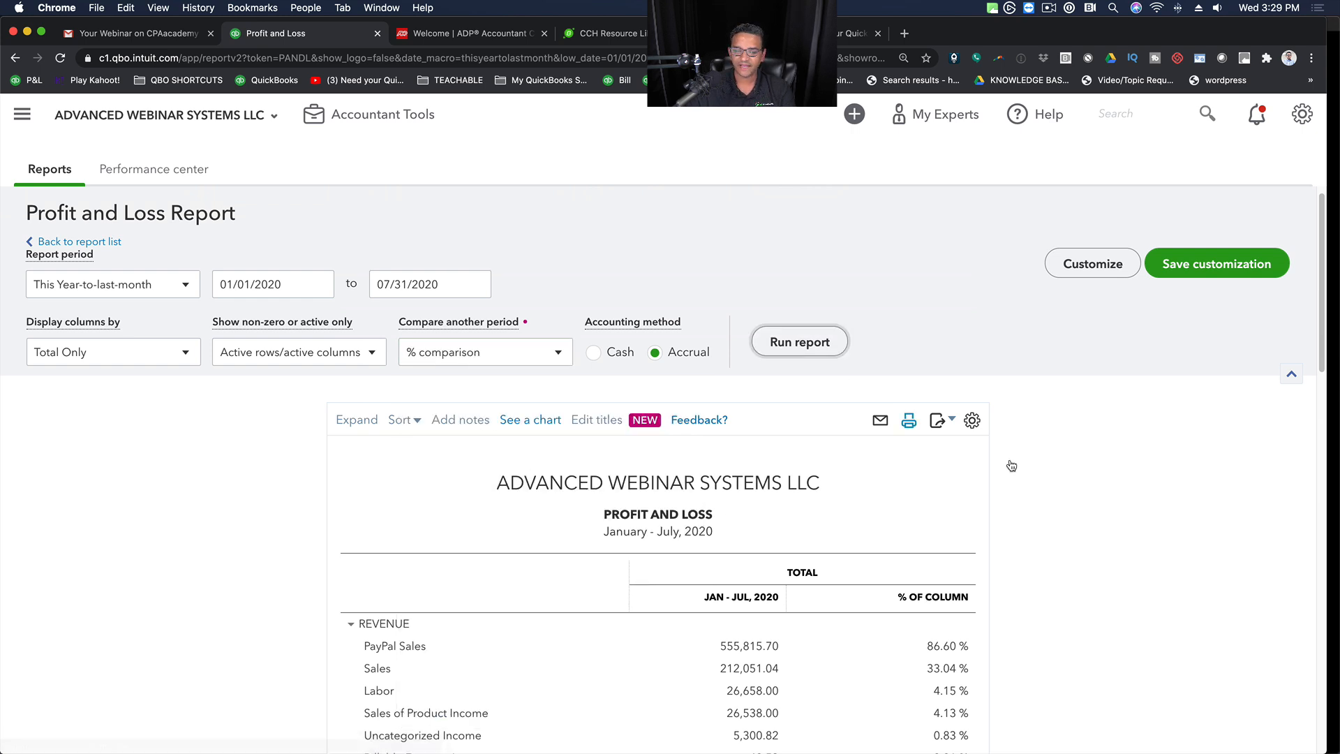
{"action": "scroll", "coordinate": [1074, 623], "scroll_direction": "down", "scroll_amount": 3}
{"action": "scroll", "coordinate": [1066, 614], "scroll_direction": "down", "scroll_amount": 9}
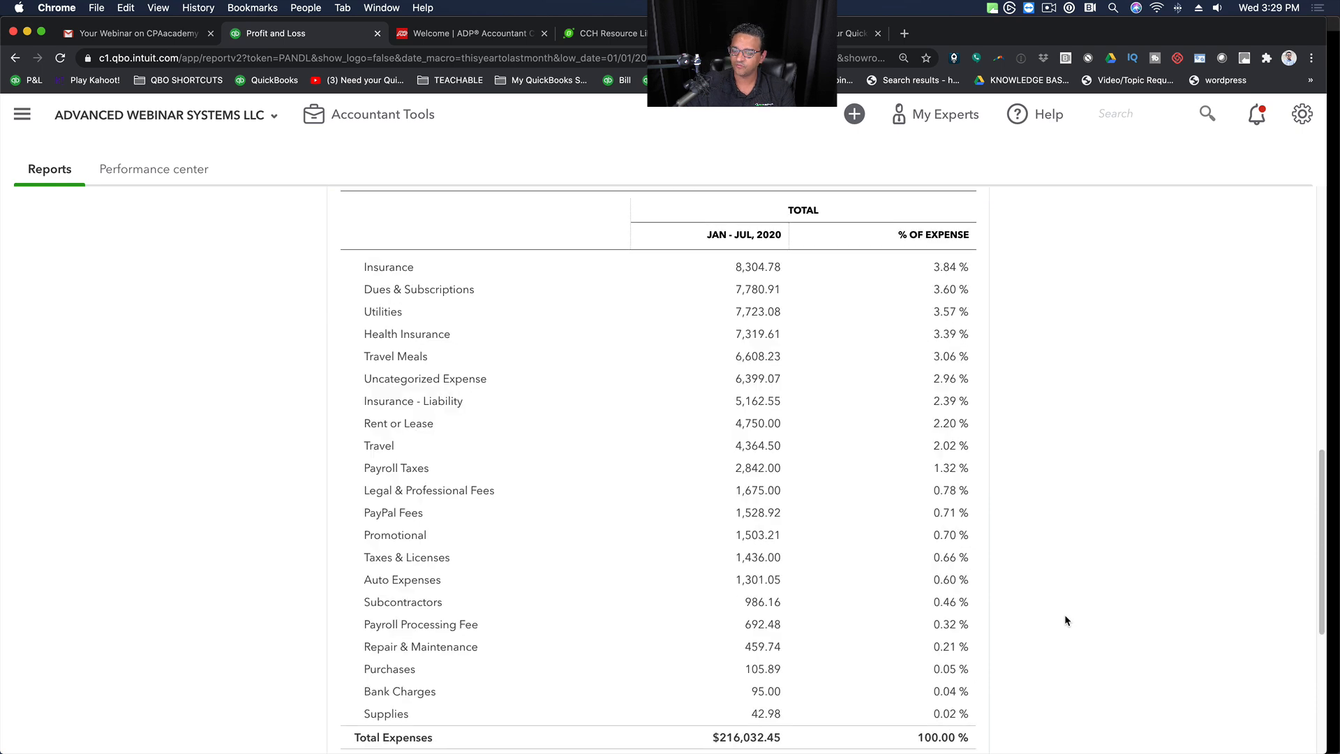
{"action": "scroll", "coordinate": [1065, 613], "scroll_direction": "up", "scroll_amount": 2}
{"action": "scroll", "coordinate": [1065, 619], "scroll_direction": "up", "scroll_amount": 2}
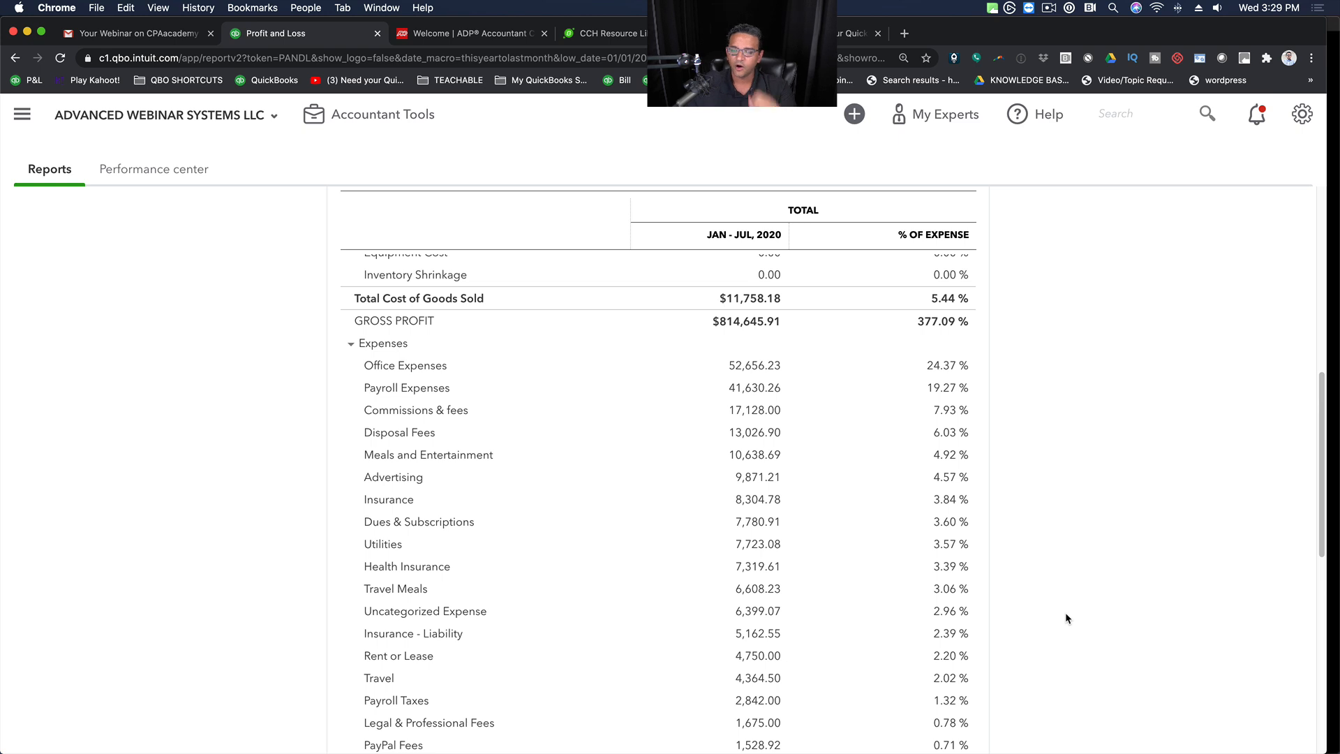
Step: Replace the % of Expense comparison with % of Row in the Profit and Loss report and rerun it
{"action": "scroll", "coordinate": [1032, 556], "scroll_direction": "up", "scroll_amount": 10}
{"action": "left_click", "coordinate": [517, 381]}
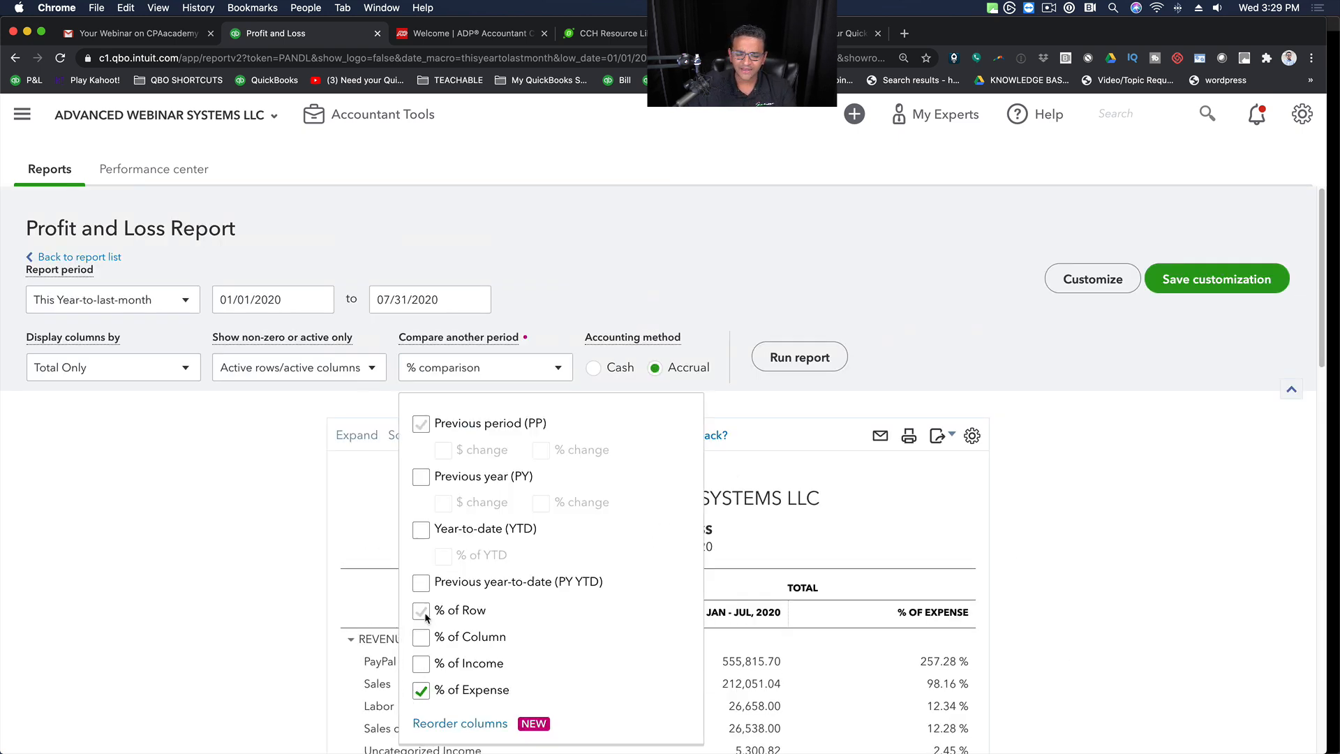
{"action": "left_click", "coordinate": [420, 691]}
{"action": "left_click", "coordinate": [422, 611]}
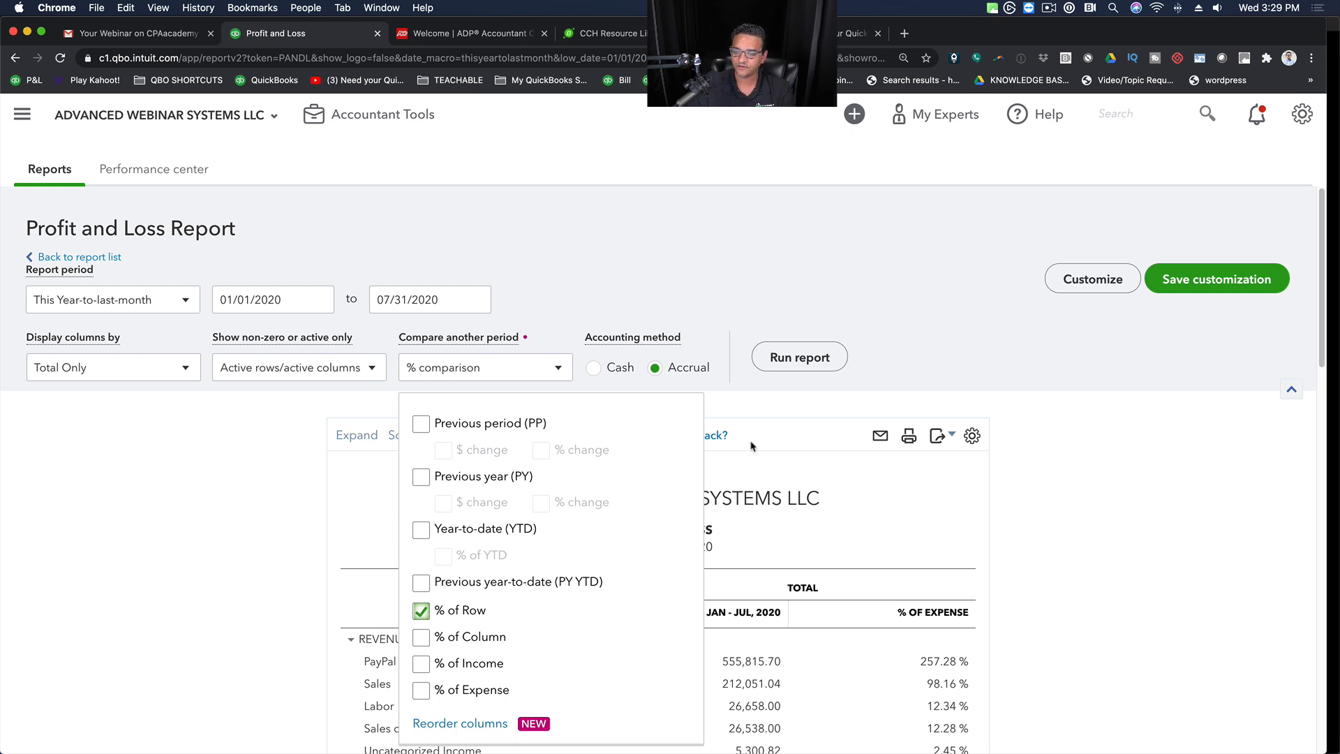
{"action": "left_click", "coordinate": [800, 361]}
{"action": "left_click", "coordinate": [800, 360]}
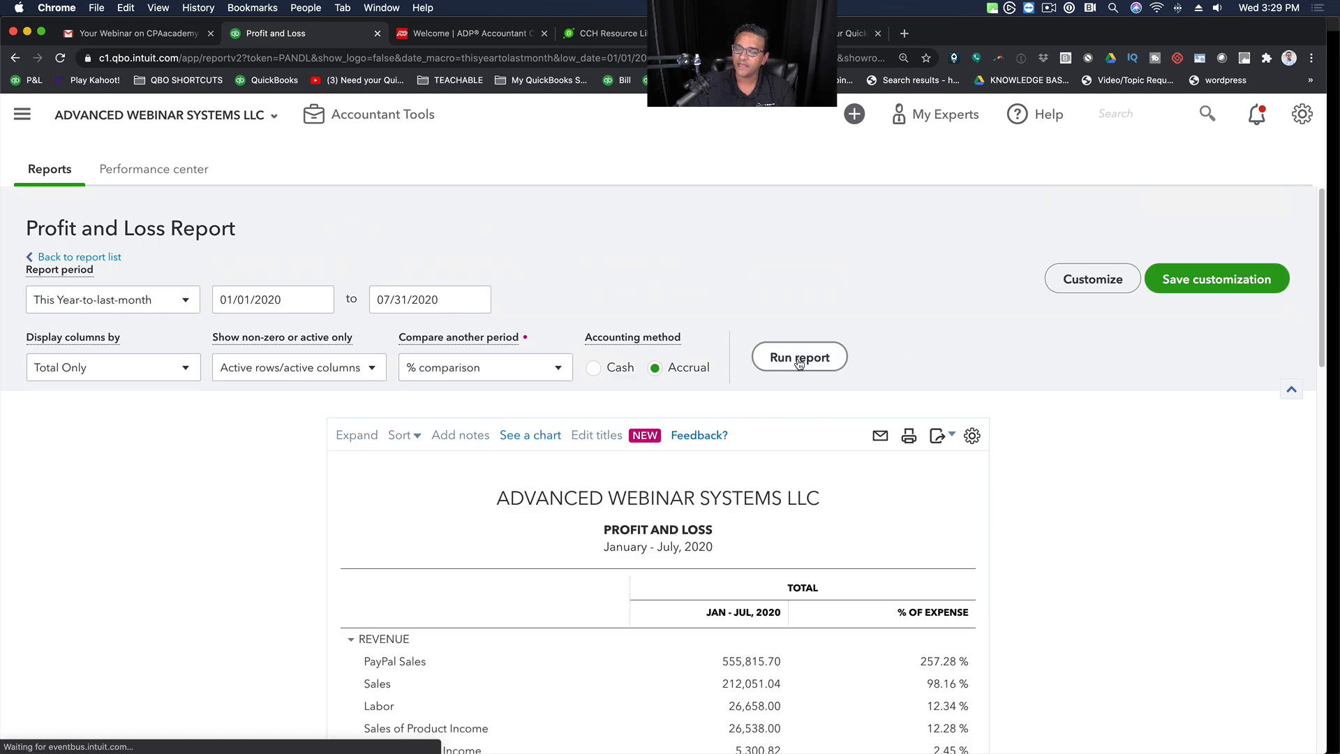
Step: Display the Profit and Loss columns by Months and rerun the report
{"action": "left_click", "coordinate": [105, 367]}
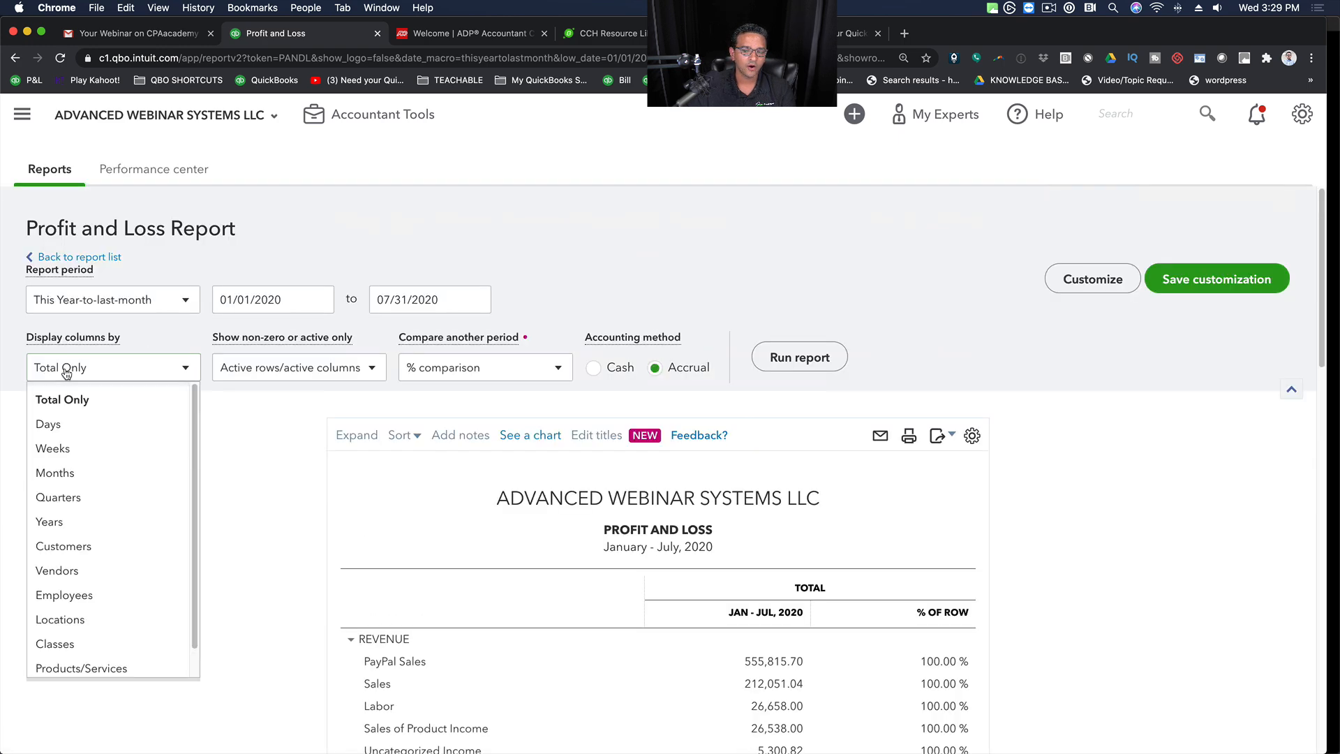
{"action": "left_click", "coordinate": [70, 472]}
{"action": "left_click", "coordinate": [800, 359]}
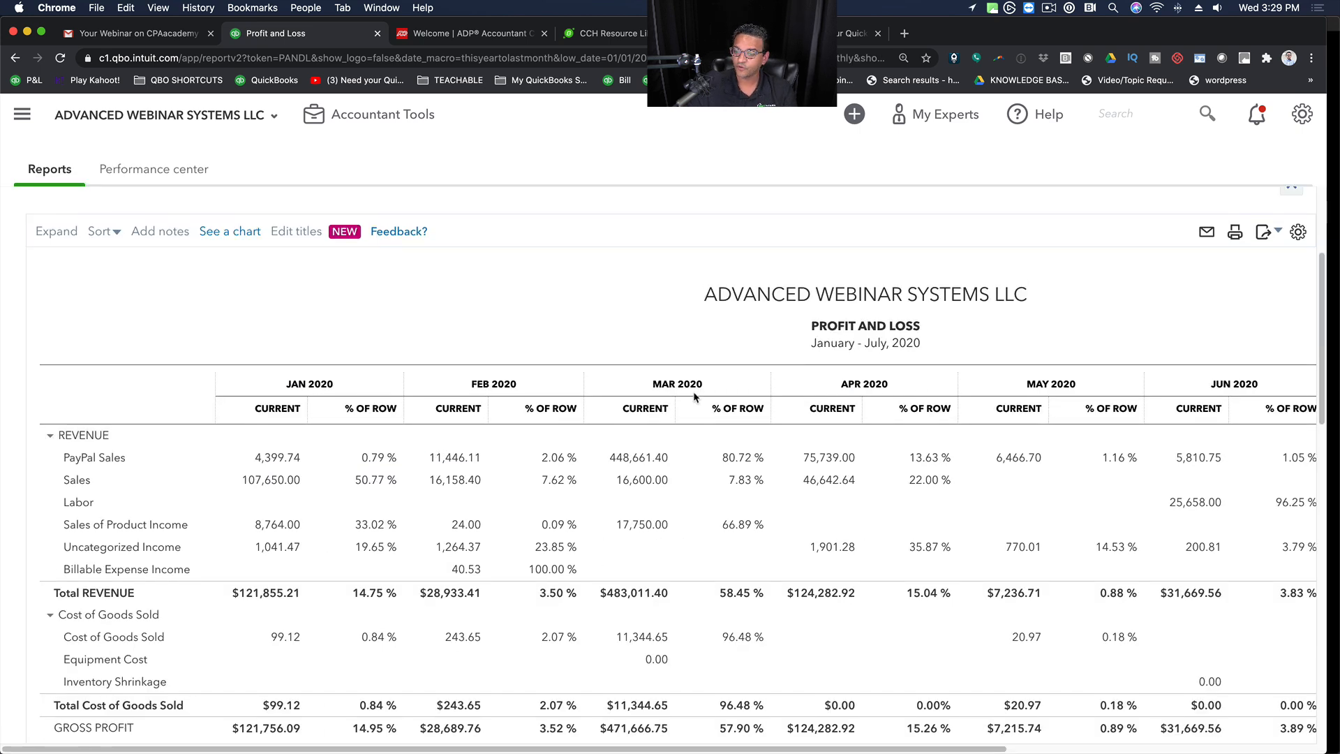
Step: Collapse the Revenue section of the monthly Profit and Loss report to review its total row's monthly percentages
{"action": "left_click", "coordinate": [49, 435]}
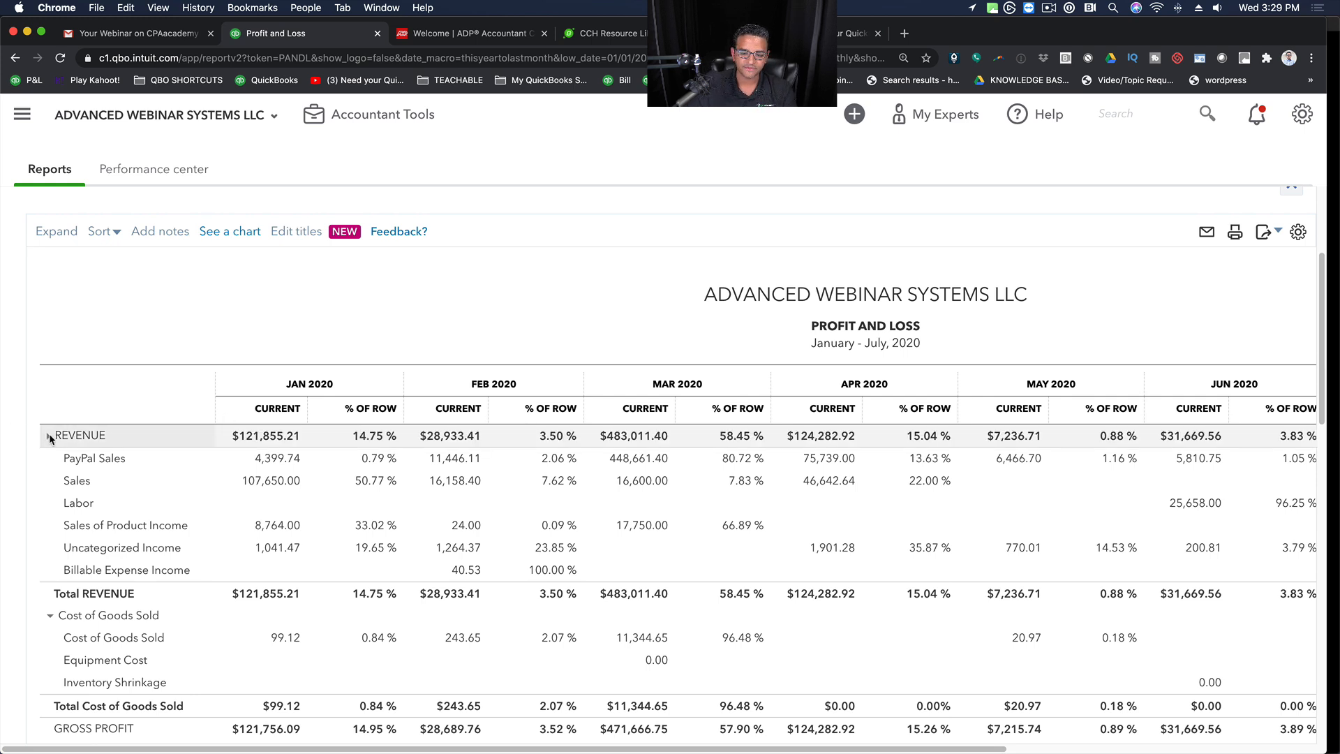
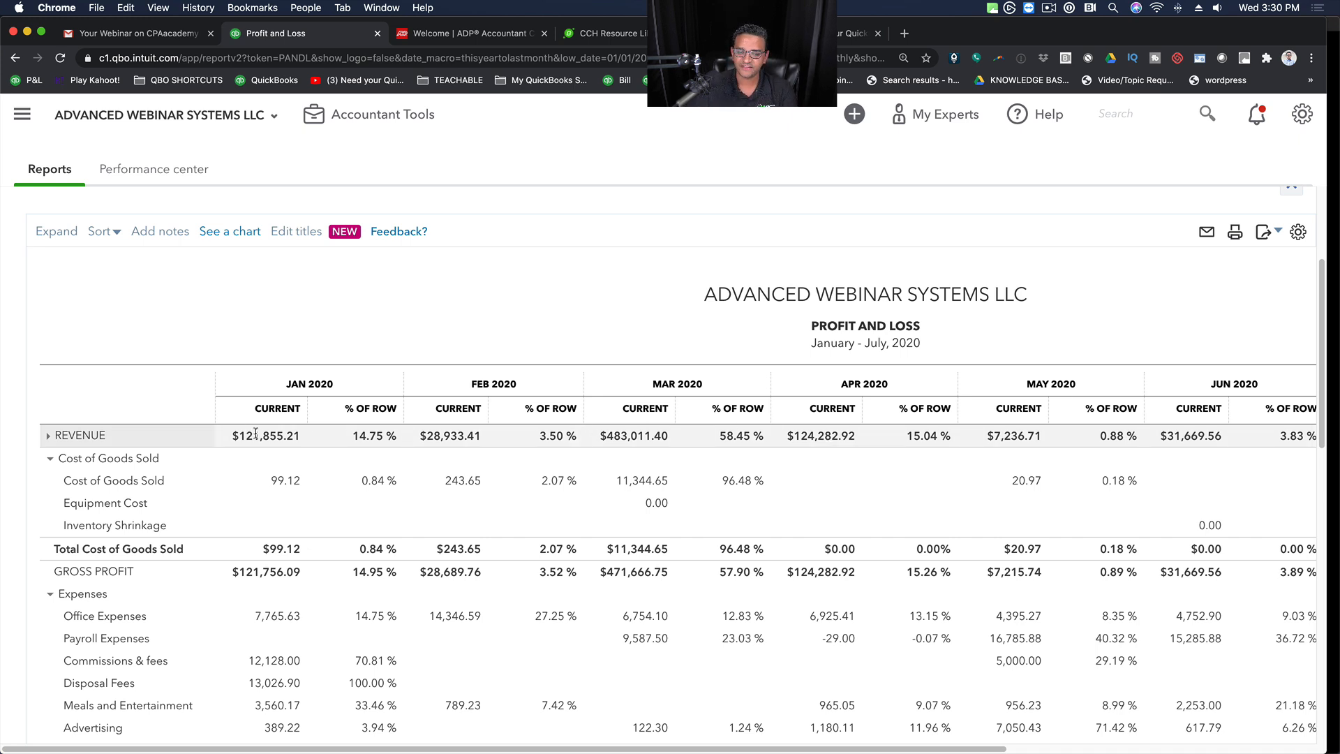
{"action": "left_click_drag", "start_coordinate": [351, 437], "coordinate": [396, 437]}
{"action": "left_click", "coordinate": [63, 436]}
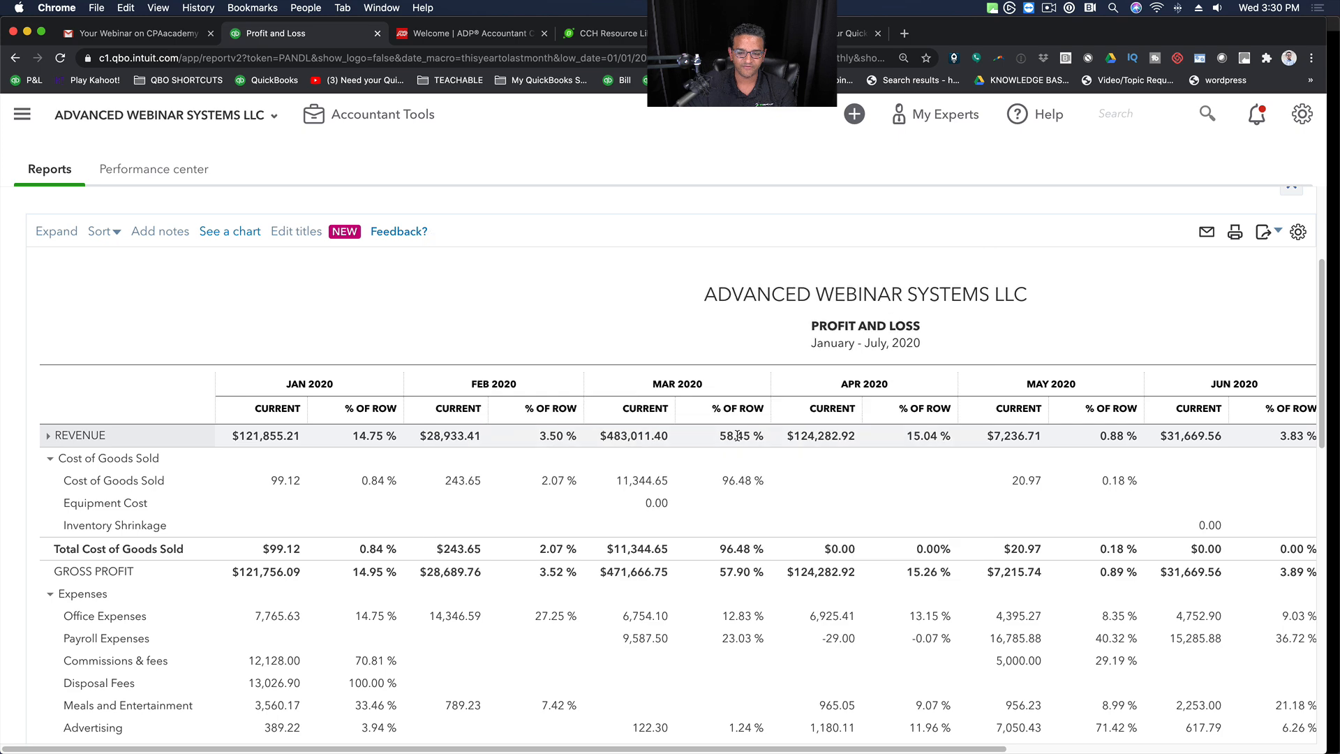
Step: Remove the % of Row comparison from the Profit and Loss report and rerun it
{"action": "scroll", "coordinate": [488, 279], "scroll_direction": "up", "scroll_amount": 3}
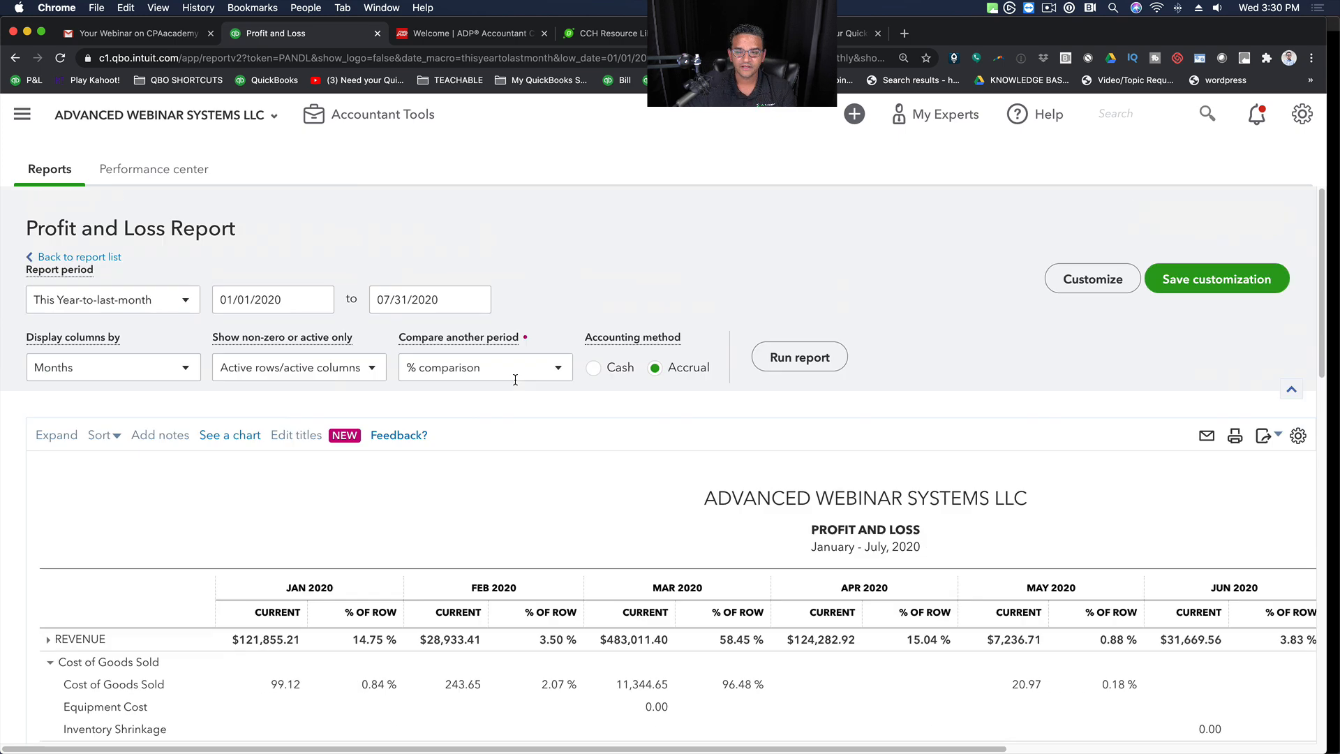
{"action": "left_click", "coordinate": [461, 364]}
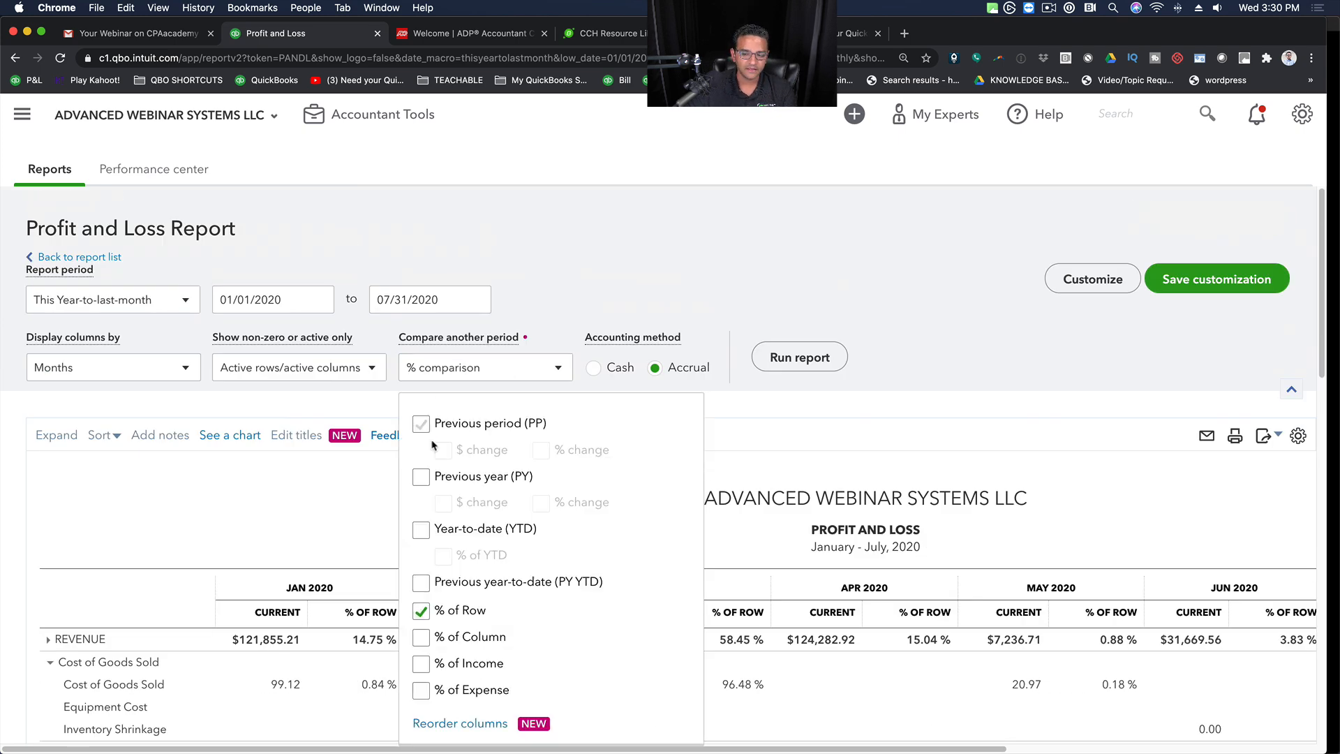
{"action": "left_click", "coordinate": [421, 612]}
{"action": "left_click", "coordinate": [819, 356]}
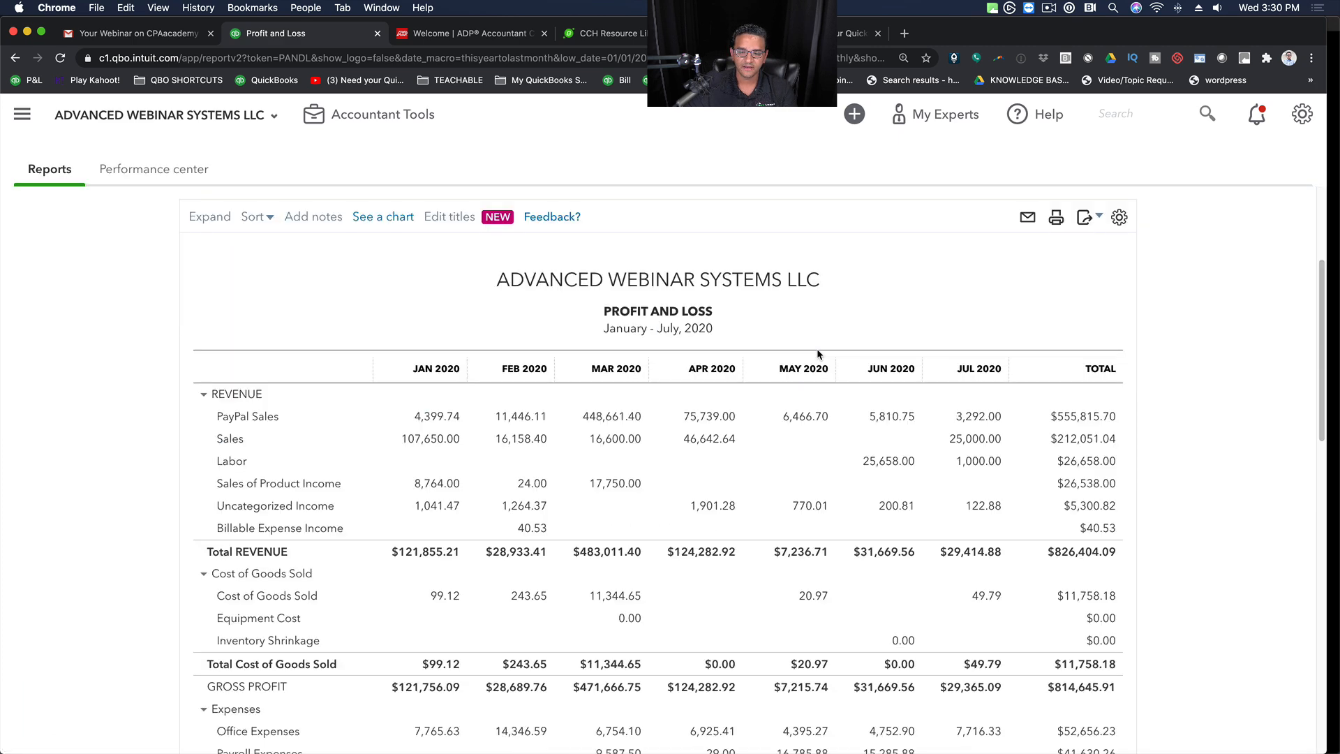
Step: Return to the report list and open the Balance Sheet from the favorites
{"action": "scroll", "coordinate": [816, 349], "scroll_direction": "up", "scroll_amount": 3}
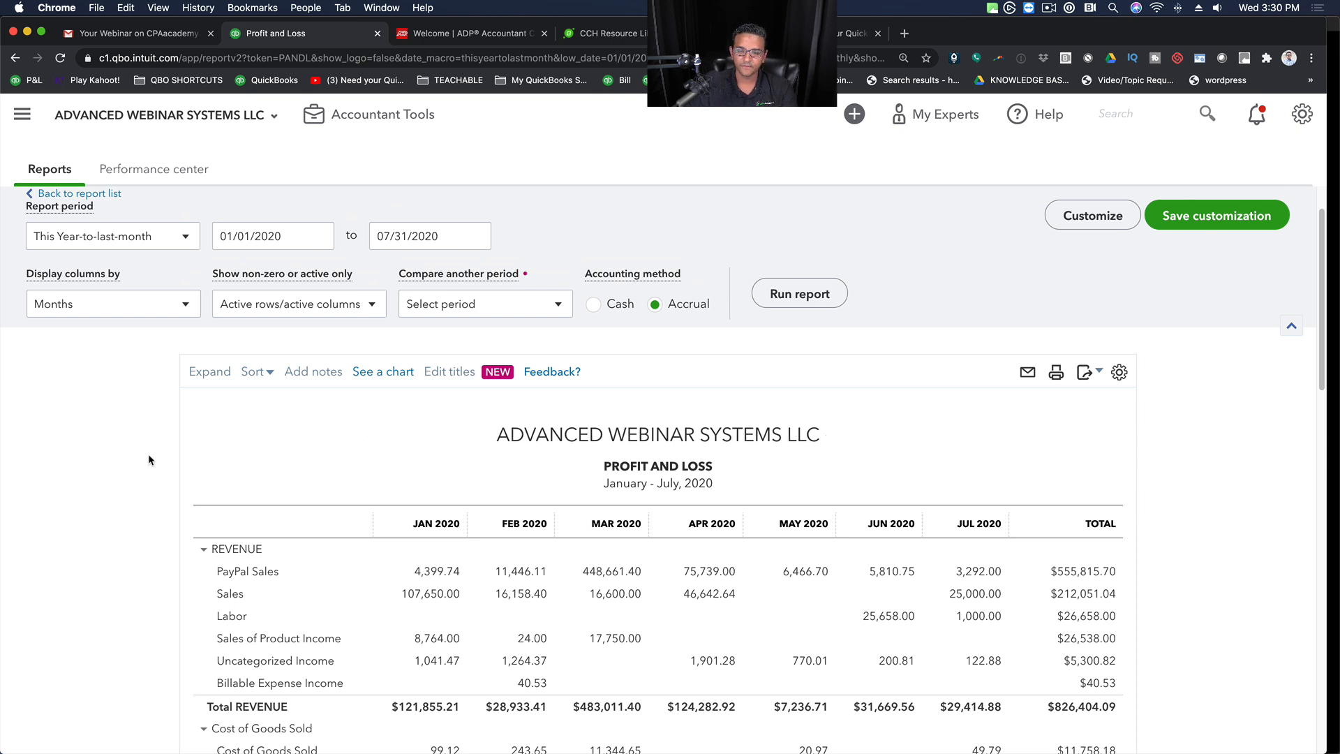
{"action": "scroll", "coordinate": [101, 448], "scroll_direction": "up", "scroll_amount": 1}
{"action": "left_click", "coordinate": [94, 225]}
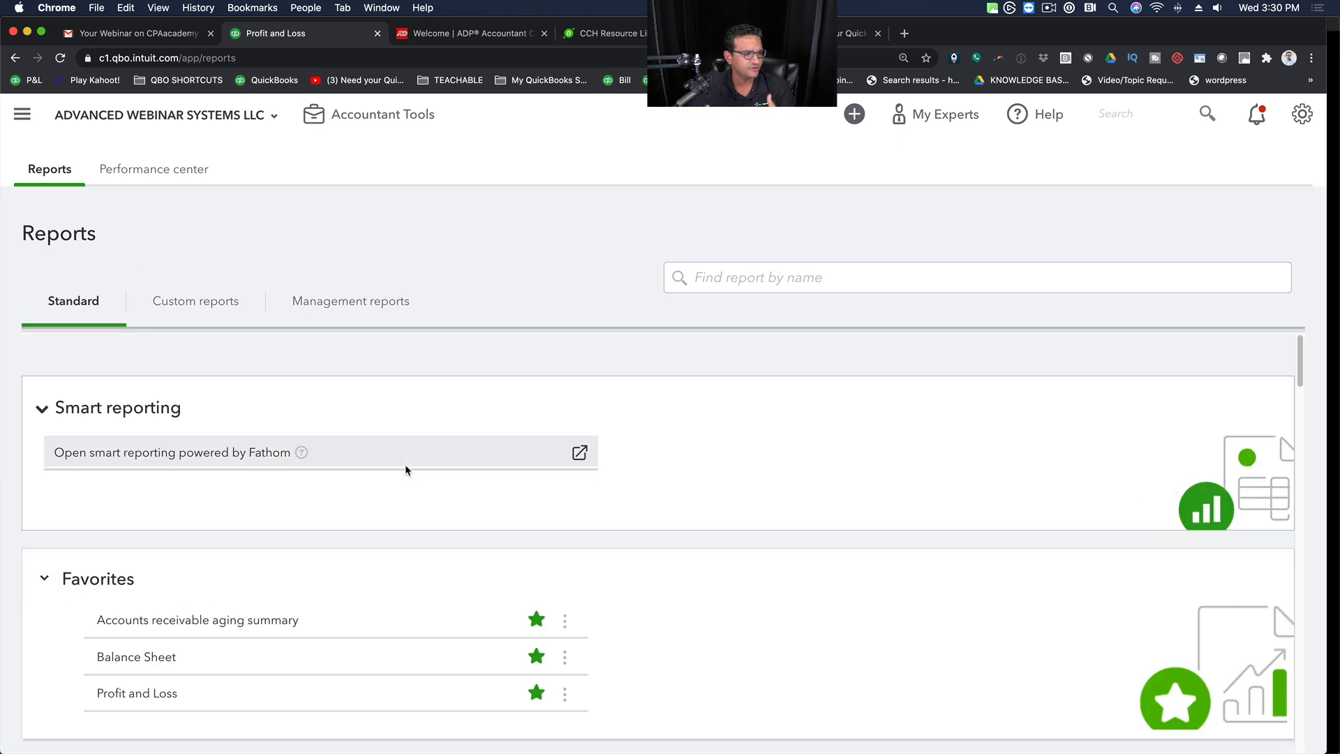
{"action": "left_click", "coordinate": [126, 659]}
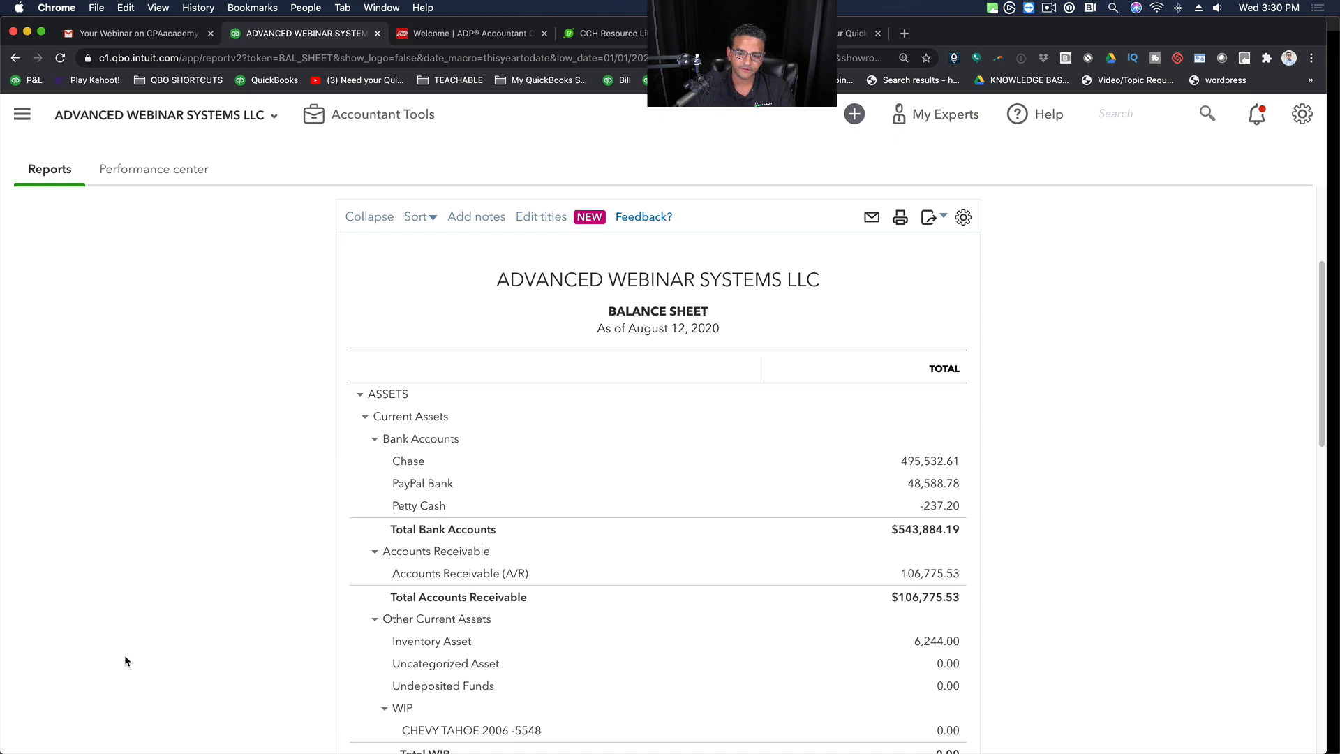
Step: Set the Balance Sheet's report period to This Year-to-last-month
{"action": "scroll", "coordinate": [223, 454], "scroll_direction": "up", "scroll_amount": 3}
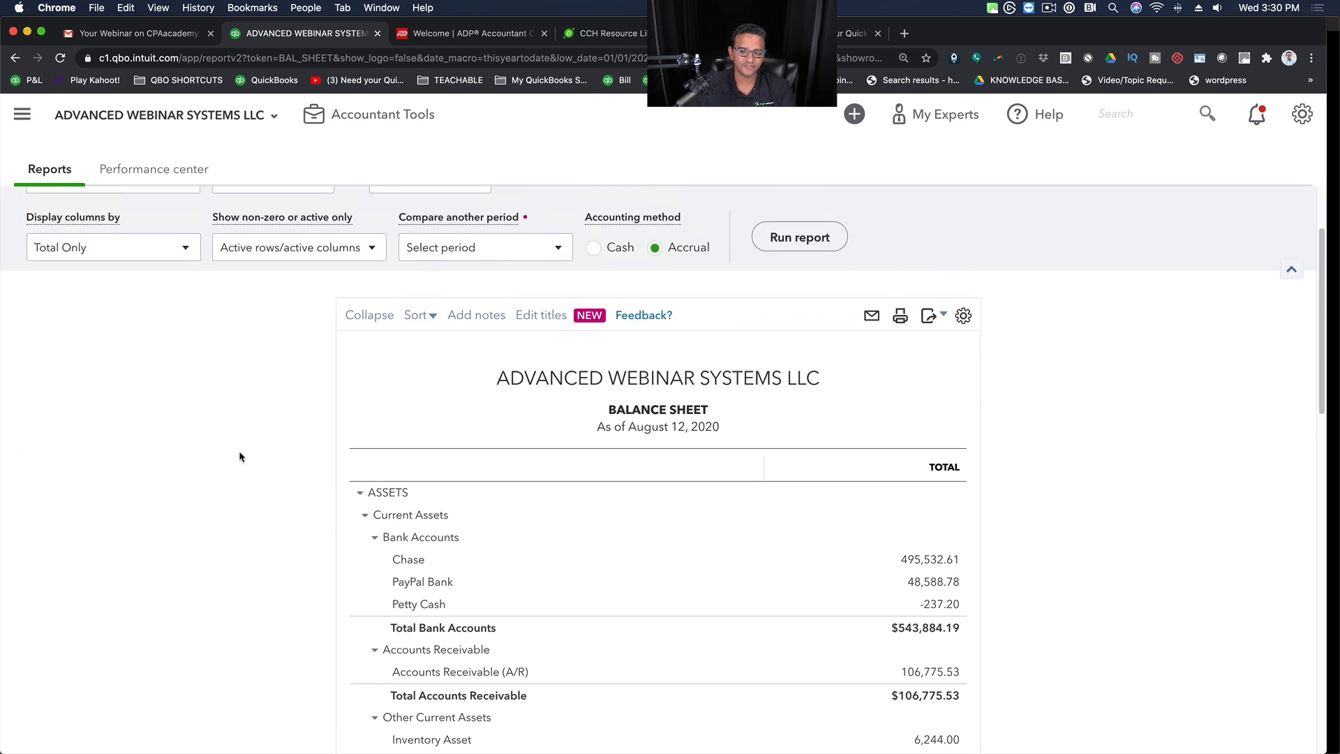
{"action": "scroll", "coordinate": [238, 454], "scroll_direction": "up", "scroll_amount": 1}
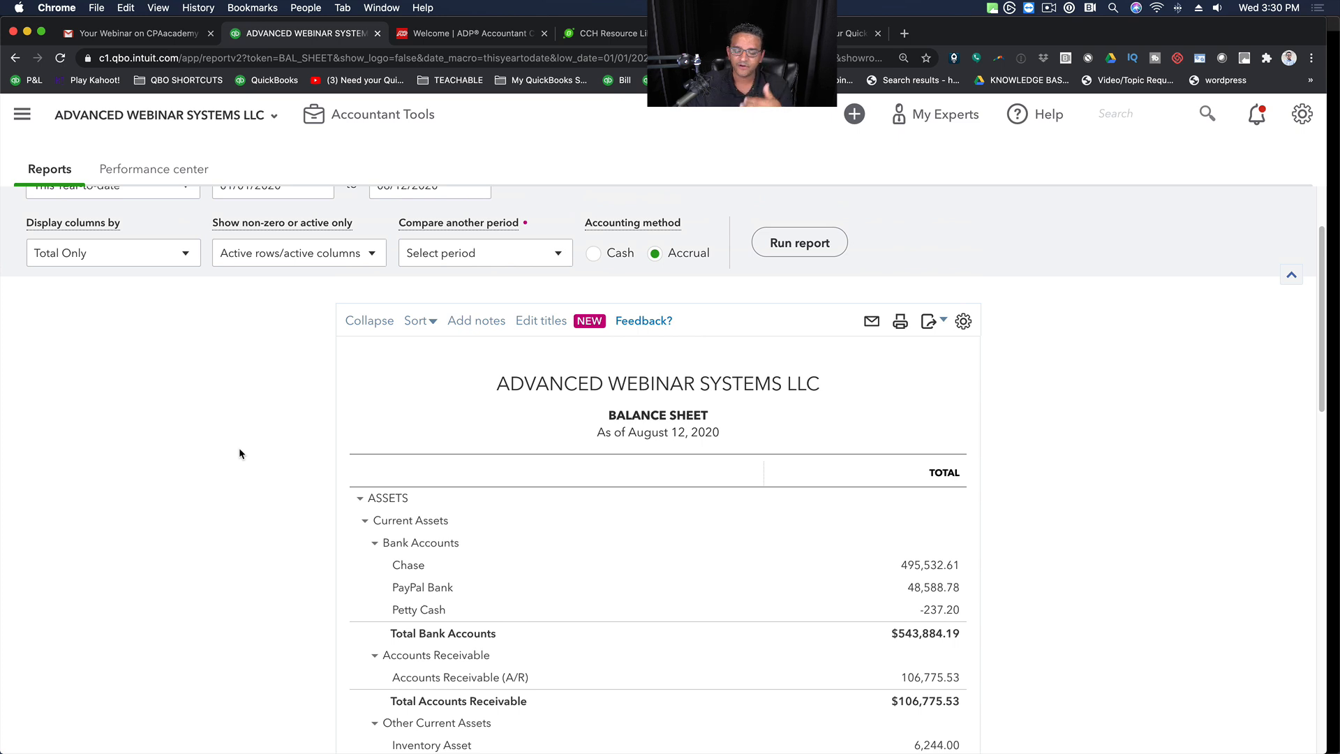
{"action": "scroll", "coordinate": [240, 454], "scroll_direction": "up", "scroll_amount": 1}
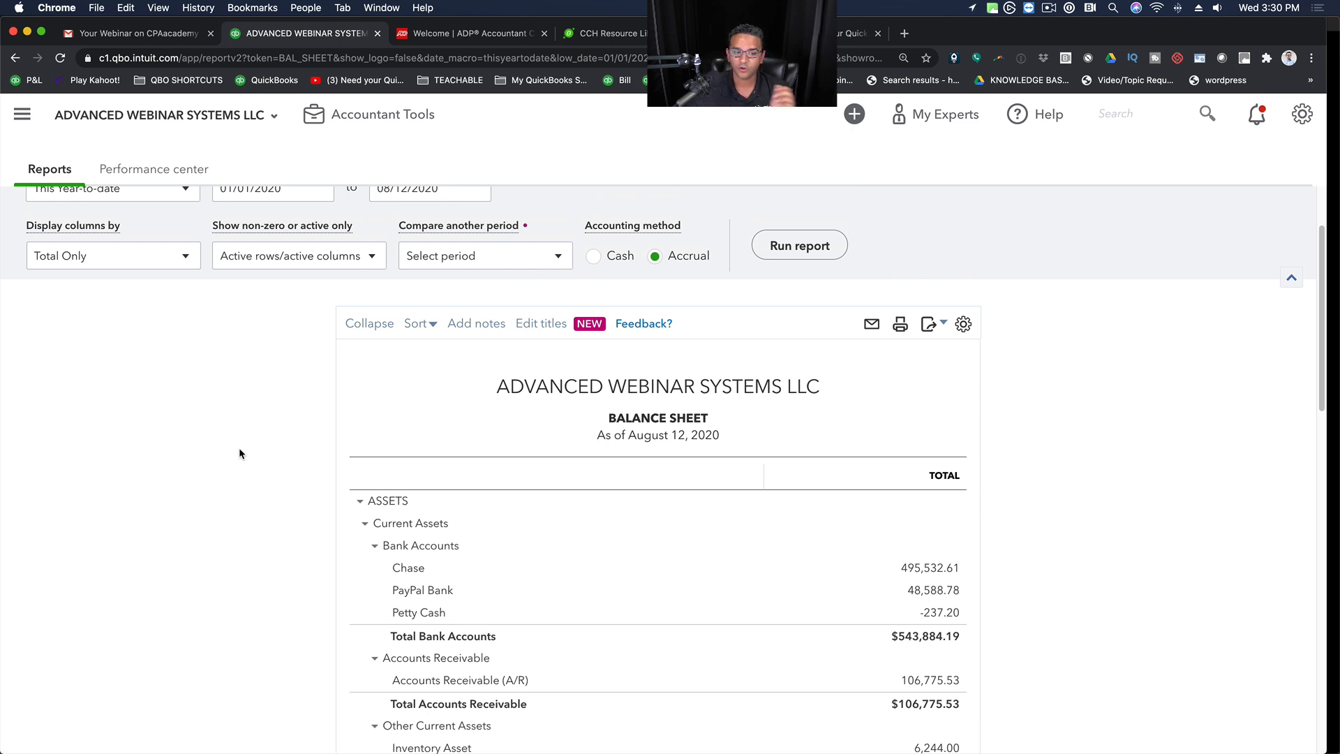
{"action": "scroll", "coordinate": [125, 379], "scroll_direction": "up", "scroll_amount": 3}
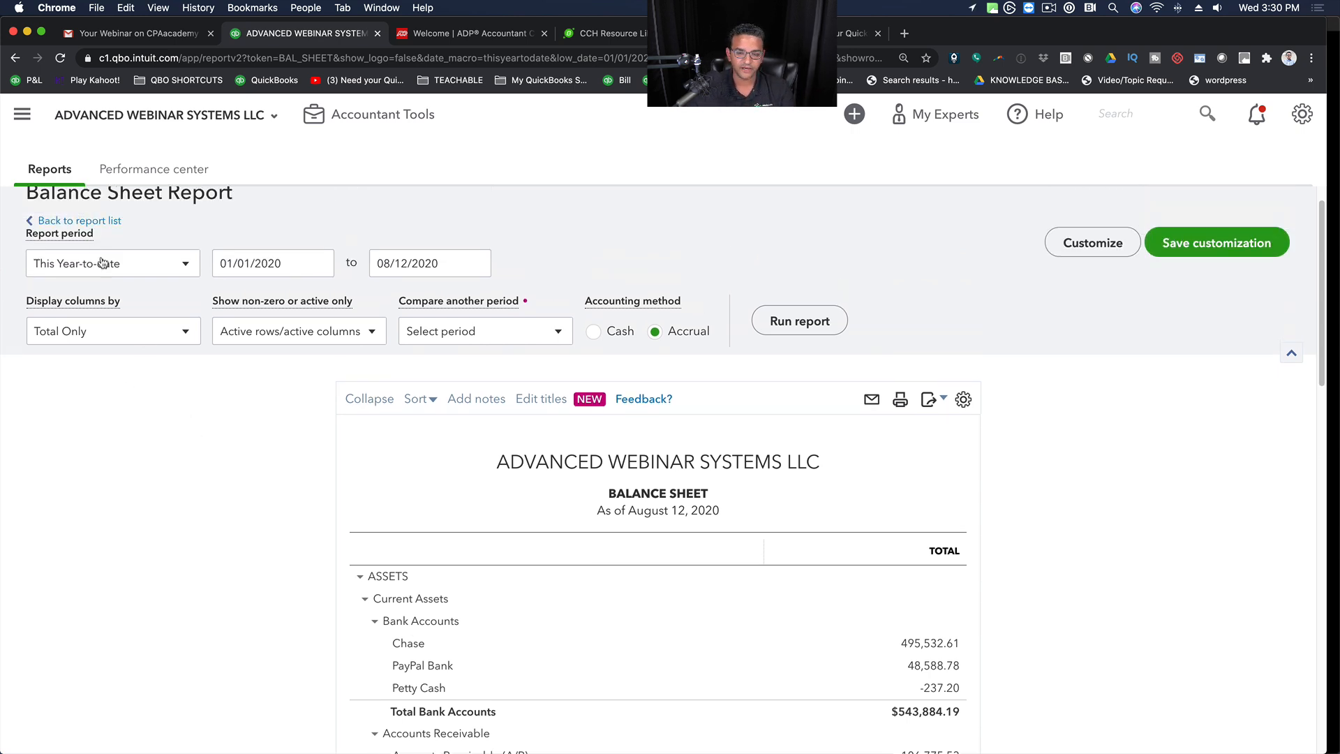
{"action": "left_click", "coordinate": [97, 263]}
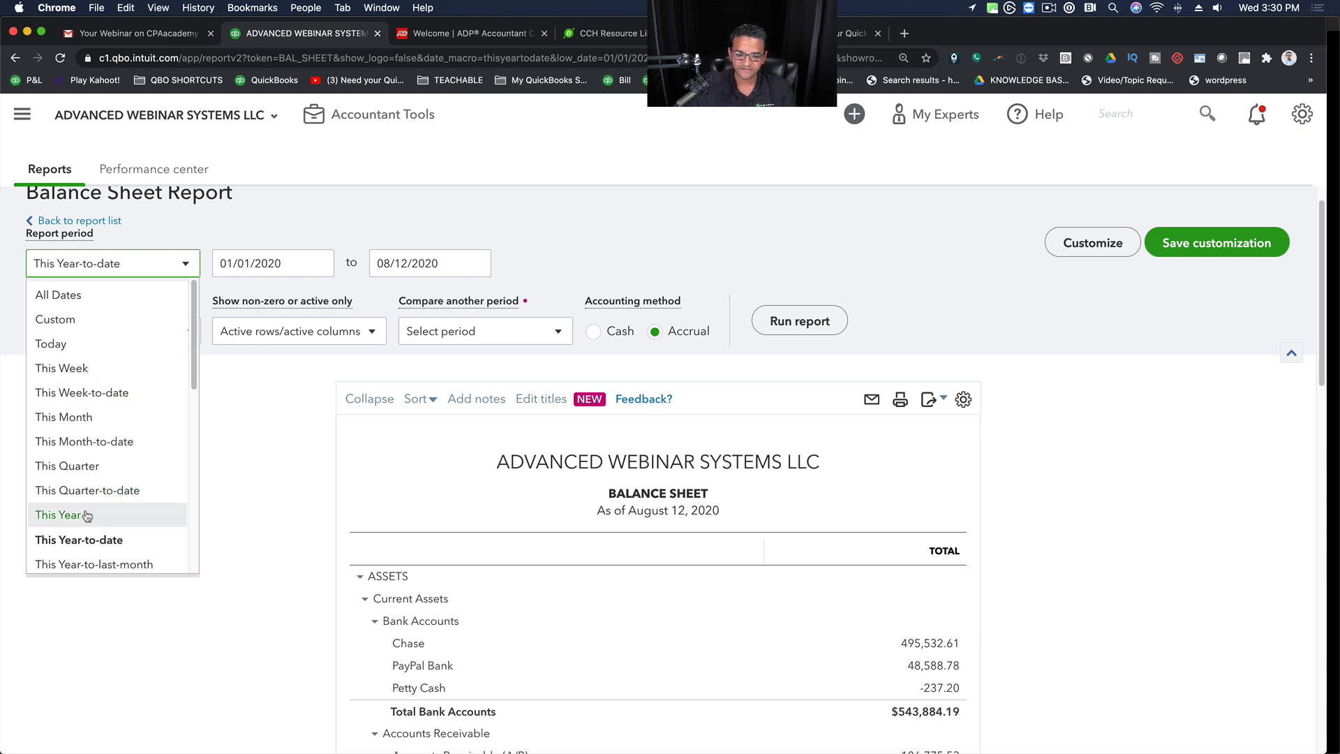
{"action": "left_click", "coordinate": [104, 562]}
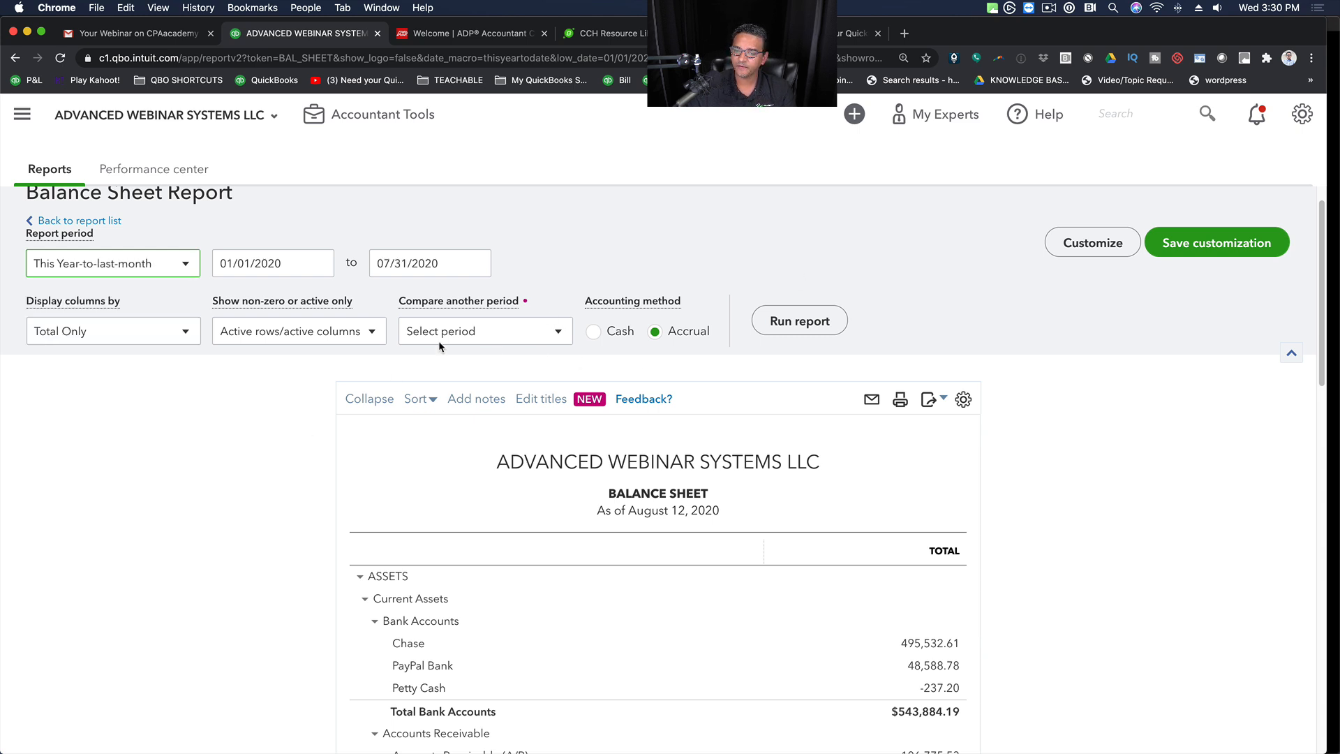
Step: Compare the Balance Sheet with the previous period, including $ change, and run the report
{"action": "left_click", "coordinate": [464, 336]}
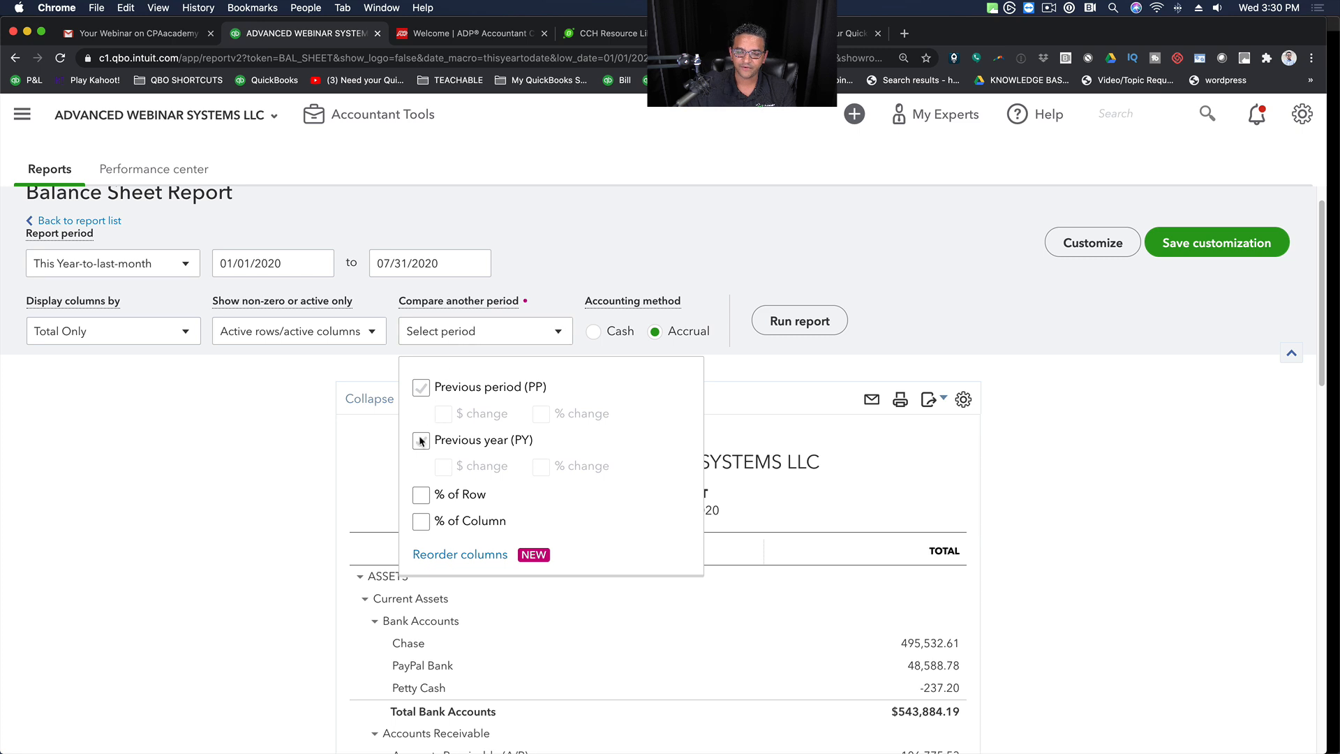
{"action": "left_click", "coordinate": [423, 388]}
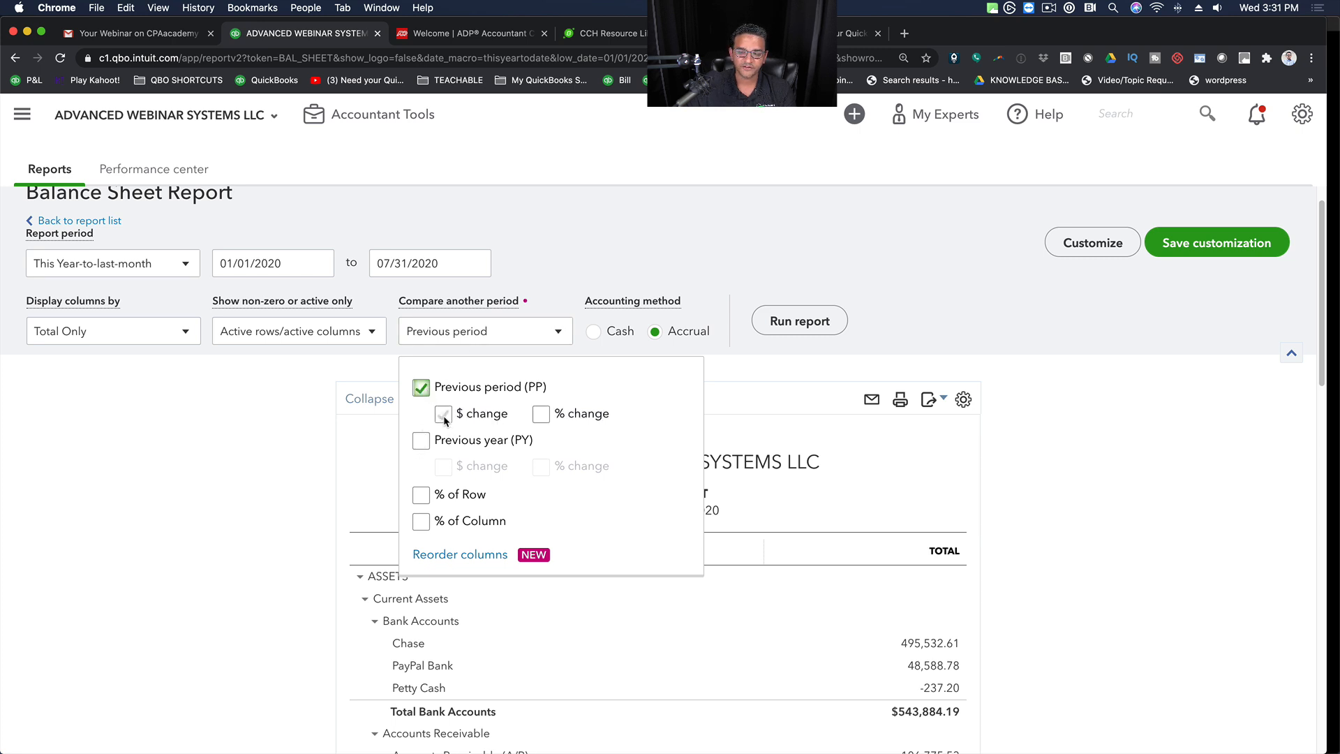
{"action": "left_click", "coordinate": [796, 322]}
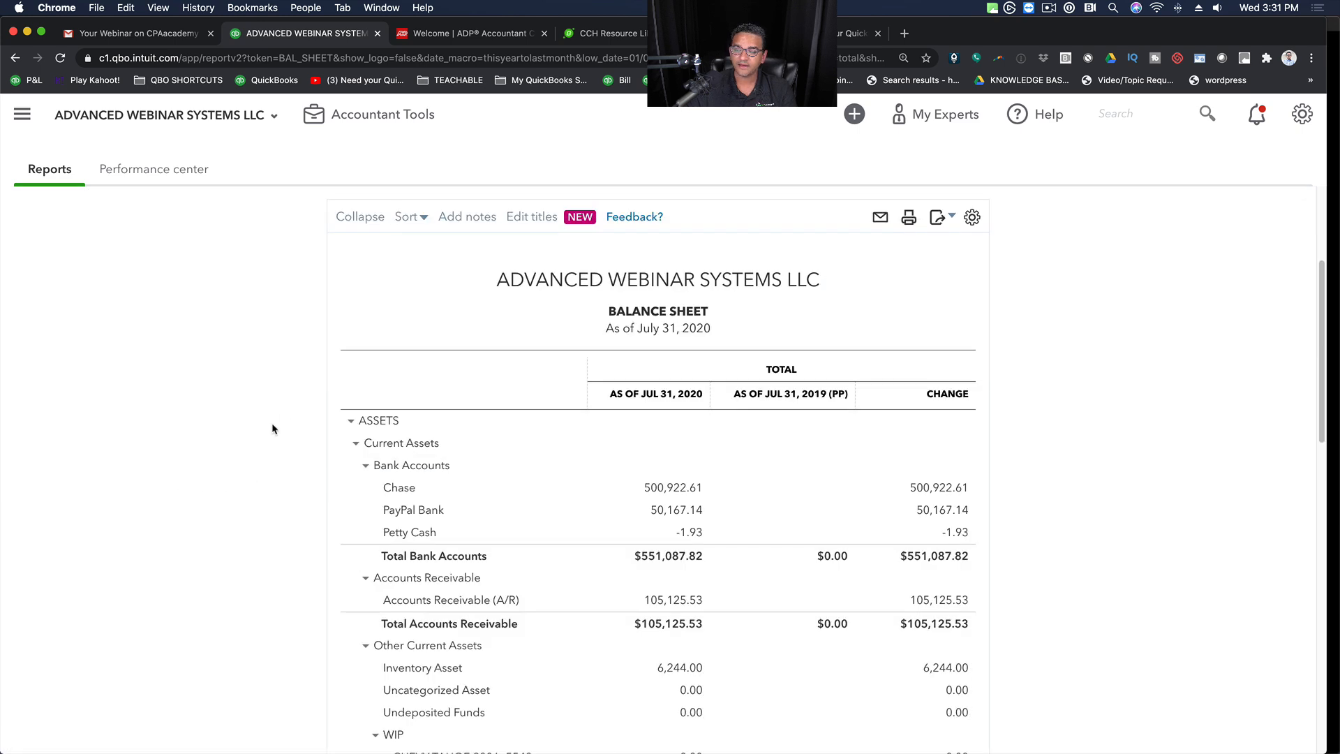
Step: Switch the Balance Sheet comparison from previous period to previous year with $ change and rerun the report
{"action": "scroll", "coordinate": [282, 412], "scroll_direction": "up", "scroll_amount": 3}
{"action": "left_click", "coordinate": [474, 287]}
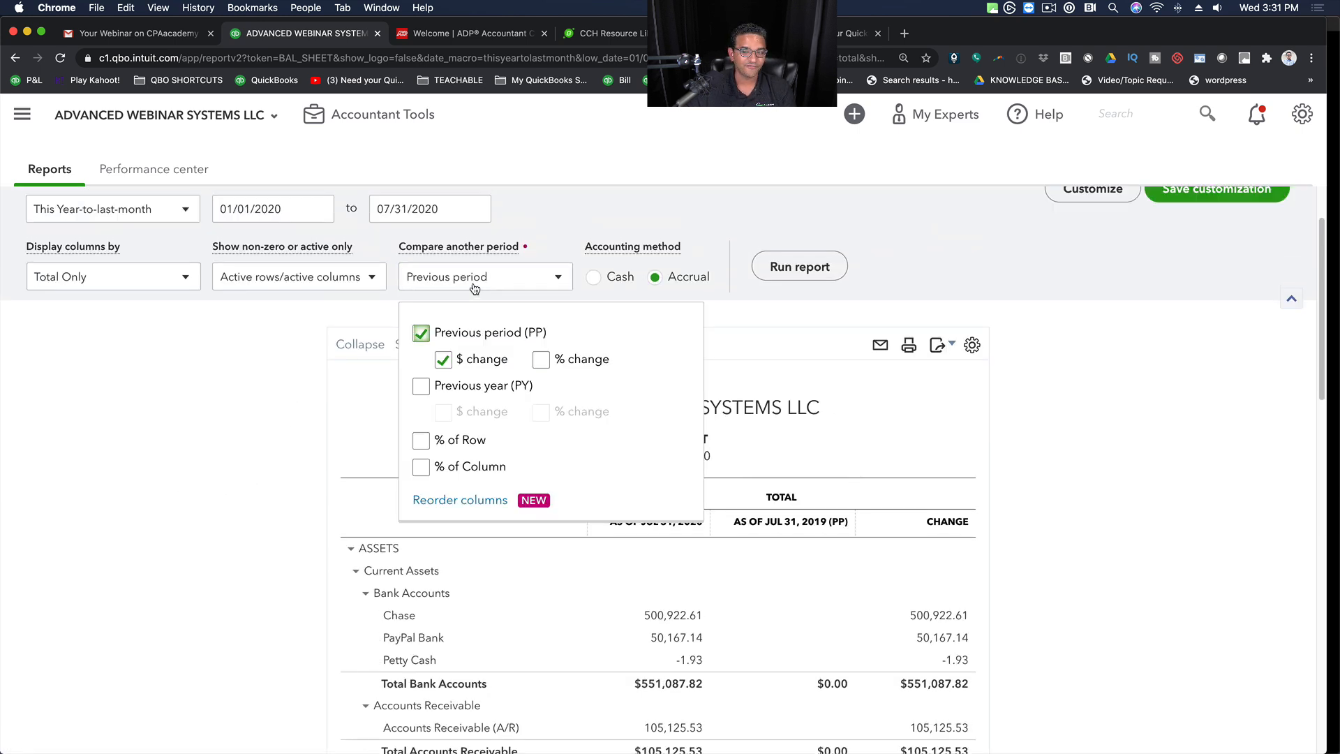
{"action": "left_click", "coordinate": [421, 333]}
{"action": "left_click", "coordinate": [421, 386]}
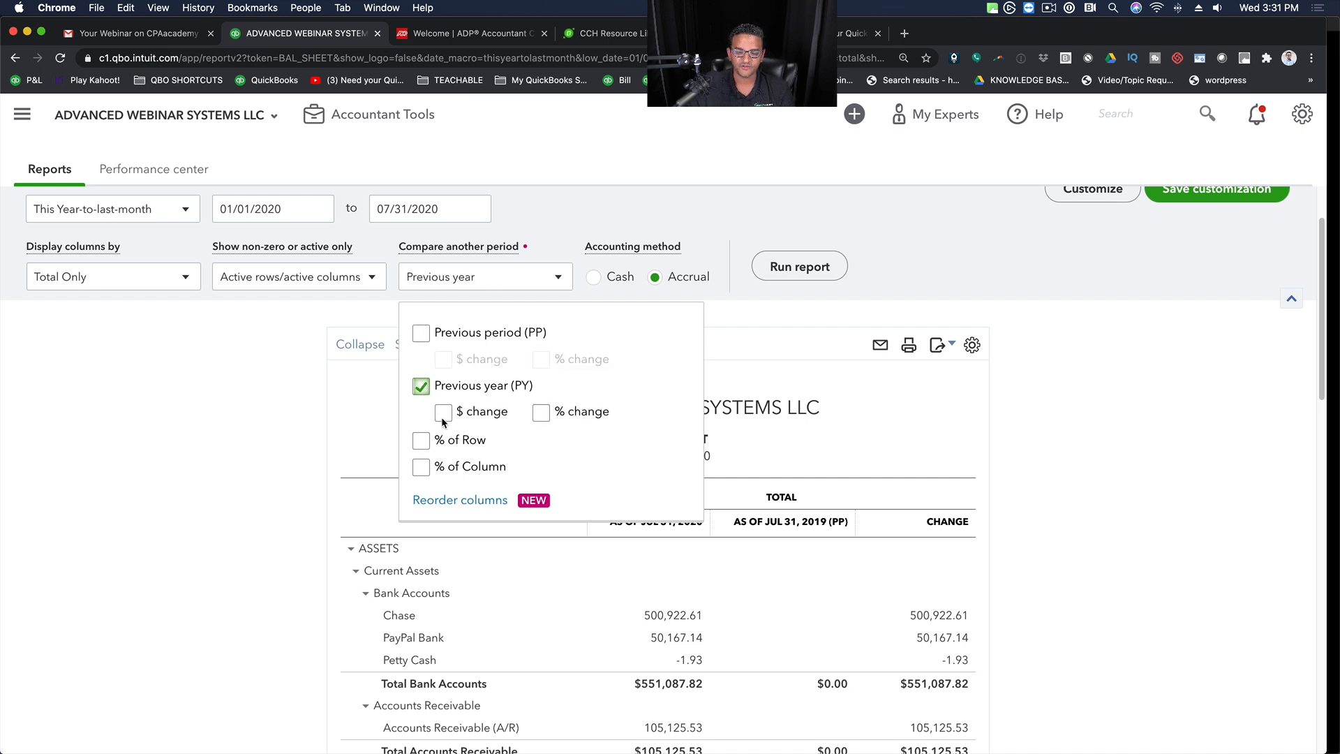
{"action": "left_click", "coordinate": [443, 412]}
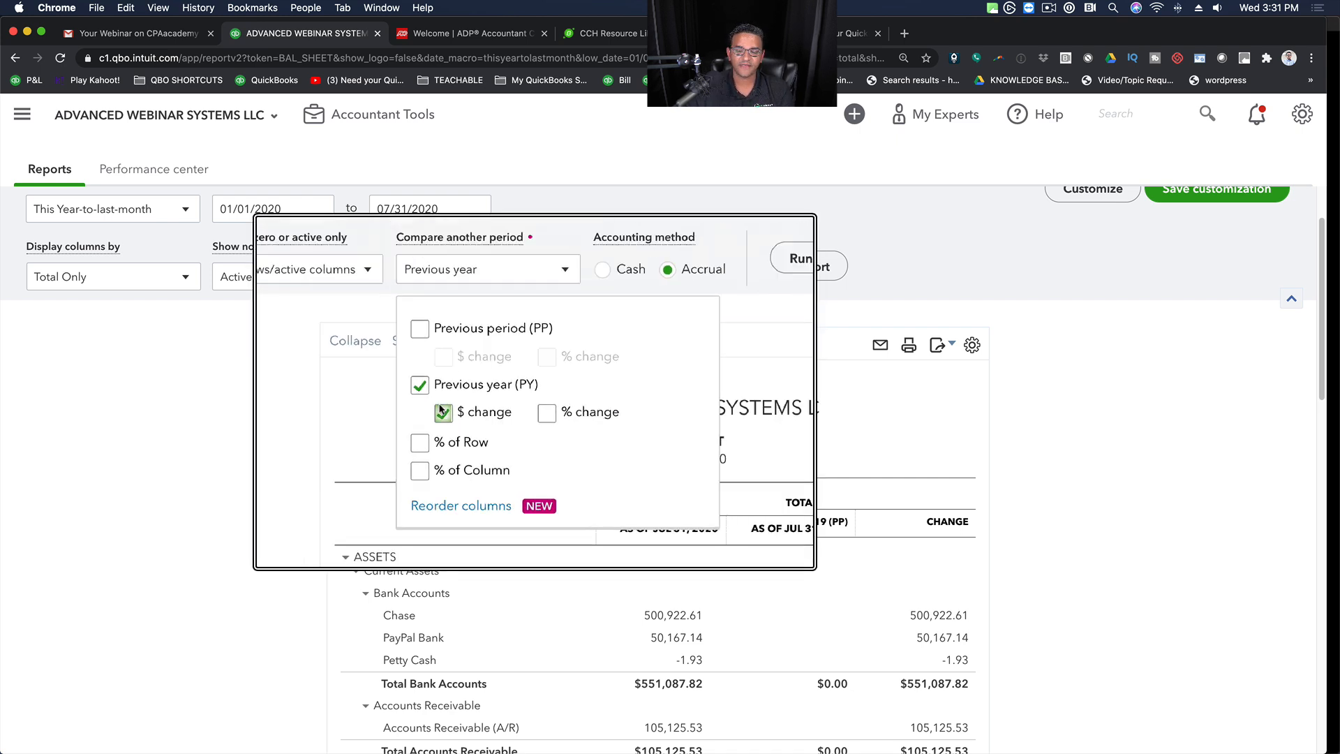
{"action": "left_click", "coordinate": [799, 264]}
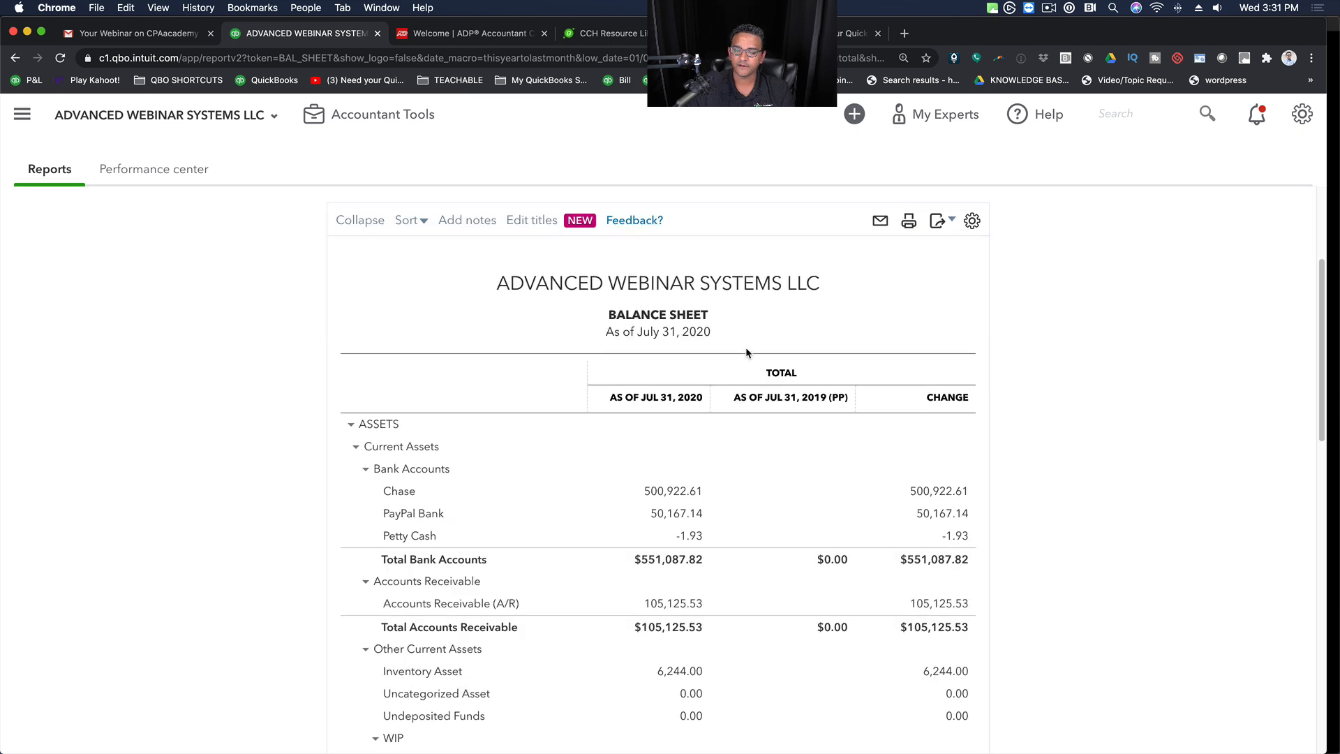
{"action": "left_click", "coordinate": [799, 356]}
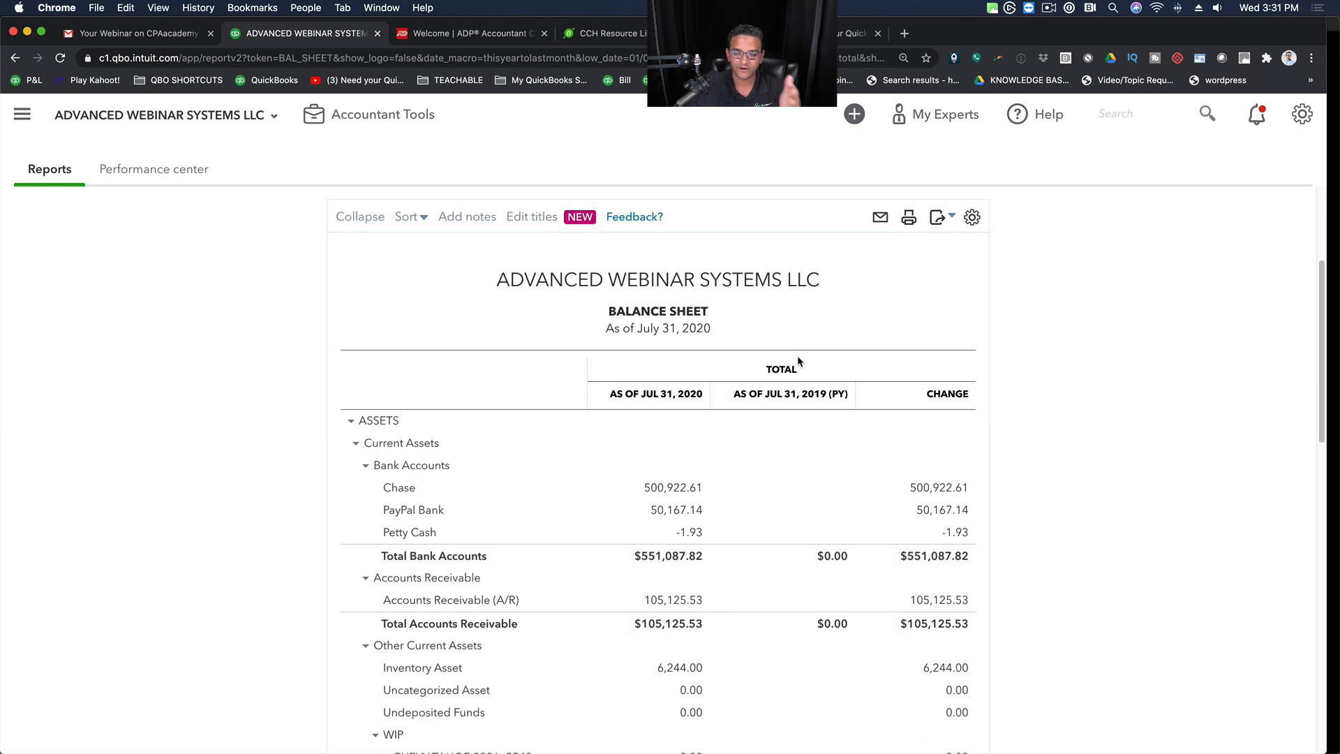
Step: Make the Balance Sheet's report period Custom, from 01/01/2020 to 07/31/2020, and rerun the report
{"action": "scroll", "coordinate": [588, 383], "scroll_direction": "up", "scroll_amount": 3}
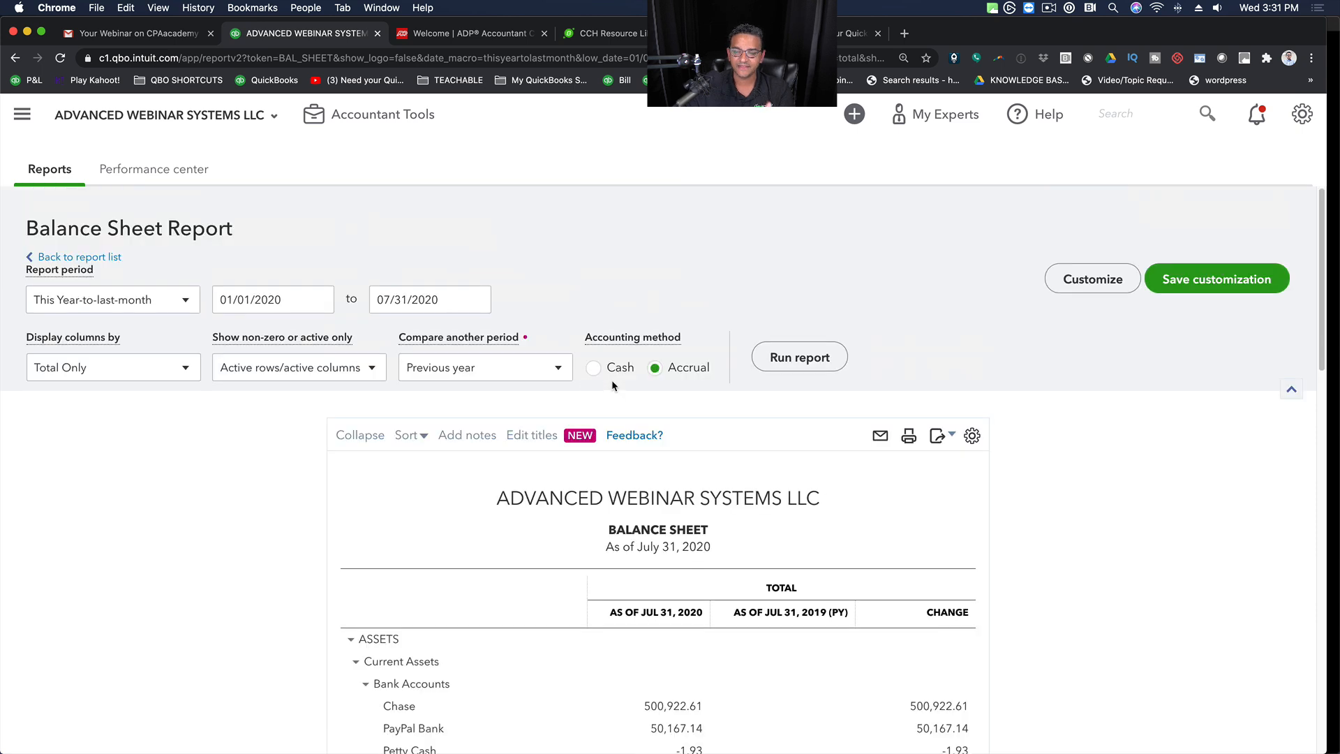
{"action": "scroll", "coordinate": [437, 352], "scroll_direction": "down", "scroll_amount": 1}
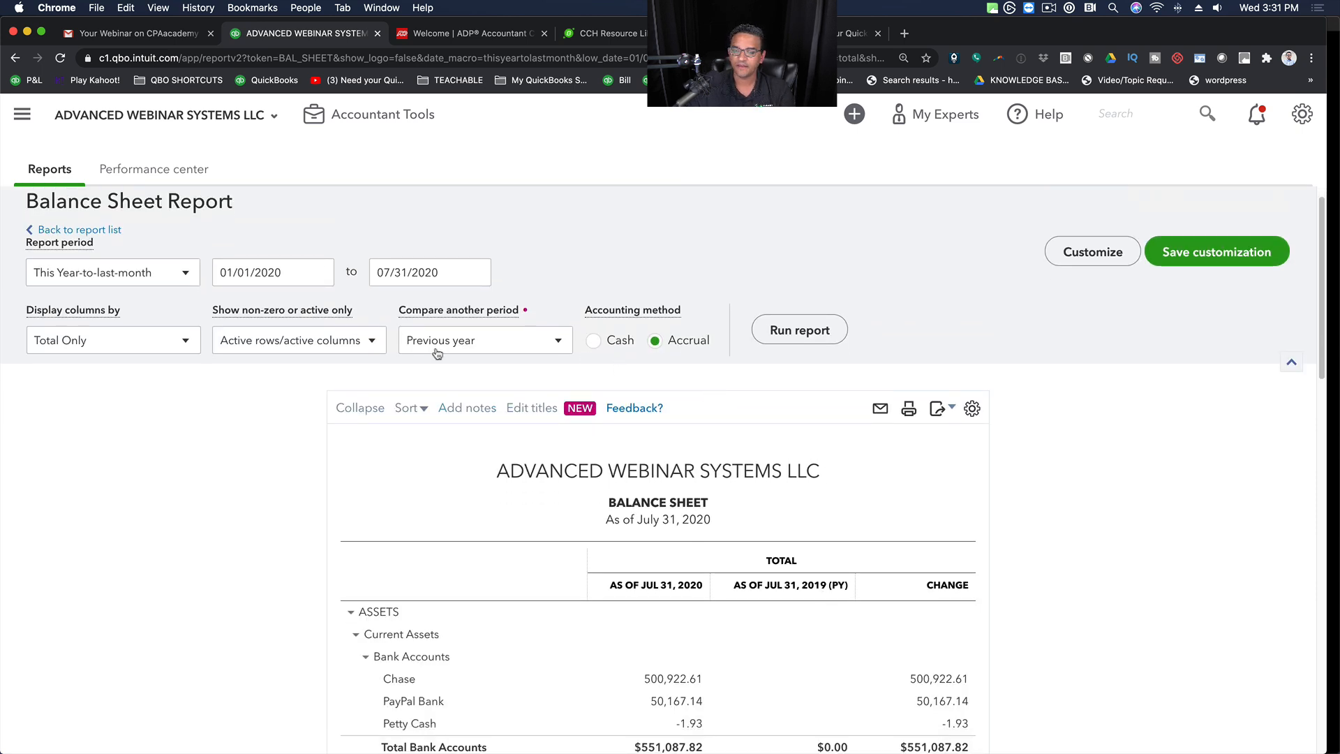
{"action": "left_click", "coordinate": [150, 278]}
{"action": "left_click", "coordinate": [150, 277]}
{"action": "left_click", "coordinate": [271, 277]}
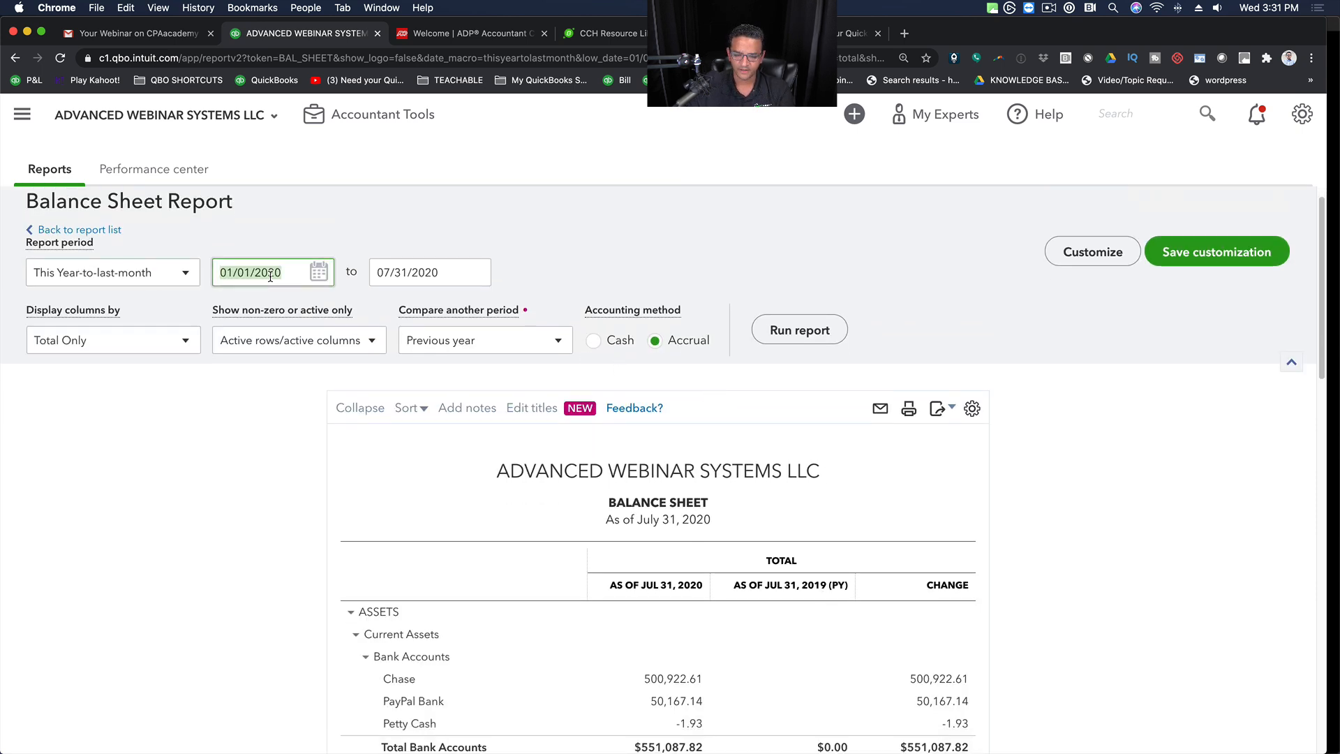
{"action": "key", "text": "plus"}
{"action": "key", "text": "minus"}
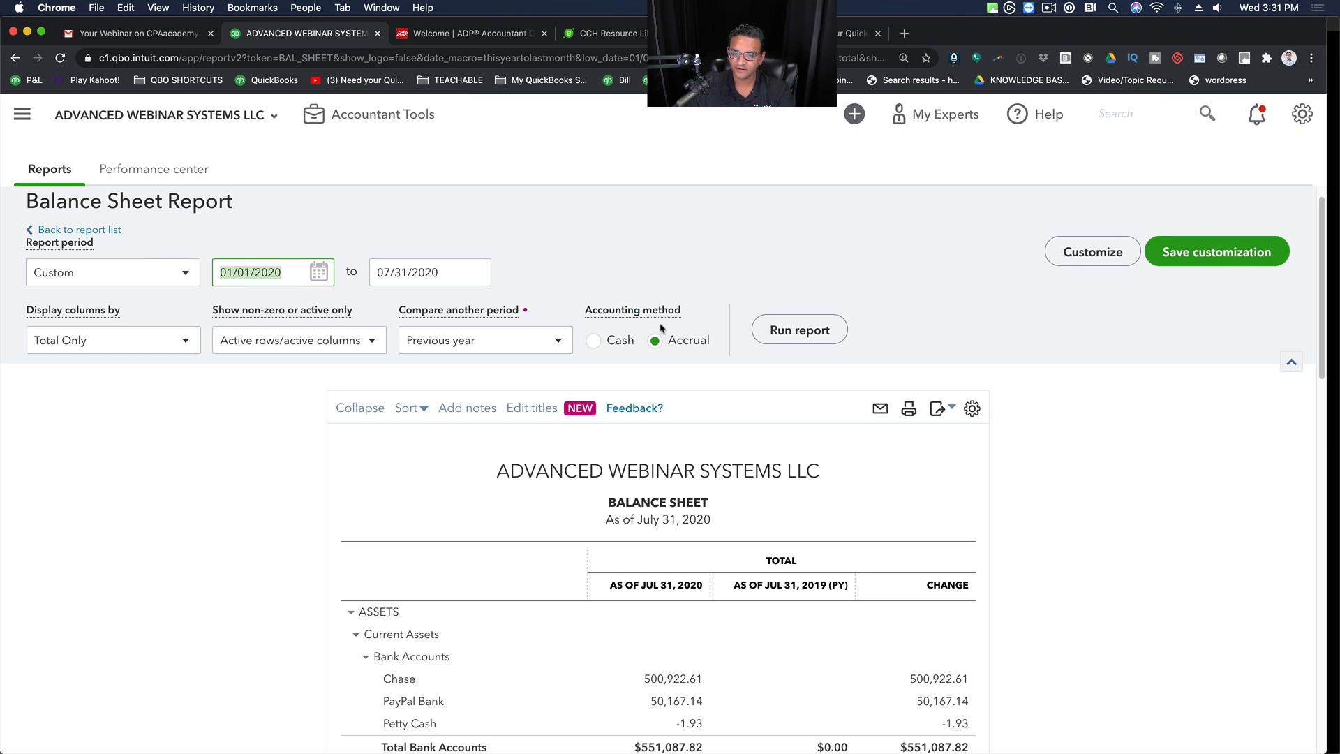
{"action": "left_click", "coordinate": [792, 329]}
Step: Replace the Balance Sheet's previous-year comparison with a custom previous period, 01/01/2019 to 12/31/2019, including $ change, and rerun the report
{"action": "scroll", "coordinate": [398, 251], "scroll_direction": "up", "scroll_amount": 5}
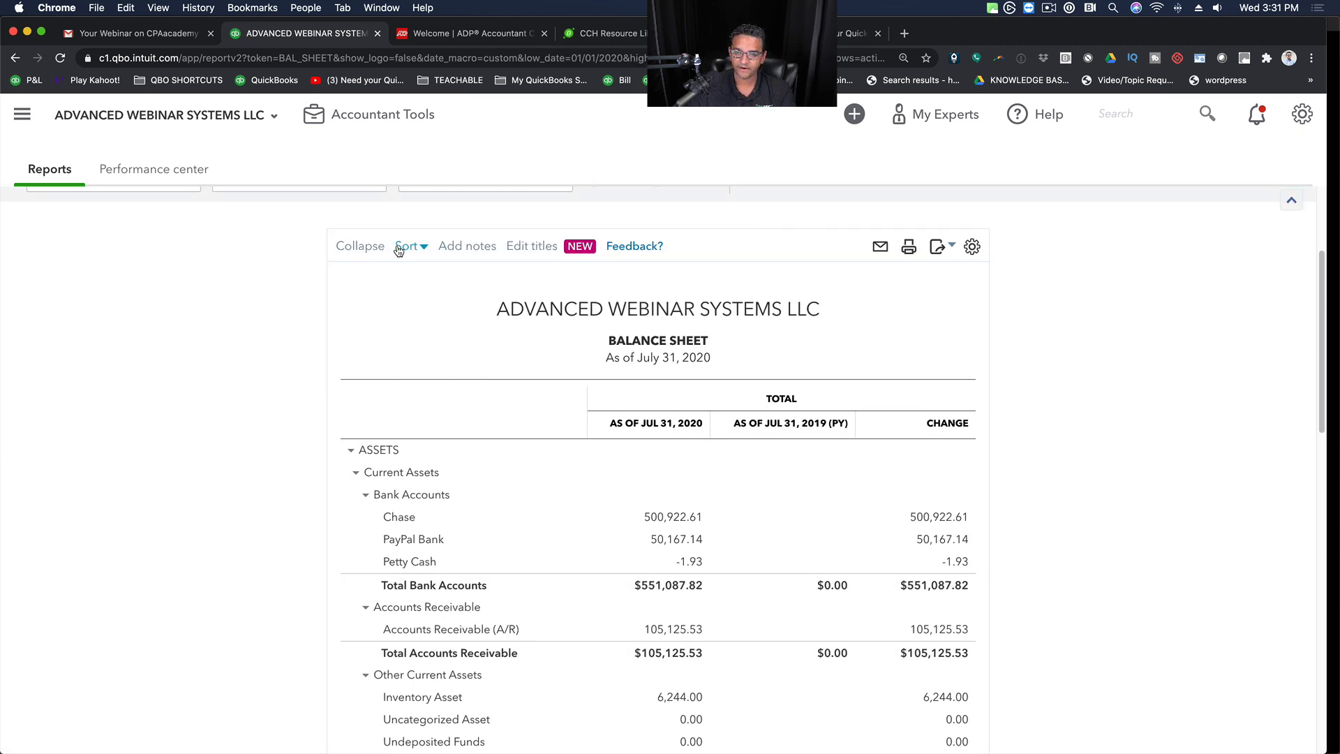
{"action": "left_click", "coordinate": [440, 367]}
{"action": "left_click", "coordinate": [421, 424]}
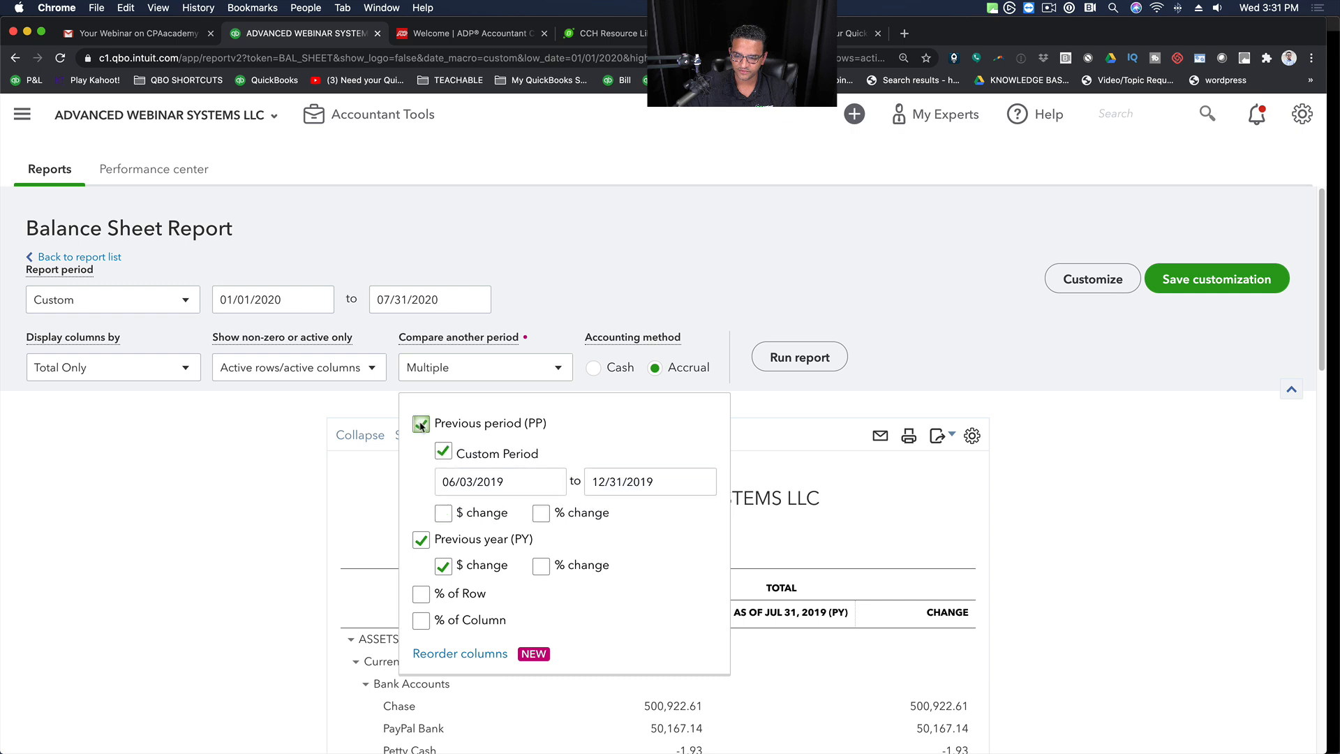
{"action": "left_click", "coordinate": [421, 540]}
{"action": "left_click", "coordinate": [514, 482]}
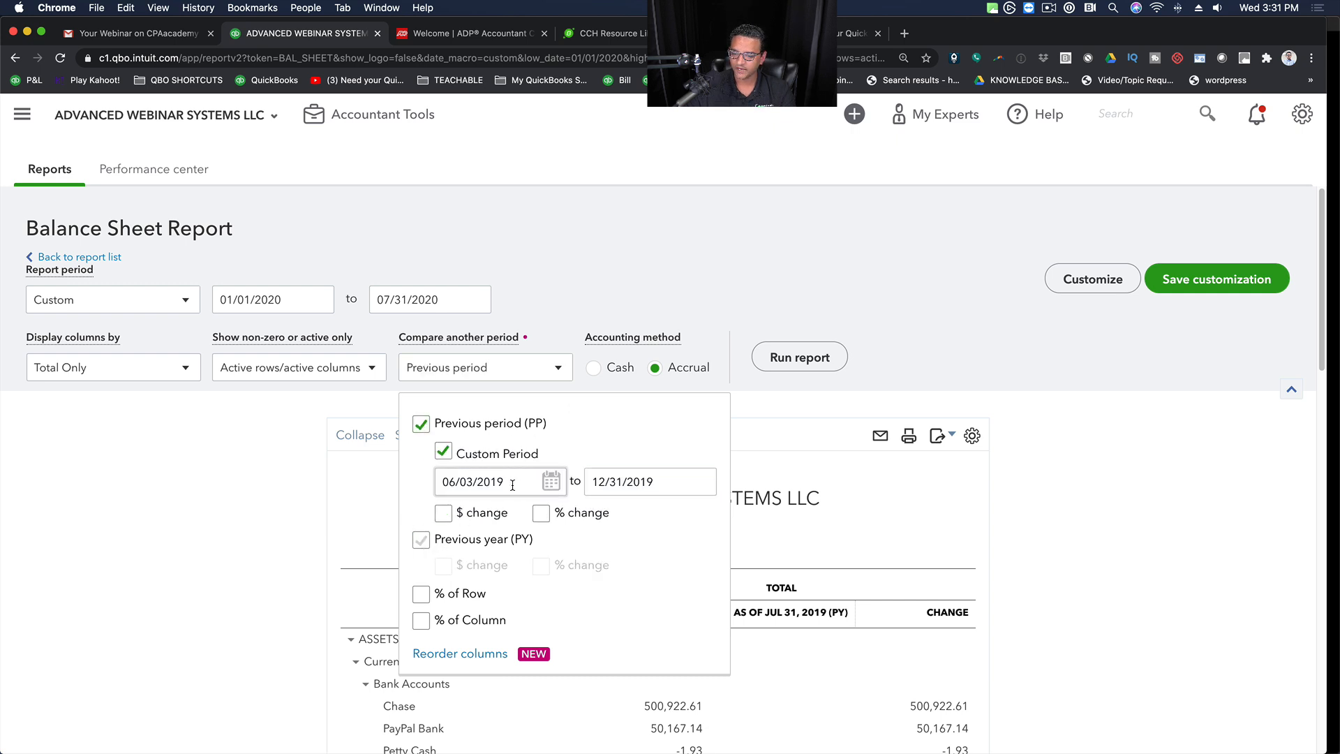
{"action": "triple_click", "coordinate": [513, 483]}
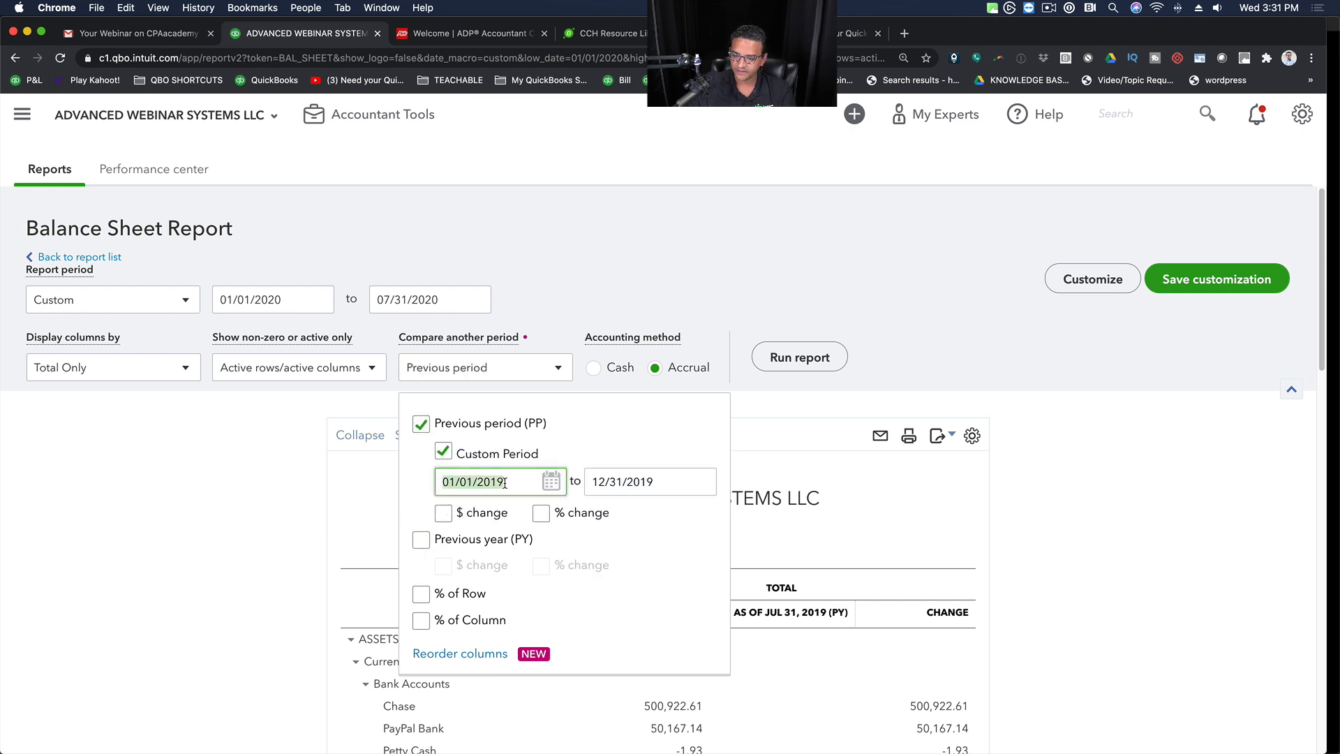
{"action": "left_click_drag", "start_coordinate": [658, 481], "coordinate": [558, 477]}
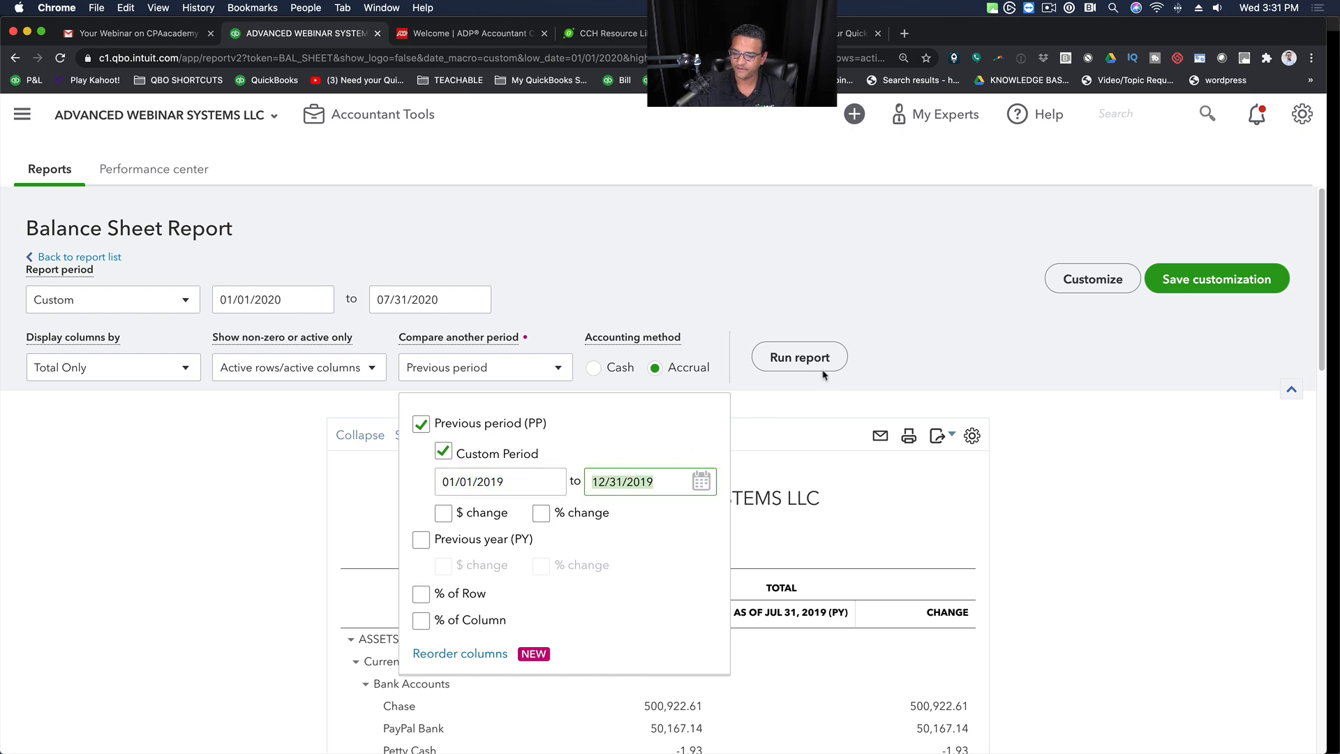
{"action": "left_click", "coordinate": [445, 515]}
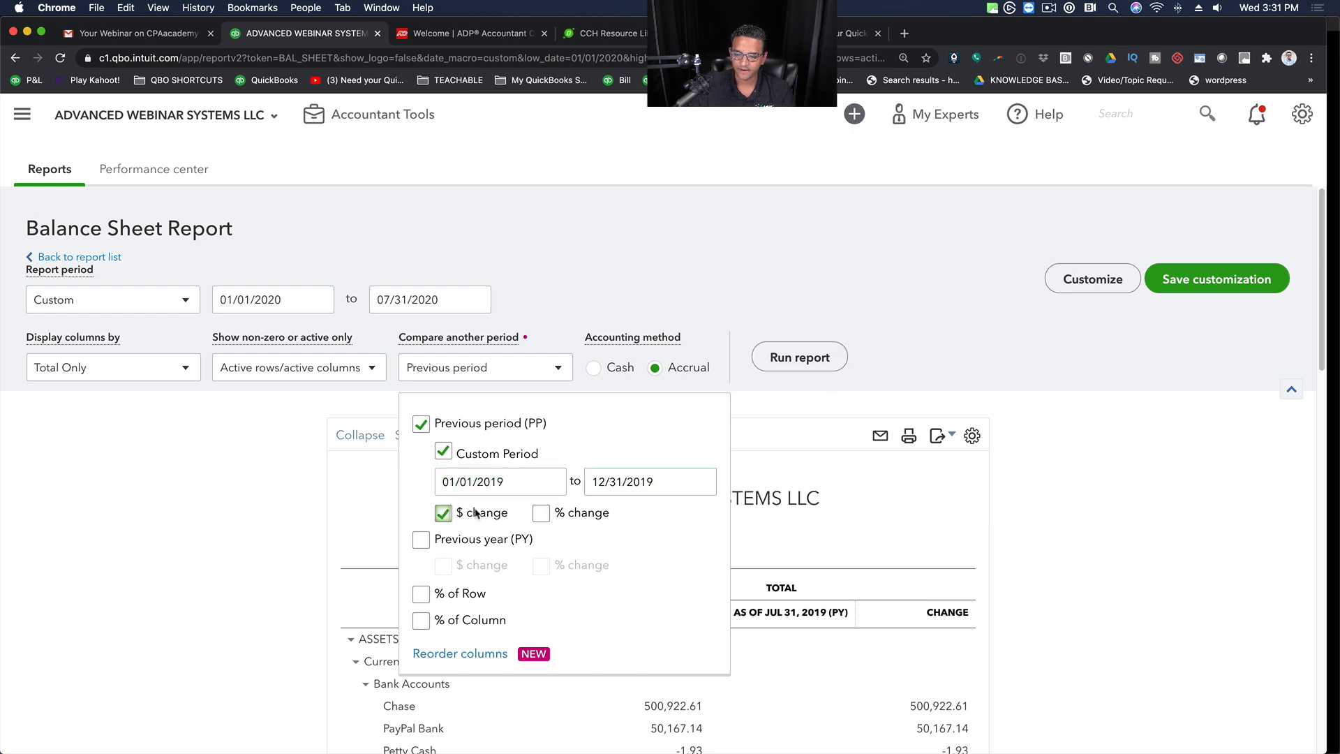
{"action": "left_click", "coordinate": [787, 365]}
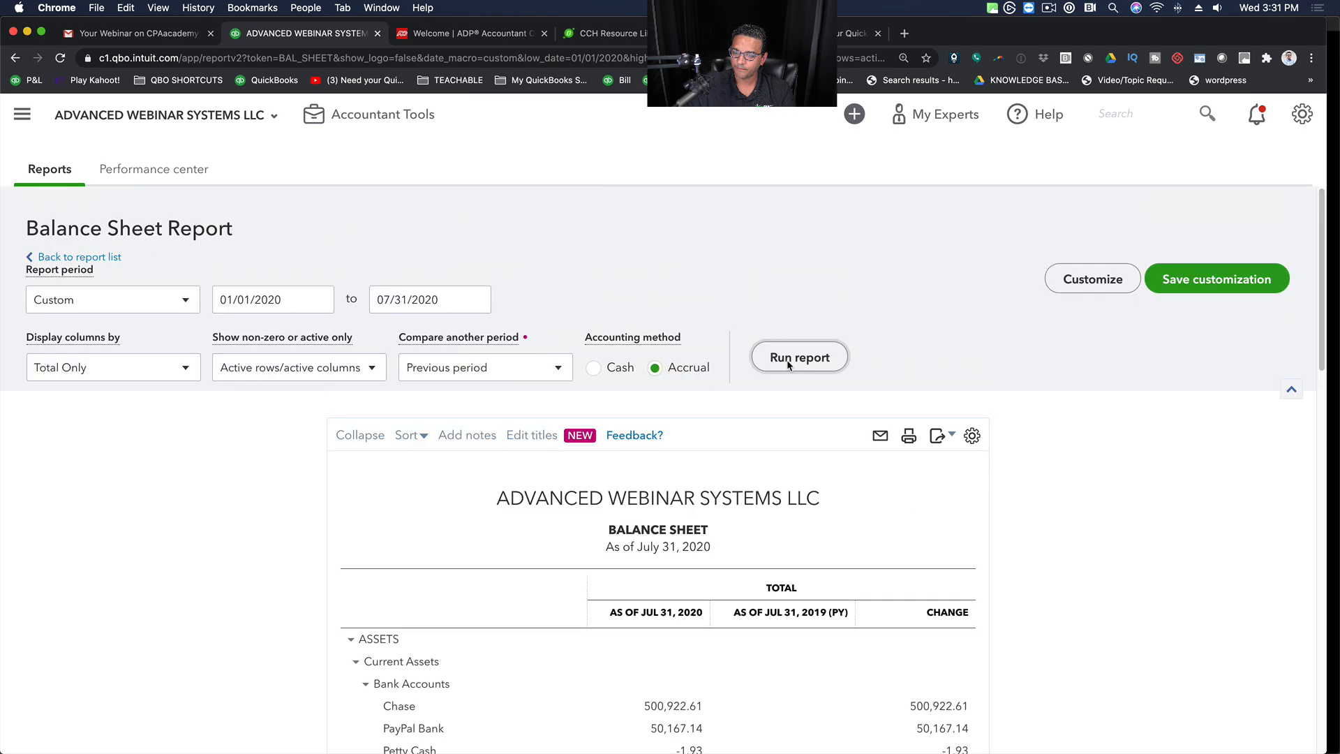
Step: Collapse the Balance Sheet's subaccounts and review the comparison columns from assets through net worth
{"action": "scroll", "coordinate": [1037, 437], "scroll_direction": "down", "scroll_amount": 3}
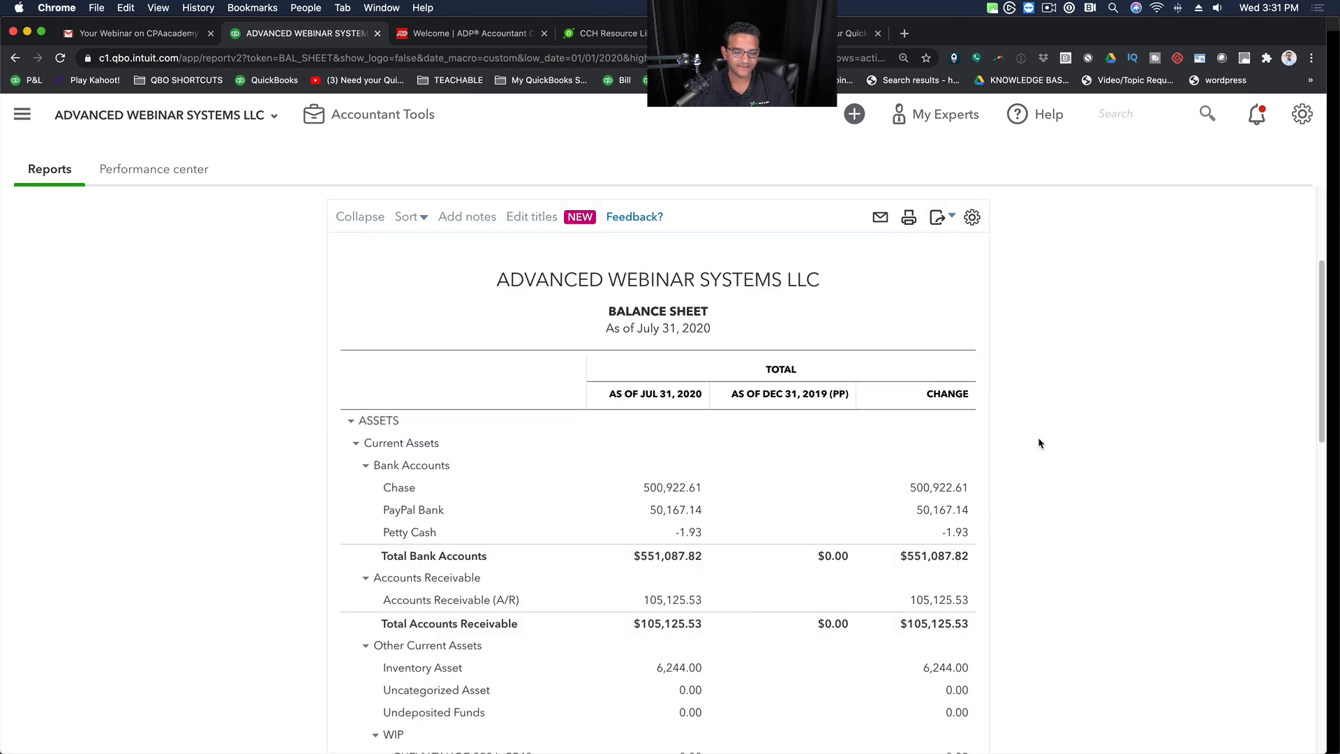
{"action": "scroll", "coordinate": [802, 502], "scroll_direction": "up", "scroll_amount": 1}
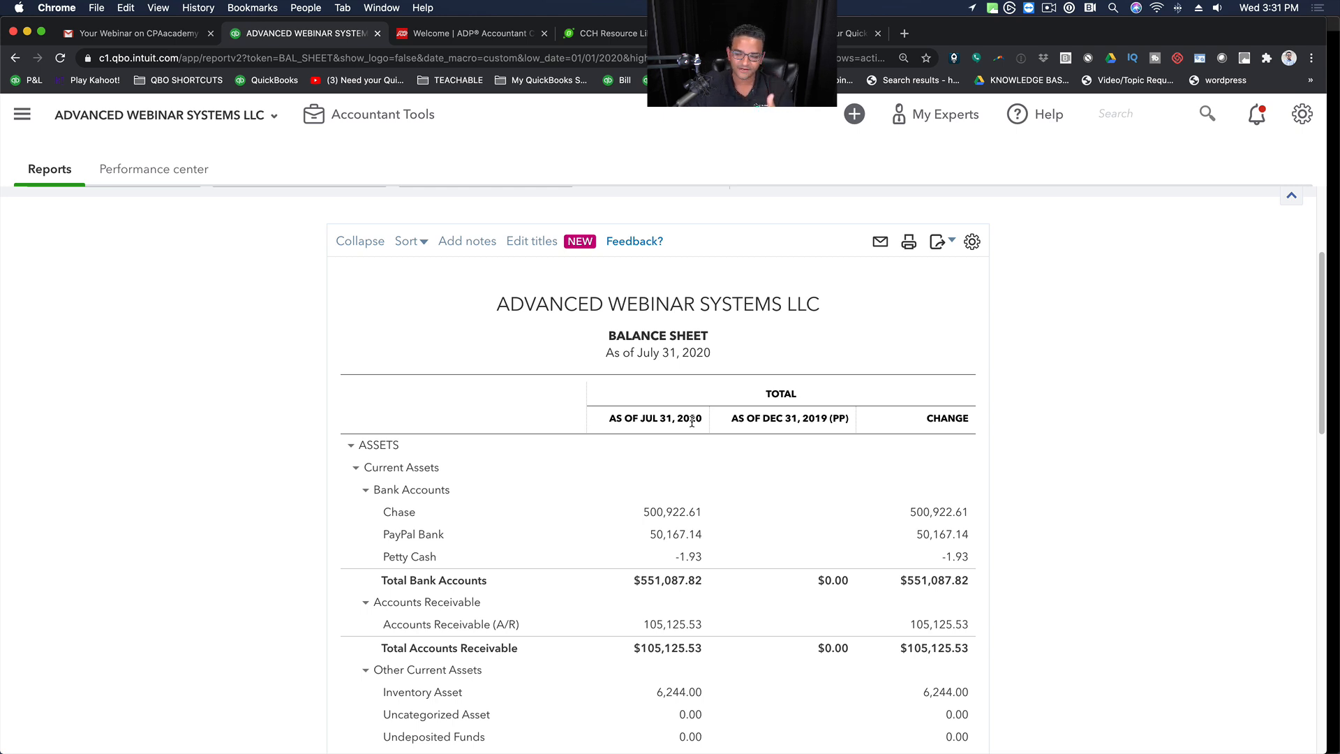
{"action": "left_click_drag", "start_coordinate": [733, 418], "coordinate": [857, 422]}
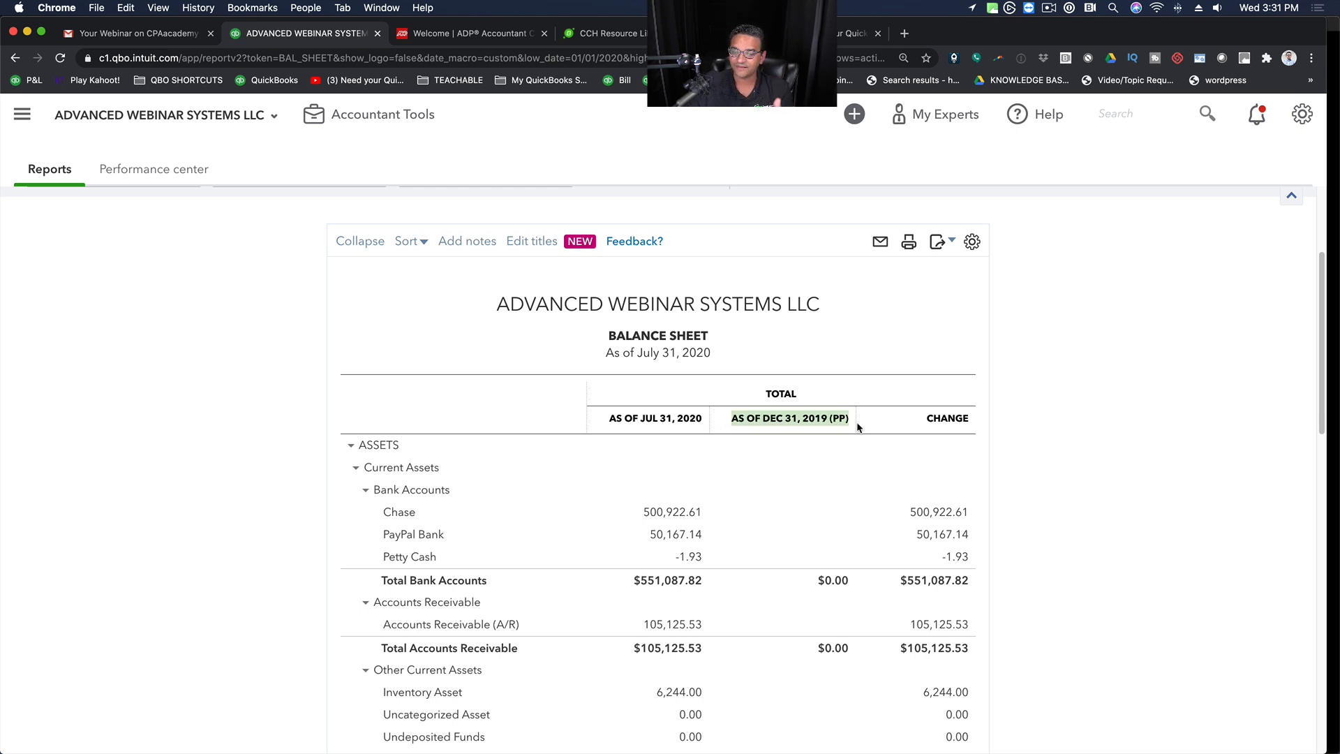
{"action": "scroll", "coordinate": [840, 459], "scroll_direction": "down", "scroll_amount": 10}
{"action": "scroll", "coordinate": [840, 459], "scroll_direction": "up", "scroll_amount": 15}
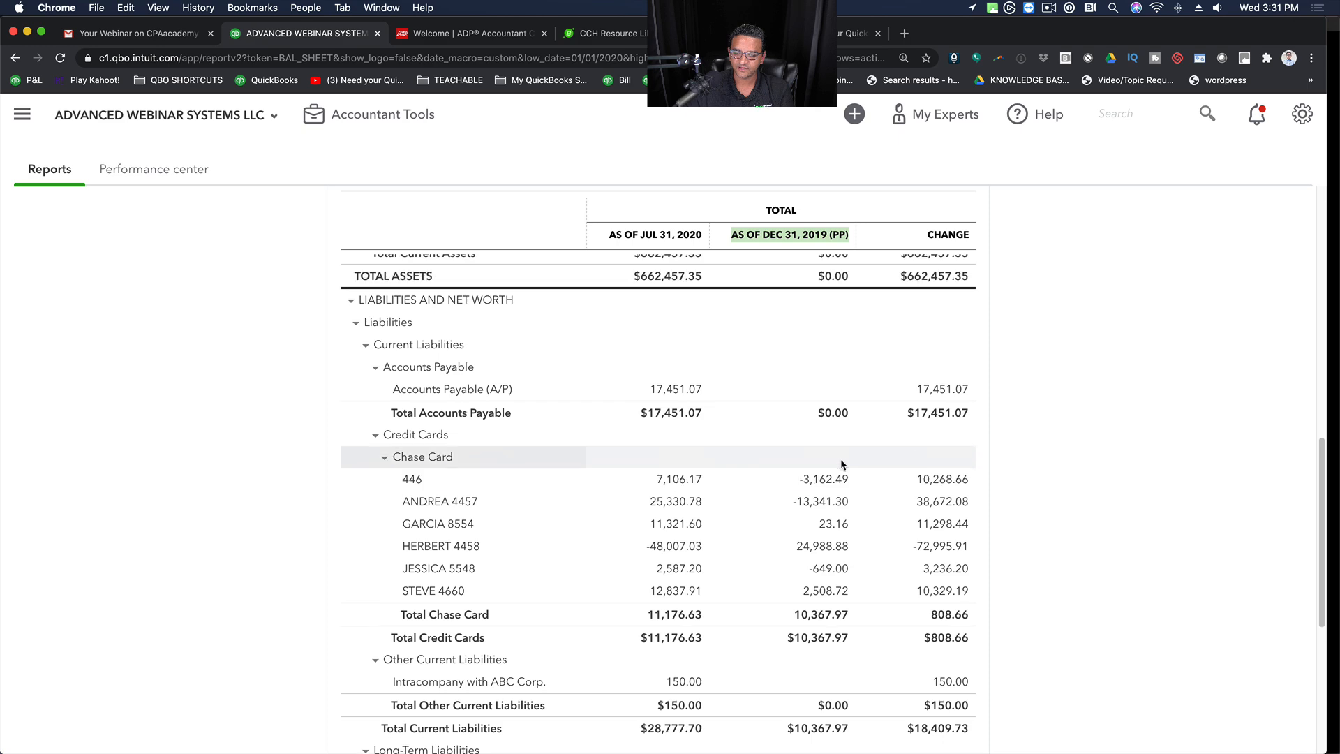
{"action": "left_click", "coordinate": [369, 438]}
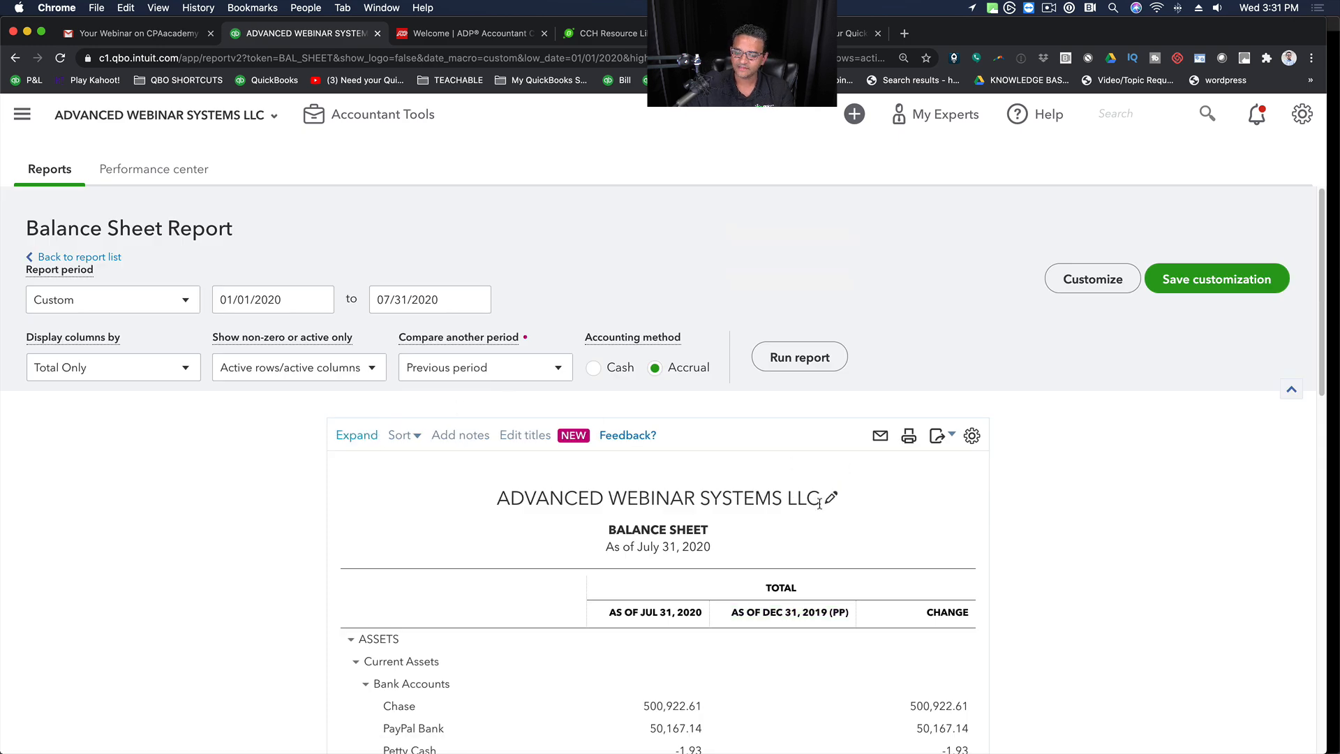
{"action": "scroll", "coordinate": [1015, 588], "scroll_direction": "down", "scroll_amount": 6}
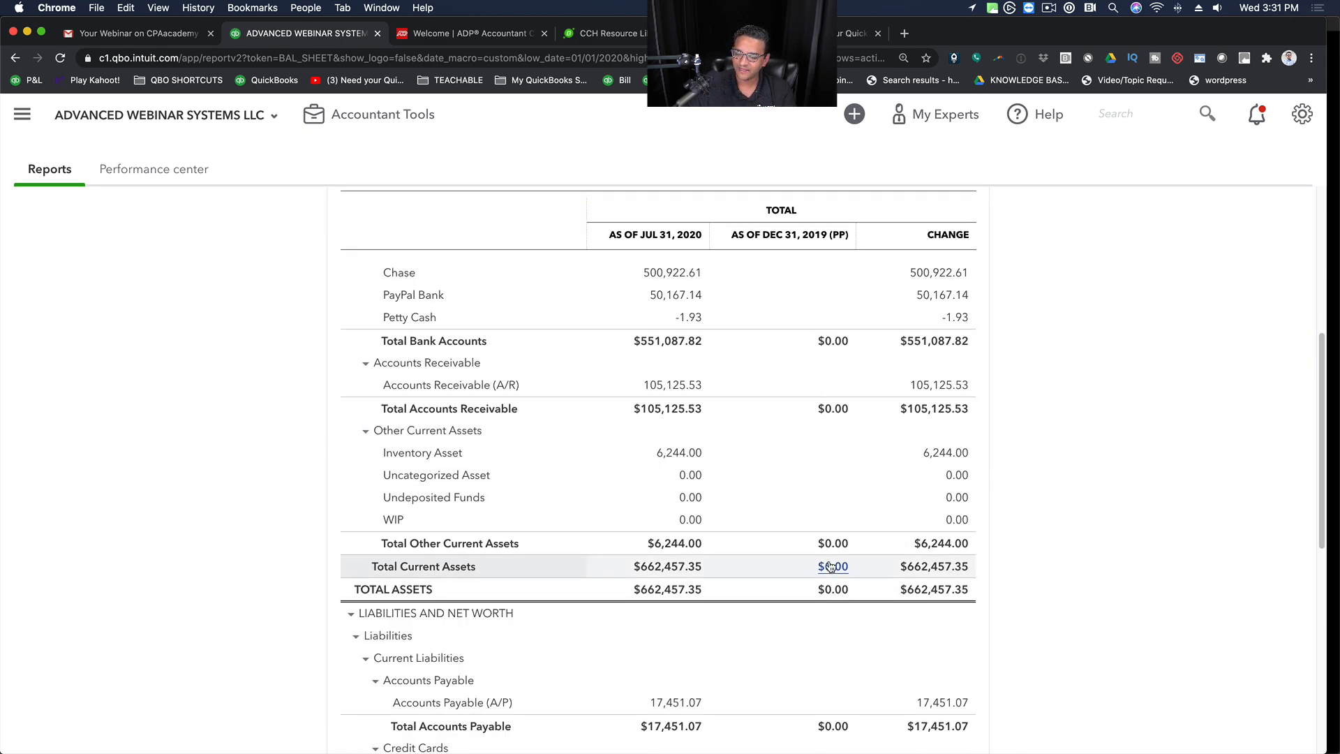
{"action": "scroll", "coordinate": [823, 419], "scroll_direction": "down", "scroll_amount": 5}
{"action": "scroll", "coordinate": [818, 691], "scroll_direction": "down", "scroll_amount": 4}
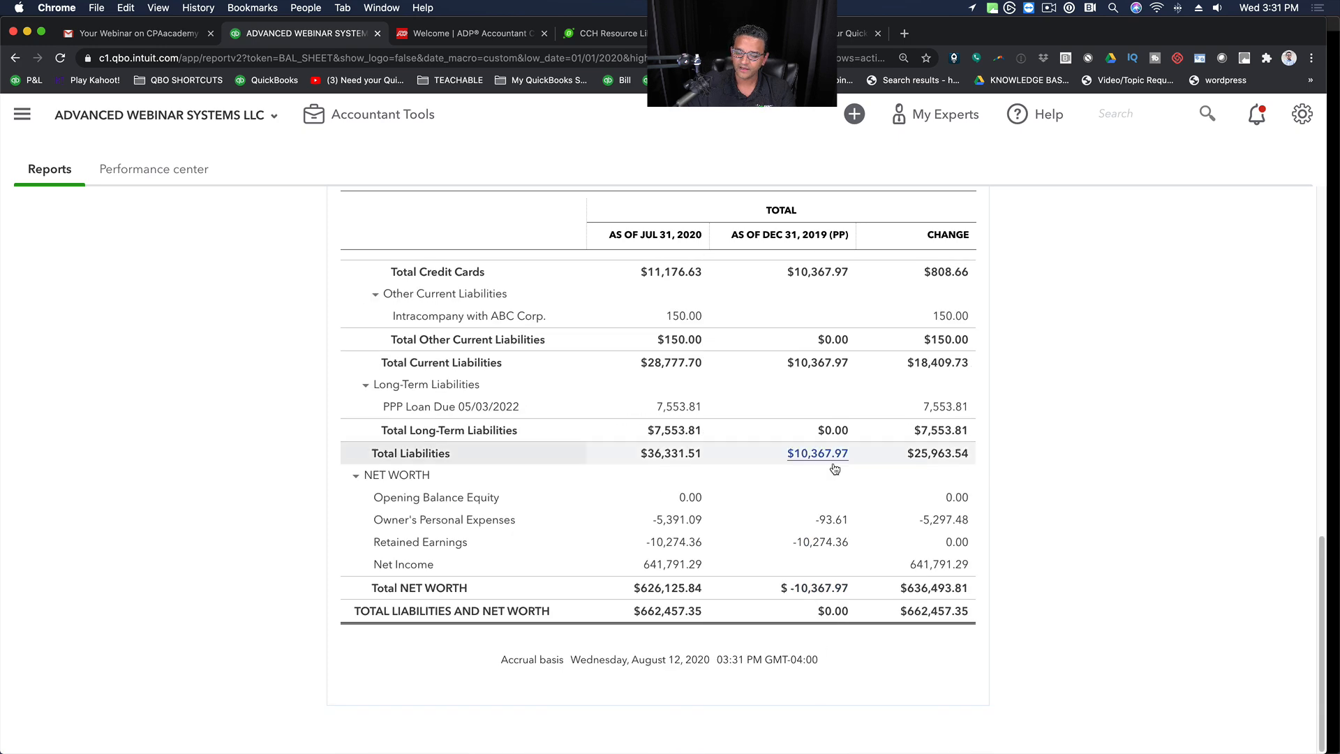
{"action": "scroll", "coordinate": [831, 467], "scroll_direction": "up", "scroll_amount": 12}
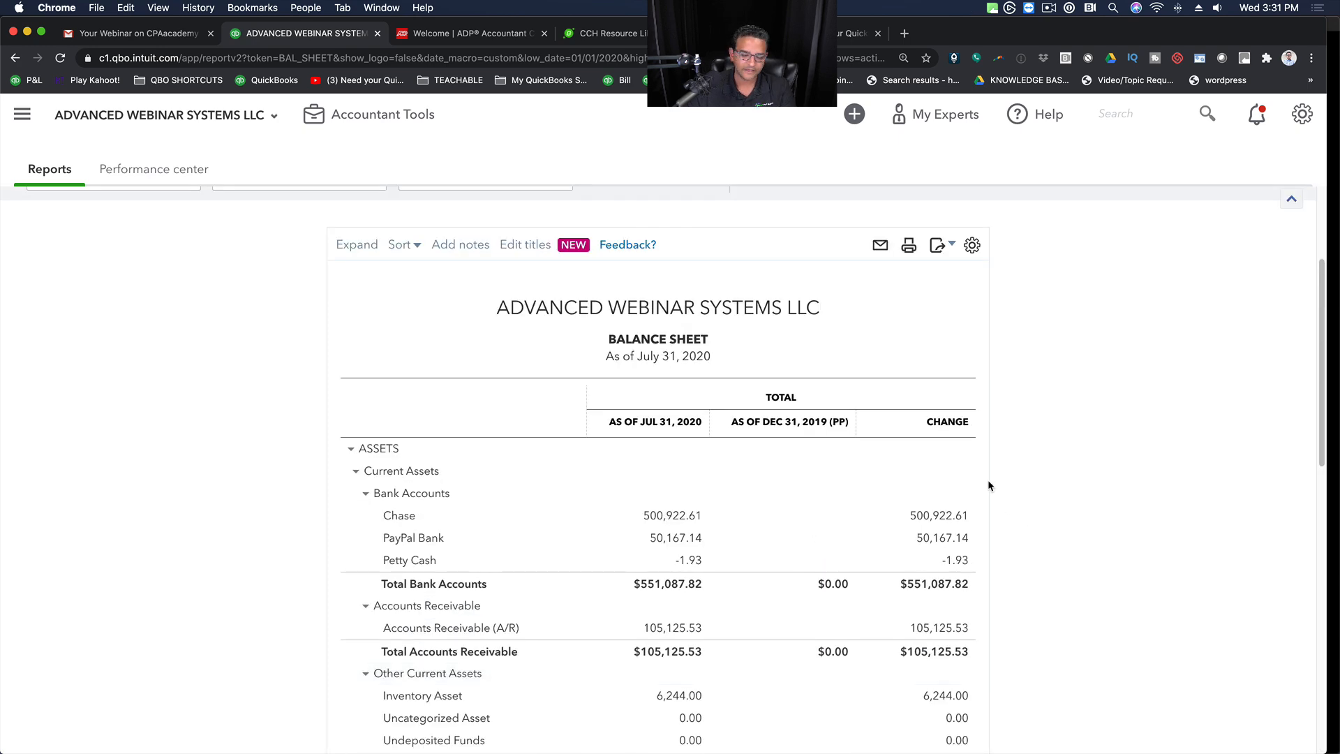
{"action": "scroll", "coordinate": [987, 479], "scroll_direction": "up", "scroll_amount": 3}
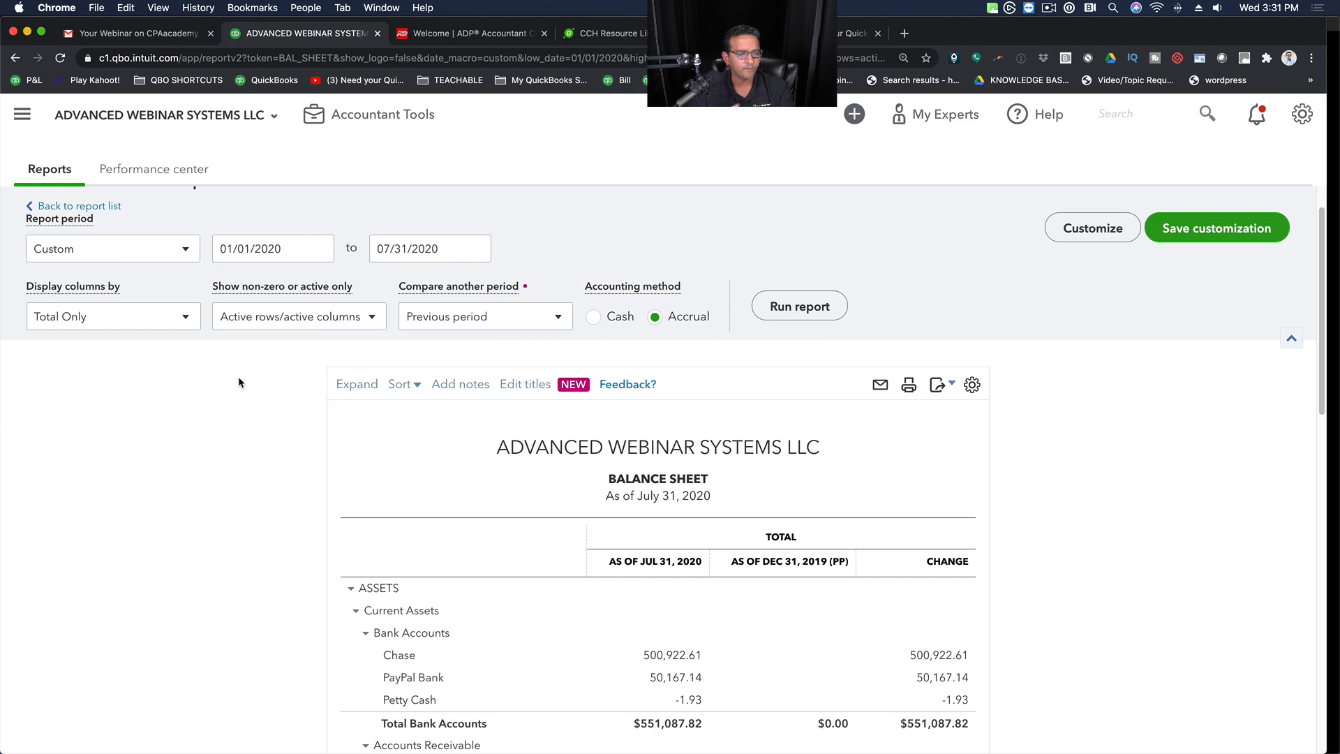
Step: Remove the previous-period comparison from the Balance Sheet settings
{"action": "left_click", "coordinate": [346, 316]}
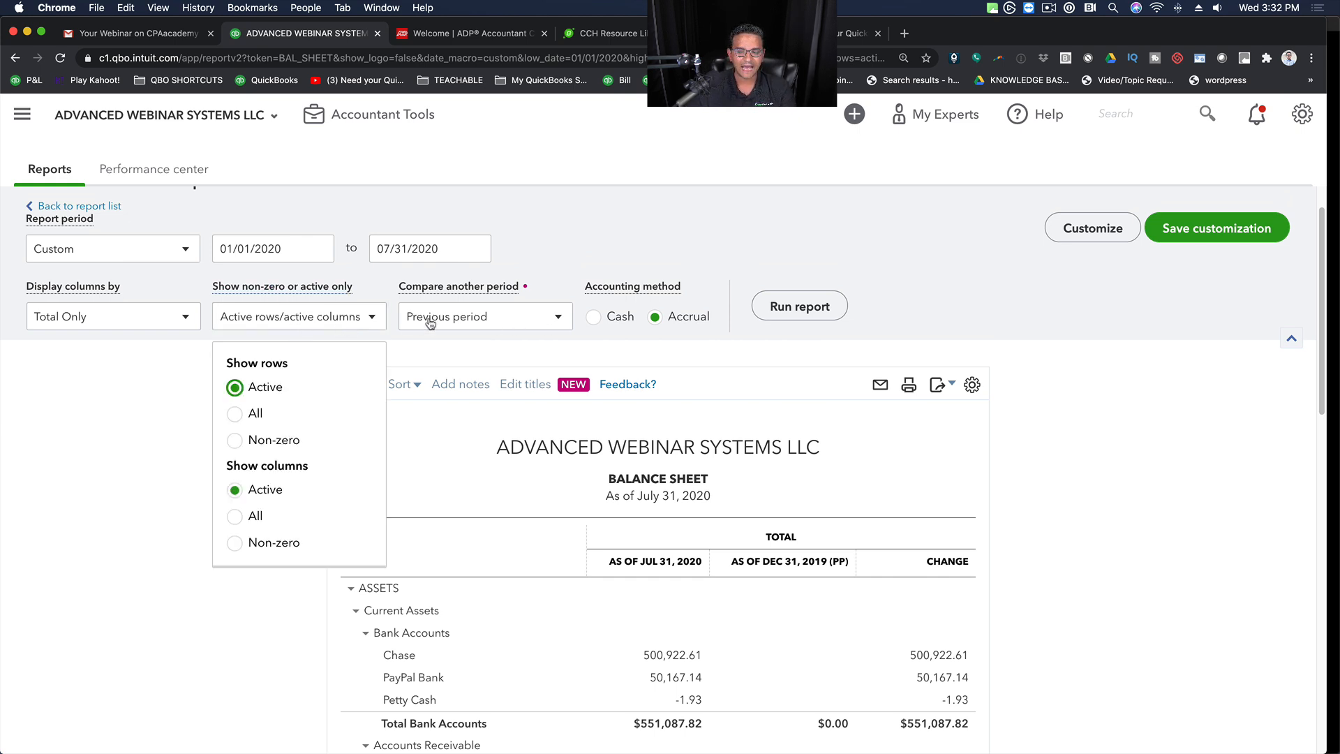
{"action": "scroll", "coordinate": [123, 317], "scroll_direction": "up", "scroll_amount": 1}
{"action": "left_click", "coordinate": [82, 372]}
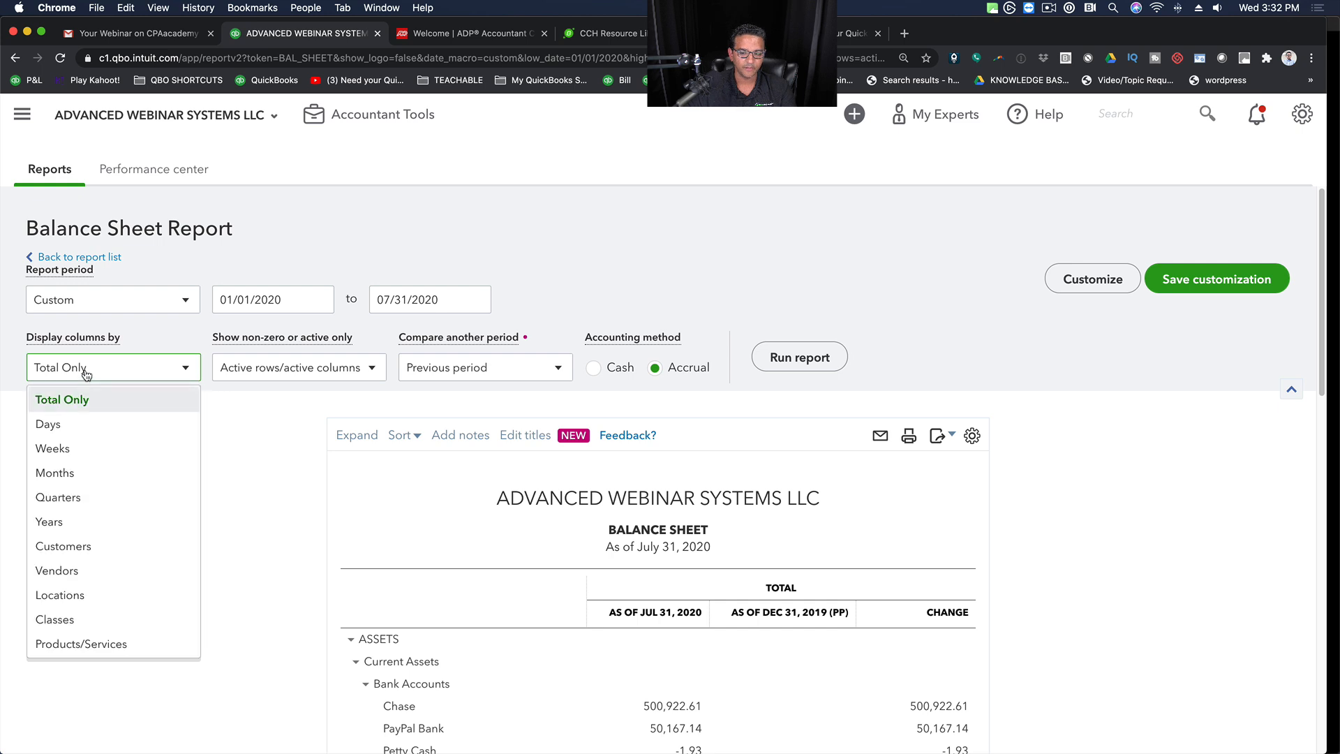
{"action": "left_click", "coordinate": [491, 367]}
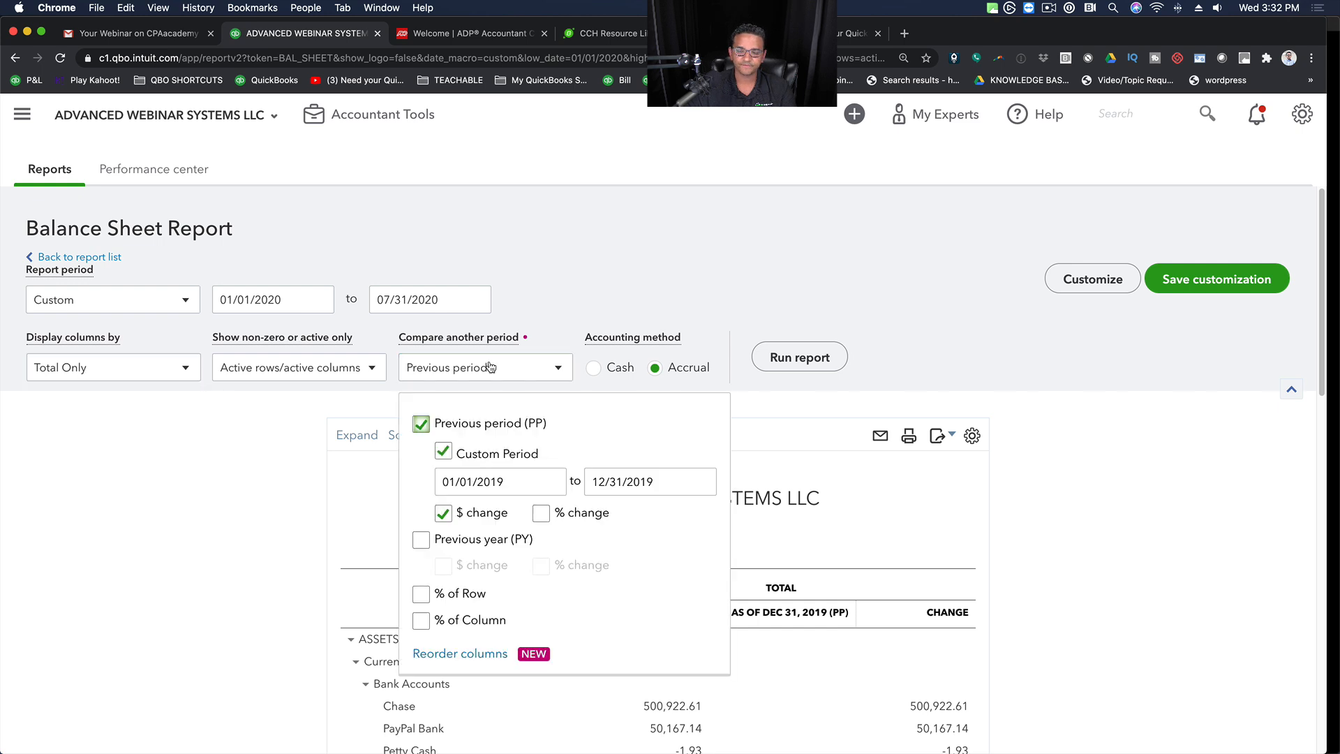
{"action": "left_click", "coordinate": [421, 424]}
Step: Display the Balance Sheet columns by Quarters, rerun the report, and review the quarterly columns
{"action": "left_click", "coordinate": [106, 374]}
{"action": "left_click", "coordinate": [105, 371]}
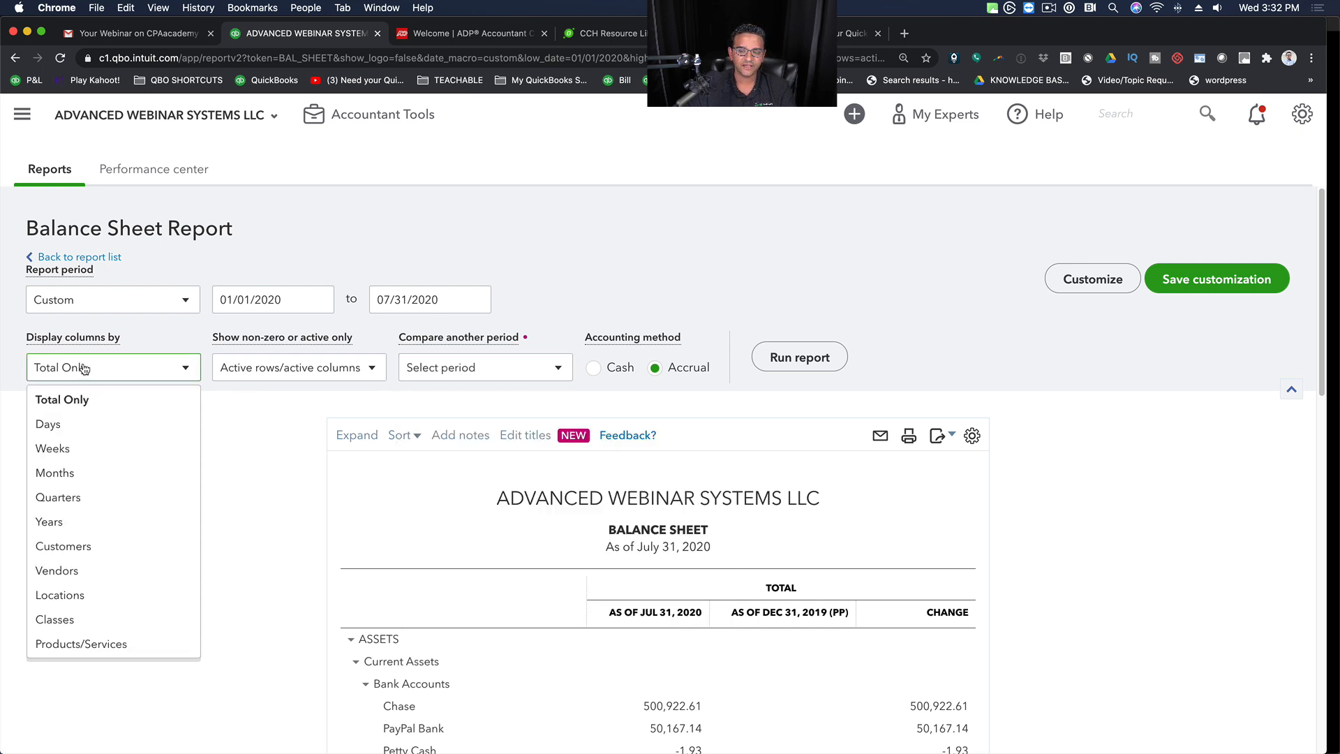
{"action": "left_click", "coordinate": [56, 499]}
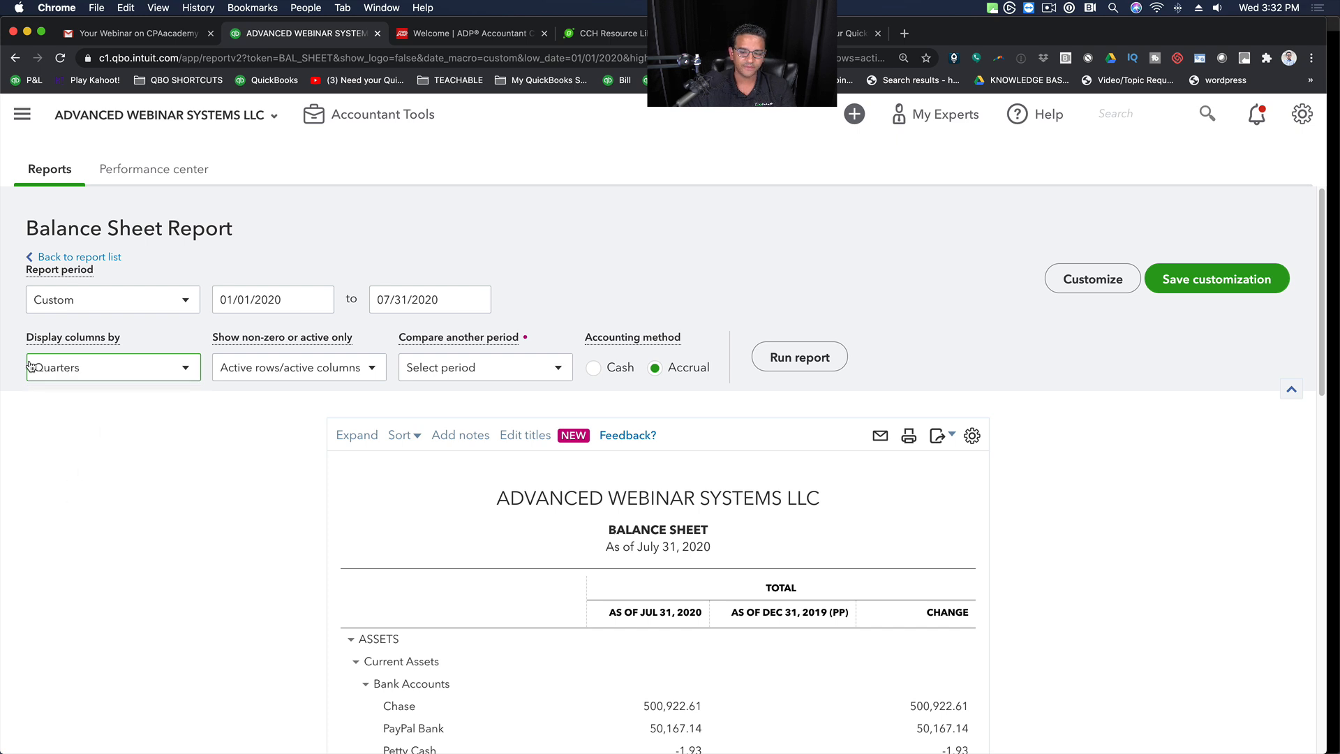
{"action": "left_click", "coordinate": [801, 366]}
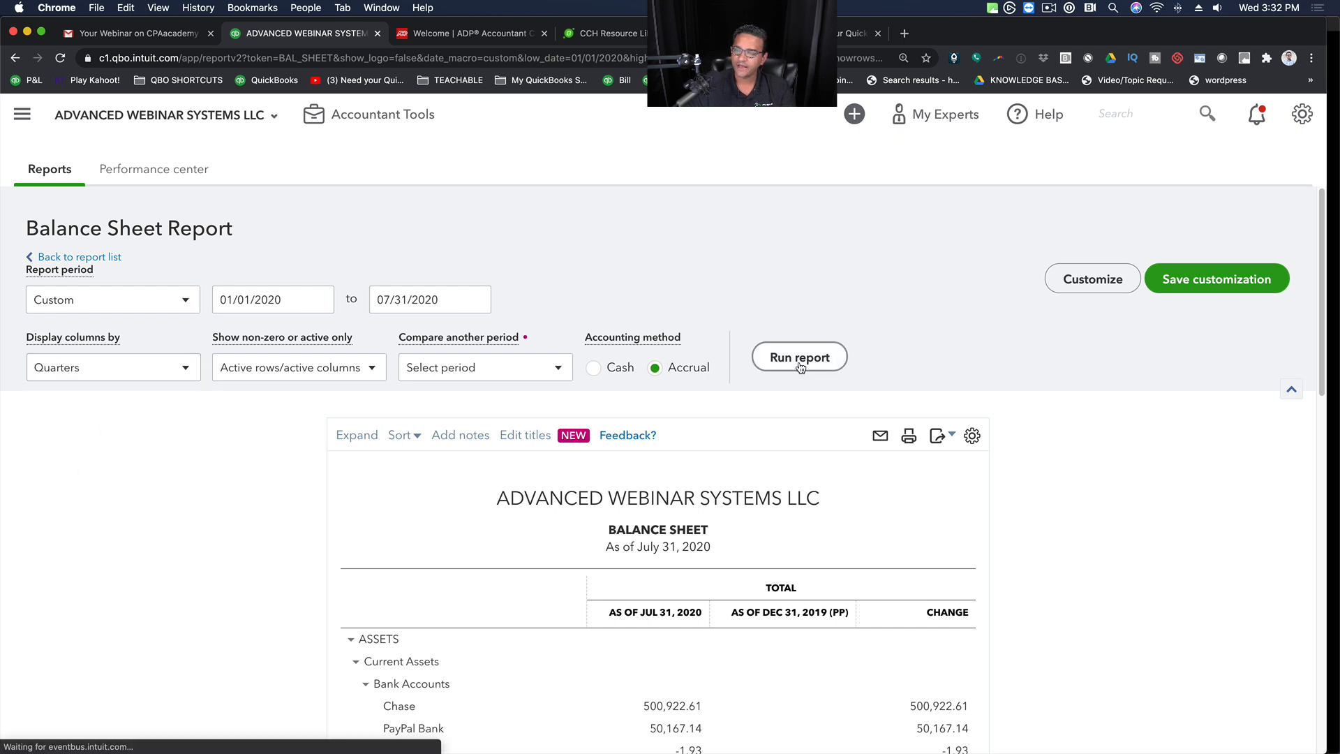
{"action": "scroll", "coordinate": [1138, 506], "scroll_direction": "down", "scroll_amount": 1}
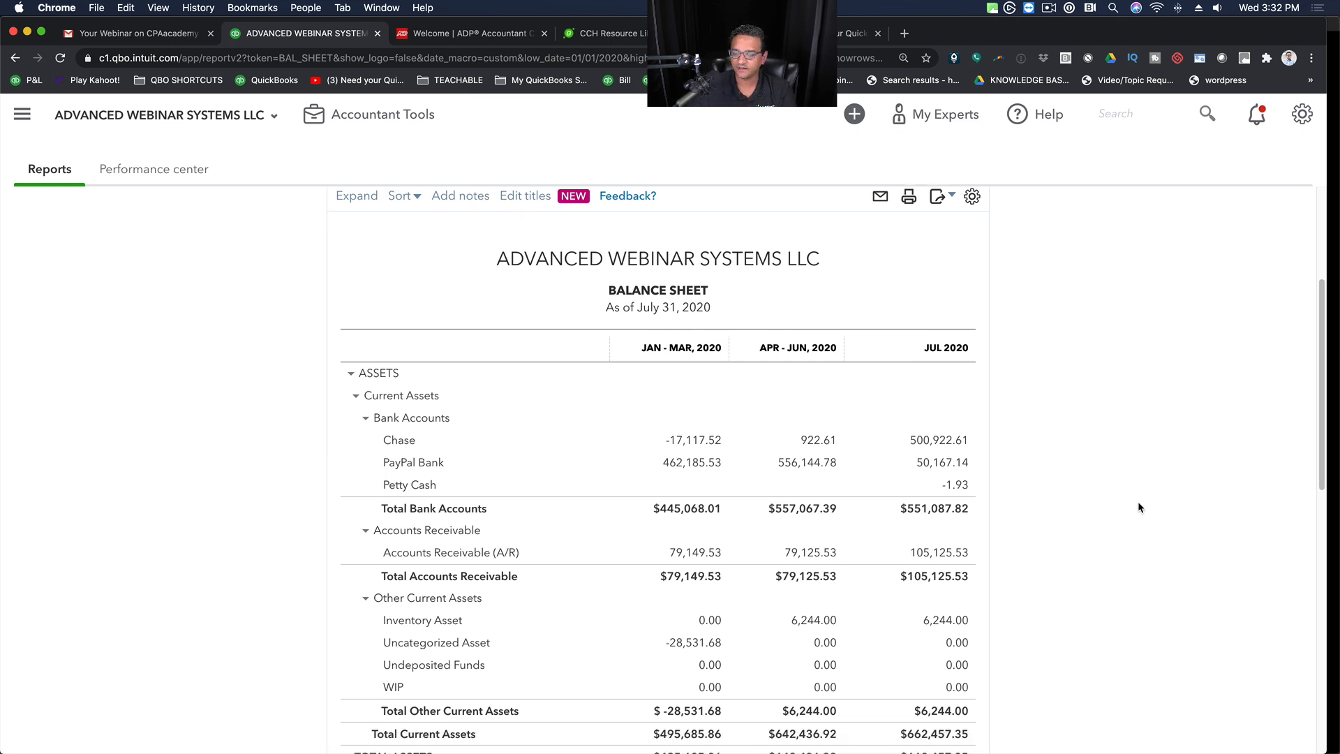
{"action": "scroll", "coordinate": [1138, 502], "scroll_direction": "down", "scroll_amount": 3}
{"action": "scroll", "coordinate": [1060, 614], "scroll_direction": "up", "scroll_amount": 10}
{"action": "scroll", "coordinate": [1044, 619], "scroll_direction": "up", "scroll_amount": 1}
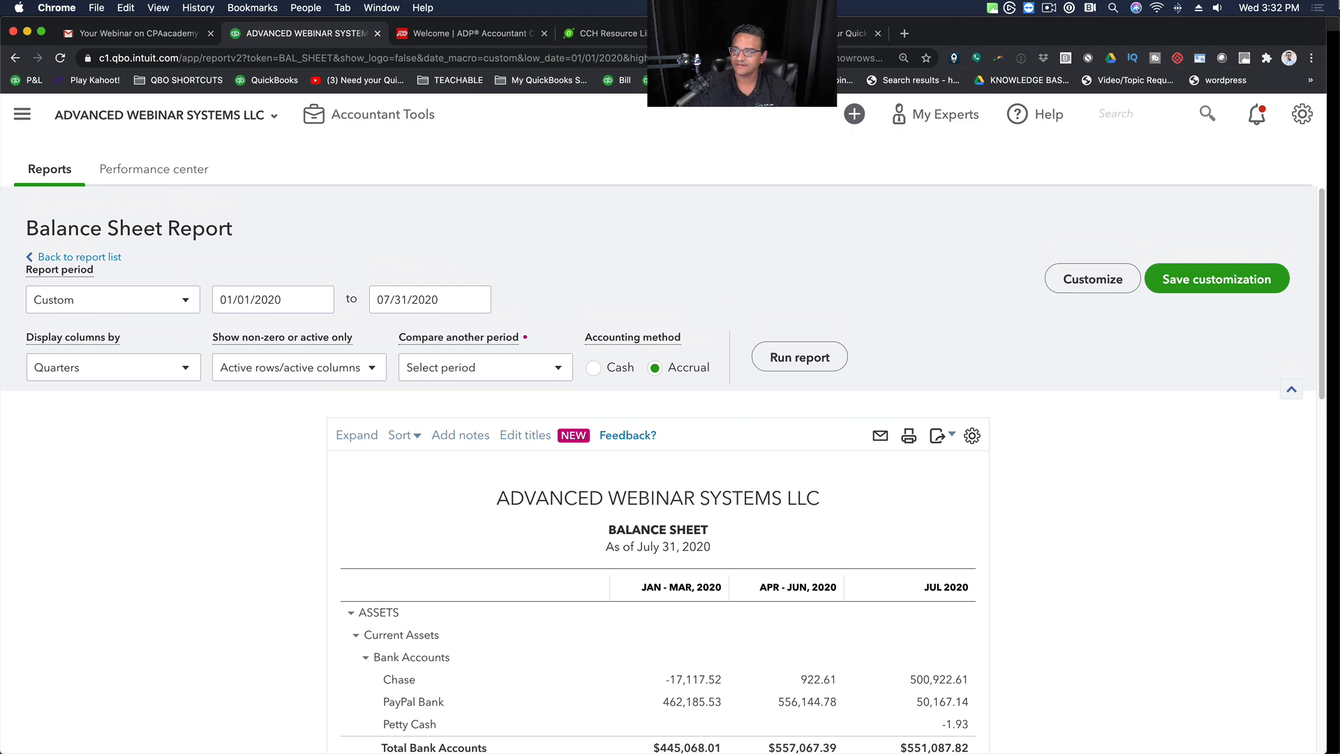
Step: Switch to the PowerPoint slide show and go back to the Customizing Standard Reports slide
{"action": "left_click", "coordinate": [1336, 43]}
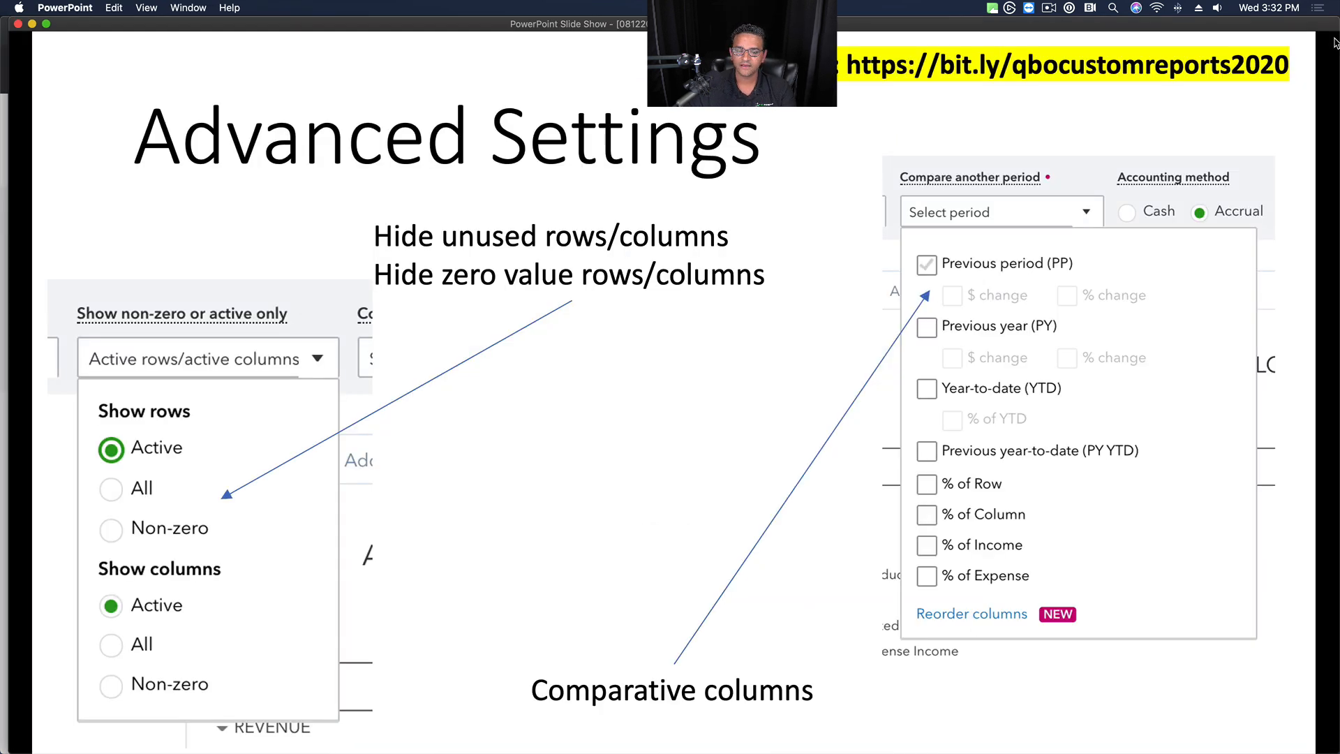
{"action": "key", "text": "Left"}
{"action": "key", "text": "Left"}
{"action": "key", "text": "Right"}
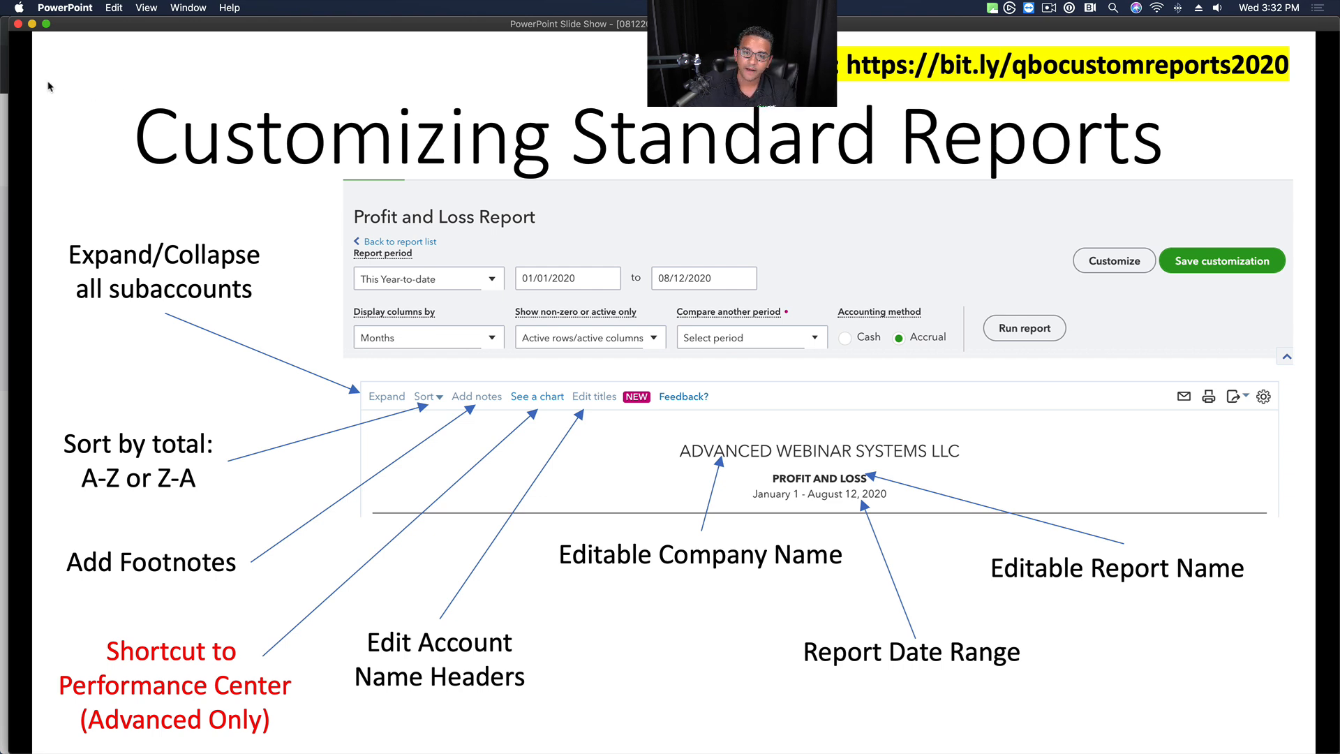
Step: Switch back to the Balance Sheet in Chrome and collapse its Assets and Liabilities and Net Worth sections
{"action": "key", "text": "super+Tab"}
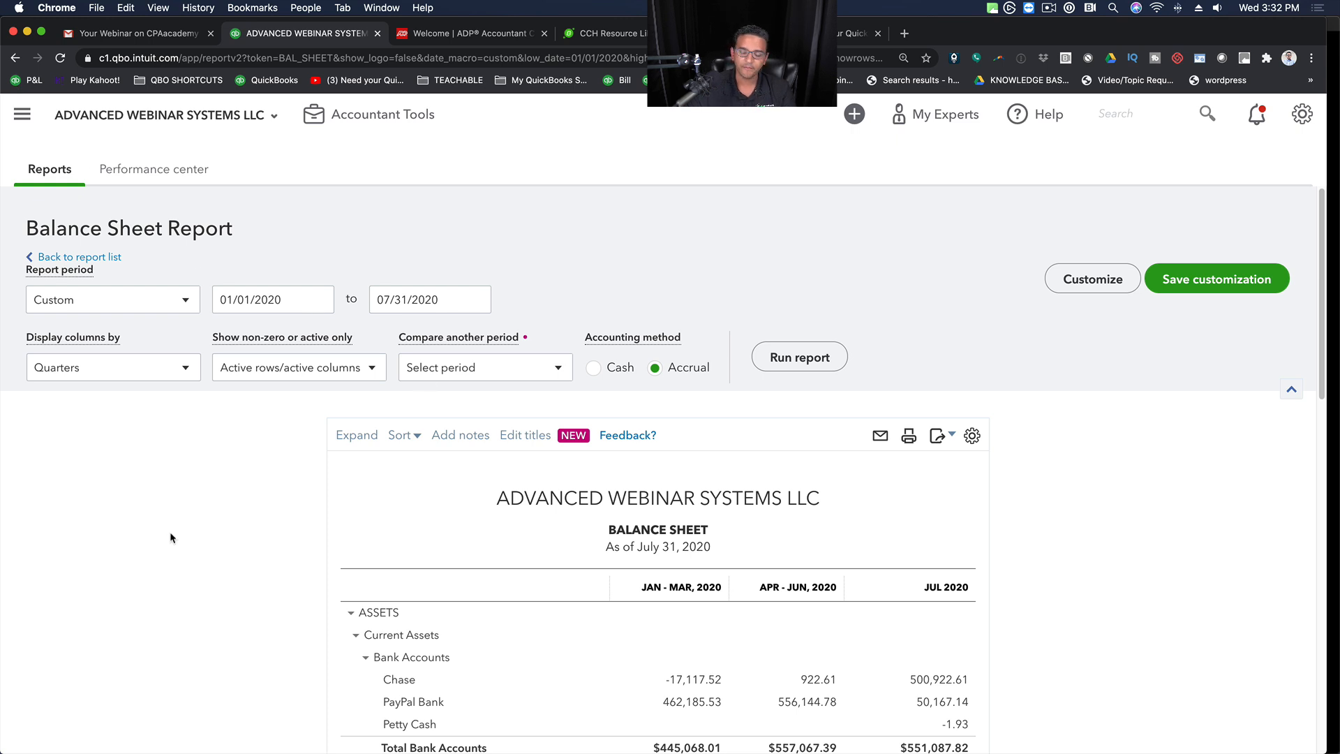
{"action": "scroll", "coordinate": [543, 445], "scroll_direction": "up", "scroll_amount": 3}
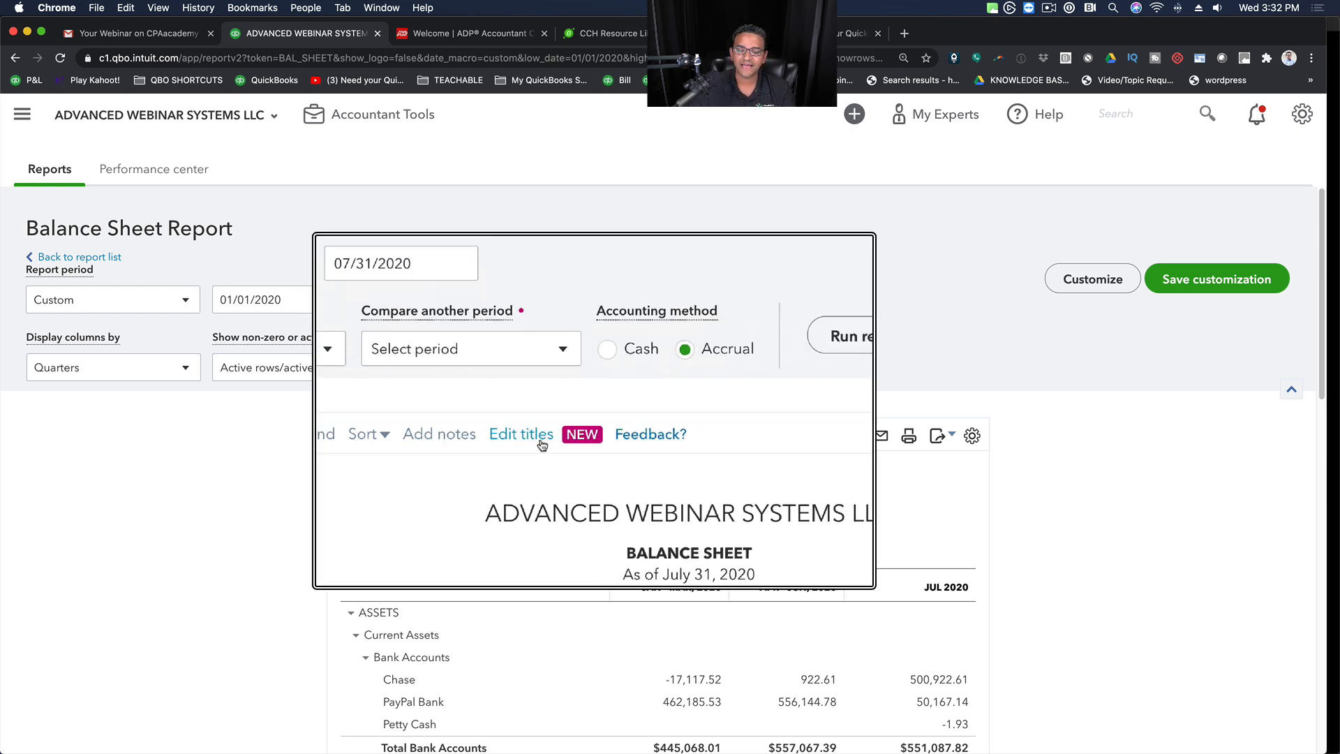
{"action": "scroll", "coordinate": [539, 448], "scroll_direction": "down", "scroll_amount": 3}
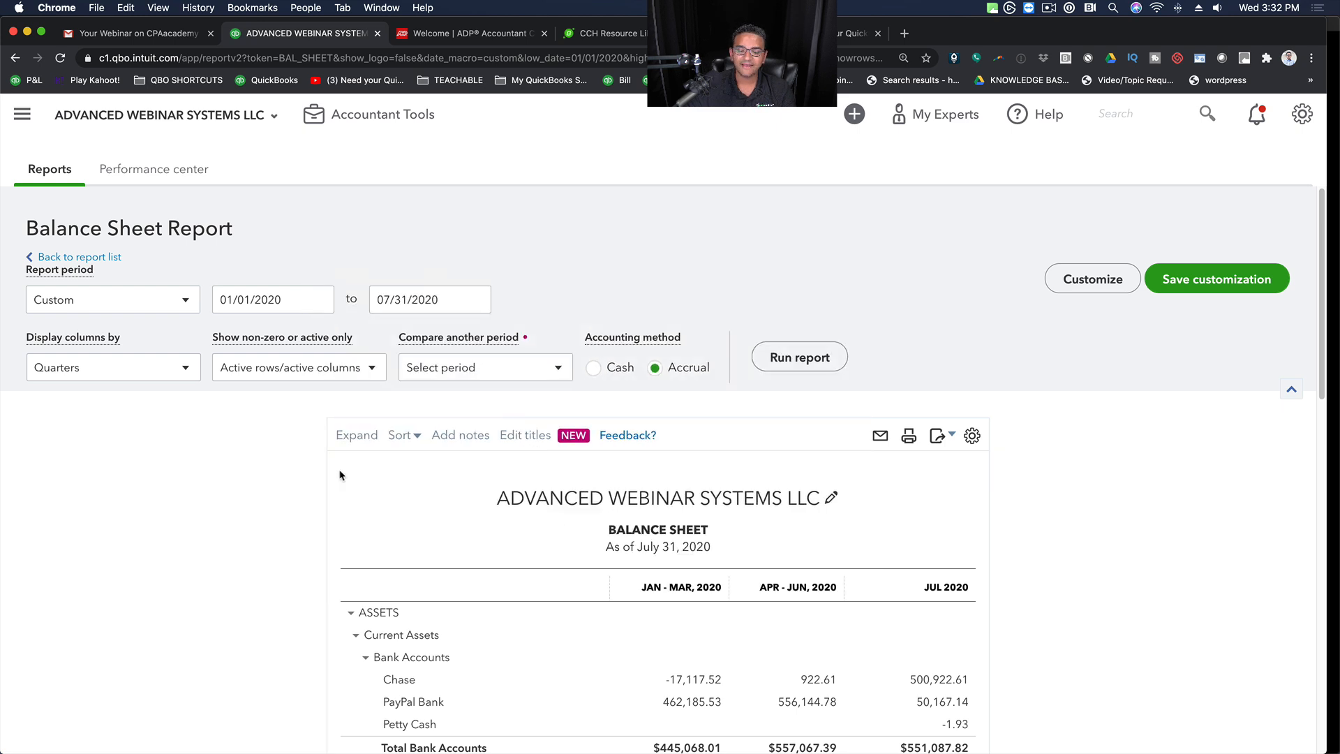
{"action": "scroll", "coordinate": [208, 544], "scroll_direction": "down", "scroll_amount": 3}
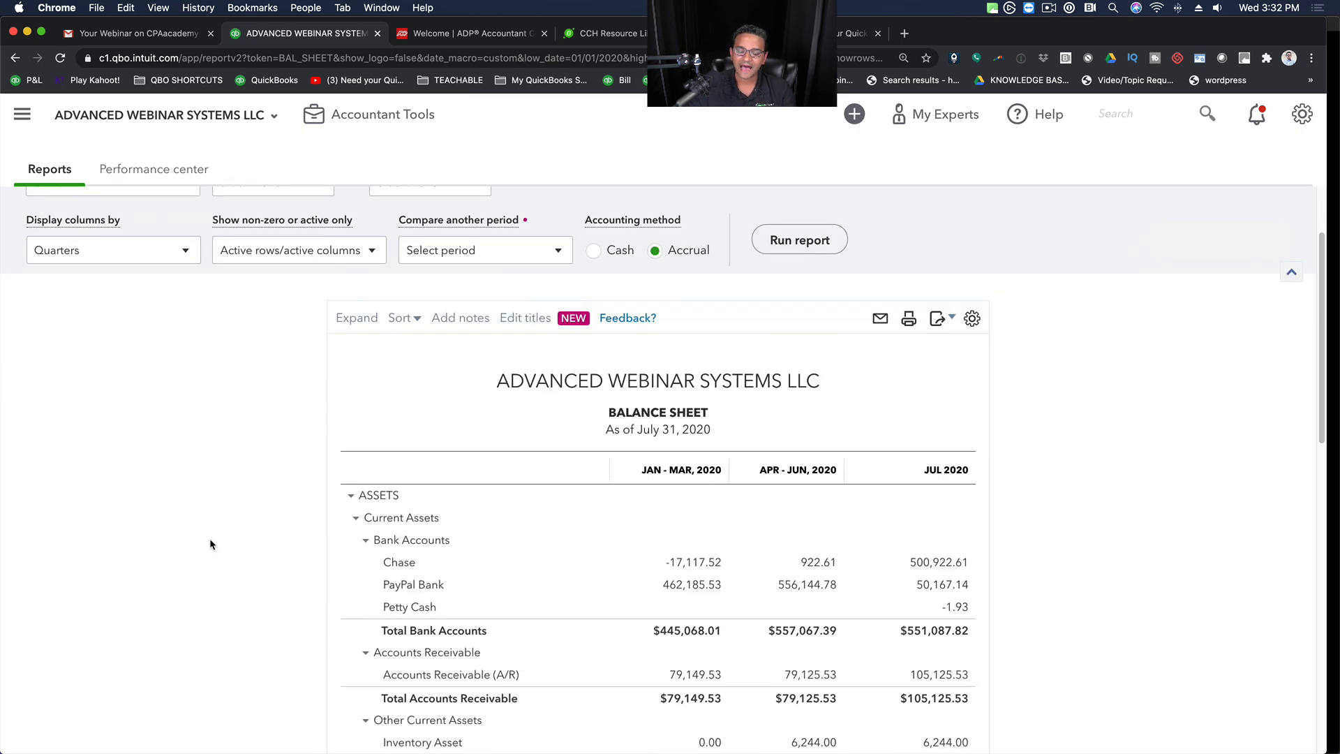
{"action": "left_click", "coordinate": [363, 495]}
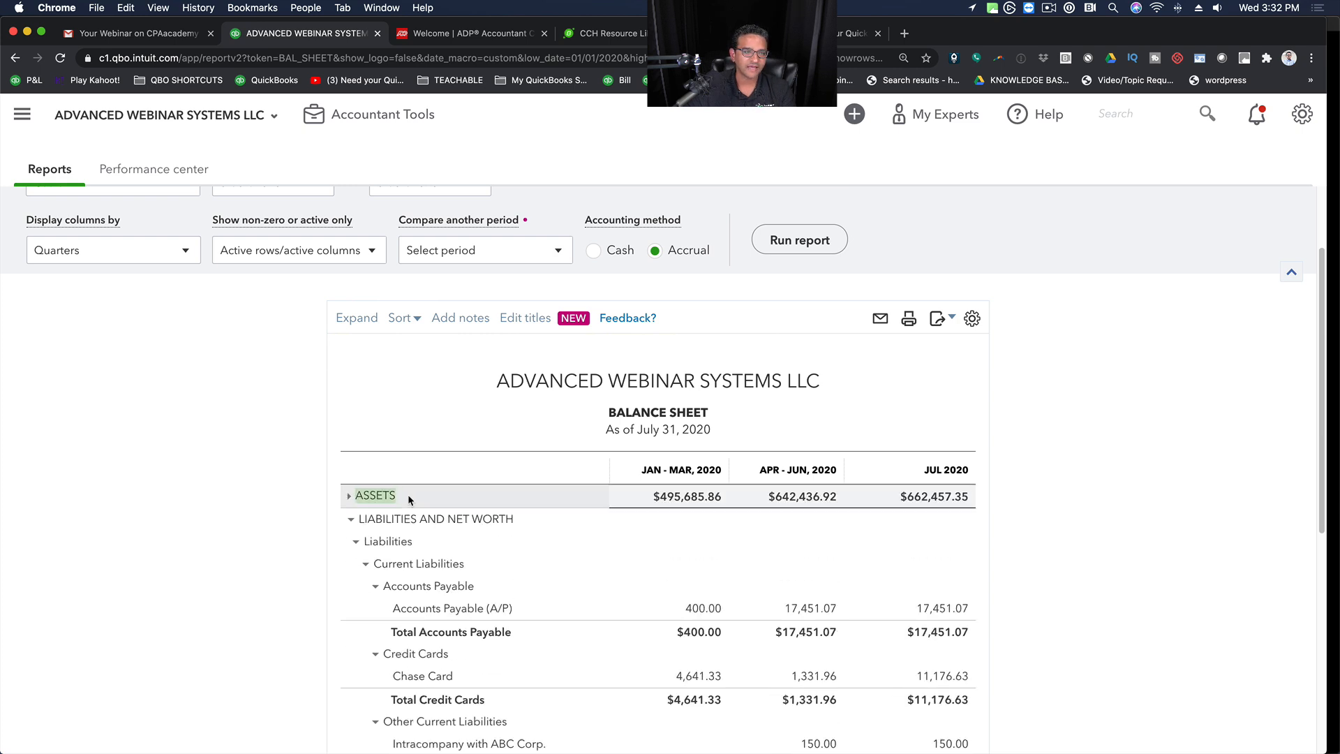
{"action": "left_click", "coordinate": [357, 543]}
{"action": "left_click", "coordinate": [350, 518]}
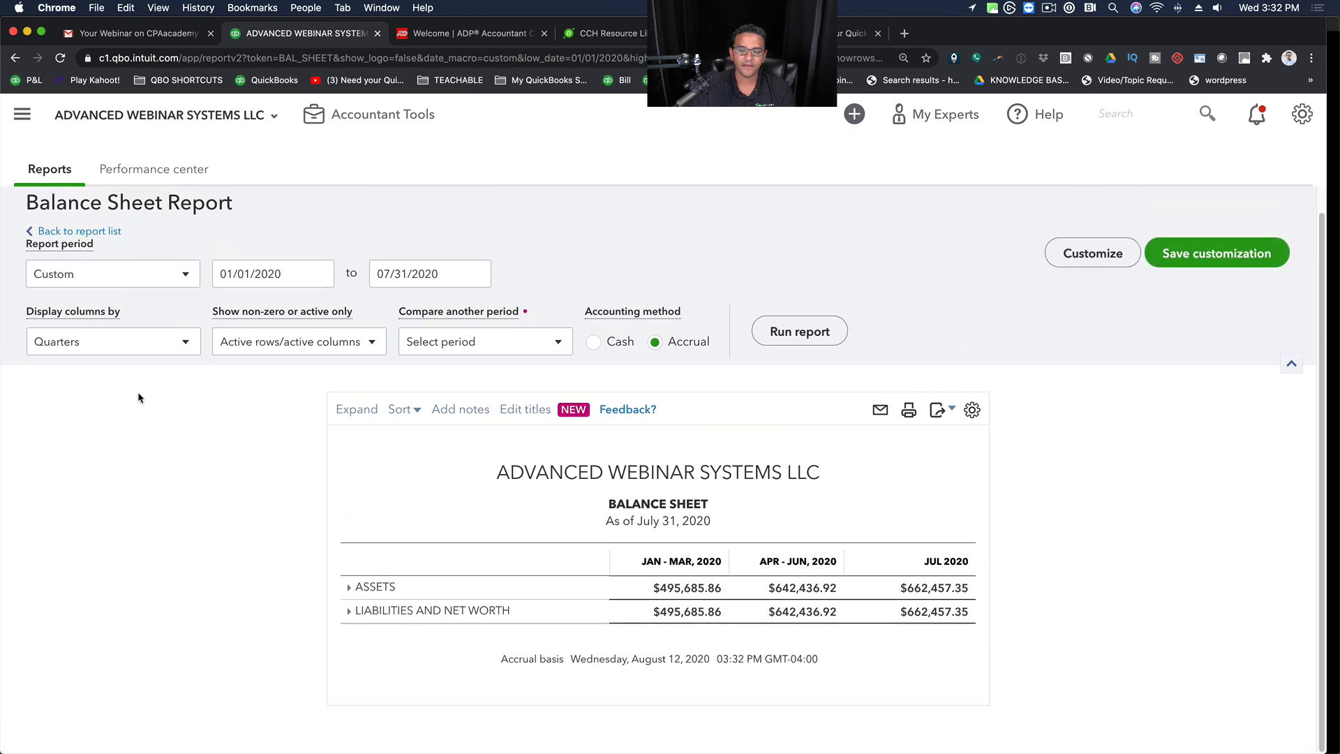
Step: Return to the report list and open the Profit and Loss report from Favorites
{"action": "scroll", "coordinate": [73, 279], "scroll_direction": "up", "scroll_amount": 1}
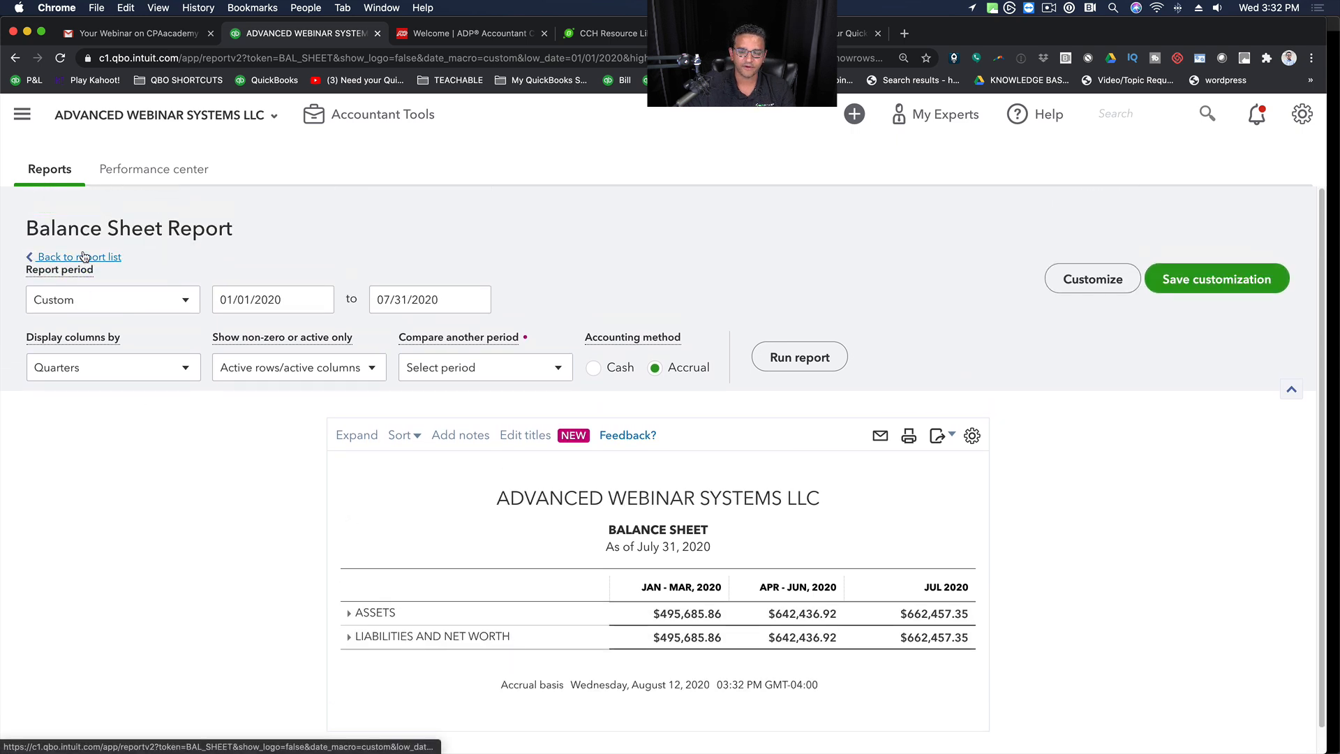
{"action": "left_click", "coordinate": [83, 257]}
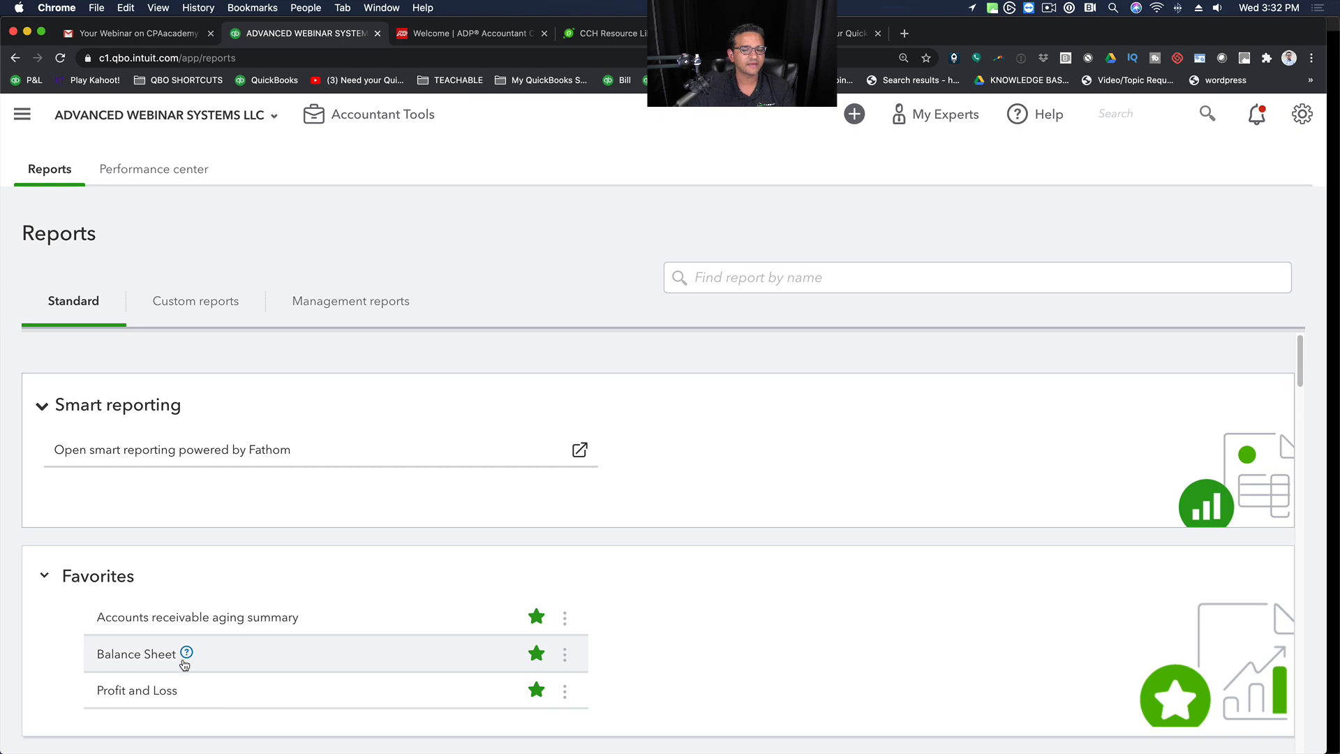
{"action": "scroll", "coordinate": [184, 635], "scroll_direction": "down", "scroll_amount": 2}
{"action": "left_click", "coordinate": [136, 580]}
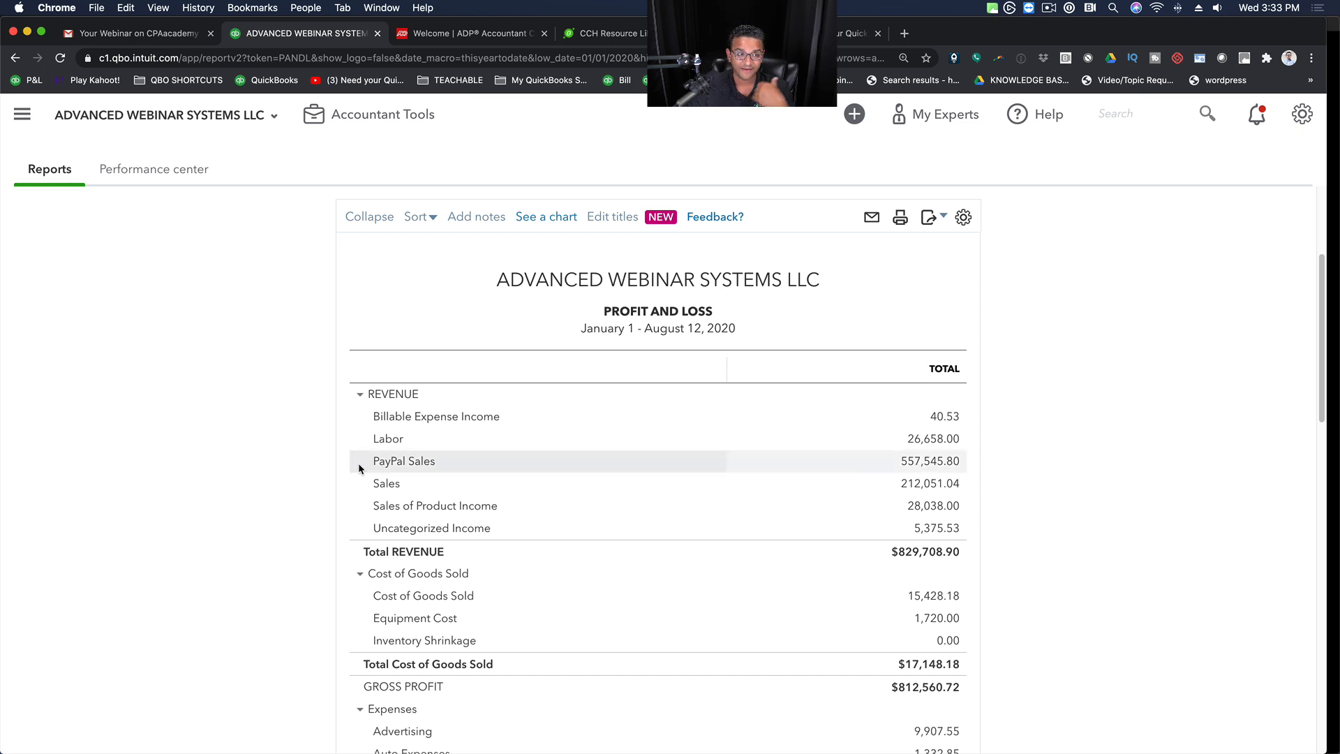
Step: Clear the custom Income section title in the Profit and Loss section titles, save, and rerun the report
{"action": "left_click", "coordinate": [601, 217]}
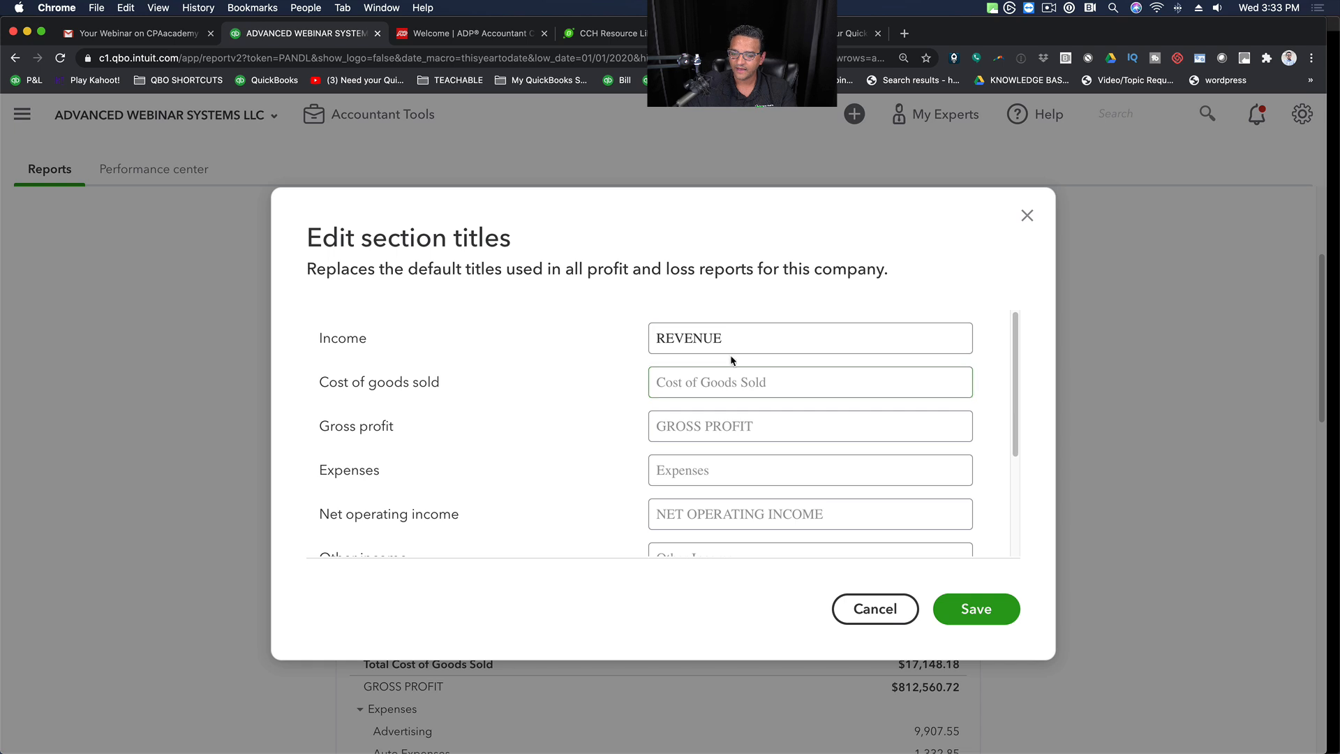
{"action": "key", "text": "BackSpace"}
{"action": "scroll", "coordinate": [695, 391], "scroll_direction": "down", "scroll_amount": 3}
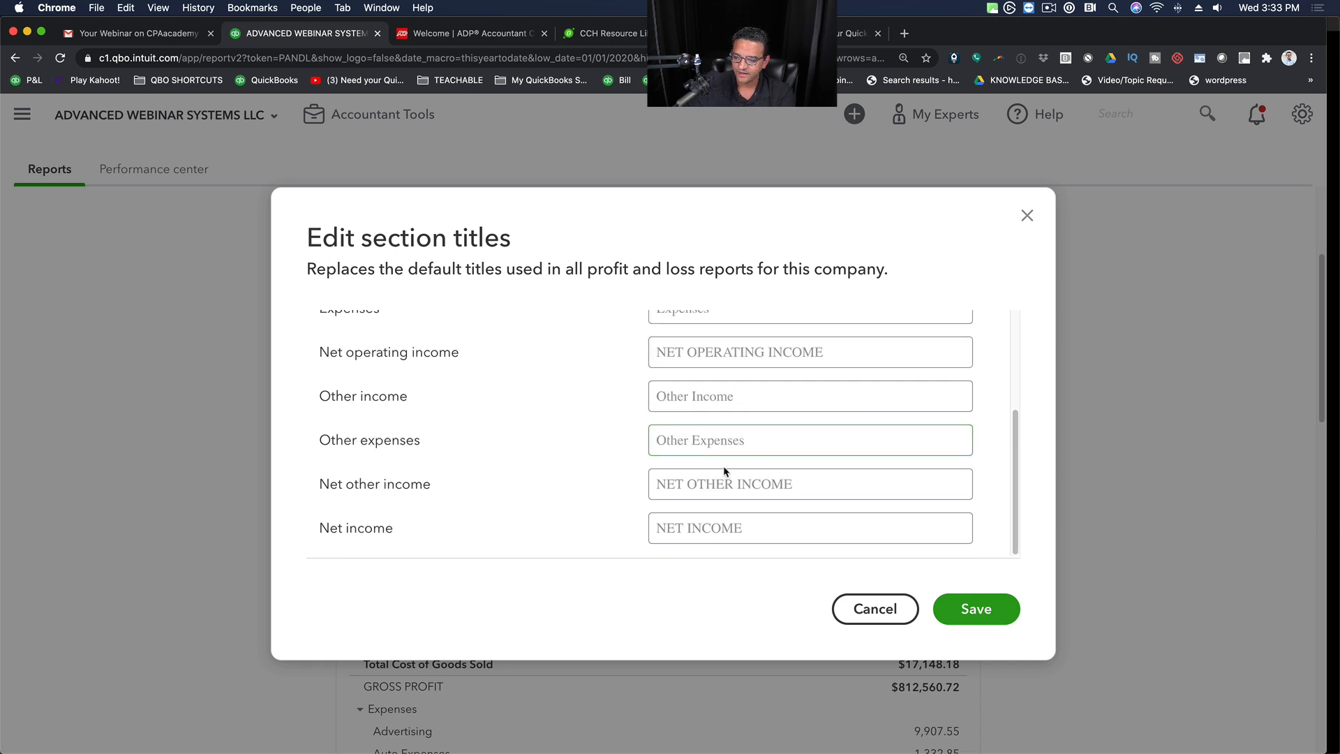
{"action": "scroll", "coordinate": [729, 466], "scroll_direction": "up", "scroll_amount": 3}
{"action": "left_click", "coordinate": [968, 609]}
{"action": "left_click", "coordinate": [662, 492]}
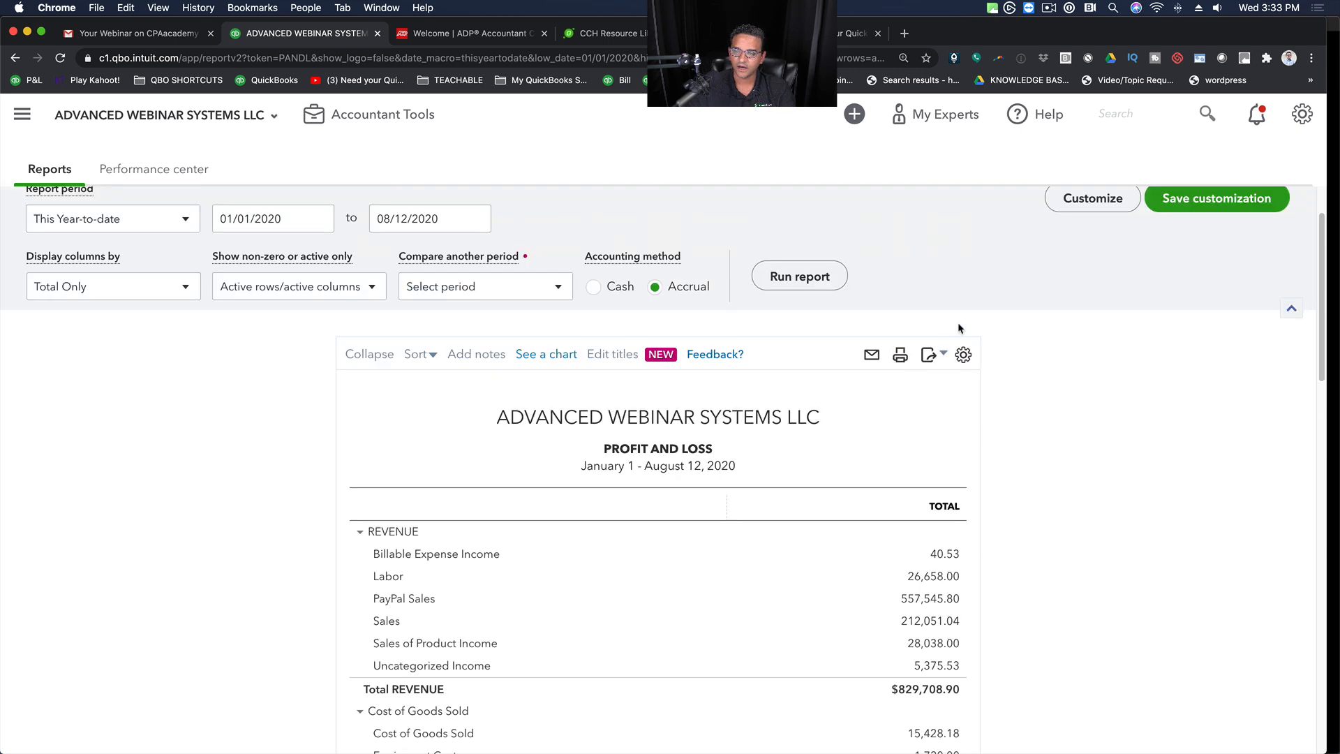
{"action": "left_click", "coordinate": [821, 273]}
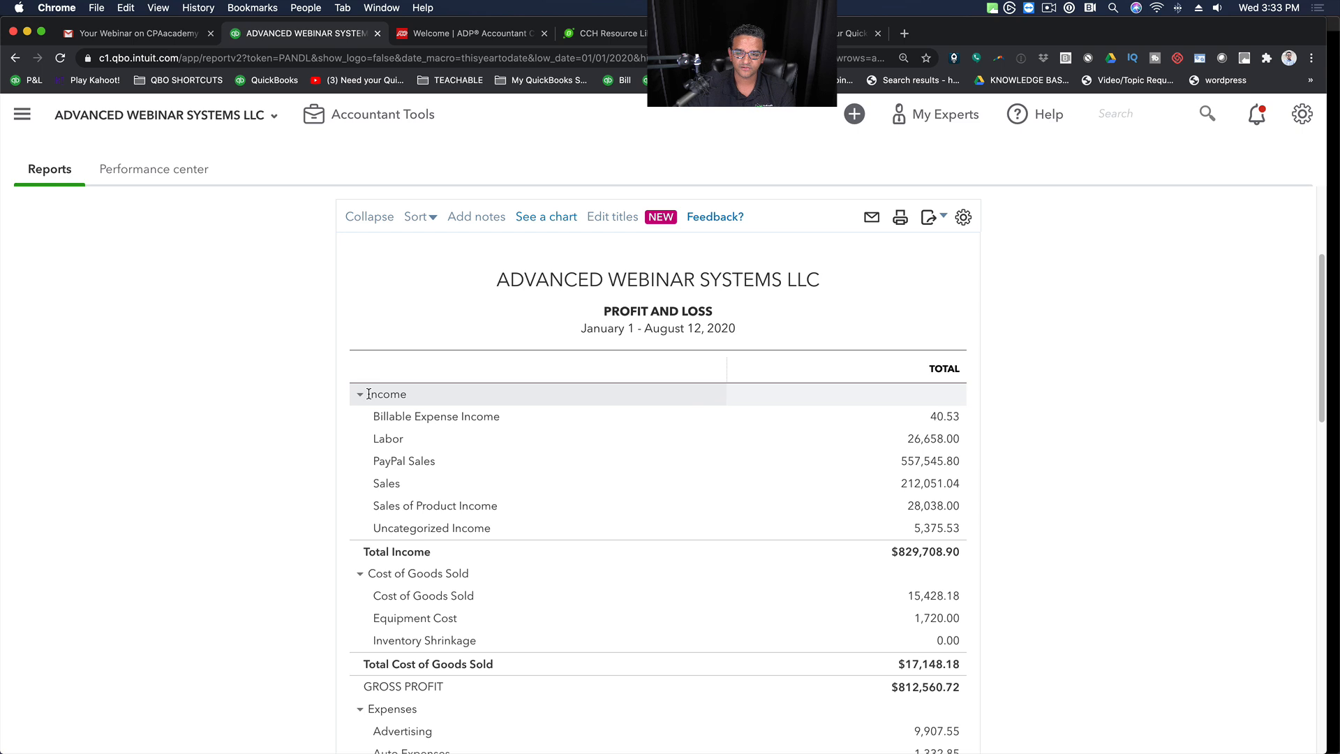
Step: Collapse the Income, Cost of Goods Sold, Expenses, Other Income and Other Expenses sections of the Profit and Loss report
{"action": "left_click_drag", "start_coordinate": [369, 395], "coordinate": [329, 391]}
{"action": "left_click", "coordinate": [314, 561]}
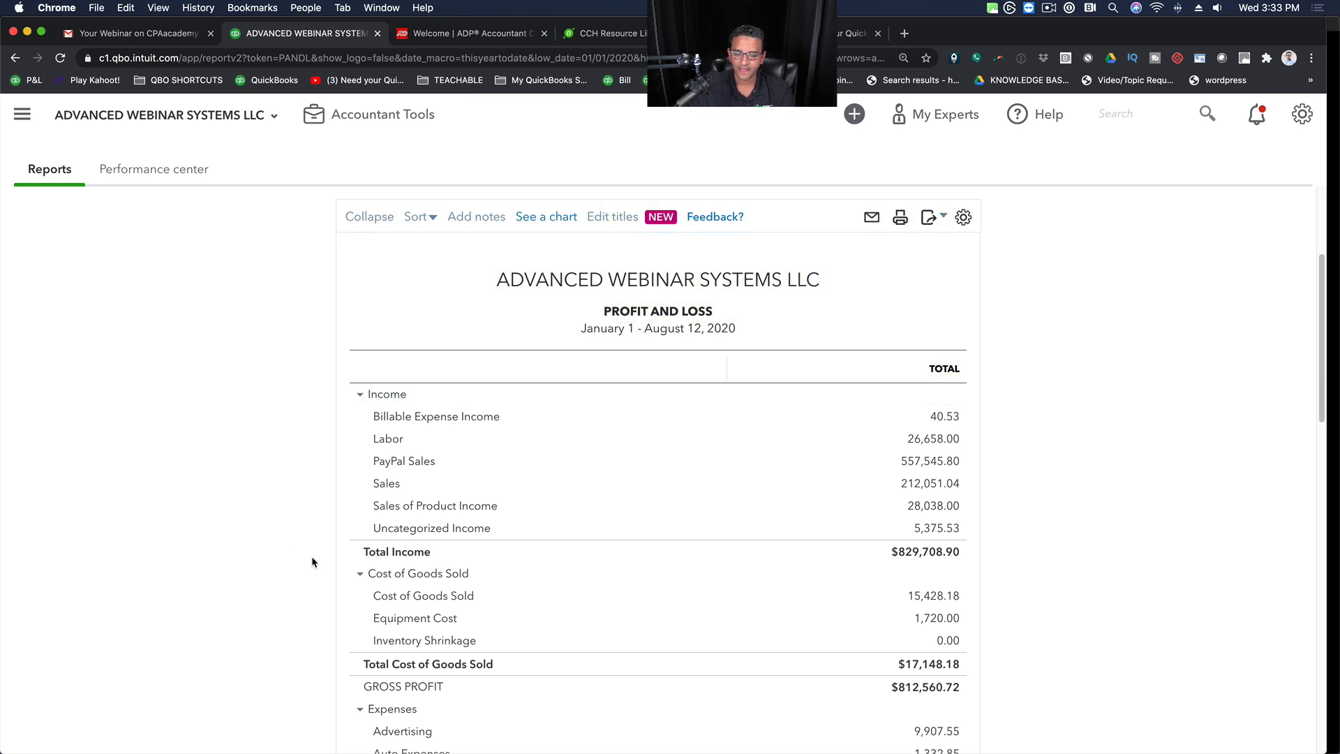
{"action": "mouse_move", "coordinate": [371, 573]}
{"action": "left_mouse_down"}
{"action": "mouse_move", "coordinate": [469, 586]}
{"action": "mouse_move", "coordinate": [377, 571]}
{"action": "left_mouse_up"}
{"action": "left_click", "coordinate": [362, 574]}
{"action": "scroll", "coordinate": [367, 527], "scroll_direction": "down", "scroll_amount": 3}
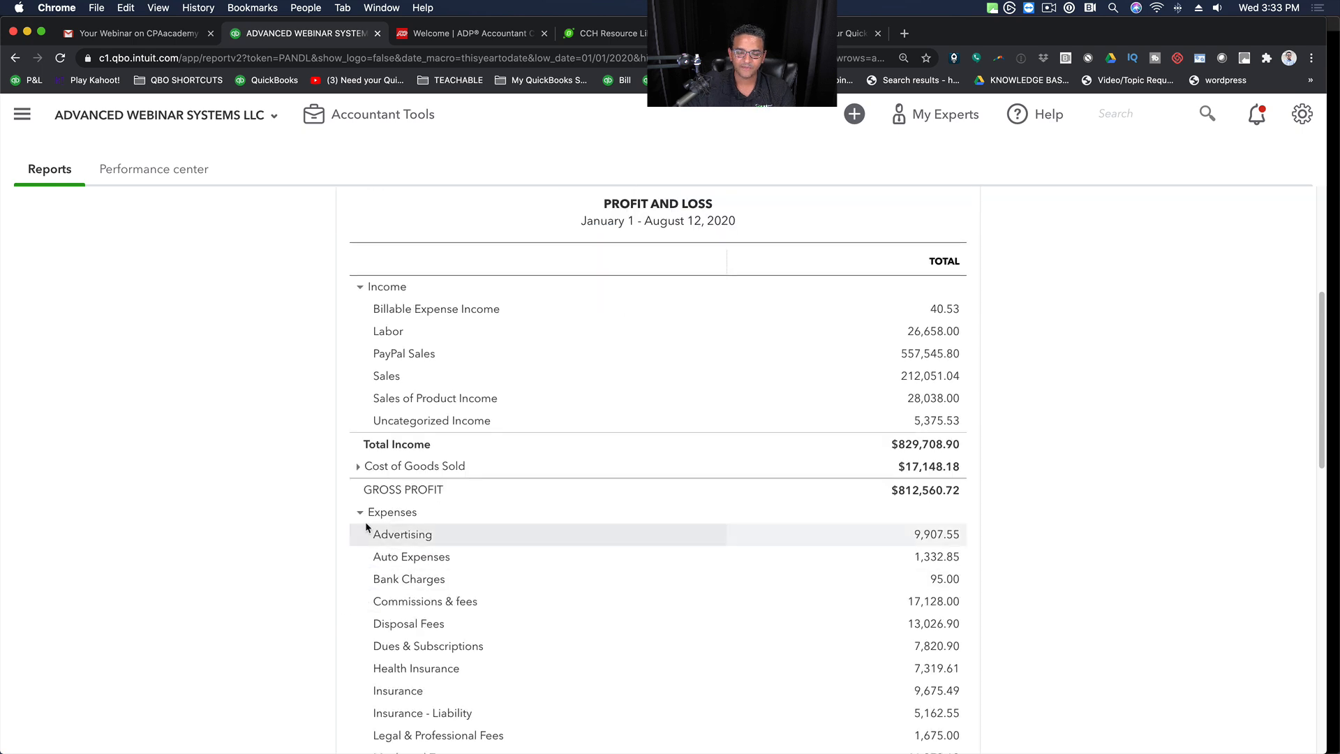
{"action": "left_click_drag", "start_coordinate": [372, 511], "coordinate": [224, 497]}
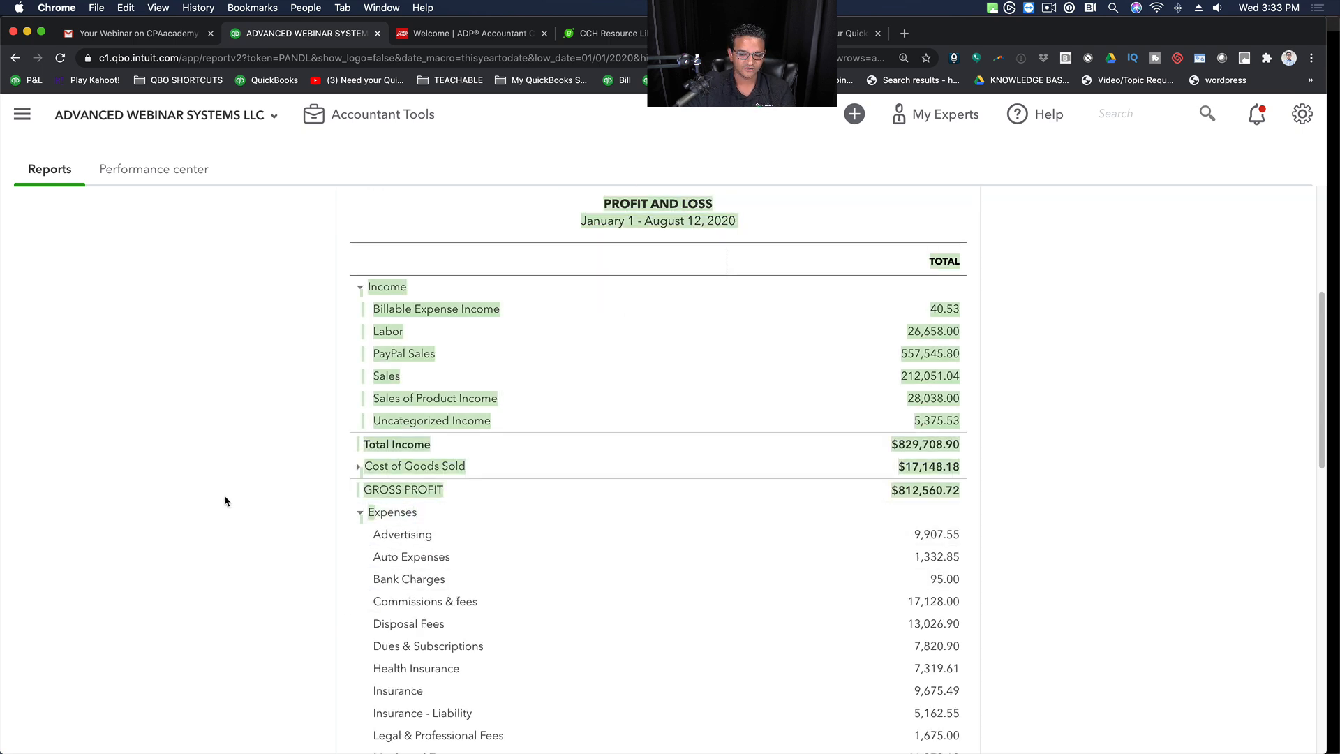
{"action": "left_click", "coordinate": [224, 497]}
{"action": "left_click", "coordinate": [358, 287]}
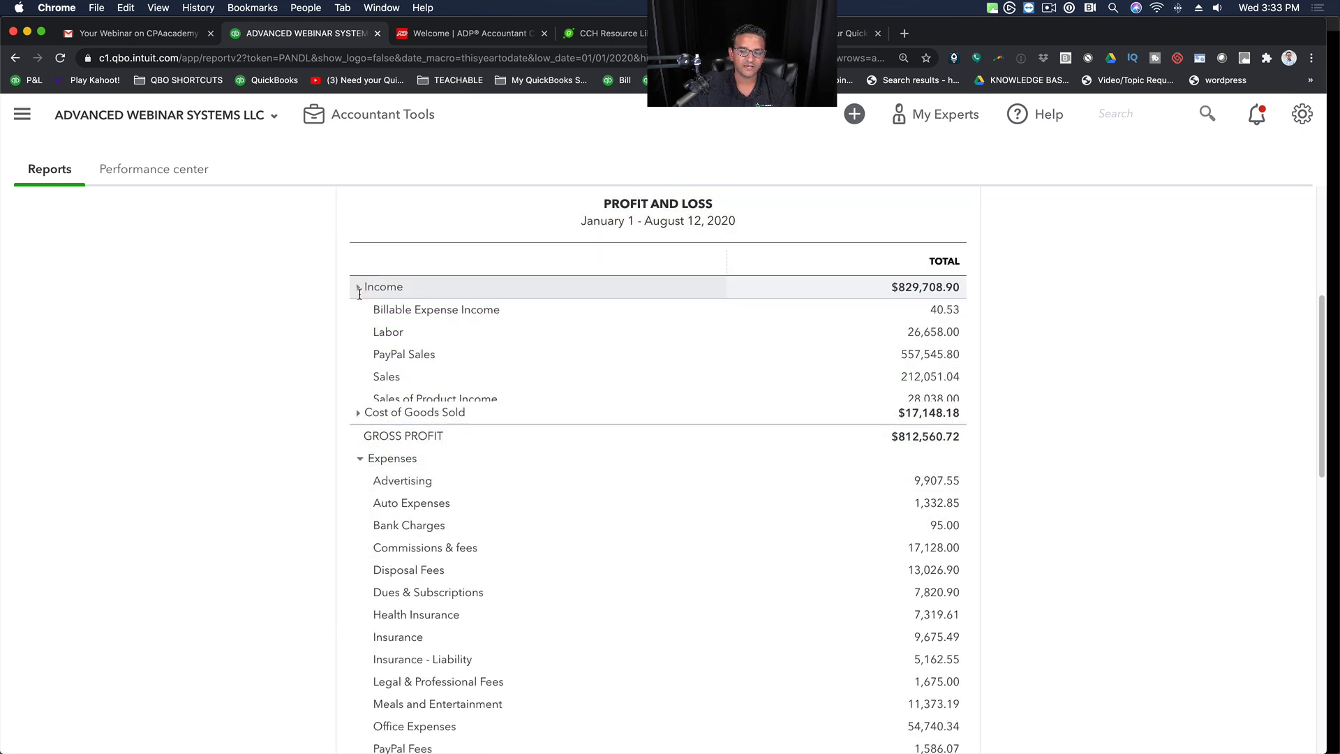
{"action": "left_click", "coordinate": [358, 357]}
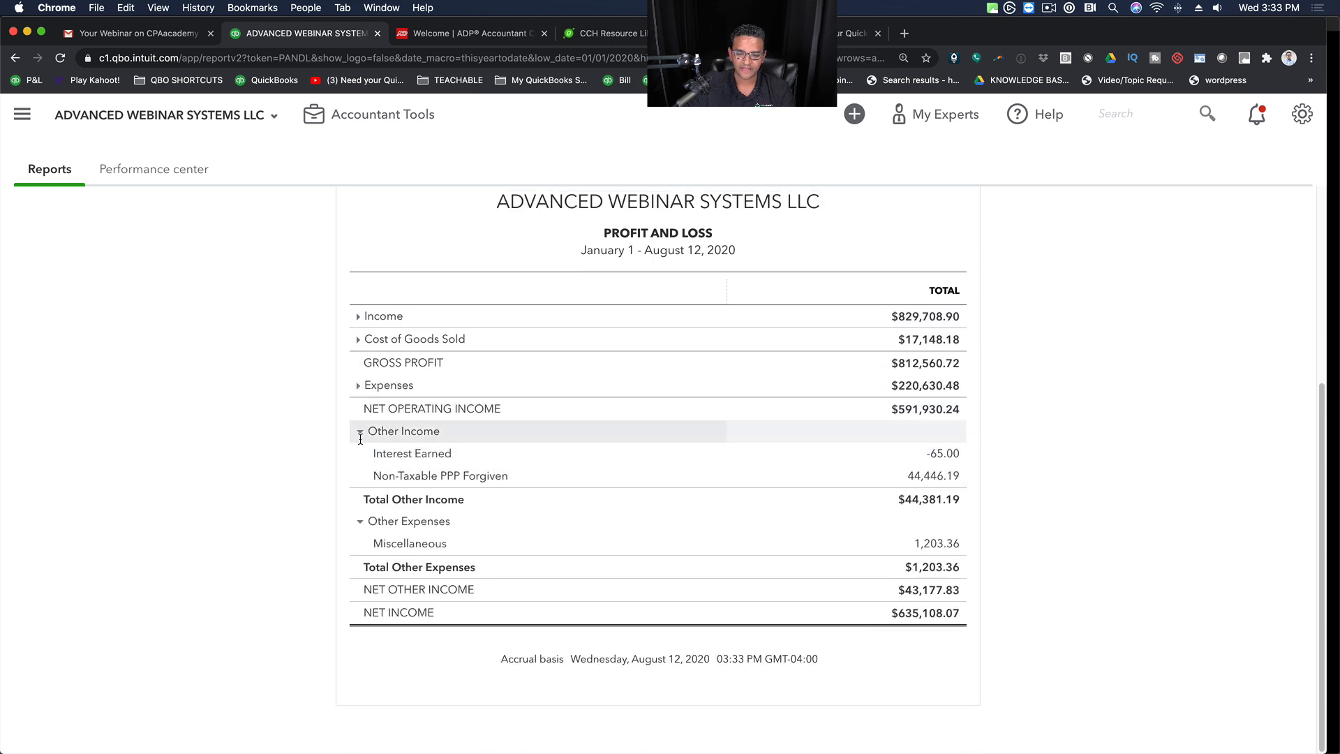
{"action": "left_click", "coordinate": [358, 452]}
{"action": "left_click", "coordinate": [359, 522]}
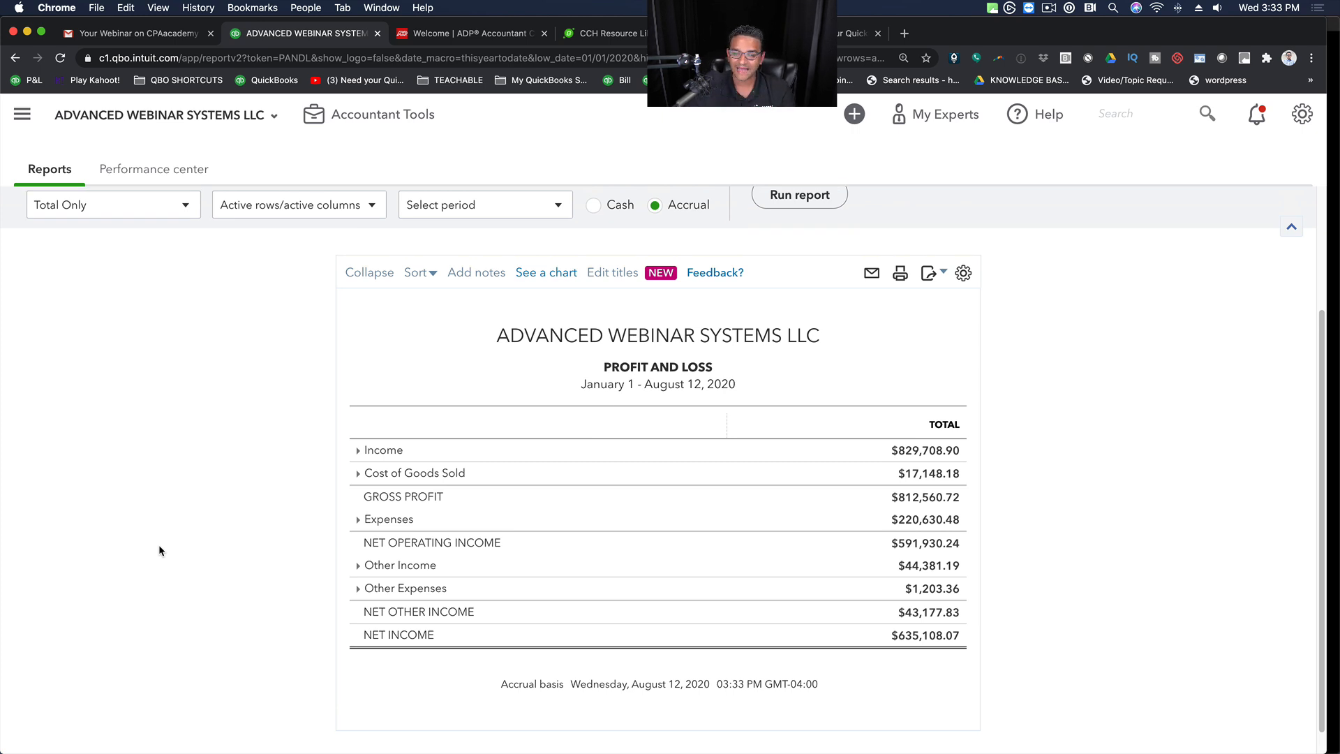
Step: Edit the report's section titles, renaming Income to SALES and Cost of goods sold to COST OF SALES
{"action": "left_click", "coordinate": [614, 272]}
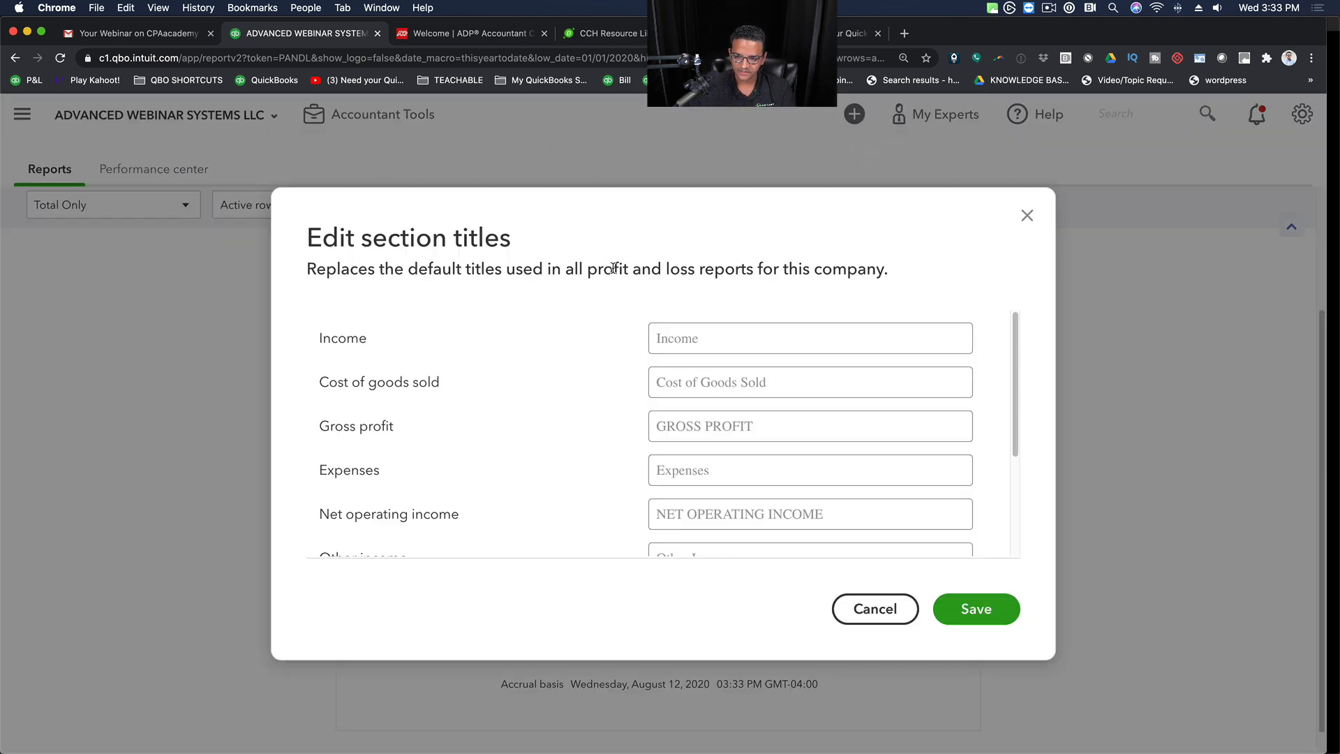
{"action": "left_click", "coordinate": [697, 338]}
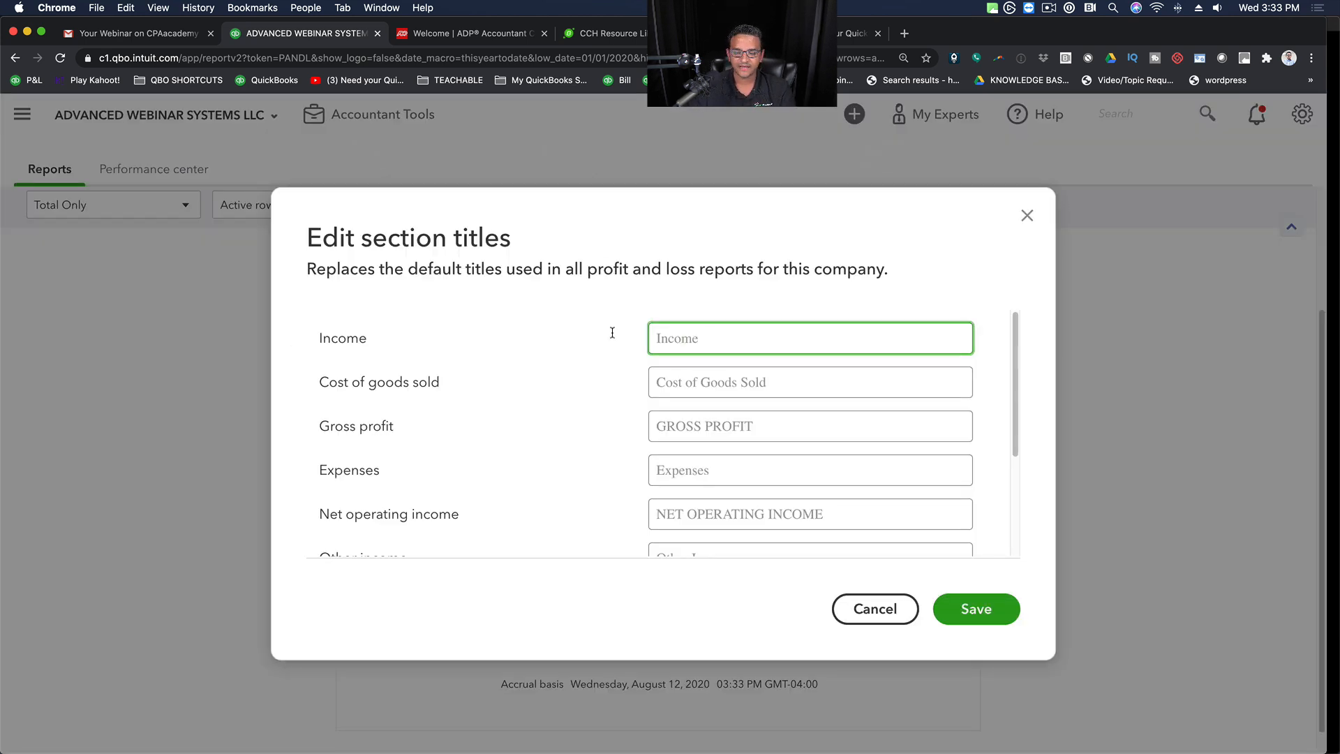
{"action": "left_click_drag", "start_coordinate": [613, 333], "coordinate": [557, 331]}
{"action": "type", "text": "SALES"}
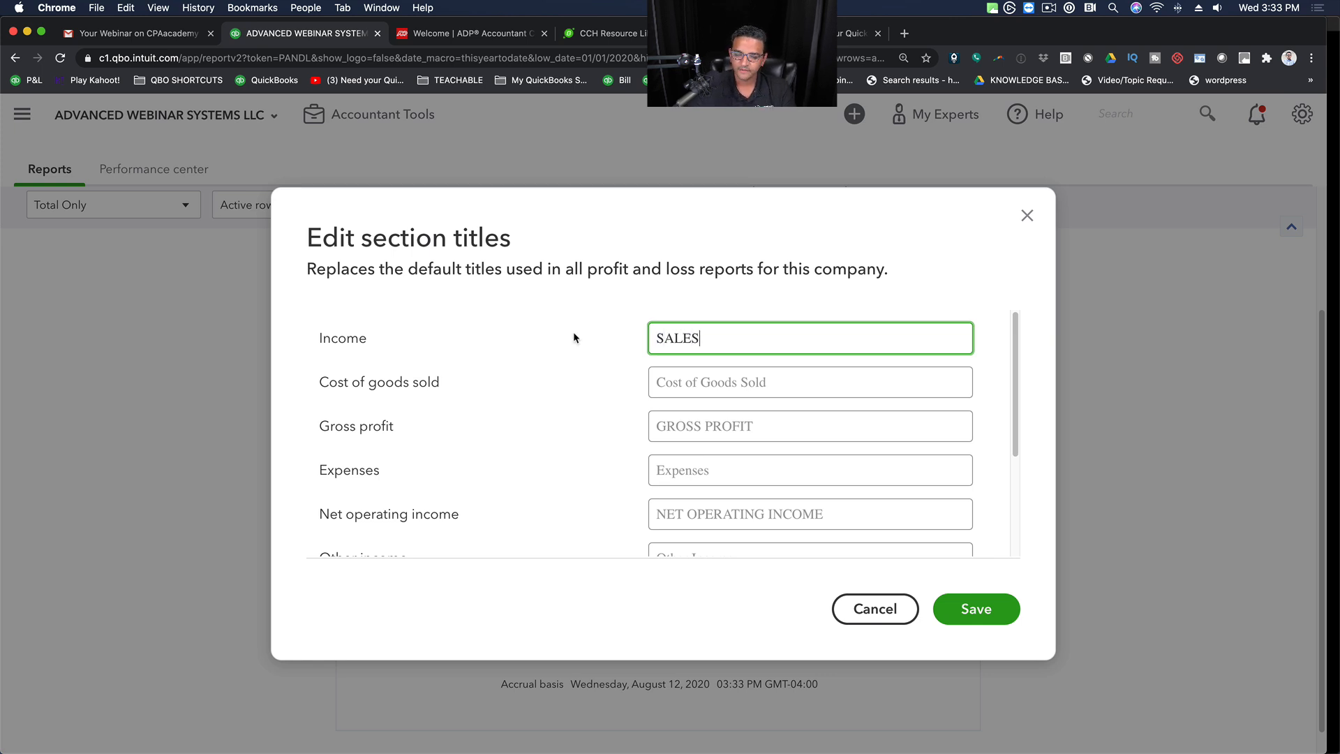
{"action": "left_click", "coordinate": [795, 385]}
{"action": "left_click_drag", "start_coordinate": [814, 383], "coordinate": [550, 346]}
{"action": "type", "text": "CO"}
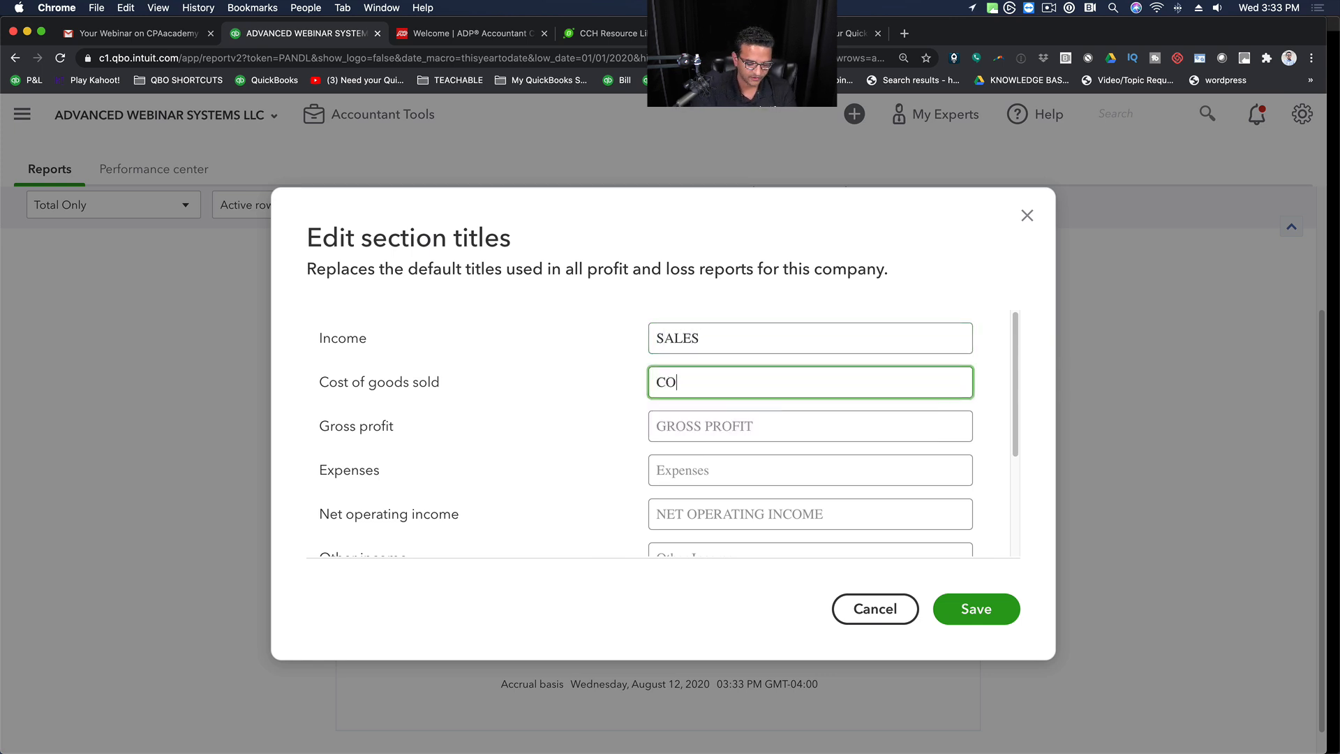
{"action": "type", "text": "ST OF SALES"}
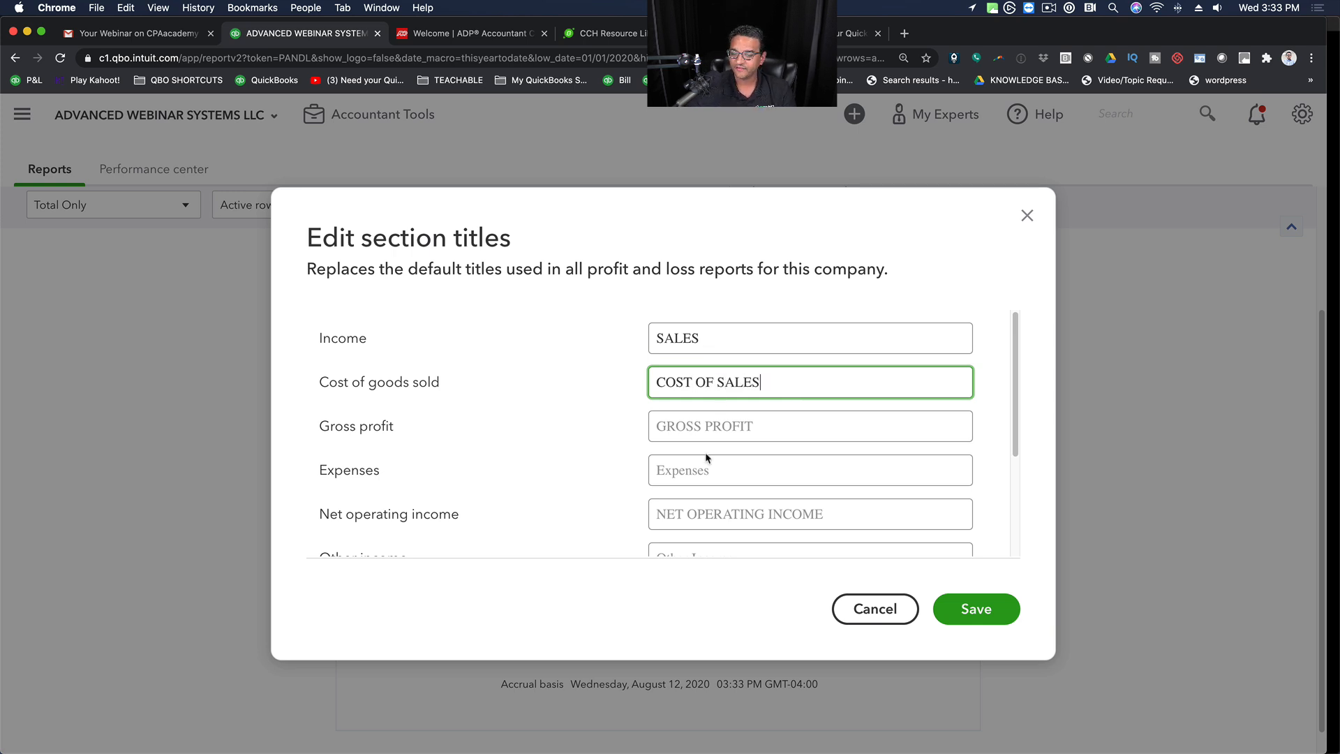
Step: Set the Expenses section title to OPERATING EXPENSES
{"action": "left_click", "coordinate": [738, 467]}
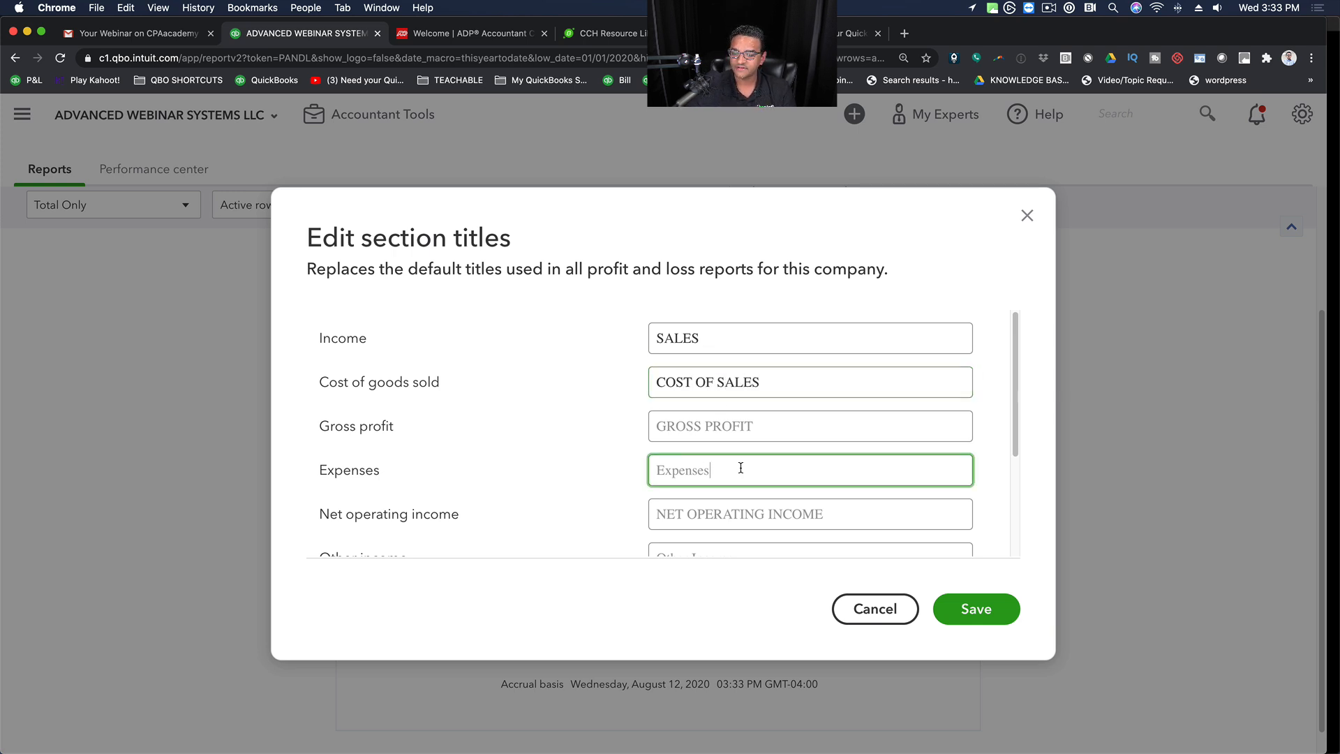
{"action": "left_click_drag", "start_coordinate": [739, 467], "coordinate": [614, 455]}
{"action": "type", "text": "OPER"}
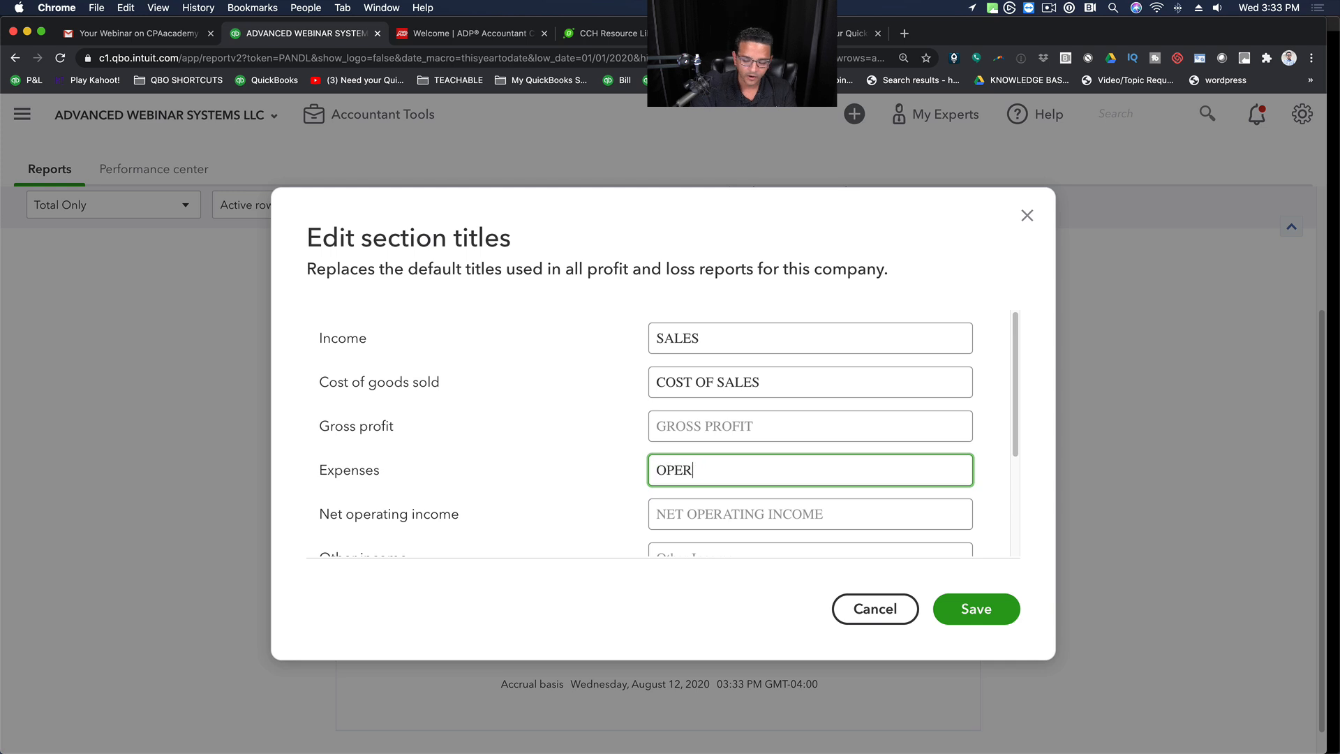
{"action": "type", "text": "ATING EXPENSES"}
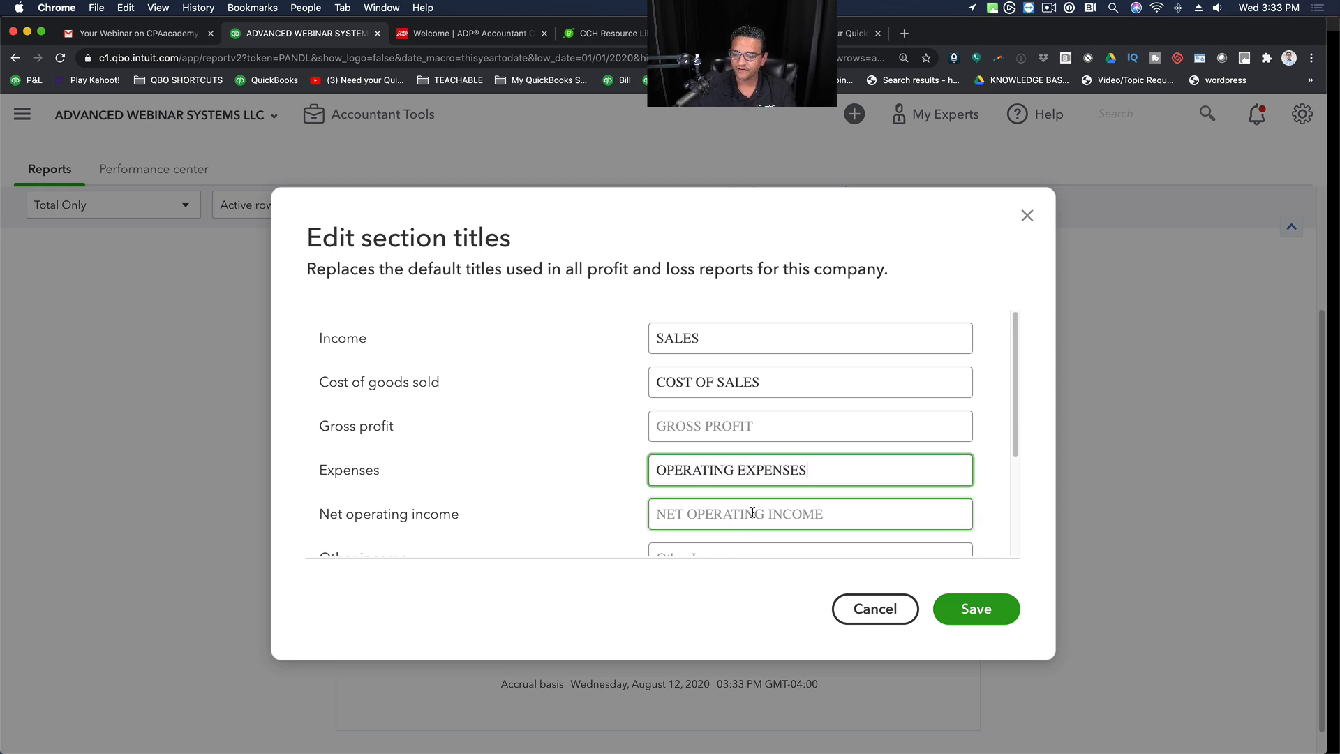
Step: Set the Other income section title to Extraordinary Income, correcting the spelling of its first word
{"action": "scroll", "coordinate": [752, 513], "scroll_direction": "down", "scroll_amount": 5}
{"action": "left_click", "coordinate": [705, 393]}
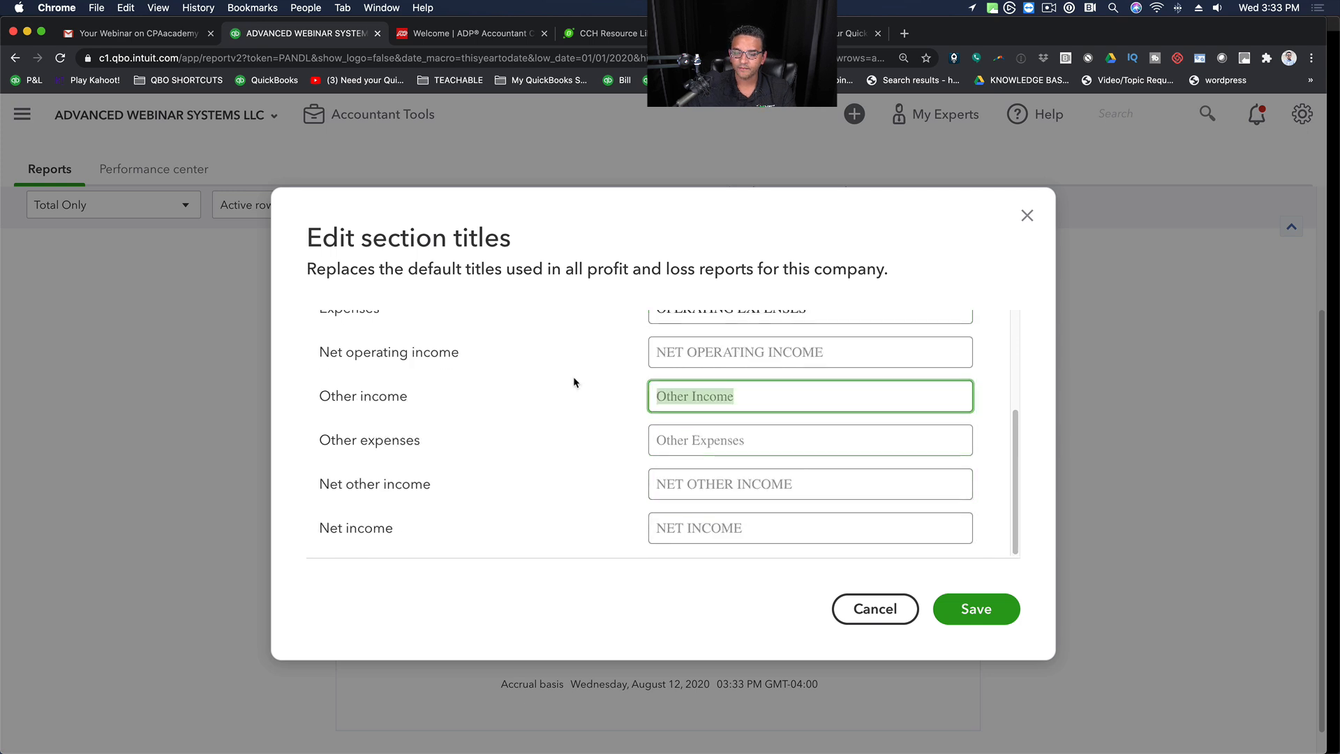
{"action": "type", "text": "Extra"}
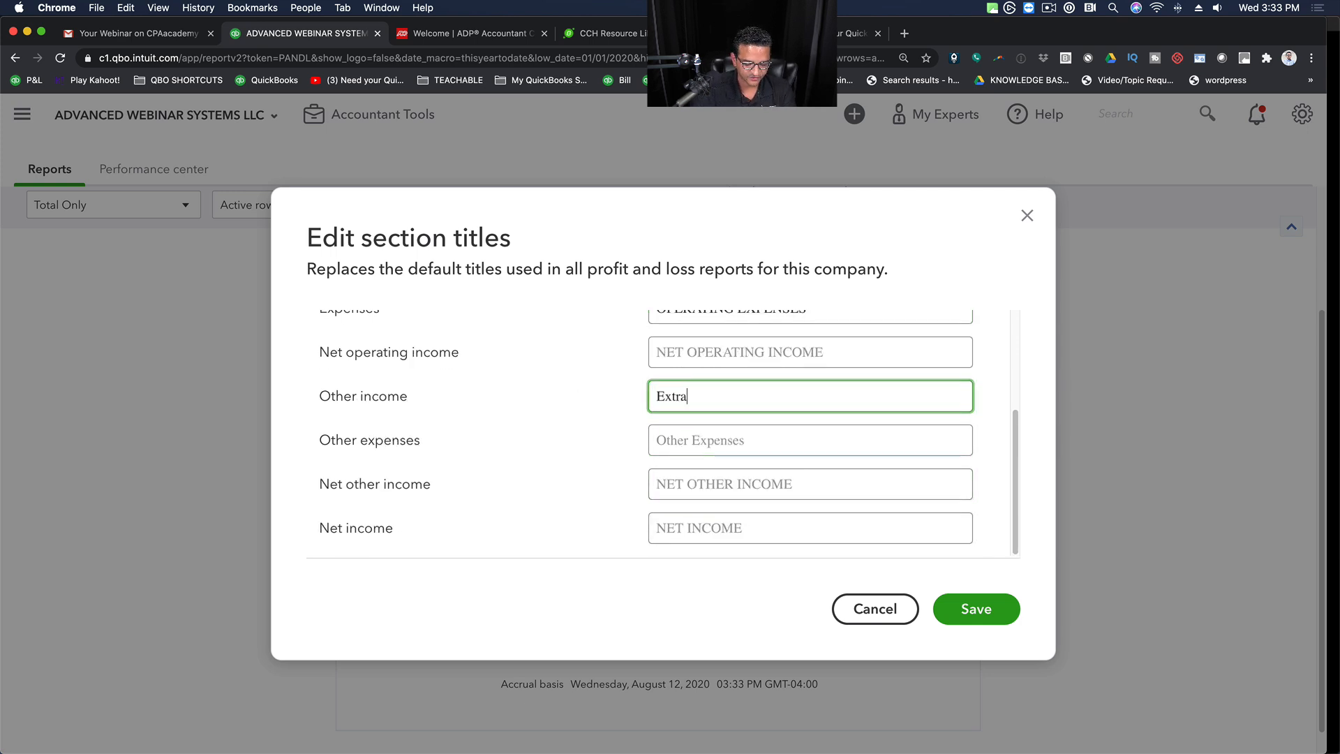
{"action": "type", "text": "ordinaty "}
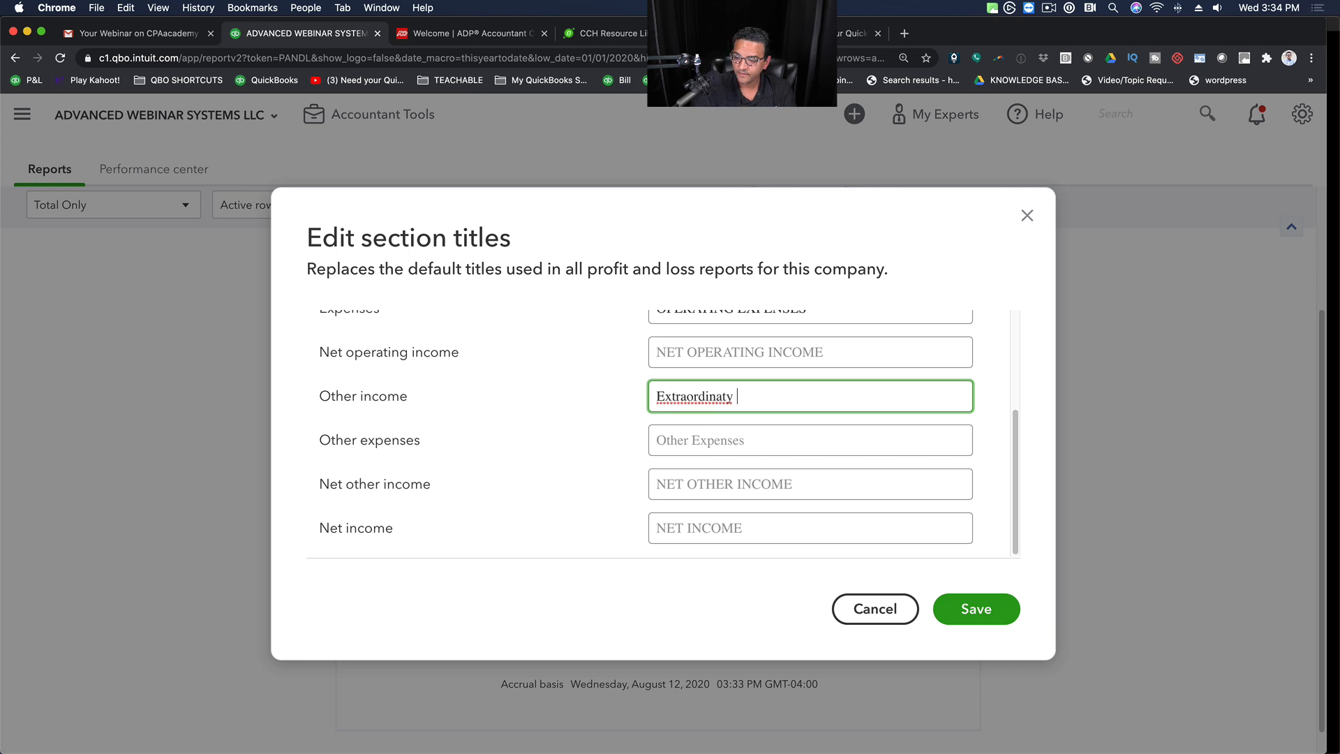
{"action": "type", "text": "Income"}
{"action": "right_click", "coordinate": [690, 395]}
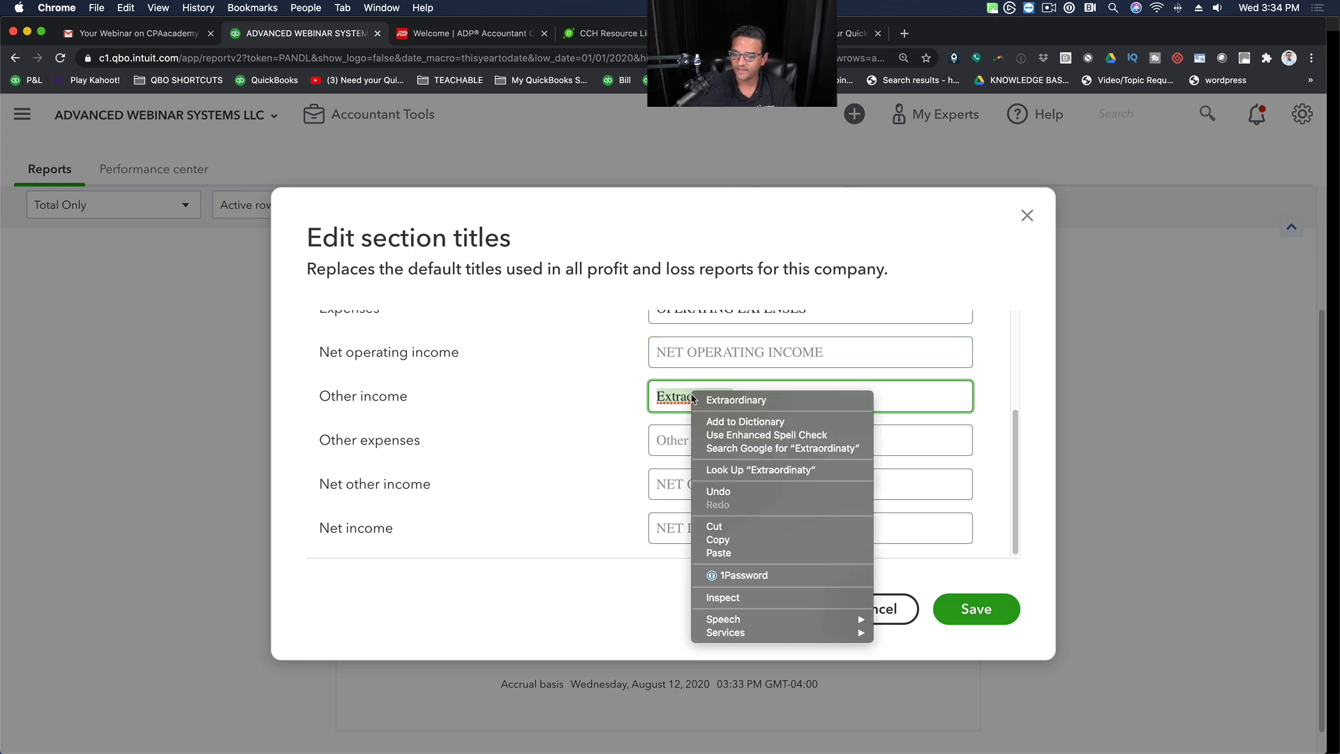
{"action": "left_click", "coordinate": [738, 402]}
Step: Reuse the Other income title for Other expenses and change it to Extraordinary Expenses
{"action": "left_click_drag", "start_coordinate": [816, 392], "coordinate": [609, 375]}
{"action": "key", "text": "super+c"}
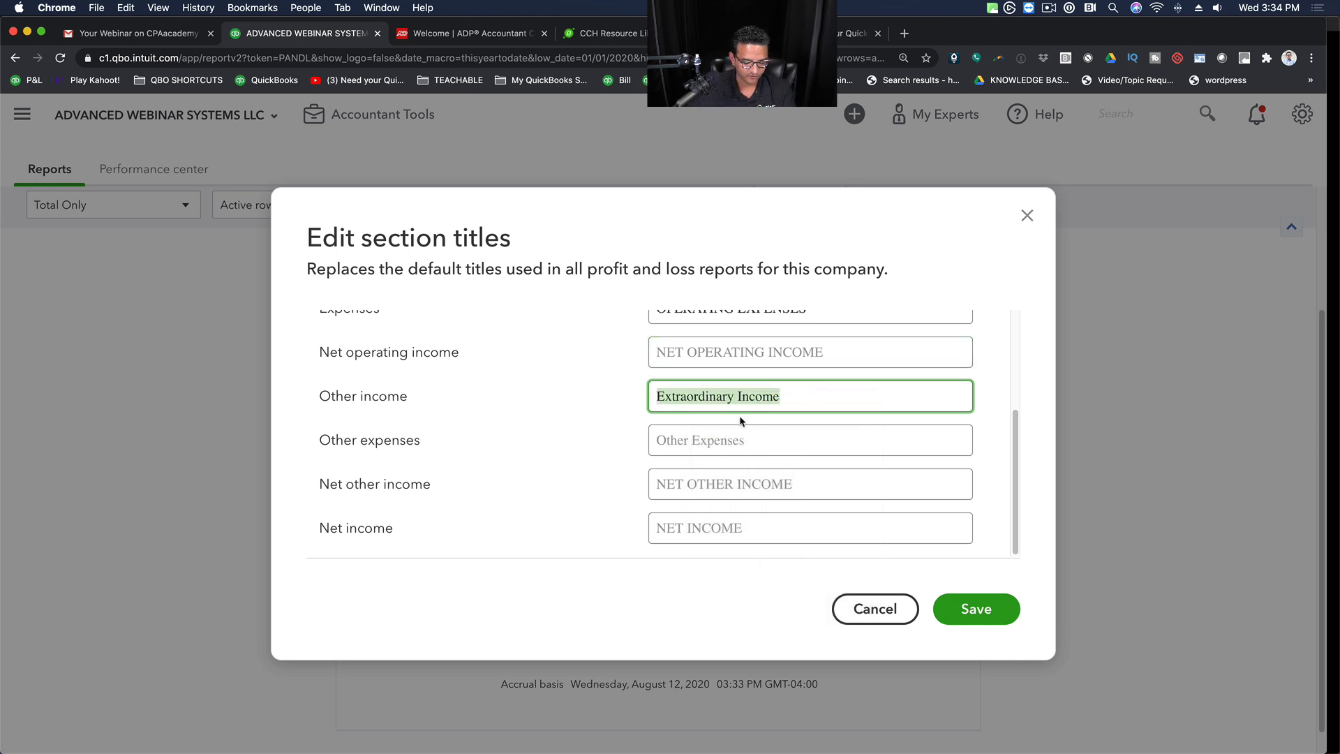
{"action": "left_click", "coordinate": [726, 448]}
{"action": "key", "text": "super+a"}
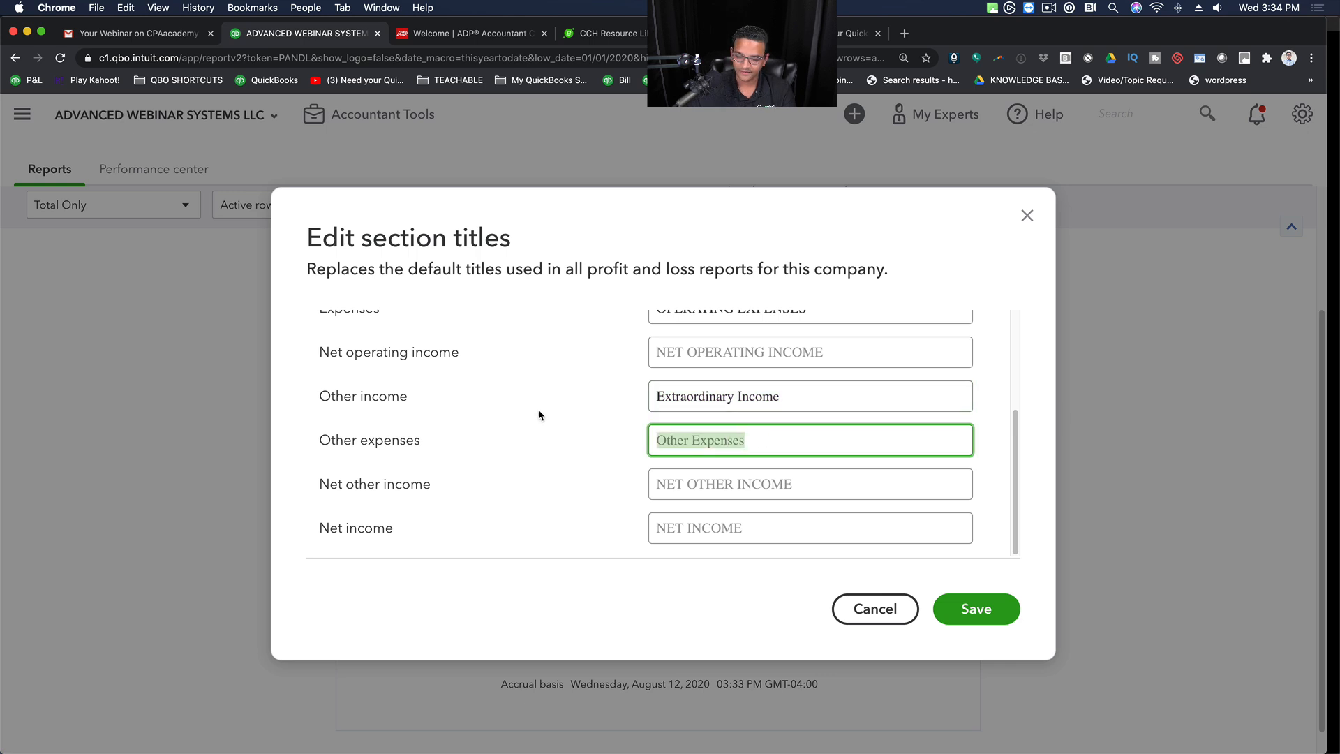
{"action": "key", "text": "super+v"}
{"action": "left_click_drag", "start_coordinate": [737, 438], "coordinate": [850, 448]}
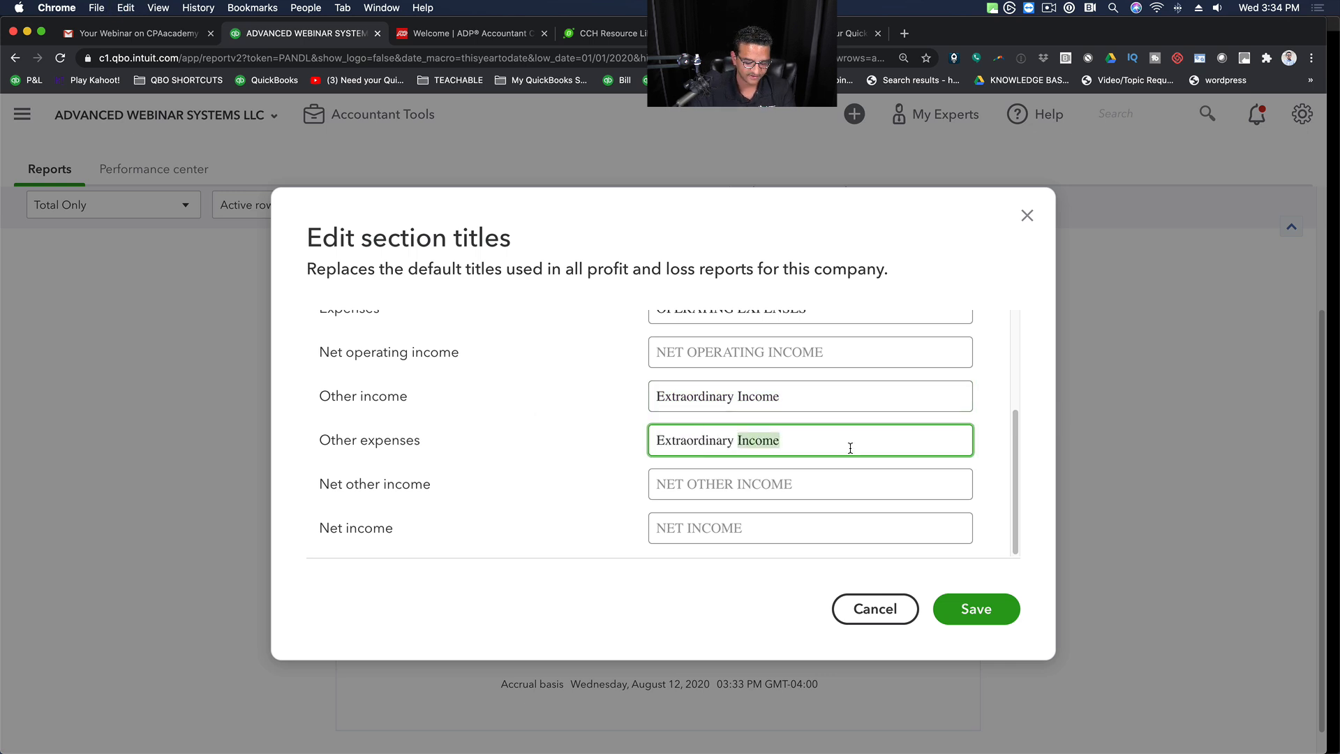
{"action": "type", "text": "Expenses"}
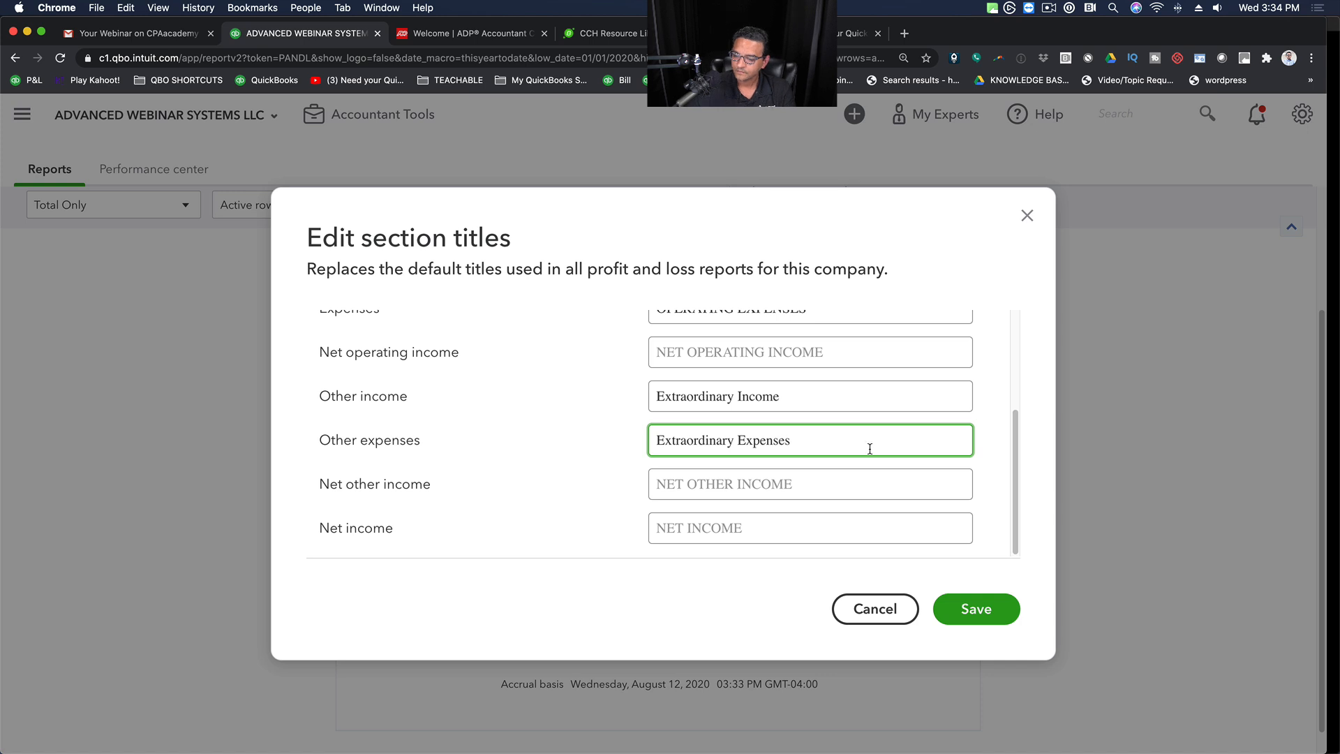
Step: Save the edited section titles and rerun the Profit and Loss report
{"action": "left_click", "coordinate": [684, 482]}
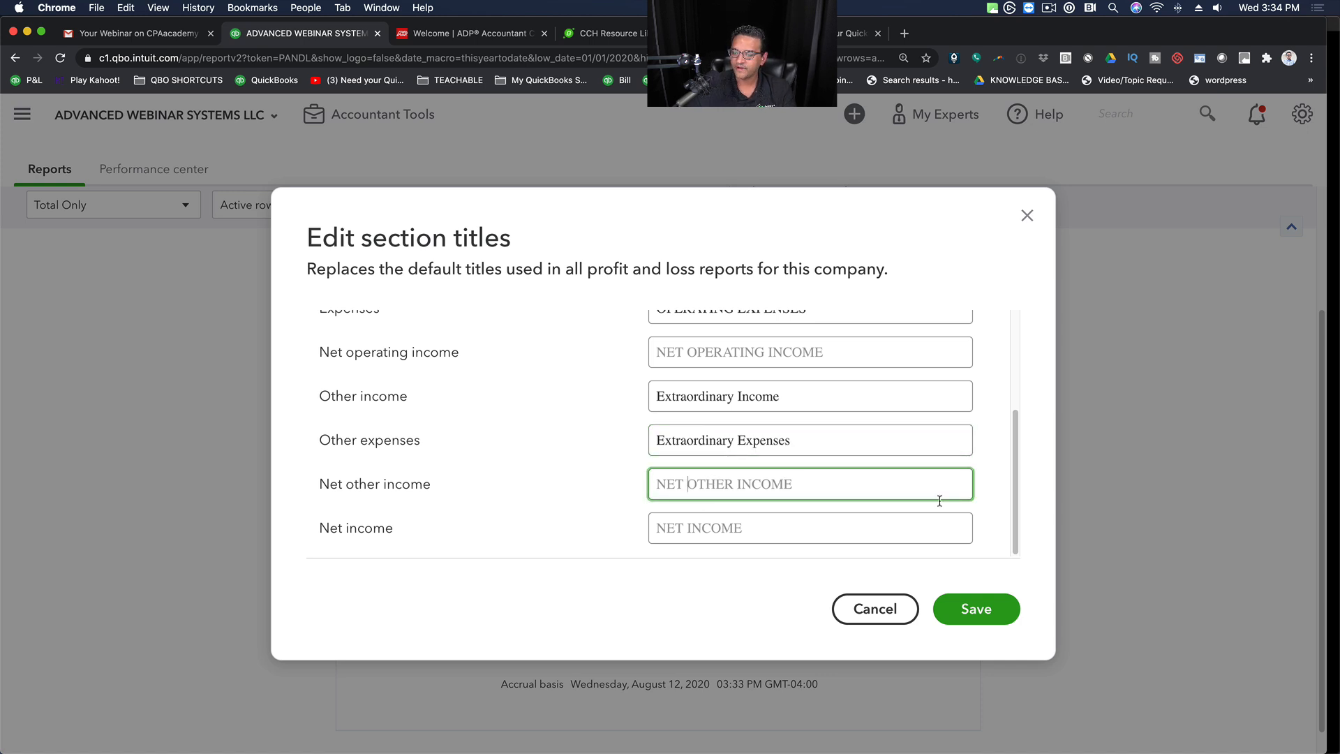
{"action": "left_click", "coordinate": [995, 611]}
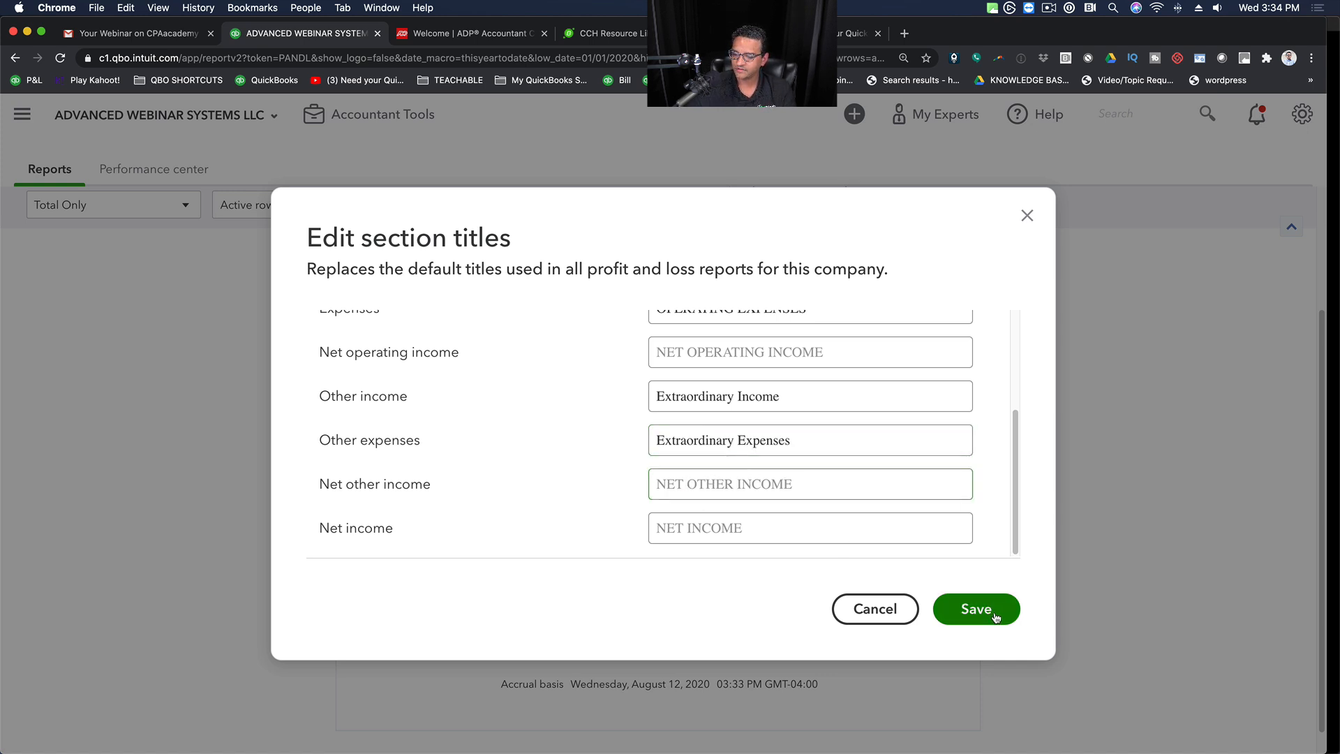
{"action": "left_click", "coordinate": [680, 501]}
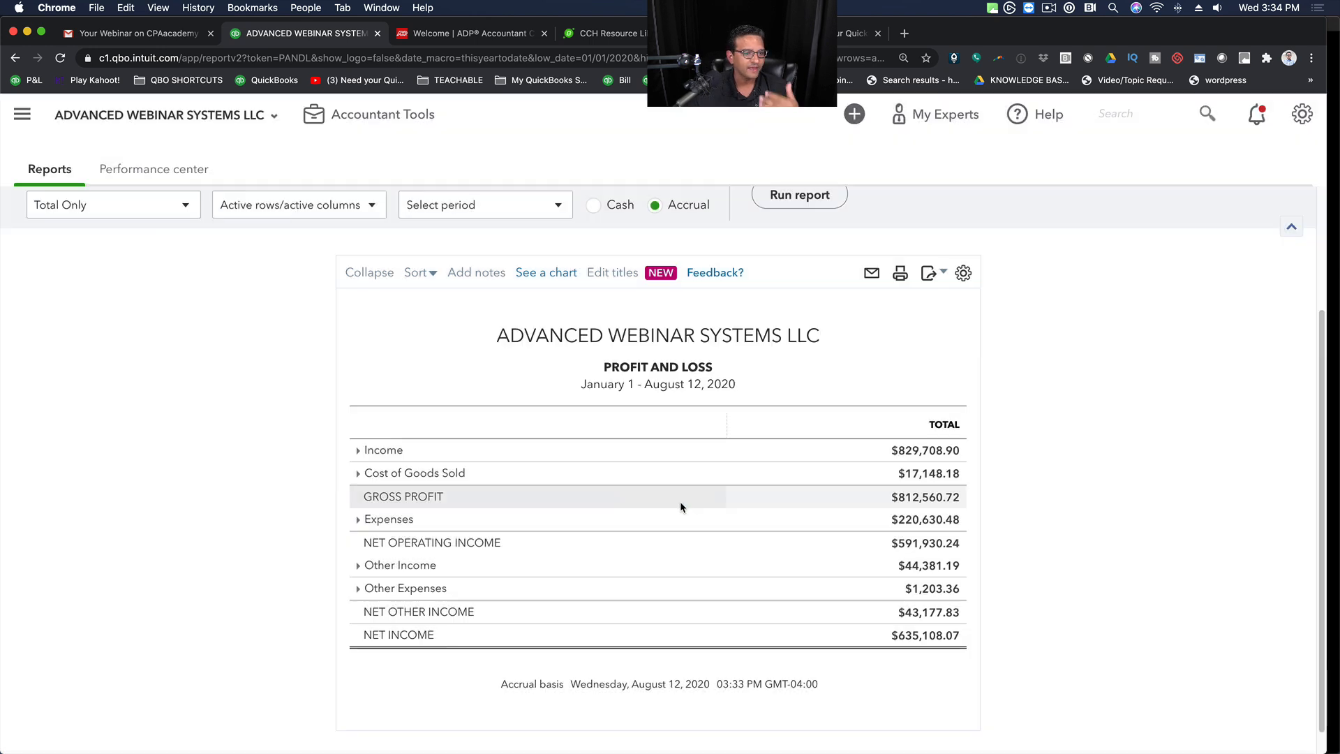
{"action": "left_click", "coordinate": [800, 198]}
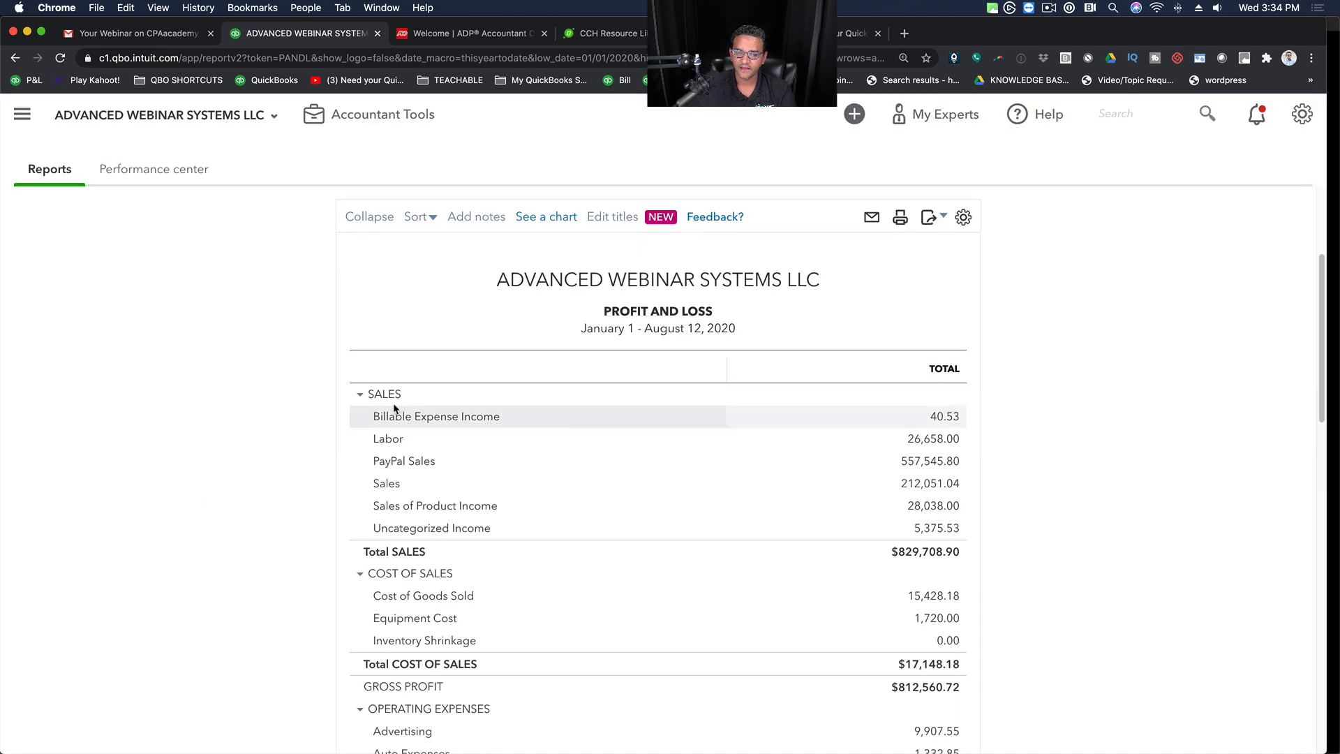
Step: Collapse the SALES, COST OF SALES, OPERATING EXPENSES, Extraordinary Income and Extraordinary Expenses sections of the report
{"action": "left_click", "coordinate": [358, 394]}
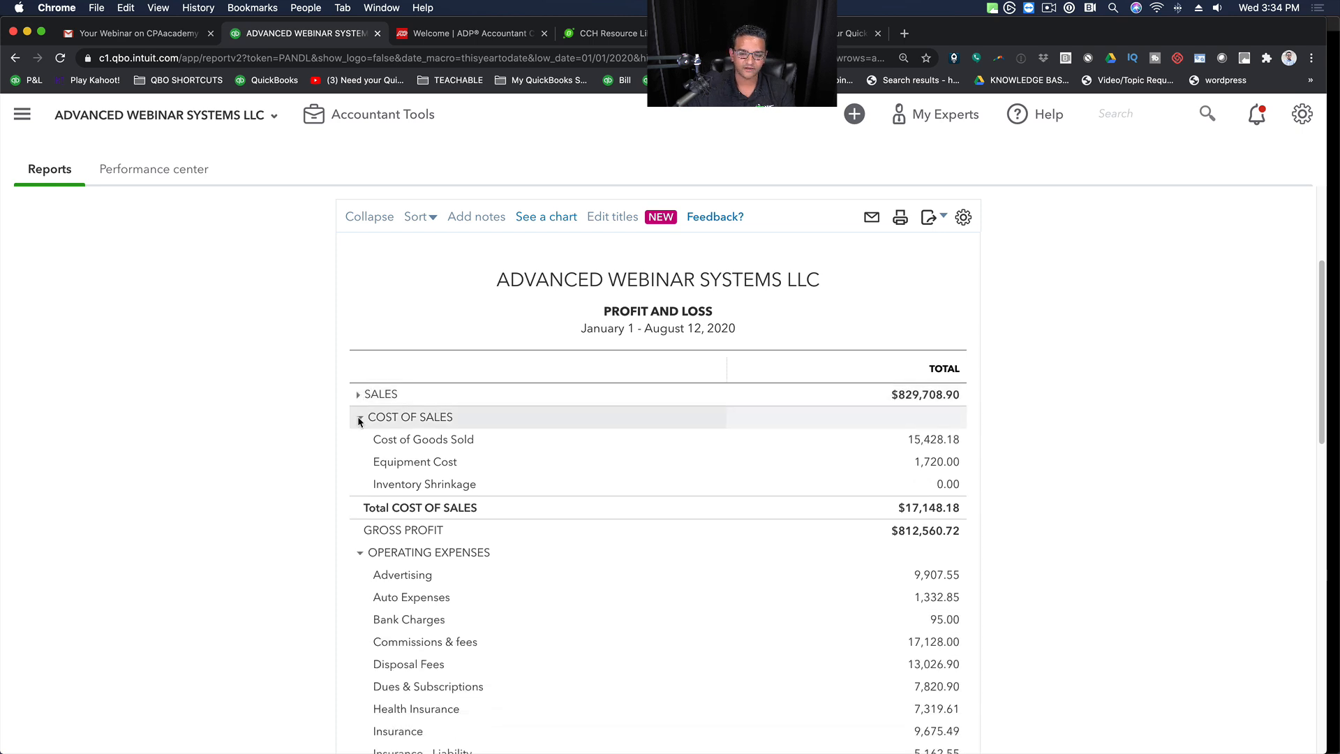
{"action": "left_click", "coordinate": [358, 416]}
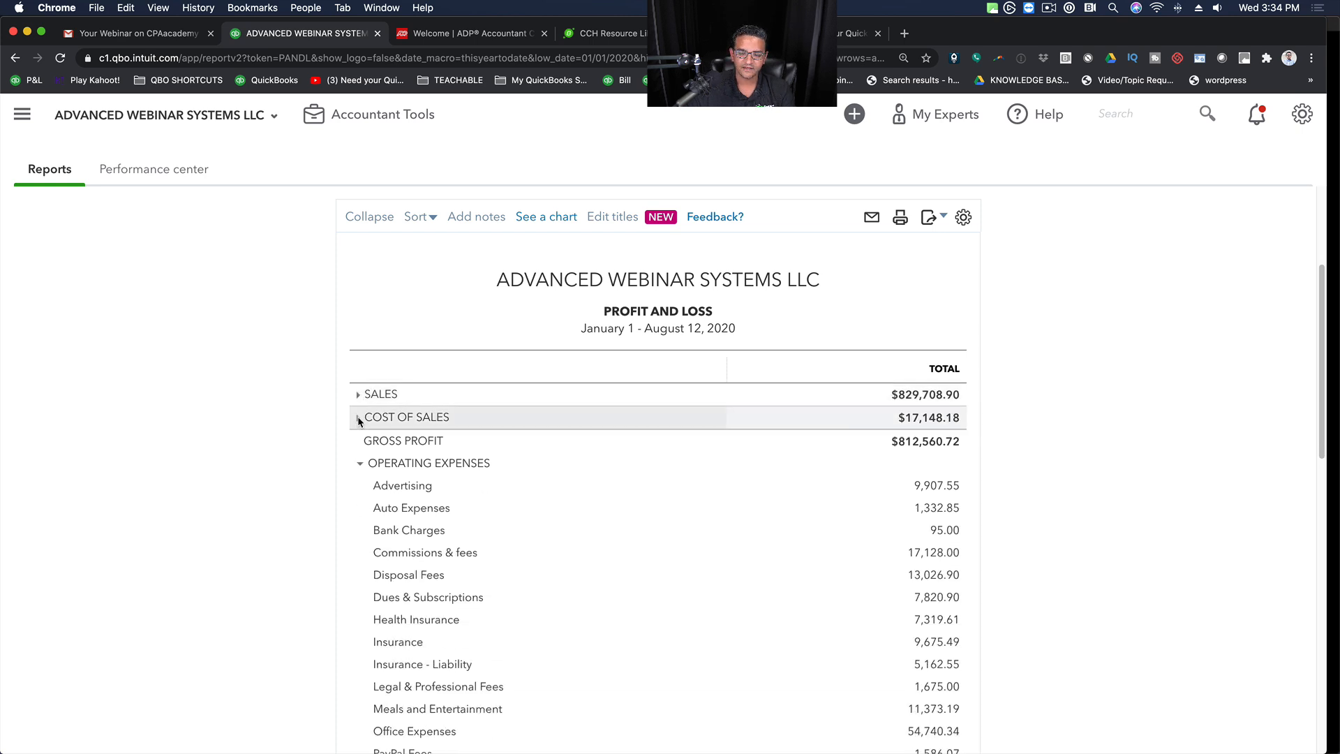
{"action": "left_click", "coordinate": [358, 462]}
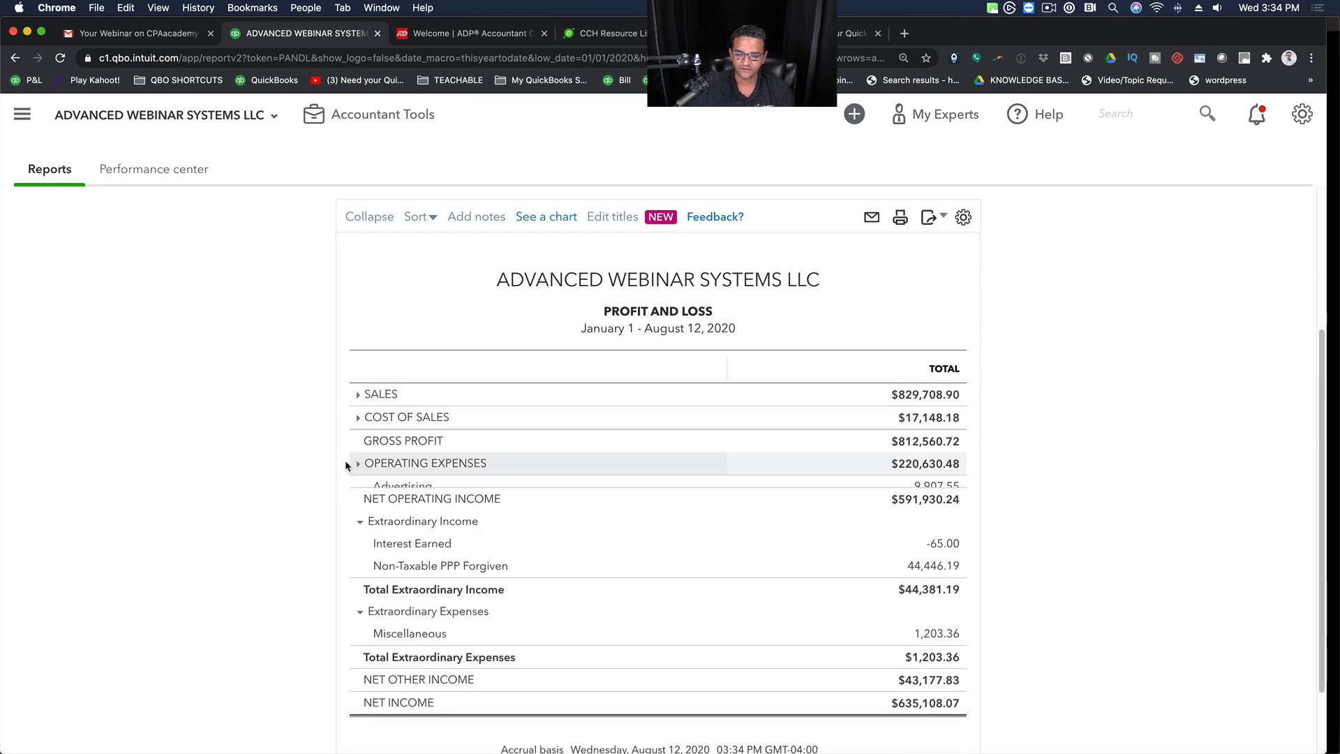
{"action": "left_click", "coordinate": [360, 509]}
{"action": "left_click", "coordinate": [359, 533]}
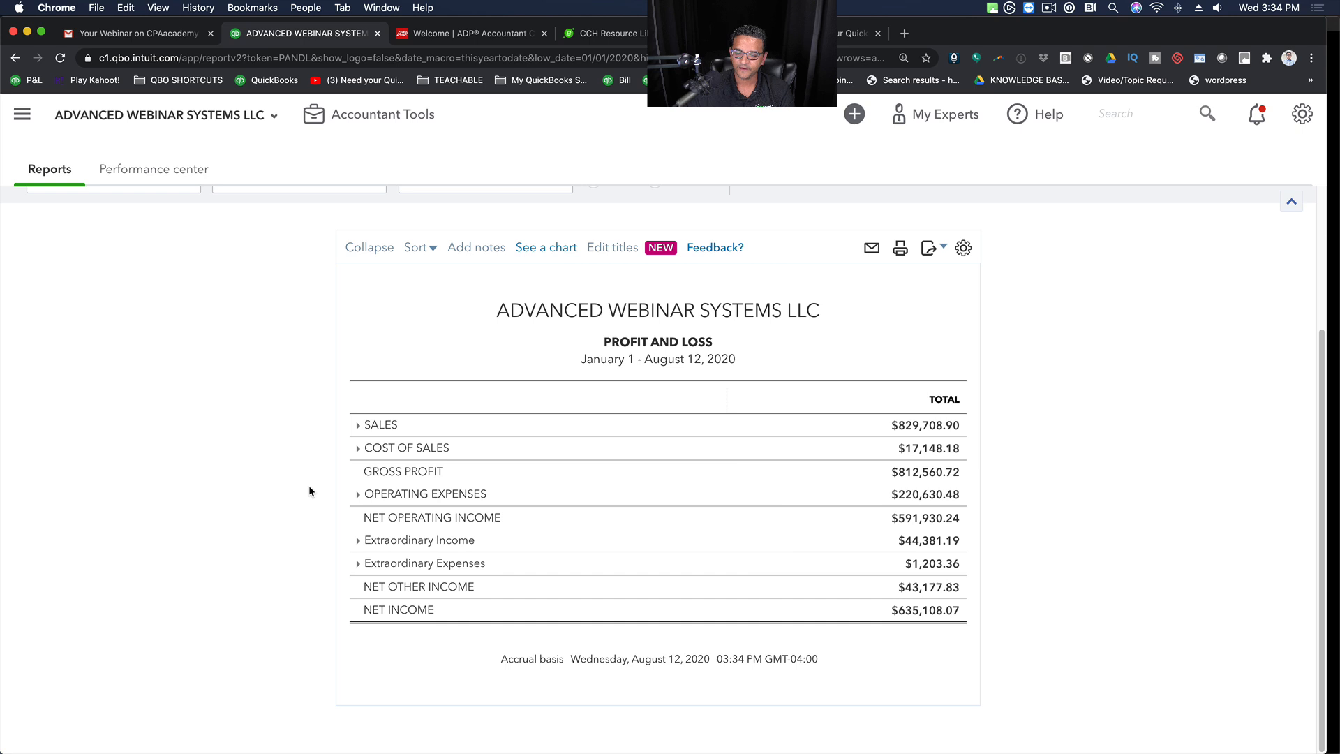
{"action": "key", "text": "super+equal"}
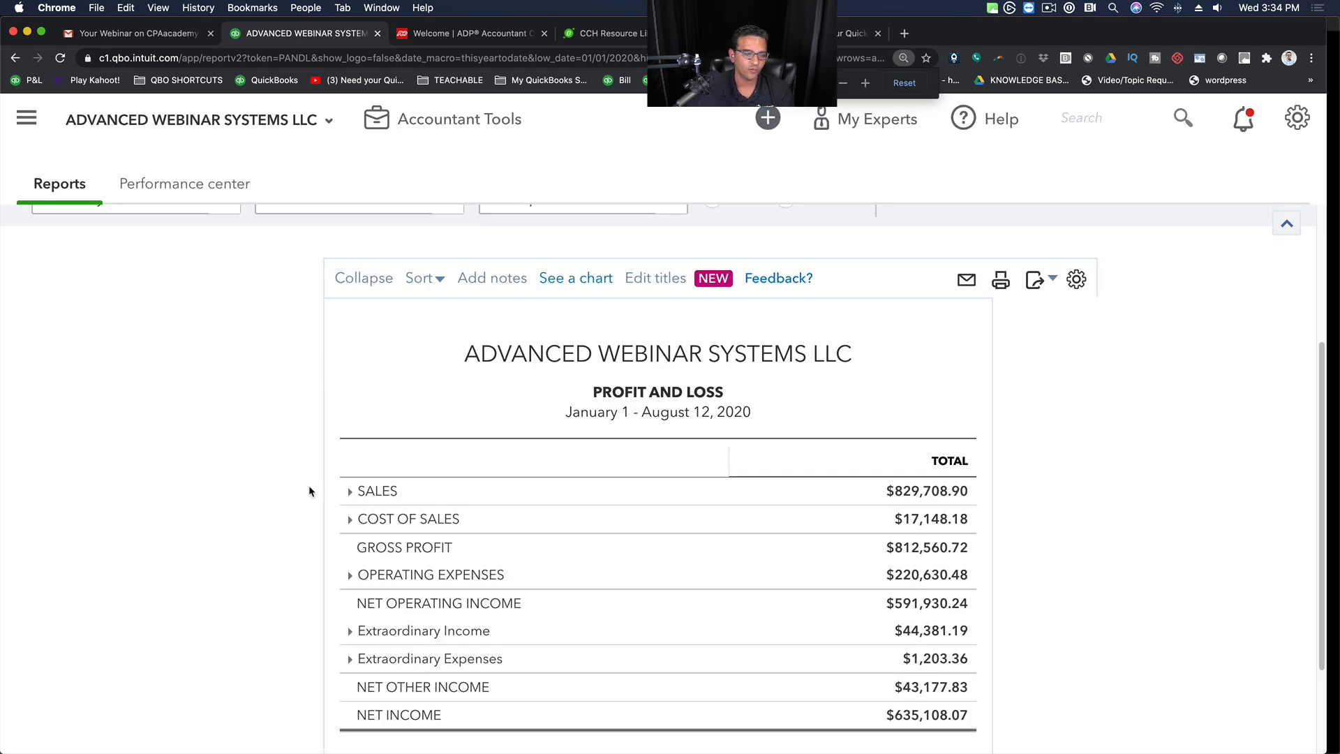
Step: Edit the report's section titles, resetting Income to Income and Cost of goods sold to Cost of Goods Sold
{"action": "left_click", "coordinate": [656, 278]}
{"action": "left_click", "coordinate": [745, 323]}
{"action": "left_click_drag", "start_coordinate": [745, 323], "coordinate": [555, 307]}
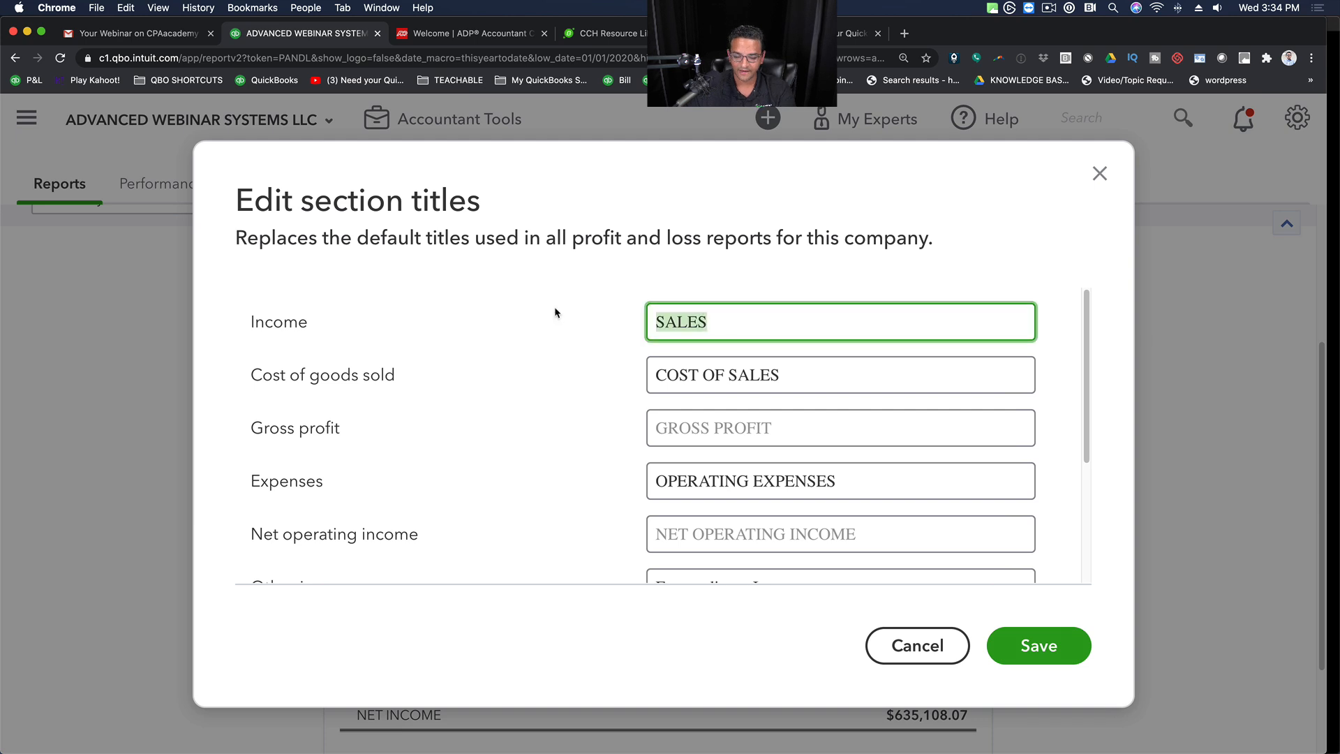
{"action": "key", "text": "BackSpace"}
{"action": "key", "text": "Tab"}
{"action": "key", "text": "BackSpace"}
{"action": "key", "text": "Tab"}
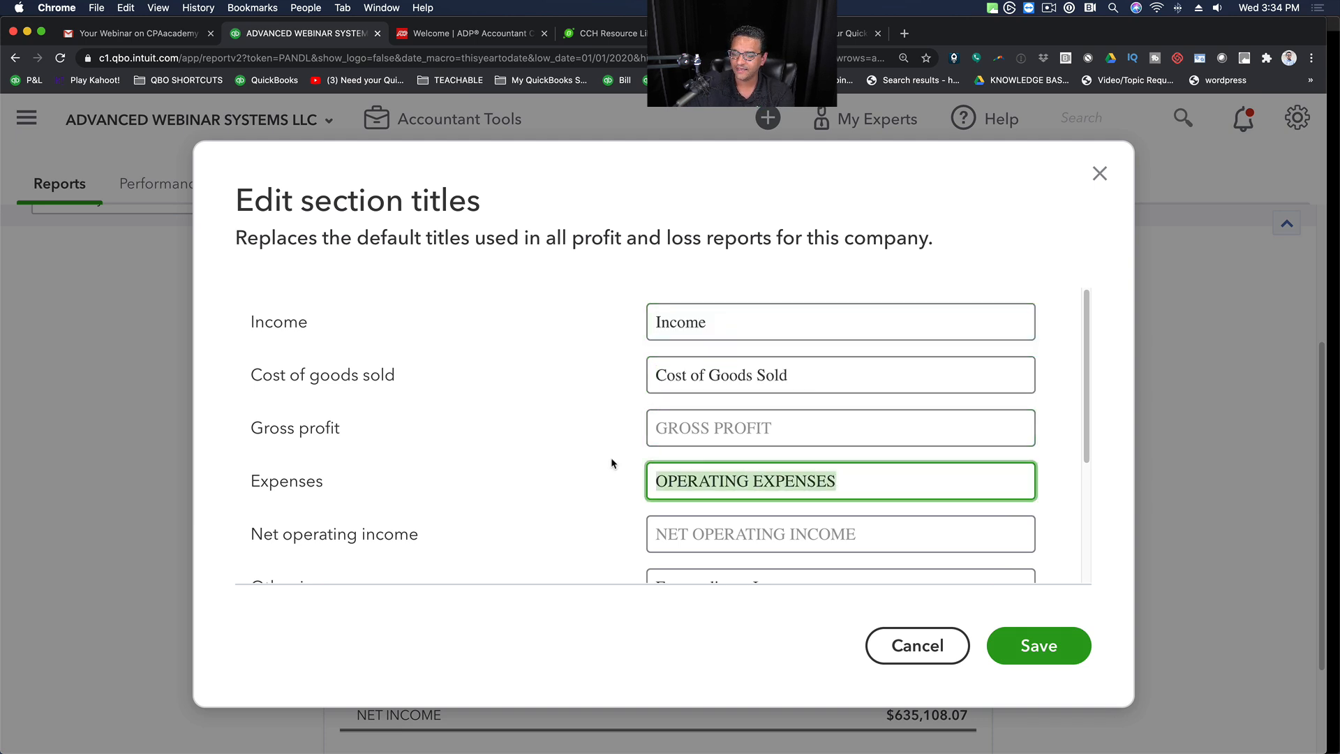
Step: Reset the Expenses, Other income and Other expenses section titles to their defaults
{"action": "key", "text": "BackSpace"}
{"action": "scroll", "coordinate": [844, 490], "scroll_direction": "down", "scroll_amount": 3}
{"action": "key", "text": "Tab"}
{"action": "key", "text": "BackSpace"}
{"action": "key", "text": "Tab"}
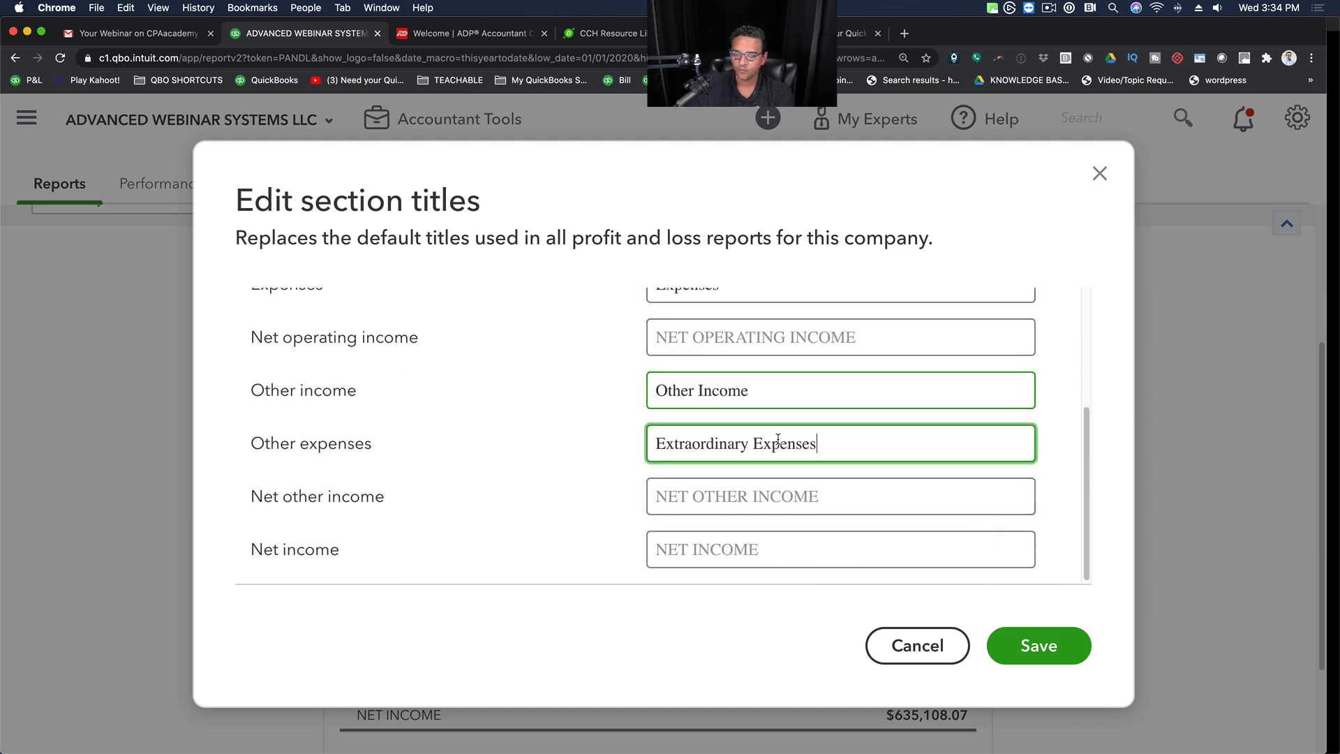
{"action": "key", "text": "BackSpace"}
{"action": "key", "text": "Tab"}
{"action": "scroll", "coordinate": [761, 448], "scroll_direction": "up", "scroll_amount": 5}
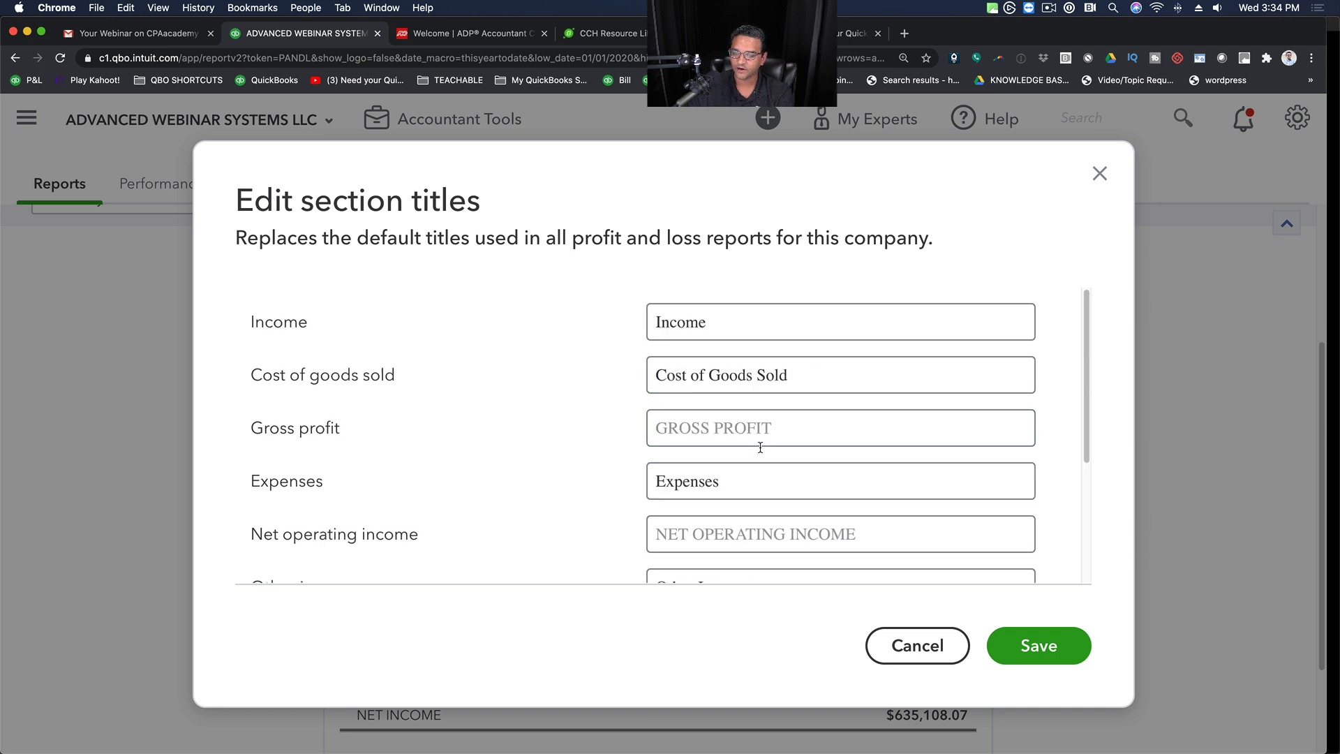
Step: Save the restored section titles and review the refreshed Profit and Loss report at a smaller zoom
{"action": "left_click", "coordinate": [1003, 639]}
{"action": "left_click", "coordinate": [668, 497]}
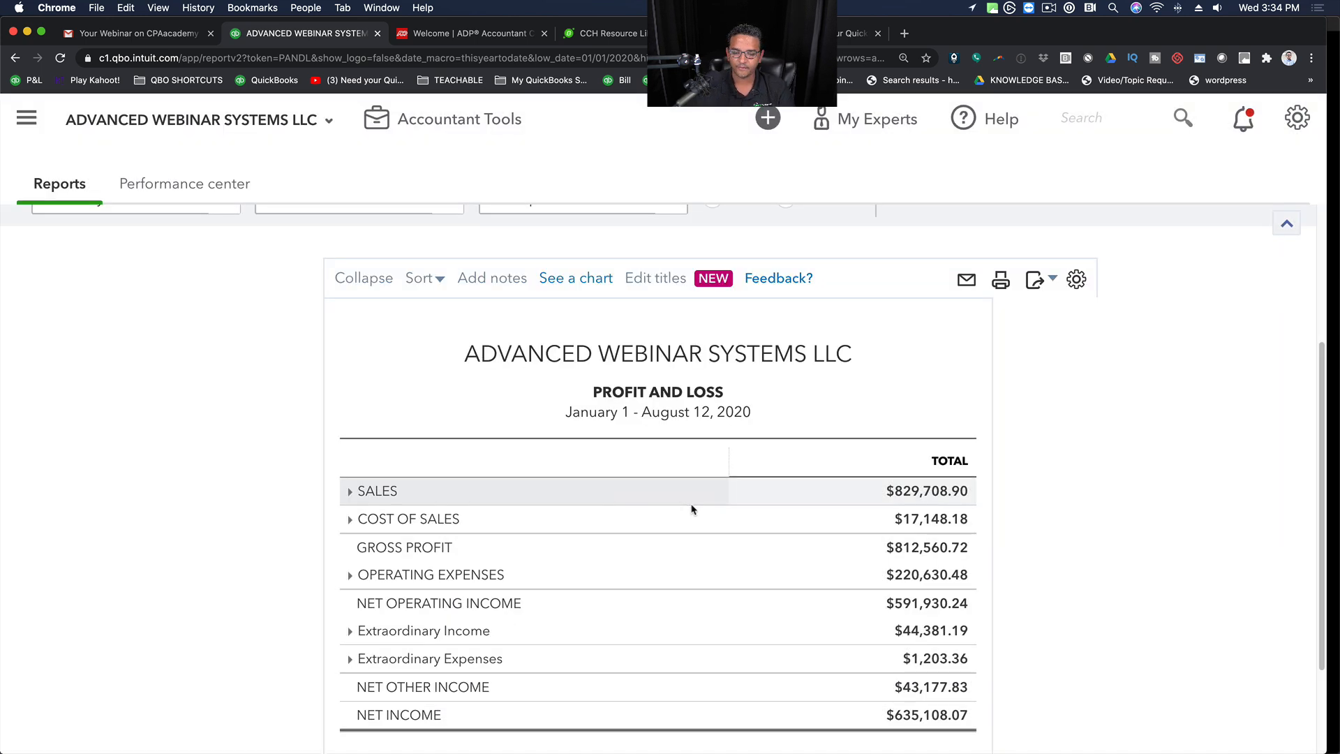
{"action": "scroll", "coordinate": [930, 407], "scroll_direction": "up", "scroll_amount": 3}
{"action": "scroll", "coordinate": [946, 427], "scroll_direction": "down", "scroll_amount": 4}
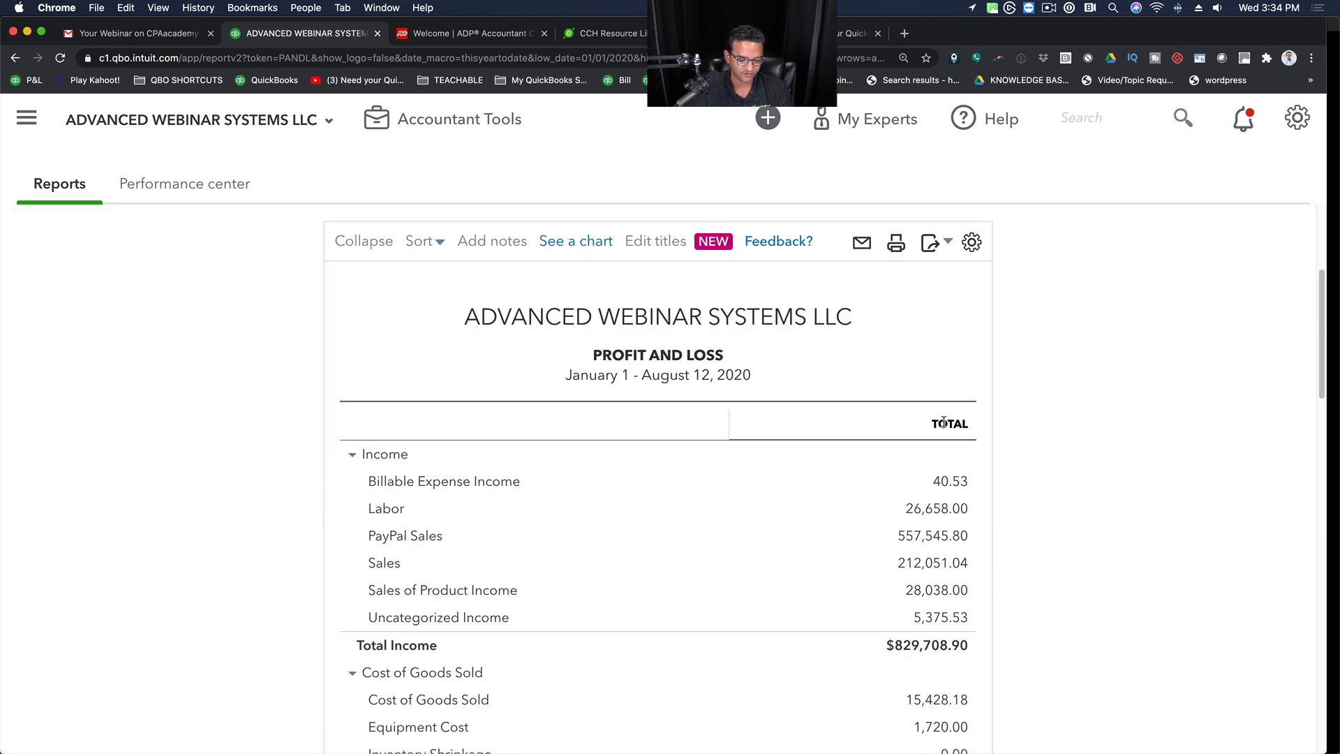
{"action": "key", "text": "super+minus"}
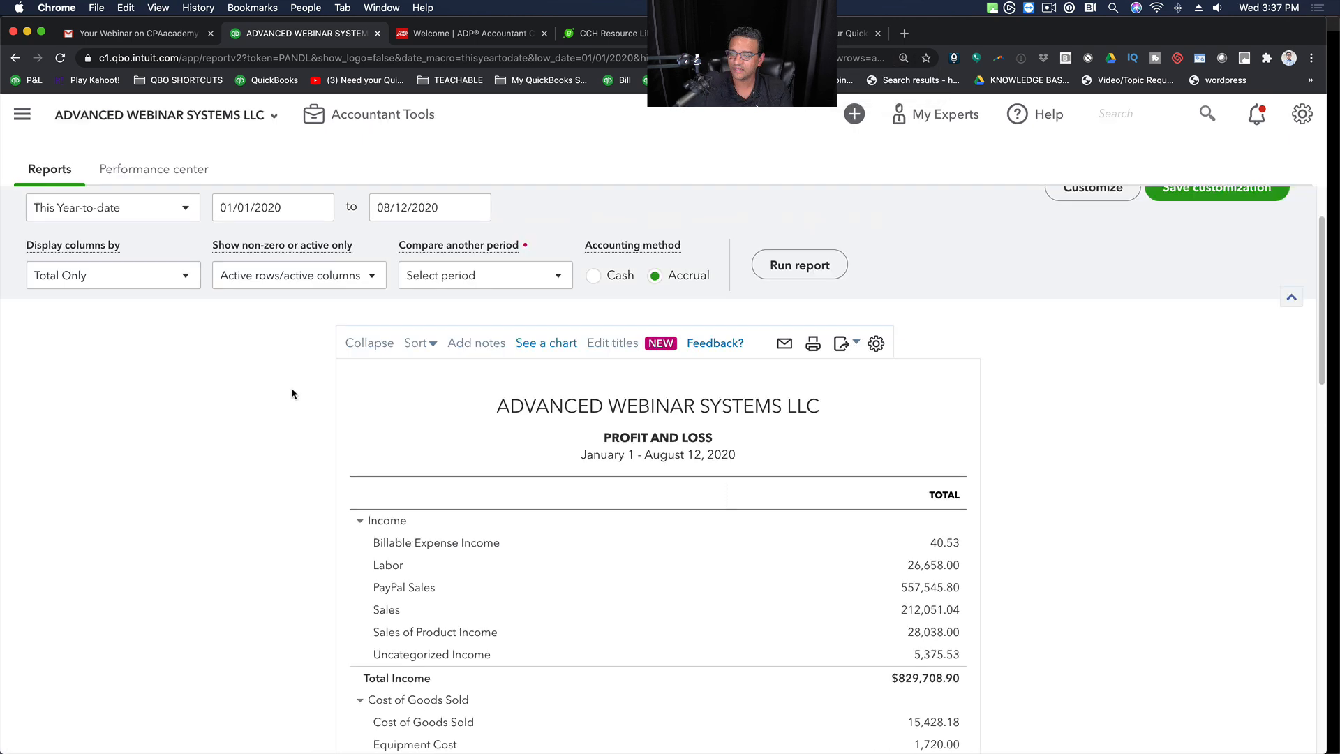
{"action": "scroll", "coordinate": [291, 387], "scroll_direction": "down", "scroll_amount": 1}
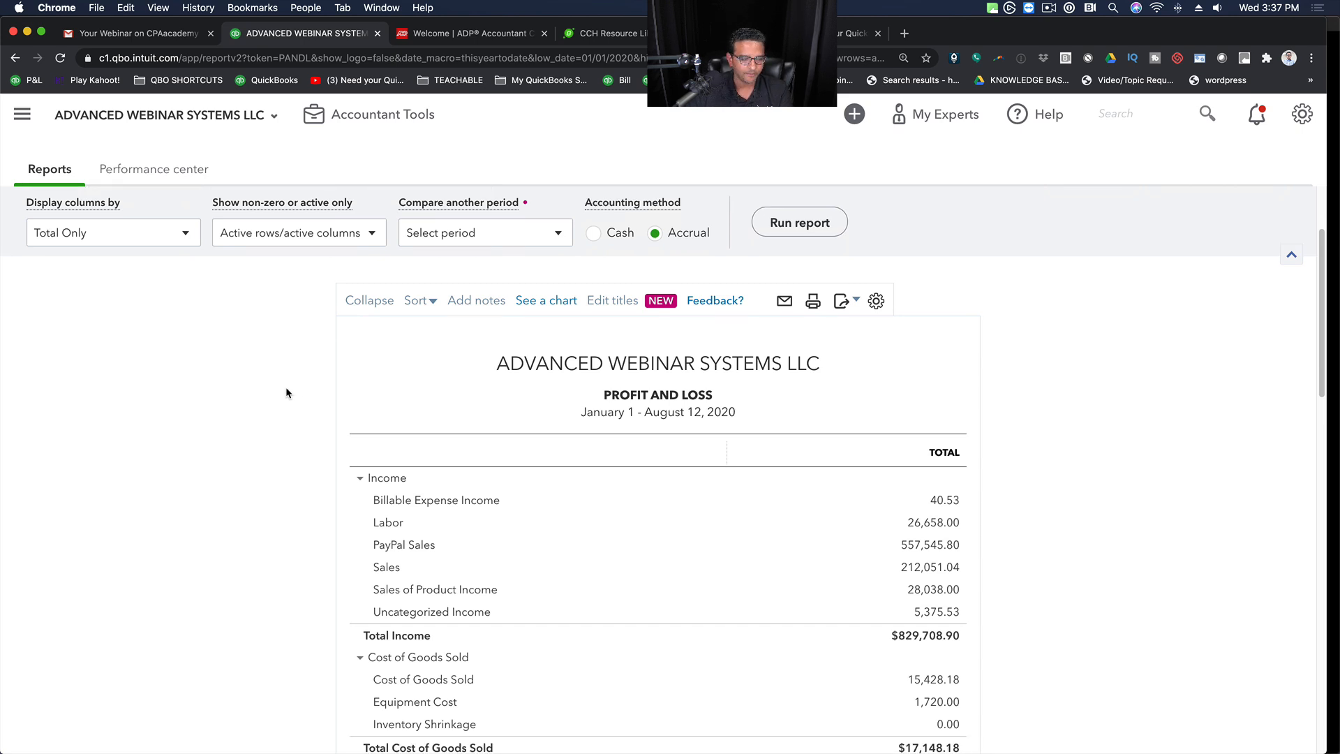
{"action": "scroll", "coordinate": [813, 299], "scroll_direction": "up", "scroll_amount": 3}
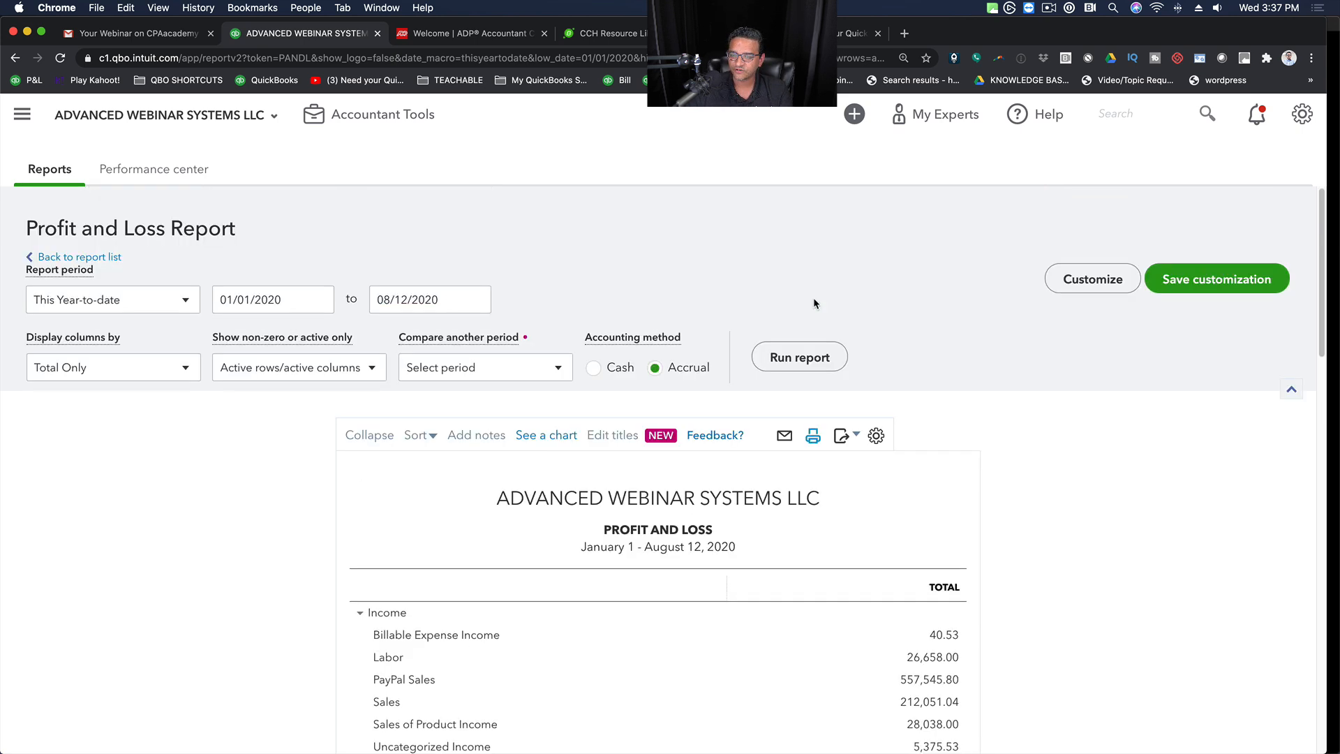
Step: Open the print preview of the Profit and Loss report and look through it
{"action": "left_click", "coordinate": [812, 435]}
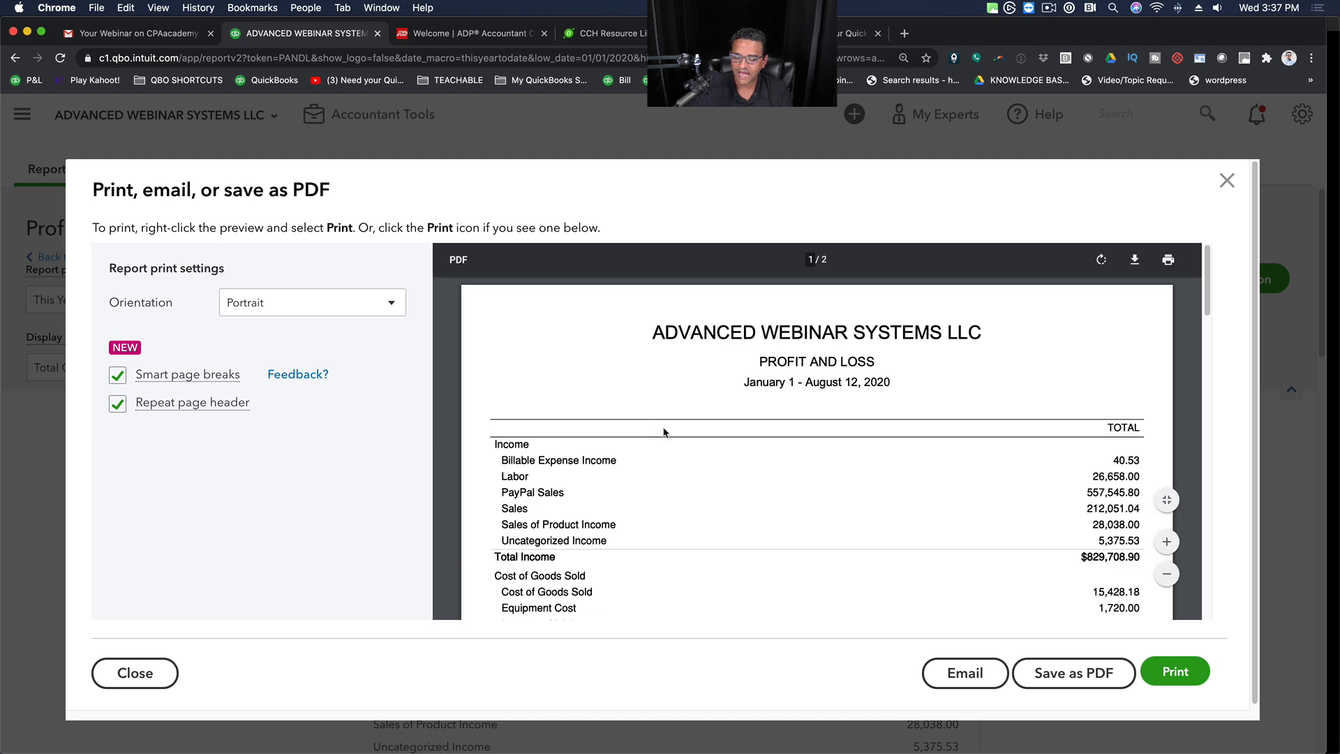
{"action": "scroll", "coordinate": [908, 490], "scroll_direction": "down", "scroll_amount": 4}
{"action": "scroll", "coordinate": [951, 496], "scroll_direction": "up", "scroll_amount": 4}
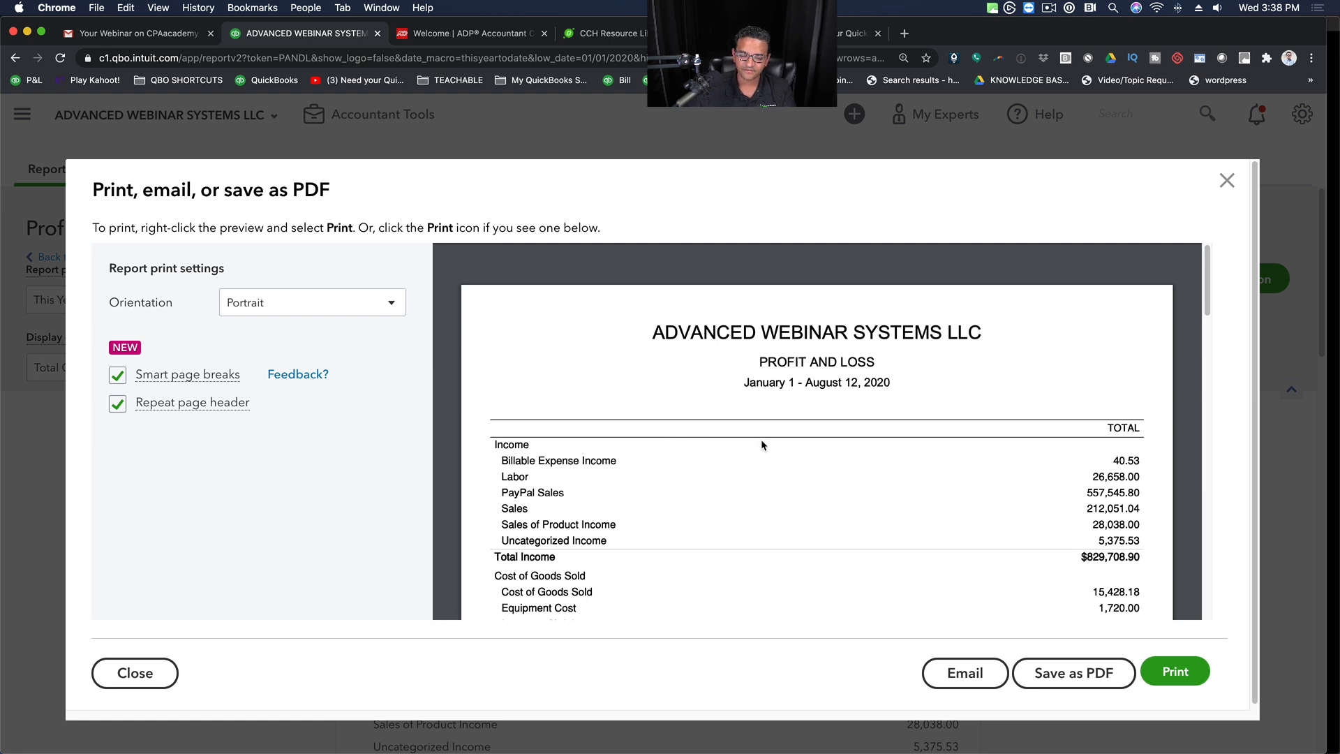
Step: Try Landscape orientation for the printed report and switch it back to Portrait
{"action": "left_click", "coordinate": [263, 302]}
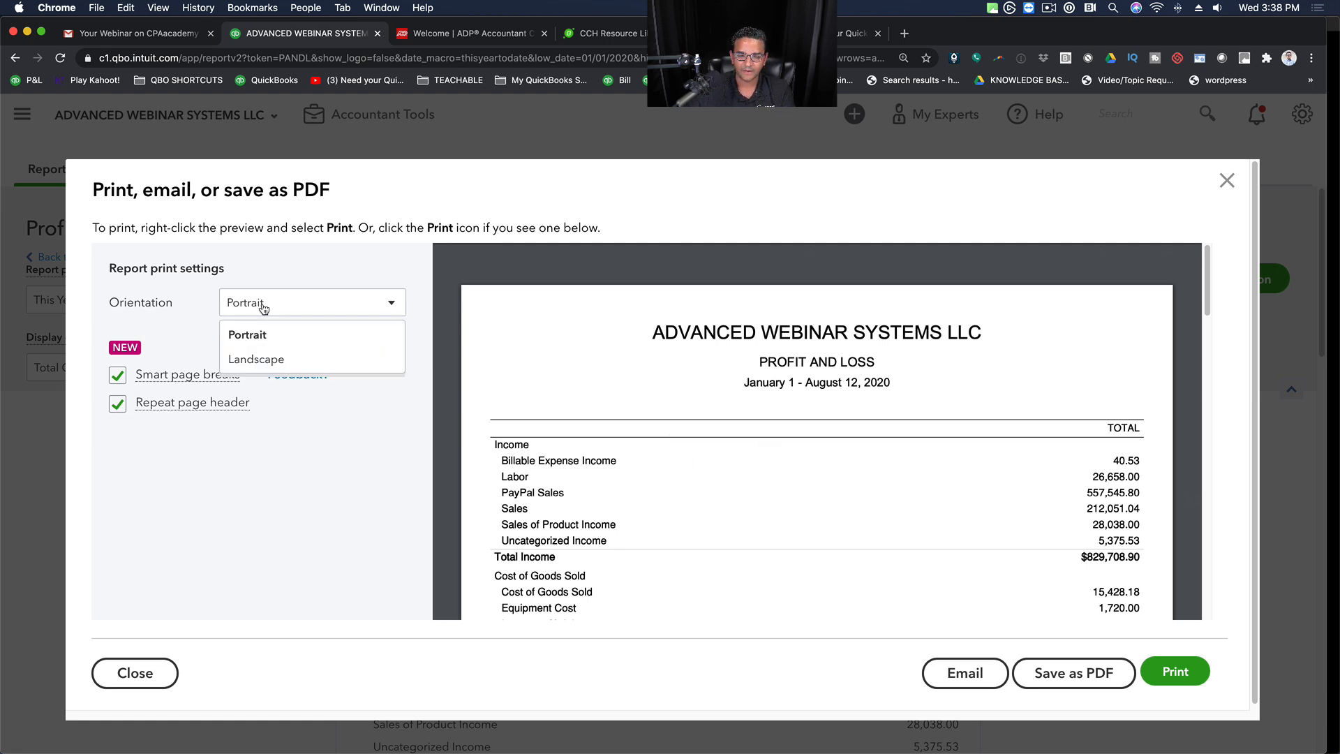
{"action": "left_click", "coordinate": [253, 360]}
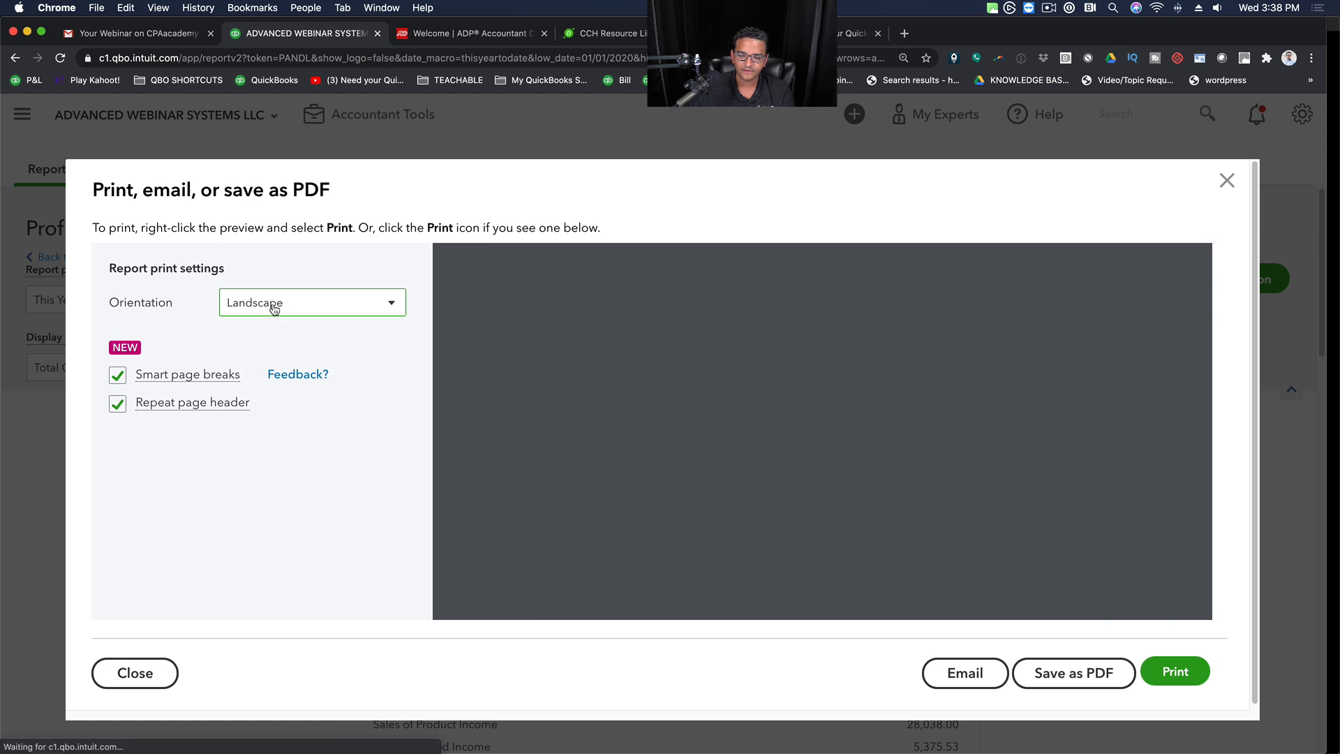
{"action": "left_click", "coordinate": [272, 302]}
{"action": "left_click", "coordinate": [265, 331]}
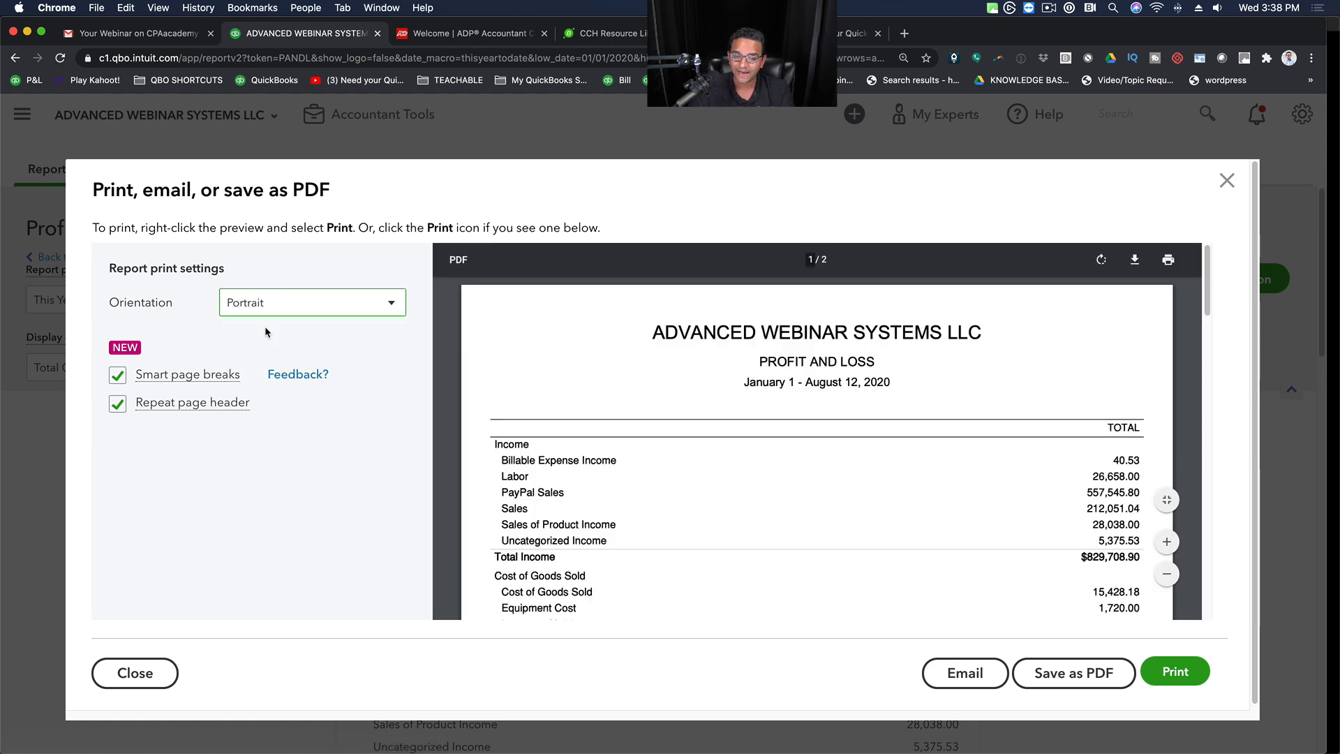
Step: Start printing the report and try the Default, Fit to printable area, Fit to paper and Custom 80 scales
{"action": "left_click", "coordinate": [1171, 673]}
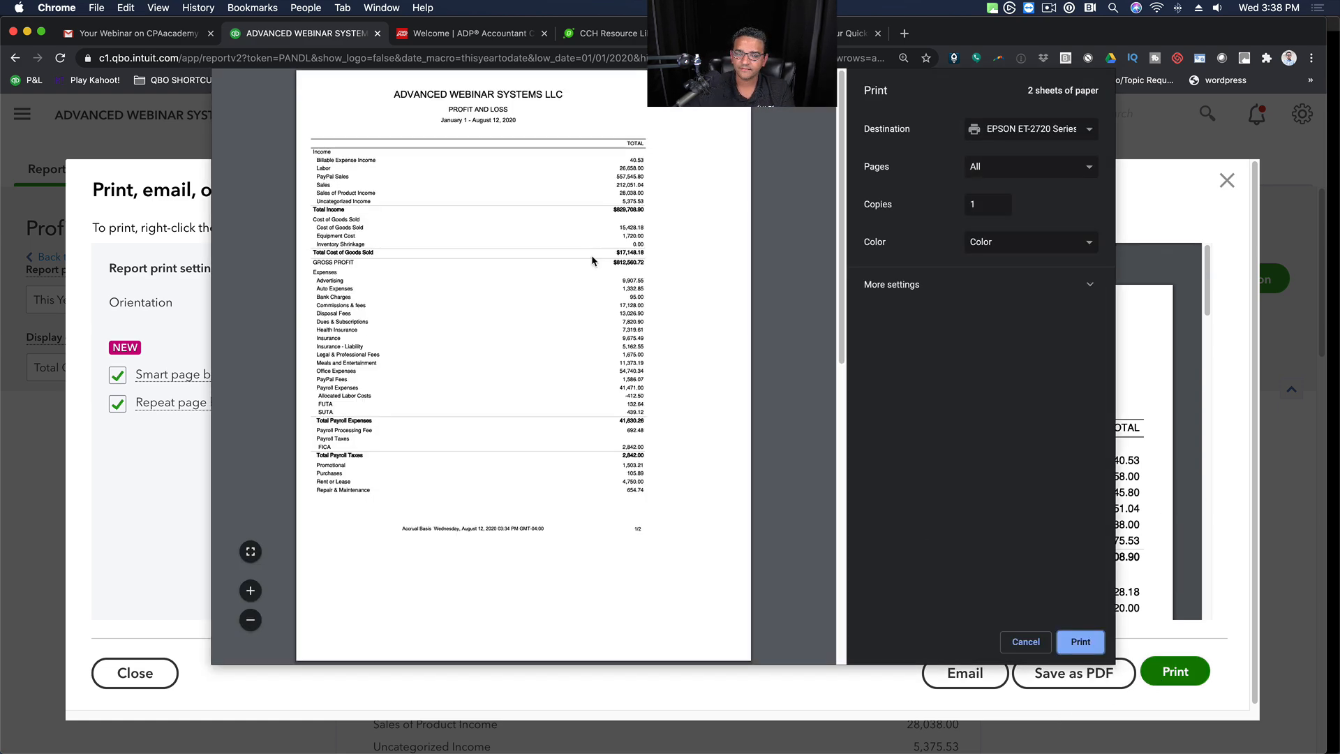
{"action": "left_click", "coordinate": [914, 288]}
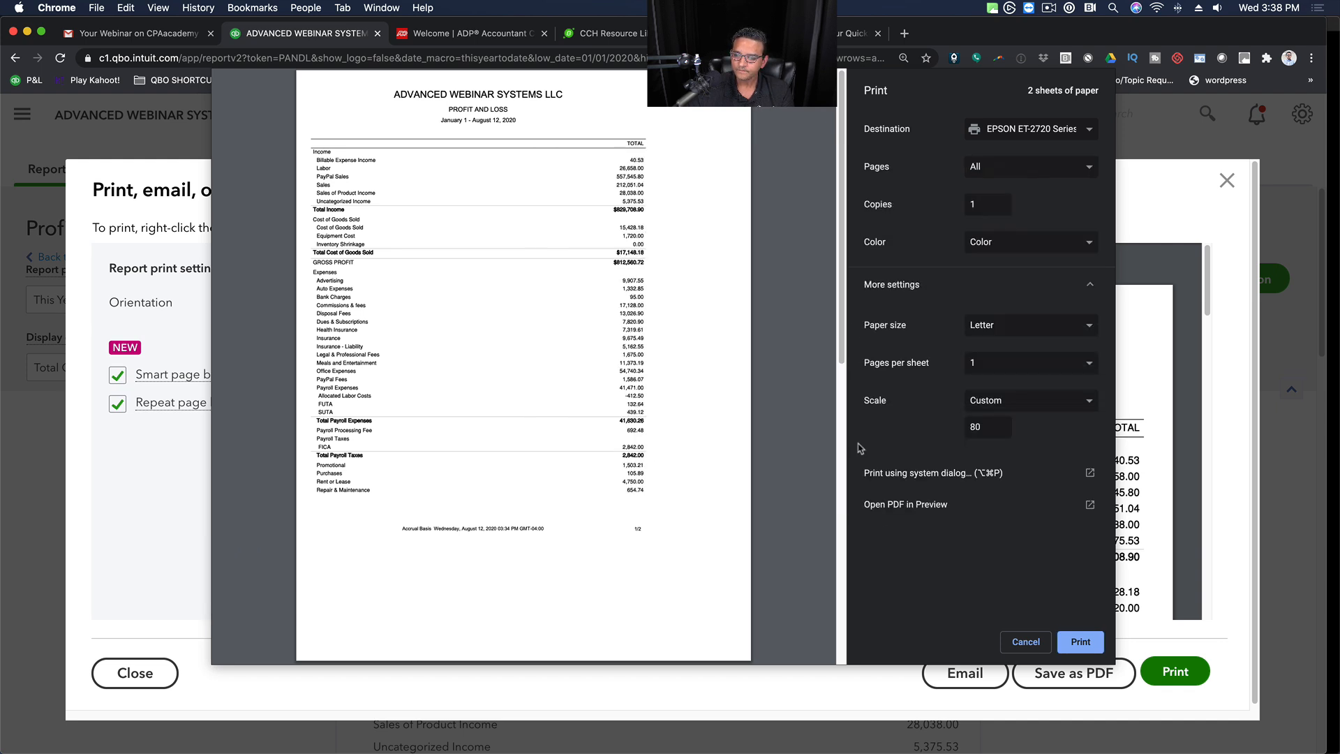
{"action": "left_click", "coordinate": [995, 399]}
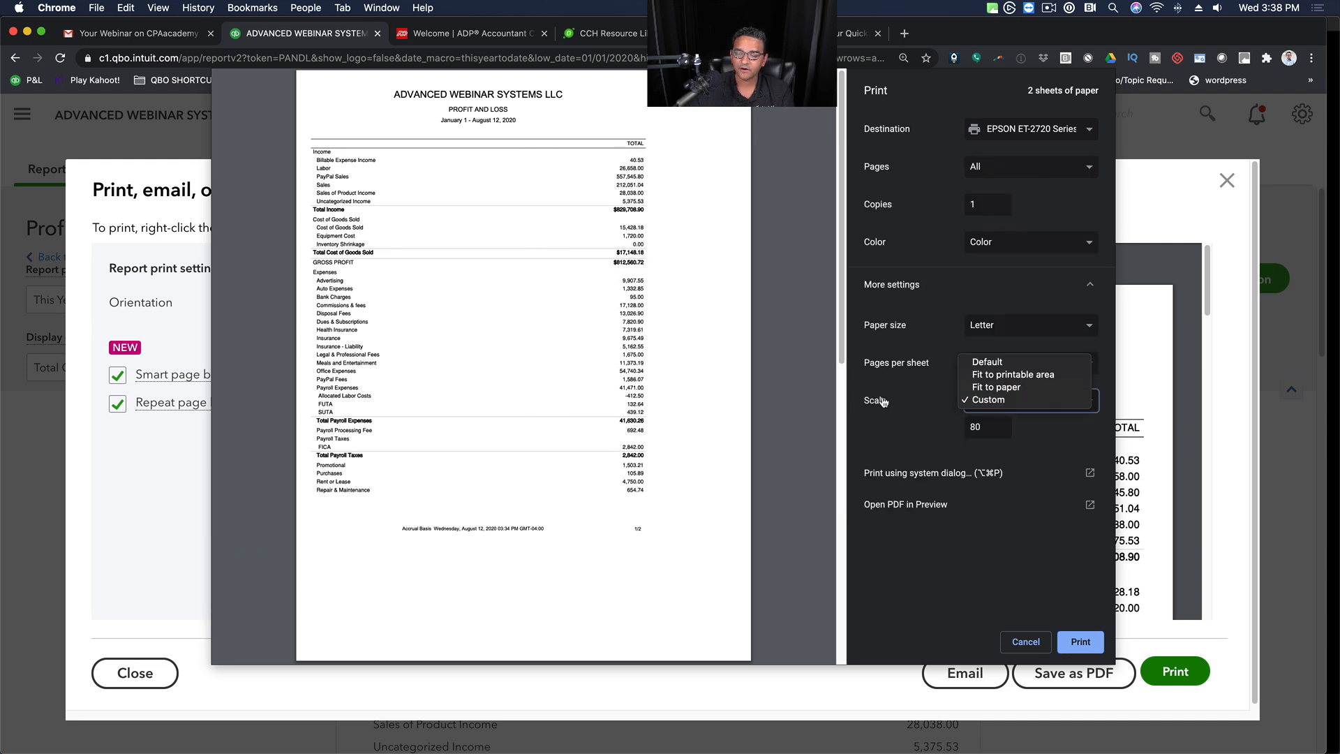
{"action": "left_click", "coordinate": [1004, 364]}
{"action": "left_click", "coordinate": [1002, 401]}
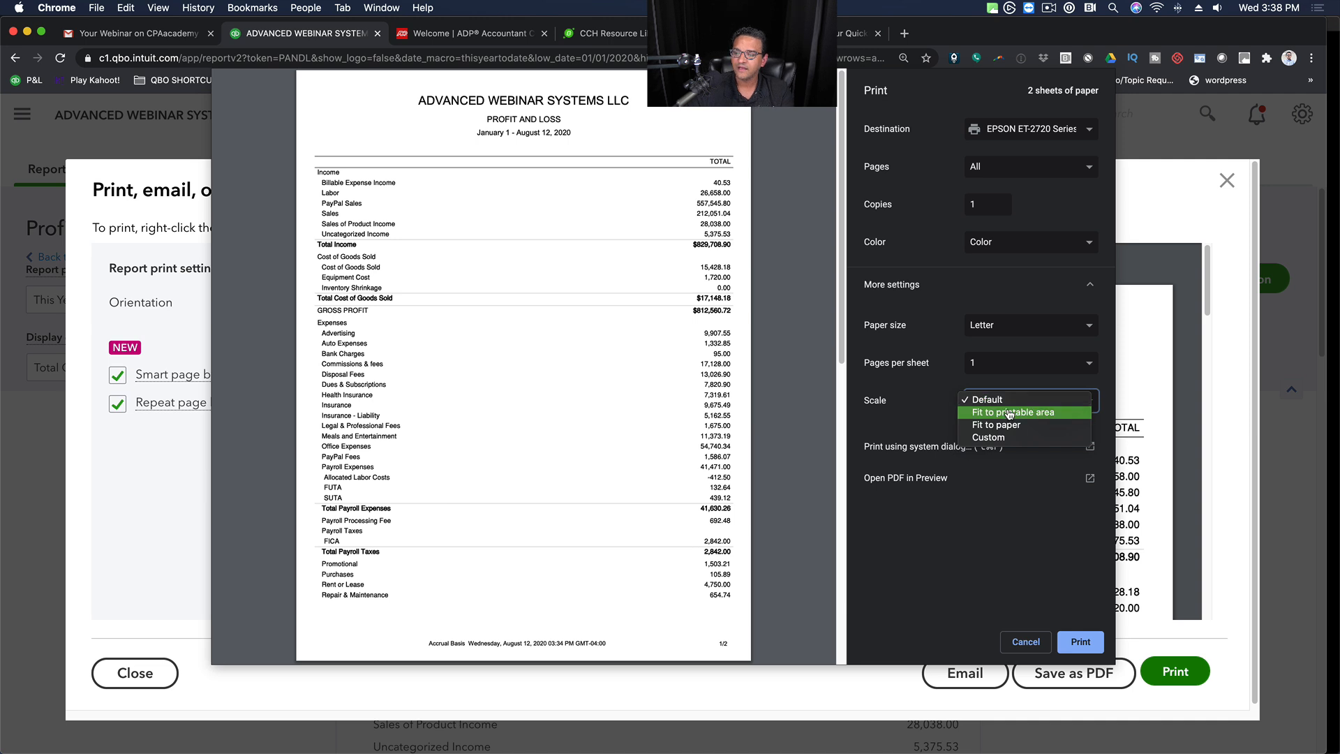
{"action": "left_click", "coordinate": [1009, 413]}
{"action": "left_click", "coordinate": [1004, 402]}
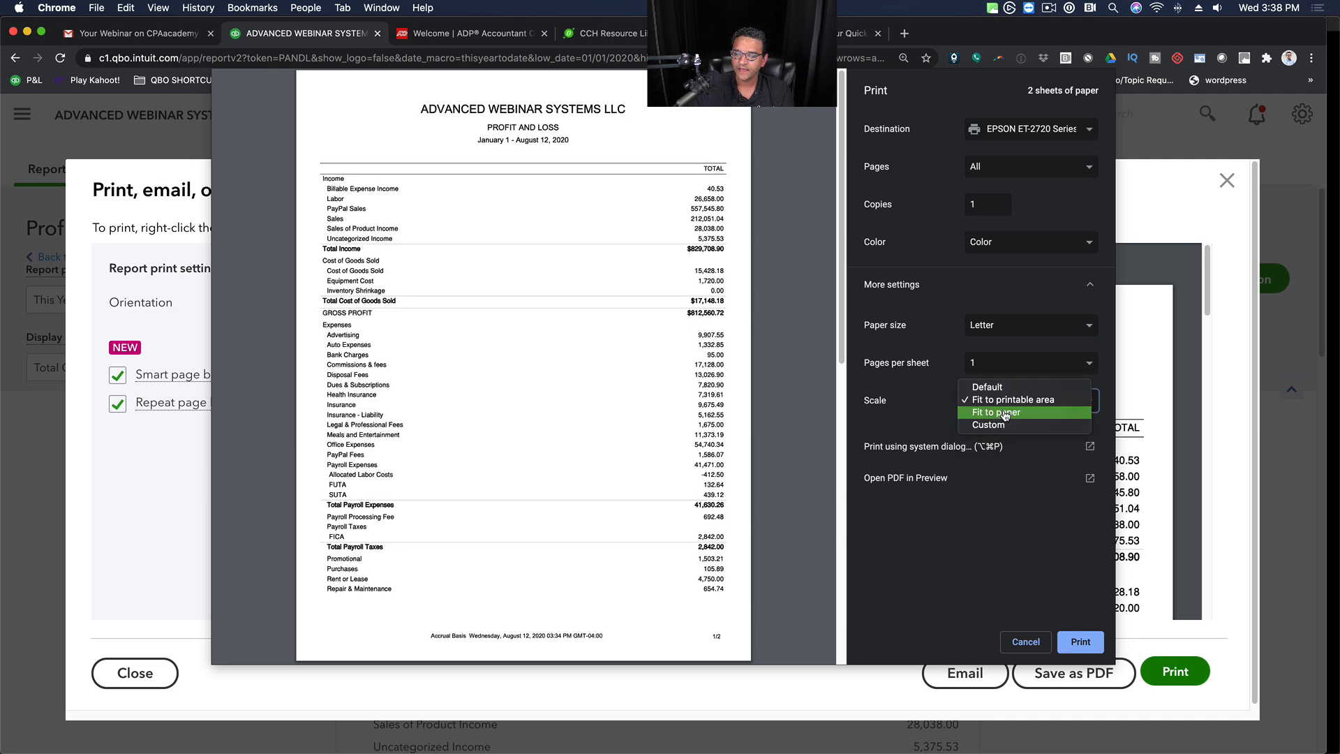
{"action": "left_click", "coordinate": [1005, 413]}
{"action": "left_click", "coordinate": [1004, 401]}
{"action": "left_click", "coordinate": [988, 416]}
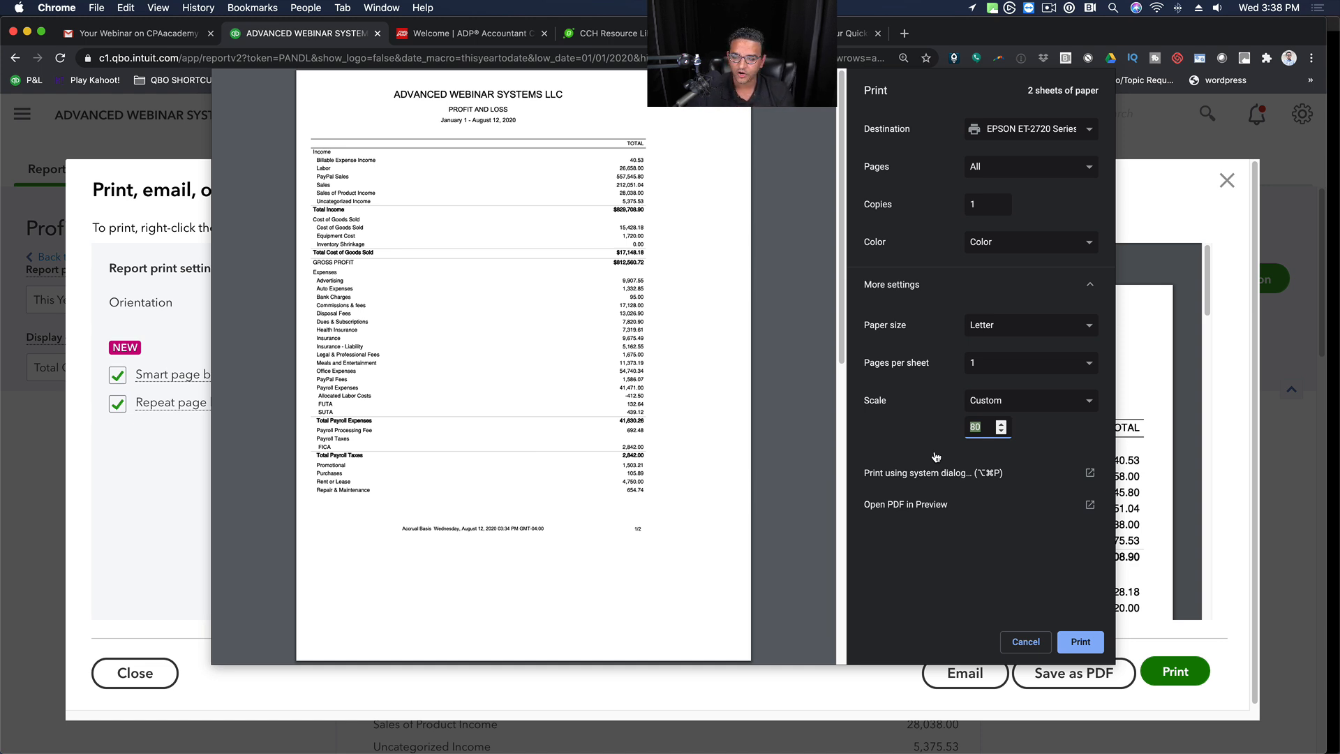
Step: Compare the Fit to printable area and Fit to paper scales, check both pages and cancel printing
{"action": "left_click", "coordinate": [1003, 412]}
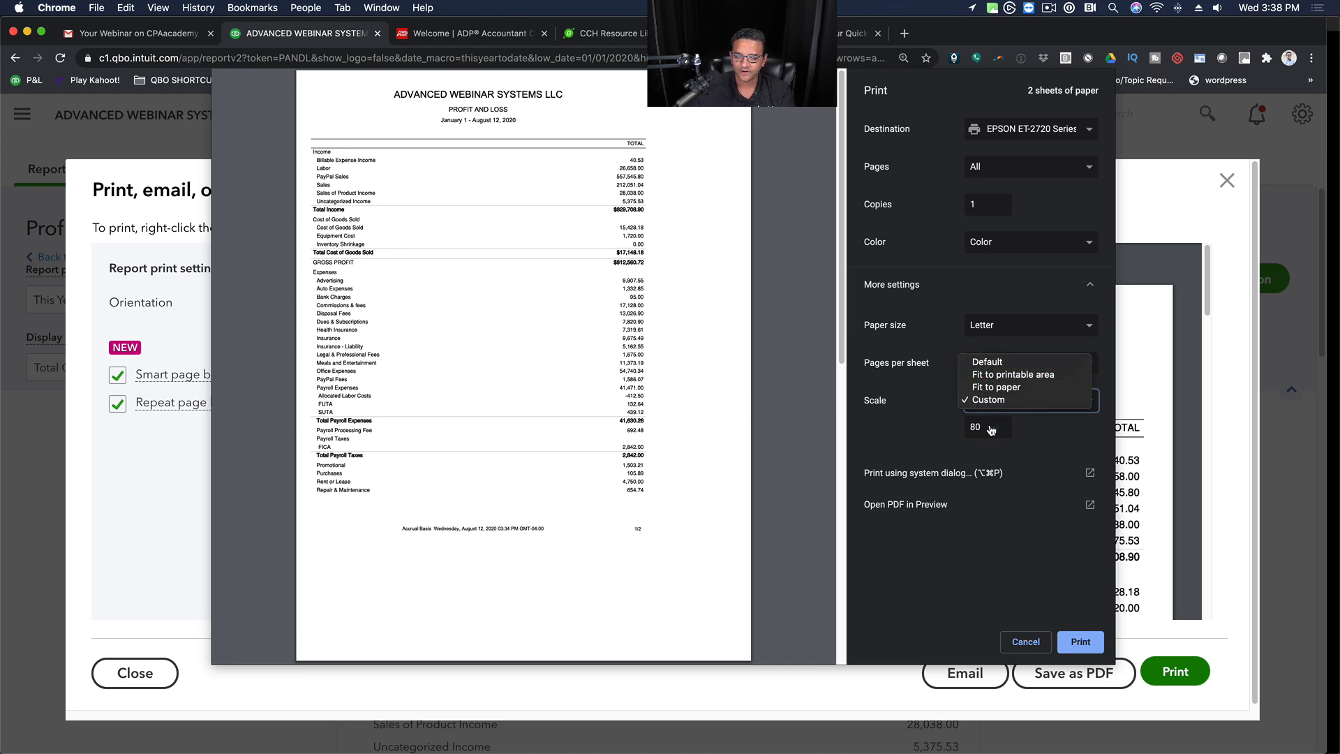
{"action": "left_click", "coordinate": [1012, 374]}
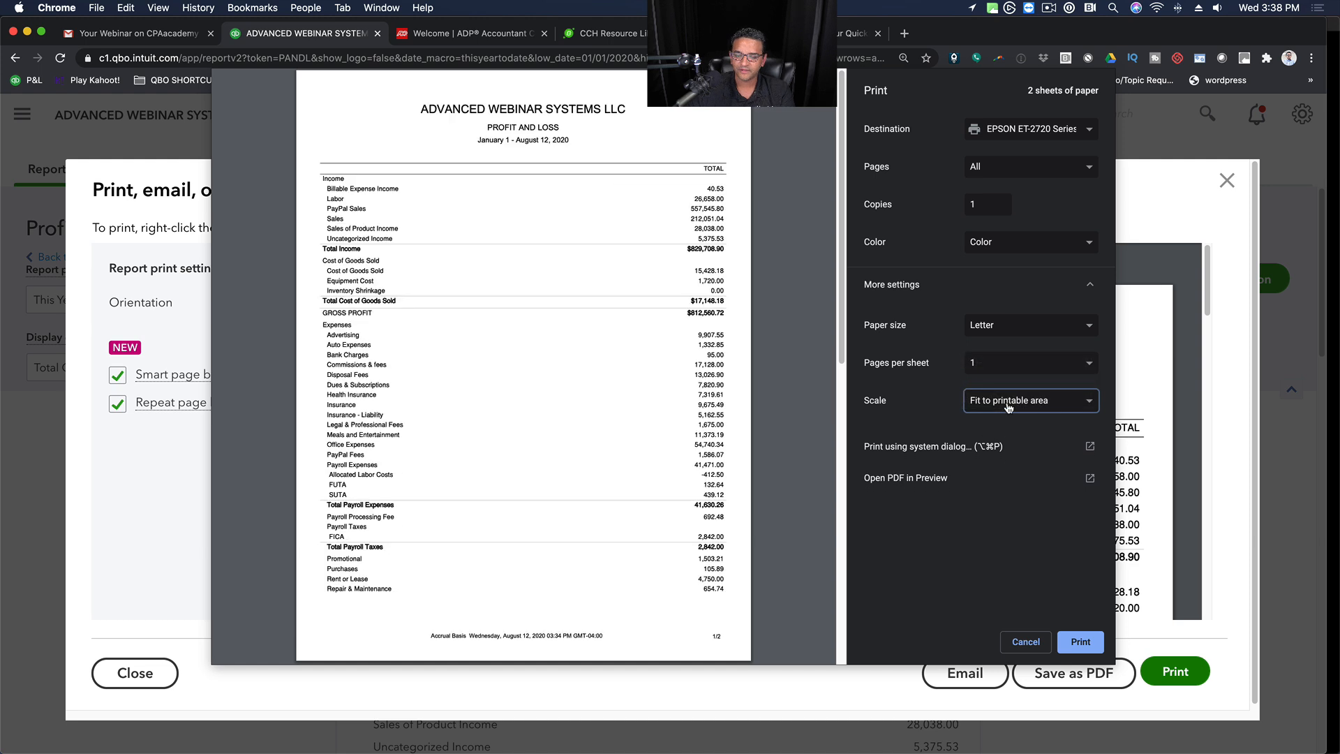
{"action": "left_click", "coordinate": [1009, 407]}
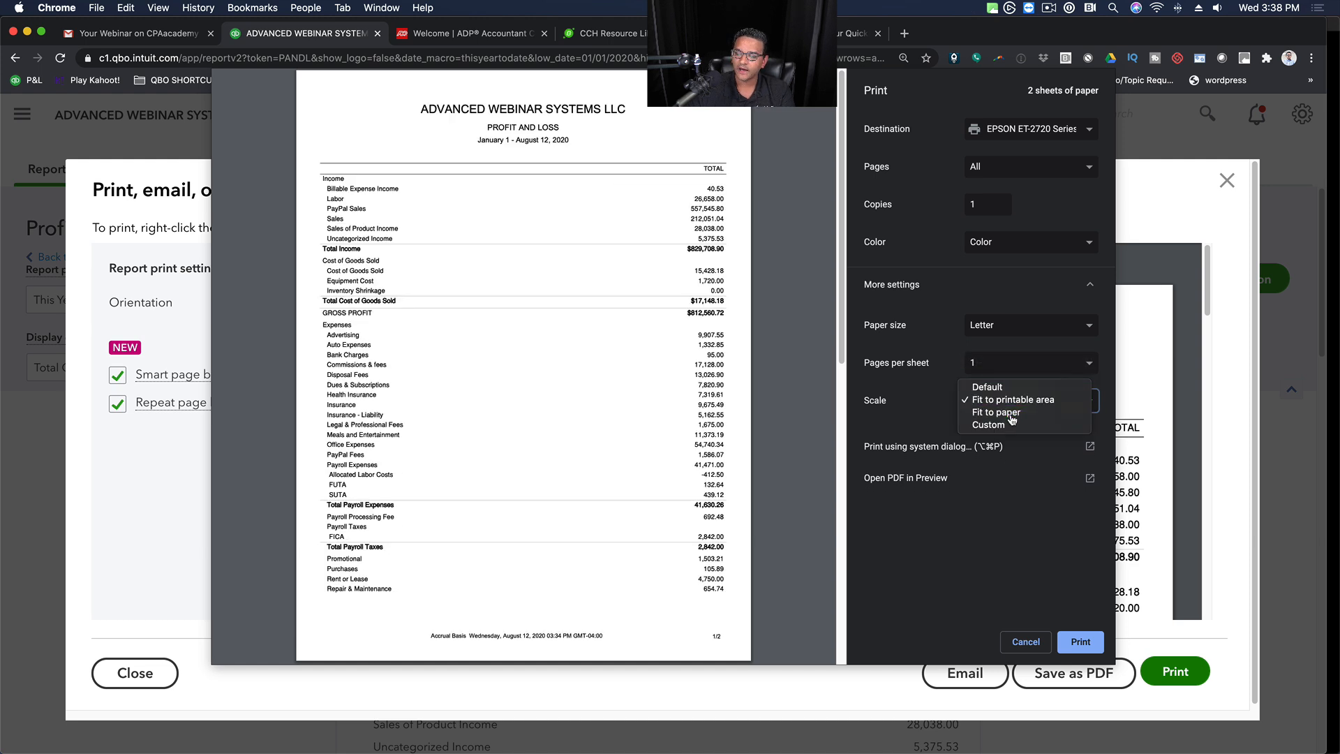
{"action": "left_click", "coordinate": [1009, 412]}
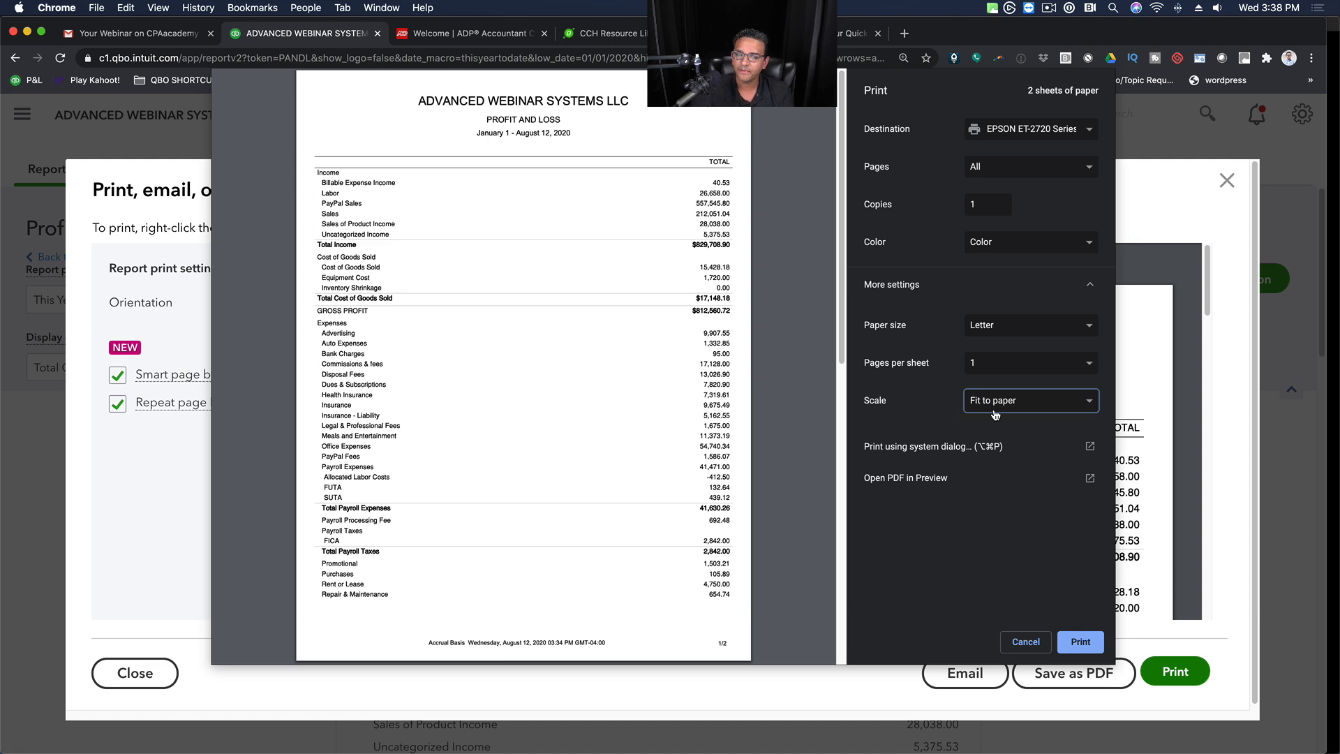
{"action": "scroll", "coordinate": [580, 396], "scroll_direction": "down", "scroll_amount": 10}
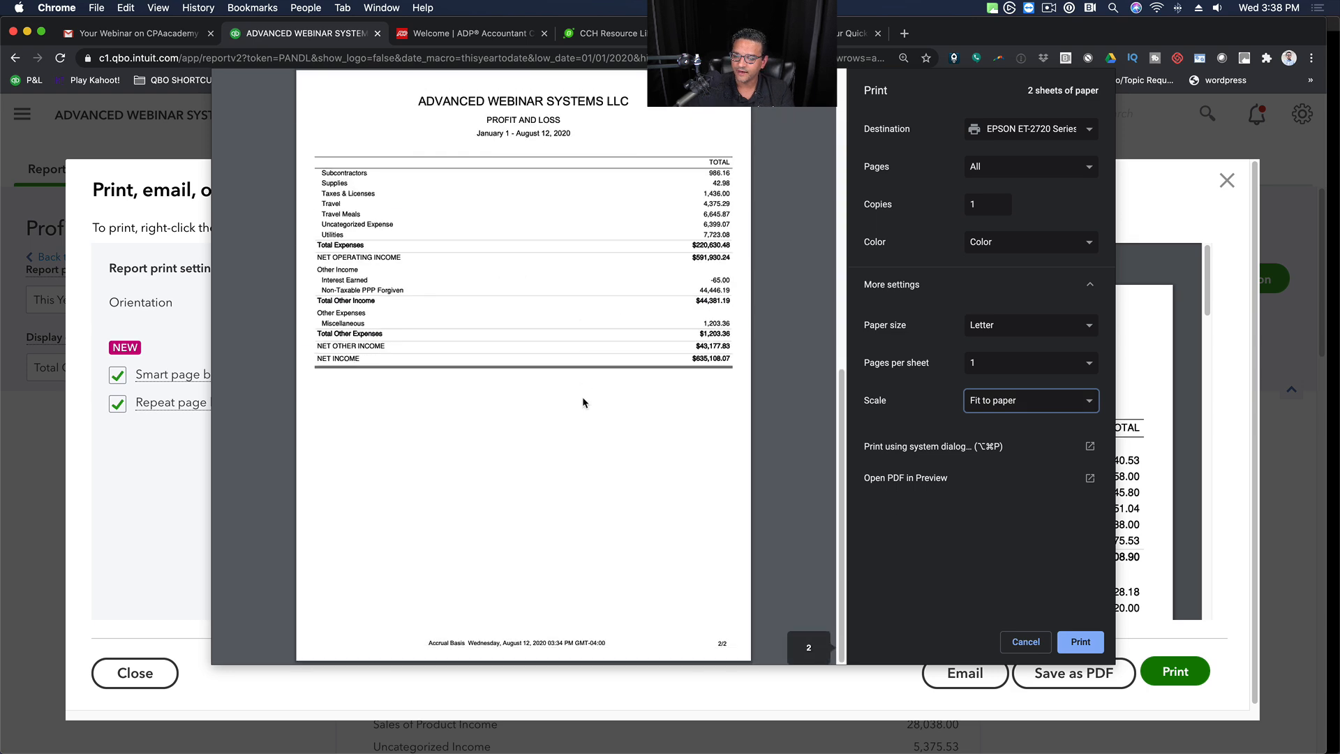
{"action": "scroll", "coordinate": [582, 397], "scroll_direction": "up", "scroll_amount": 10}
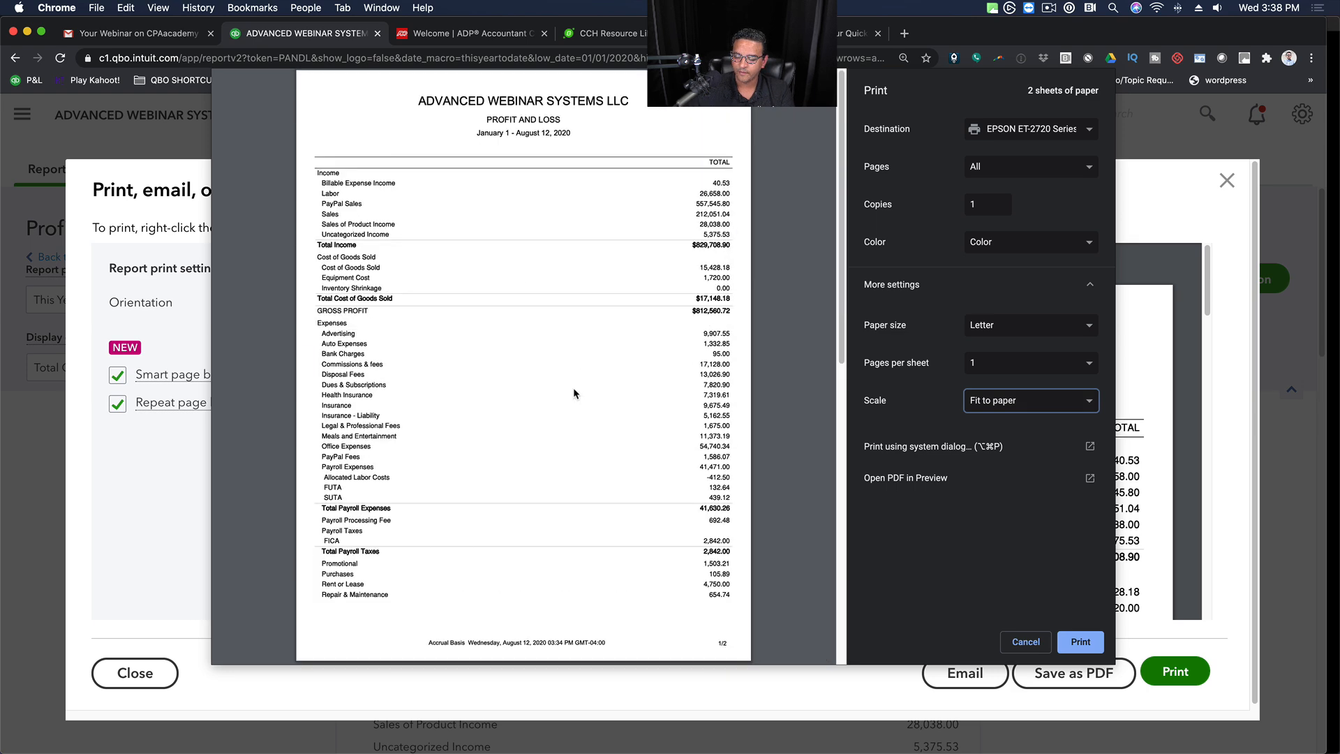
{"action": "left_click", "coordinate": [1024, 642]}
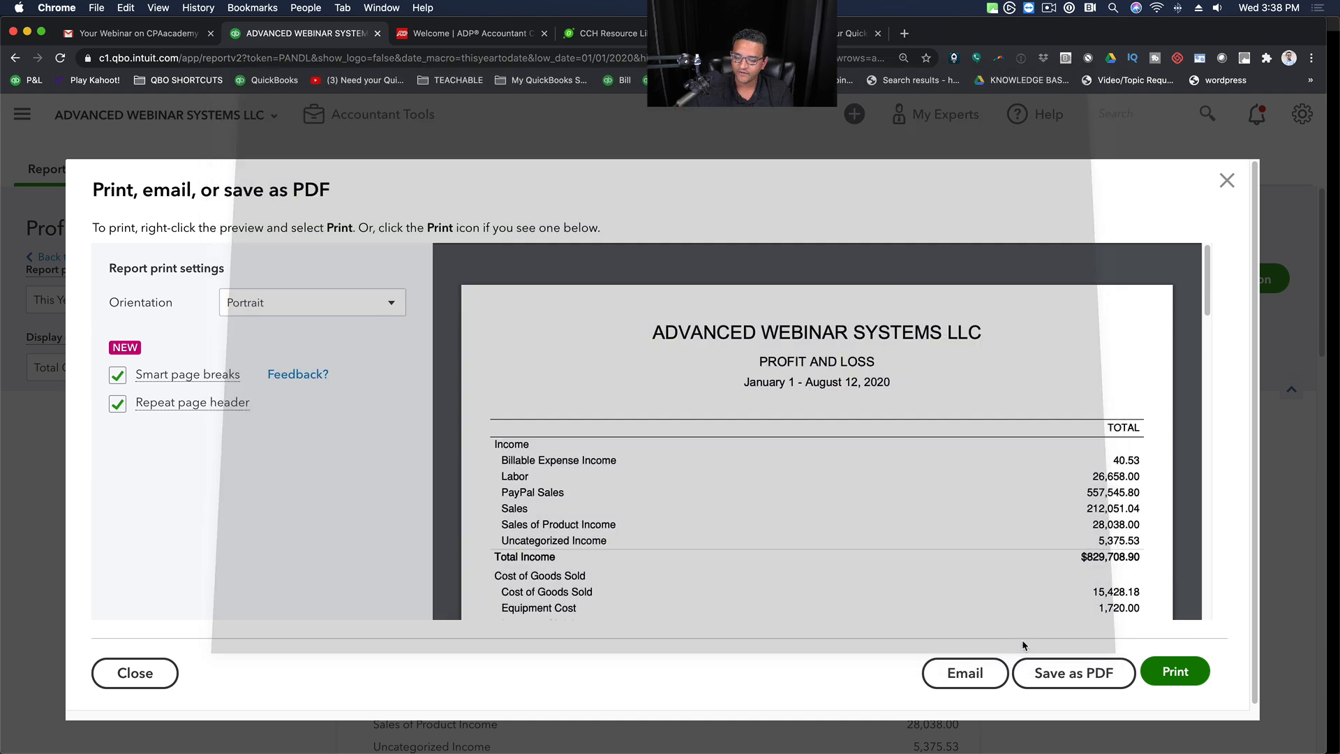
Step: Save the report as a PDF and open the downloaded file to check its print preview
{"action": "left_click", "coordinate": [1075, 681]}
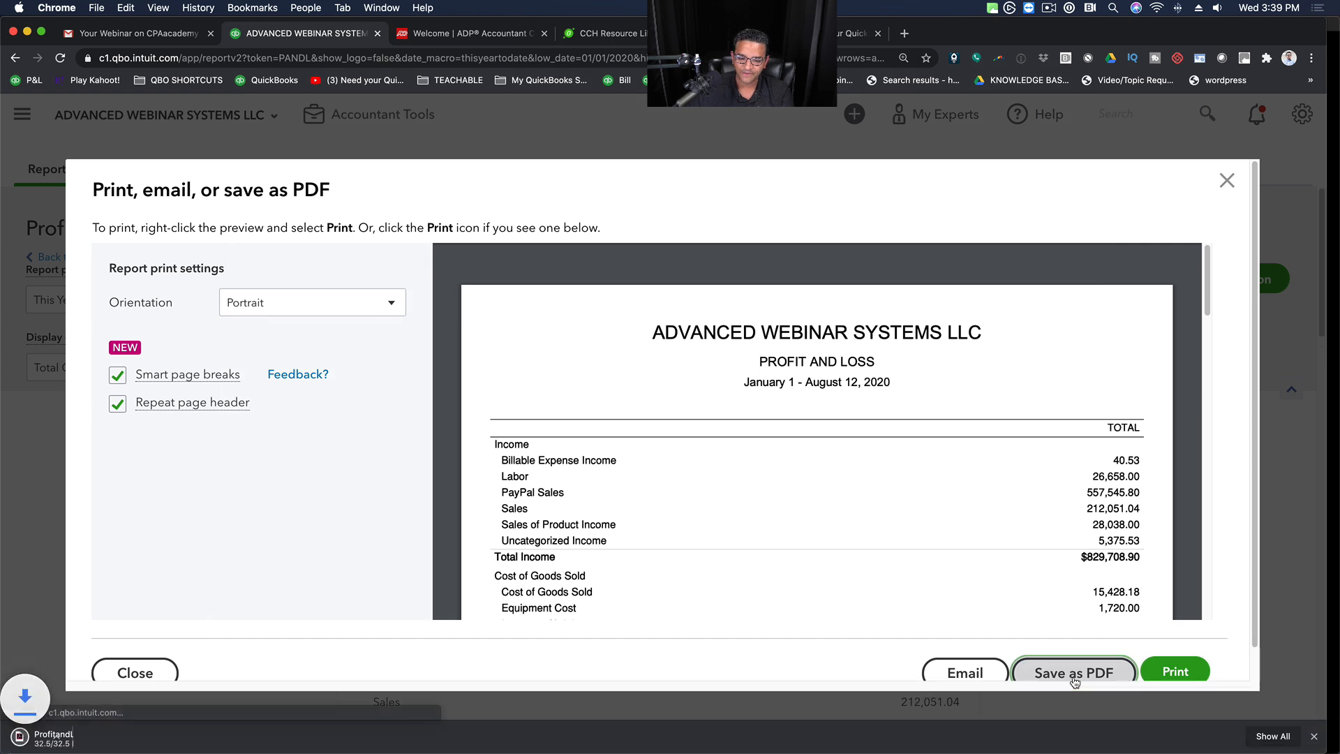
{"action": "left_click", "coordinate": [68, 733]}
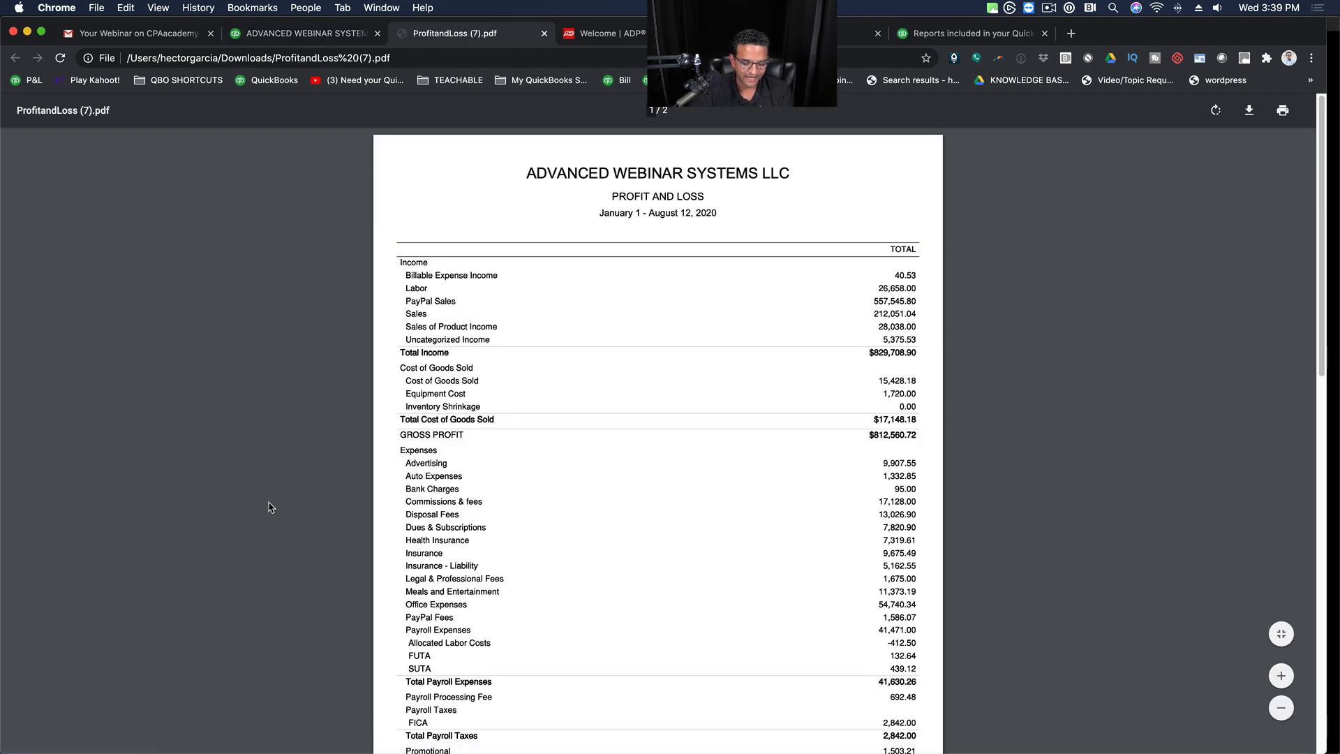
{"action": "key", "text": "super+p"}
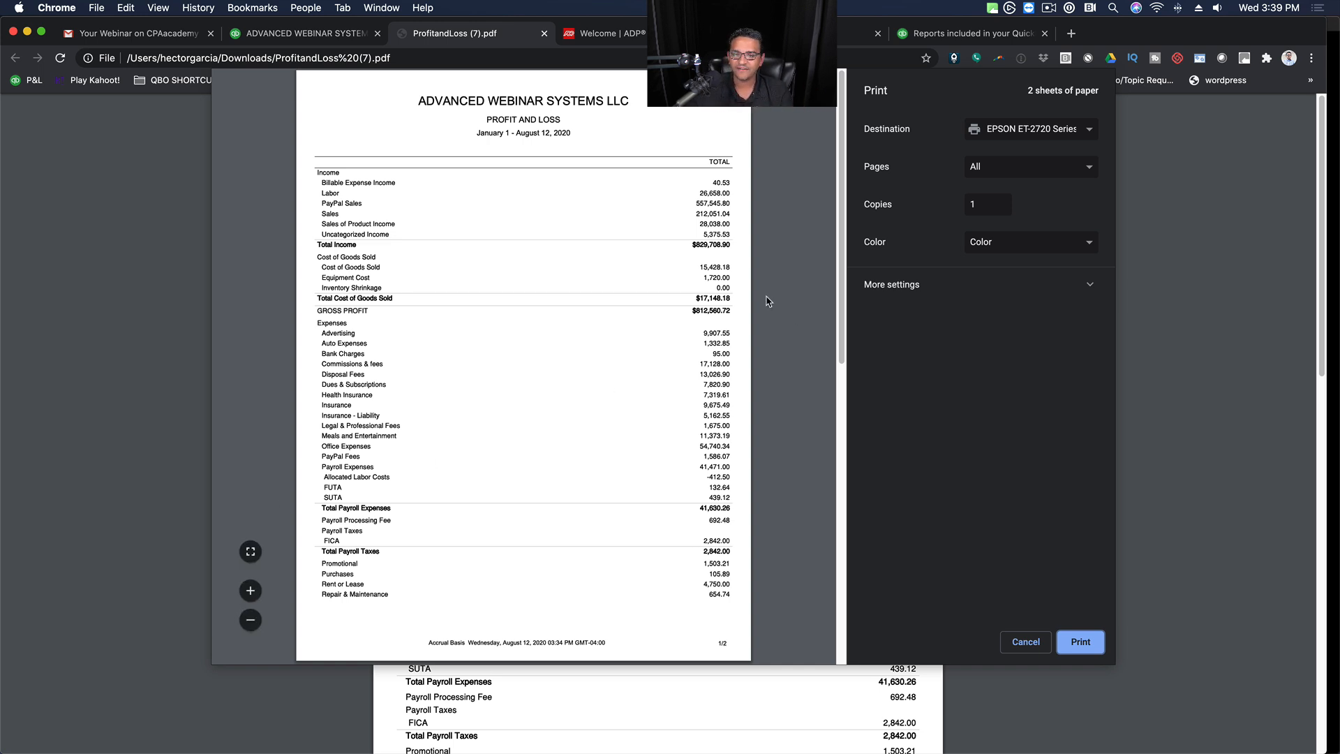
{"action": "key", "text": "Escape"}
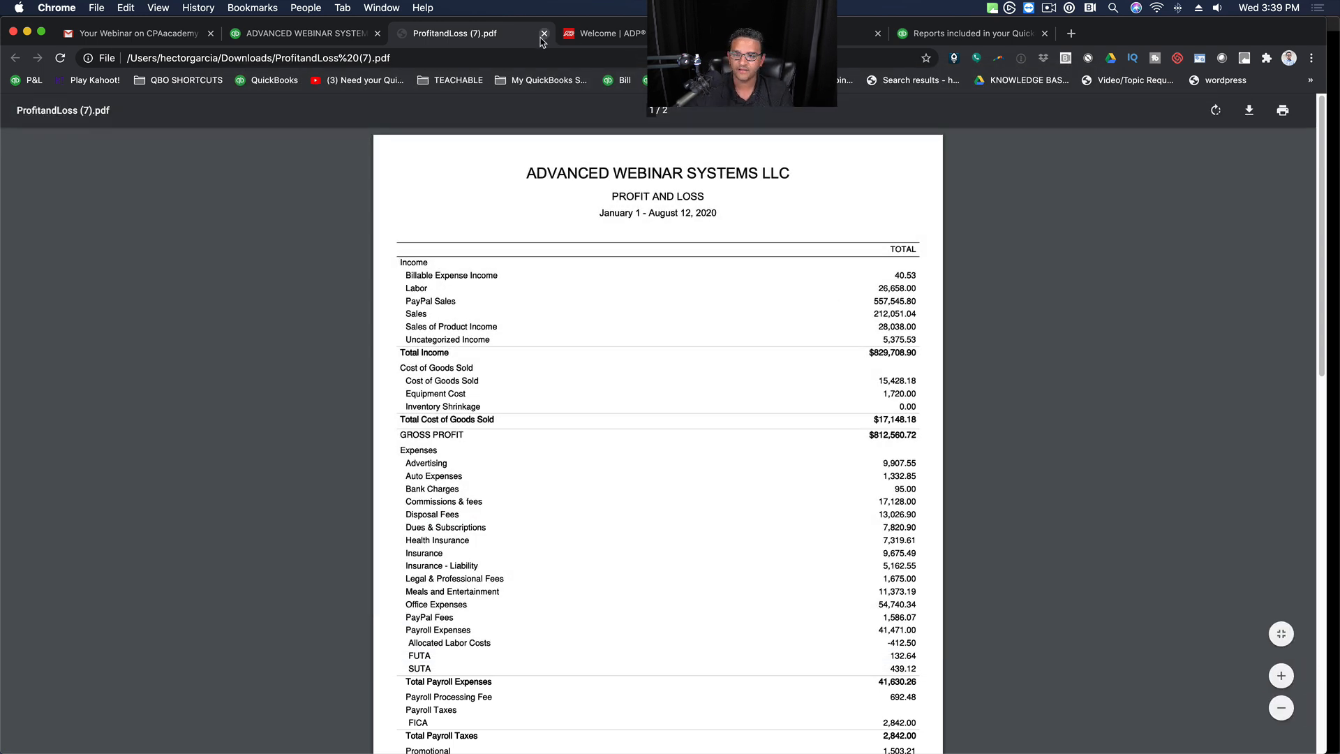
Step: Close the PDF file and the report's print dialog to return to the Profit and Loss report
{"action": "left_click", "coordinate": [544, 34]}
{"action": "scroll", "coordinate": [766, 458], "scroll_direction": "down", "scroll_amount": 10}
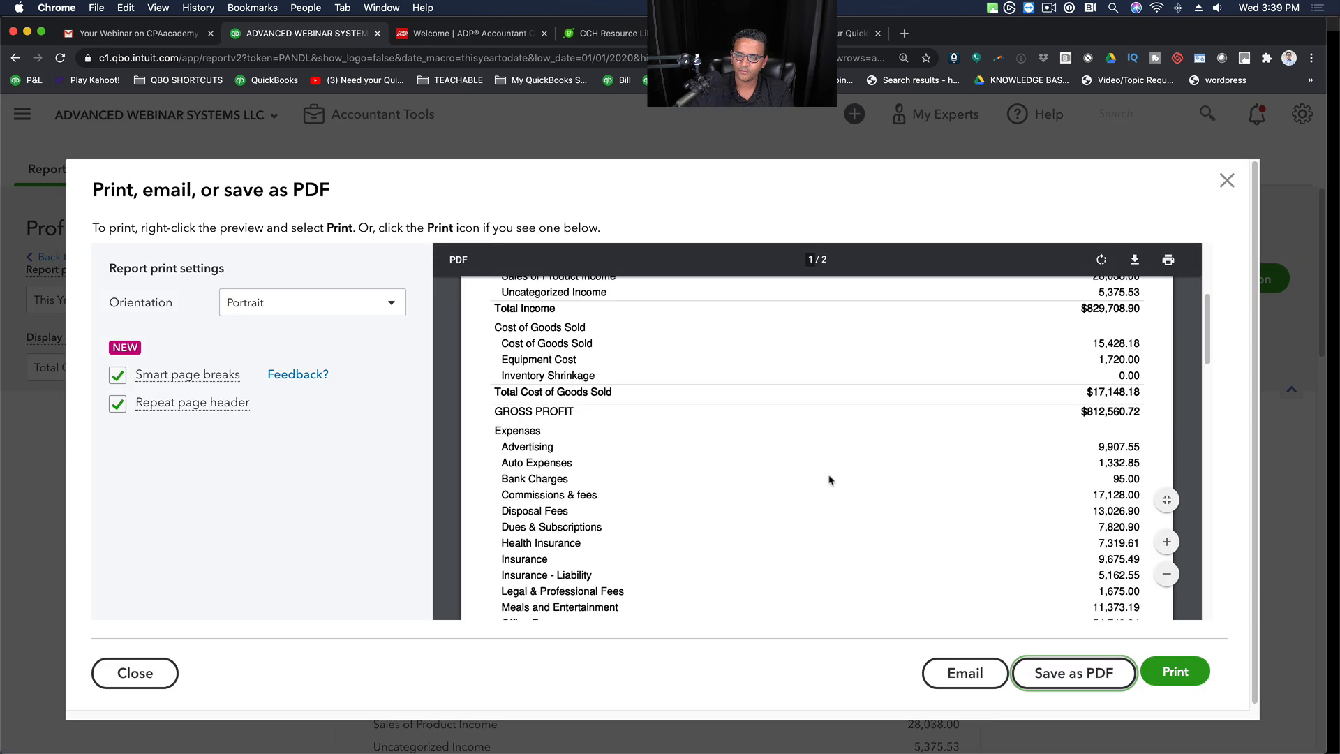
{"action": "left_click", "coordinate": [1228, 183]}
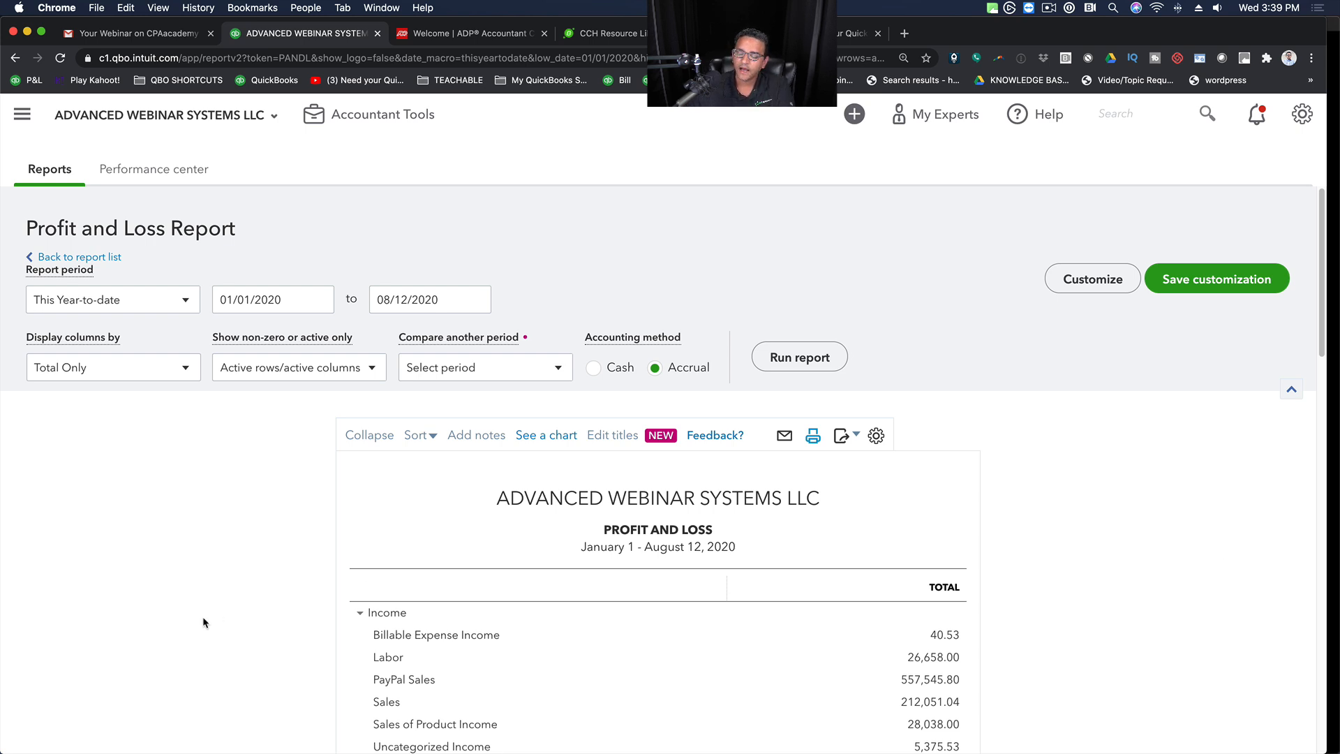
Step: Set a custom report period for the Profit and Loss report from 08/01/2019 to 07/31/2020
{"action": "scroll", "coordinate": [203, 622], "scroll_direction": "down", "scroll_amount": 1}
{"action": "scroll", "coordinate": [301, 556], "scroll_direction": "up", "scroll_amount": 1}
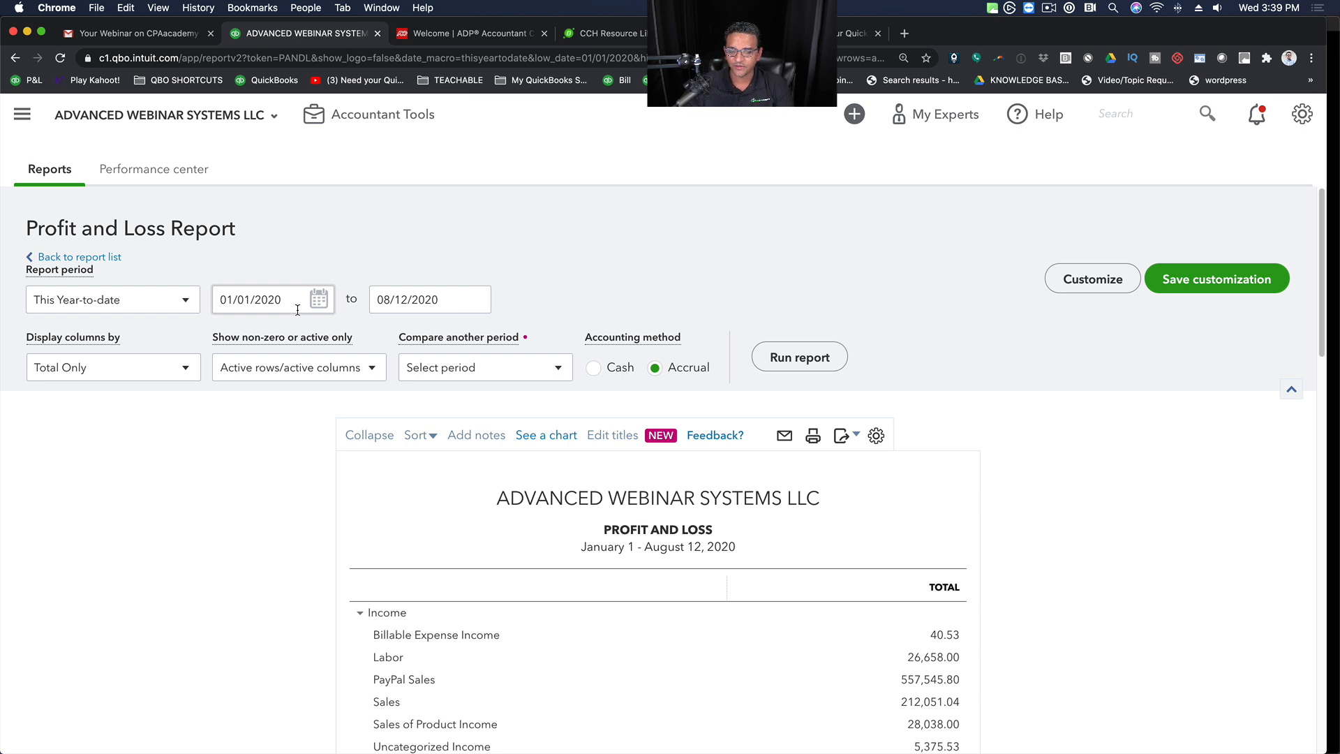
{"action": "left_click", "coordinate": [120, 310]}
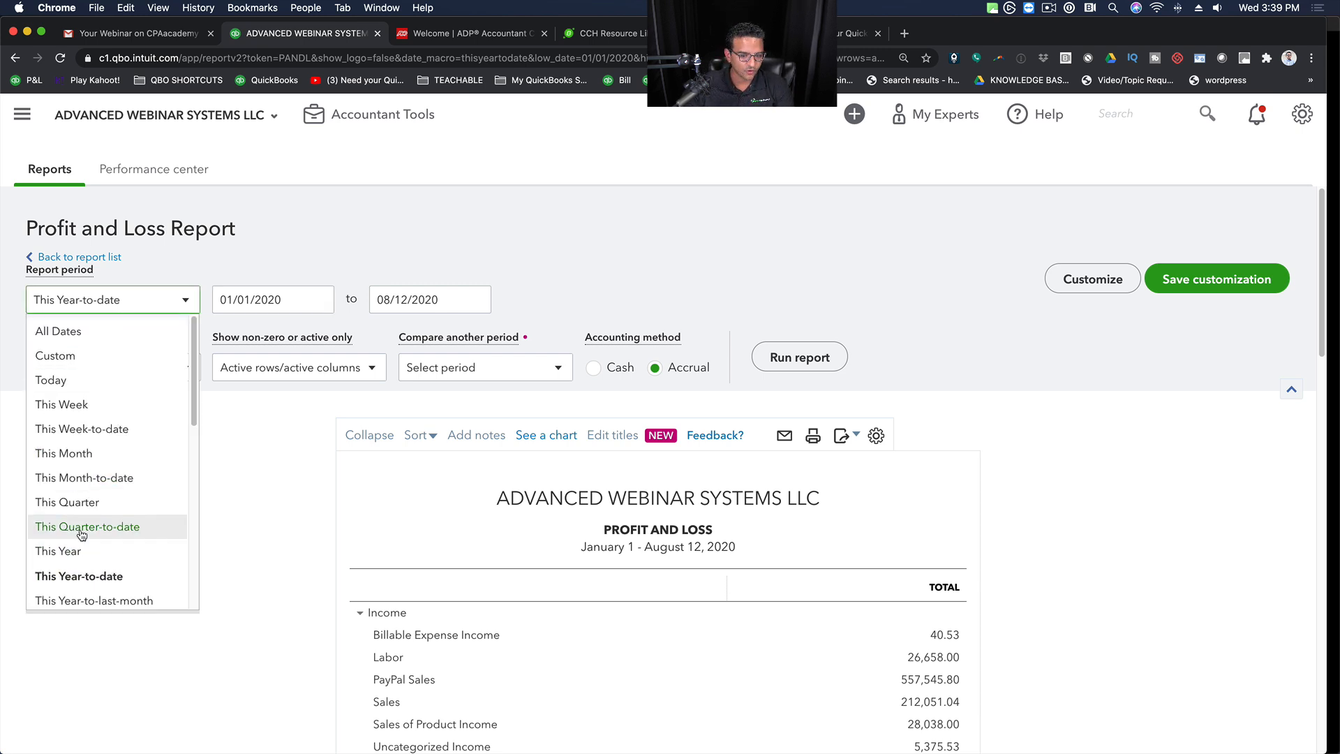
{"action": "scroll", "coordinate": [82, 534], "scroll_direction": "down", "scroll_amount": 10}
{"action": "scroll", "coordinate": [93, 536], "scroll_direction": "up", "scroll_amount": 10}
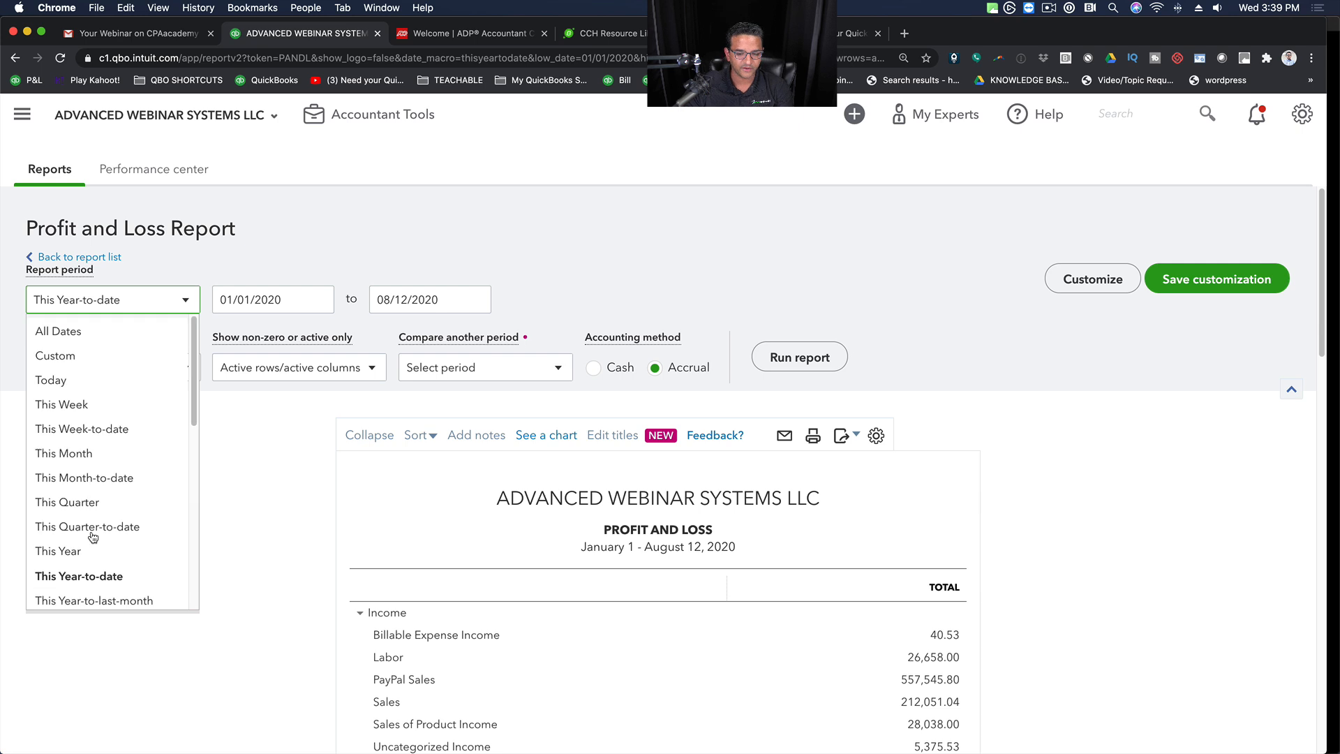
{"action": "left_click", "coordinate": [70, 356]}
{"action": "left_click", "coordinate": [428, 297]}
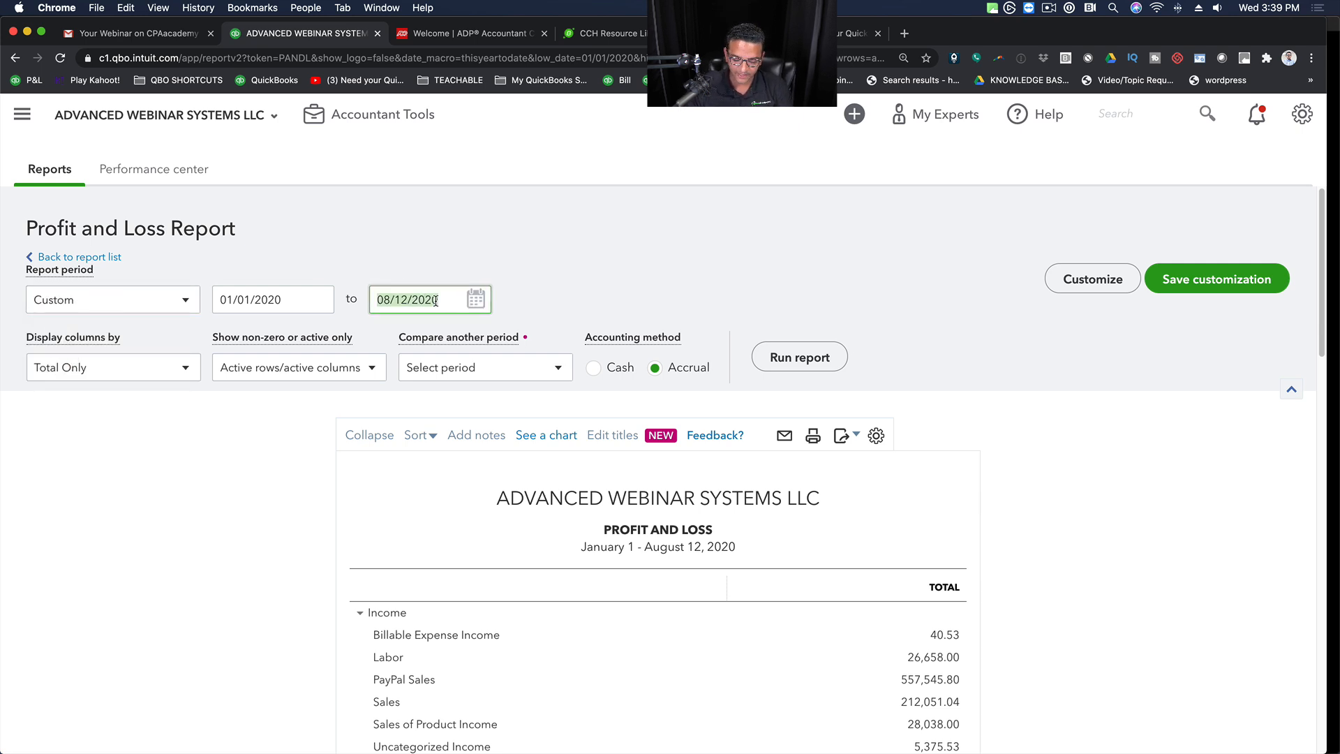
{"action": "type", "text": "07312020"}
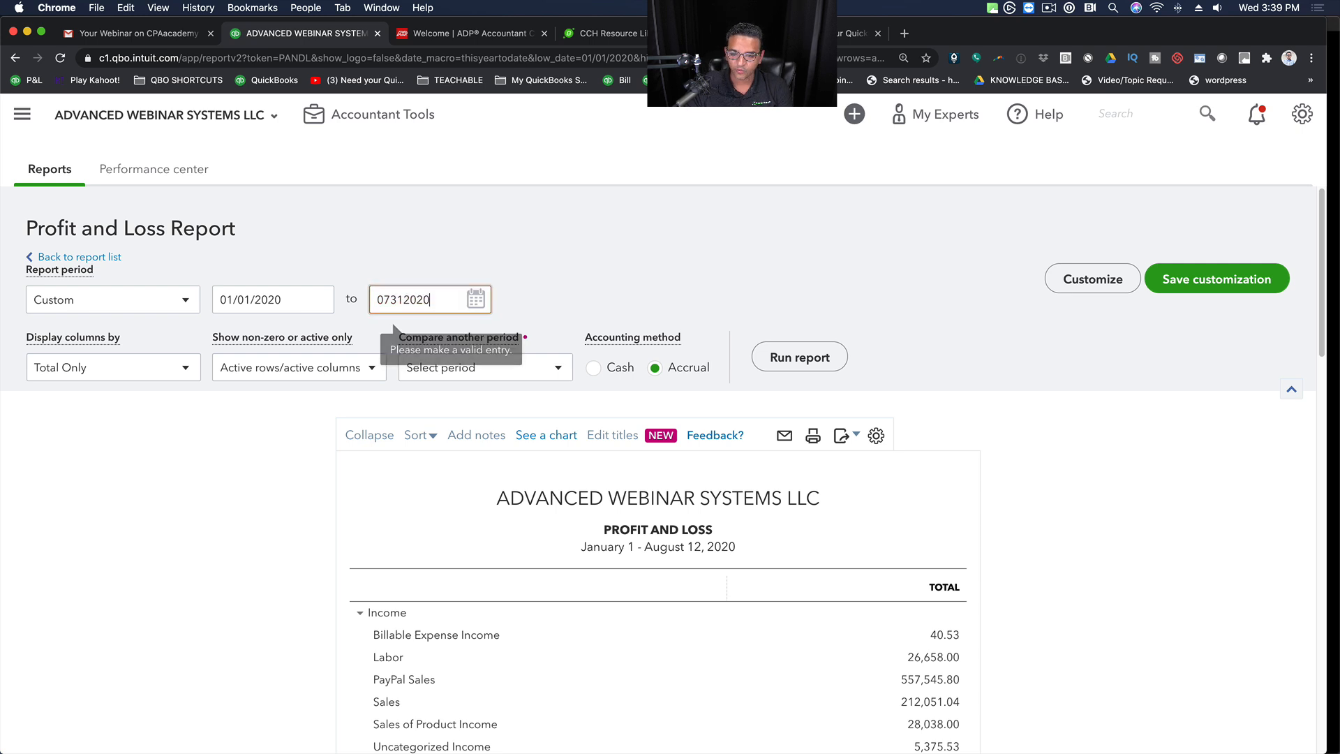
{"action": "left_click", "coordinate": [289, 306]}
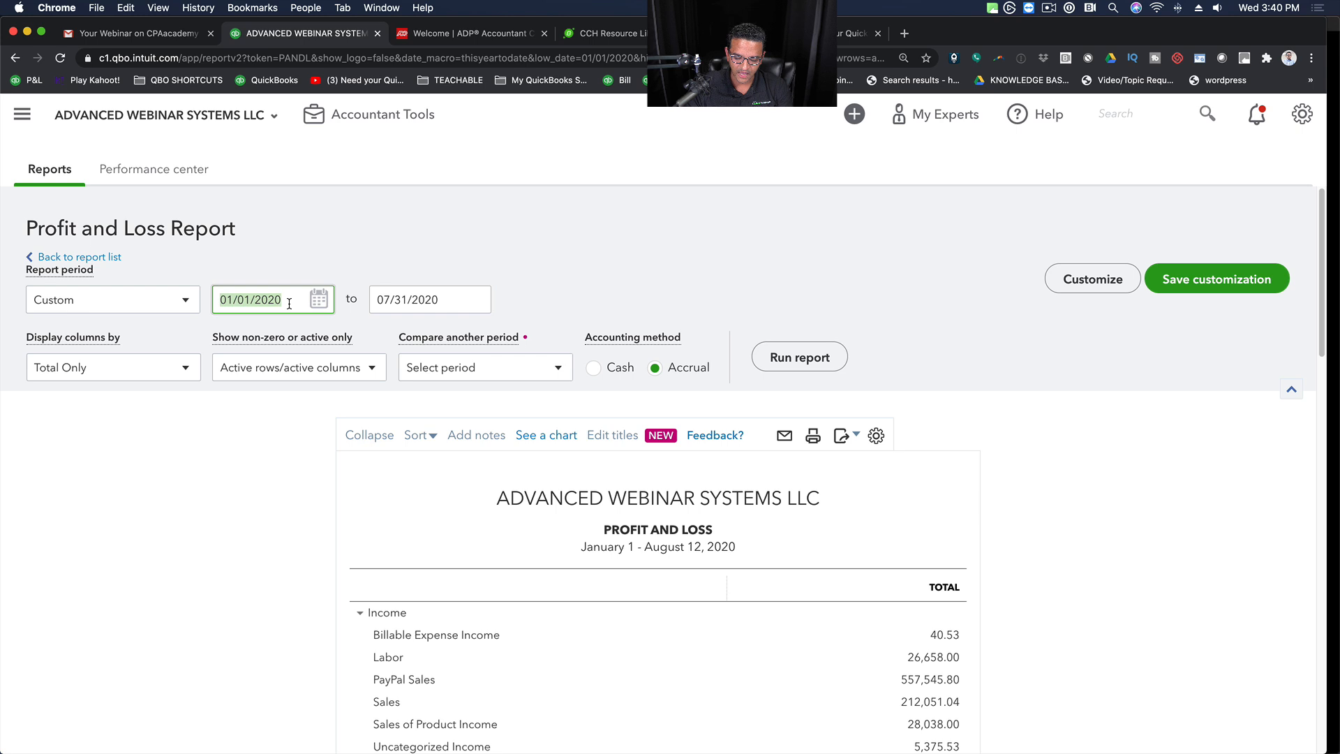
{"action": "type", "text": "08/01/201"}
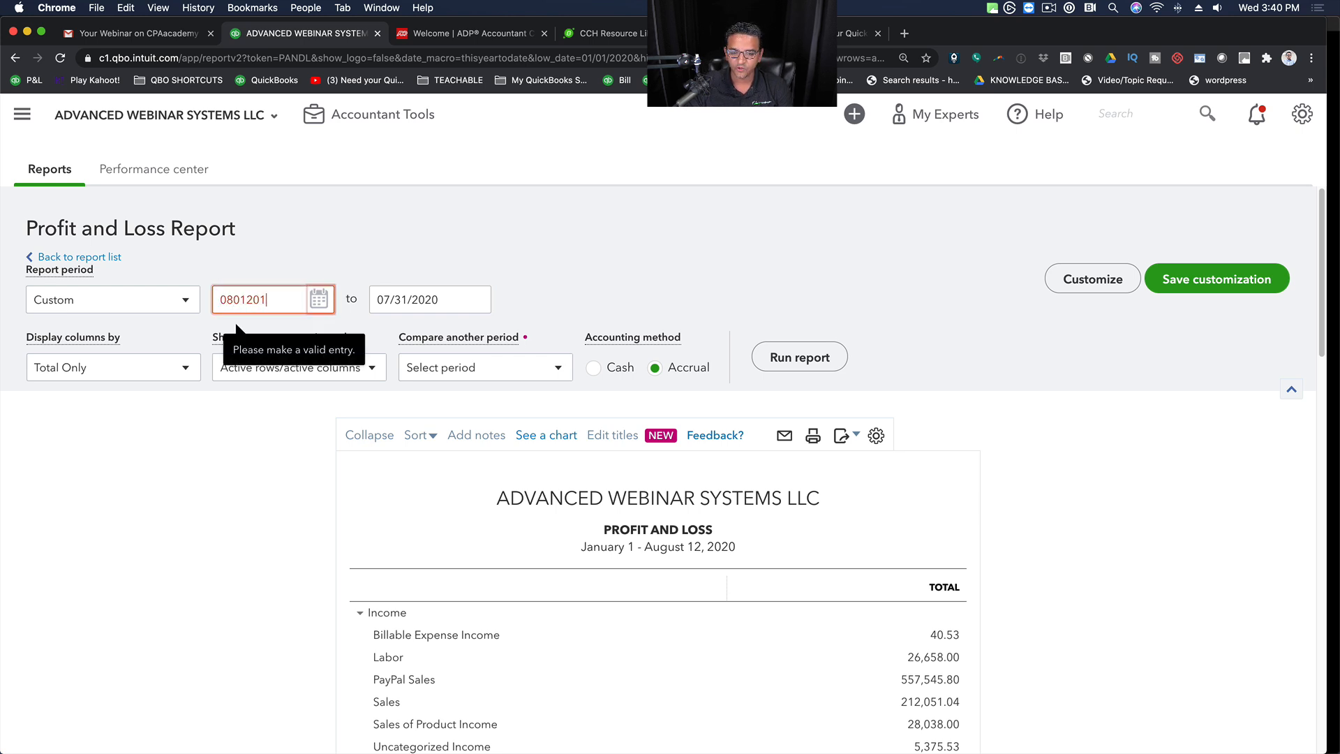
{"action": "type", "text": "9"}
{"action": "key", "text": "Tab"}
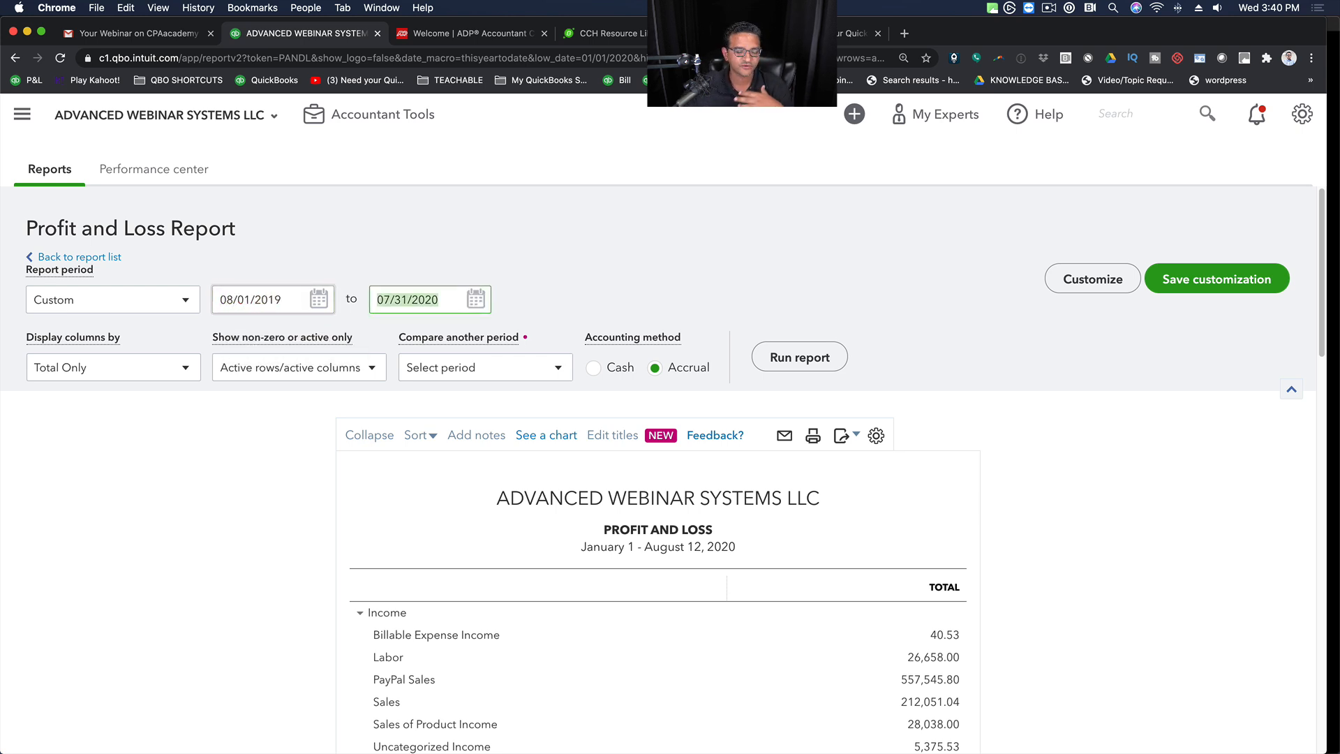
Step: Display the Profit and Loss columns by Months, run the report and look over the monthly figures
{"action": "left_click", "coordinate": [95, 367]}
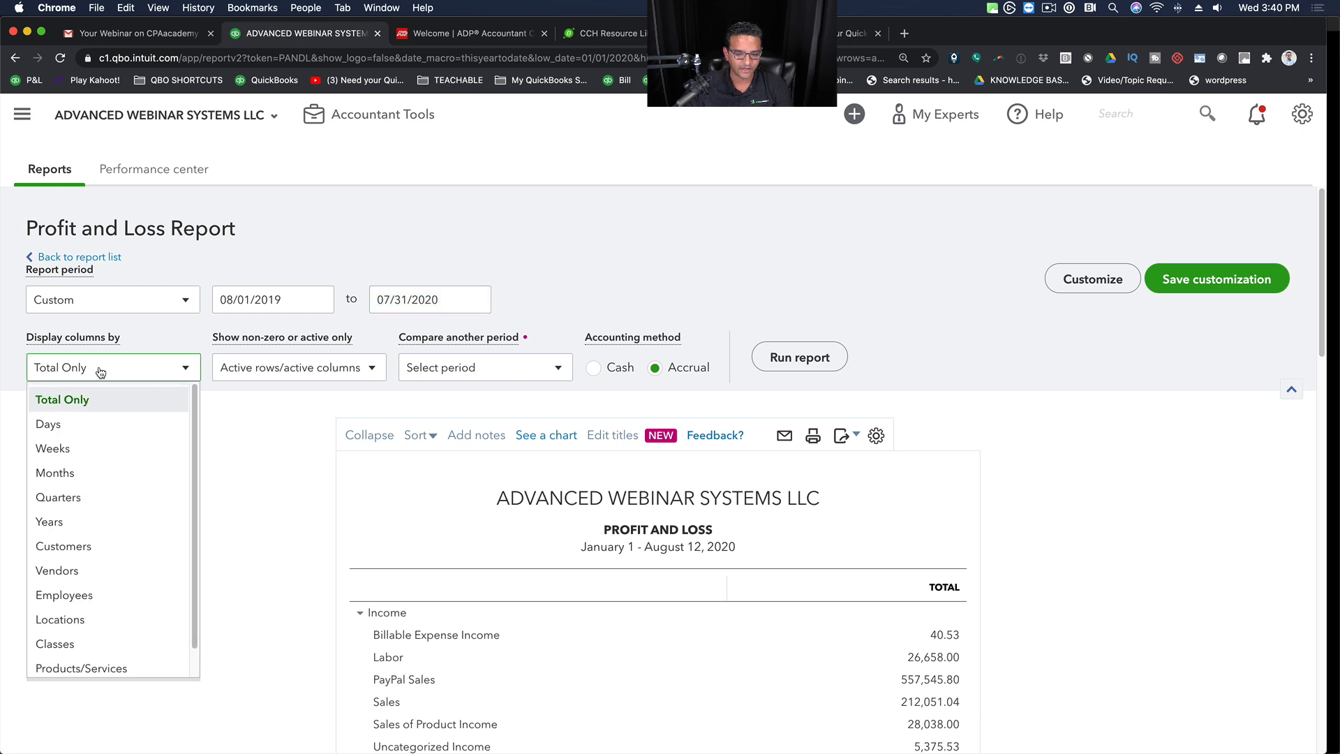
{"action": "left_click", "coordinate": [69, 472]}
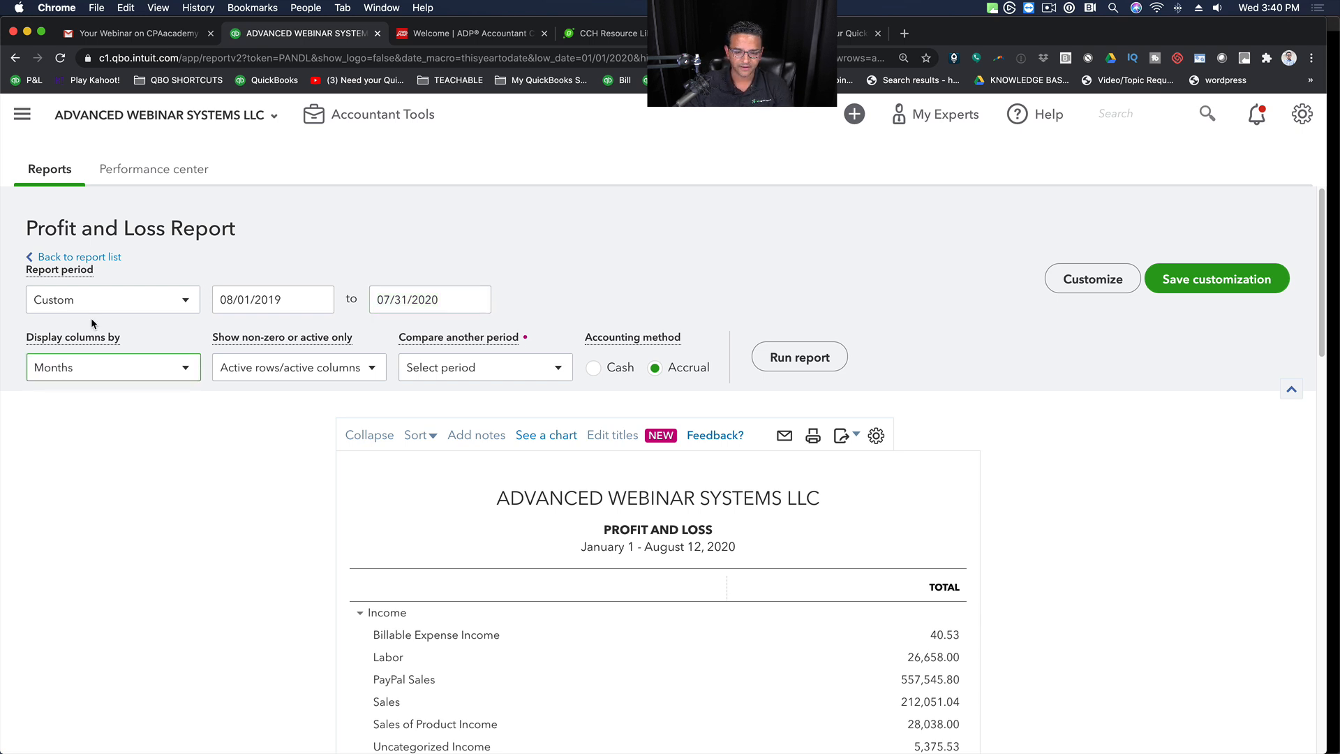
{"action": "left_click", "coordinate": [816, 369]}
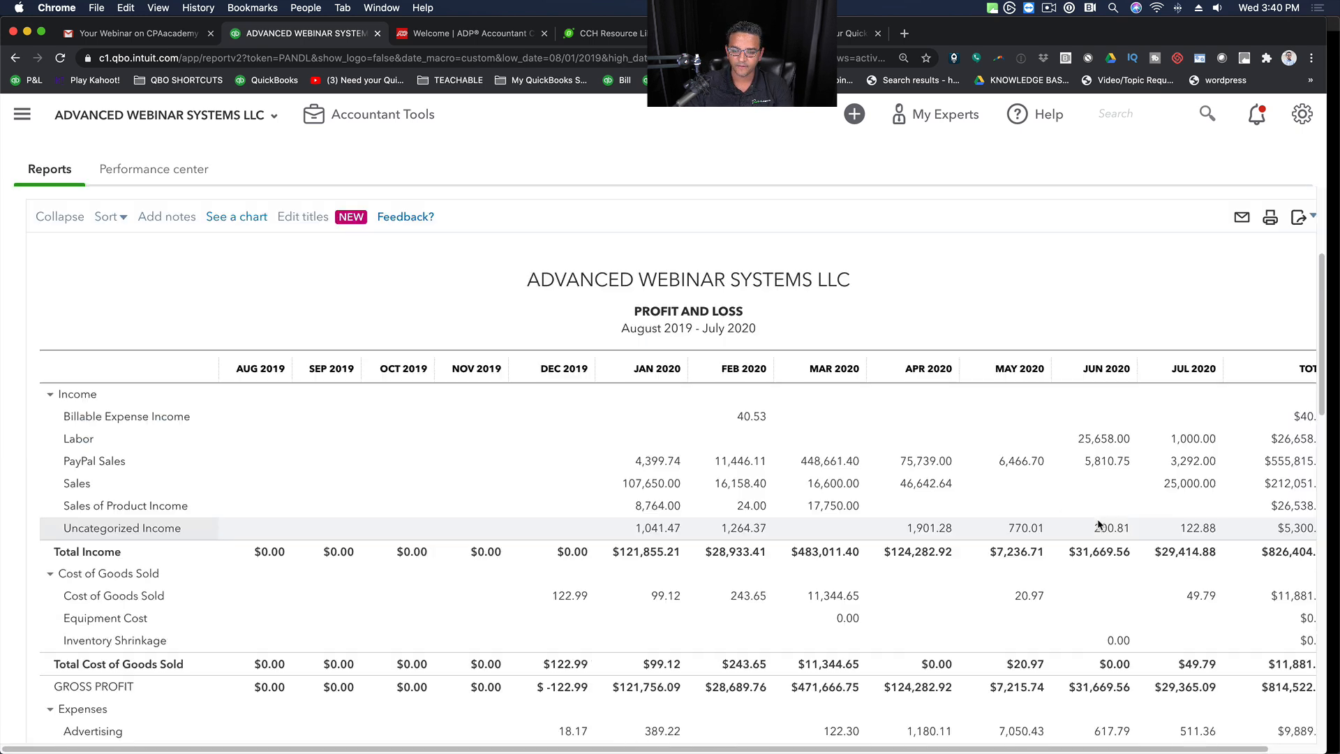
{"action": "scroll", "coordinate": [969, 611], "scroll_direction": "down", "scroll_amount": 1}
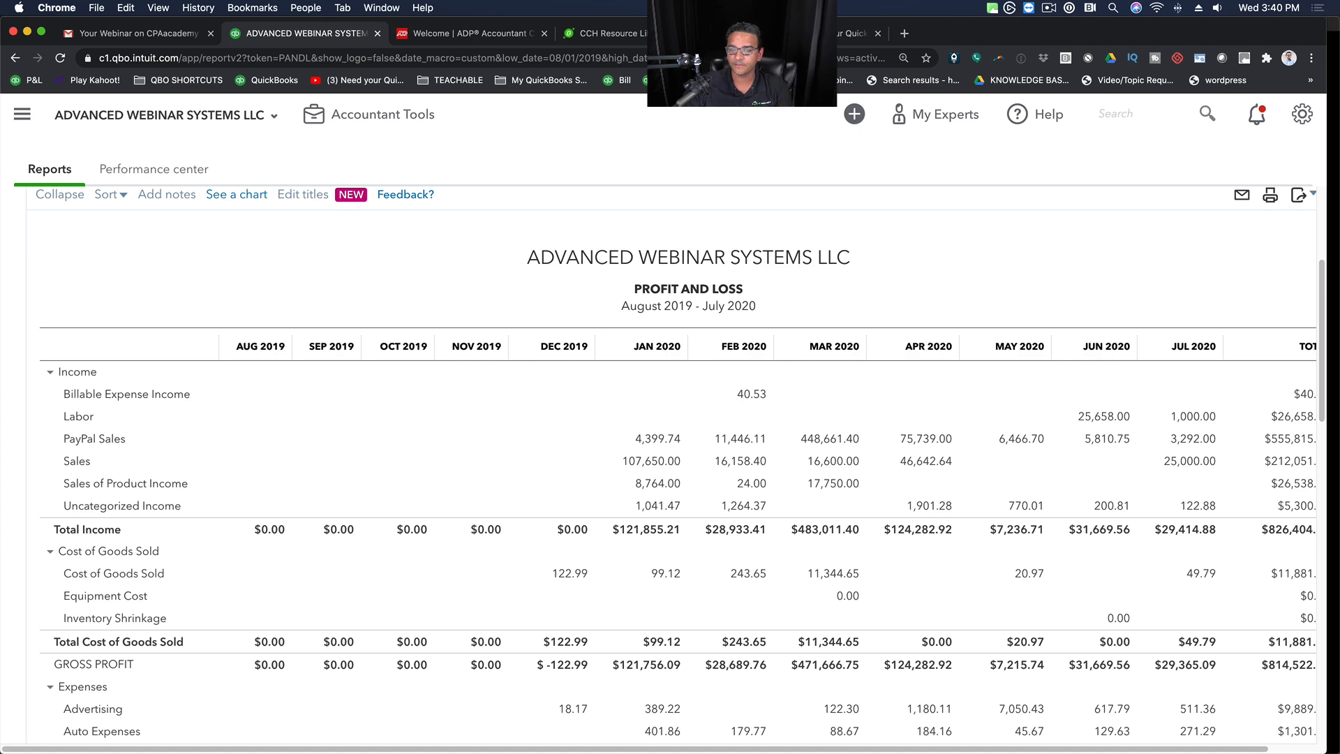
{"action": "scroll", "coordinate": [538, 416], "scroll_direction": "up", "scroll_amount": 4}
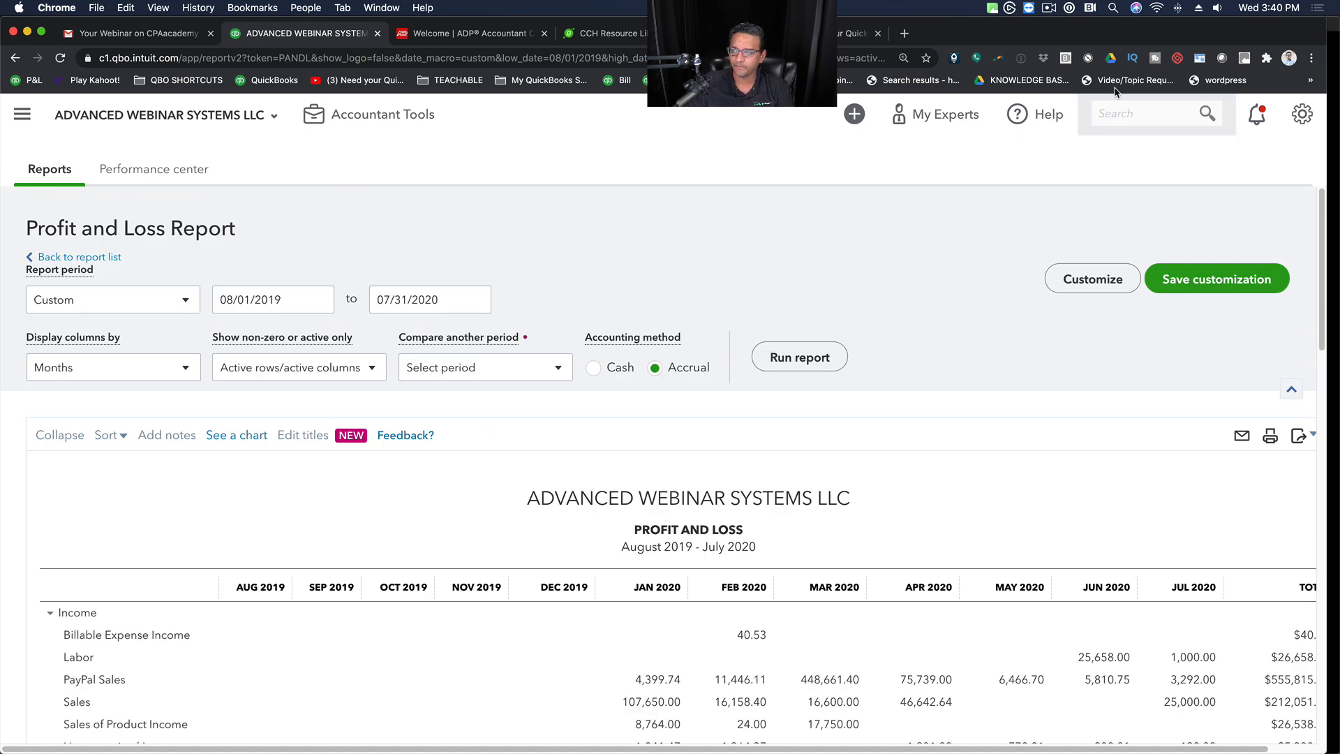
Step: Switch to the PowerPoint slide show, advance to the Report Customization Examples slide and return to the Profit and Loss report in Chrome
{"action": "left_click", "coordinate": [1333, 49]}
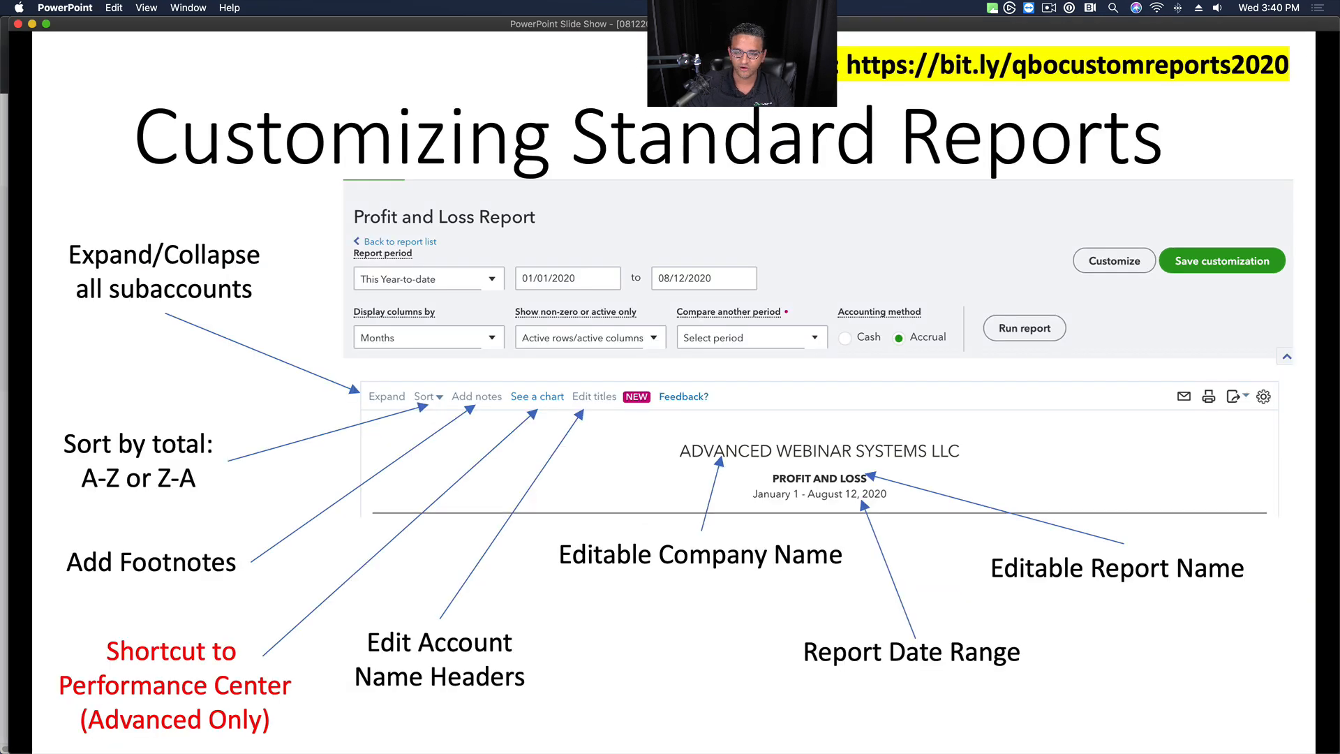
{"action": "key", "text": "Right"}
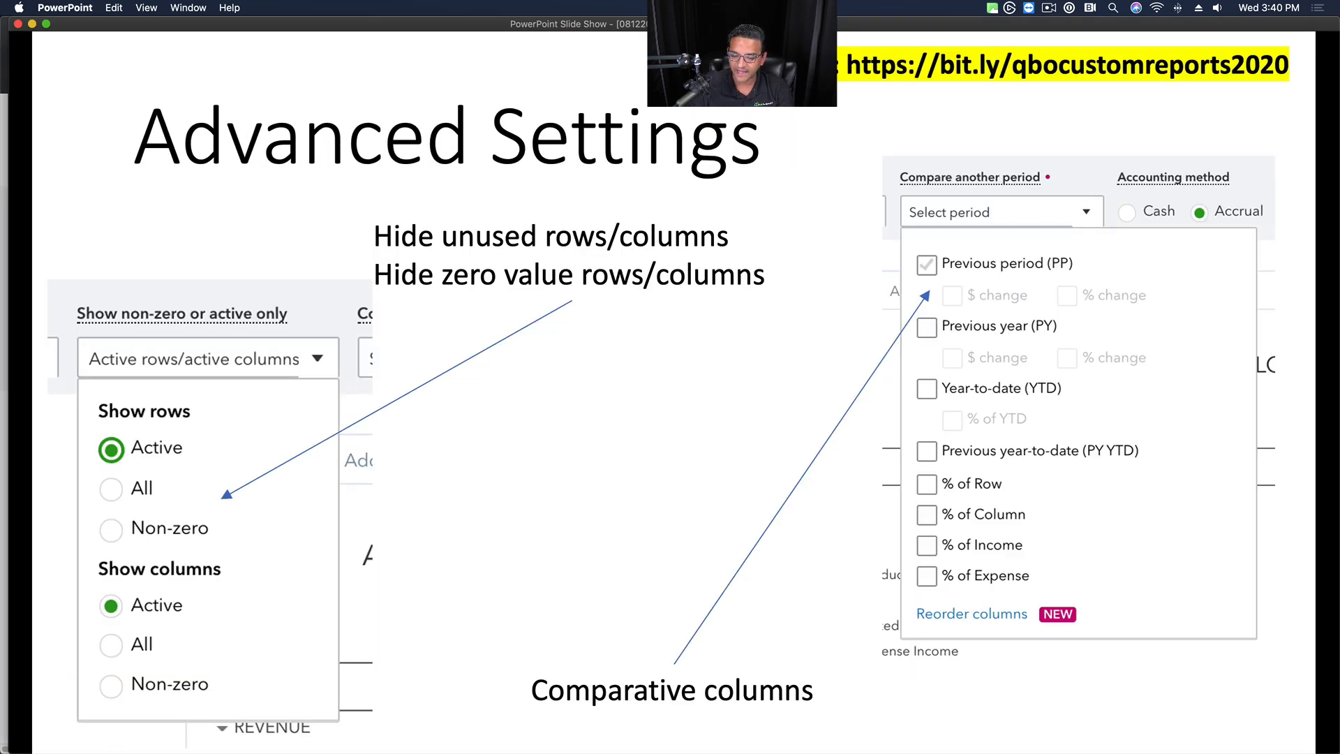
{"action": "key", "text": "Right"}
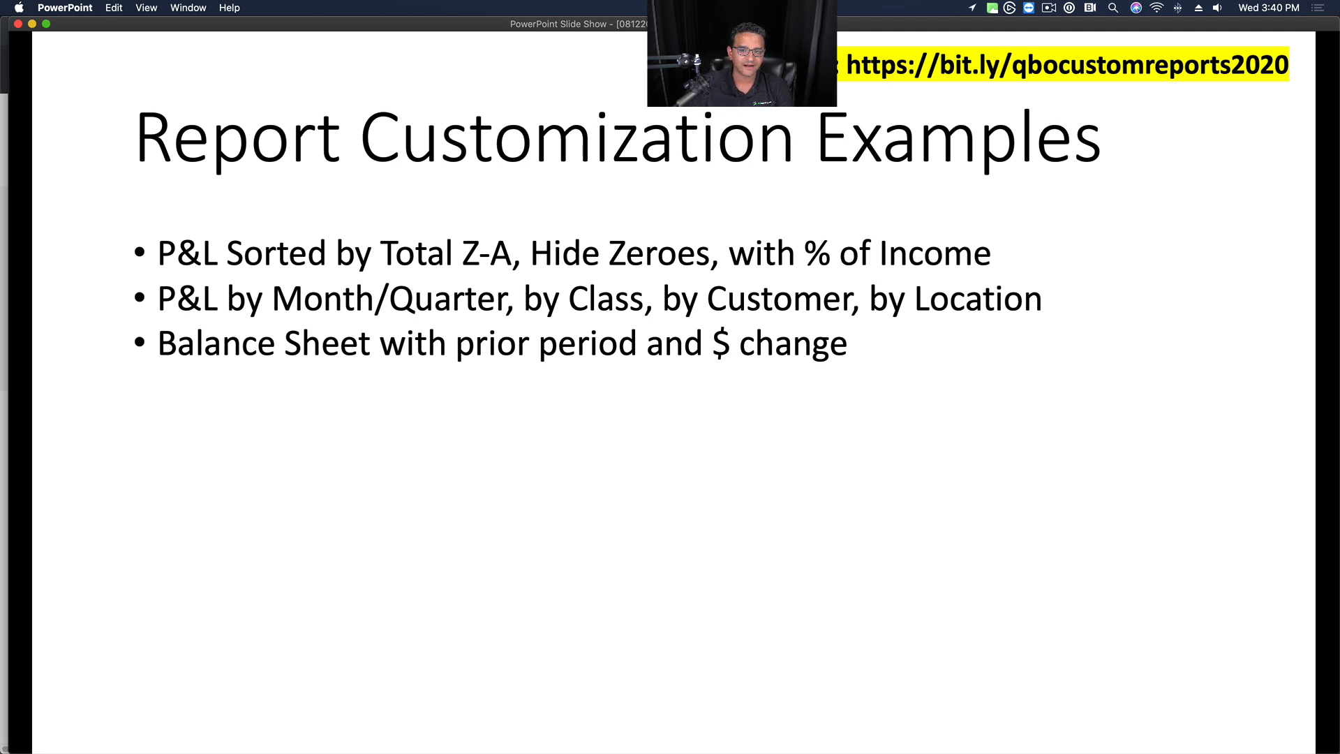
{"action": "key", "text": "super+Tab"}
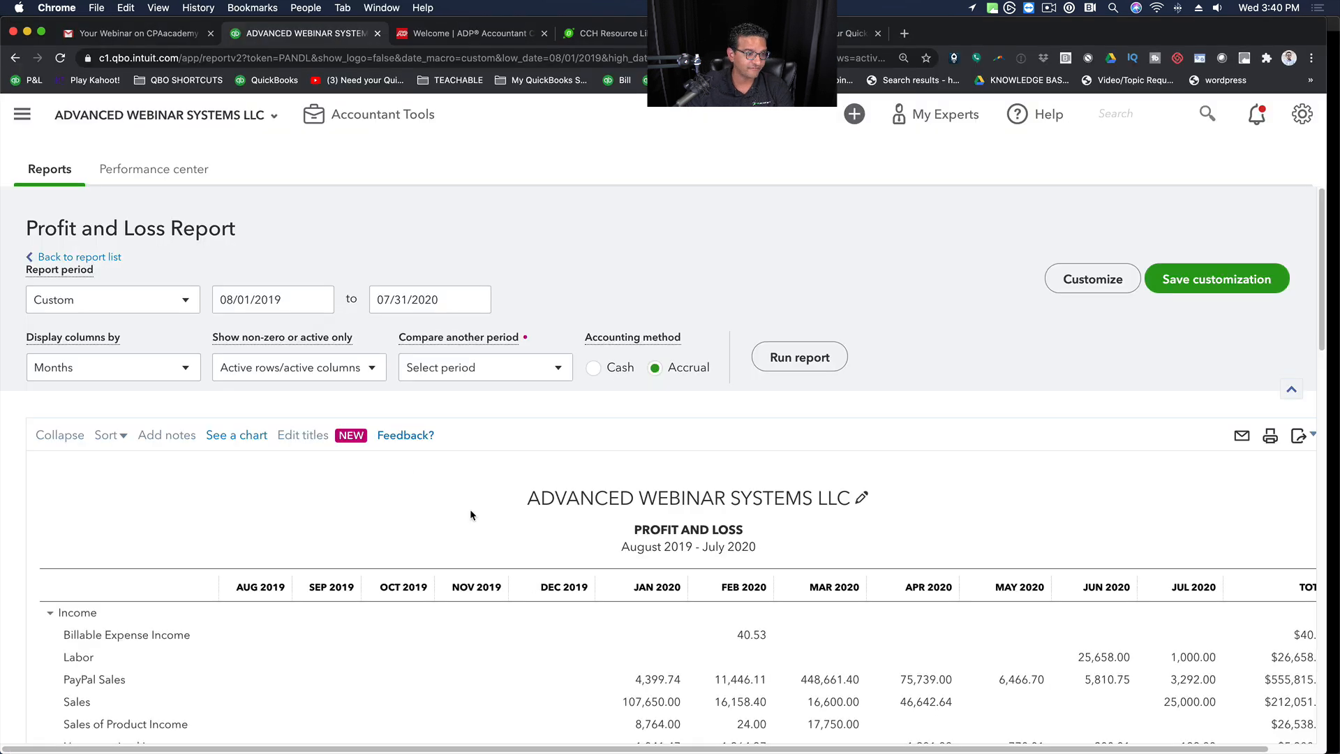
Step: Set the report period to This Year-to-last-month, display columns by Locations and run the report
{"action": "left_click", "coordinate": [122, 303]}
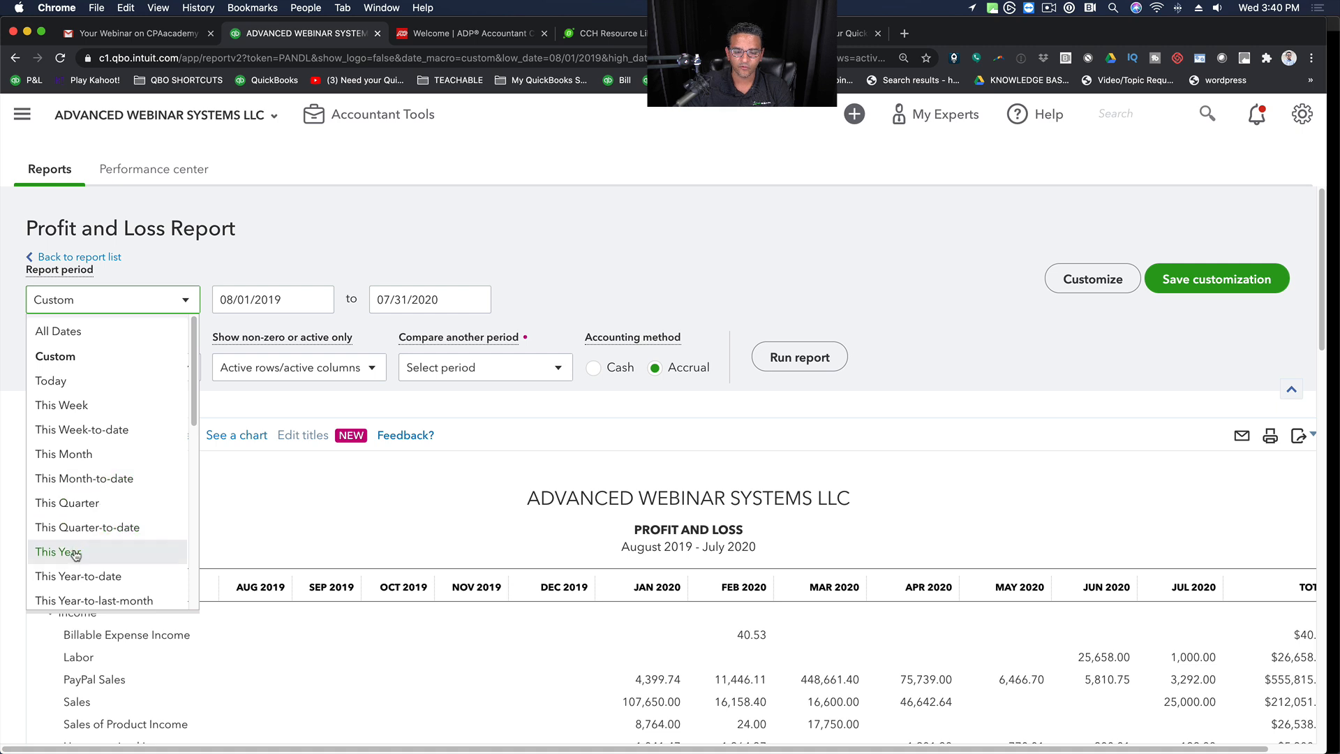
{"action": "left_click", "coordinate": [115, 601]}
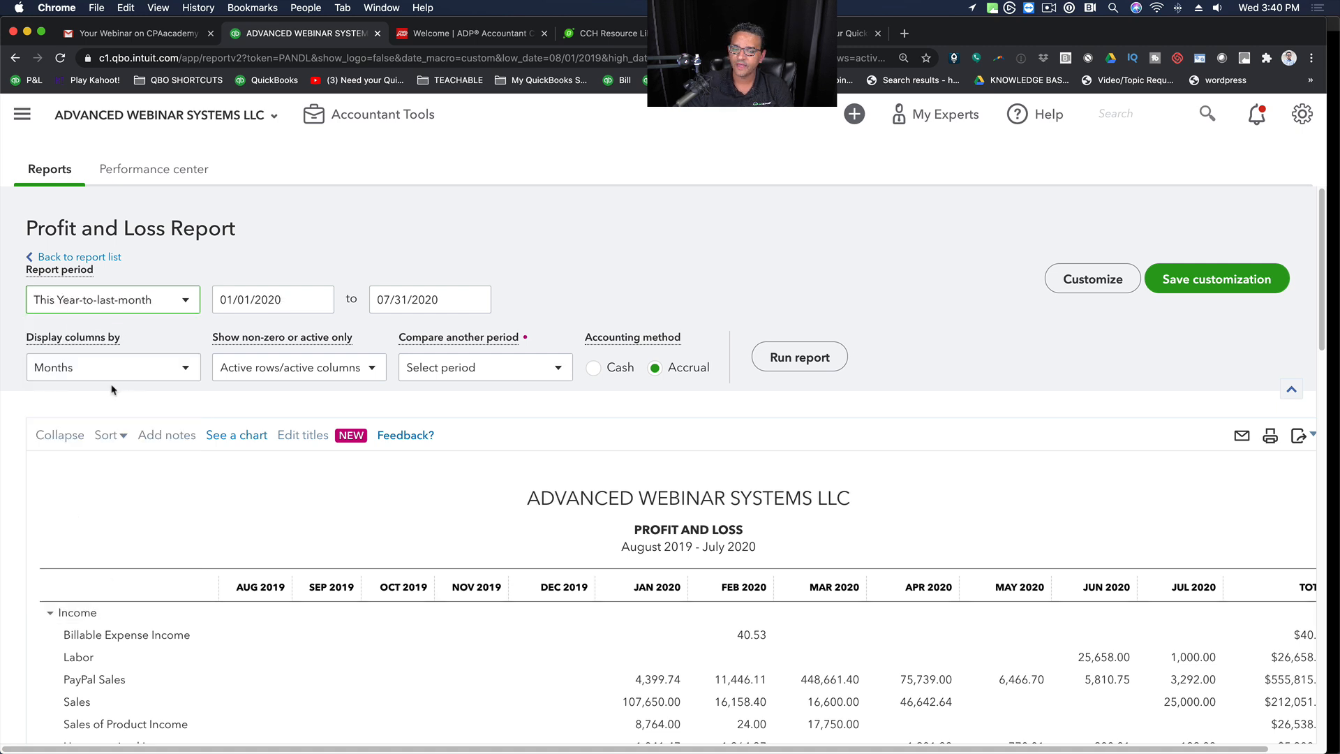
{"action": "left_click", "coordinate": [67, 376]}
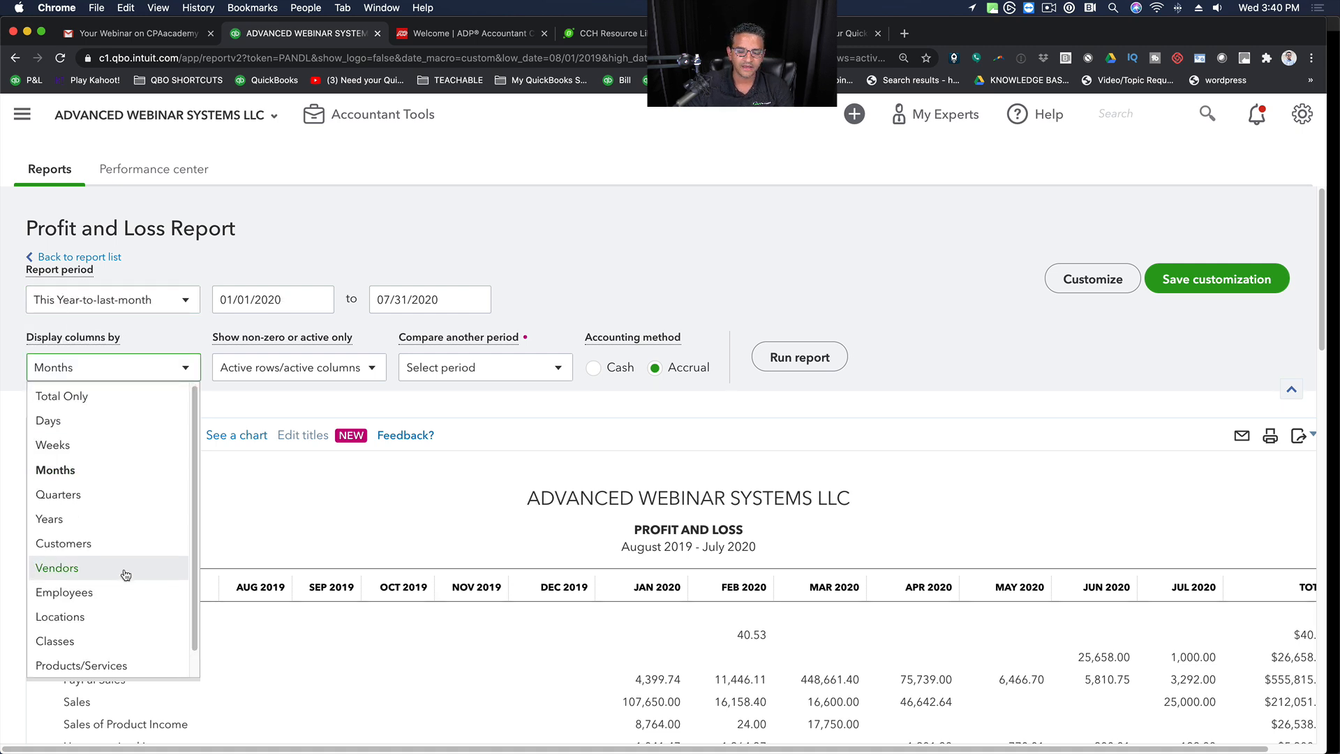
{"action": "scroll", "coordinate": [105, 600], "scroll_direction": "down", "scroll_amount": 1}
{"action": "left_click", "coordinate": [75, 614]}
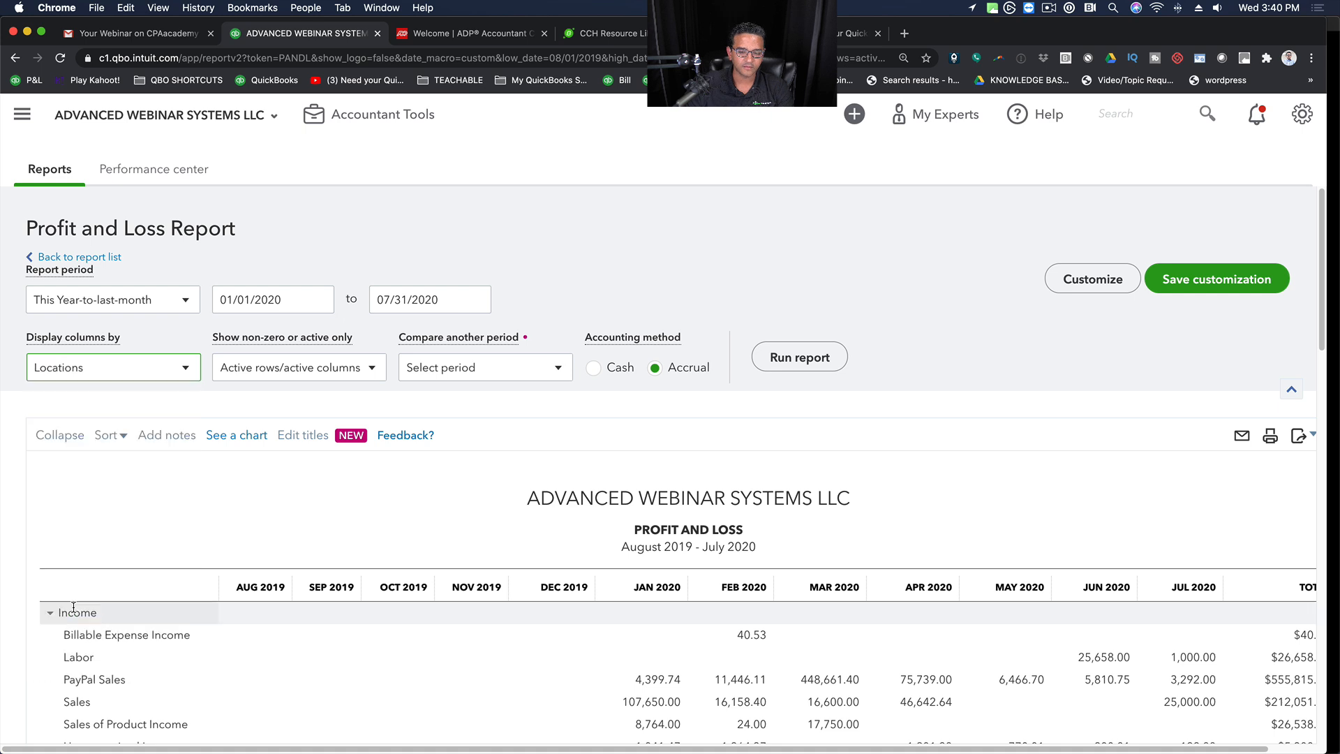
{"action": "left_click", "coordinate": [785, 358]}
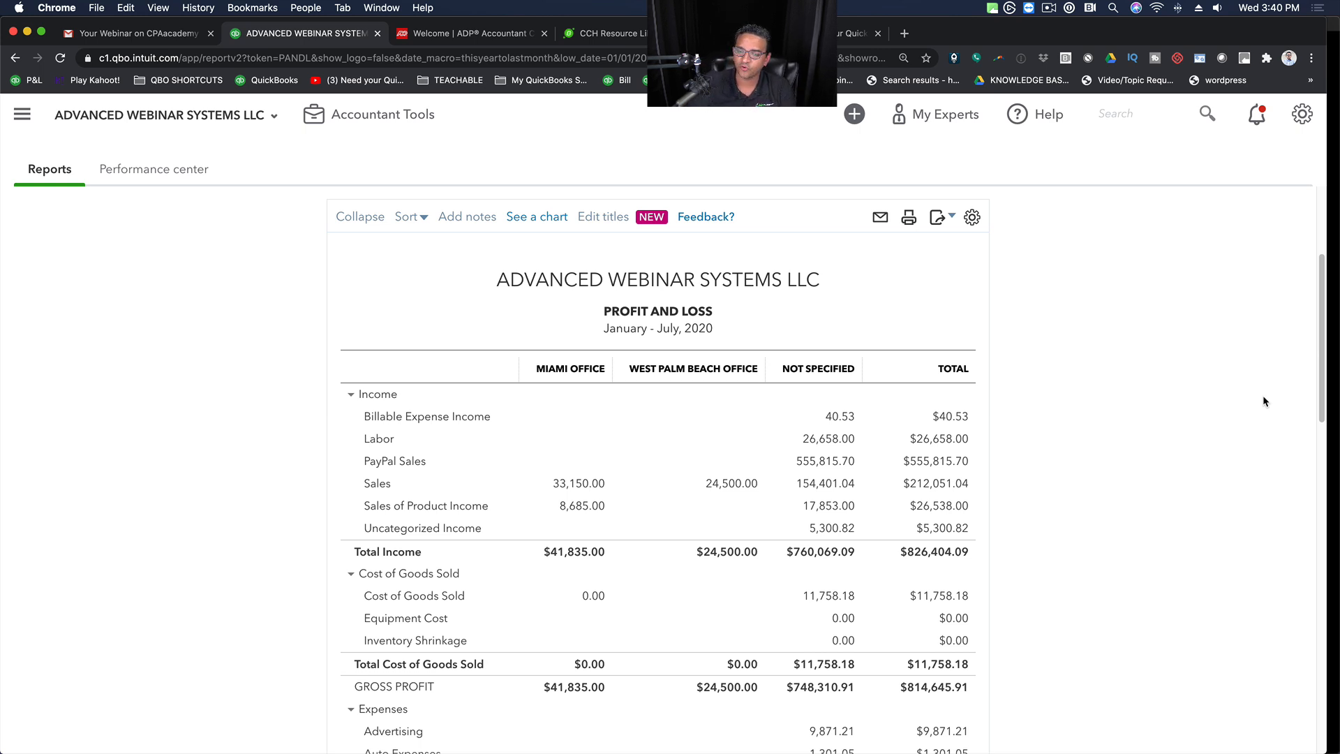
Step: Keep Locations as the column breakdown and open the transaction details behind the Sales amount under Not Specified
{"action": "scroll", "coordinate": [1263, 401], "scroll_direction": "up", "scroll_amount": 3}
{"action": "left_click", "coordinate": [112, 368]}
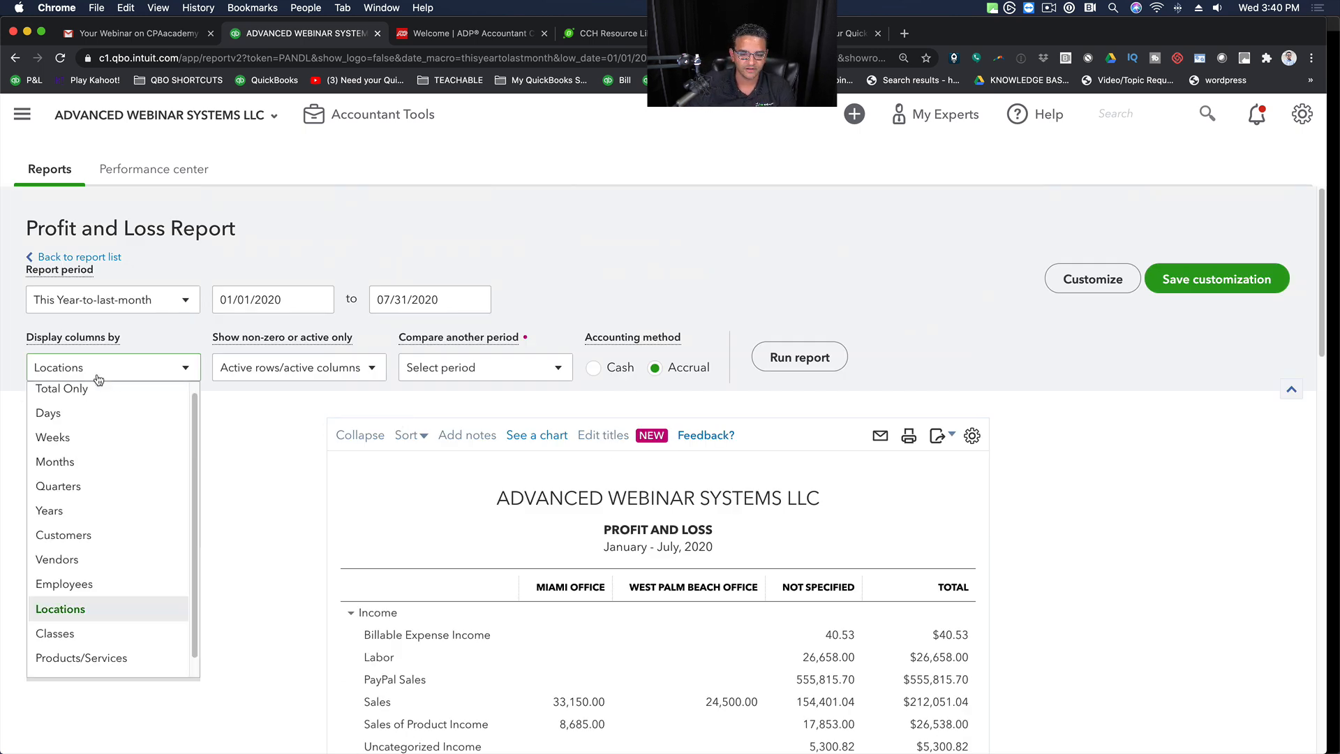
{"action": "left_click", "coordinate": [60, 608]}
{"action": "scroll", "coordinate": [413, 523], "scroll_direction": "down", "scroll_amount": 2}
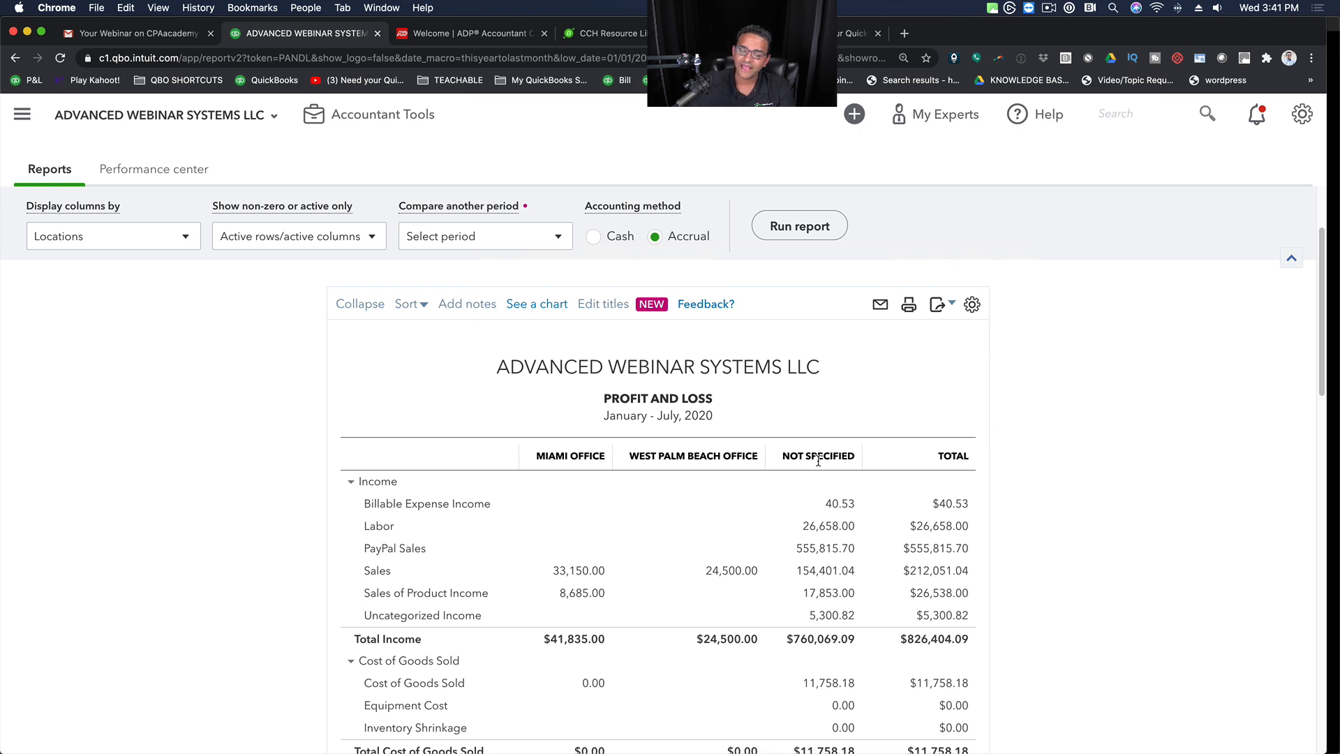
{"action": "left_click", "coordinate": [826, 571]}
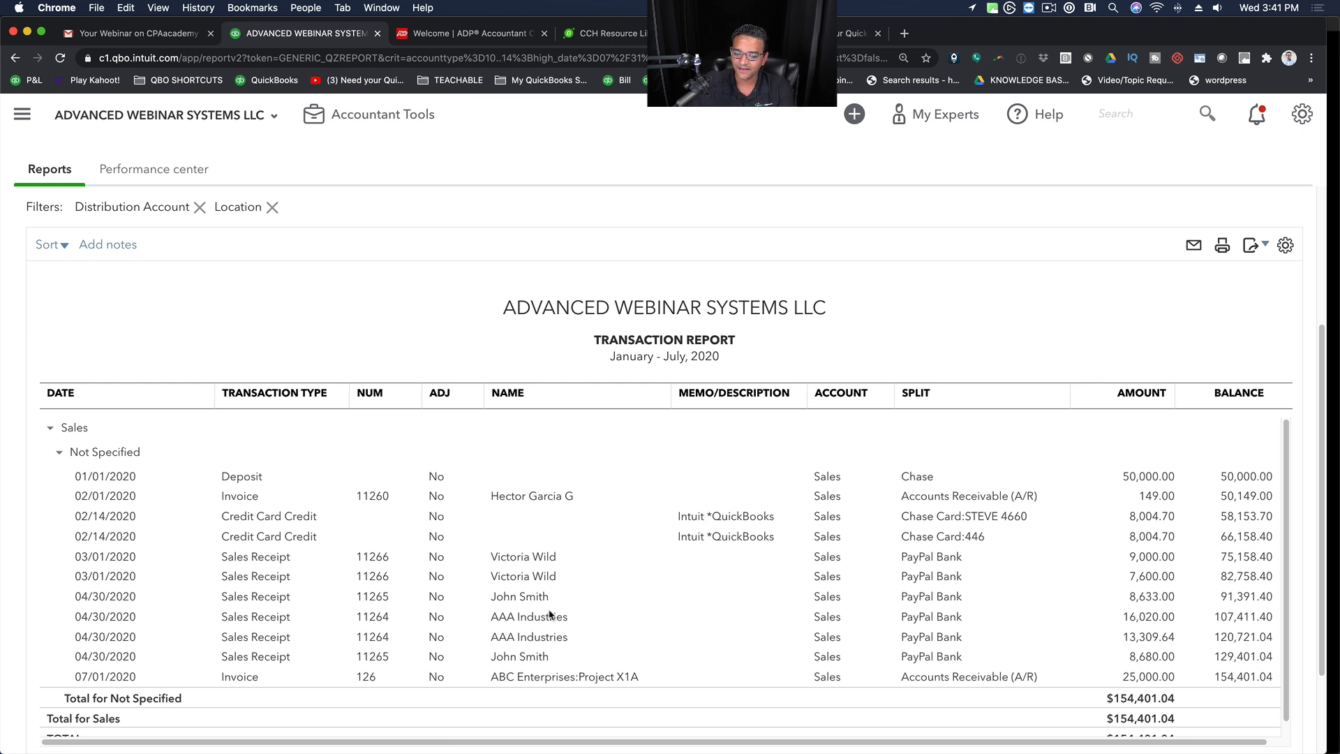
Step: Open the 07/01/2020 invoice for ABC Enterprises:Project X1A and set its location to Miami Office
{"action": "left_click", "coordinate": [552, 687]}
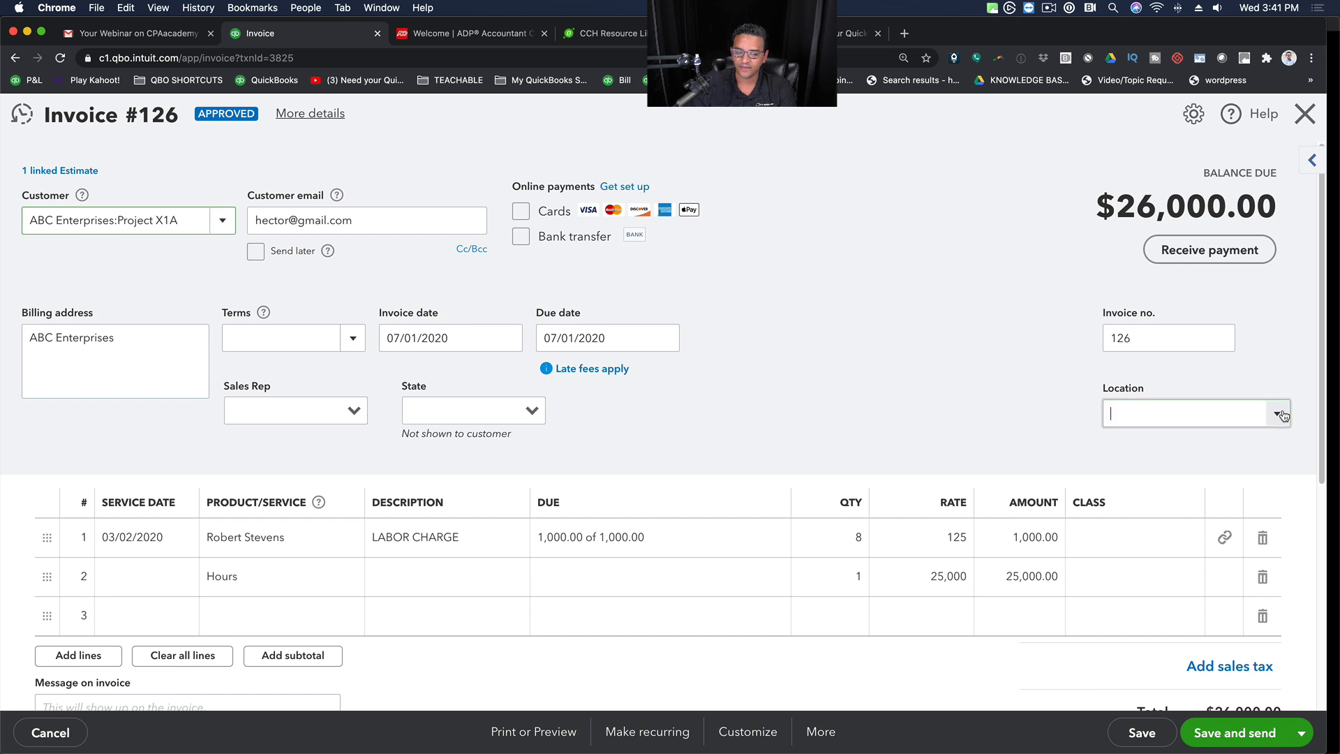
{"action": "left_click", "coordinate": [1151, 415]}
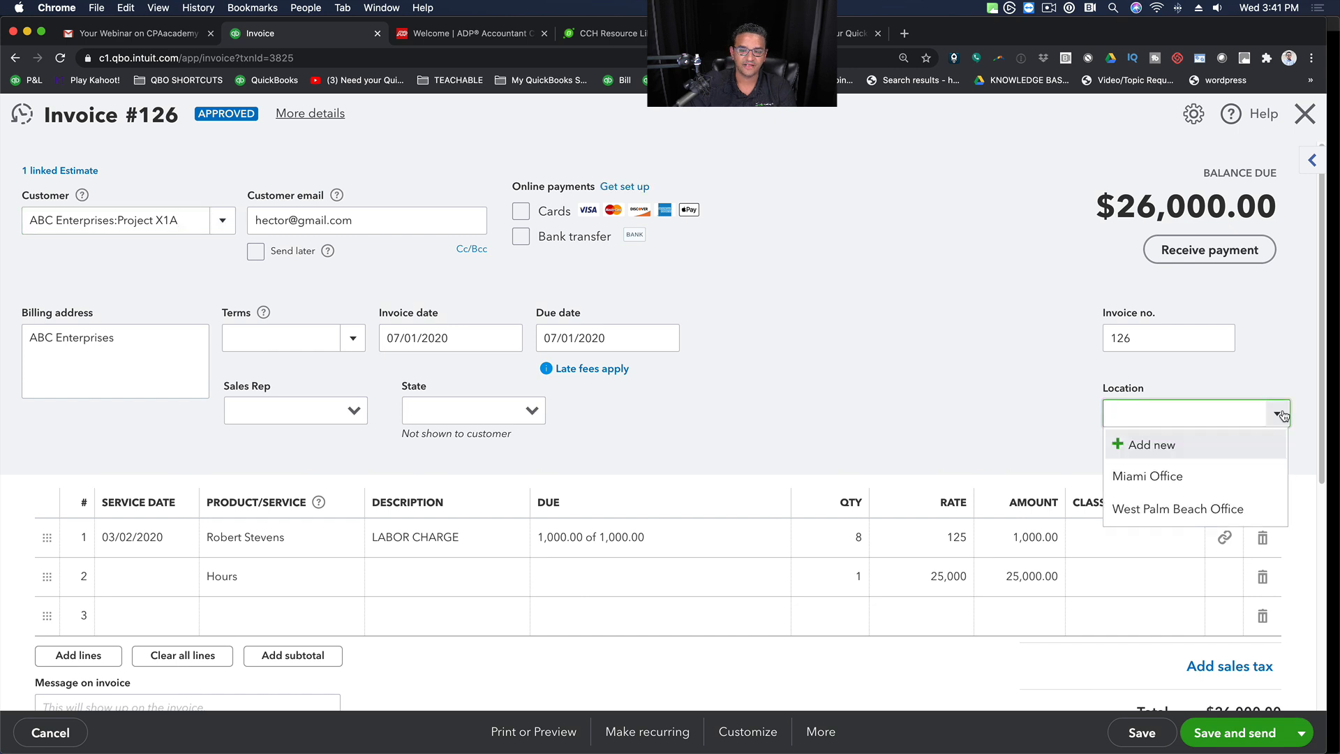
{"action": "left_click", "coordinate": [1151, 476]}
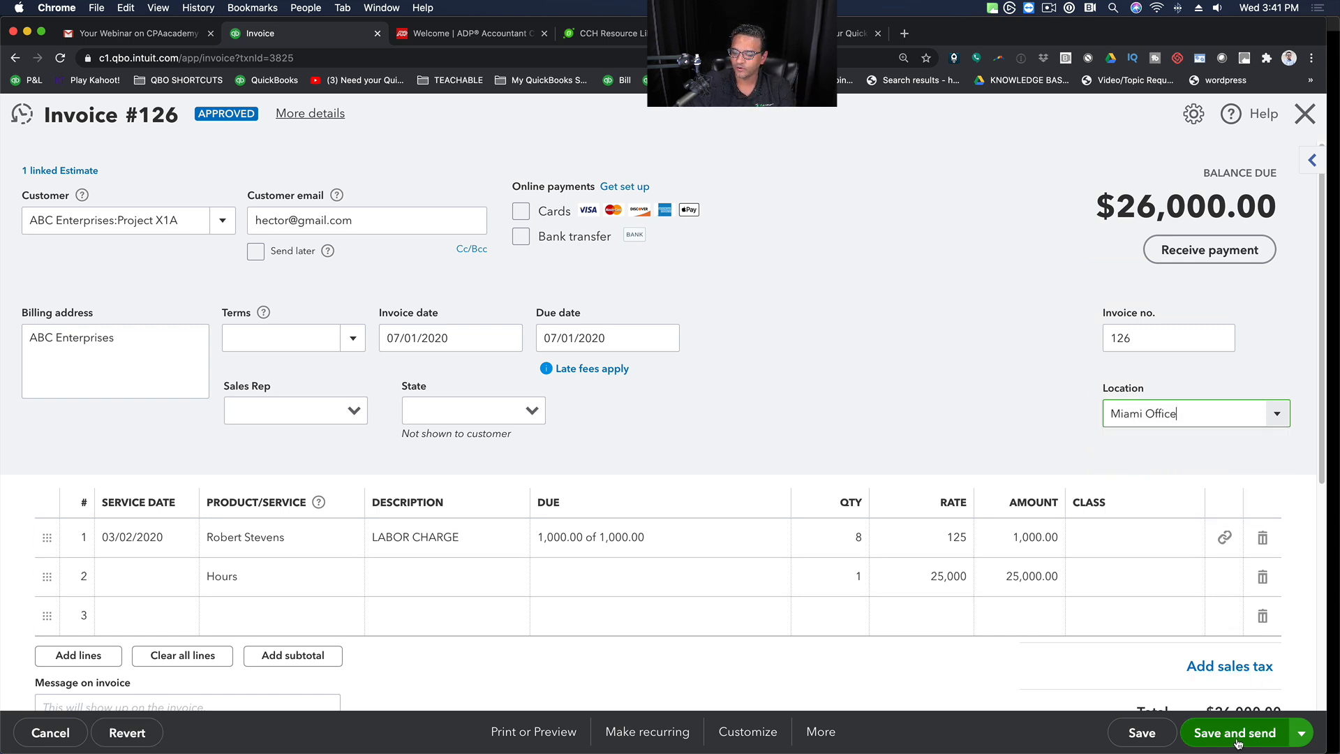
Step: Check the available choices for the invoice's State and Sales Rep custom fields without selecting any
{"action": "left_click", "coordinate": [534, 412]}
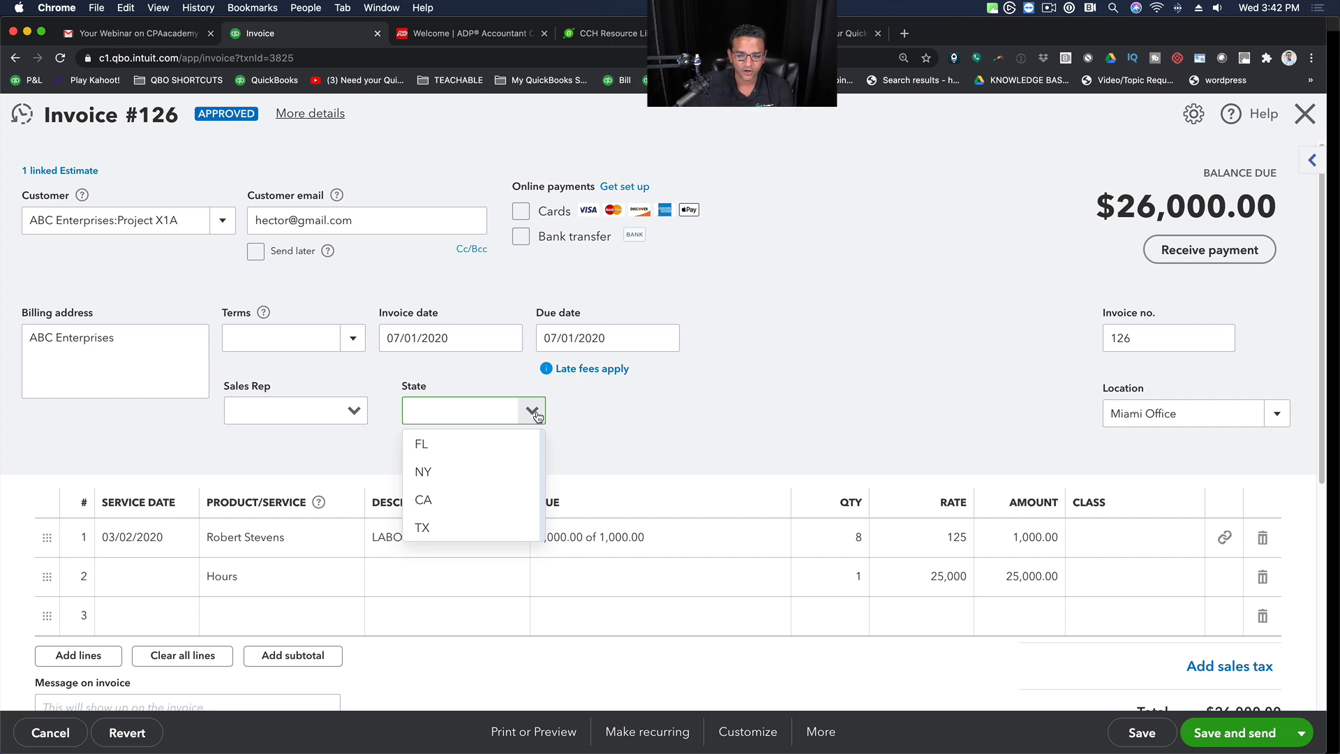
{"action": "left_click", "coordinate": [351, 417]}
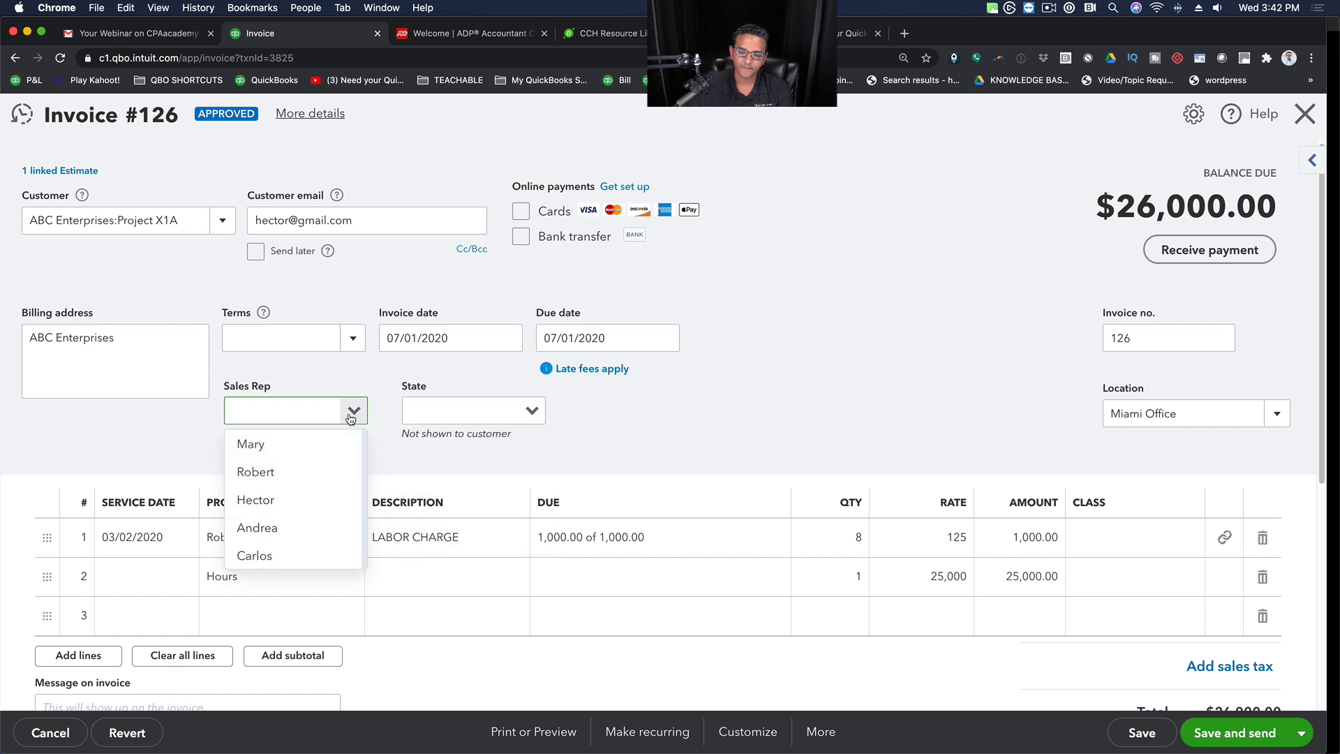
{"action": "key", "text": "Tab"}
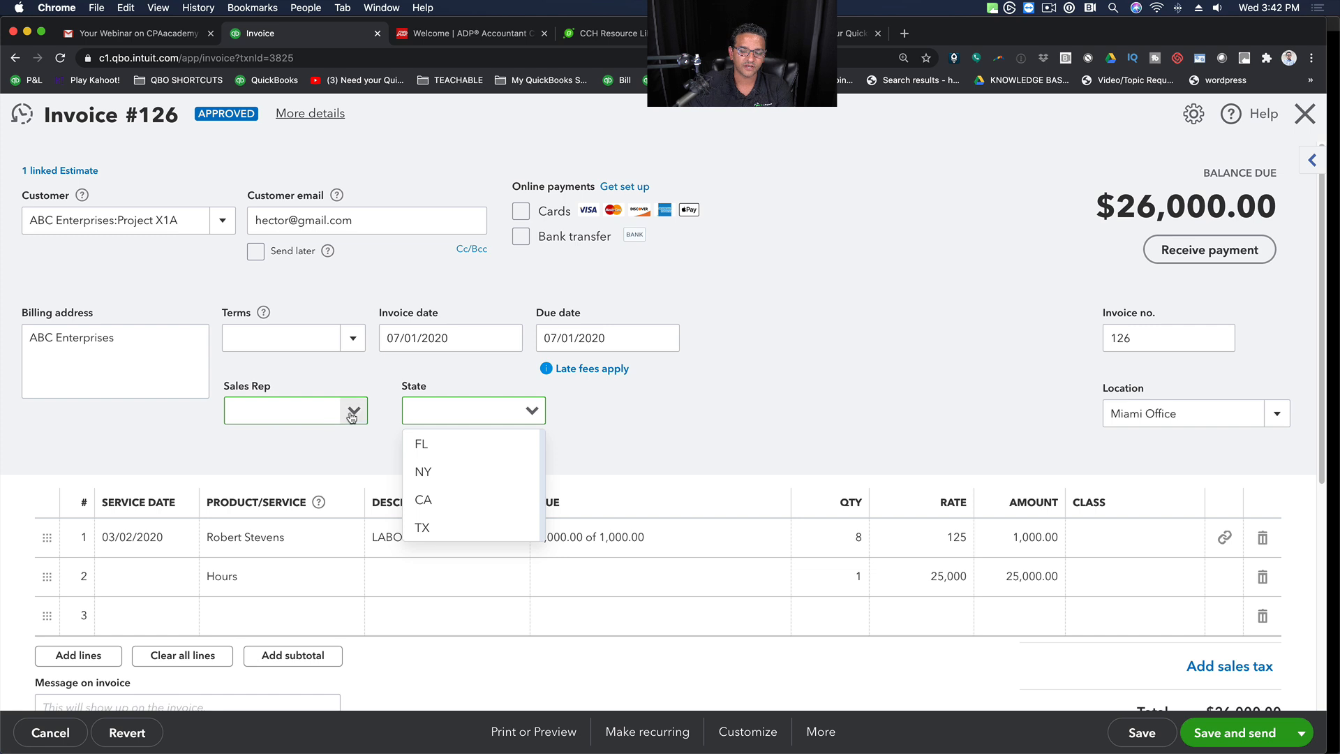
{"action": "left_click", "coordinate": [661, 458]}
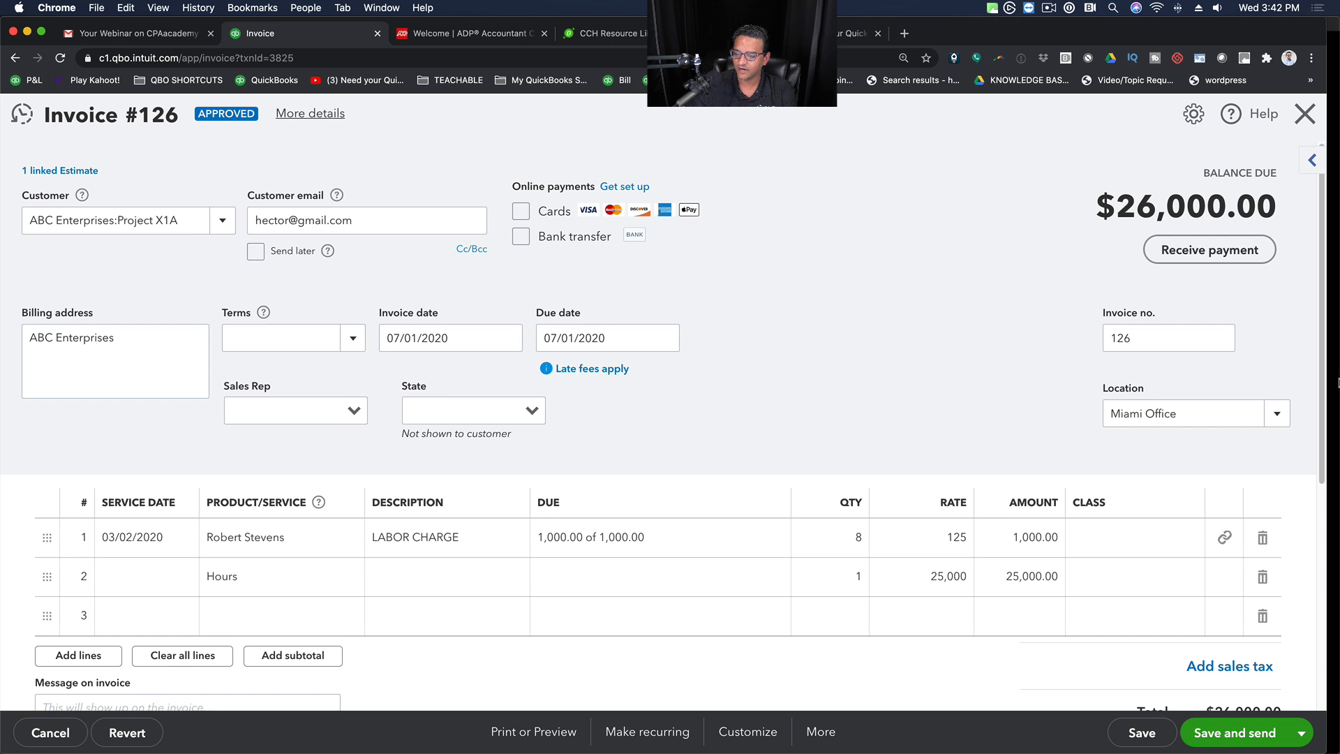
Step: Reselect Miami Office as the invoice's location, save the invoice and confirm modifying the linked transaction
{"action": "left_click", "coordinate": [1274, 417]}
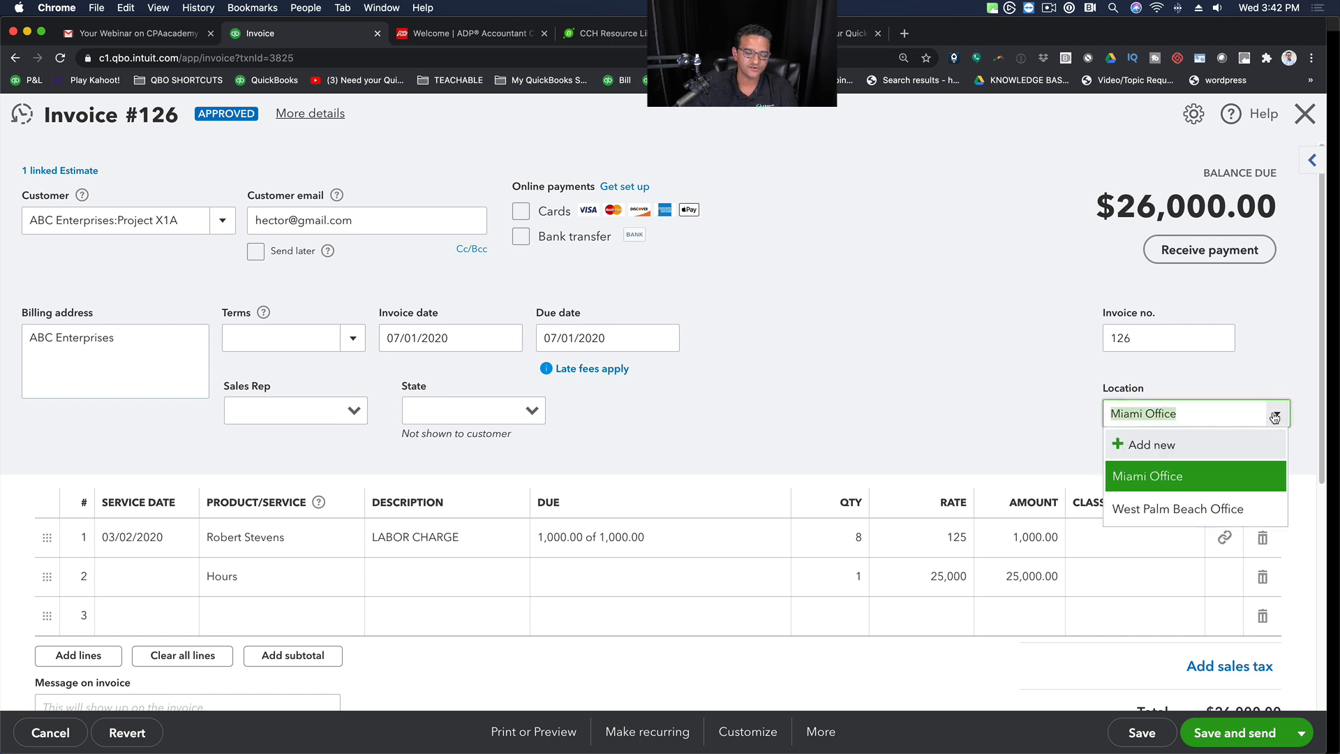
{"action": "left_click", "coordinate": [1154, 477]}
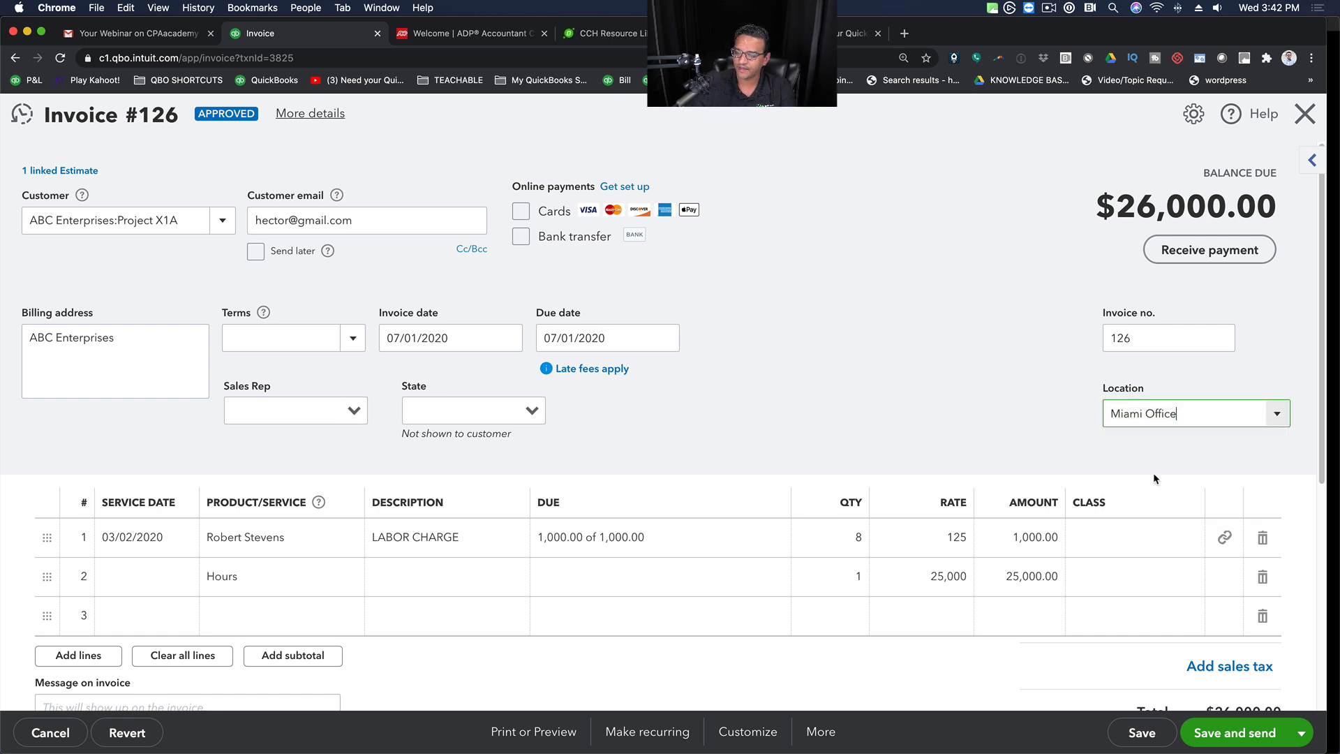
{"action": "left_click", "coordinate": [1145, 733]}
{"action": "left_click", "coordinate": [838, 470]}
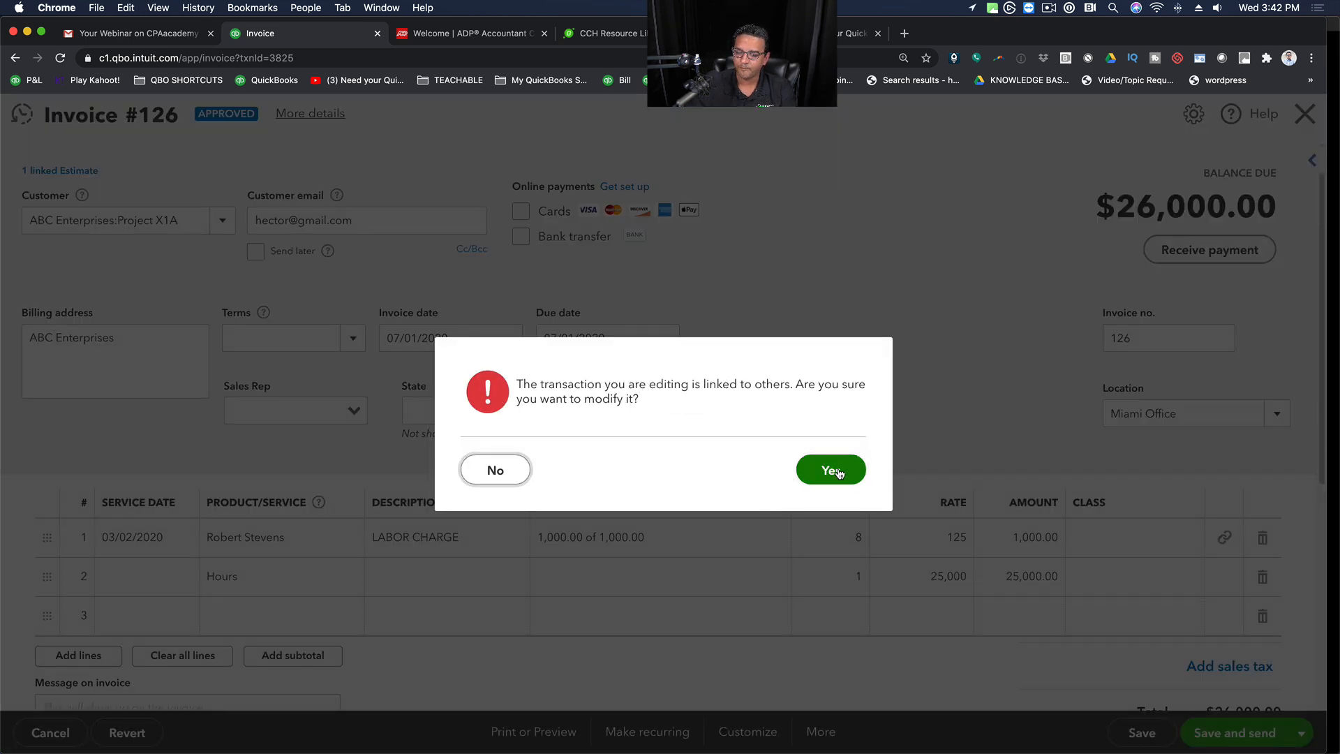
Step: Confirm modifying the linked ABC Enterprises:Project X1A invoice and close it to return to the transaction report
{"action": "left_click", "coordinate": [838, 471]}
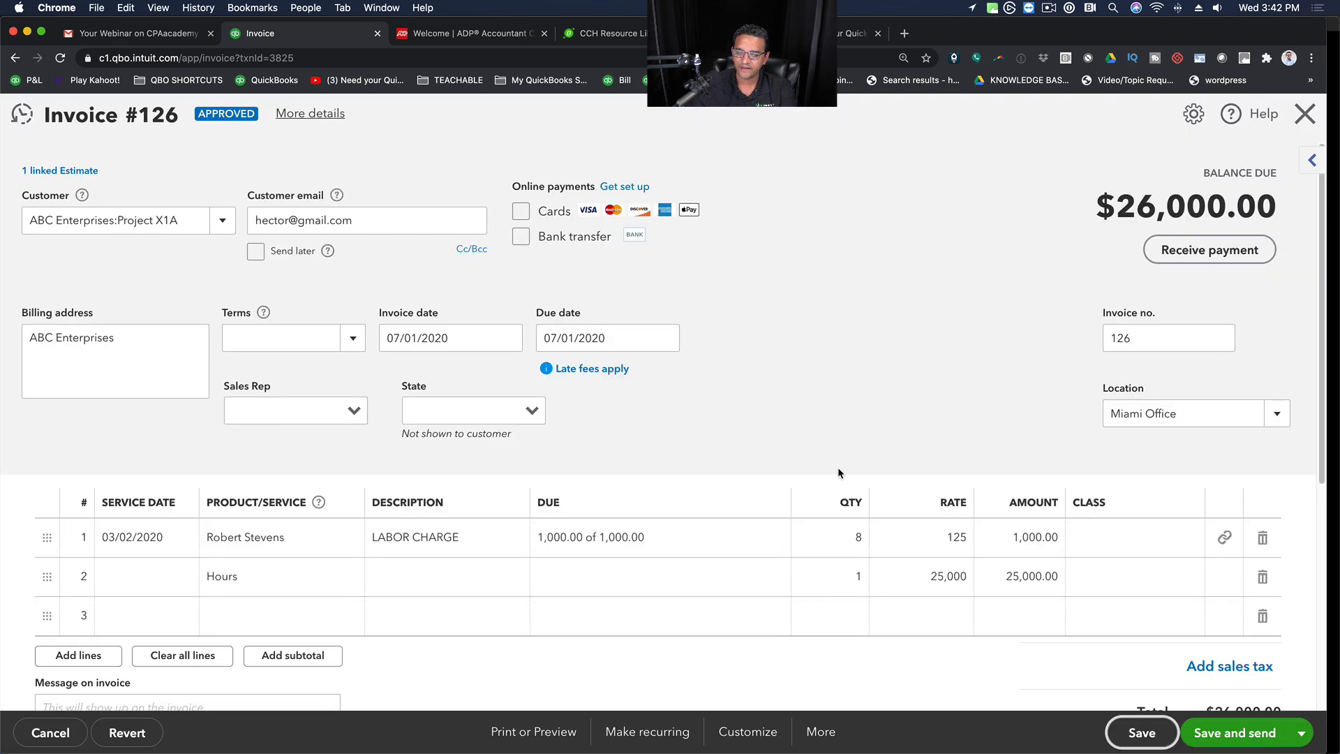
{"action": "left_click", "coordinate": [1304, 114]}
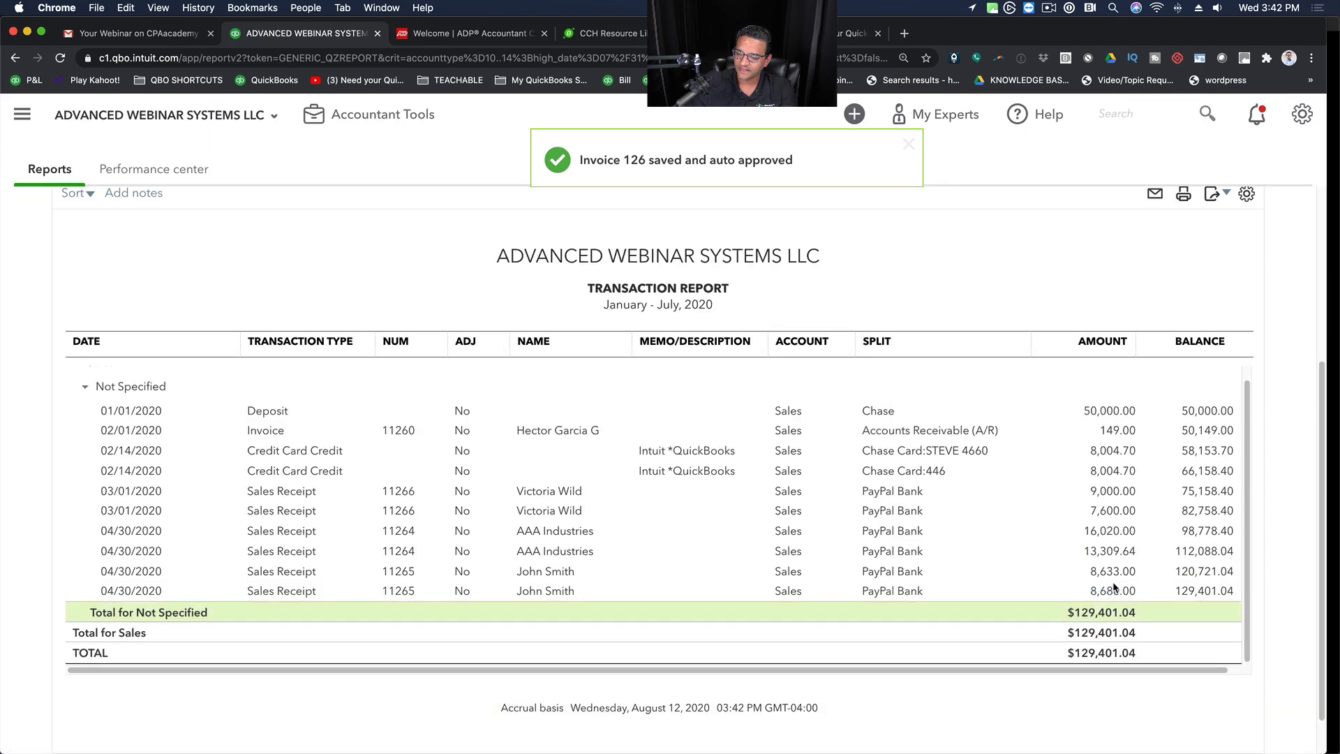
Step: Open the 01/01/2020 bank deposit, set its location to West Palm Beach Office, then save and close it, confirming the change to the reconciled transaction
{"action": "left_click", "coordinate": [1111, 411]}
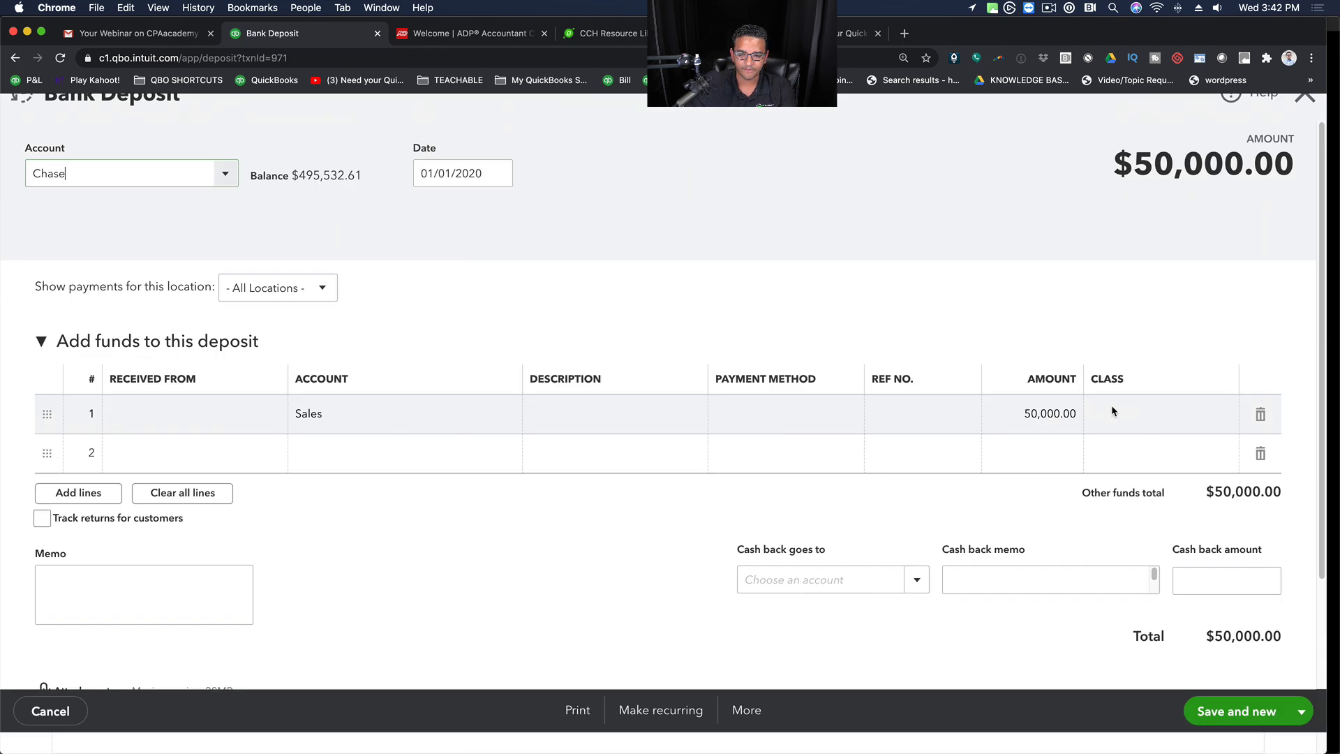
{"action": "left_click", "coordinate": [260, 310]}
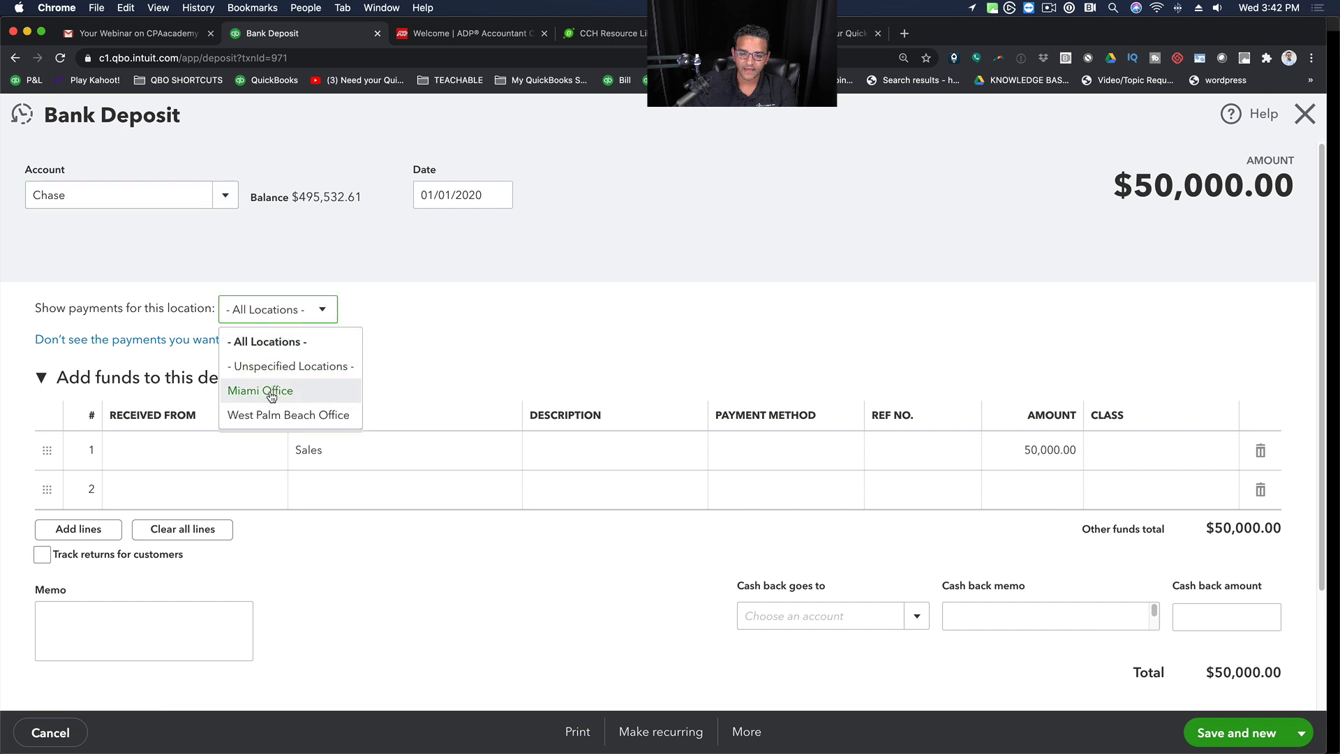
{"action": "left_click", "coordinate": [272, 416]}
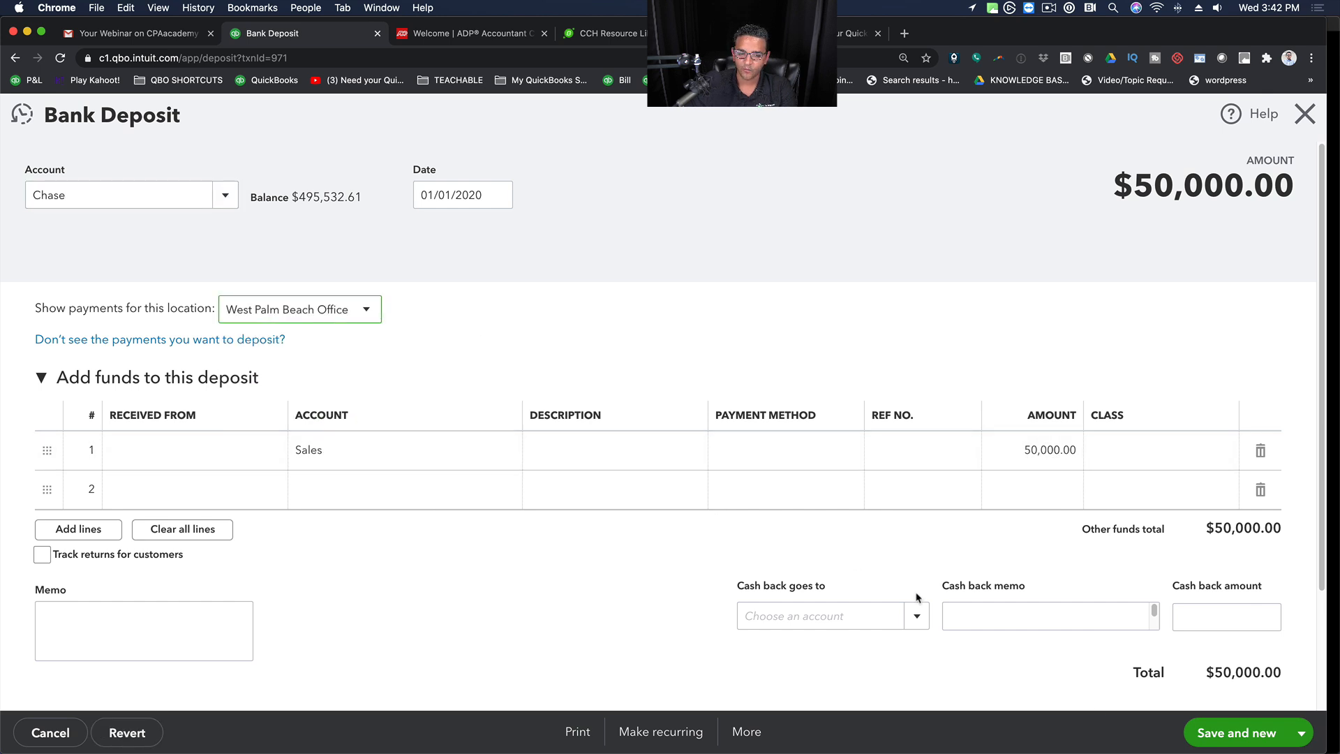
{"action": "left_click", "coordinate": [1303, 732]}
{"action": "left_click", "coordinate": [1197, 694]}
{"action": "left_click", "coordinate": [831, 470]}
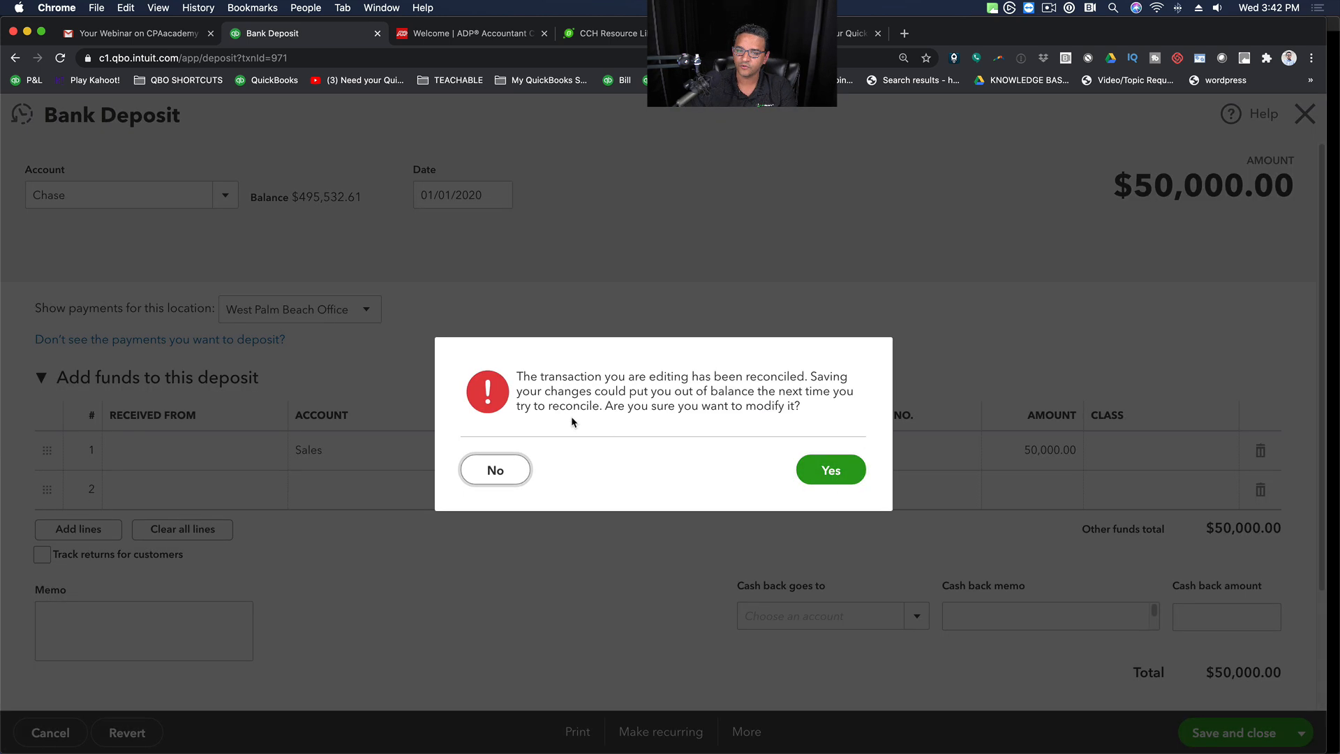
{"action": "left_click", "coordinate": [862, 476]}
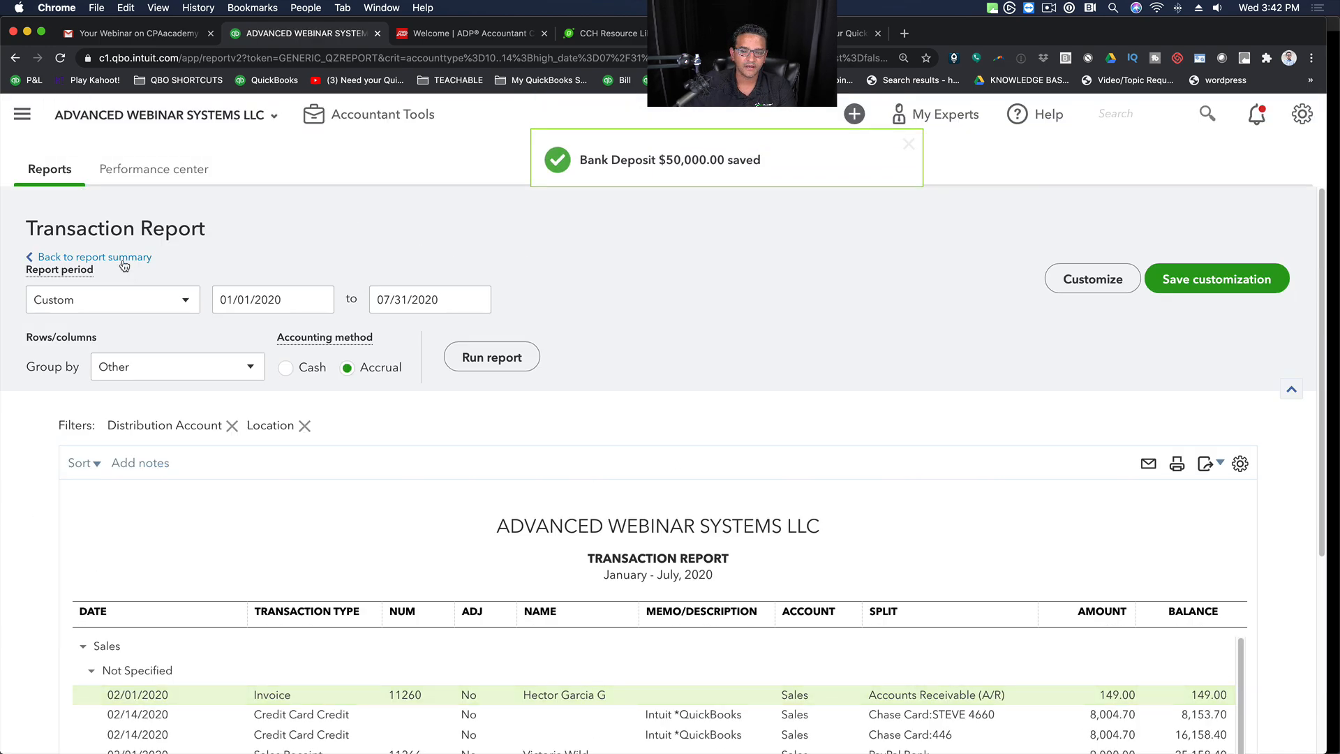
Step: Return to the Profit and Loss report and review the income and expense amounts for each location
{"action": "left_click", "coordinate": [124, 264]}
{"action": "scroll", "coordinate": [757, 296], "scroll_direction": "down", "scroll_amount": 3}
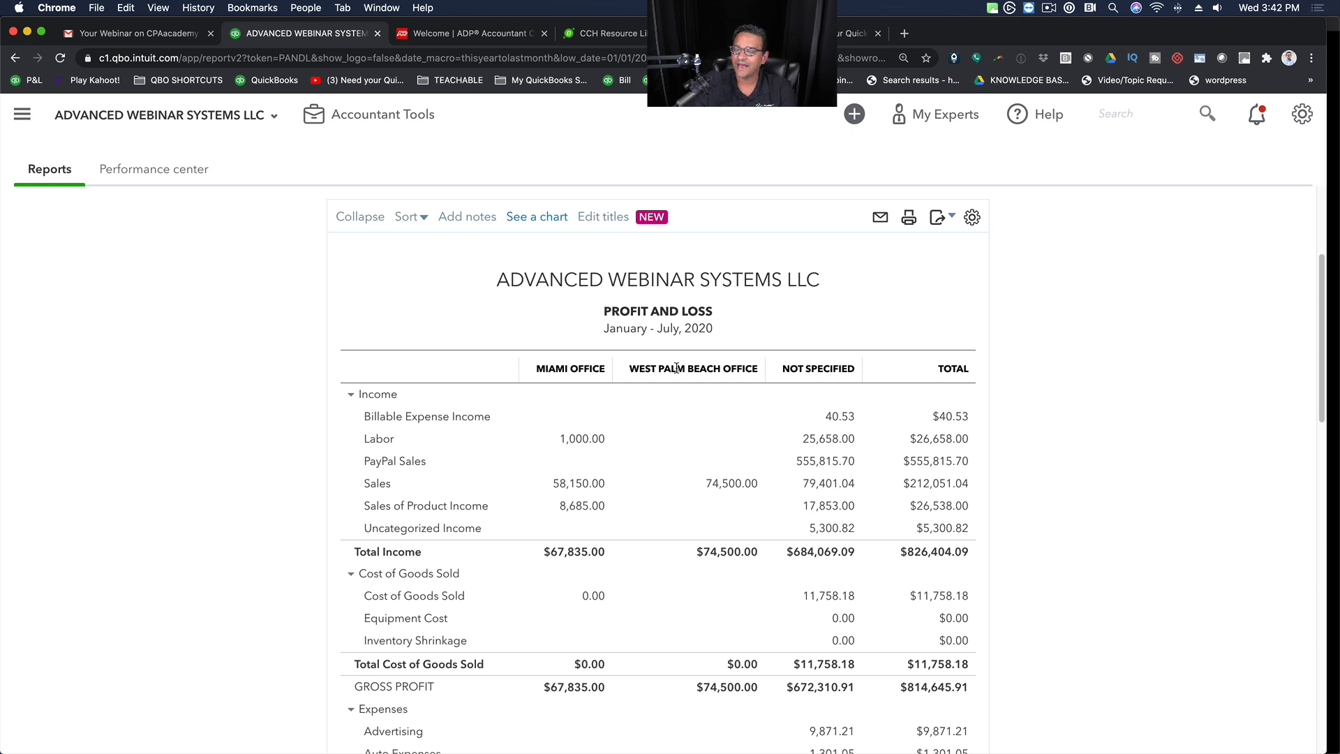
{"action": "scroll", "coordinate": [707, 407], "scroll_direction": "down", "scroll_amount": 3}
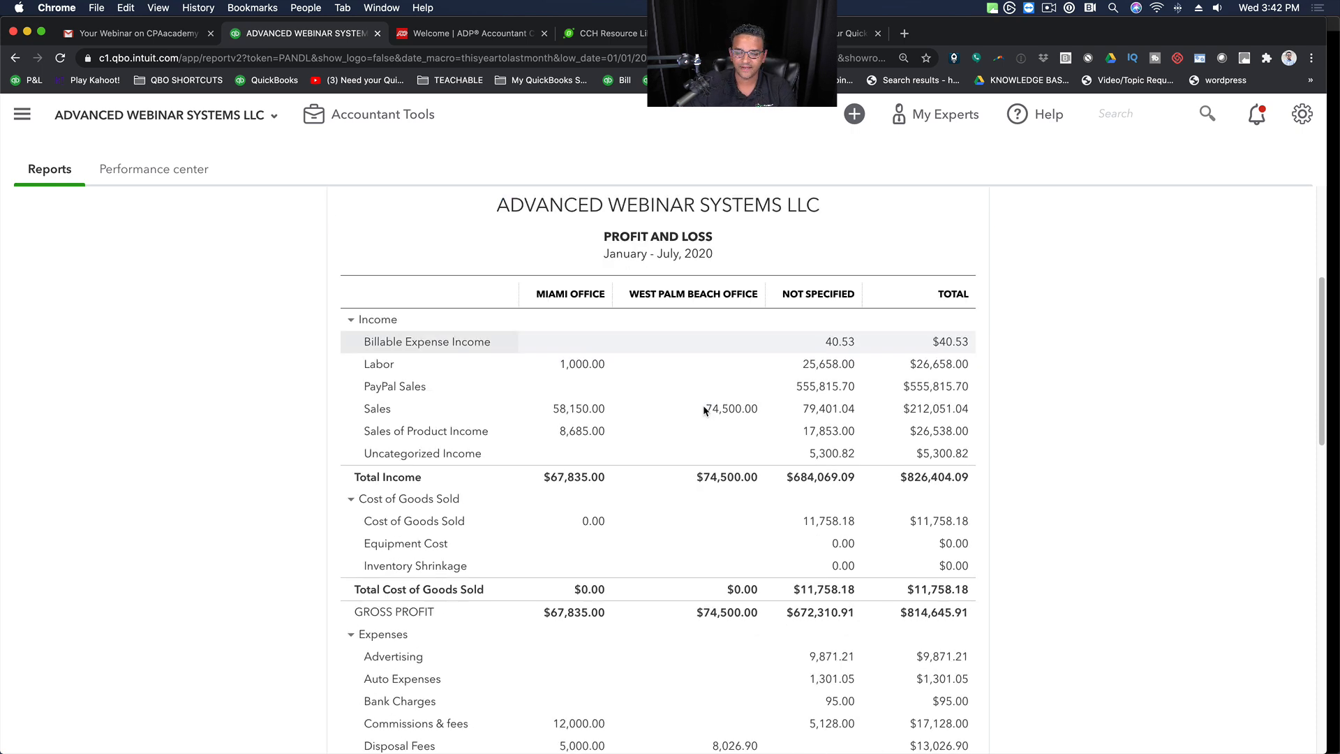
{"action": "scroll", "coordinate": [704, 410], "scroll_direction": "down", "scroll_amount": 3}
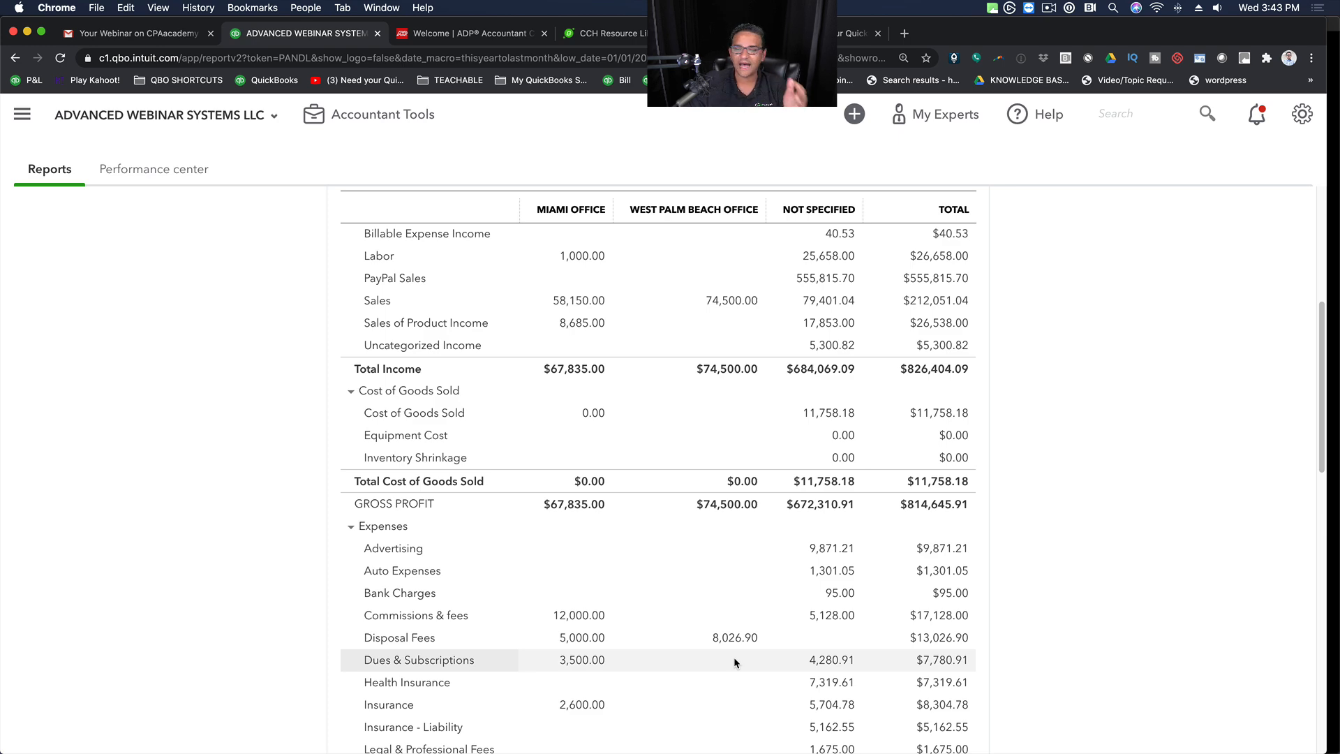
{"action": "scroll", "coordinate": [730, 659], "scroll_direction": "down", "scroll_amount": 7}
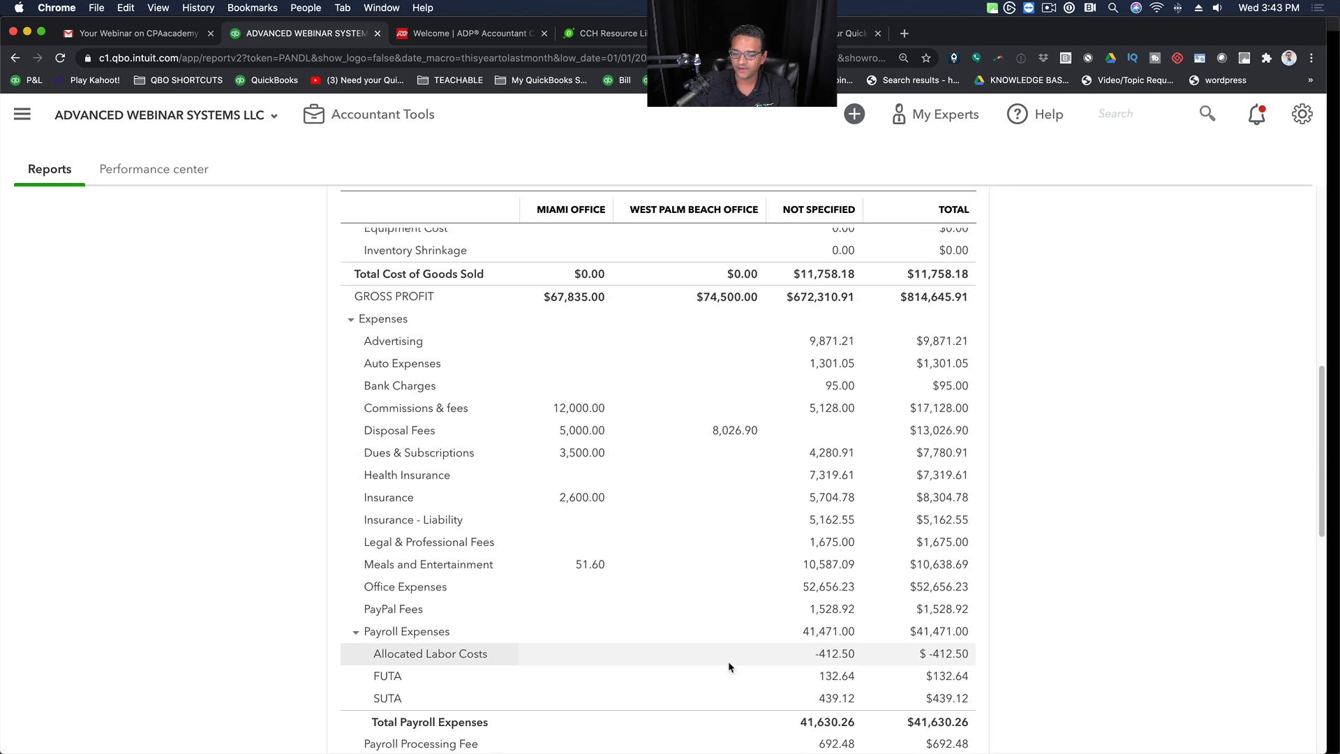
{"action": "scroll", "coordinate": [728, 660], "scroll_direction": "up", "scroll_amount": 15}
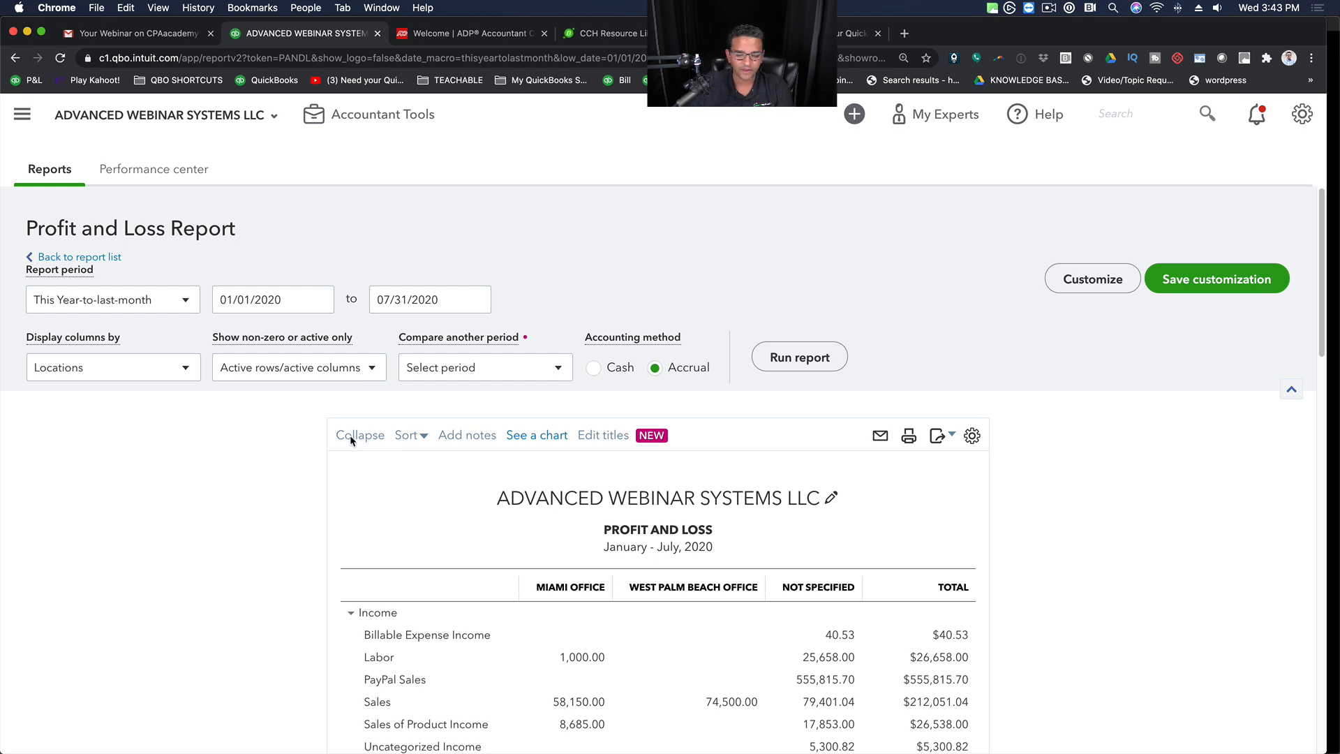
Step: Break down the Profit and Loss columns by Classes and rerun the report
{"action": "left_click", "coordinate": [31, 367]}
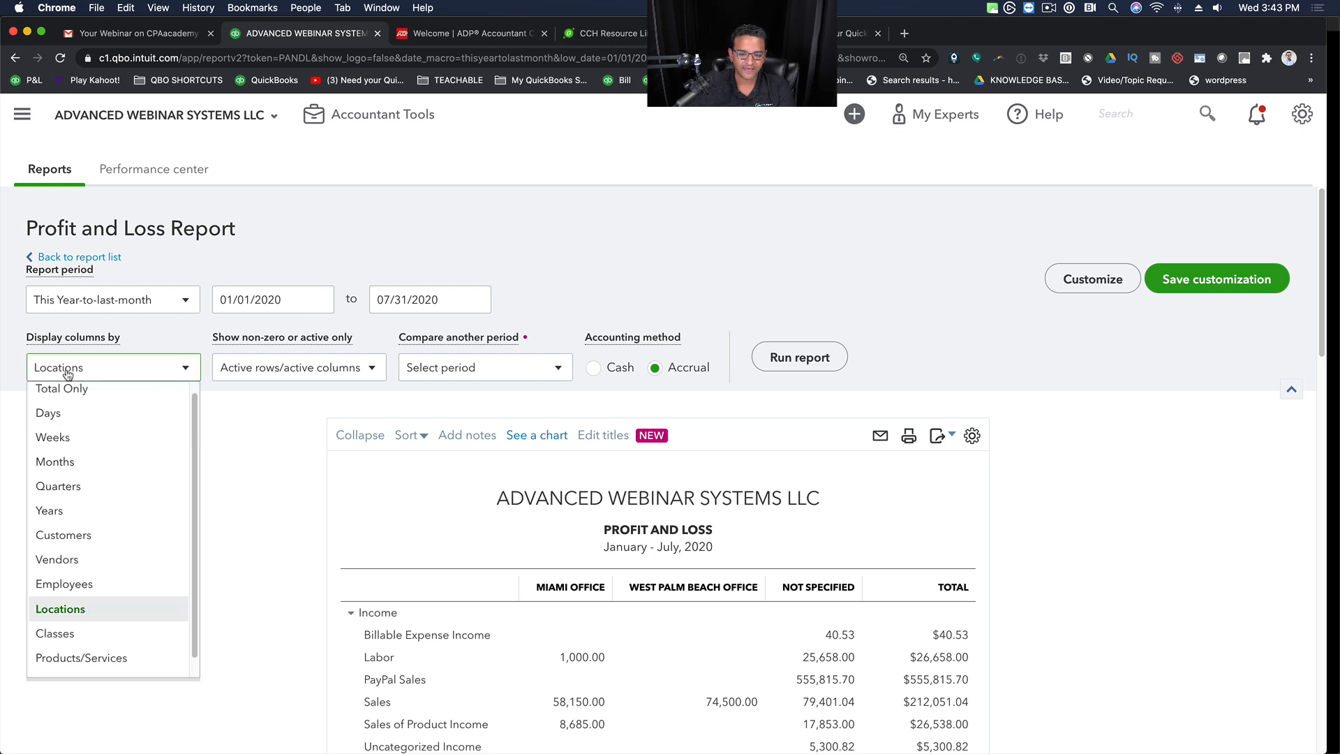
{"action": "left_click", "coordinate": [59, 633]}
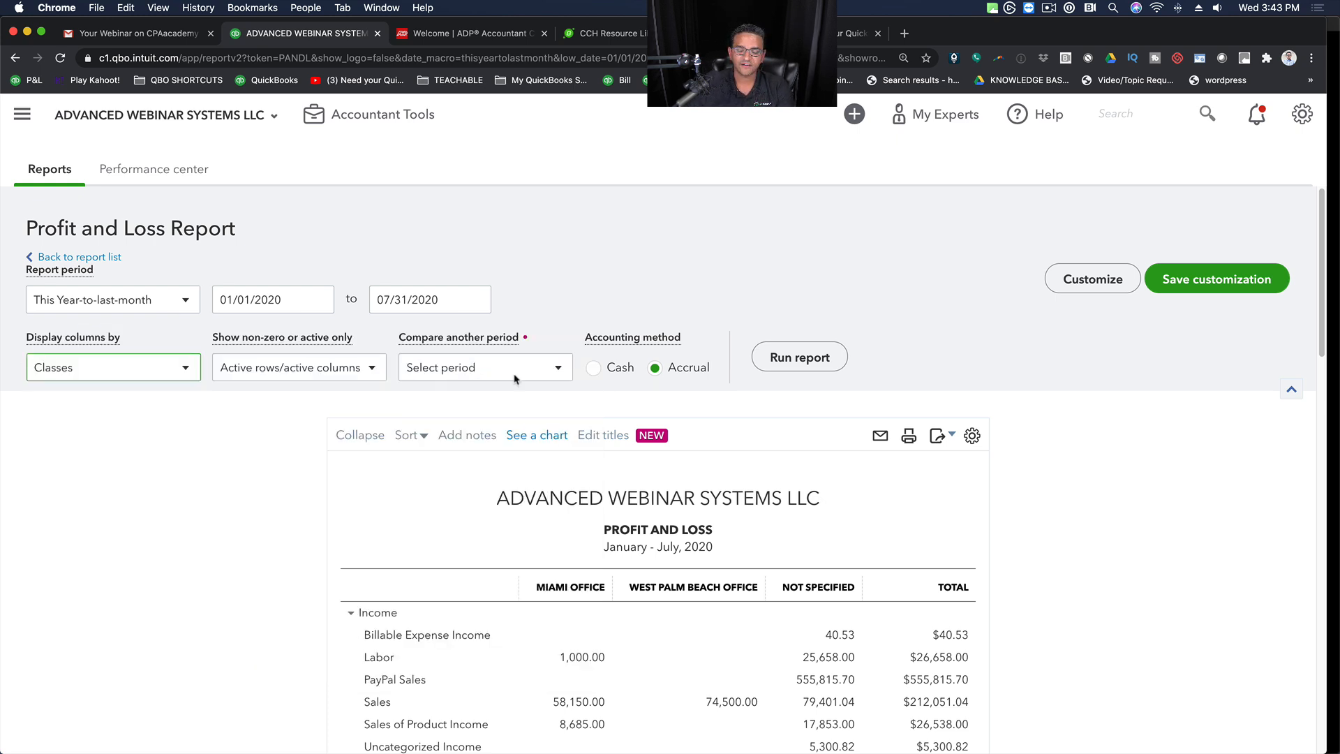
{"action": "left_click", "coordinate": [781, 358]}
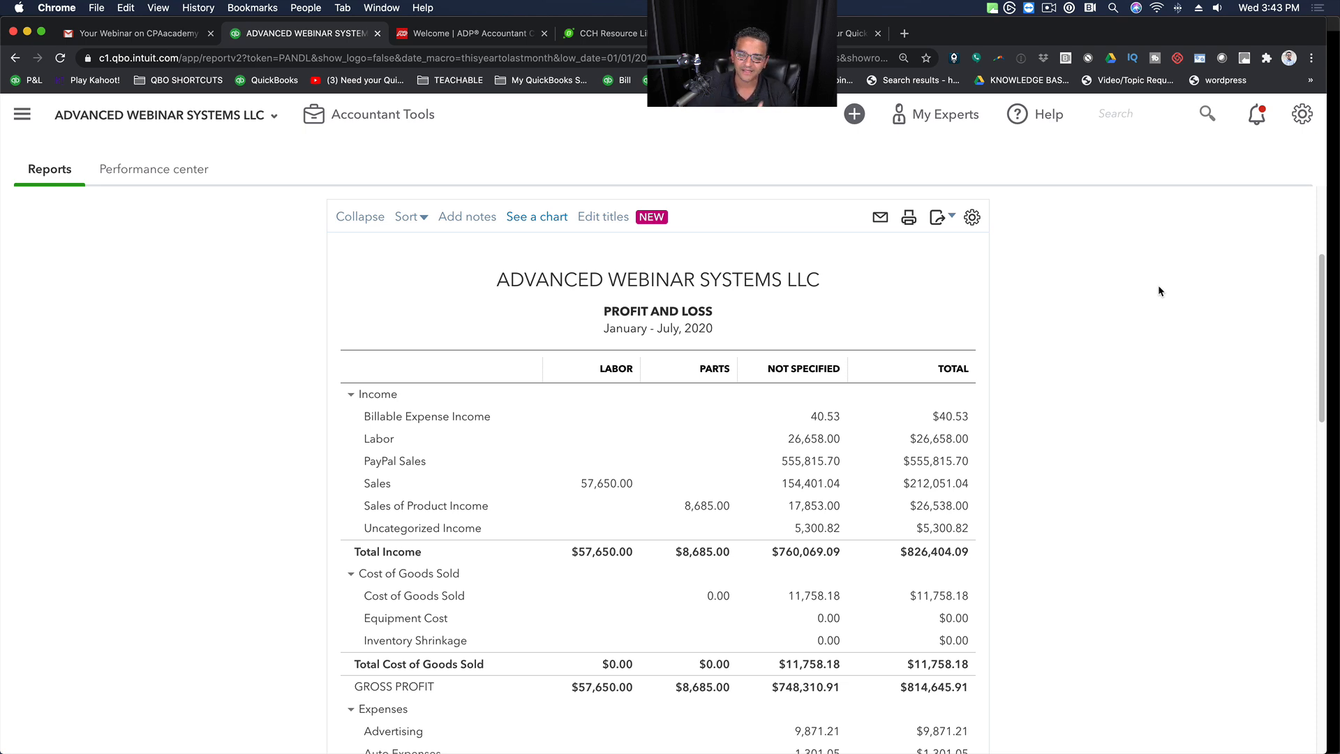
Step: Open the 01/16/2020 AAA Industries:Project 1 invoice behind the Labor class's Sales amount and check the class choices on its first line
{"action": "left_click", "coordinate": [596, 484]}
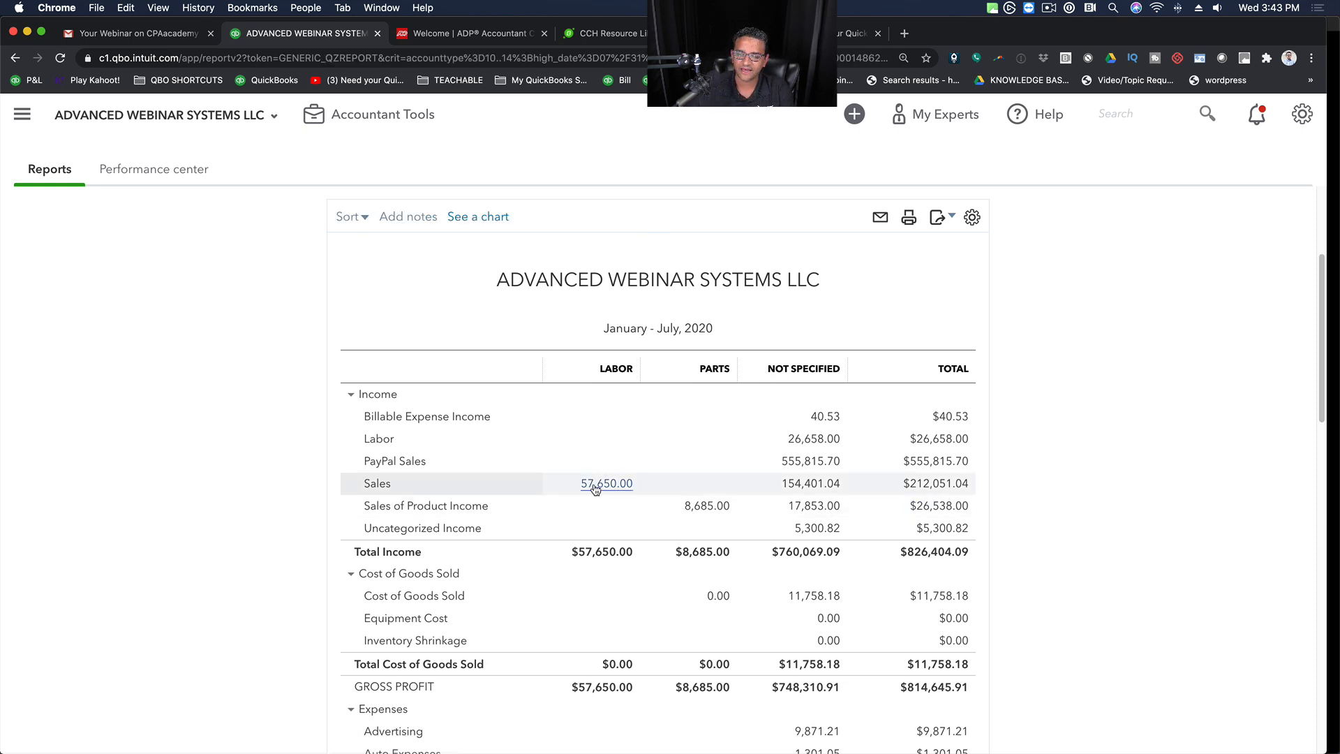
{"action": "left_click", "coordinate": [564, 477]}
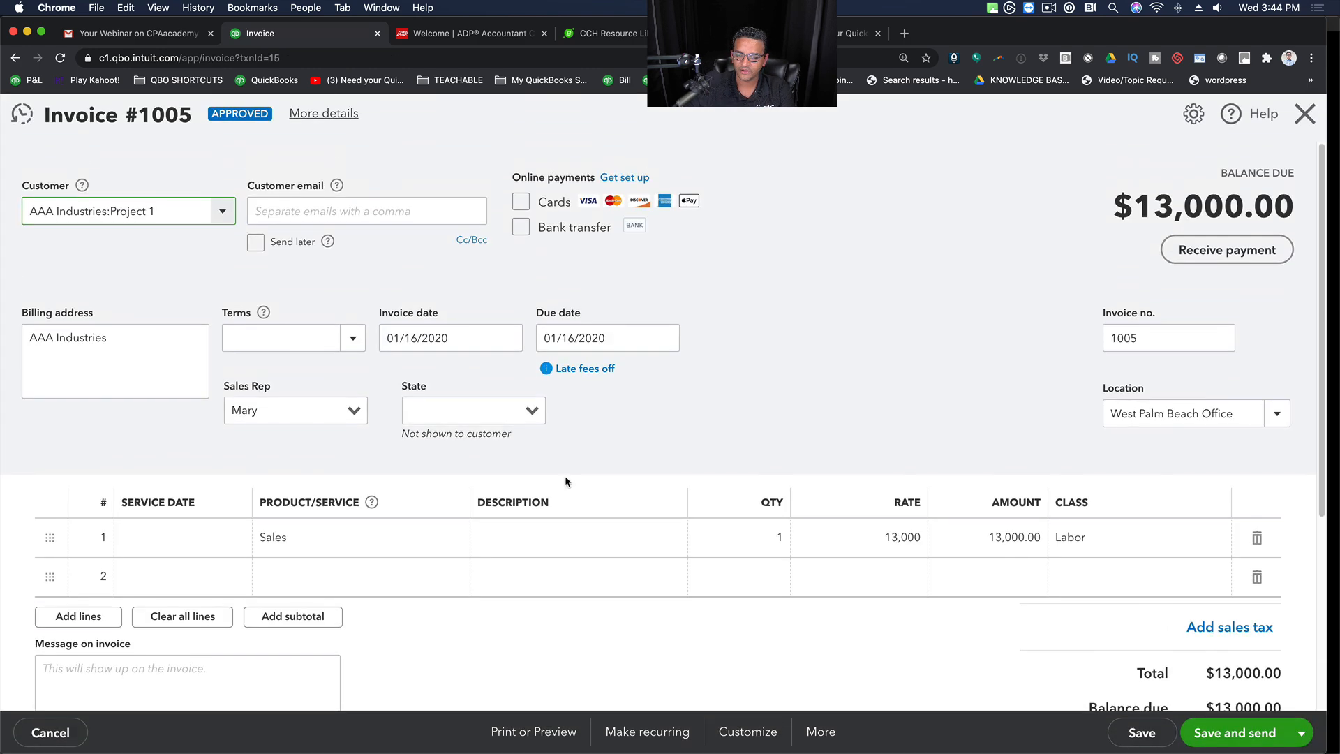
{"action": "left_click", "coordinate": [1180, 539]}
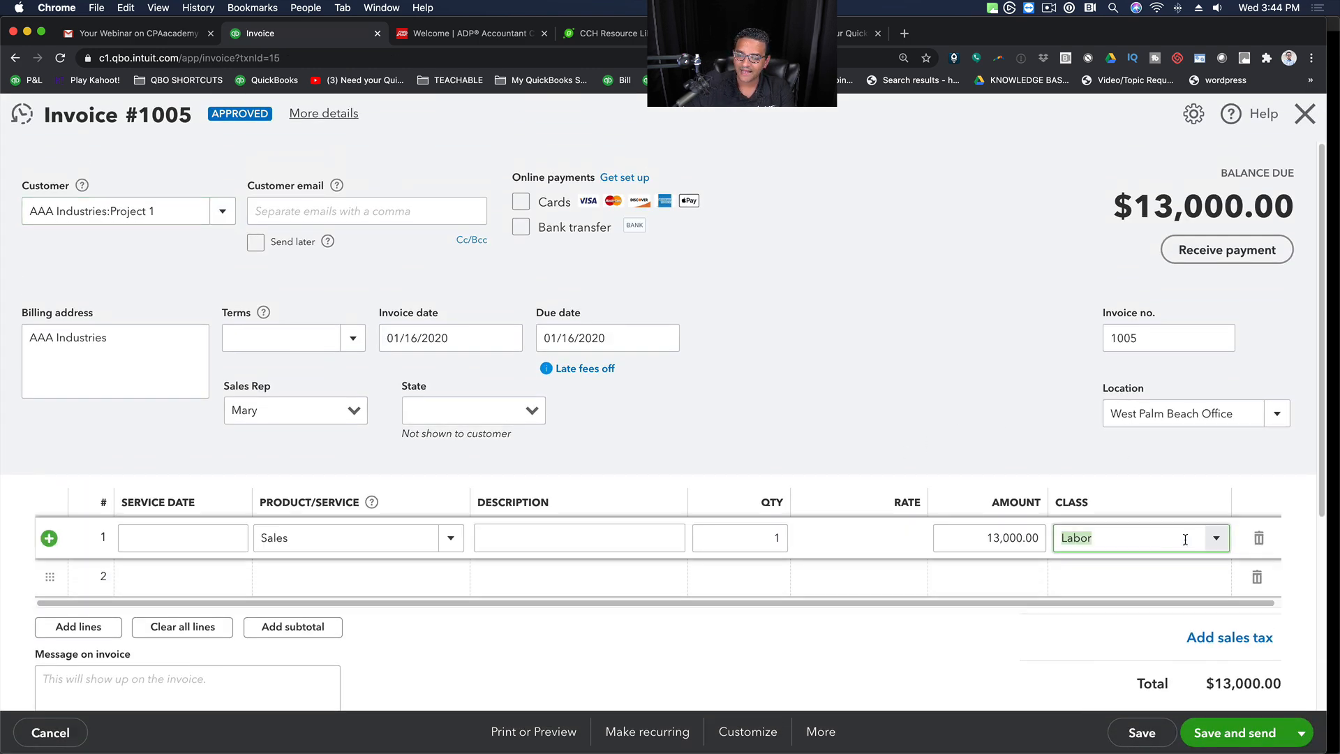
{"action": "left_click", "coordinate": [1216, 542]}
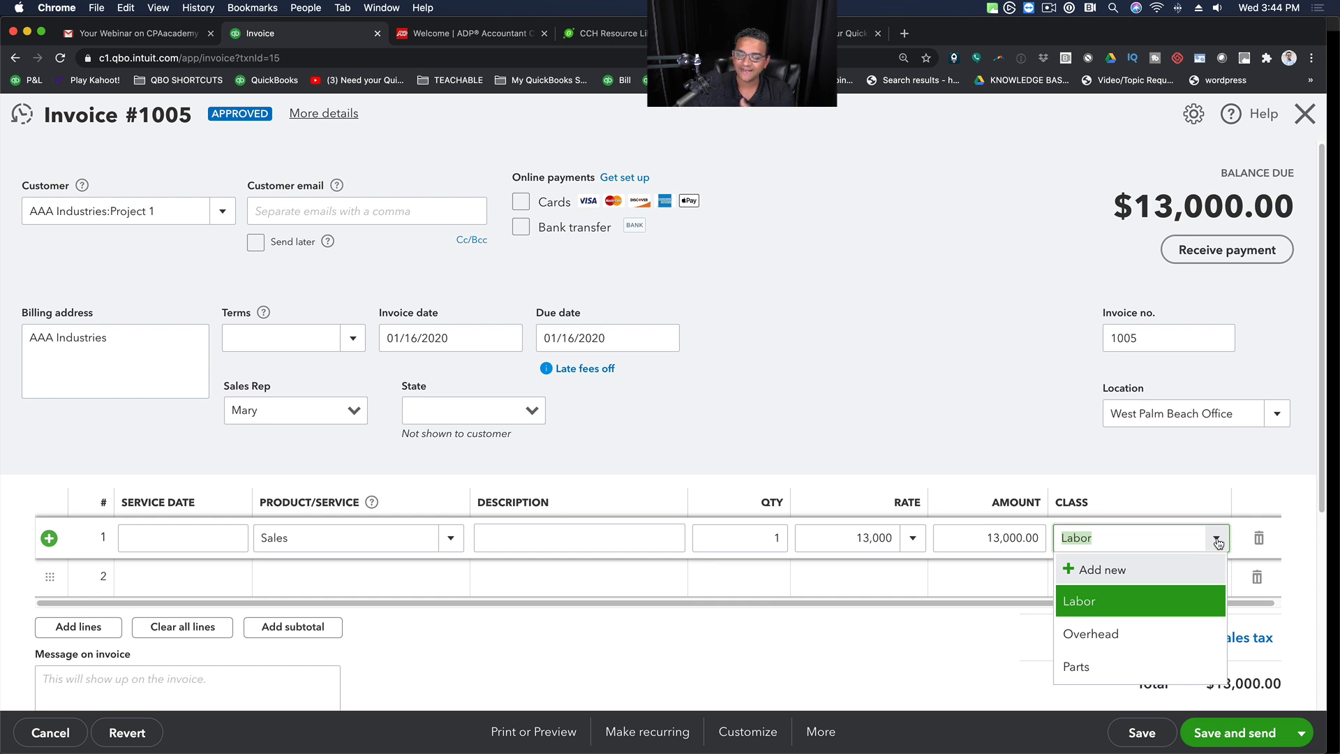
Step: Add a second invoice line for Hours with a rate of 500 and the class Overhead
{"action": "left_click", "coordinate": [448, 577]}
{"action": "left_click", "coordinate": [451, 577]}
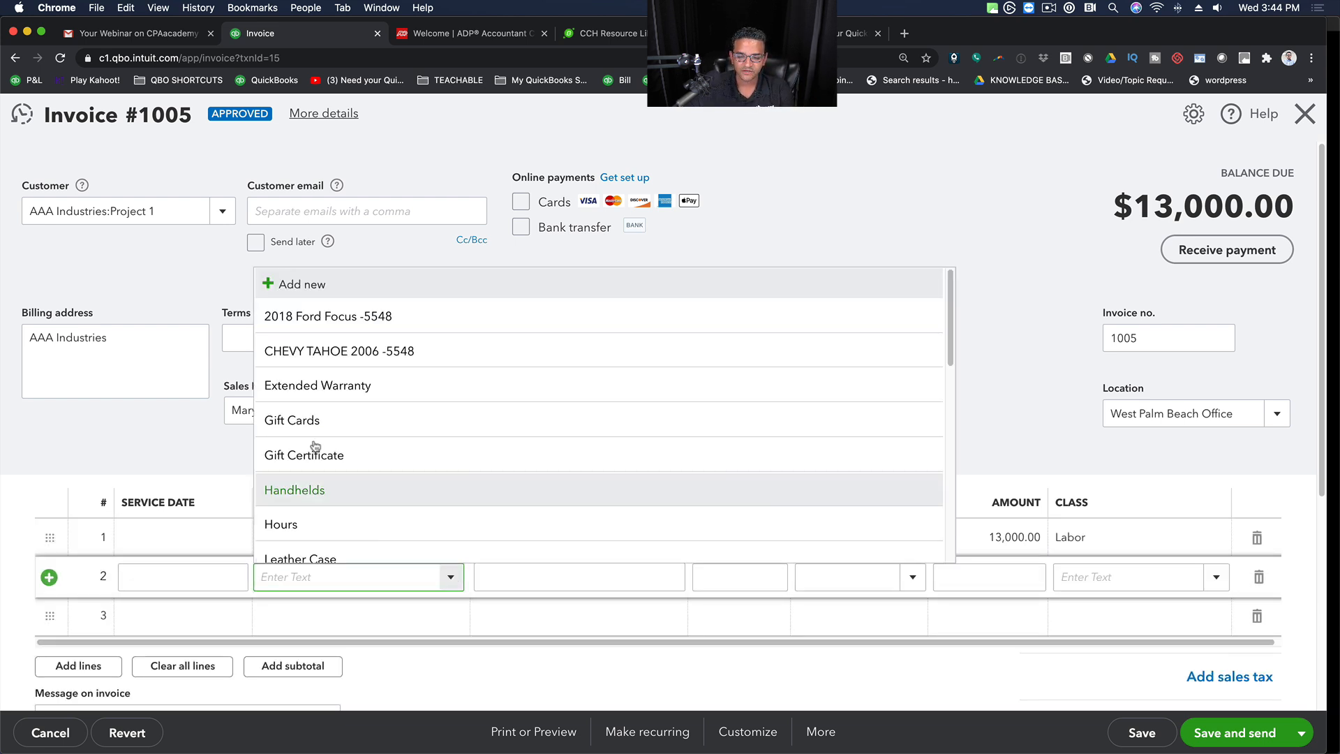
{"action": "left_click", "coordinate": [307, 537]}
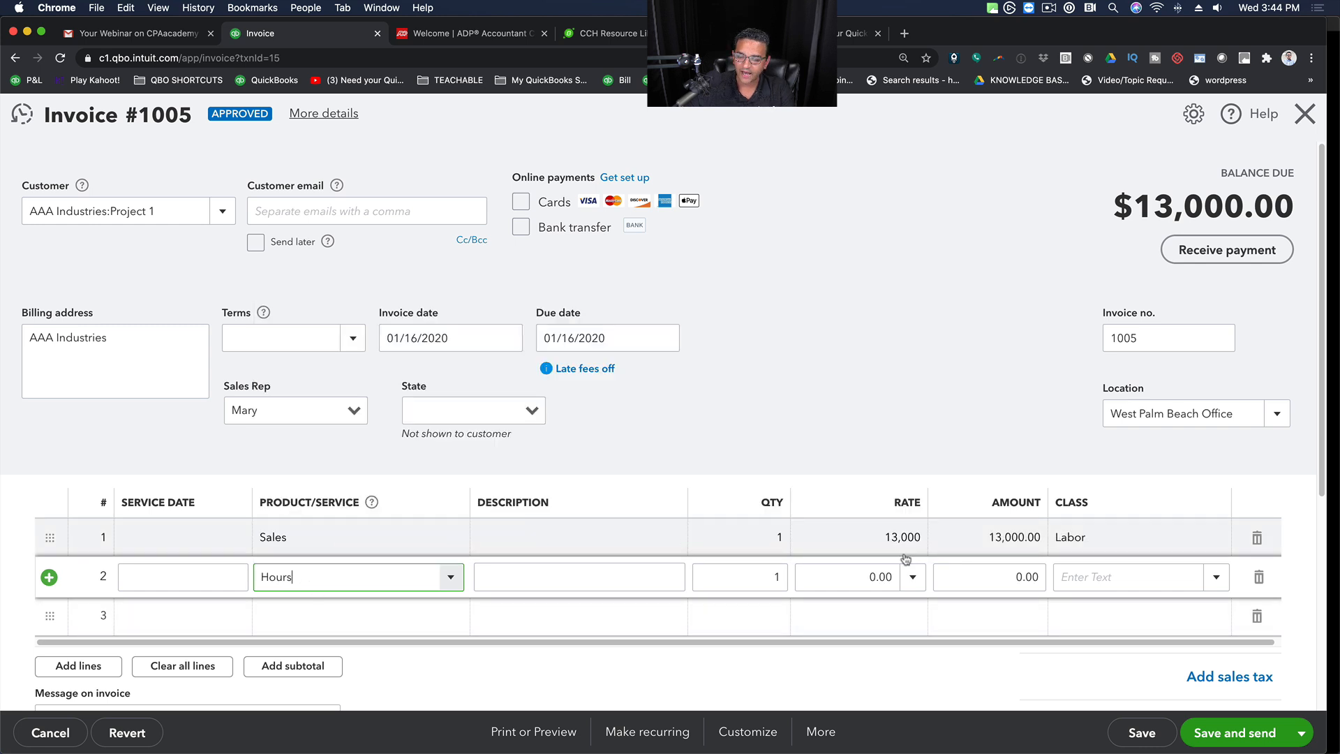
{"action": "left_click", "coordinate": [929, 578]}
{"action": "type", "text": "500"}
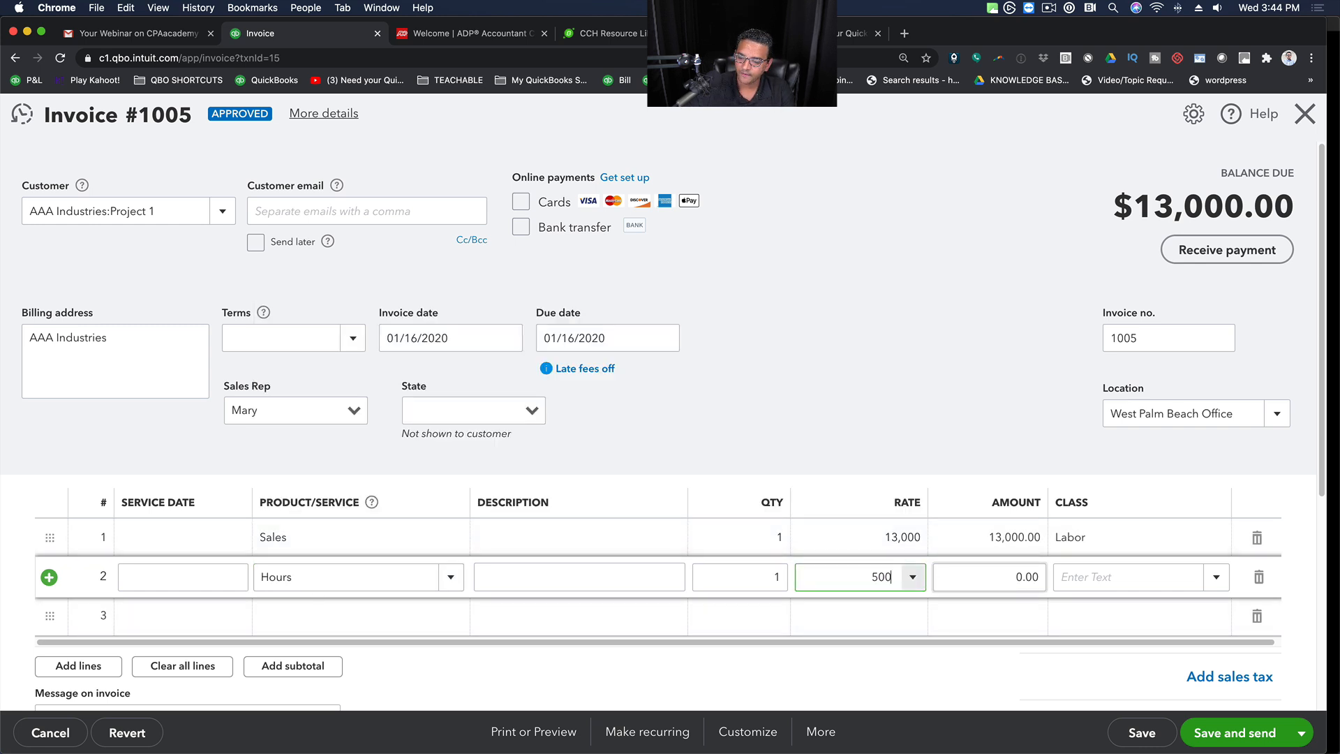
{"action": "key", "text": "Tab"}
{"action": "left_click", "coordinate": [1226, 581]}
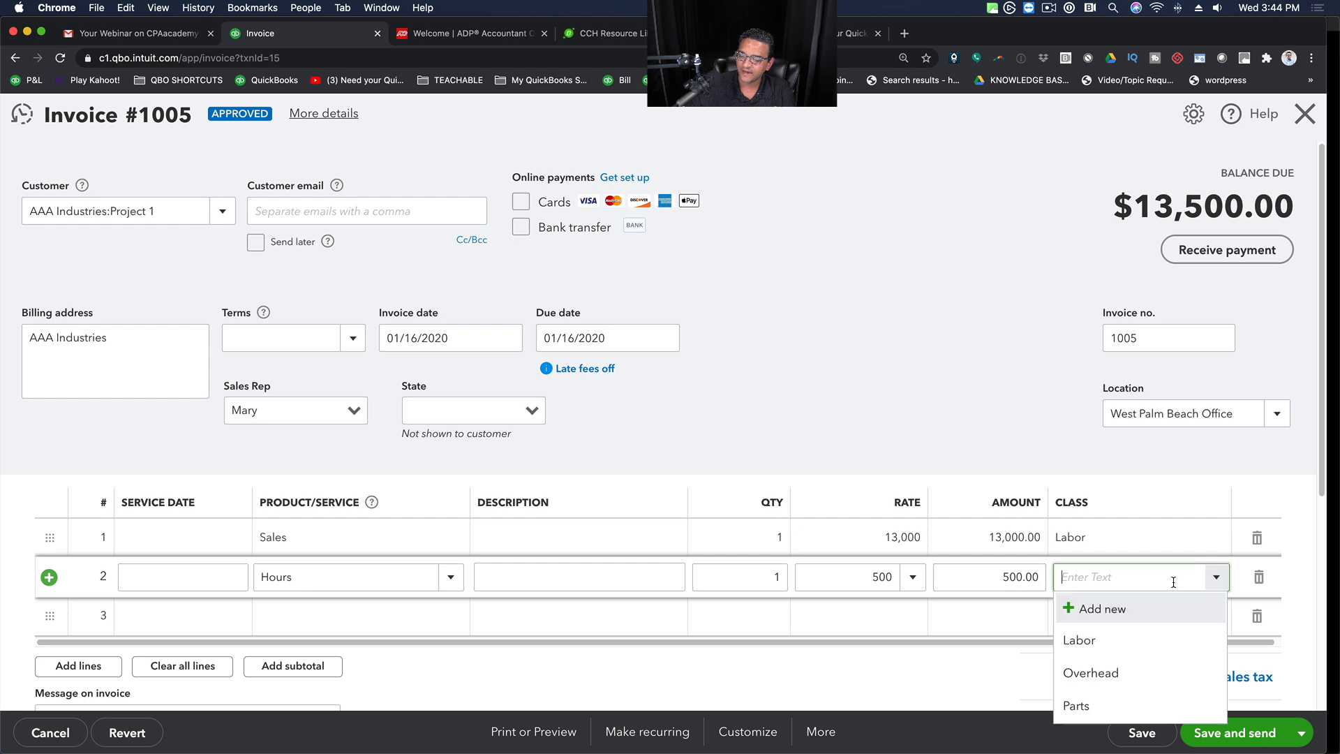
{"action": "left_click", "coordinate": [1088, 673]}
Step: Compare the per-line classes with the invoice-wide Location and State choices without changing any of them
{"action": "left_click", "coordinate": [1112, 544]}
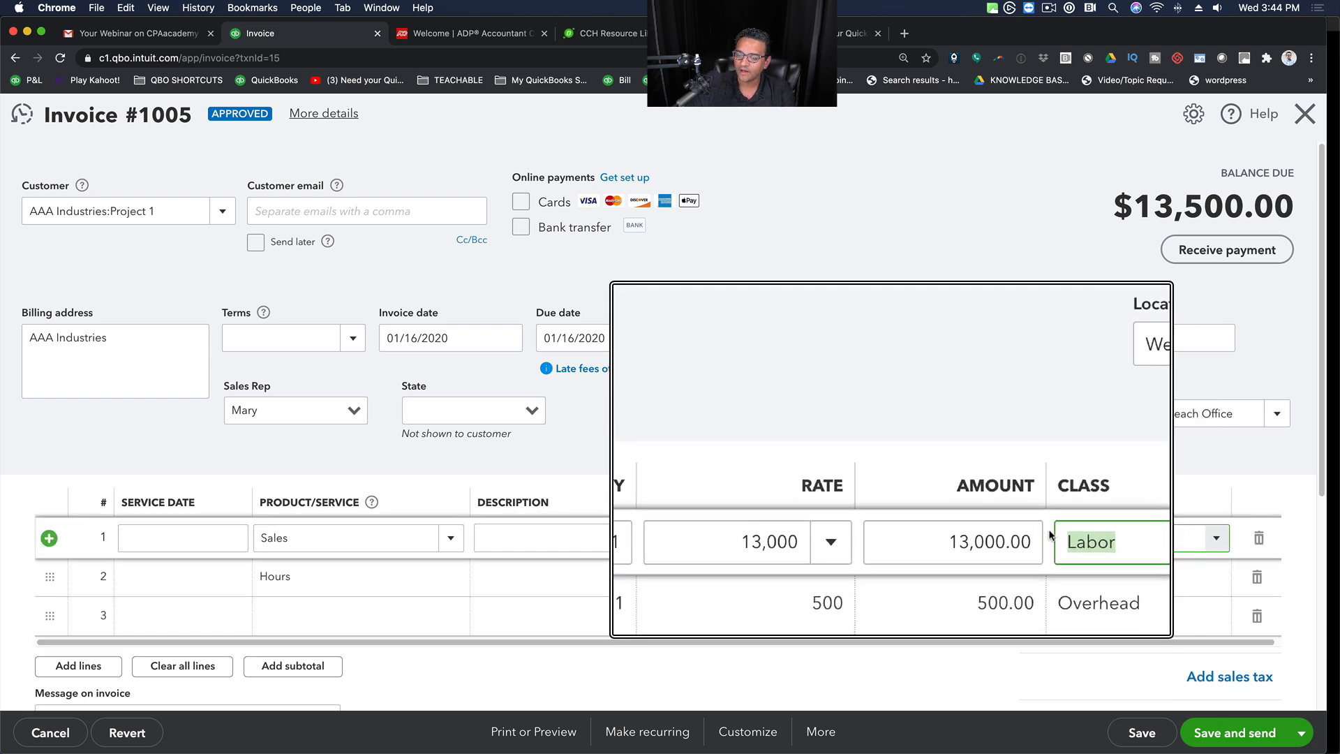
{"action": "left_click", "coordinate": [1102, 577]}
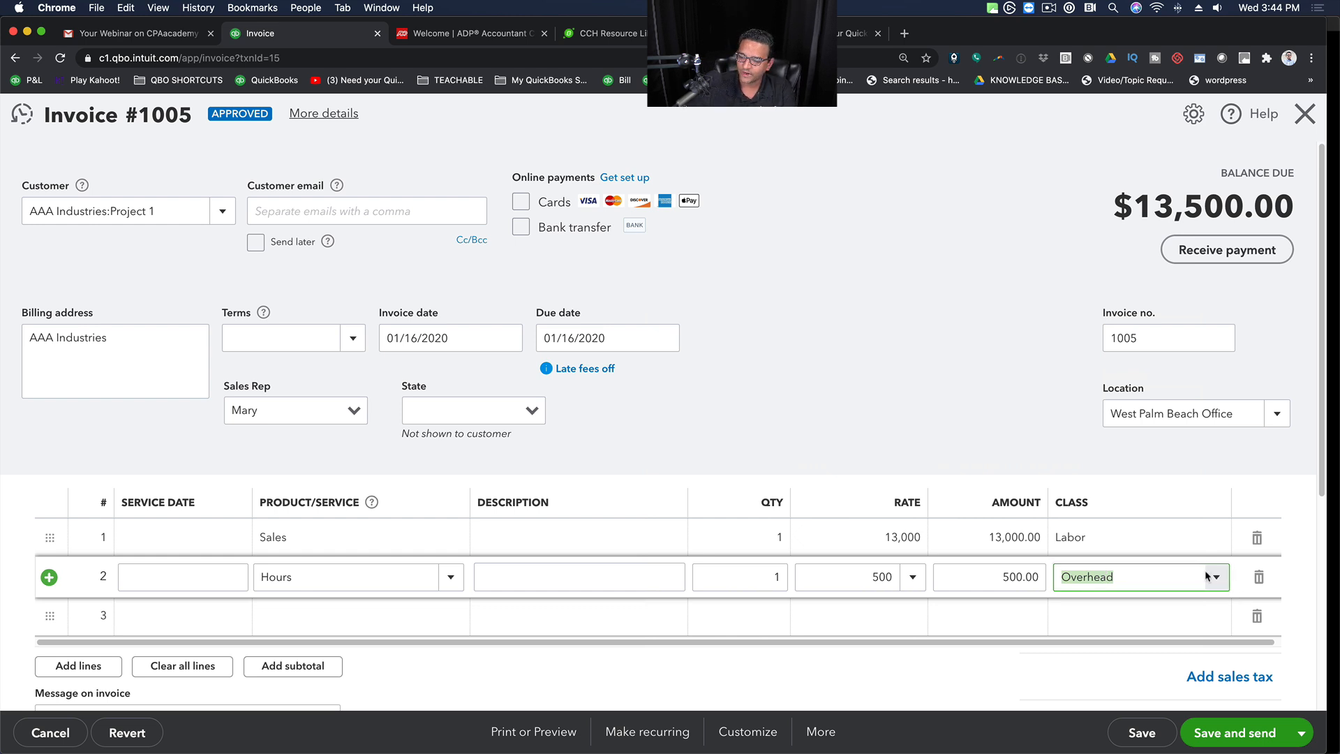
{"action": "left_click", "coordinate": [1128, 537]}
{"action": "left_click", "coordinate": [1281, 412]}
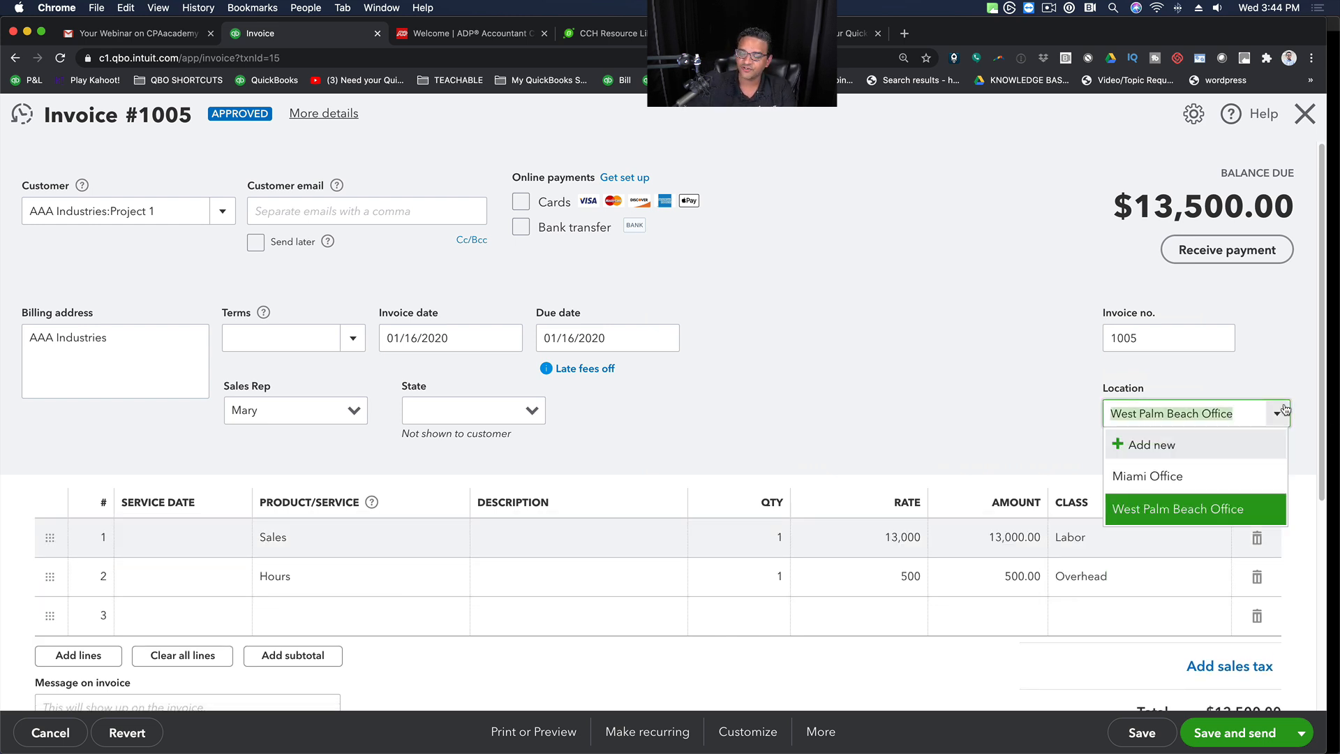
{"action": "left_click", "coordinate": [955, 414]}
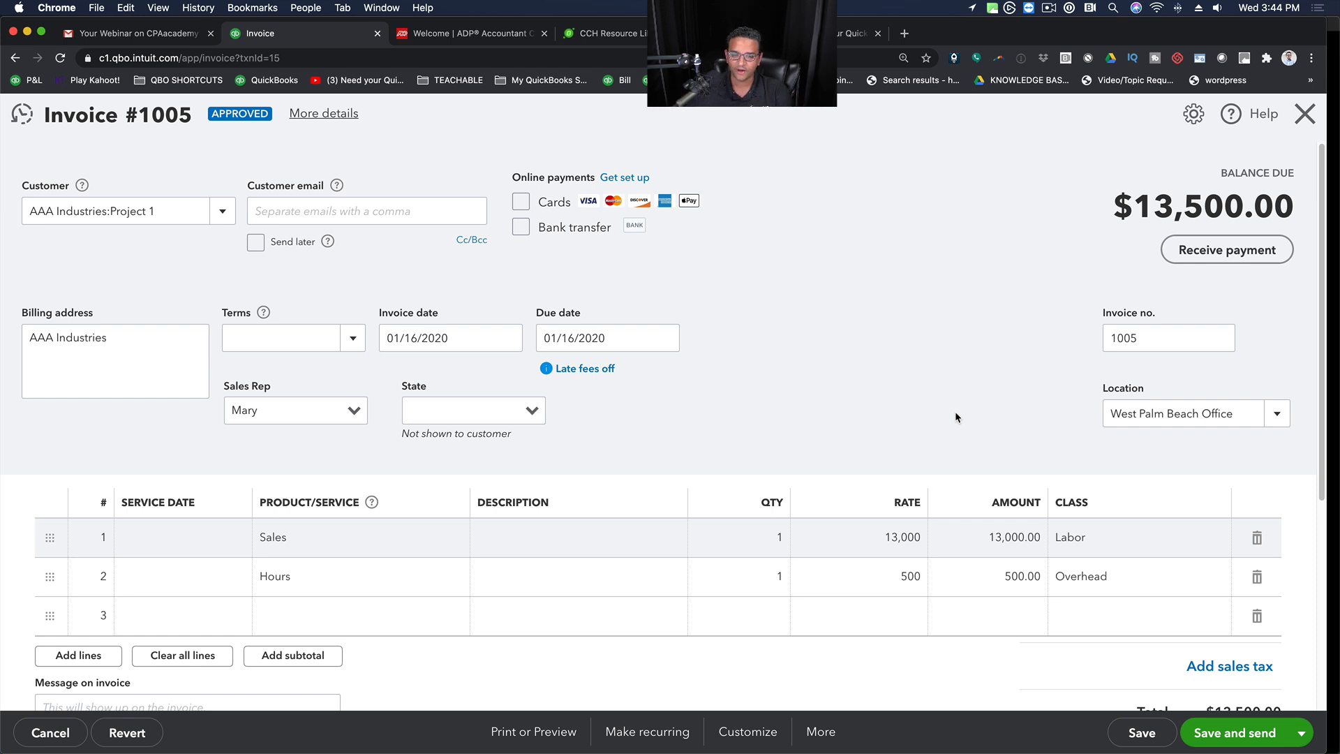
{"action": "left_click", "coordinate": [1277, 414]}
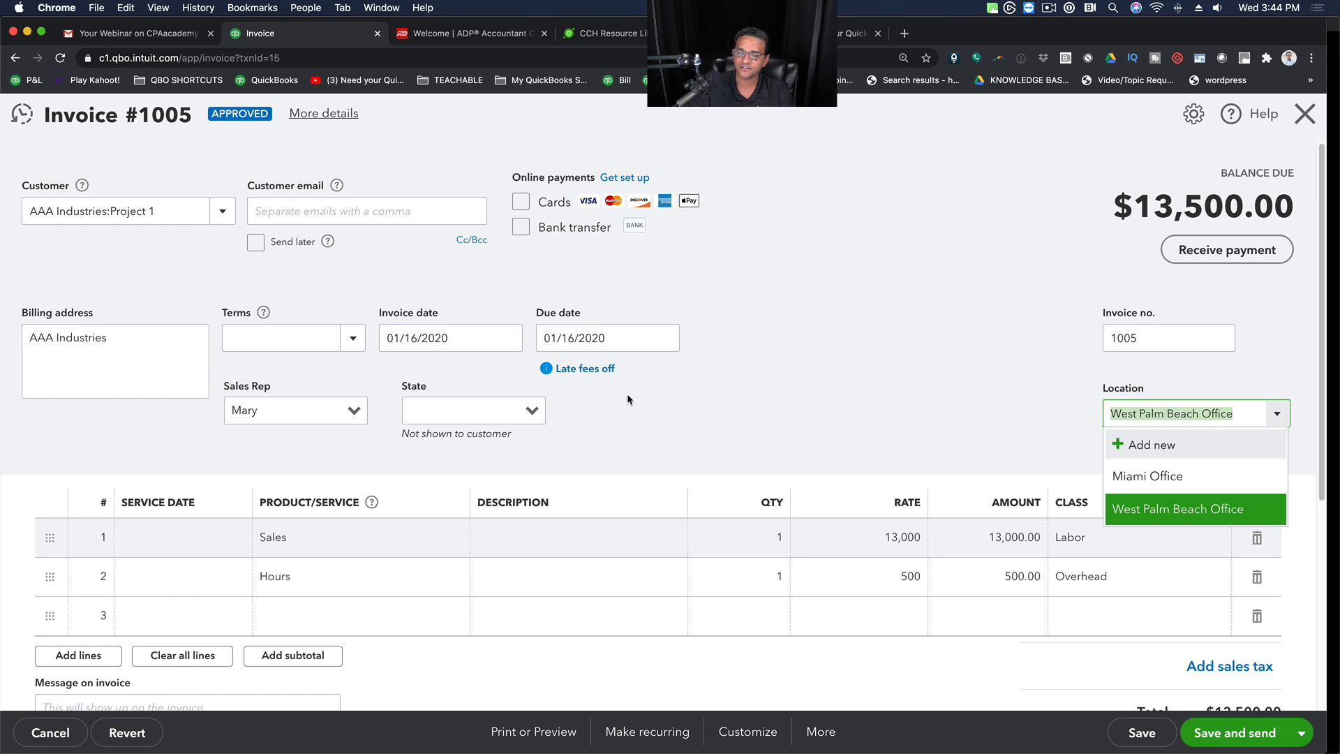
{"action": "left_click", "coordinate": [530, 410]}
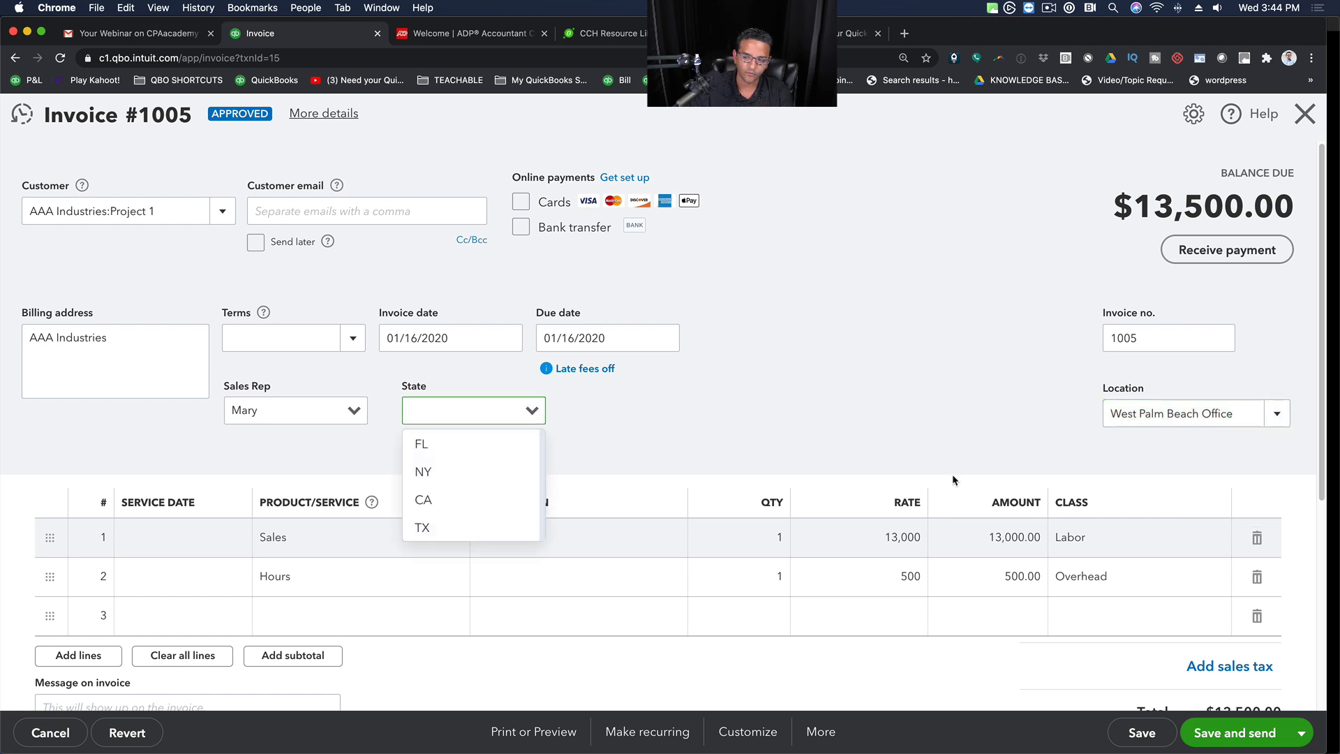
{"action": "left_click", "coordinate": [1169, 539]}
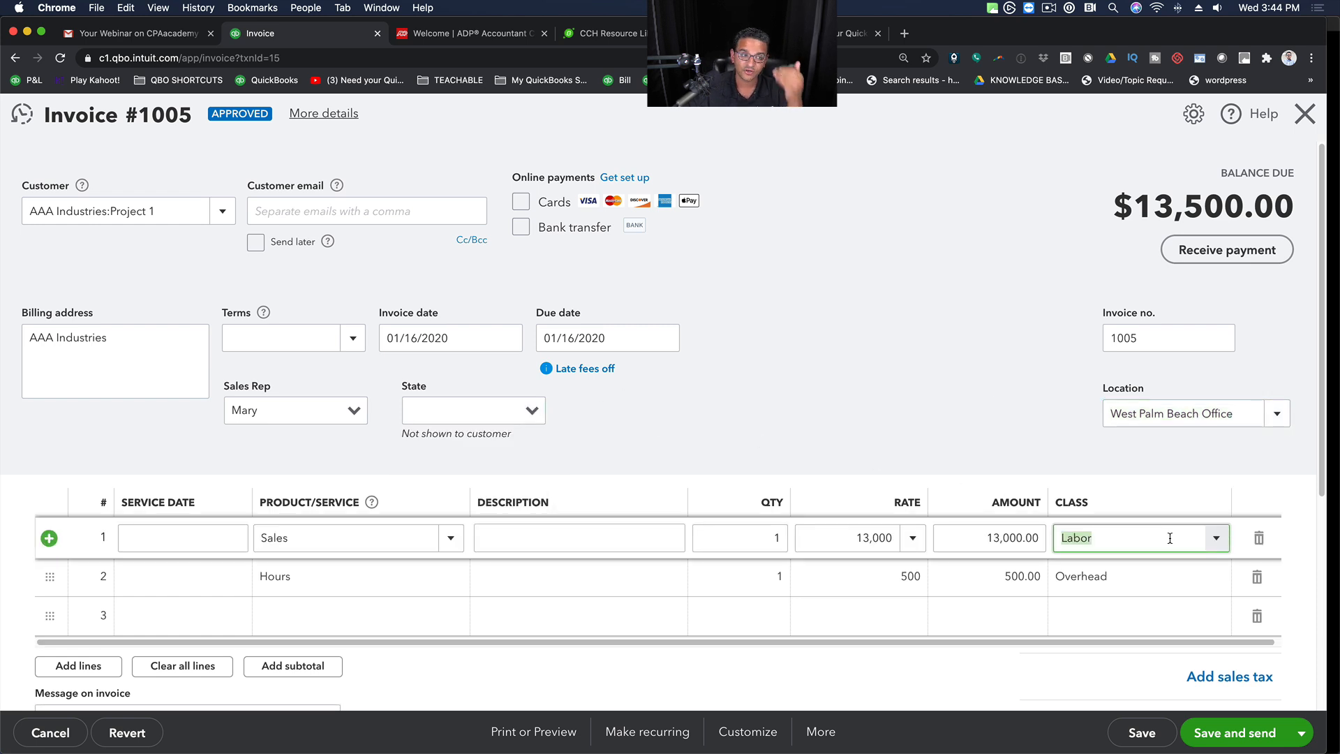
Step: Save and close the invoice, and return to the Profit and Loss report by class
{"action": "left_click", "coordinate": [1142, 732]}
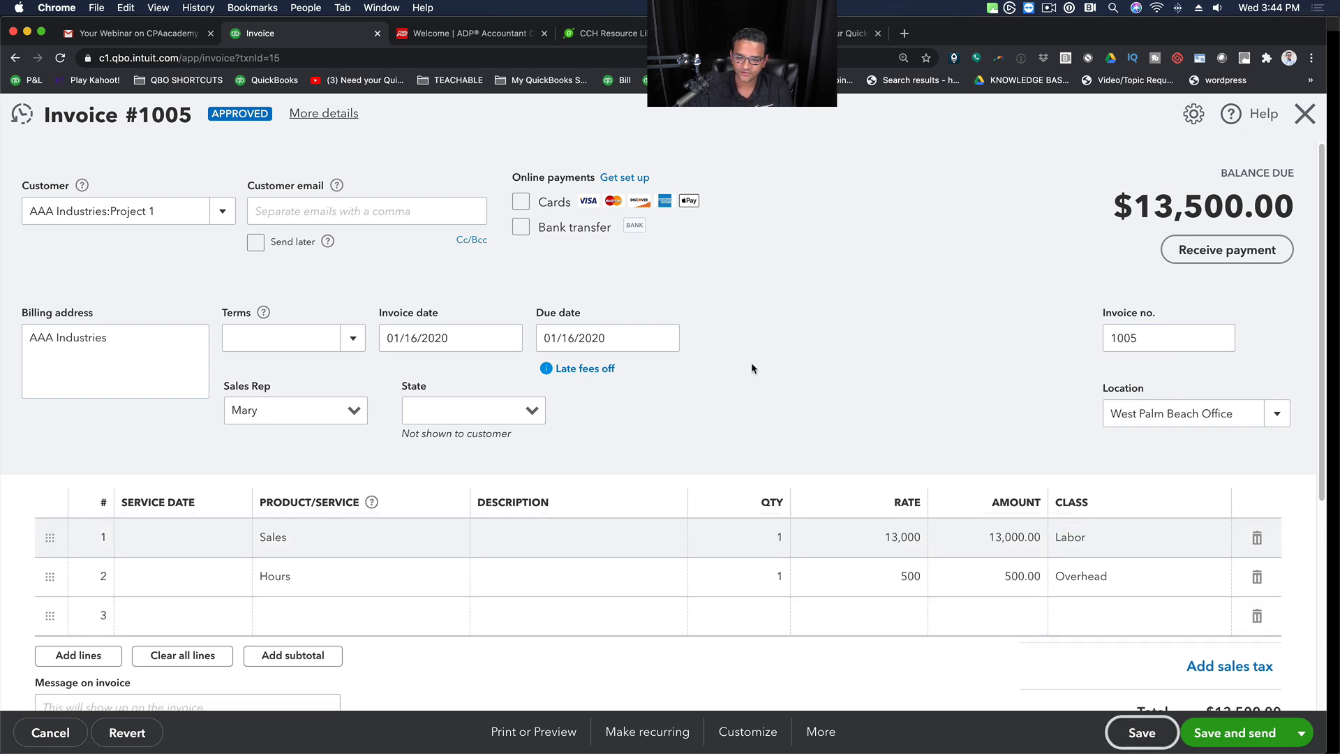
{"action": "left_click", "coordinate": [1304, 114]}
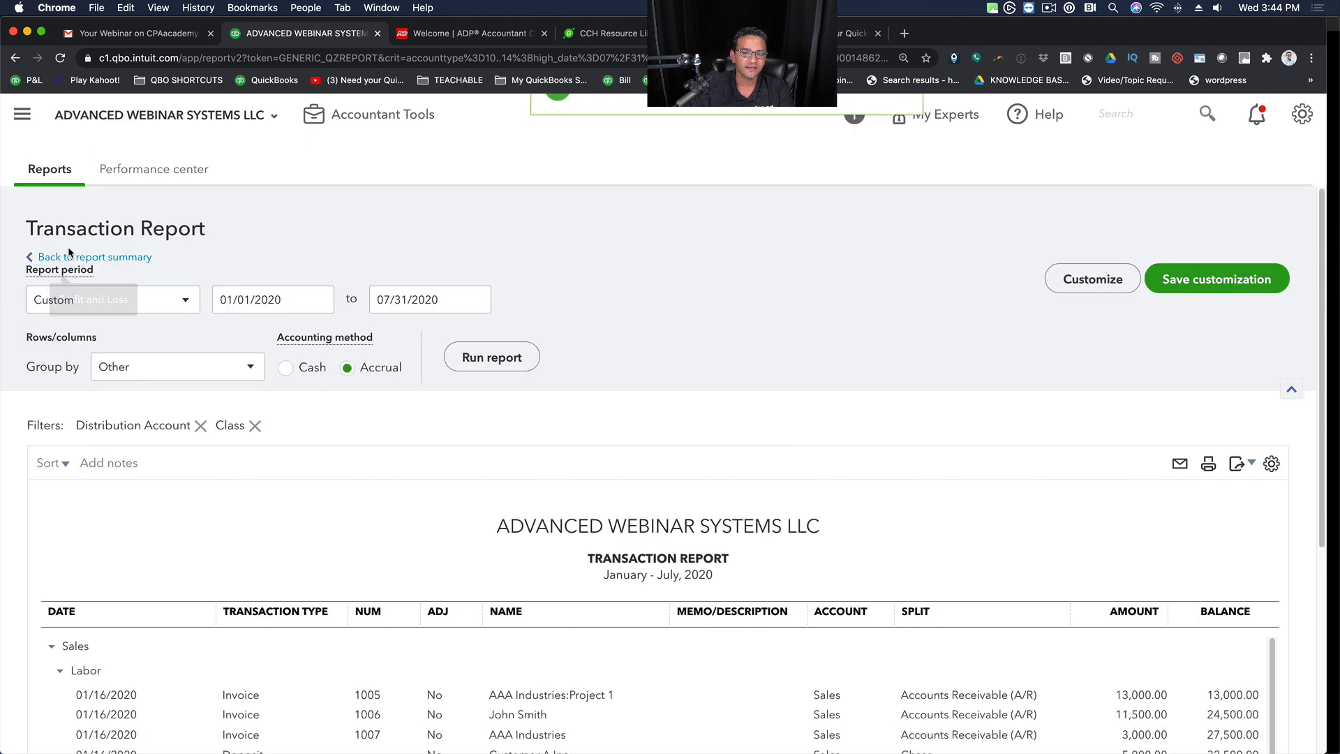
{"action": "left_click", "coordinate": [44, 260]}
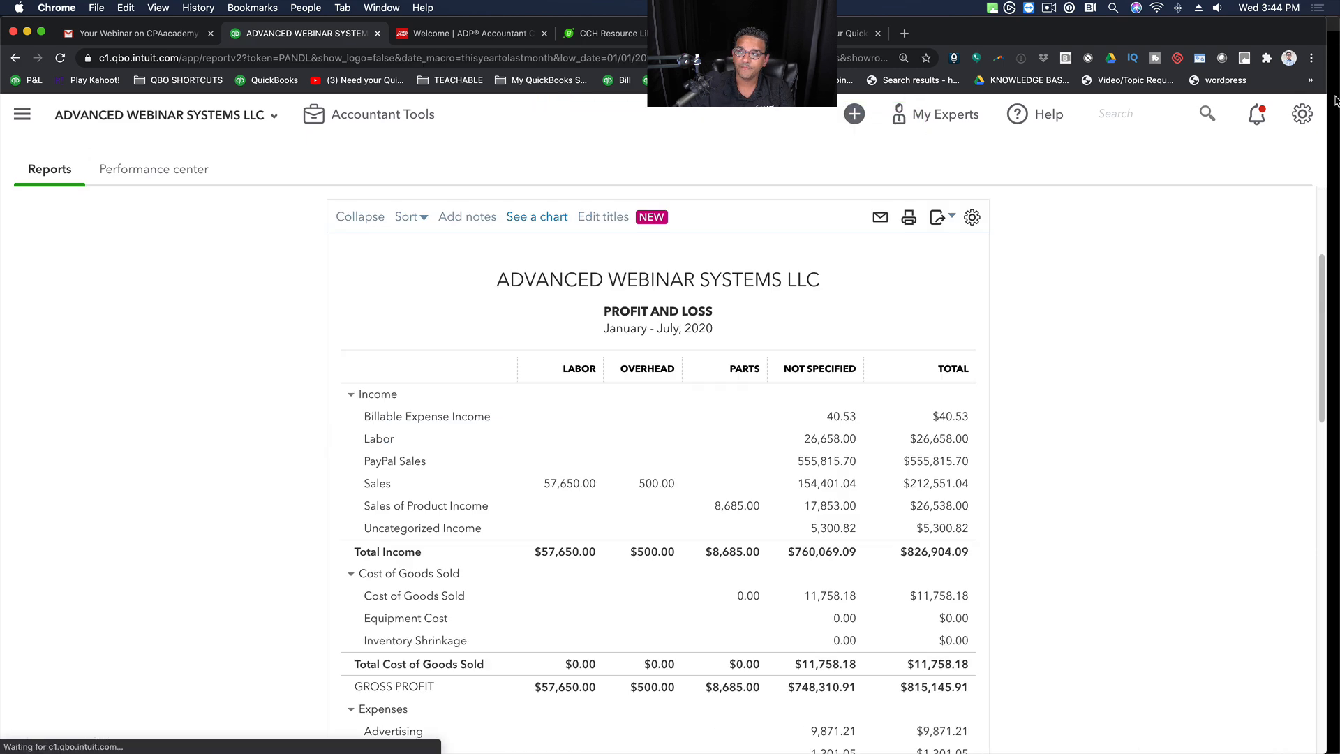
Step: Switch to the PowerPoint slide show and advance to the Source Vs. Destination slide
{"action": "left_click", "coordinate": [1337, 101]}
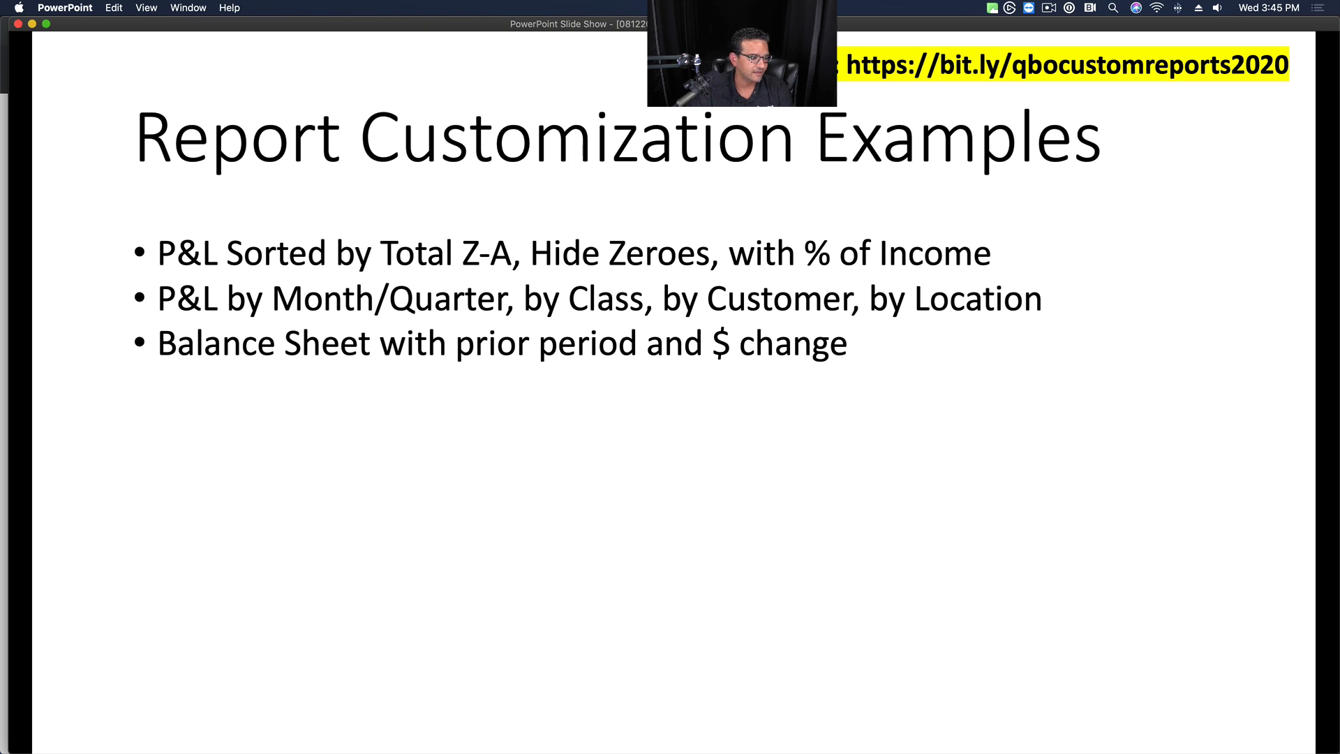
{"action": "key", "text": "Right"}
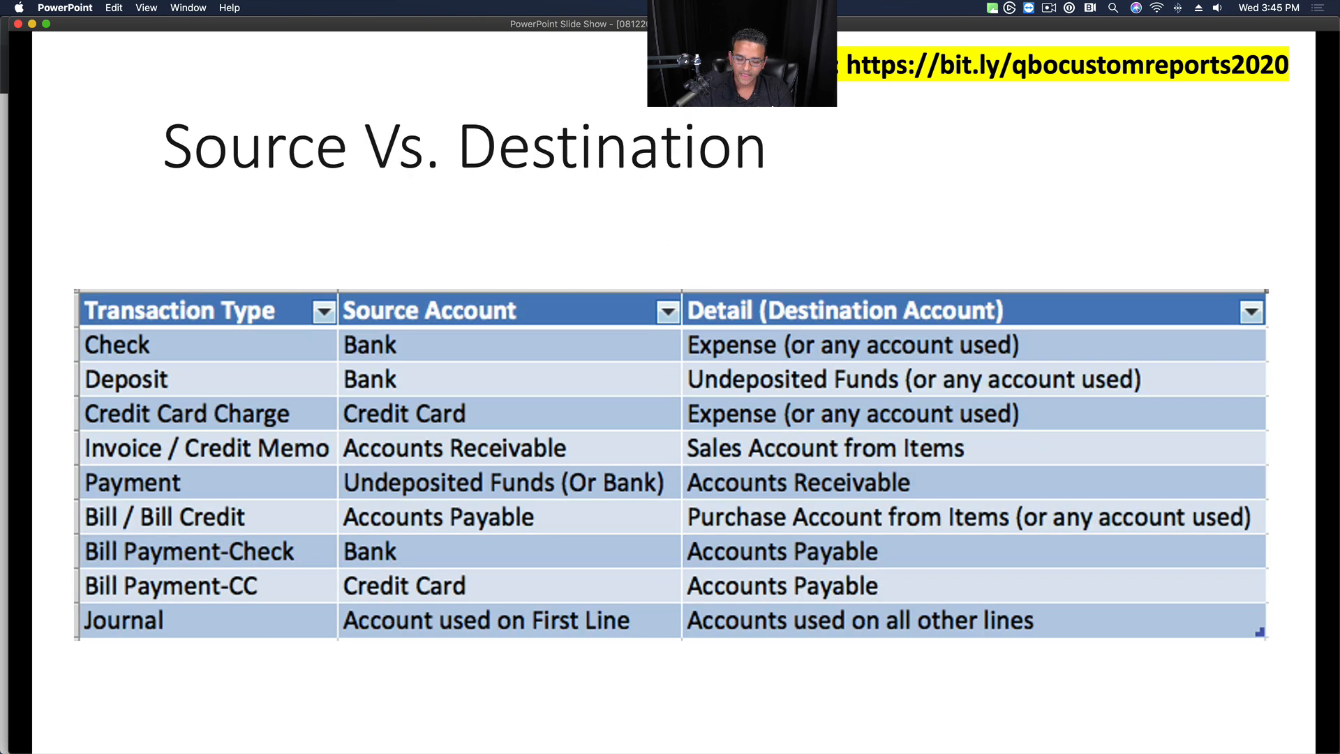
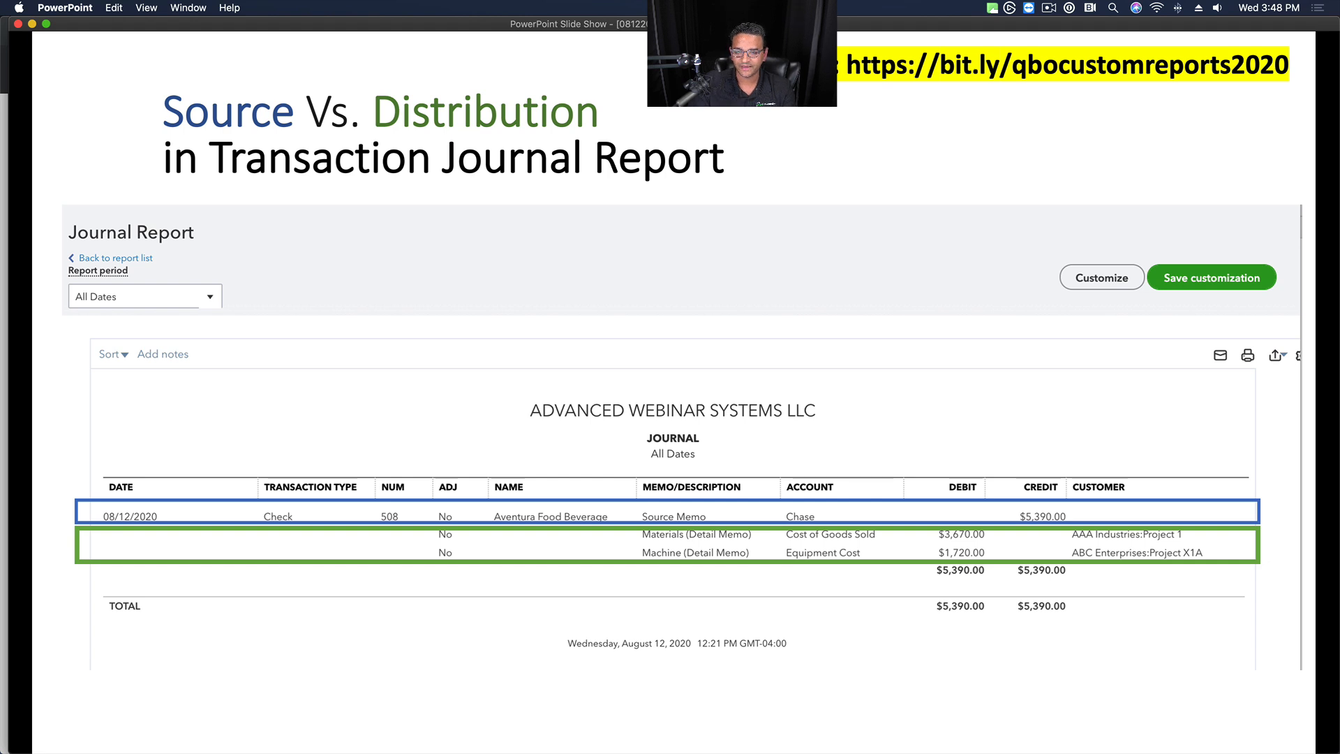
Step: Advance the slide show to the Custom Reports from Scratch slide, and switch back to QuickBooks Online in Chrome
{"action": "key", "text": "Right"}
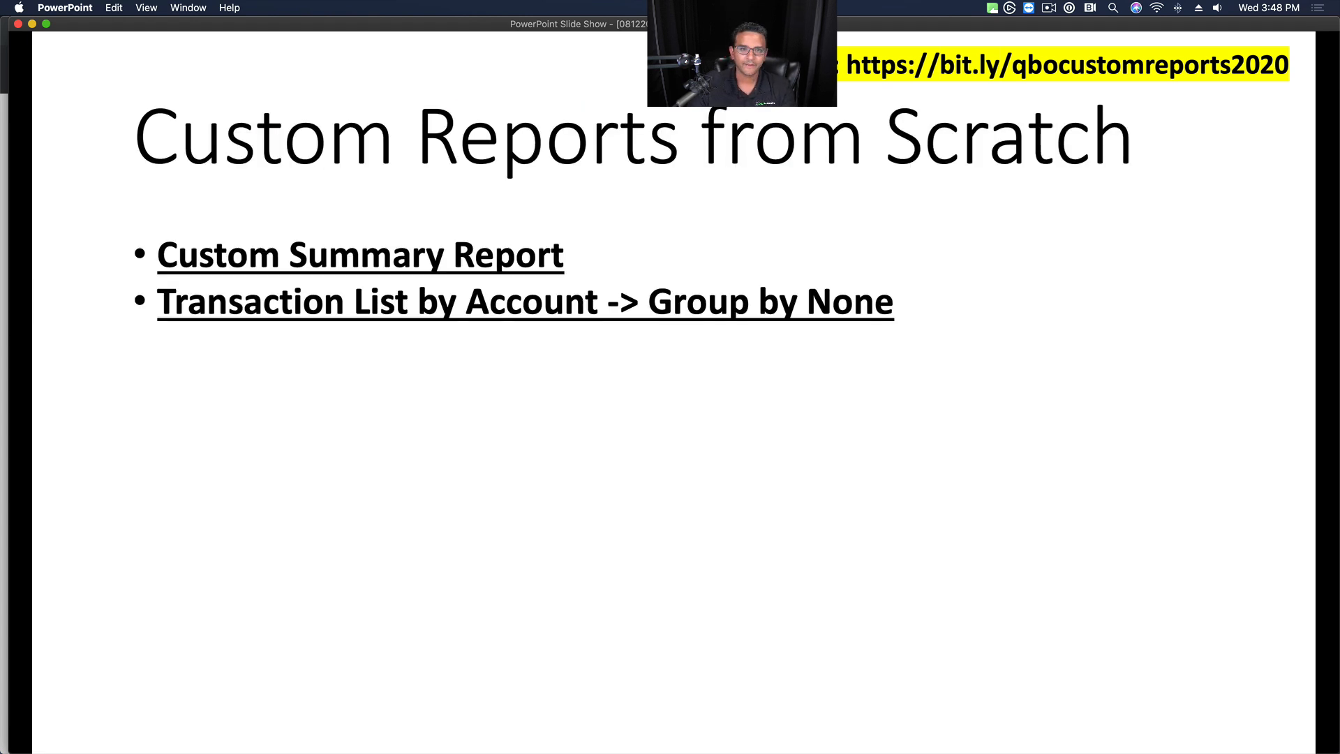
{"action": "key", "text": "super+Tab"}
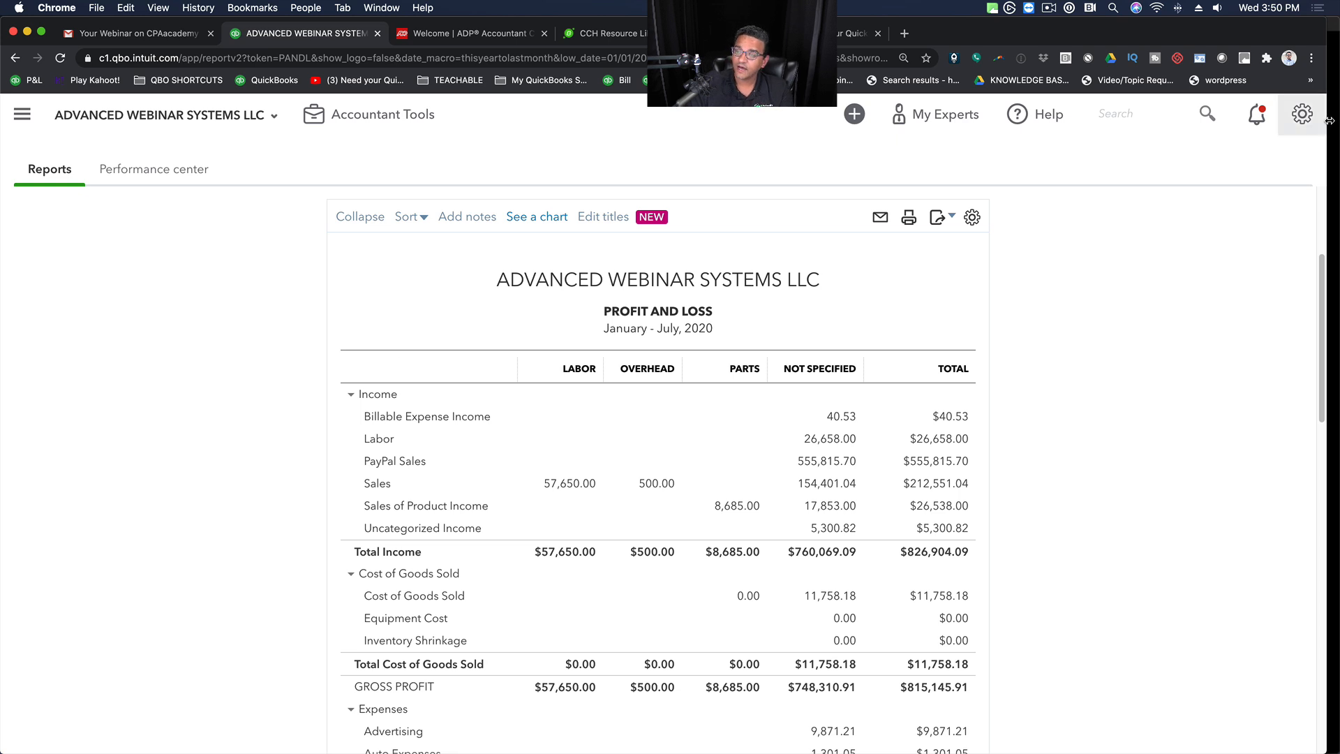
{"action": "key", "text": "super+Tab"}
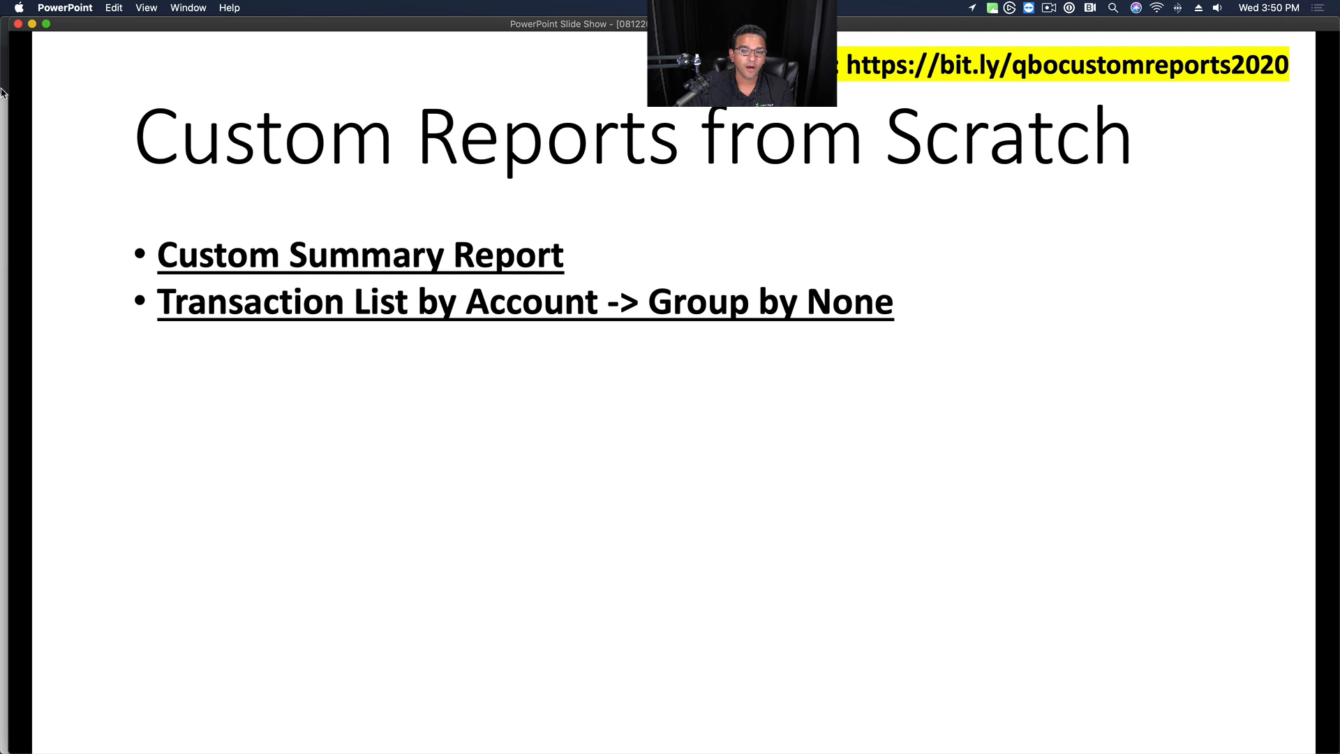
{"action": "key", "text": "super+Tab"}
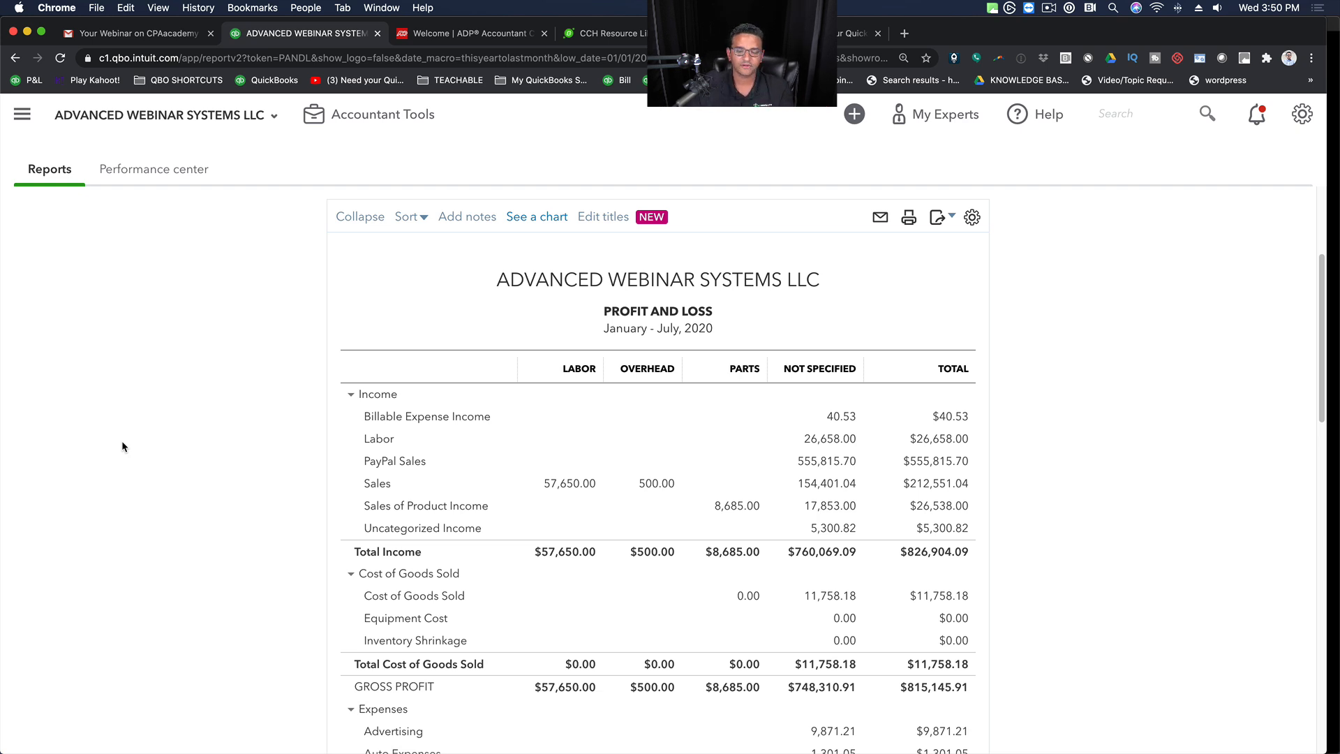
Step: Open the Balance Sheet report and drill down into the Chase bank account's transactions
{"action": "left_click", "coordinate": [28, 117]}
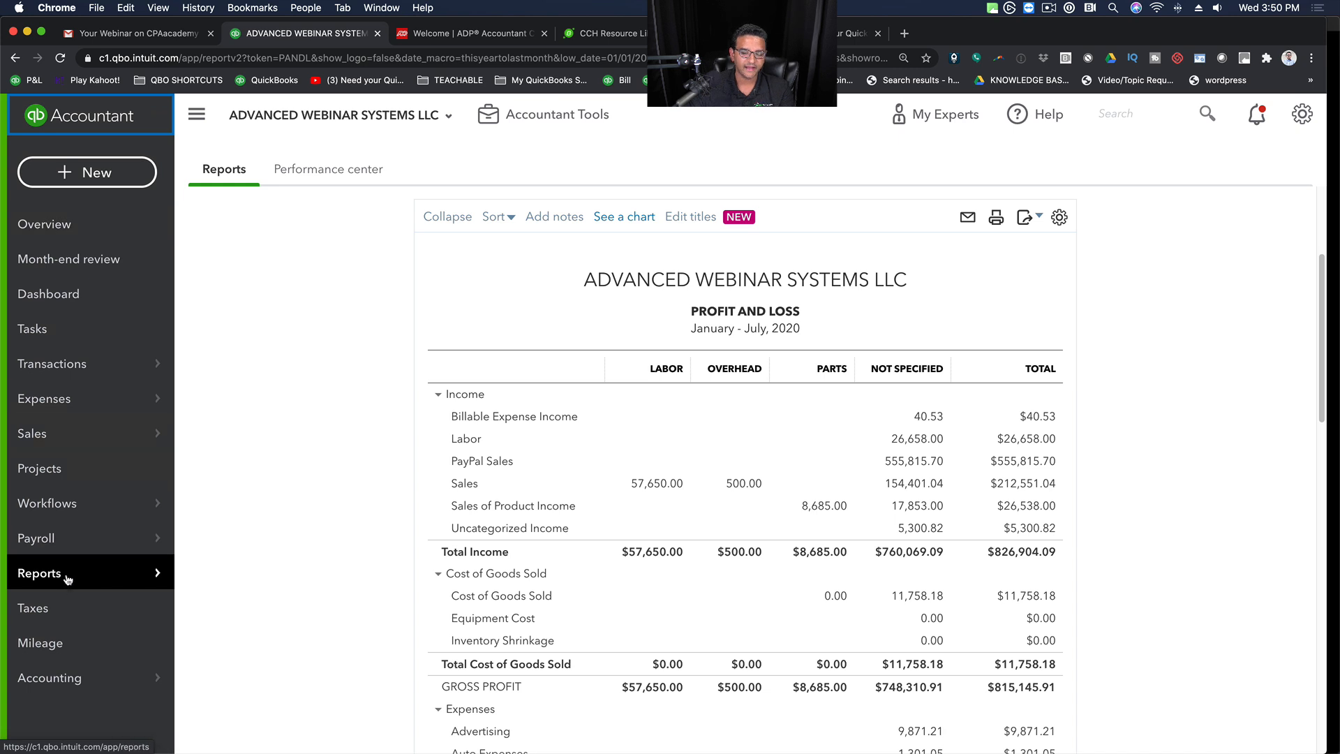
{"action": "mouse_move", "coordinate": [56, 575]}
{"action": "left_click", "coordinate": [205, 582]}
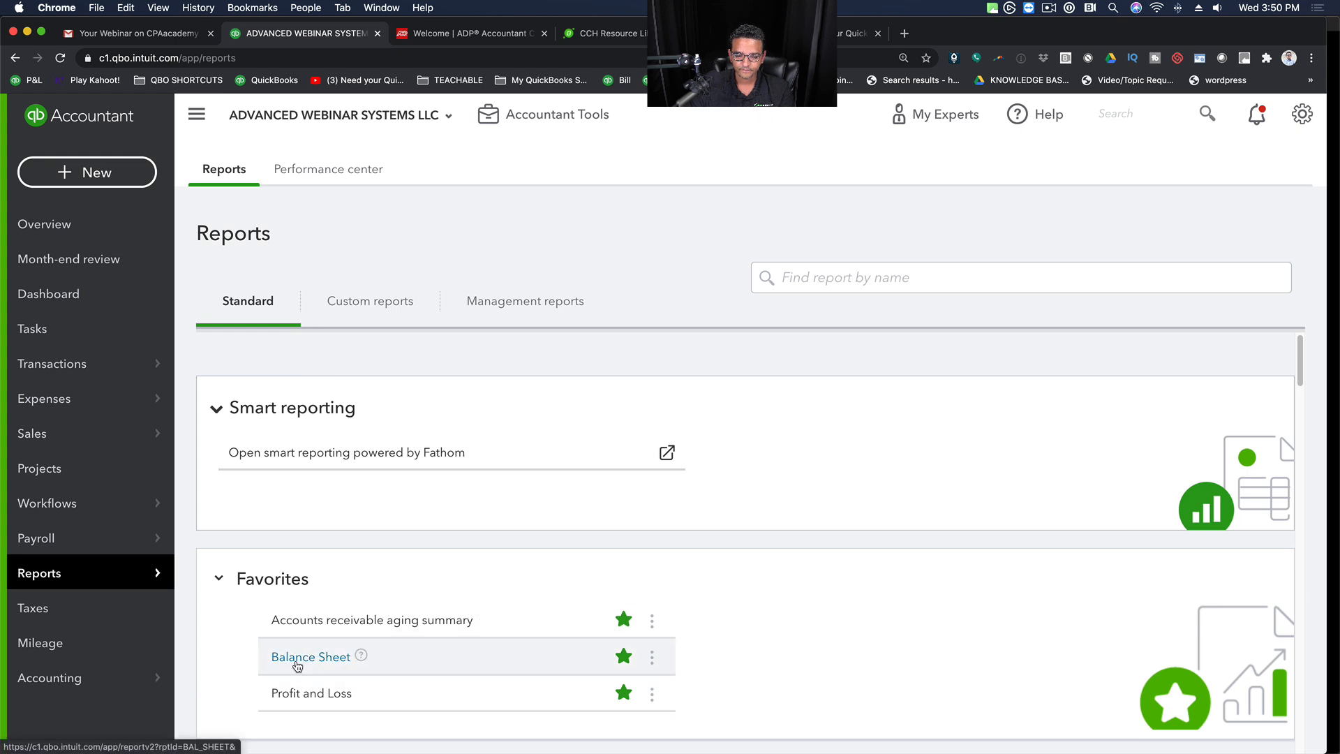
{"action": "left_click", "coordinate": [302, 661]}
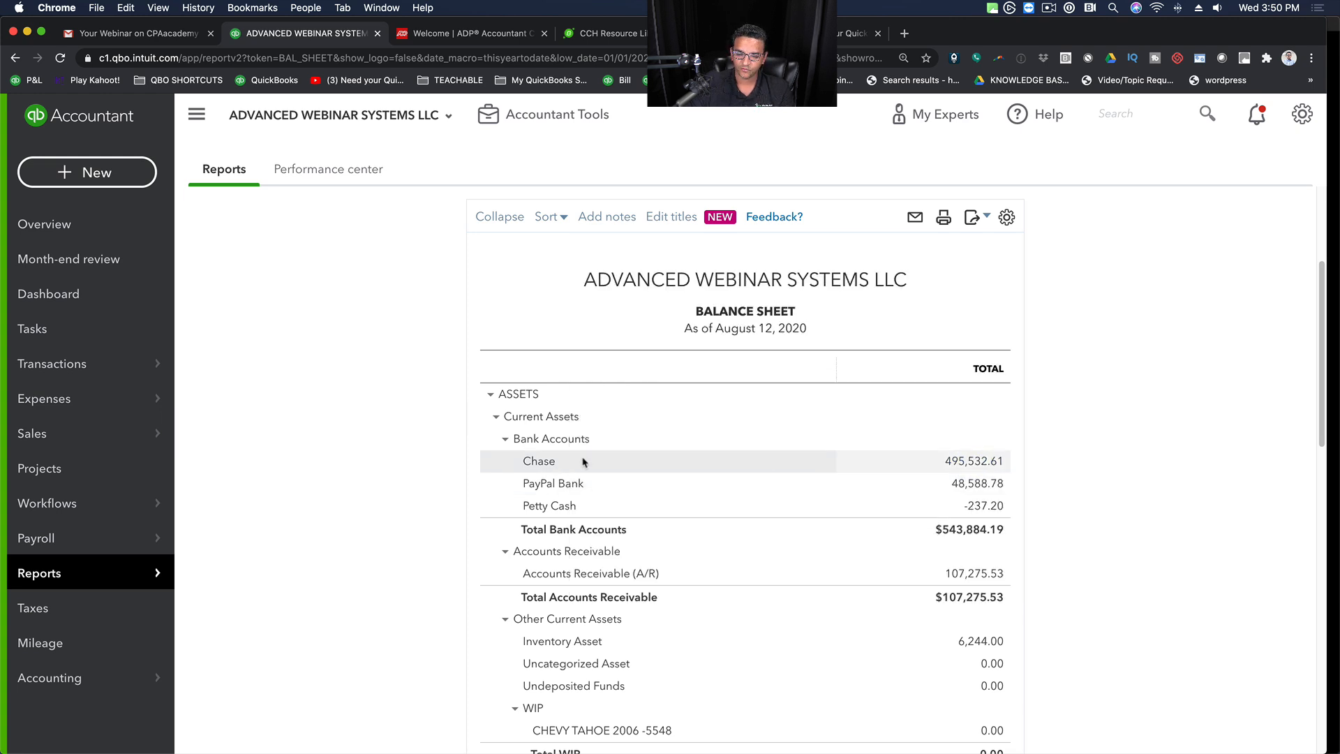
{"action": "left_click", "coordinate": [973, 461]}
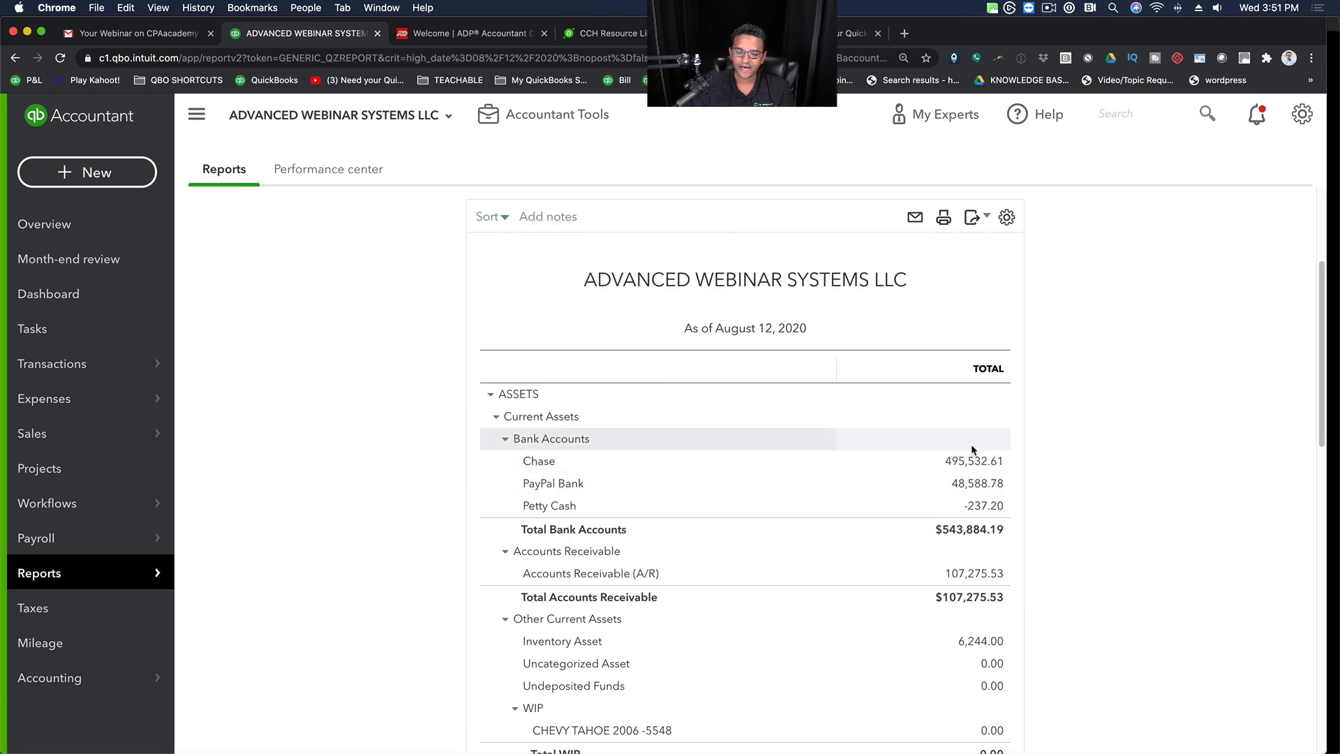
{"action": "scroll", "coordinate": [616, 326], "scroll_direction": "down", "scroll_amount": 5}
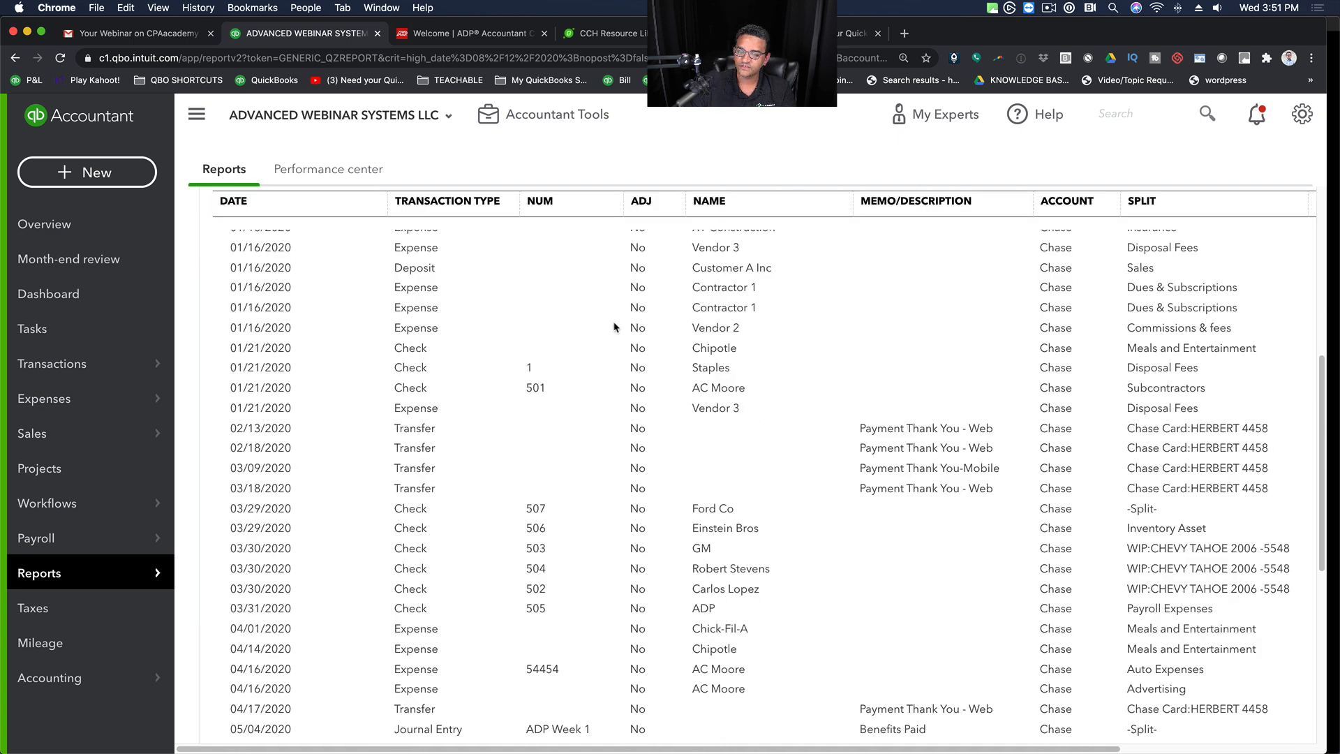
{"action": "scroll", "coordinate": [588, 312], "scroll_direction": "up", "scroll_amount": 5}
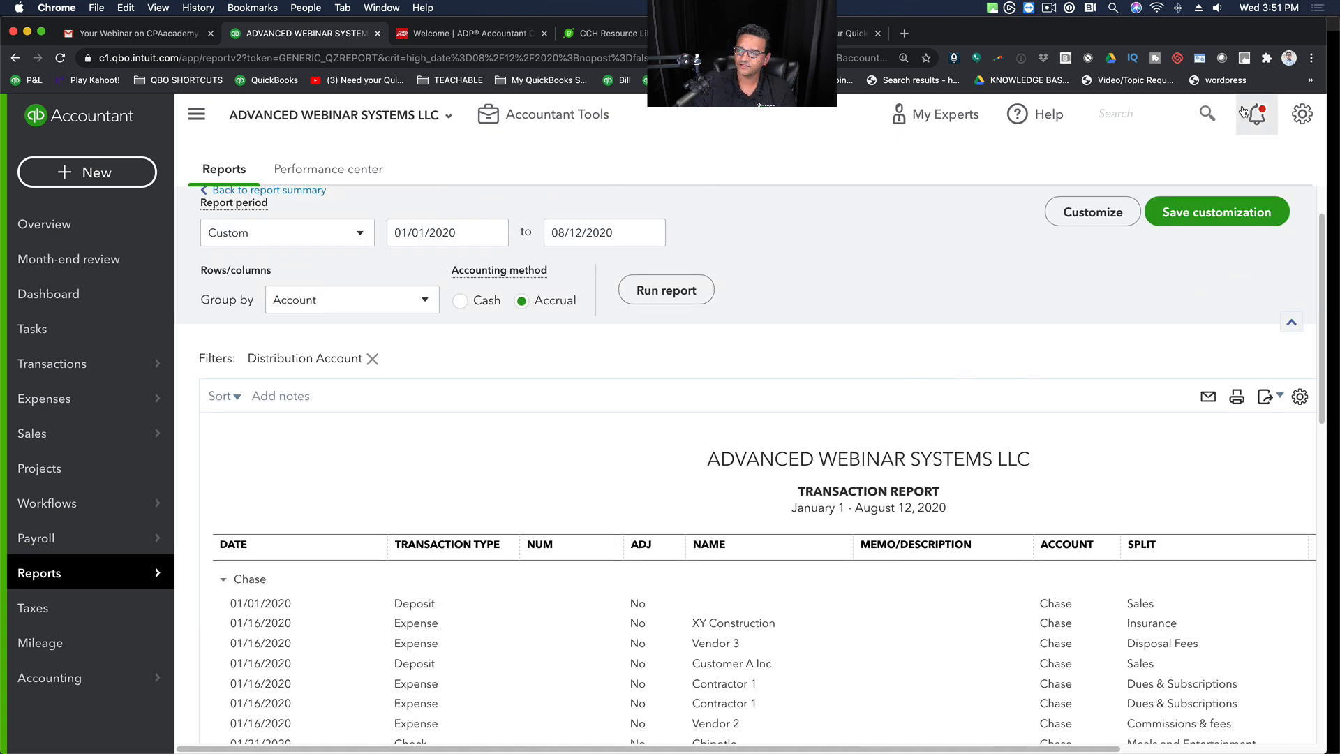
Step: Open the transaction report's customization and examine the available filters, including the Distribution Account filter for Chase
{"action": "left_click", "coordinate": [1105, 217]}
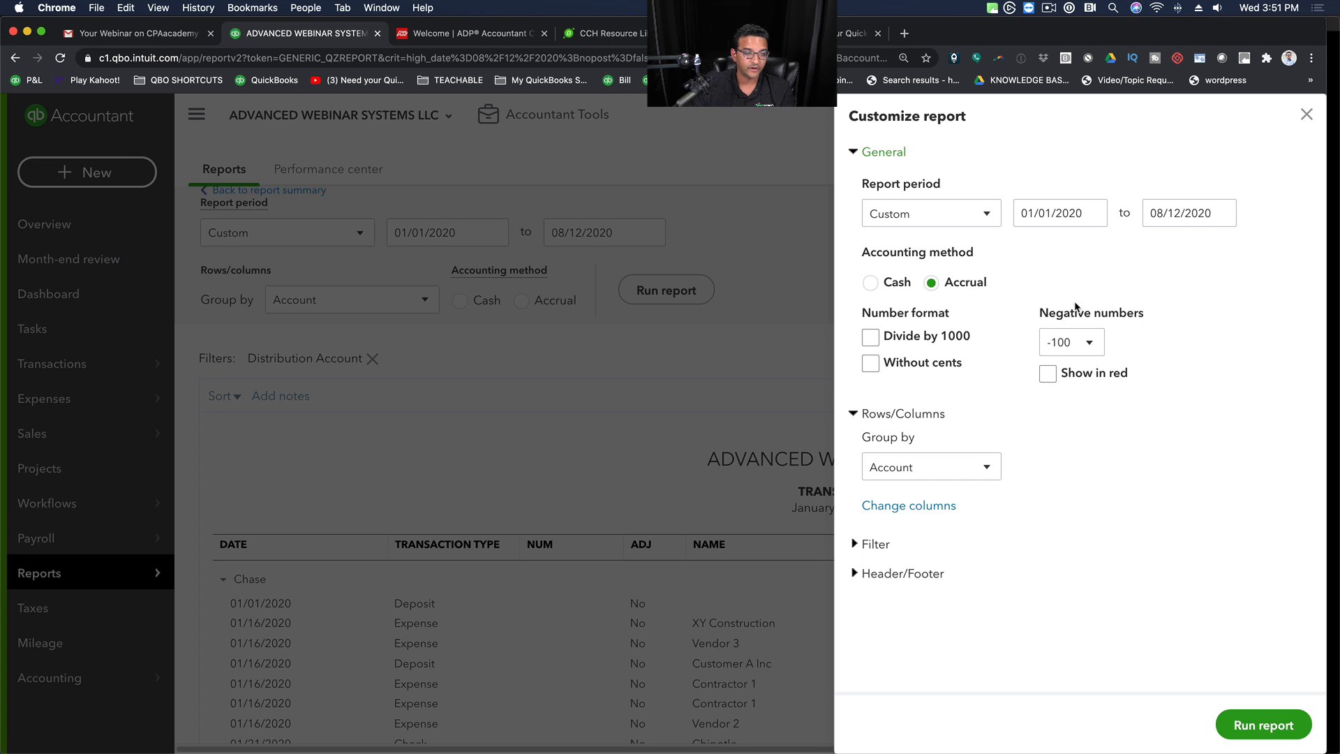
{"action": "left_click", "coordinate": [881, 544]}
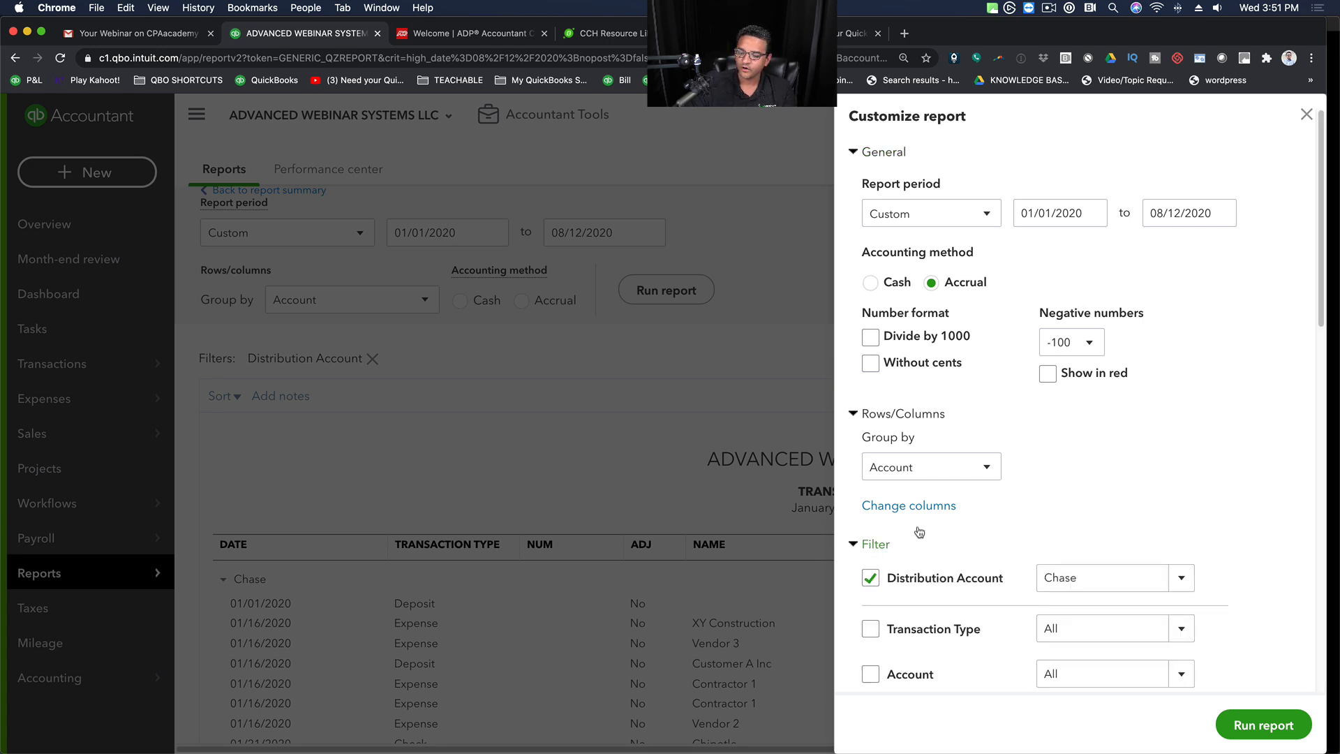
{"action": "scroll", "coordinate": [1047, 524], "scroll_direction": "down", "scroll_amount": 5}
{"action": "left_click", "coordinate": [1137, 343]}
{"action": "left_click", "coordinate": [1100, 342]}
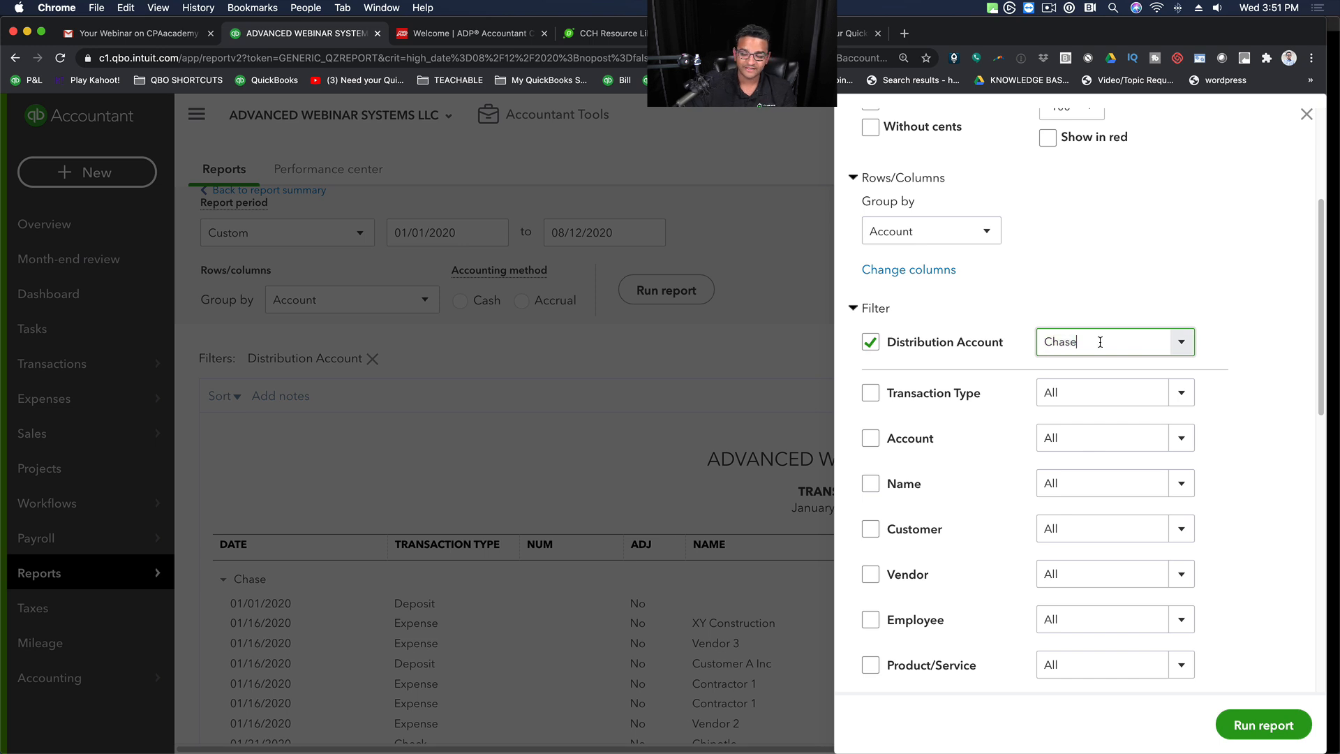
{"action": "left_click_drag", "start_coordinate": [1055, 347], "coordinate": [980, 339]}
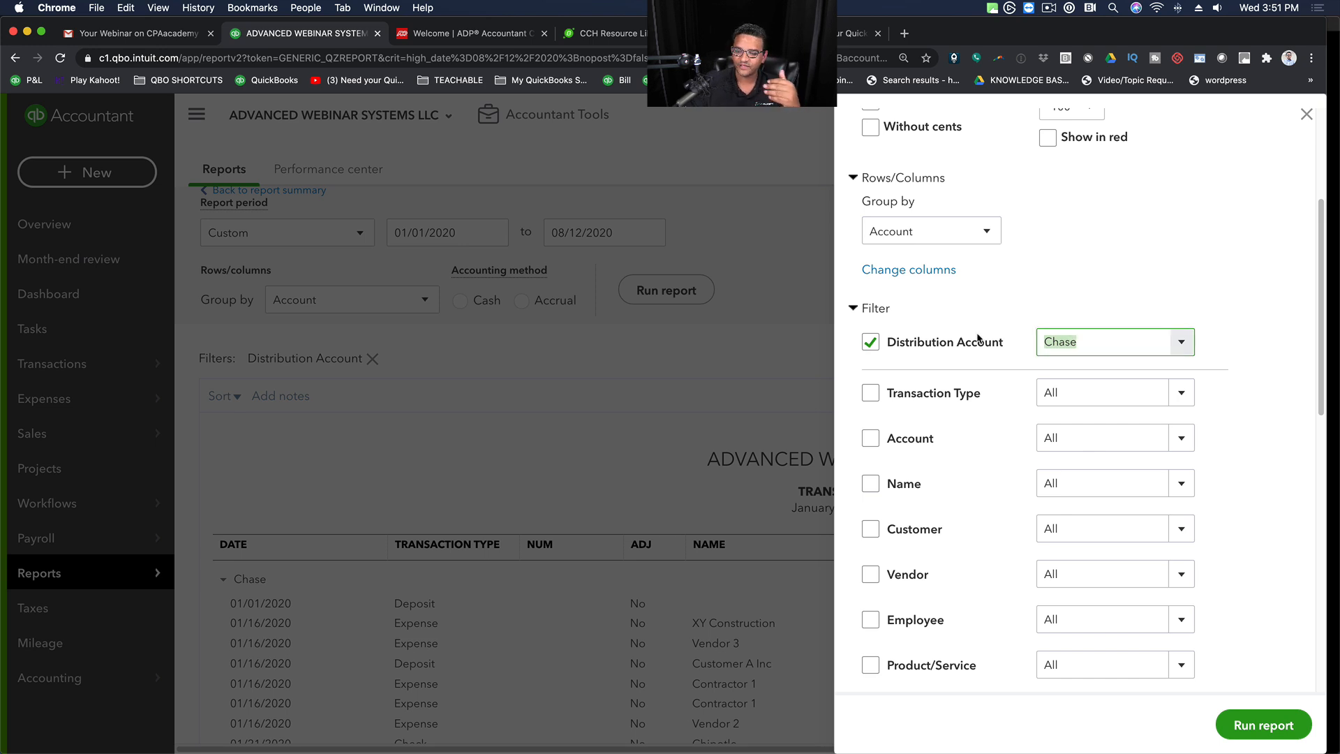
{"action": "scroll", "coordinate": [1187, 276], "scroll_direction": "down", "scroll_amount": 1}
{"action": "scroll", "coordinate": [1185, 275], "scroll_direction": "down", "scroll_amount": 1}
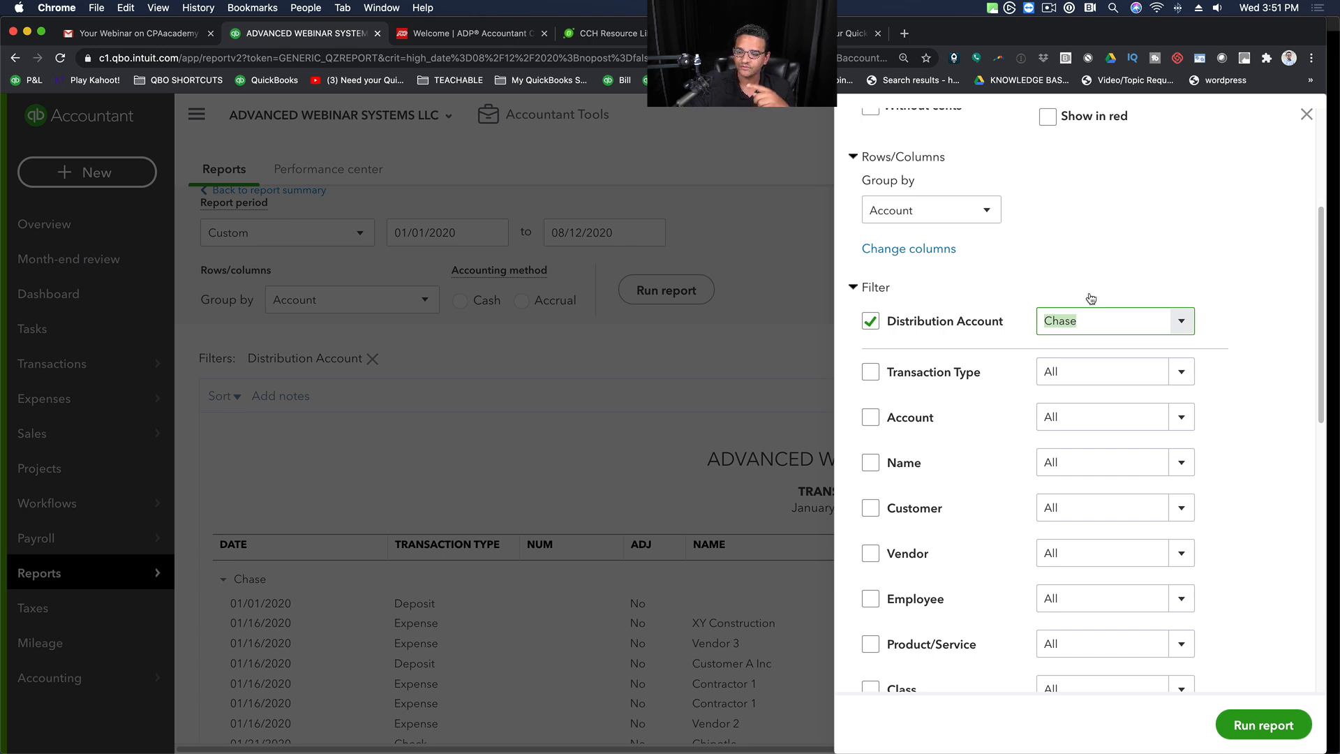
{"action": "scroll", "coordinate": [944, 543], "scroll_direction": "down", "scroll_amount": 10}
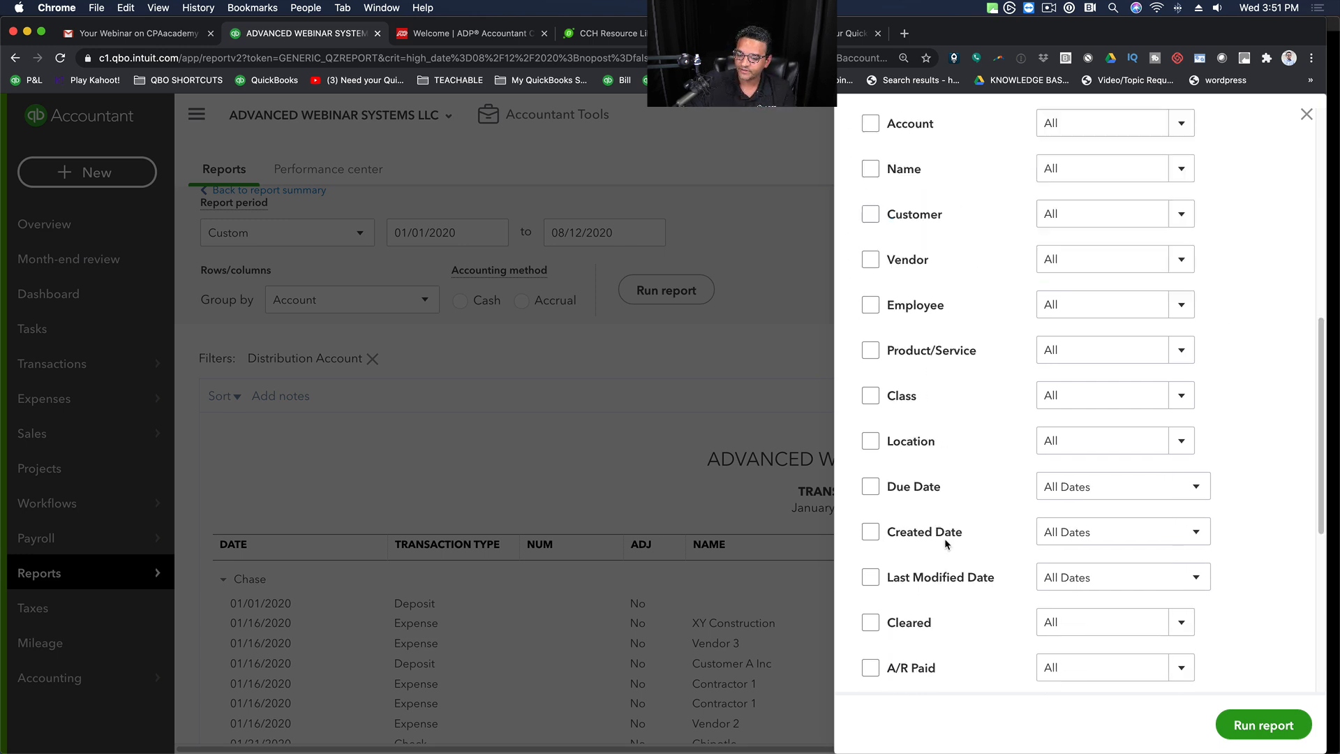
{"action": "scroll", "coordinate": [953, 541], "scroll_direction": "up", "scroll_amount": 7}
{"action": "scroll", "coordinate": [953, 536], "scroll_direction": "up", "scroll_amount": 5}
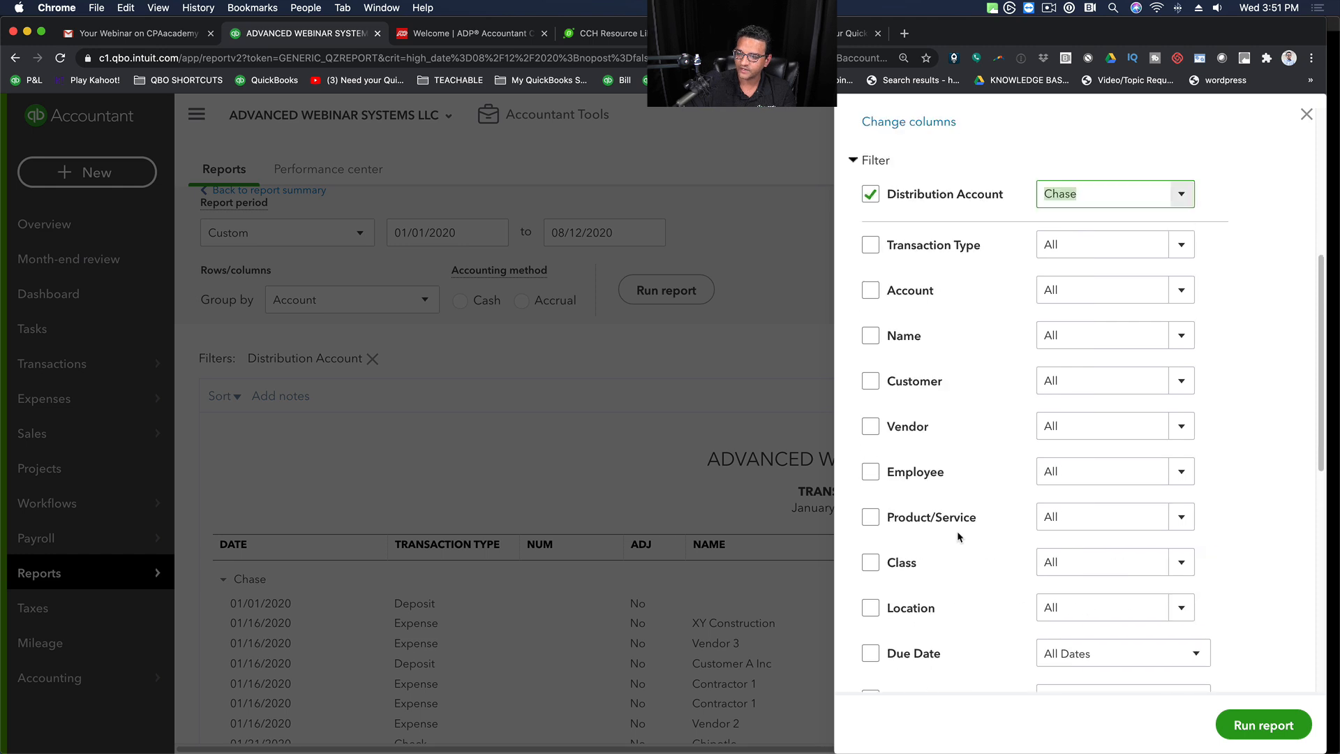
Step: Filter the transaction report to the Check transaction type and run it
{"action": "left_click", "coordinate": [1091, 245]}
{"action": "type", "text": "check"}
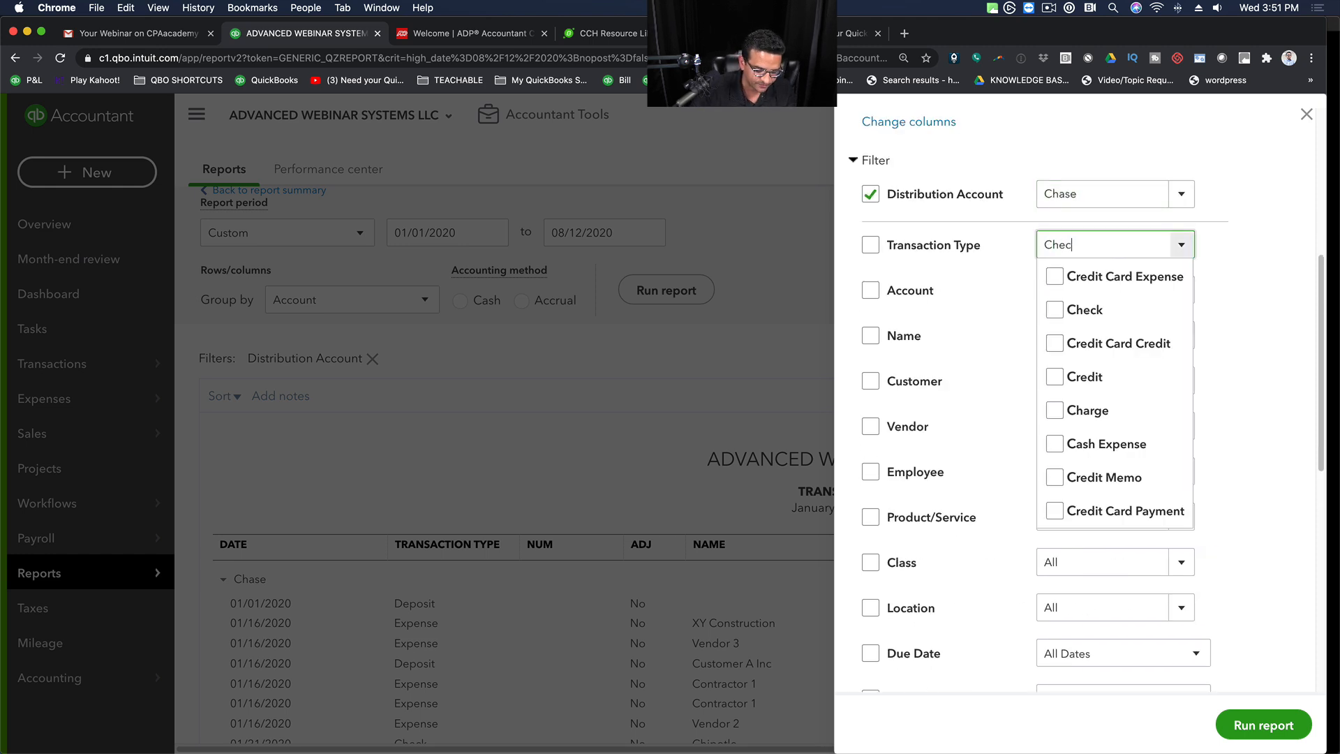
{"action": "left_click", "coordinate": [1054, 277]}
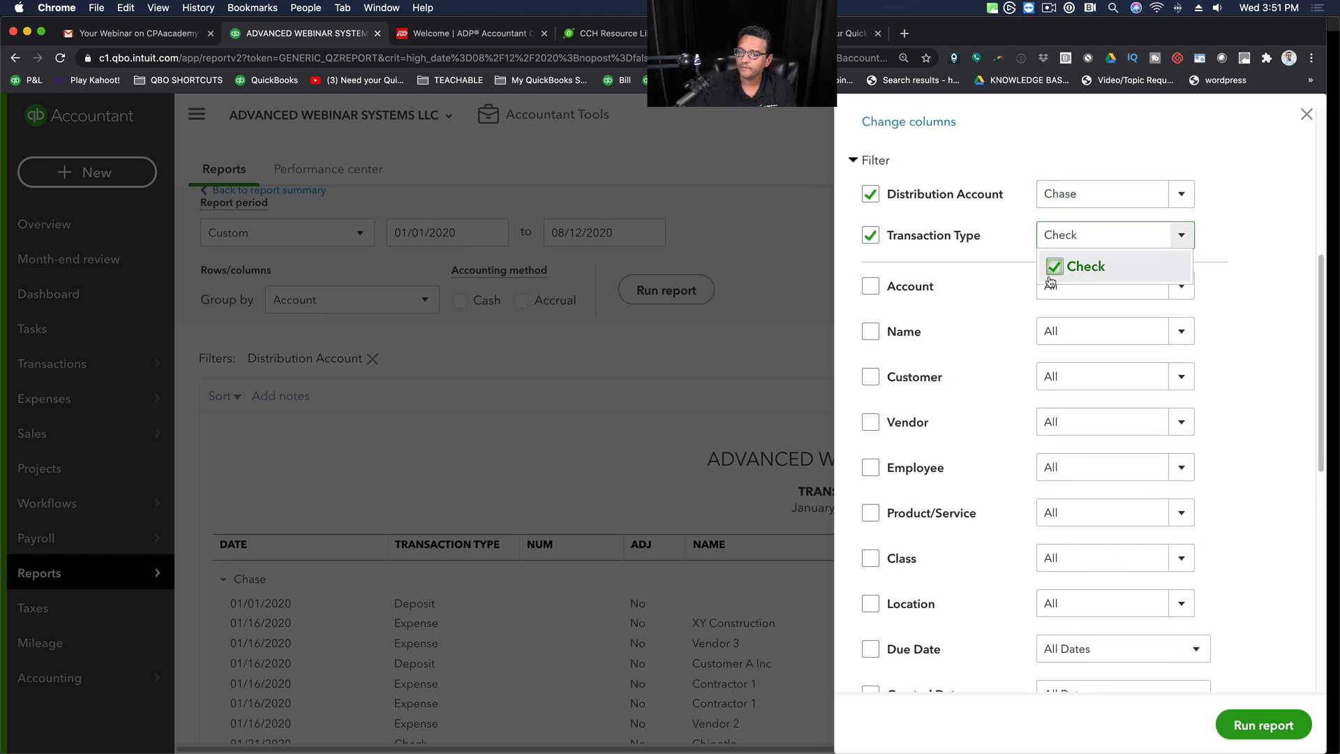
{"action": "left_click", "coordinate": [1268, 728]}
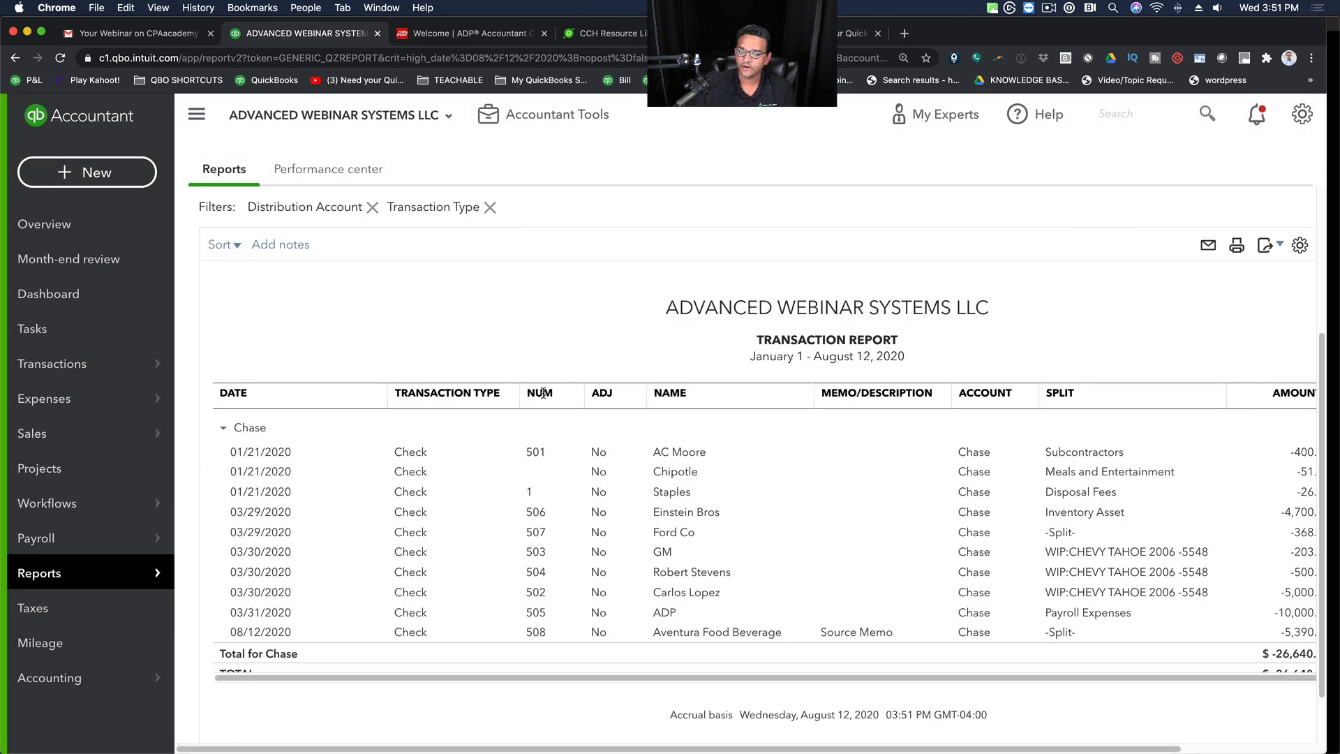
Step: Collapse the navigation menu and examine the detail lines of the Ford Co and Aventura Food Beverage split checks, closing each without changes
{"action": "left_click", "coordinate": [196, 114]}
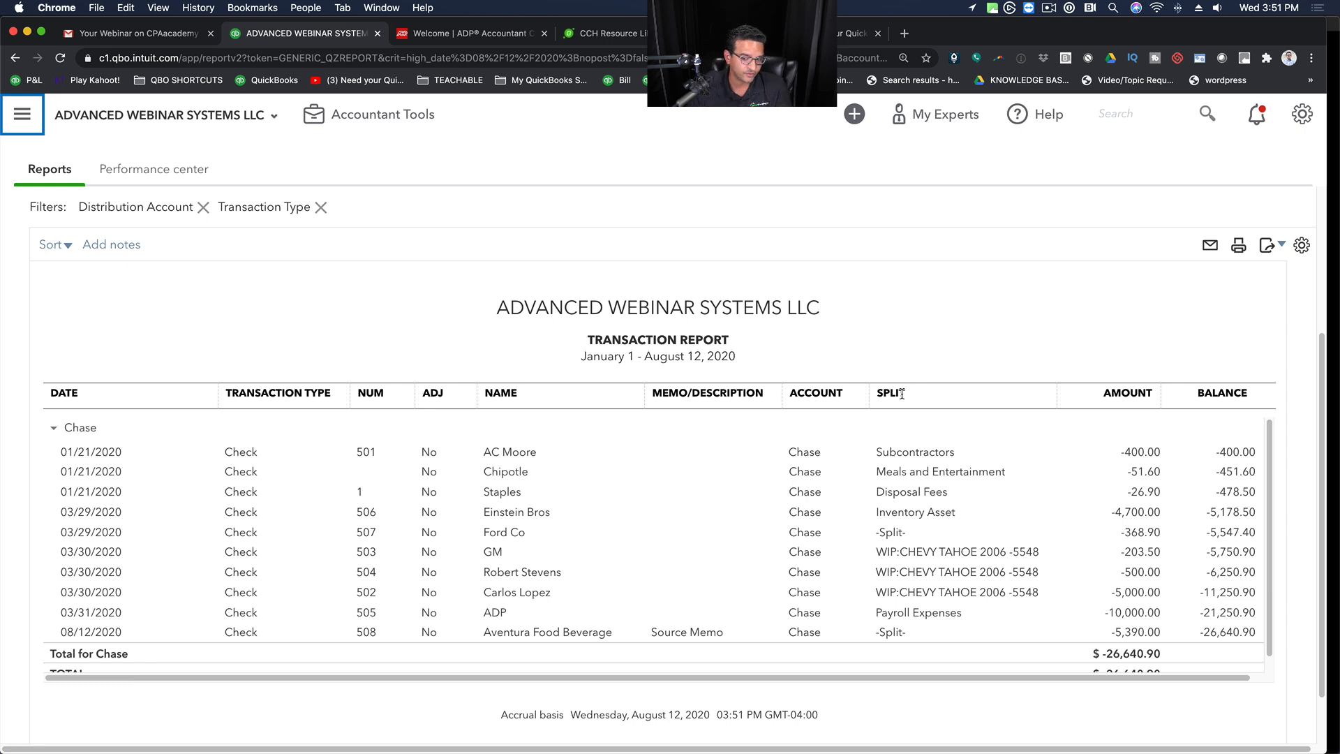
{"action": "left_click", "coordinate": [894, 534]}
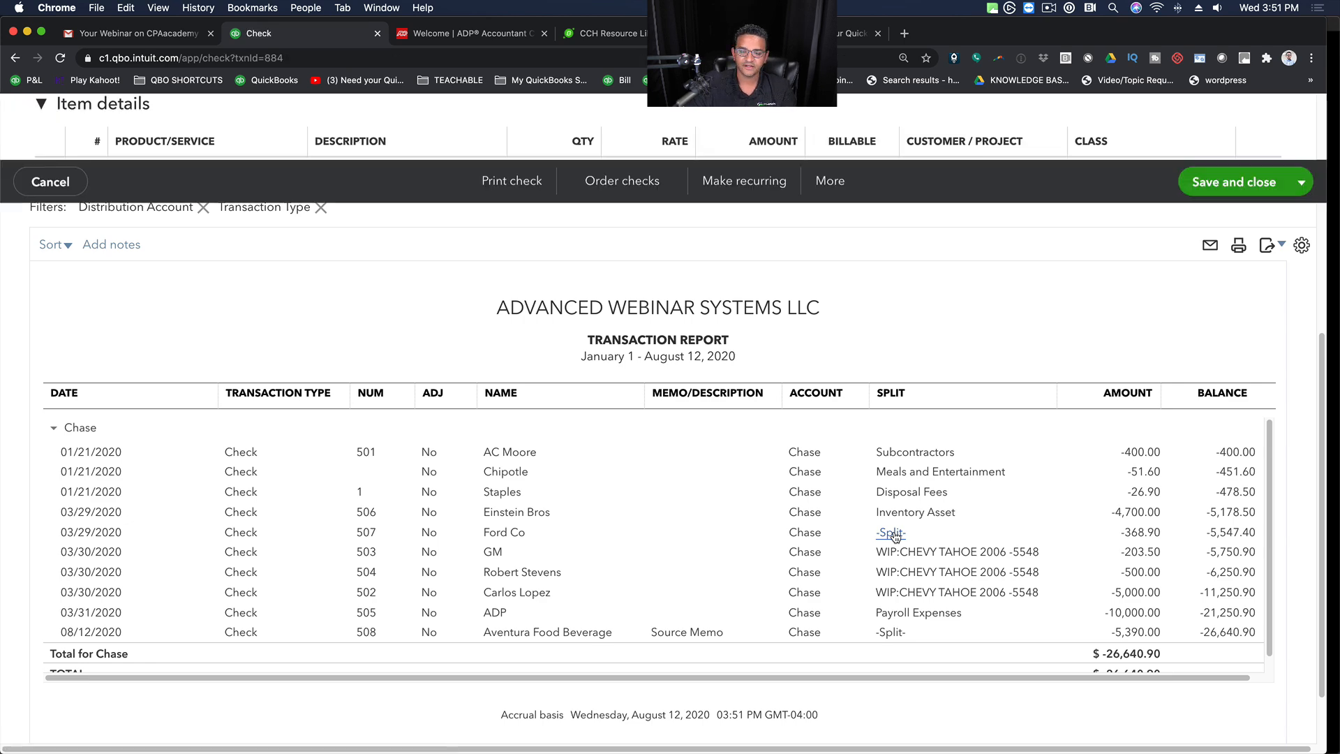
{"action": "scroll", "coordinate": [578, 545], "scroll_direction": "down", "scroll_amount": 4}
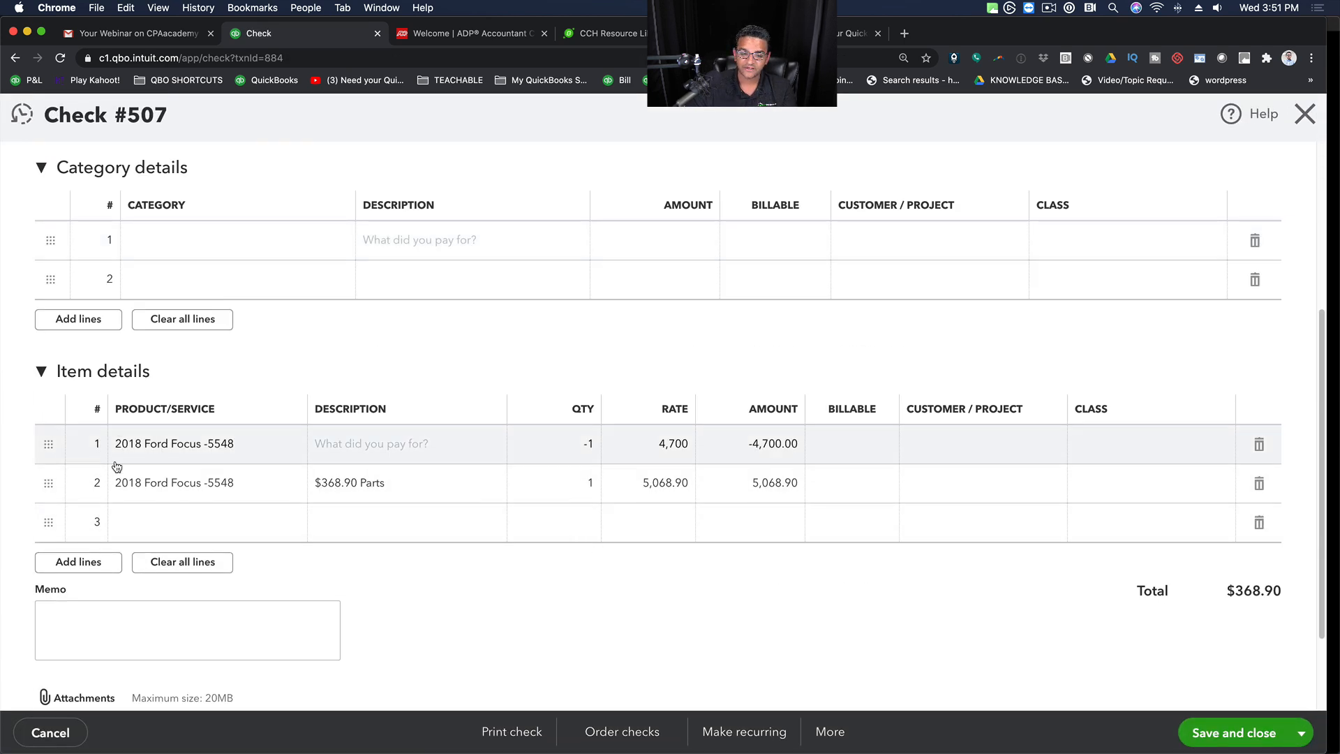
{"action": "left_click", "coordinate": [245, 448]}
{"action": "left_click", "coordinate": [209, 483]}
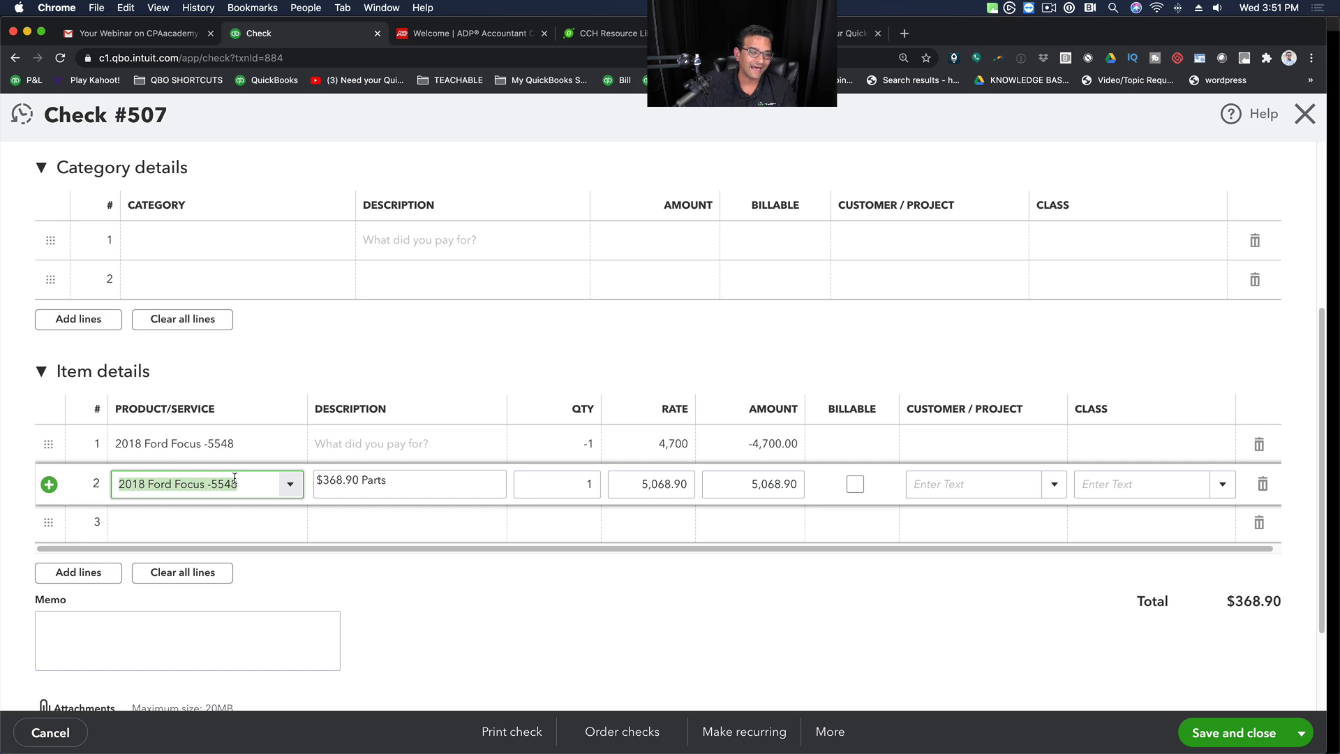
{"action": "left_click", "coordinate": [1305, 113]}
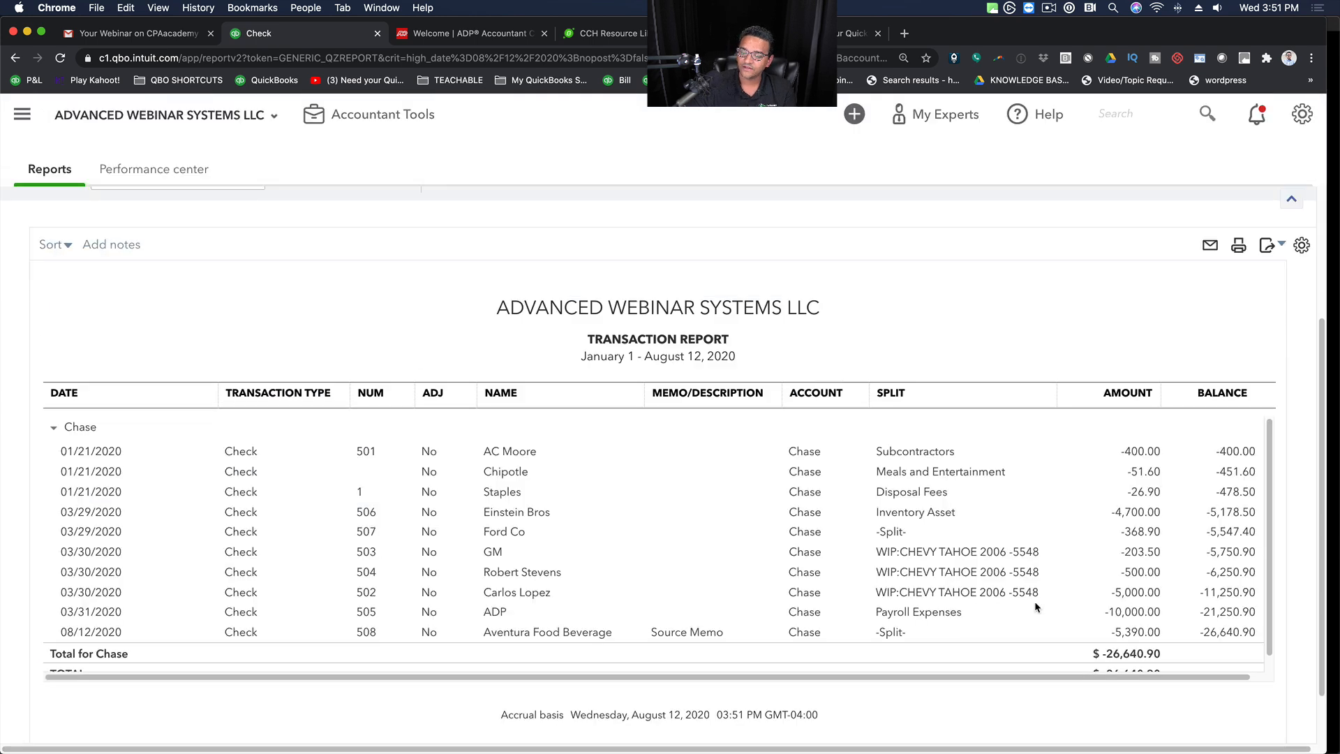
{"action": "left_click", "coordinate": [901, 624]}
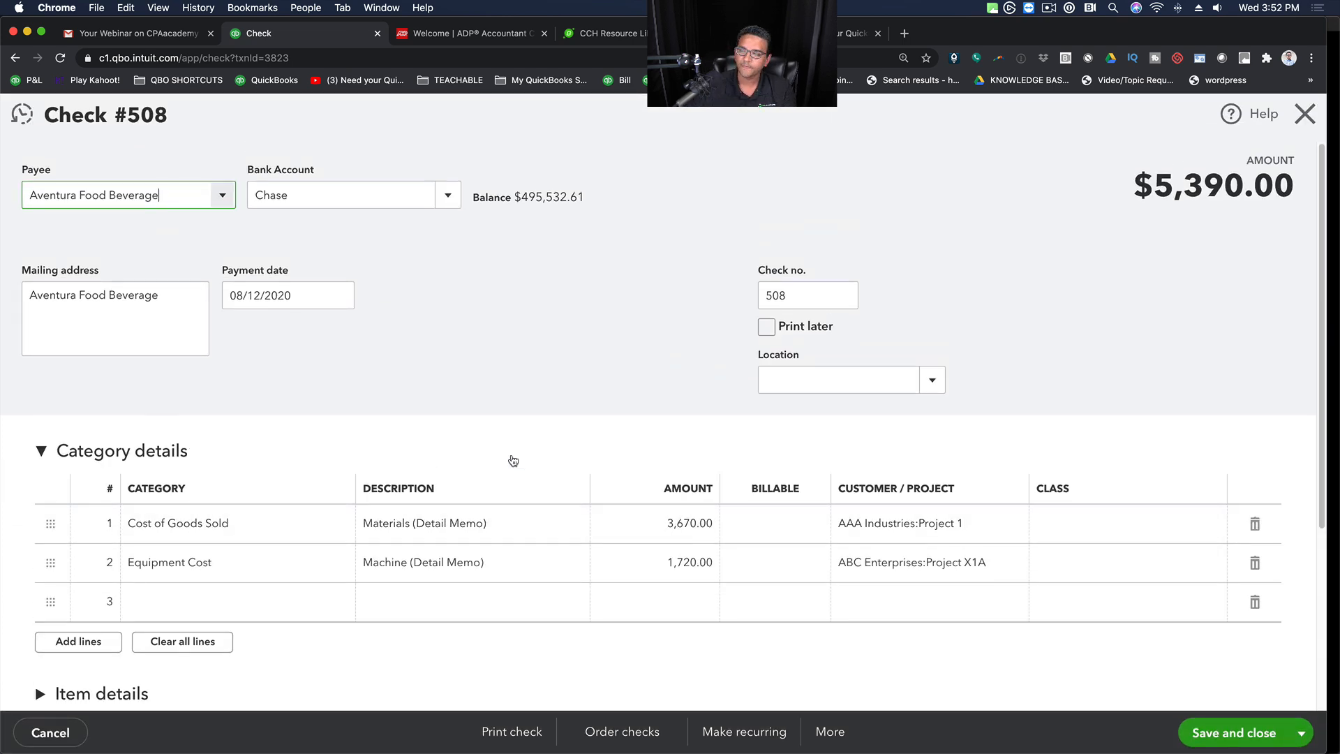
{"action": "left_click", "coordinate": [1305, 114]}
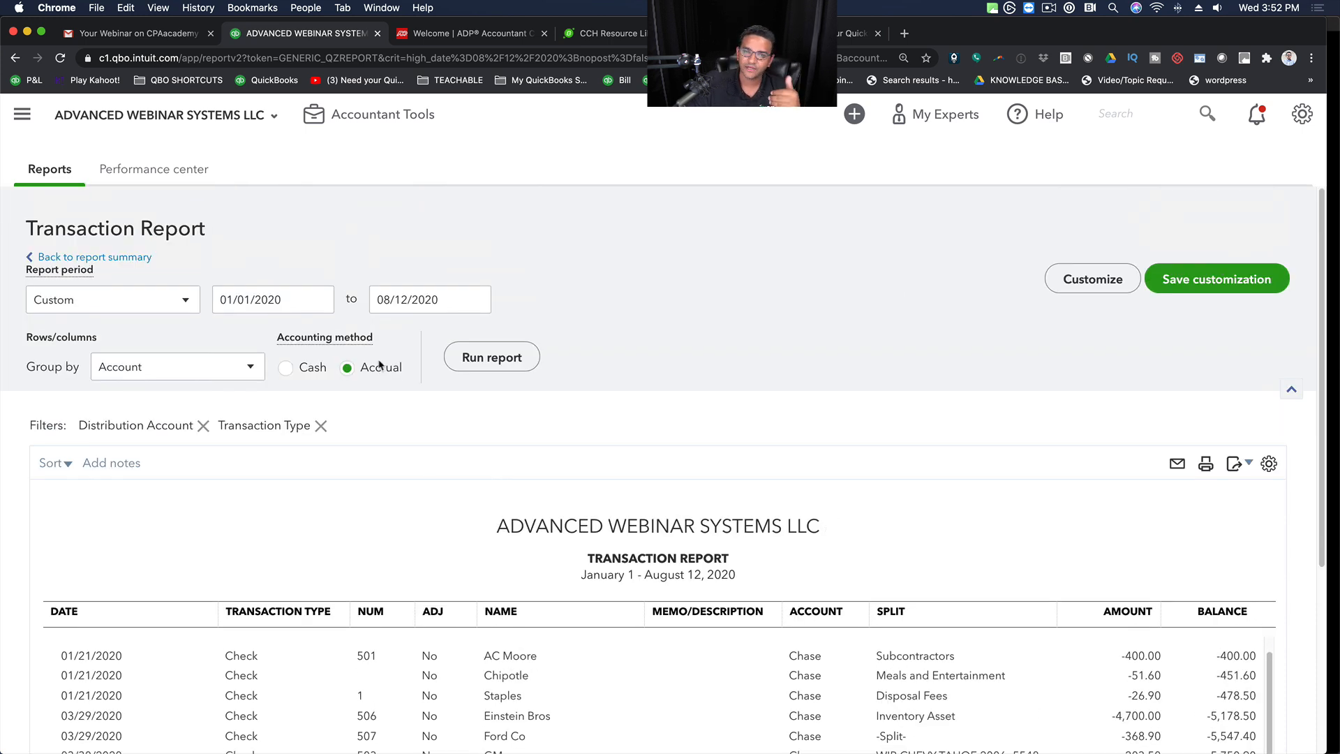
Step: Search for "transac" and open the Transaction Detail by Account report
{"action": "left_click", "coordinate": [1145, 112]}
{"action": "type", "text": "tranda"}
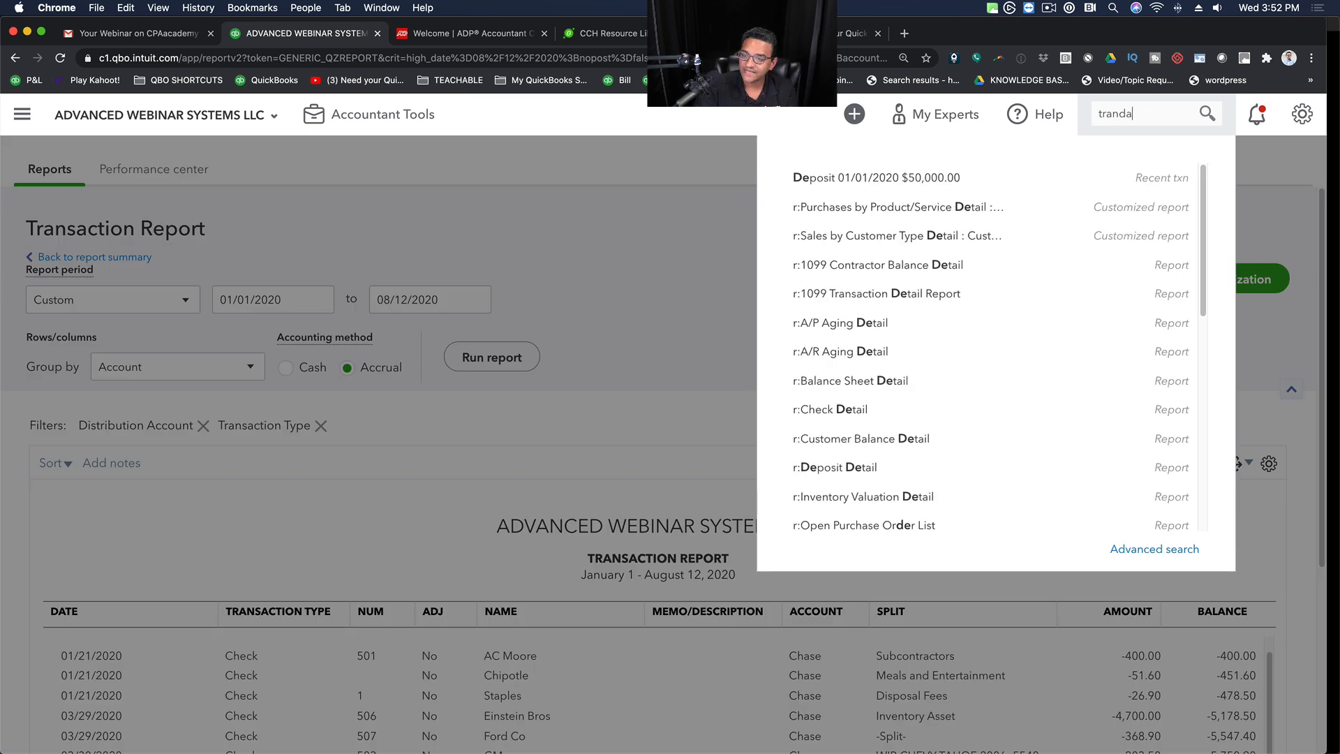
{"action": "key", "text": "BackSpace"}
{"action": "key", "text": "BackSpace"}
{"action": "key", "text": "BackSpace"}
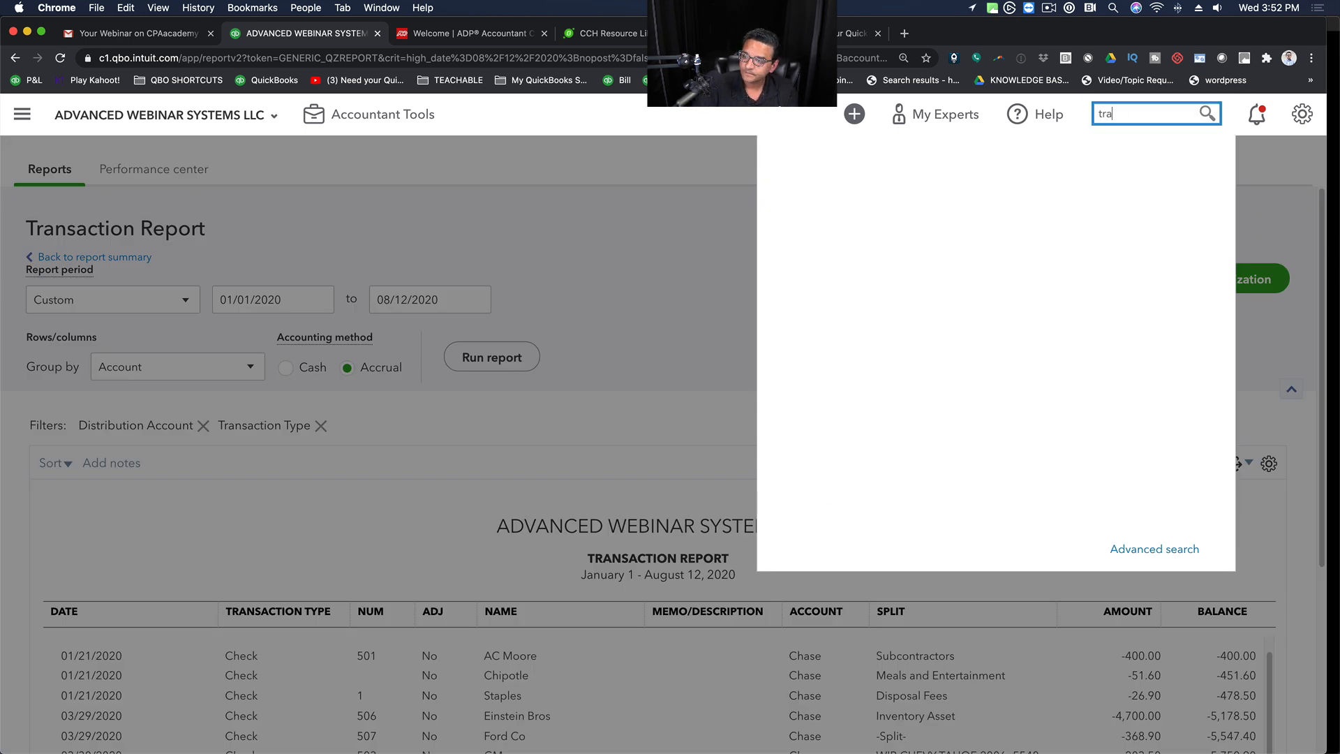
{"action": "type", "text": "nsac"}
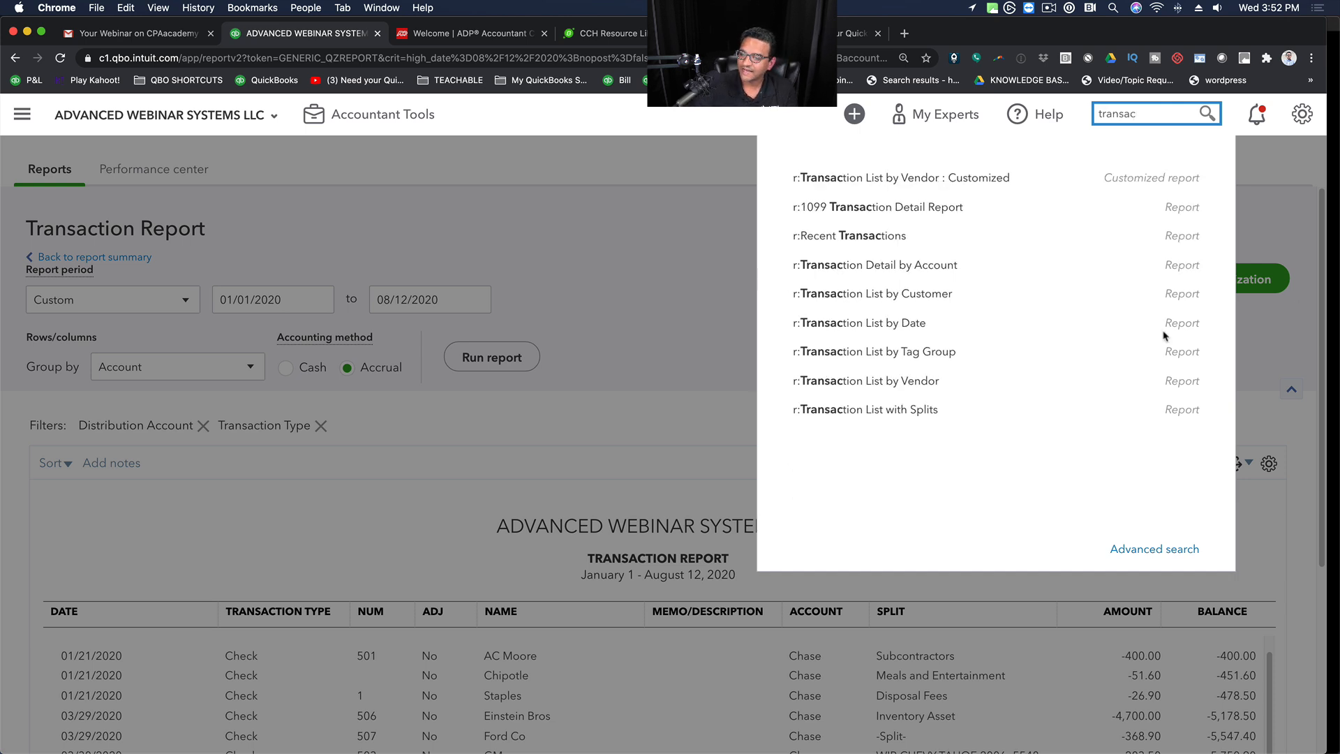
{"action": "left_click", "coordinate": [917, 266]}
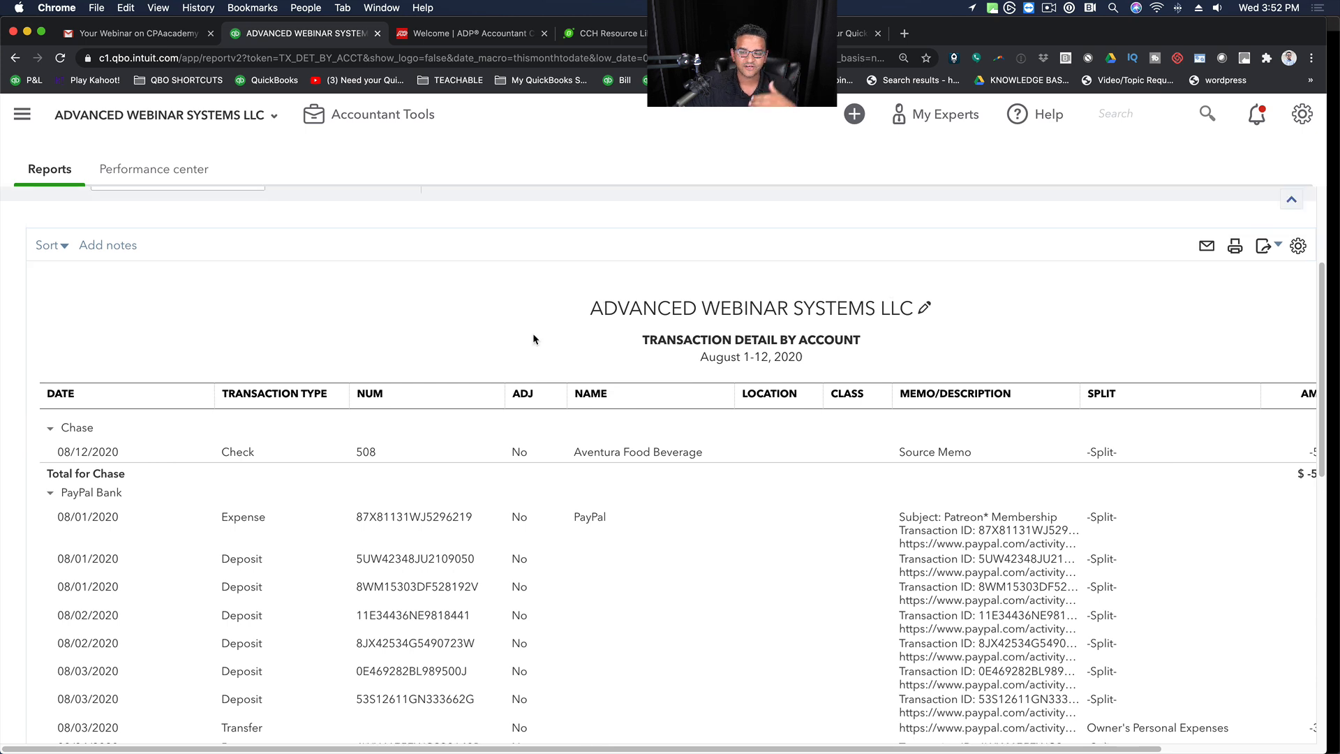
Step: Group the Transaction Detail by Account report by None and run it
{"action": "left_click", "coordinate": [186, 362]}
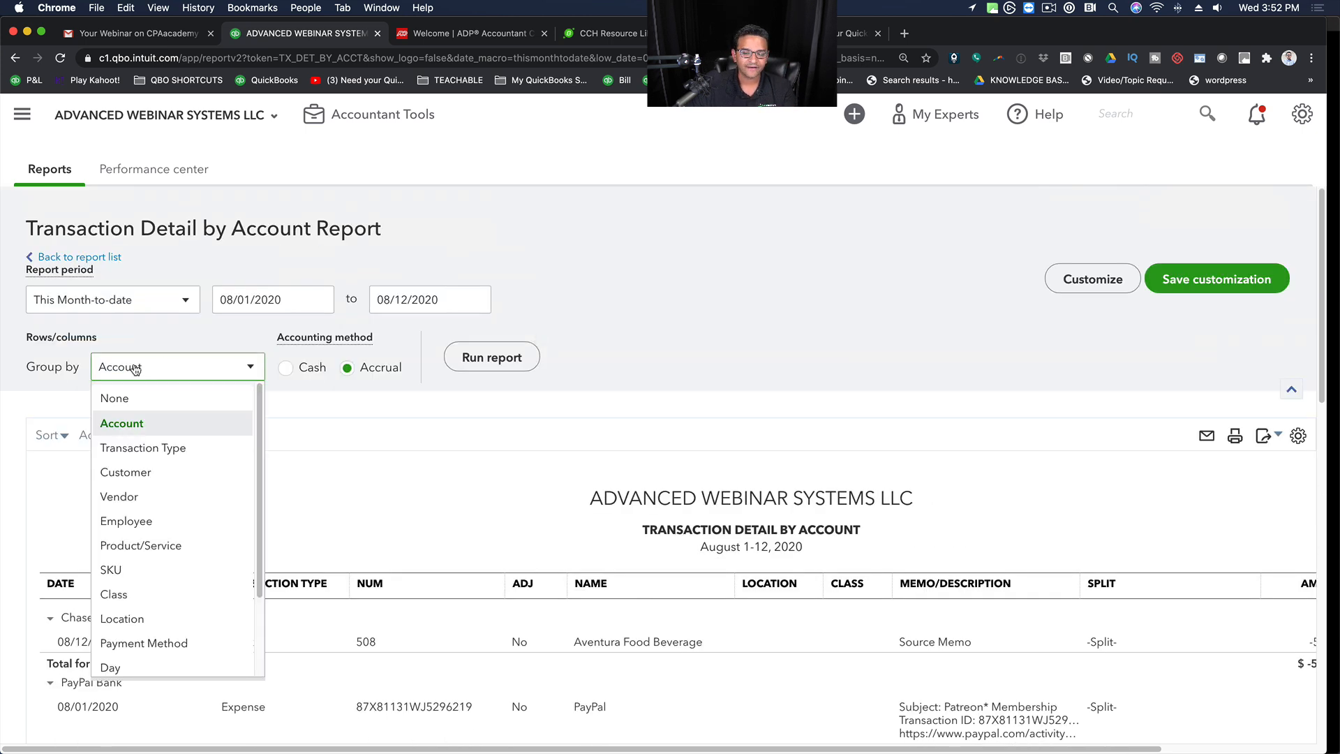
{"action": "left_click", "coordinate": [134, 396]}
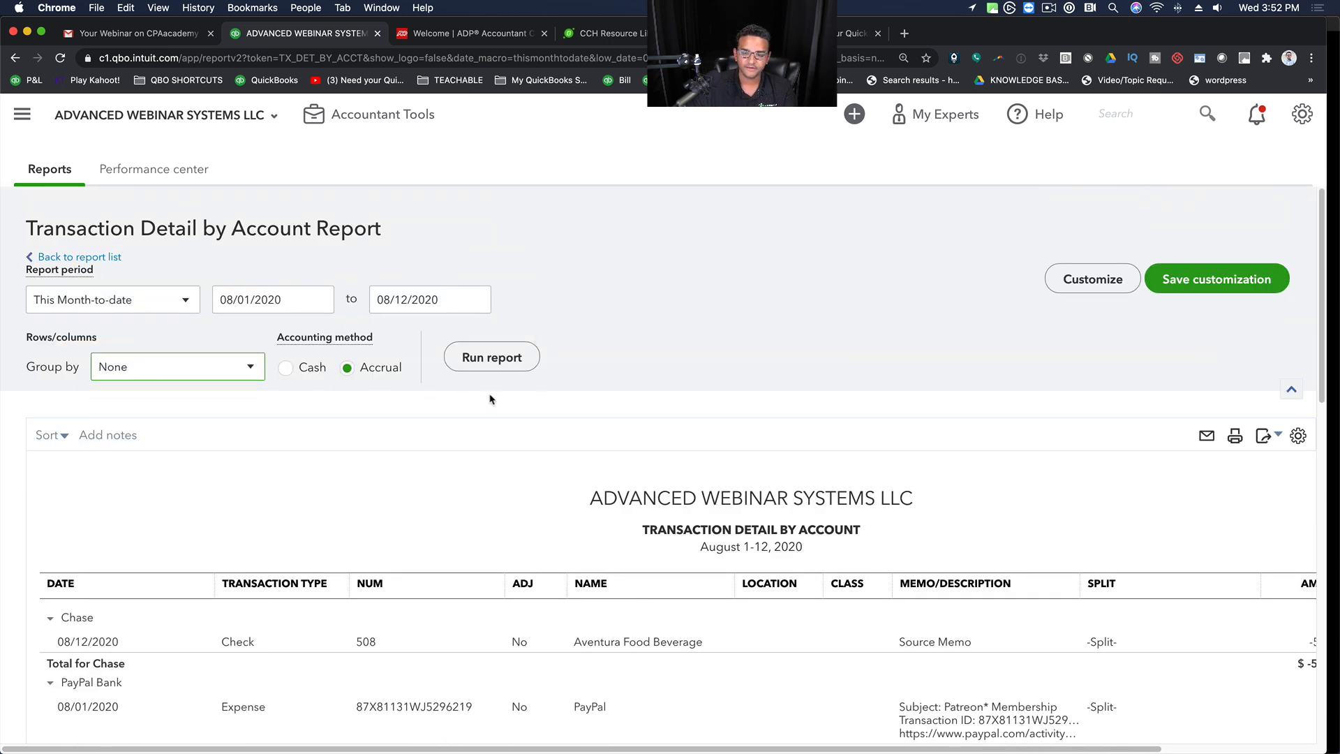
{"action": "left_click", "coordinate": [491, 361]}
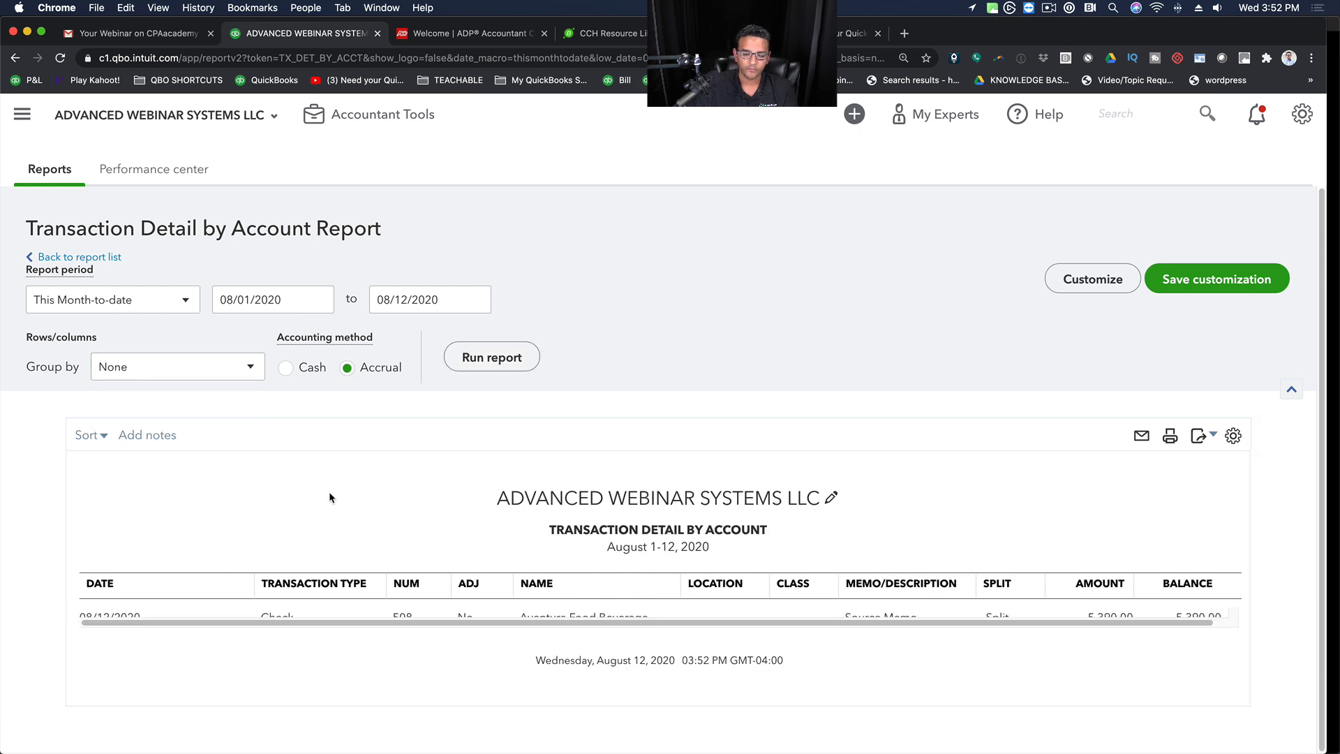
Step: Reload the Transaction Detail by Account report, set its report period to All Dates and run it
{"action": "left_click", "coordinate": [59, 59]}
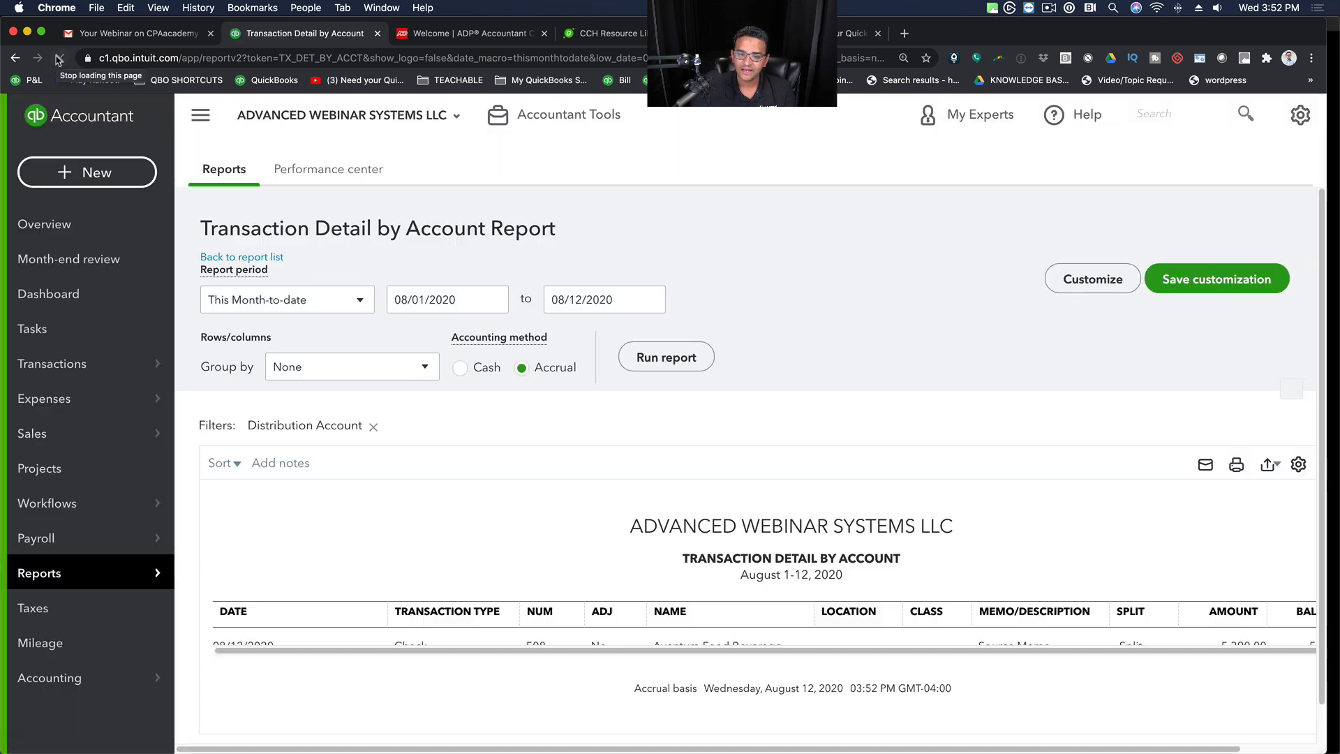
{"action": "scroll", "coordinate": [606, 549], "scroll_direction": "down", "scroll_amount": 2}
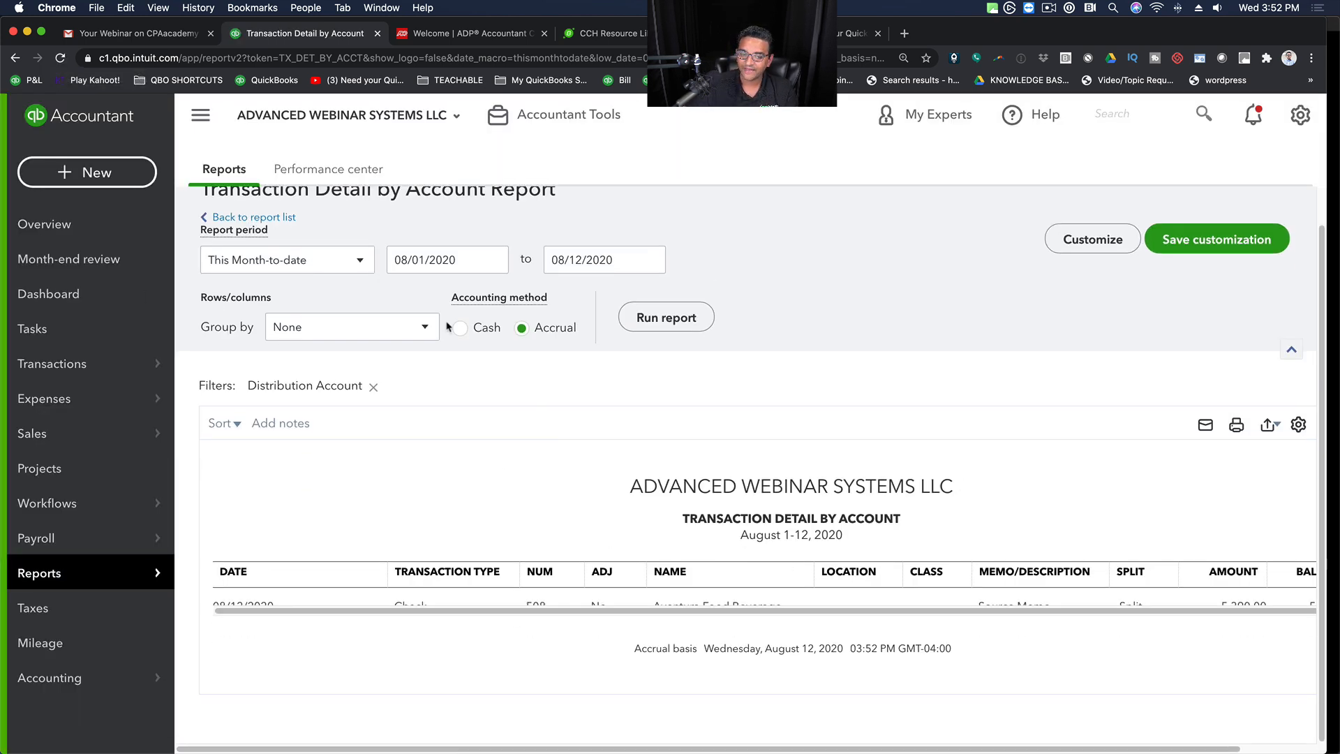
{"action": "left_click", "coordinate": [292, 267]}
{"action": "left_click", "coordinate": [241, 292]}
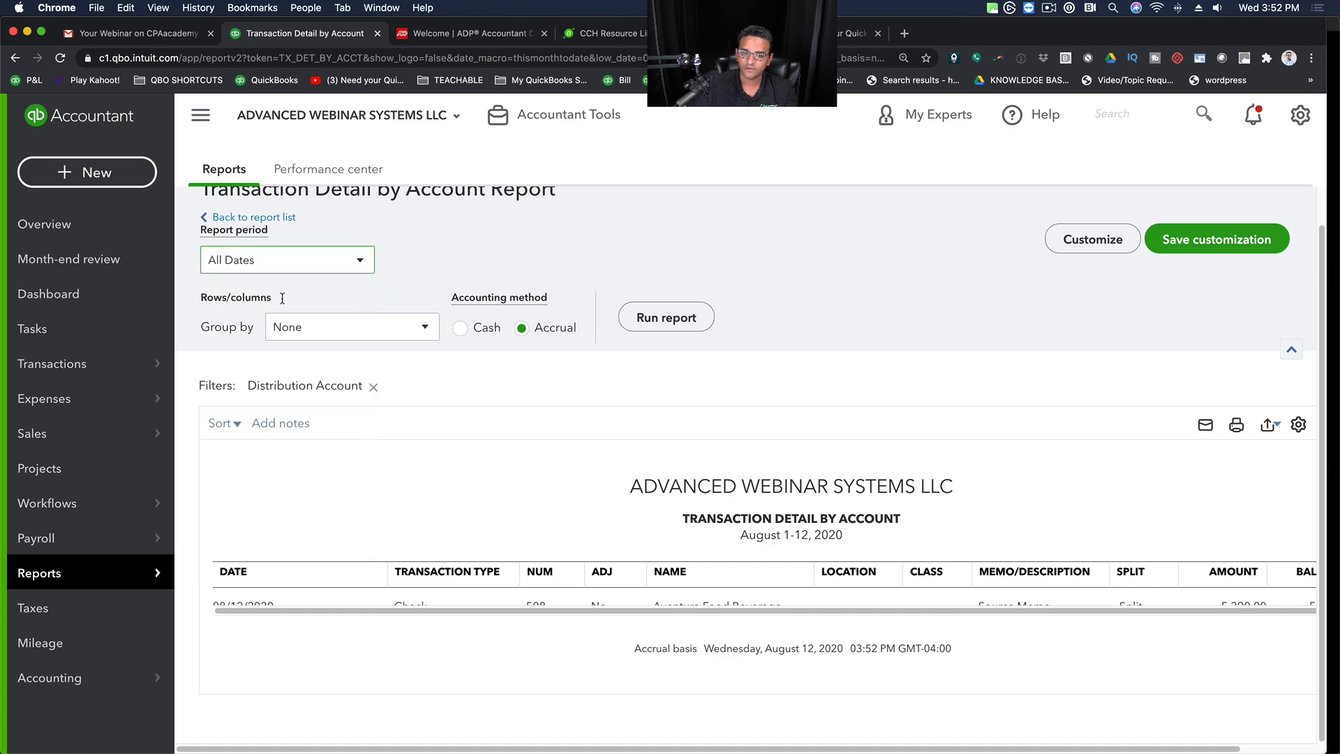
{"action": "left_click", "coordinate": [649, 324]}
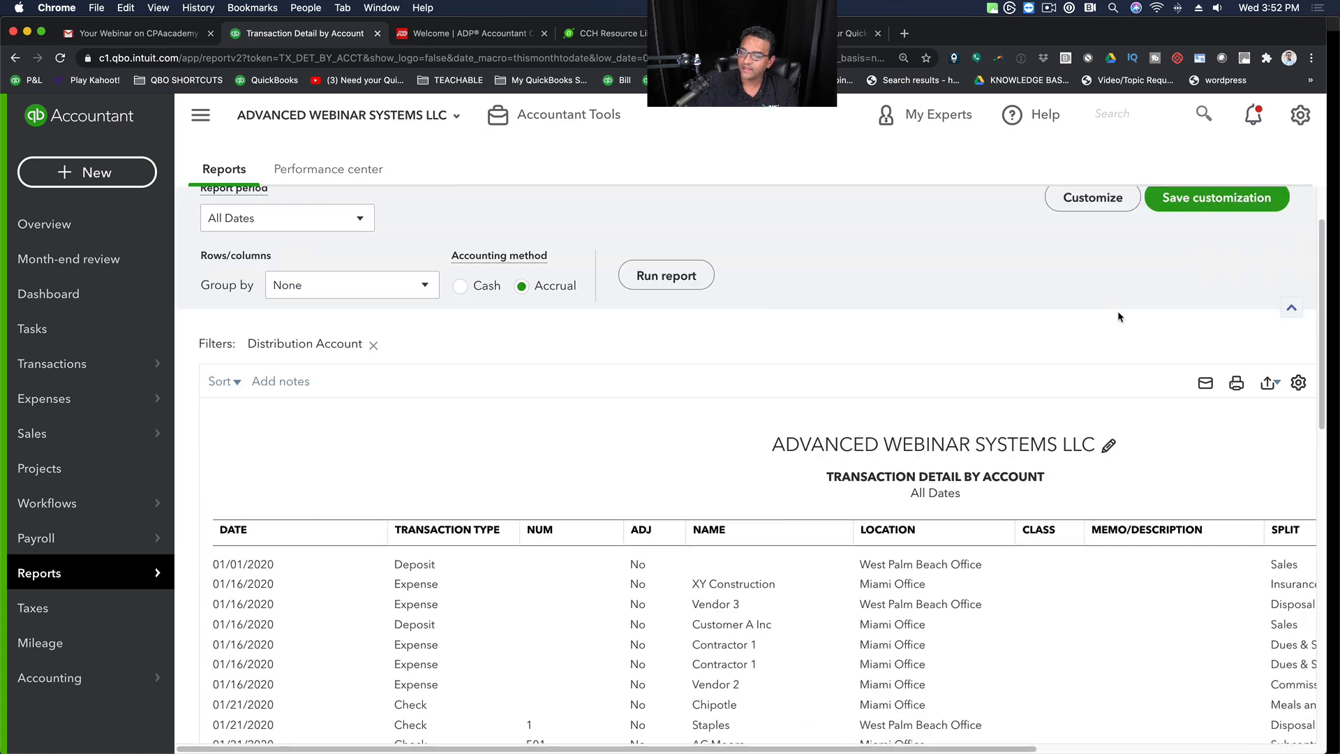
Step: Filter the Transaction Detail by Account report to the Check transaction type, run it and review the listed transactions
{"action": "left_click", "coordinate": [1092, 279]}
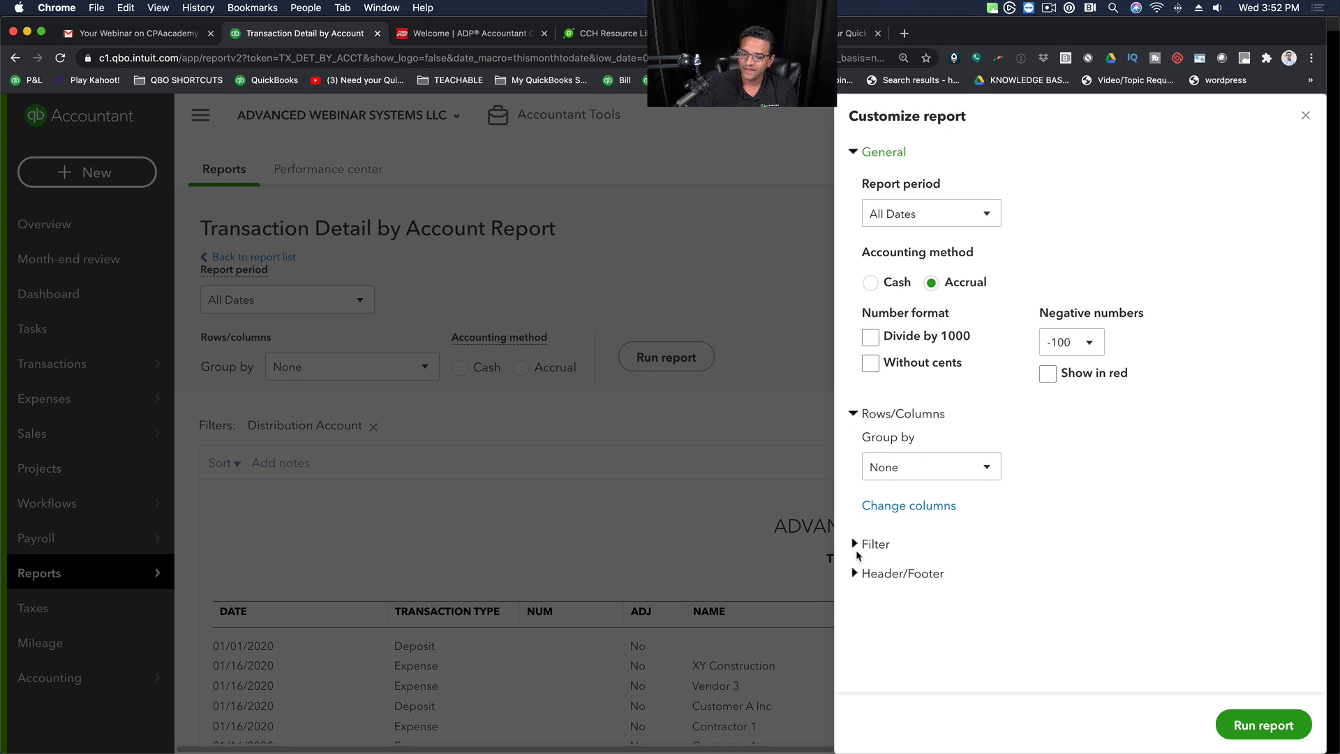
{"action": "left_click", "coordinate": [857, 545]}
{"action": "scroll", "coordinate": [1003, 583], "scroll_direction": "down", "scroll_amount": 2}
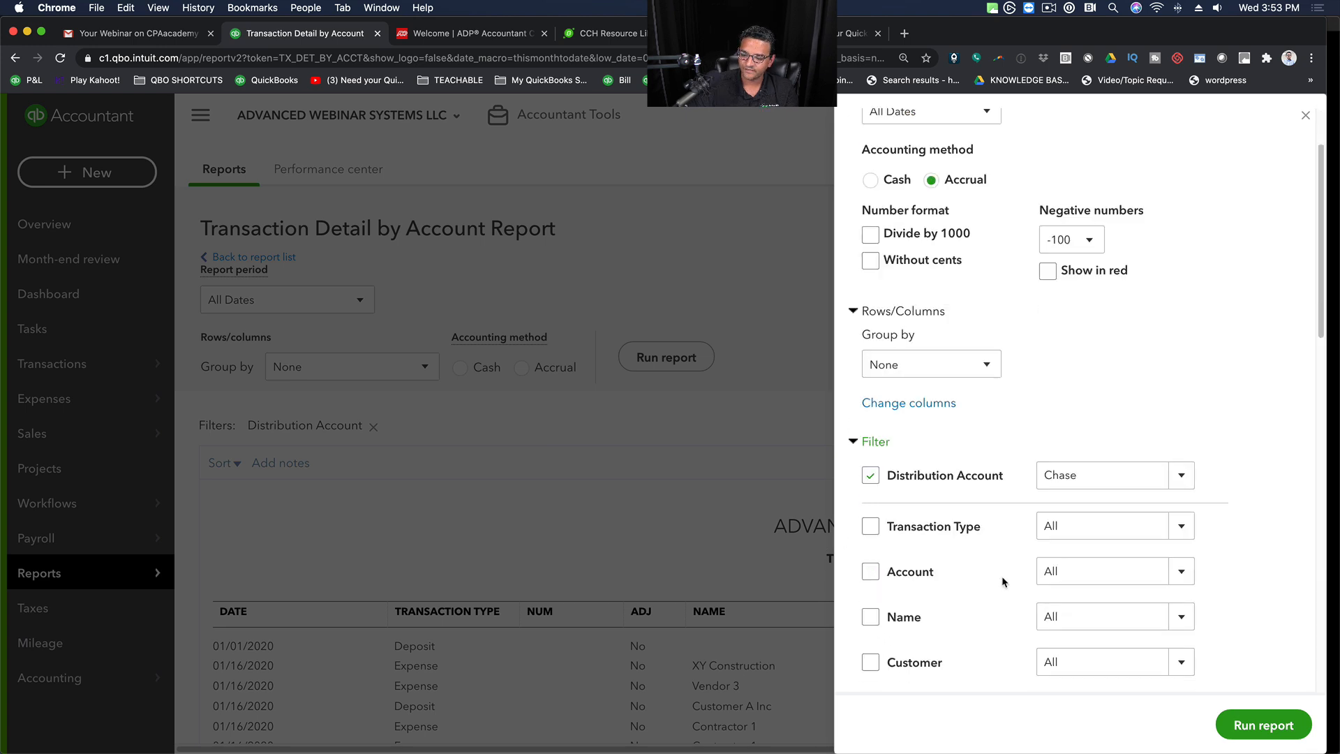
{"action": "left_click", "coordinate": [871, 520]}
{"action": "left_click", "coordinate": [1073, 512]}
{"action": "type", "text": "Check"}
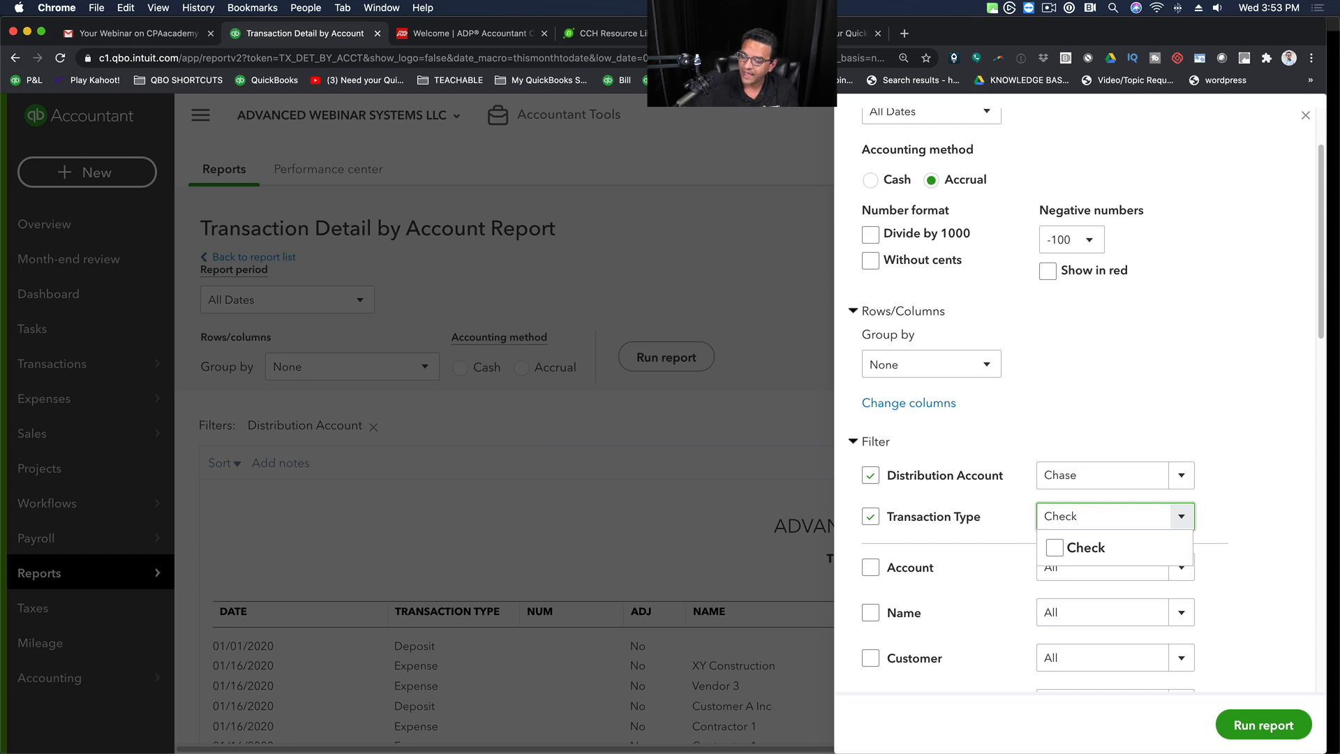
{"action": "left_click", "coordinate": [1054, 548]}
{"action": "left_click", "coordinate": [1271, 726]}
{"action": "scroll", "coordinate": [701, 534], "scroll_direction": "down", "scroll_amount": 5}
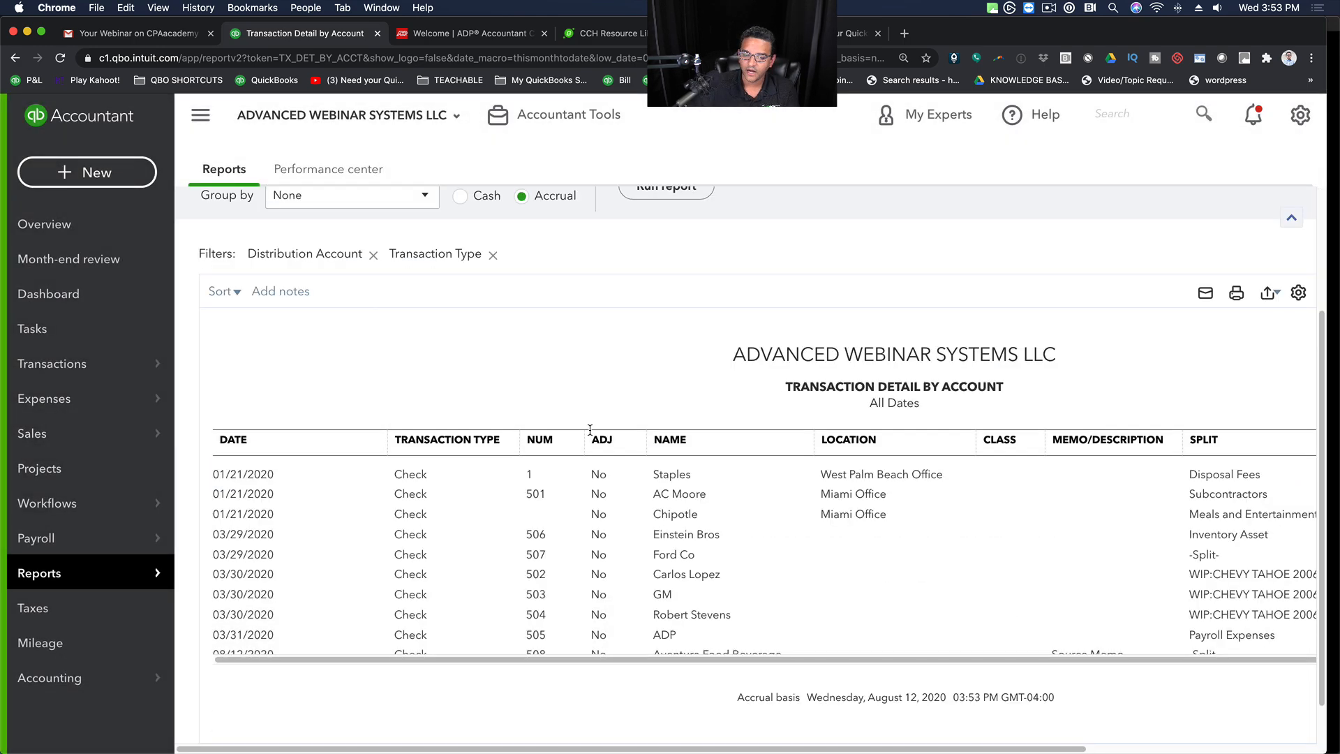
{"action": "scroll", "coordinate": [700, 534], "scroll_direction": "down", "scroll_amount": 1}
{"action": "scroll", "coordinate": [701, 534], "scroll_direction": "down", "scroll_amount": 1}
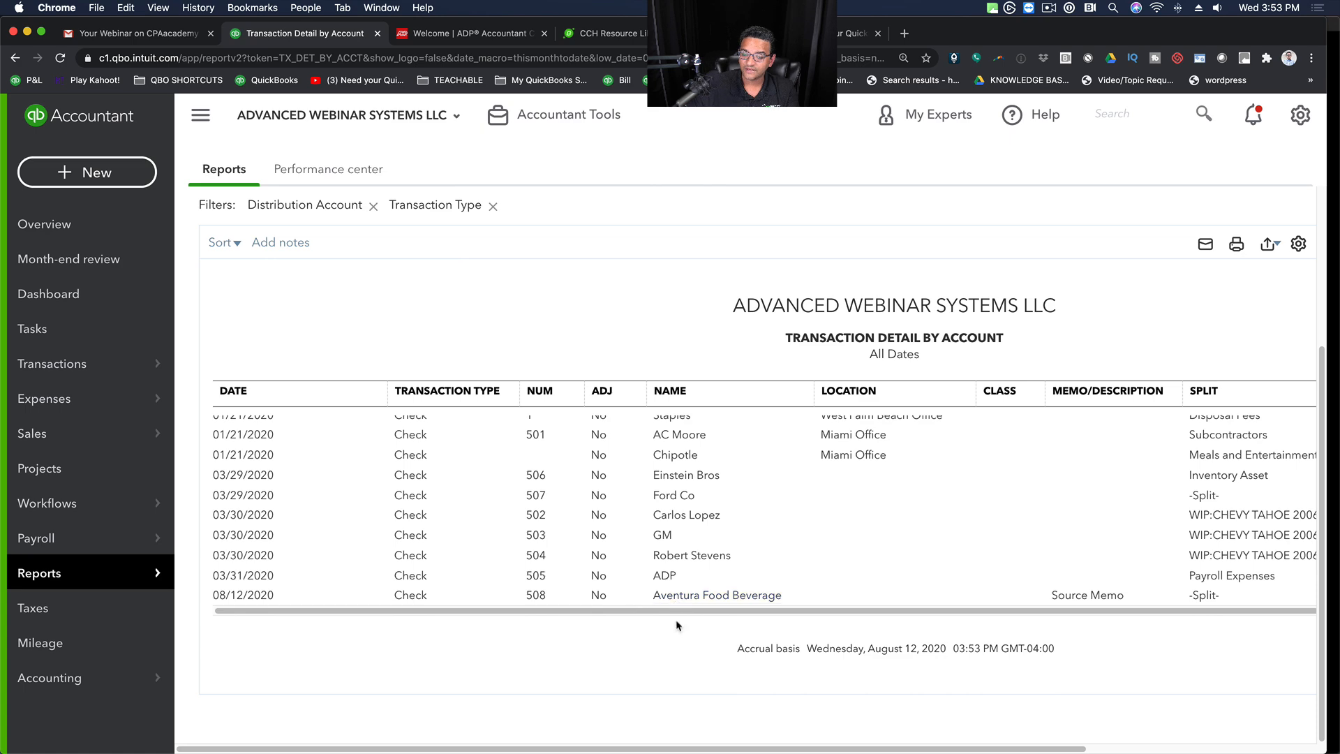
{"action": "scroll", "coordinate": [599, 450], "scroll_direction": "up", "scroll_amount": 1}
{"action": "scroll", "coordinate": [598, 451], "scroll_direction": "up", "scroll_amount": 3}
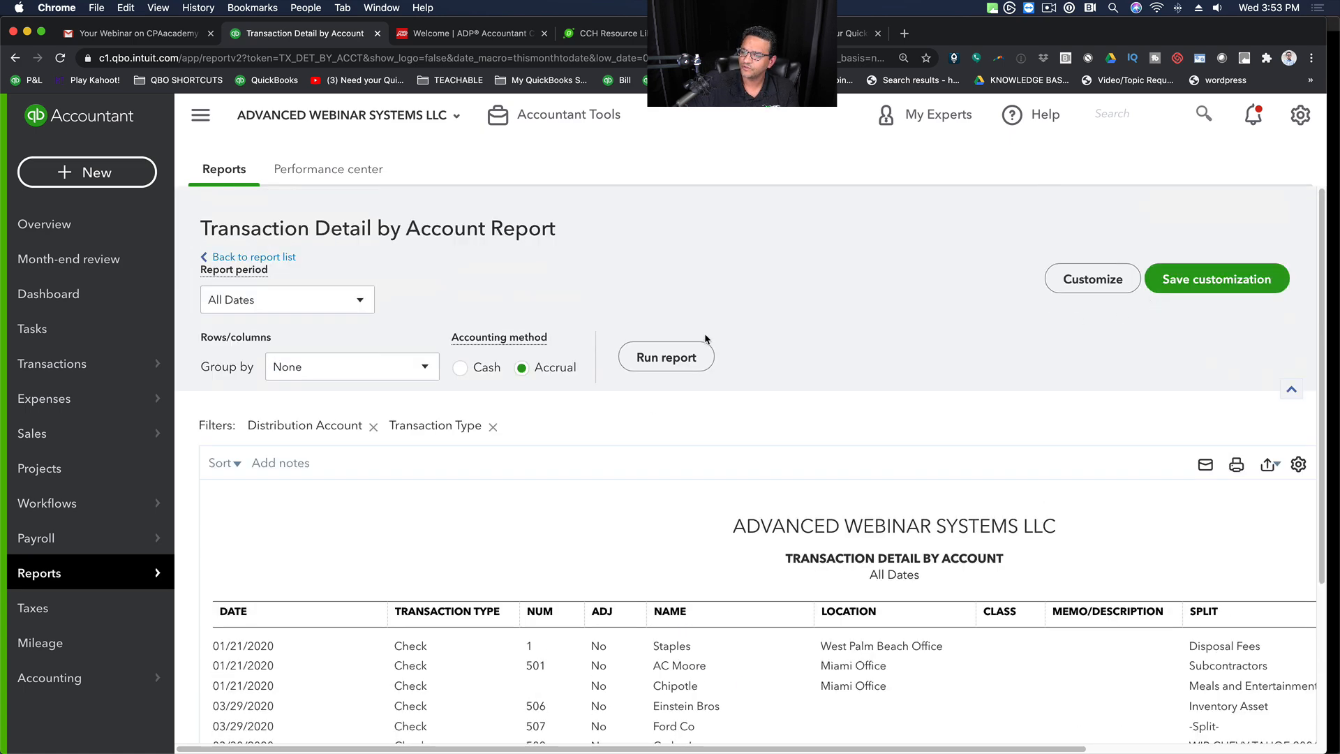
Step: Remove the Distribution Account filter from the report customization, rerun the report and look through the listed checks
{"action": "left_click", "coordinate": [1093, 279]}
{"action": "scroll", "coordinate": [1035, 602], "scroll_direction": "down", "scroll_amount": 1}
{"action": "scroll", "coordinate": [1035, 601], "scroll_direction": "down", "scroll_amount": 2}
{"action": "left_click", "coordinate": [870, 440]}
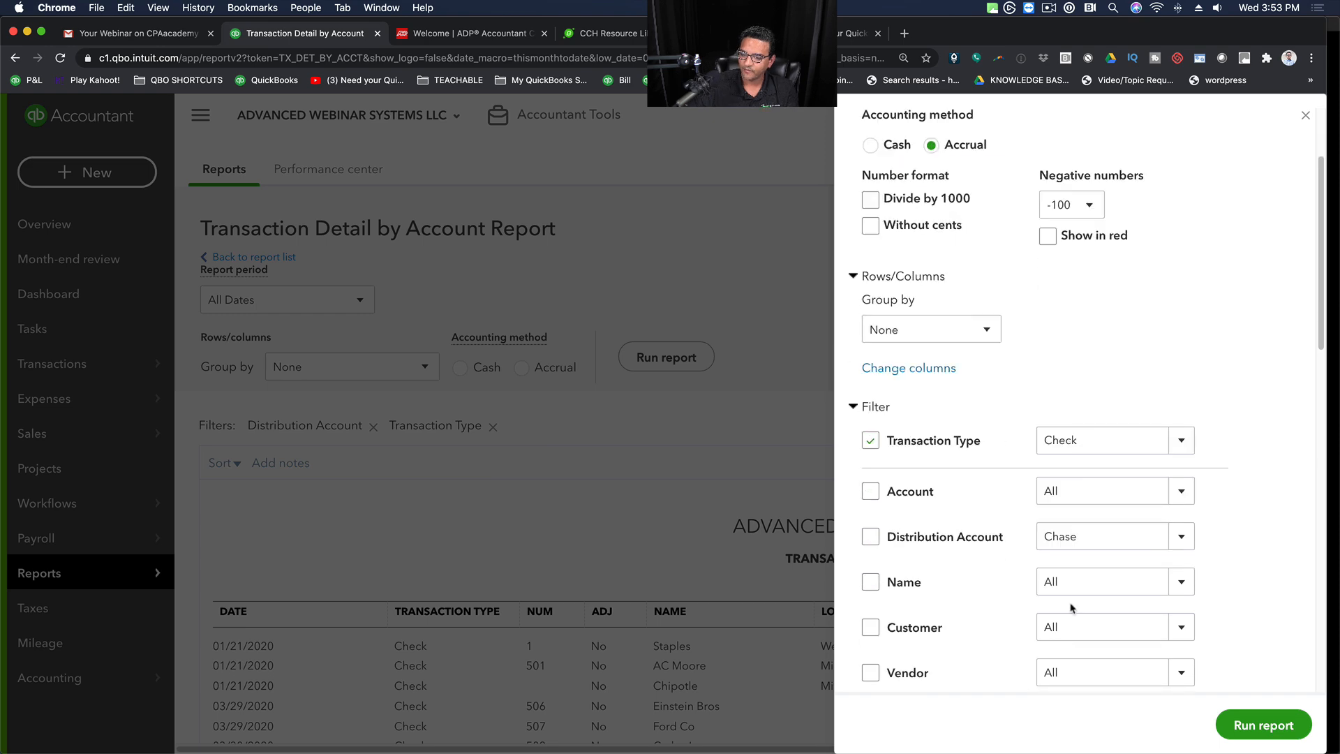
{"action": "left_click", "coordinate": [1276, 732]}
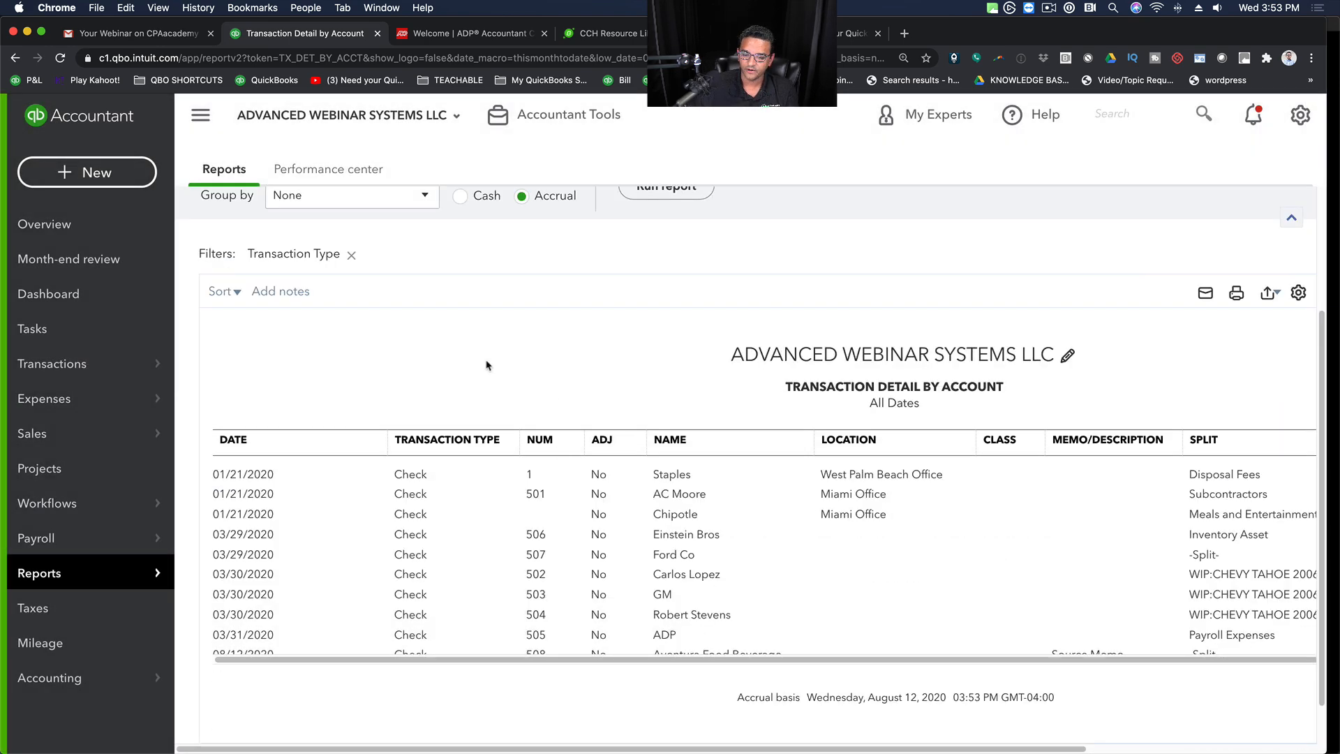
{"action": "scroll", "coordinate": [650, 517], "scroll_direction": "down", "scroll_amount": 3}
{"action": "scroll", "coordinate": [610, 638], "scroll_direction": "up", "scroll_amount": 1}
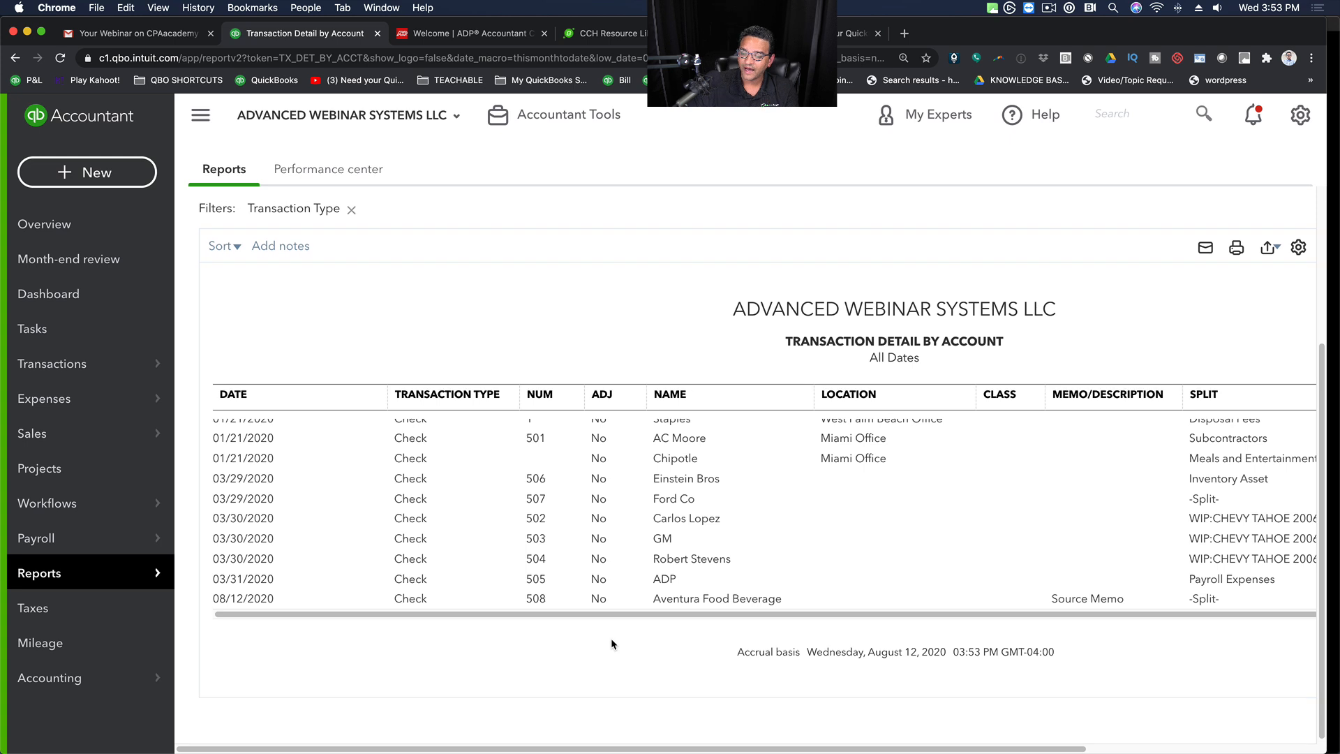
{"action": "scroll", "coordinate": [652, 676], "scroll_direction": "up", "scroll_amount": 3}
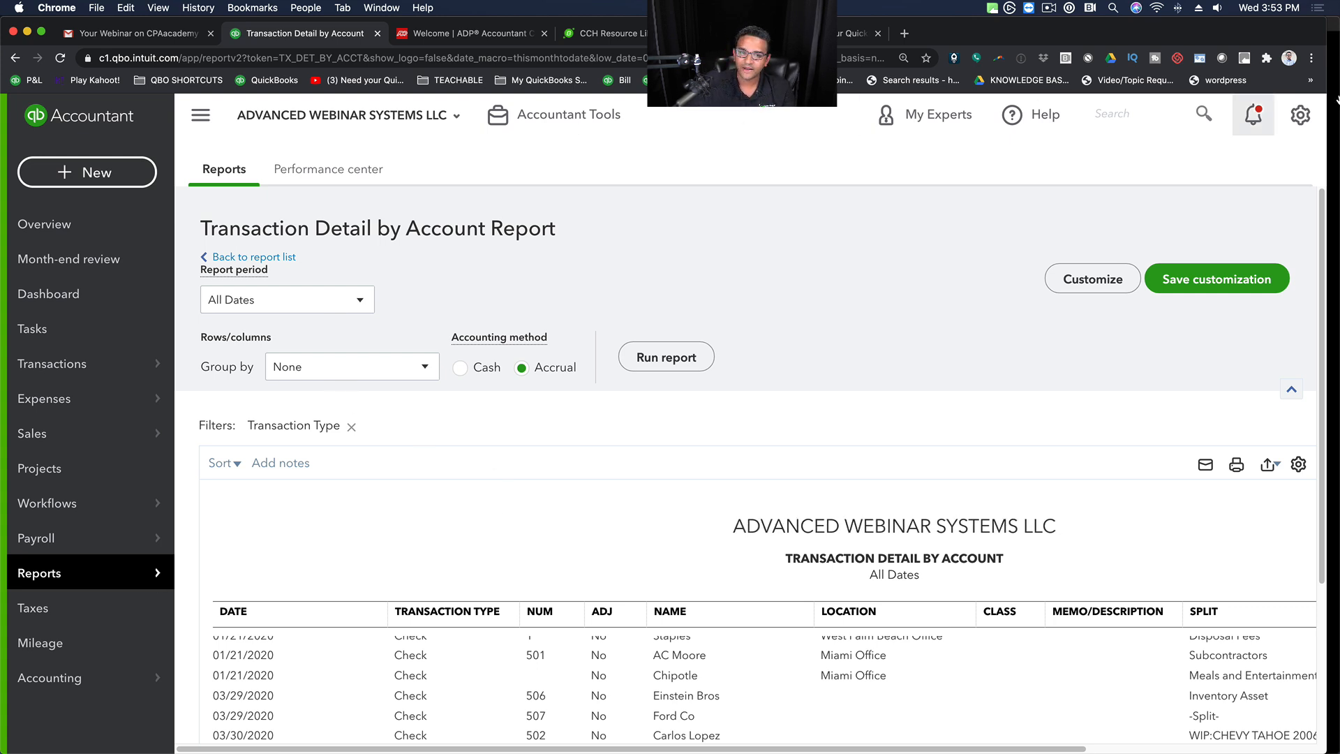
Step: Switch to the PowerPoint slide show and advance past Additional Resources and Q&A to the ADP Accountant Connect slide
{"action": "key", "text": "super+Tab"}
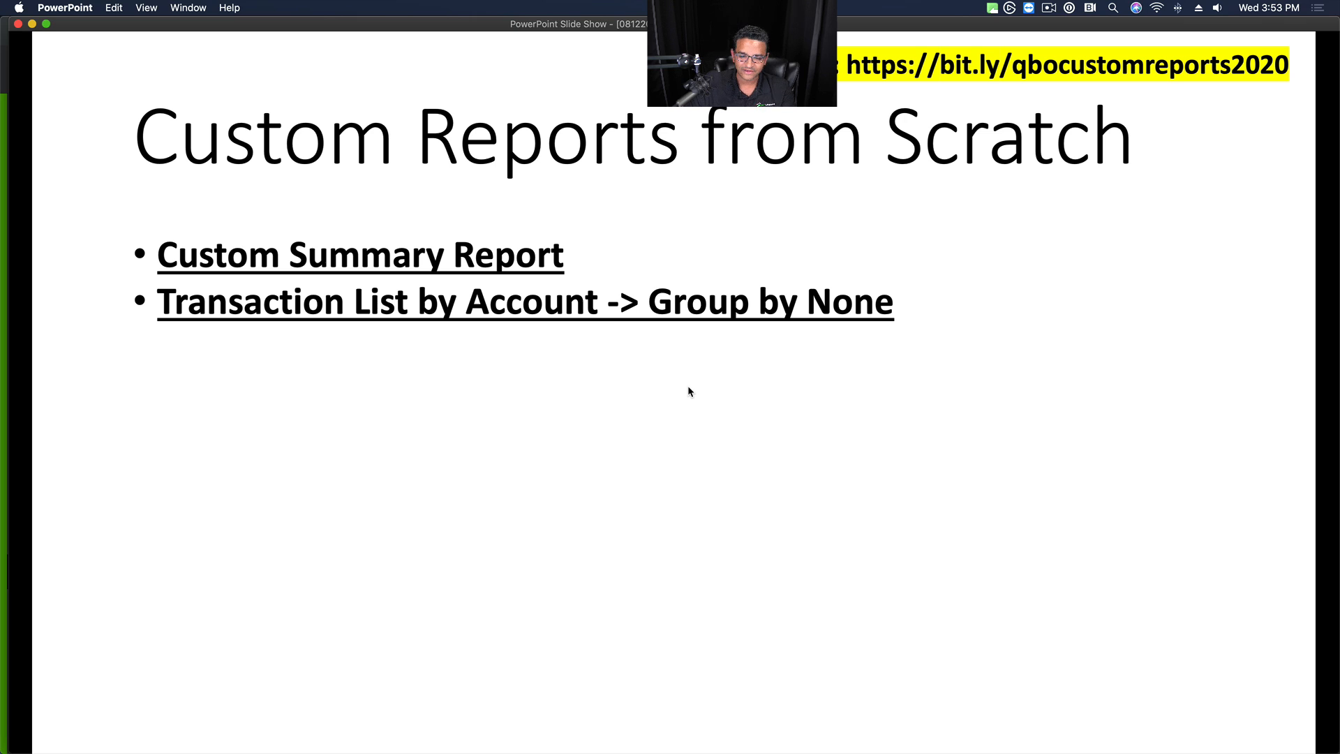
{"action": "key", "text": "Right"}
{"action": "key", "text": "Right"}
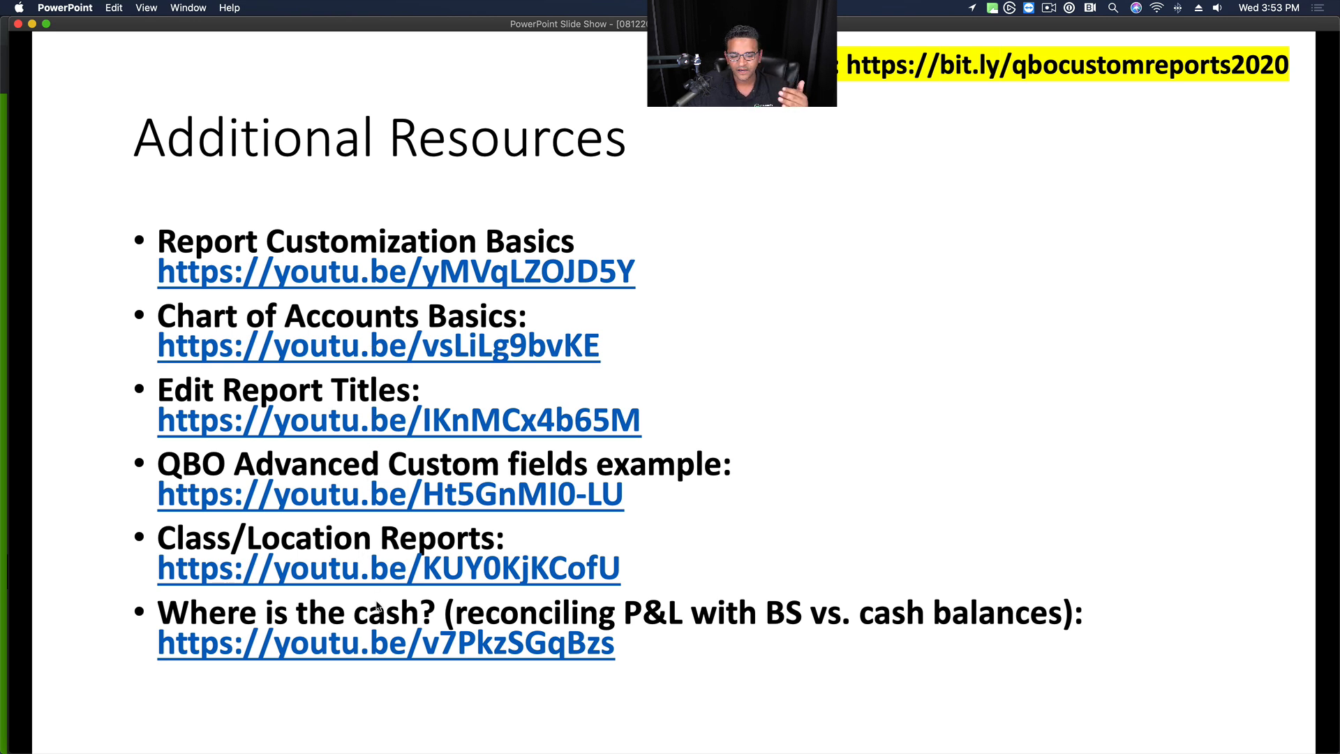
{"action": "key", "text": "Right"}
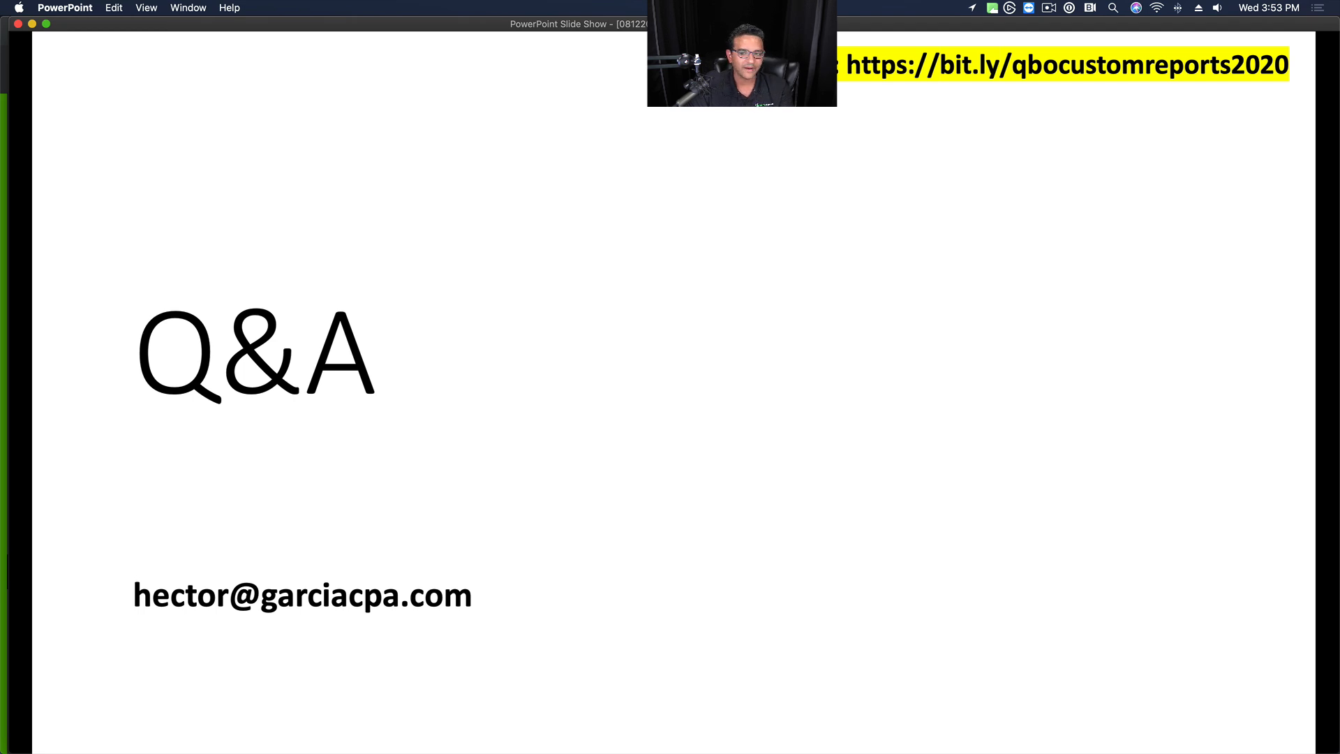
{"action": "key", "text": "Right"}
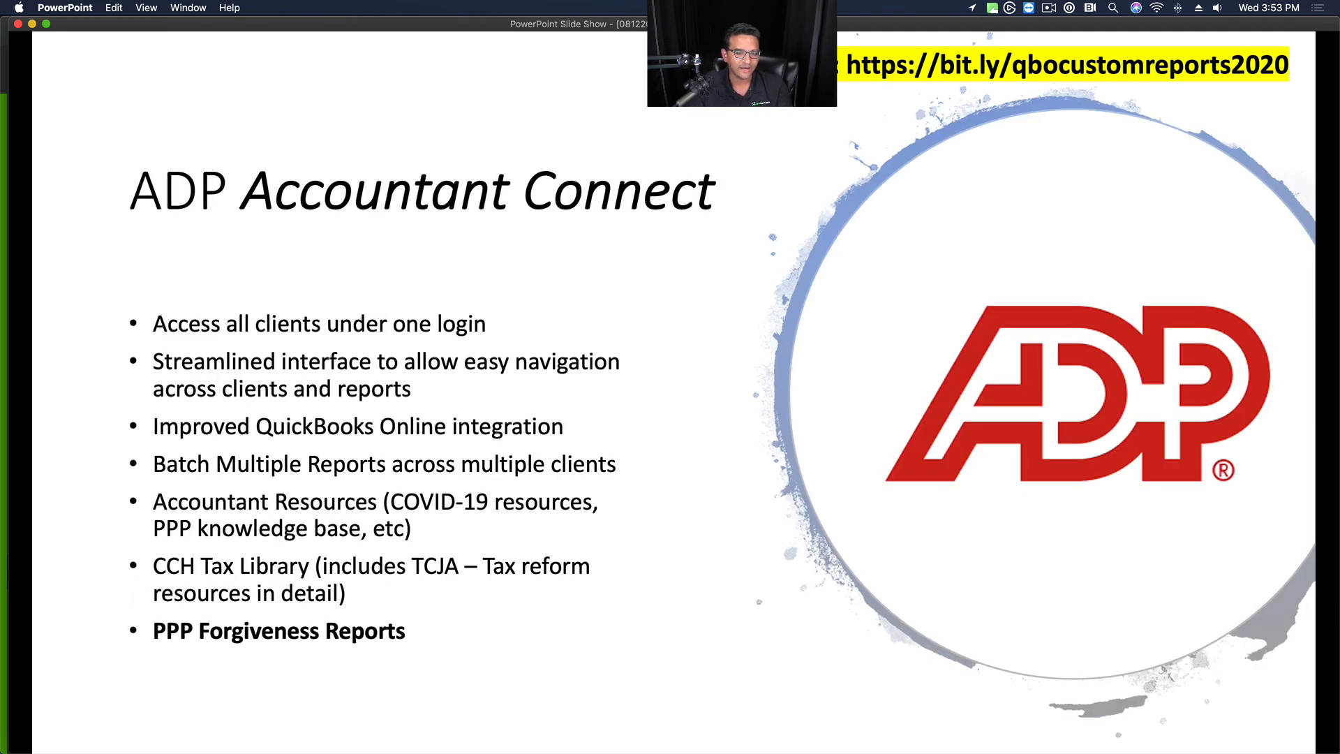